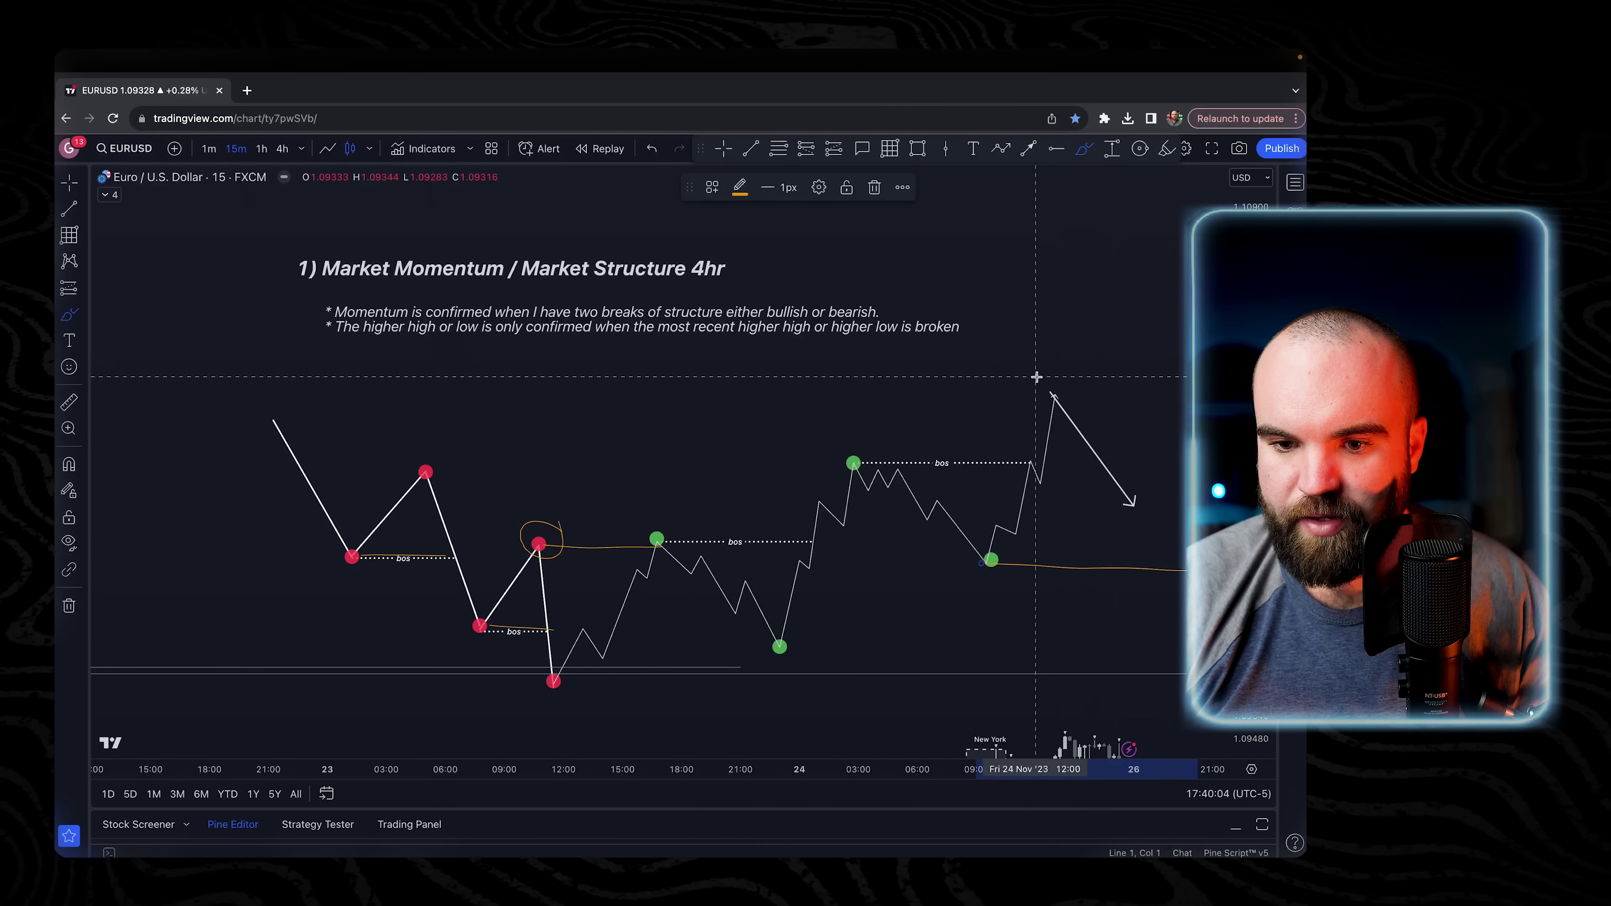
Draw a horizontal brush line from the latest high, and undo it together with the lower line and the downward arrow.
{"action": "left_click_drag", "start_coordinate": [1053, 392], "coordinate": [1184, 394]}
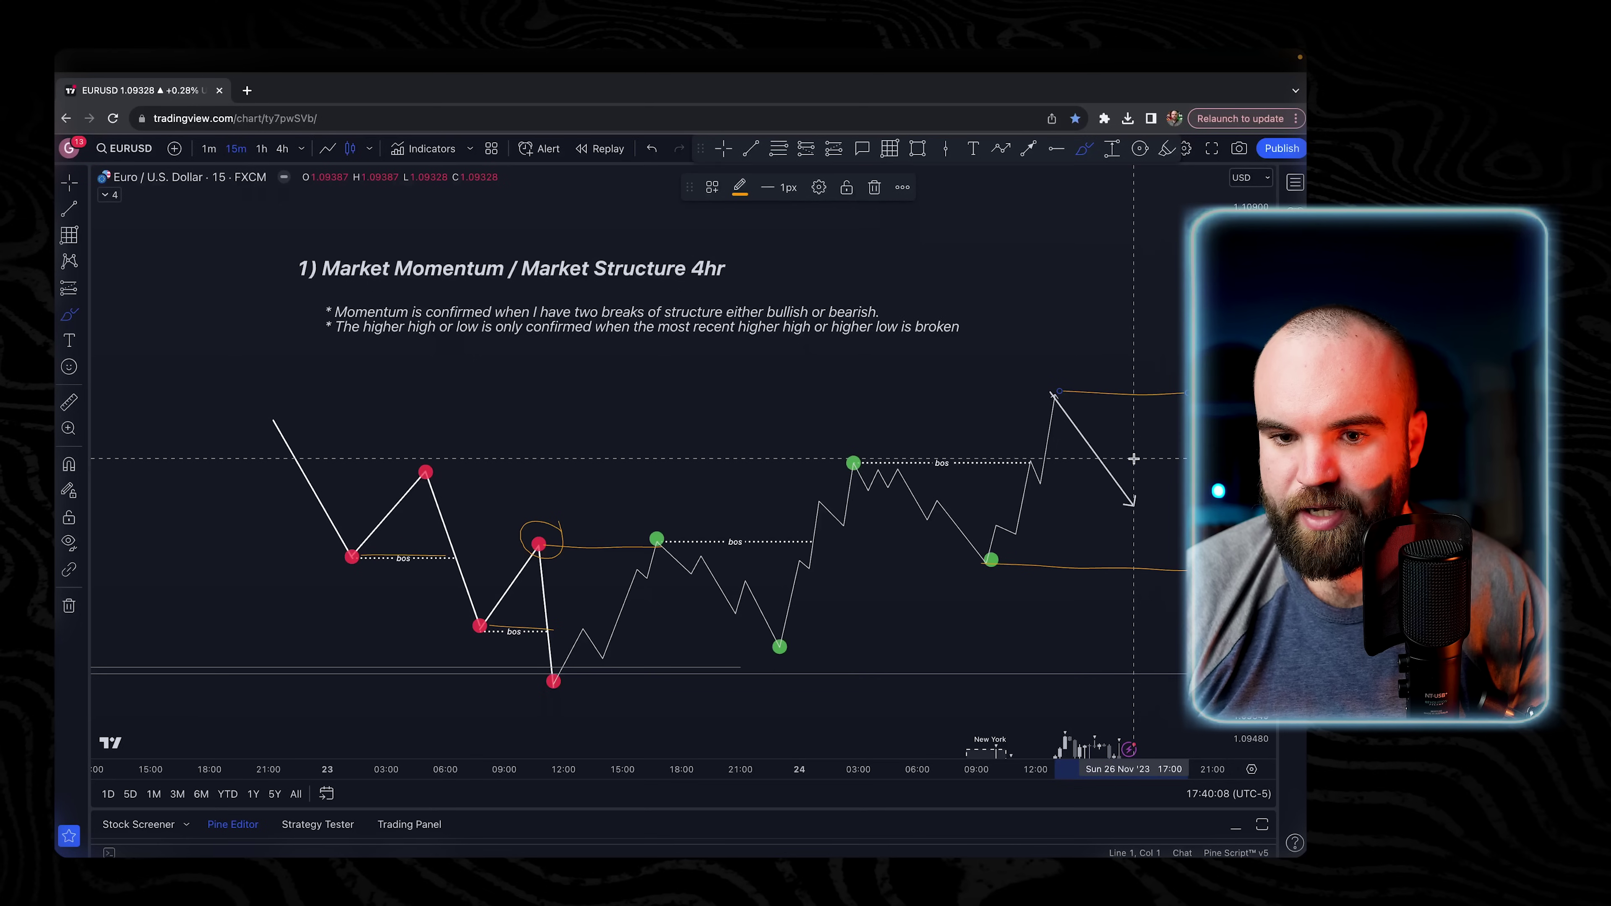
{"action": "key", "text": "super+z"}
{"action": "key", "text": "super+z"}
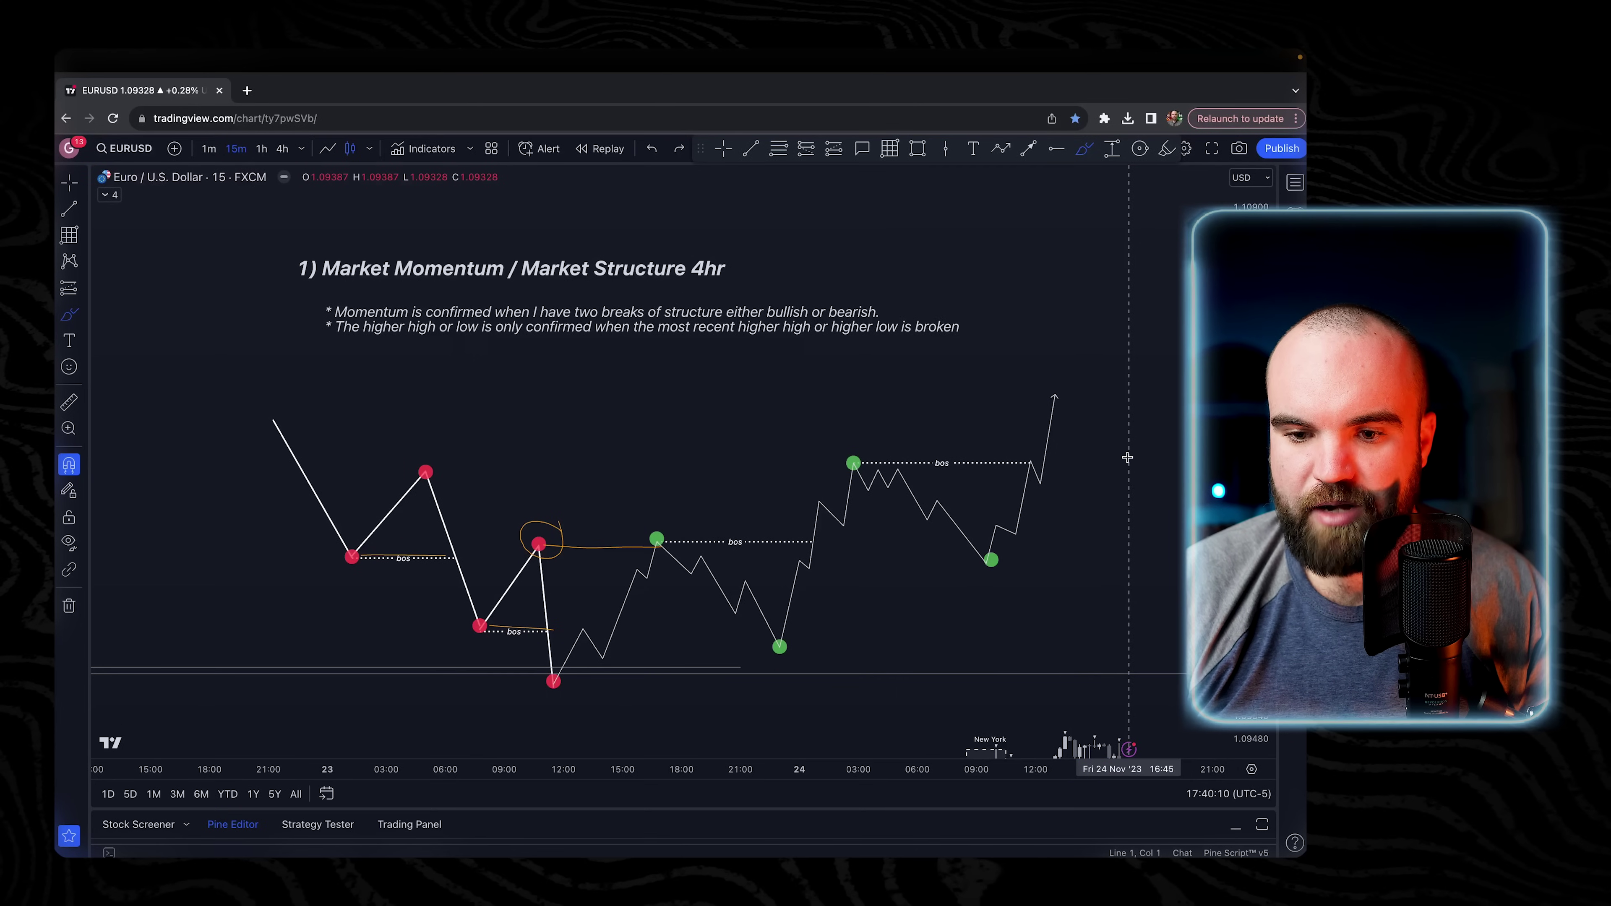
Mark the latest high and the last green low with horizontal brush lines, and undo both lines.
{"action": "left_click_drag", "start_coordinate": [1053, 398], "coordinate": [1173, 401]}
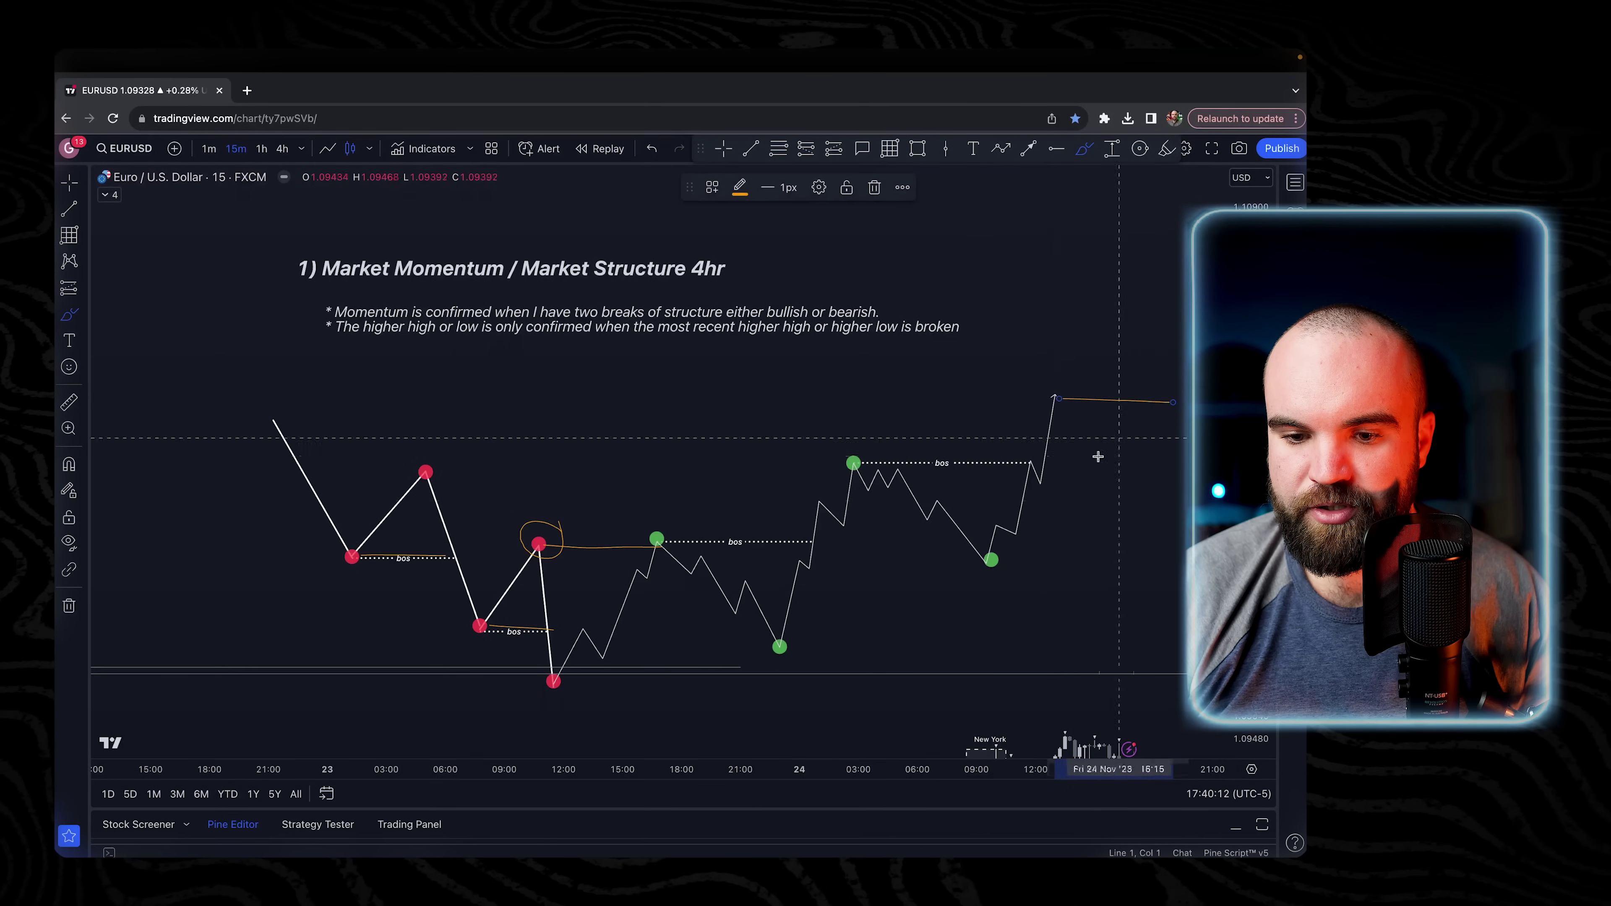
{"action": "left_click_drag", "start_coordinate": [990, 560], "coordinate": [1162, 568]}
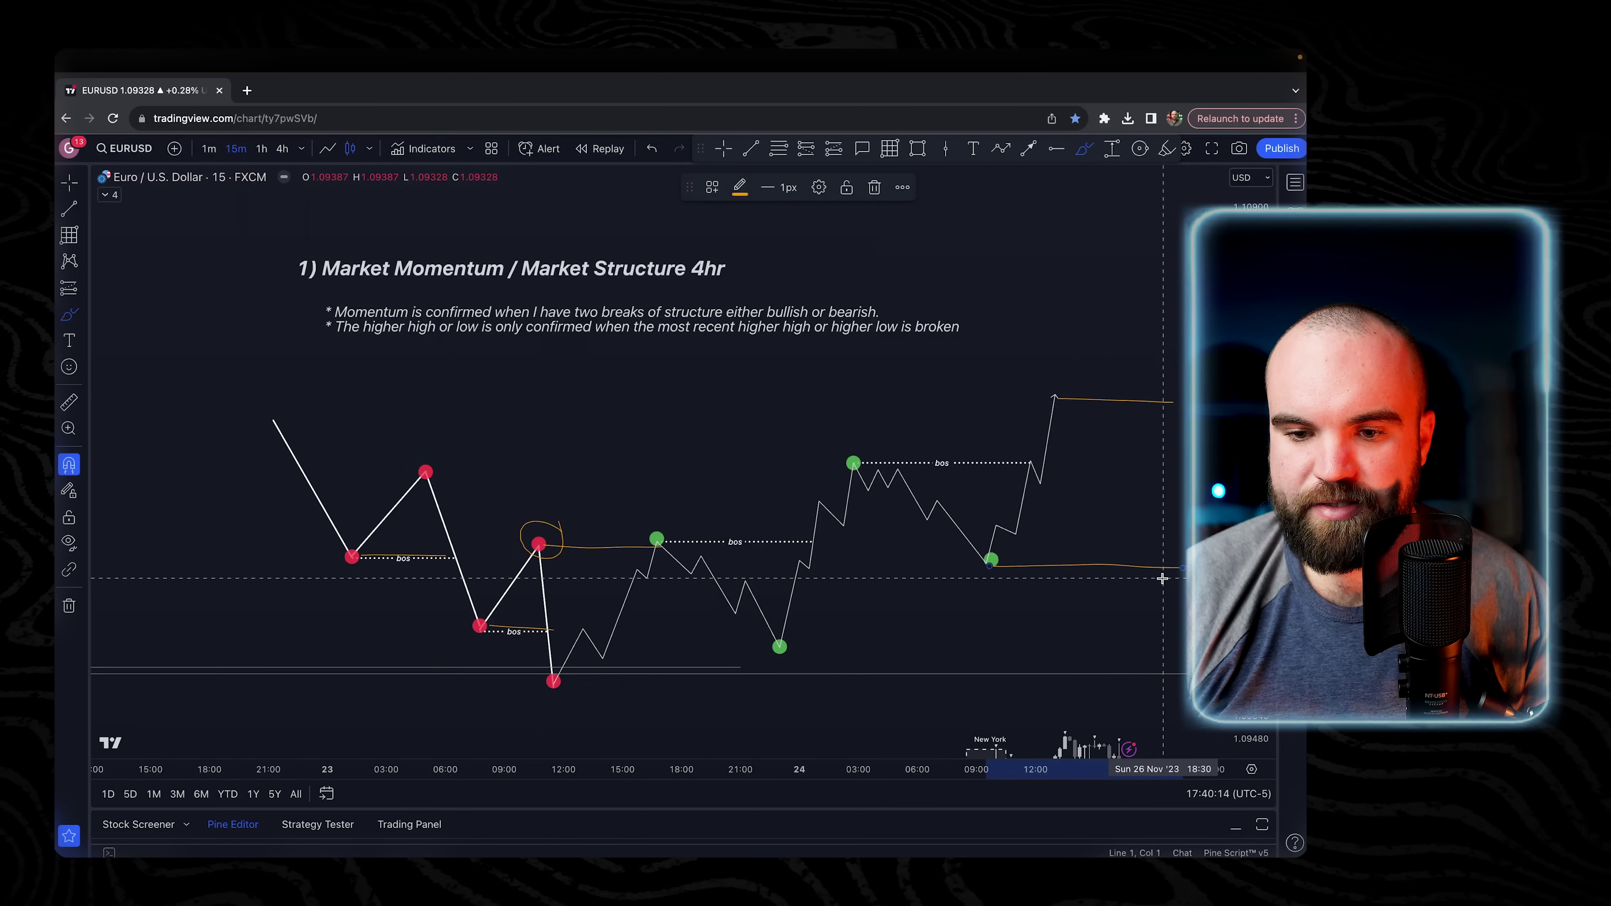
{"action": "key", "text": "super+z"}
{"action": "key", "text": "super+z"}
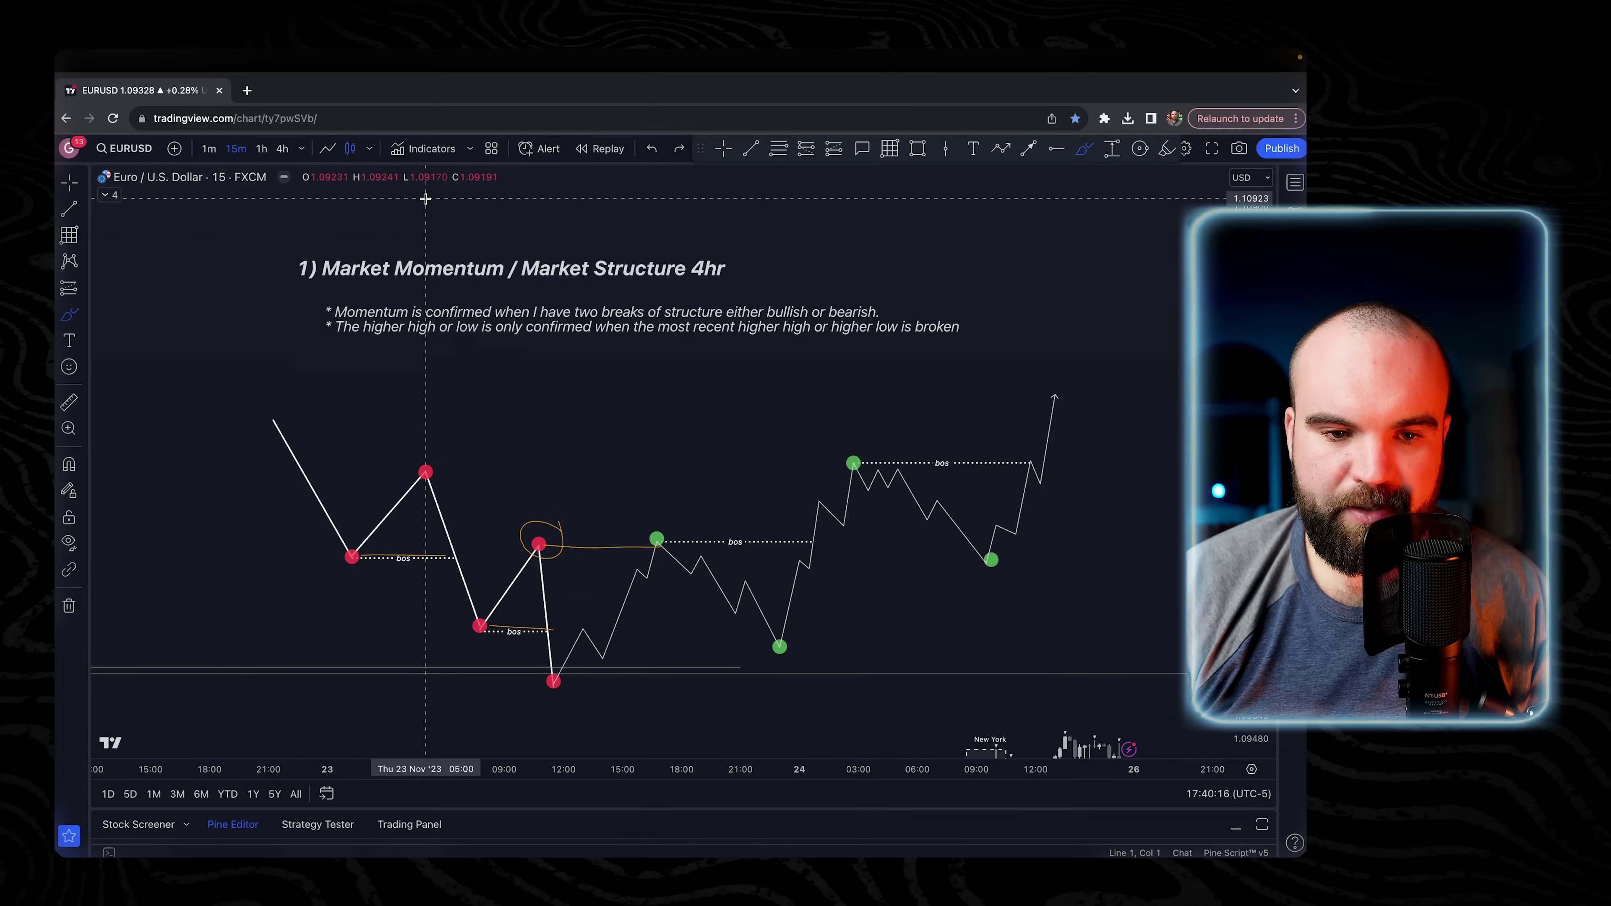
Undo the remaining orange brush marks on the market structure diagram and bring the Premium and Discount Array section into view.
{"action": "key", "text": "Escape"}
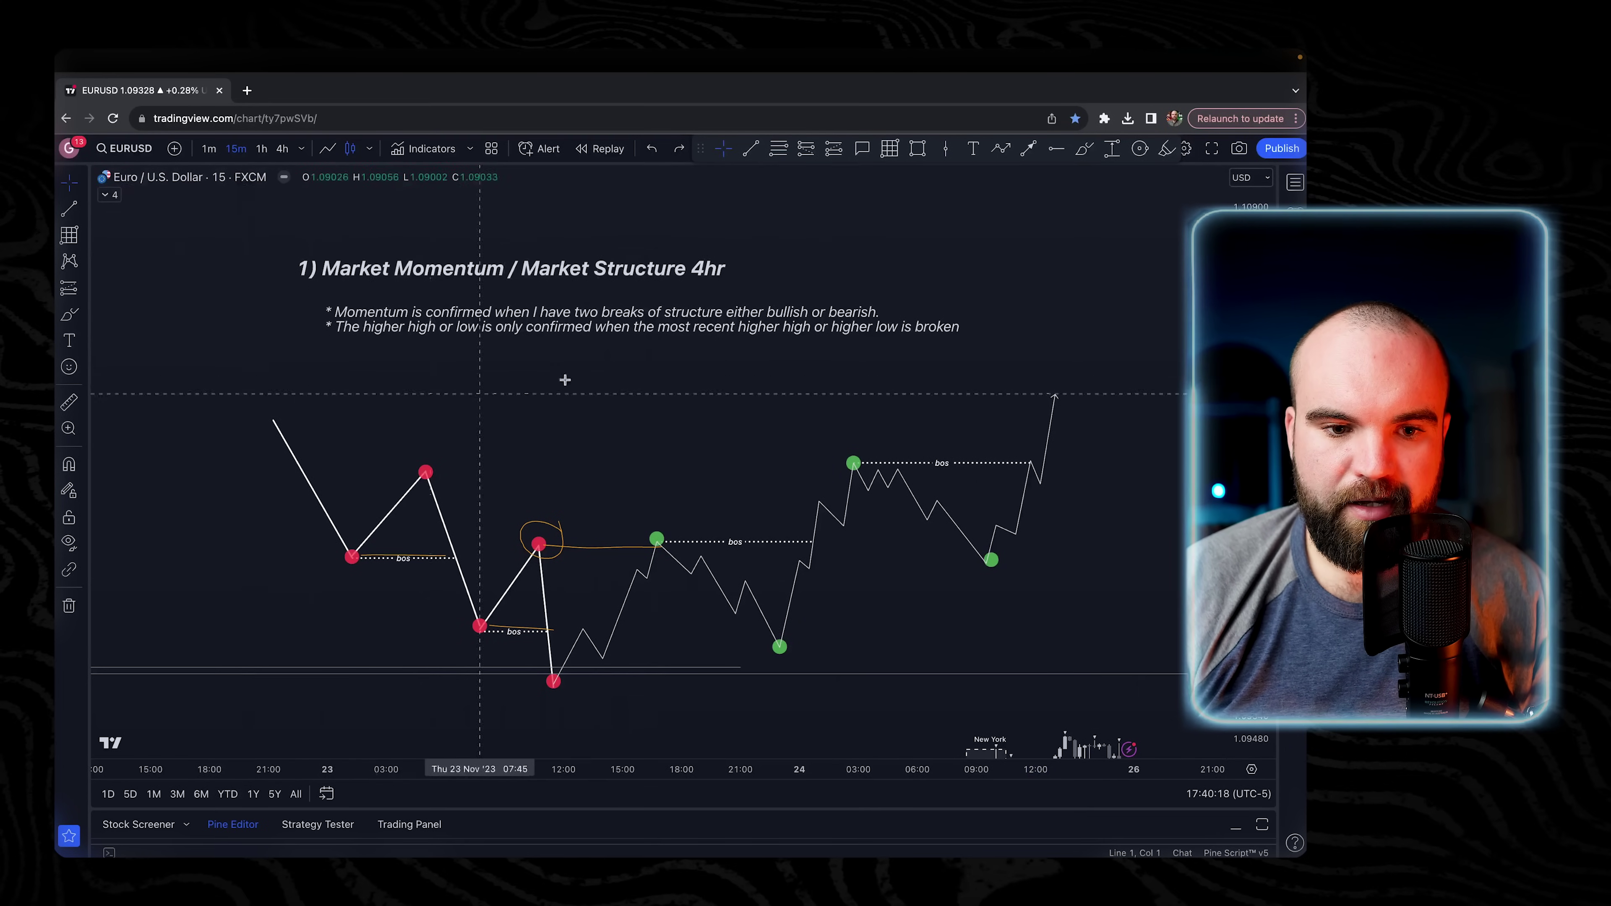
{"action": "left_click_drag", "start_coordinate": [687, 408], "coordinate": [895, 669]}
{"action": "key", "text": "super+z"}
{"action": "key", "text": "super+z"}
{"action": "key", "text": "super+z"}
{"action": "left_click_drag", "start_coordinate": [971, 203], "coordinate": [775, 686]}
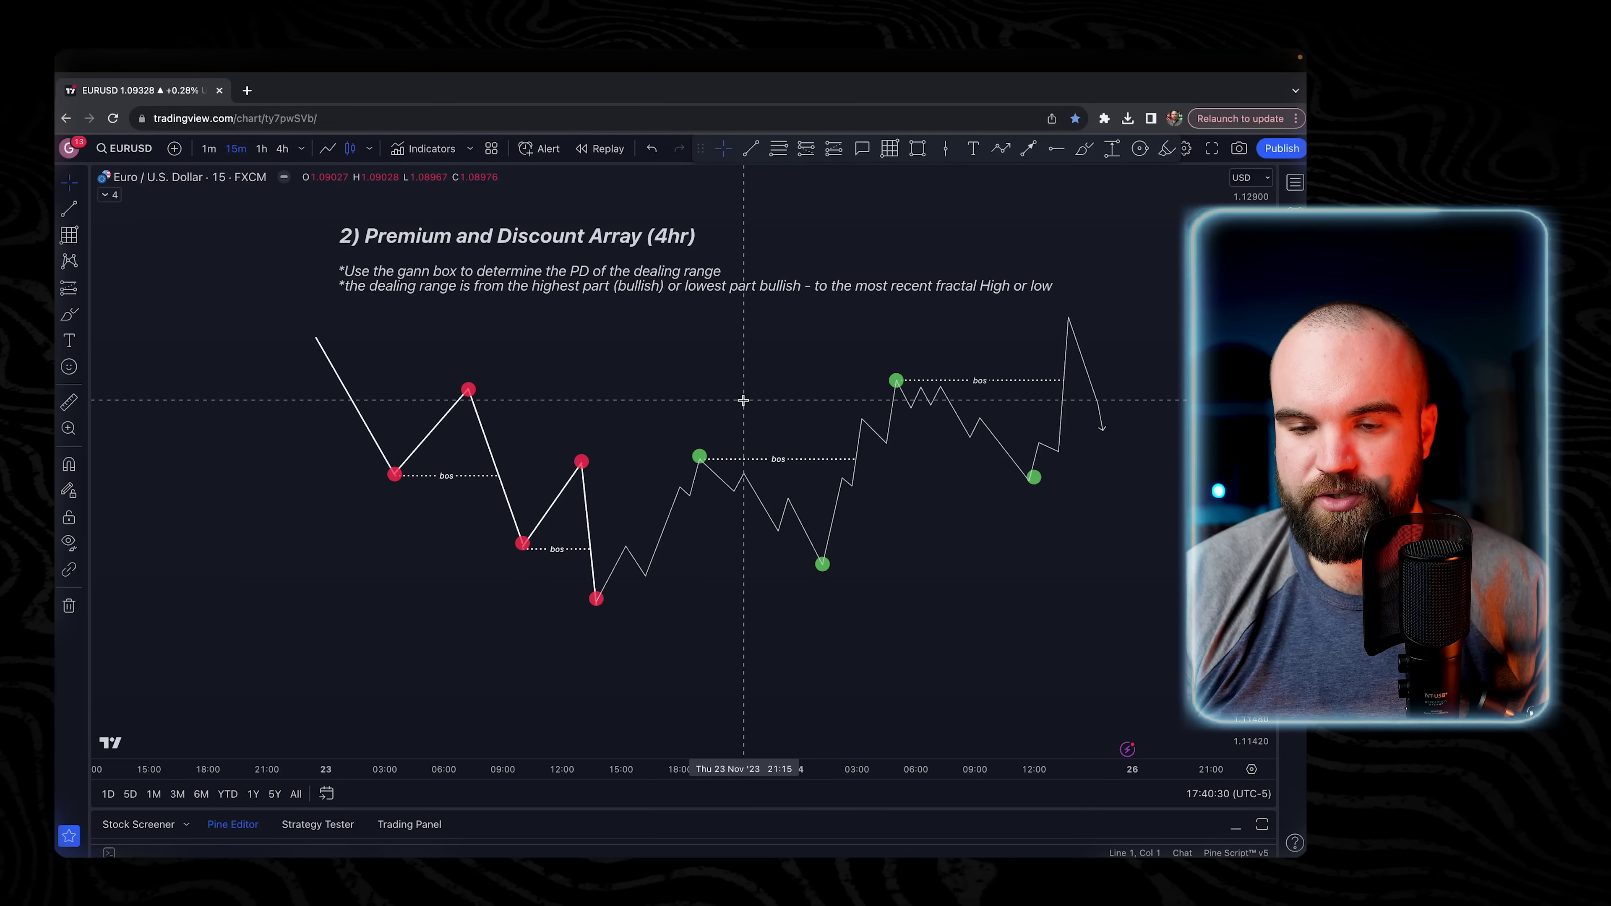
{"action": "left_click_drag", "start_coordinate": [836, 360], "coordinate": [785, 389]}
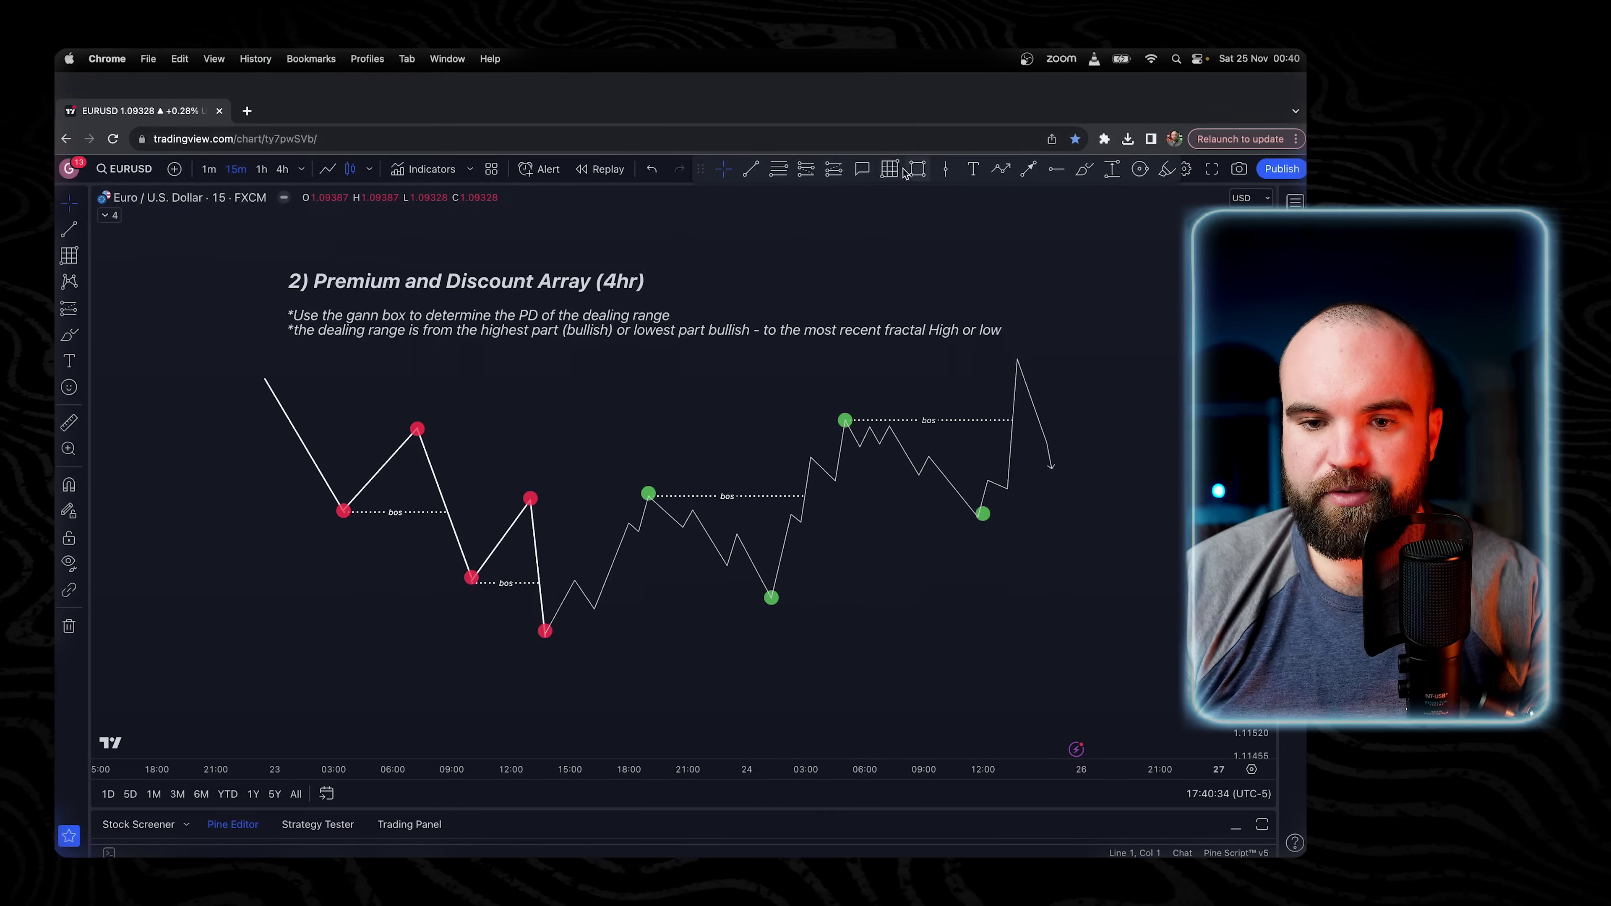
Draw a sample Gann box in the empty area below the bullish structure, and delete it.
{"action": "left_click", "coordinate": [890, 147]}
{"action": "left_click", "coordinate": [786, 671]}
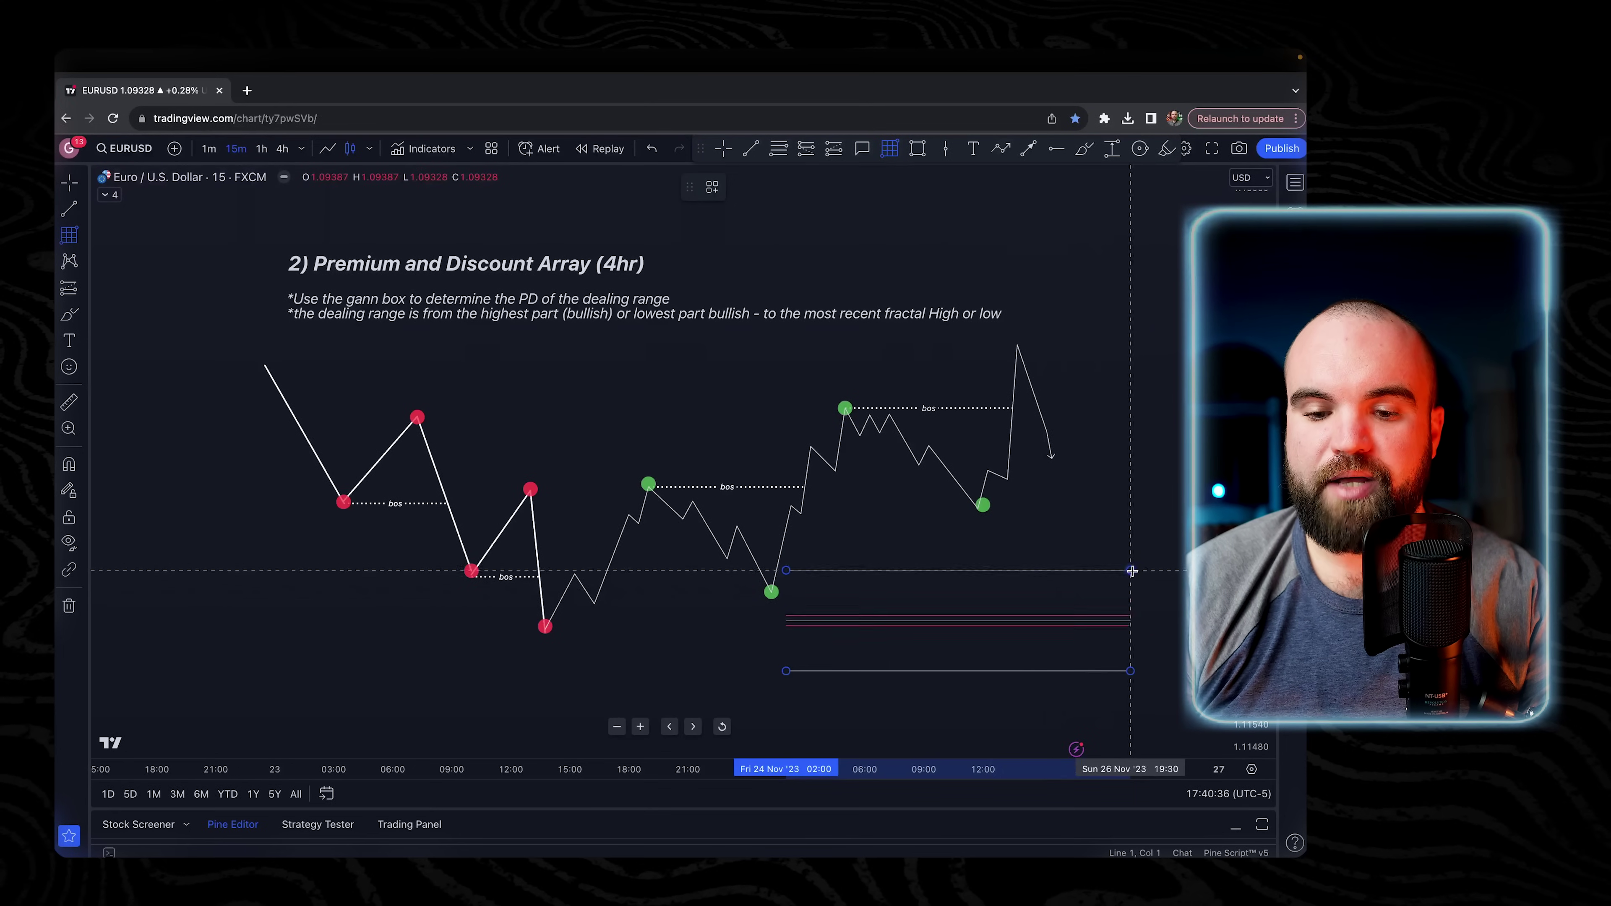
{"action": "left_click", "coordinate": [1154, 563]}
{"action": "scroll", "coordinate": [971, 597], "scroll_direction": "down", "scroll_amount": 2}
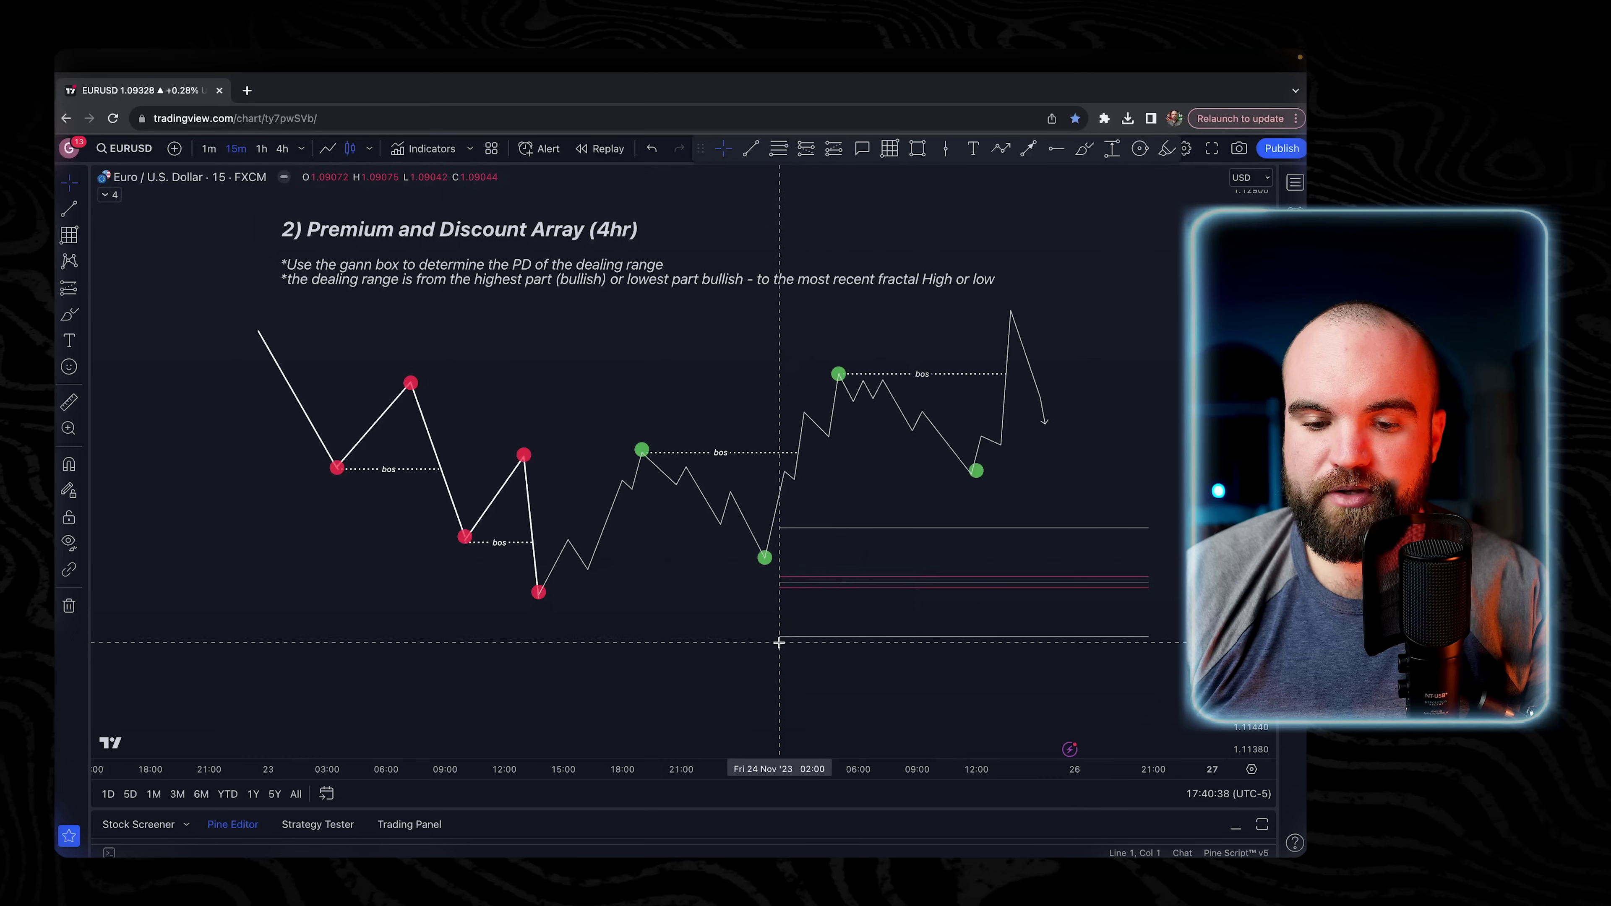
{"action": "mouse_move", "coordinate": [779, 638]}
{"action": "left_mouse_down"}
{"action": "mouse_move", "coordinate": [756, 698]}
{"action": "mouse_move", "coordinate": [789, 652]}
{"action": "left_mouse_up"}
{"action": "left_click", "coordinate": [768, 660]}
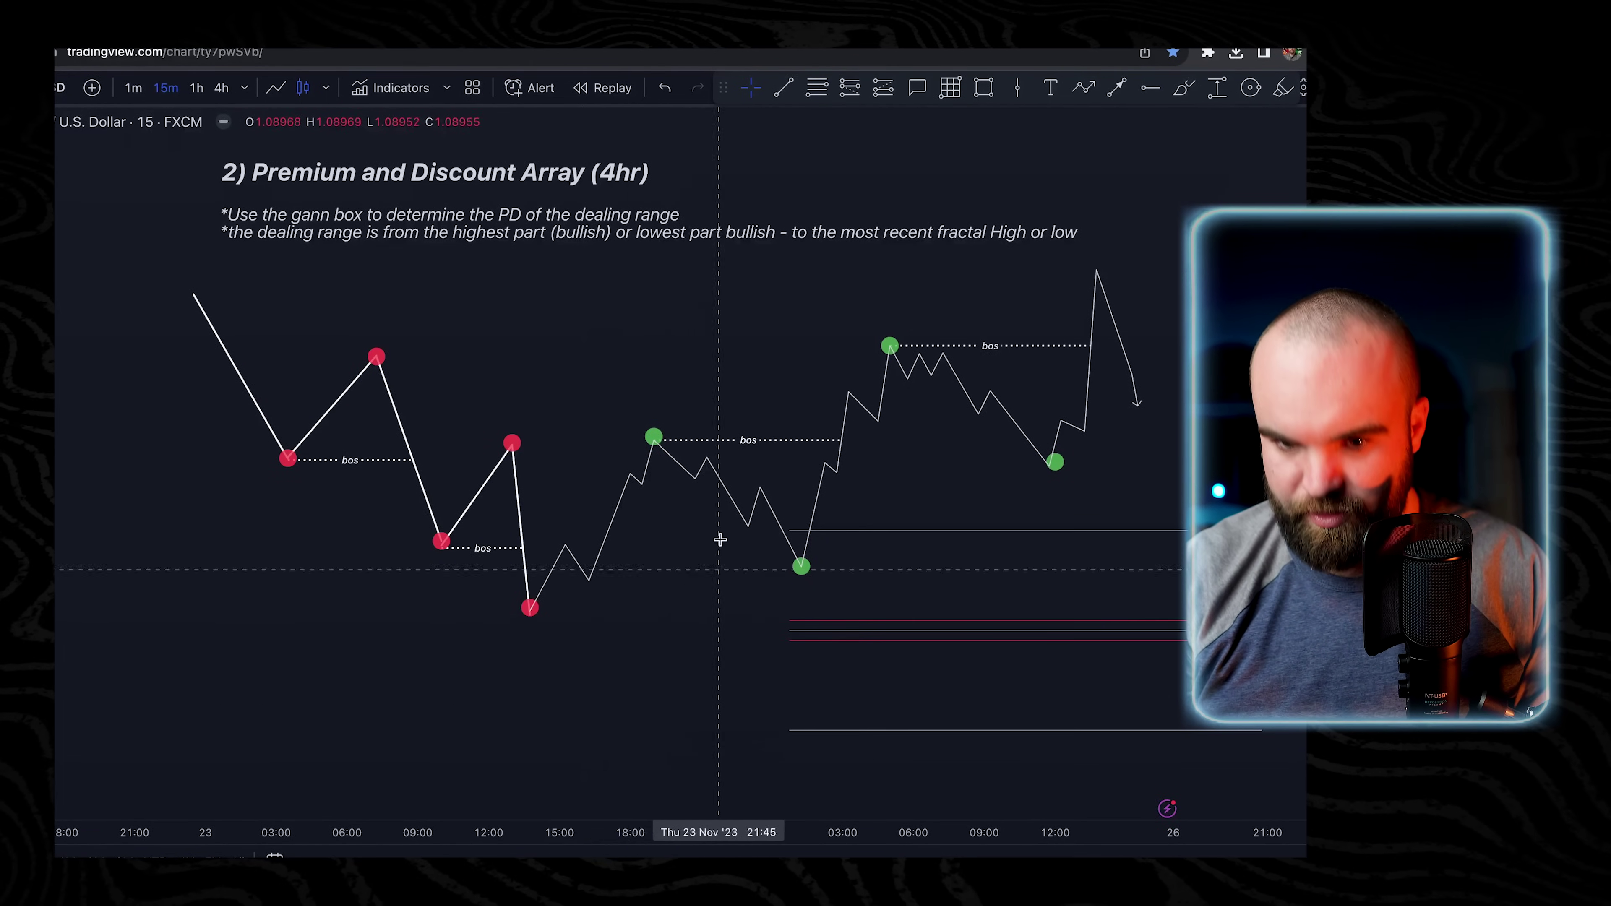
{"action": "left_click", "coordinate": [926, 537]}
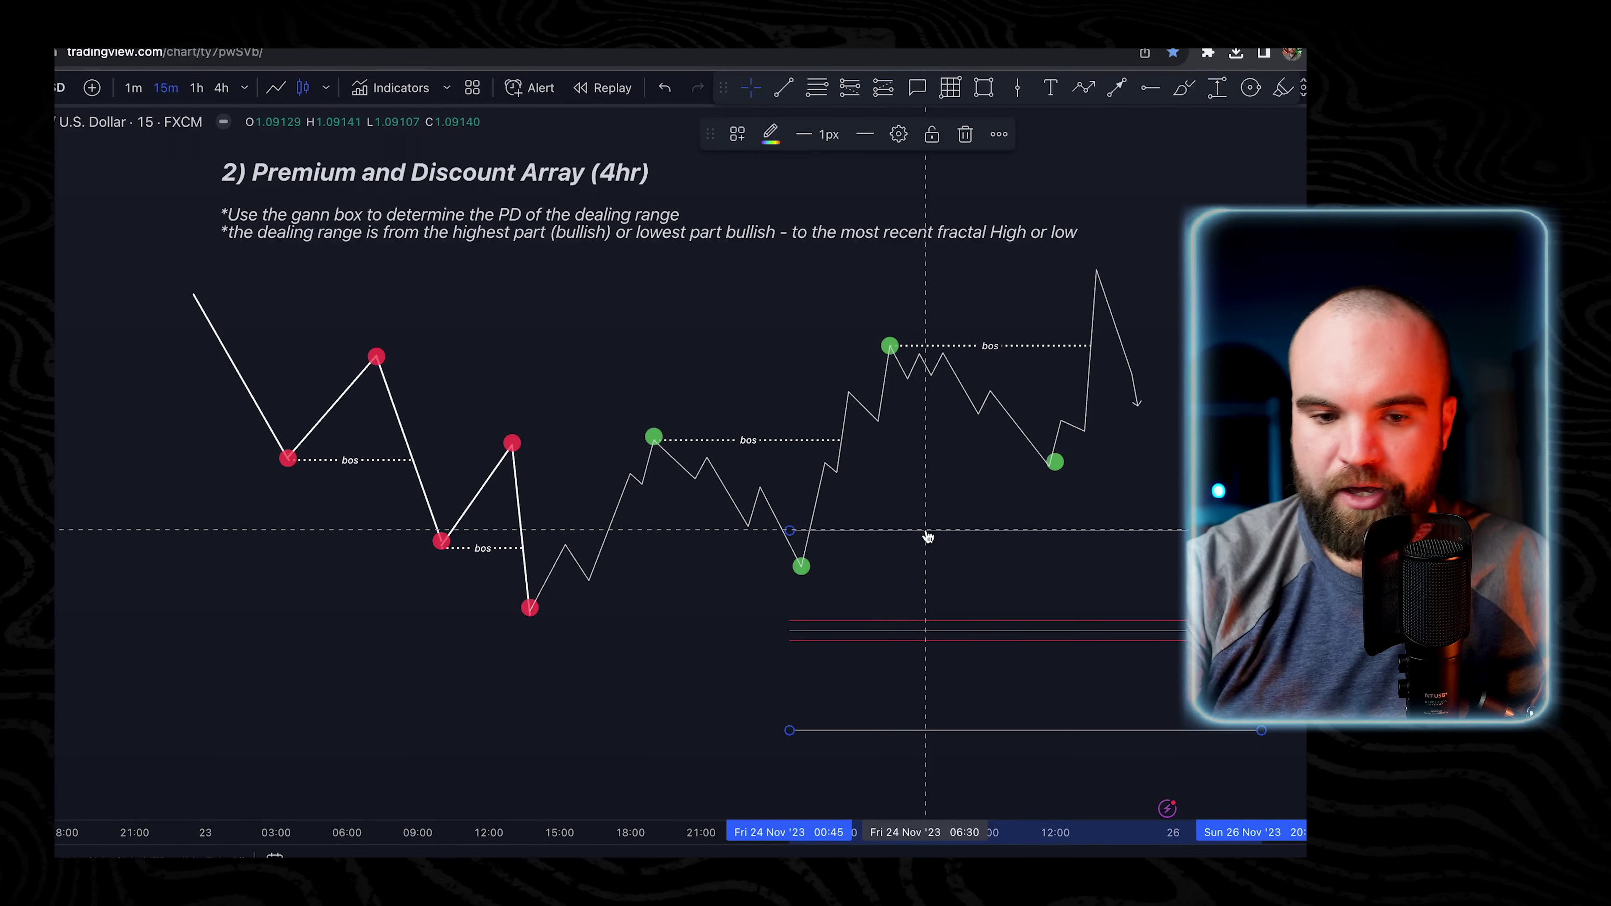
{"action": "key", "text": "Delete"}
Move the arrow end of the white price path farther right to lengthen the final downward leg.
{"action": "left_click_drag", "start_coordinate": [1013, 533], "coordinate": [1008, 563]}
{"action": "left_click_drag", "start_coordinate": [650, 375], "coordinate": [628, 64]}
{"action": "left_click_drag", "start_coordinate": [822, 411], "coordinate": [772, 756]}
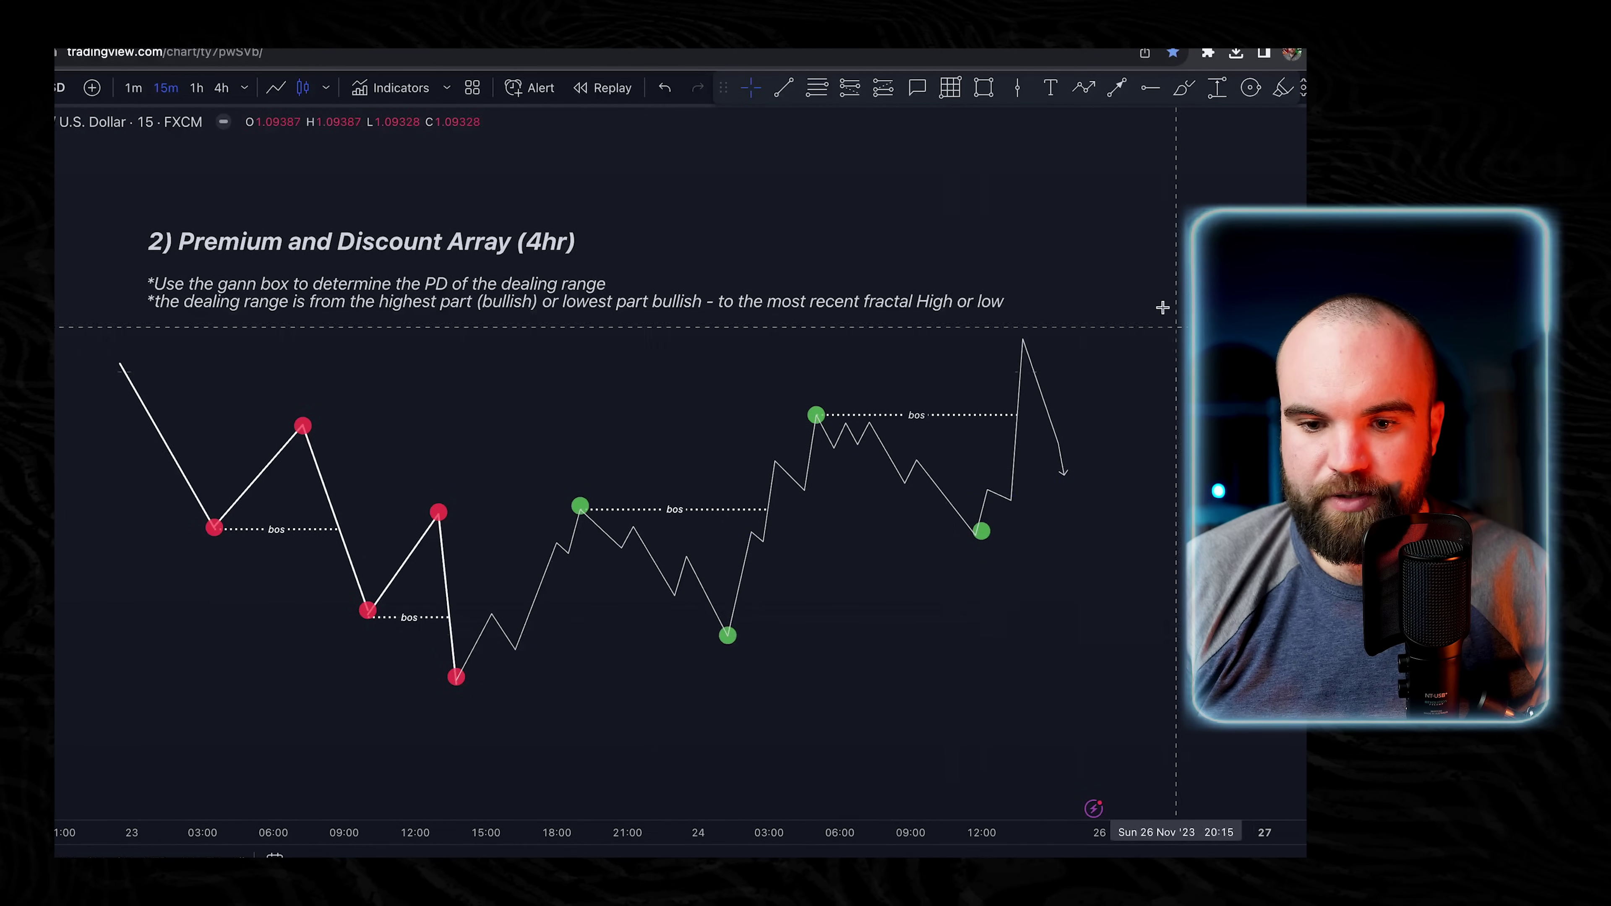
{"action": "left_click_drag", "start_coordinate": [1129, 446], "coordinate": [877, 475]}
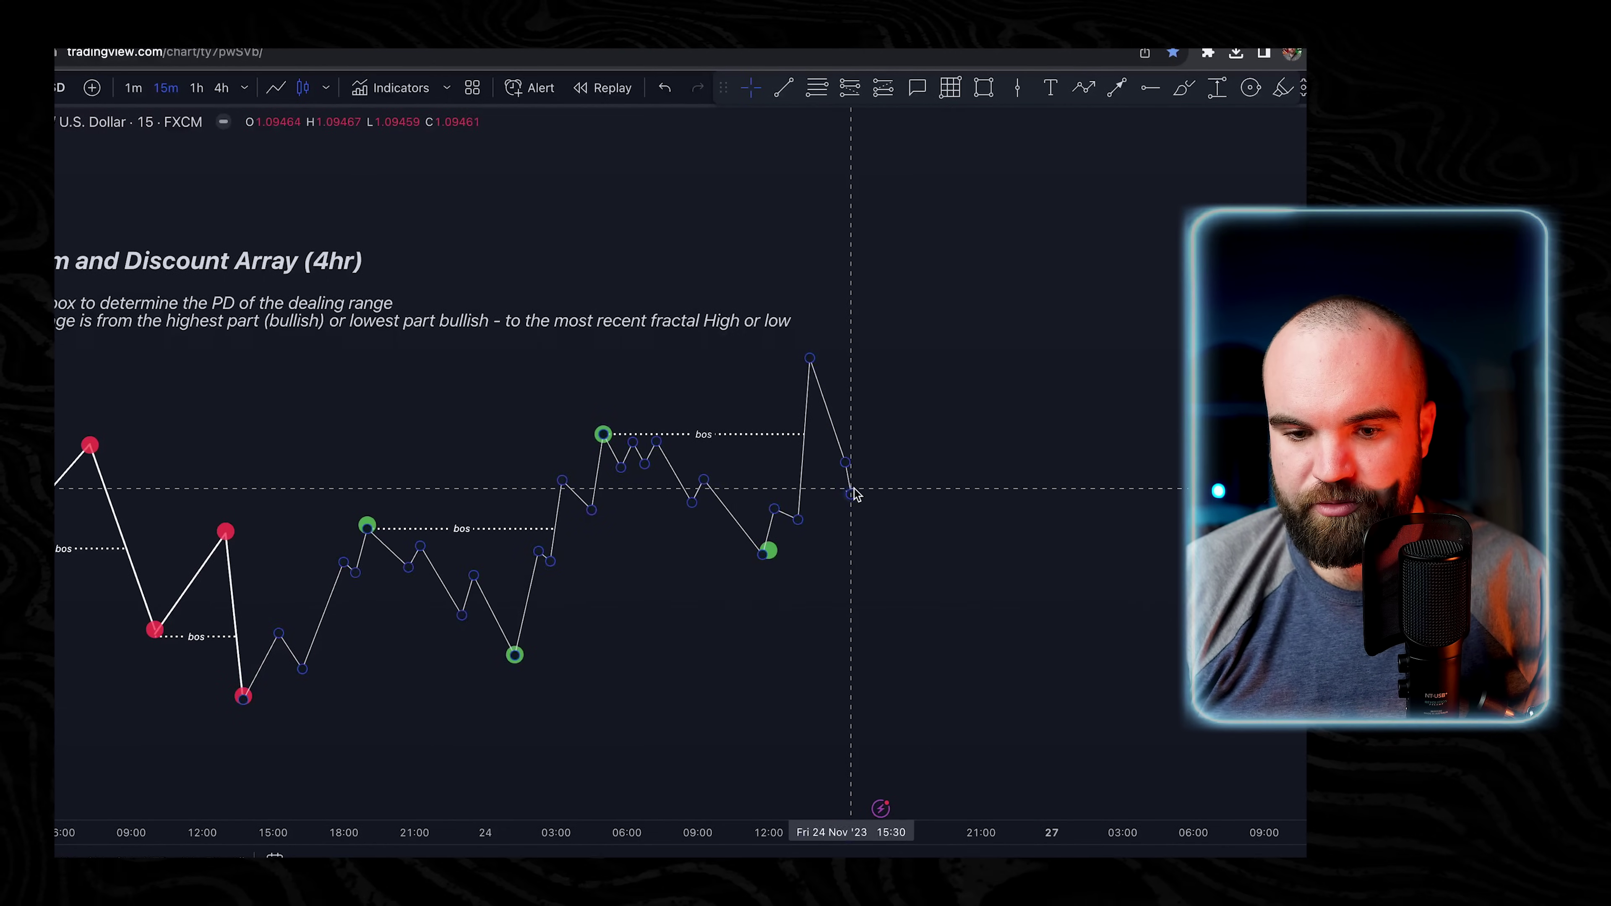
{"action": "left_click", "coordinate": [851, 493]}
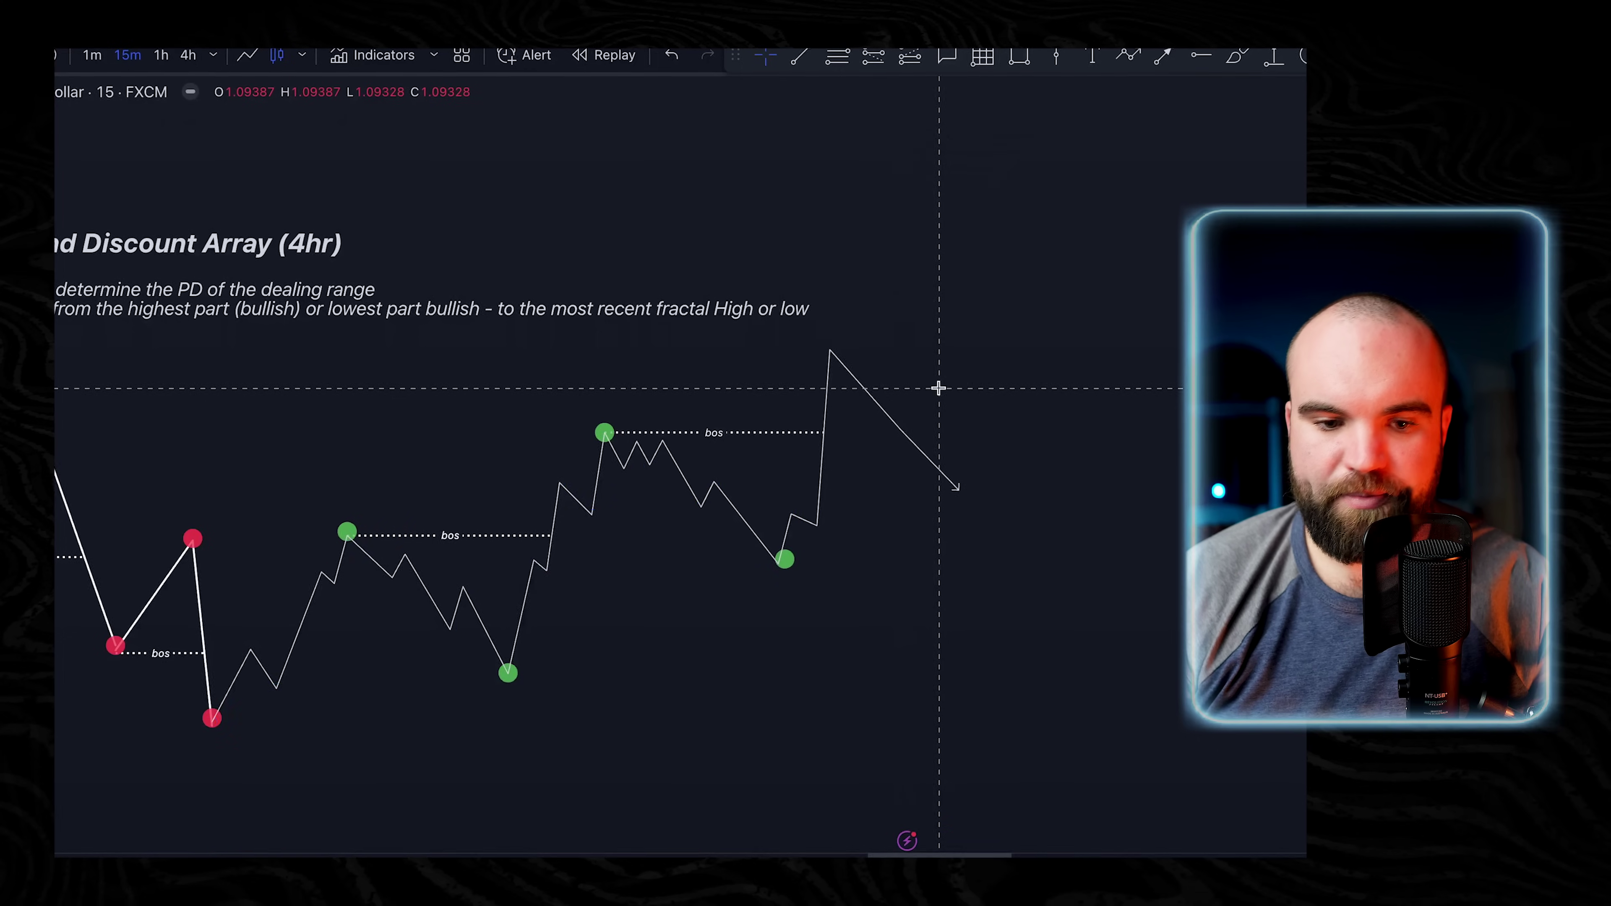
{"action": "left_click_drag", "start_coordinate": [1015, 415], "coordinate": [1066, 423]}
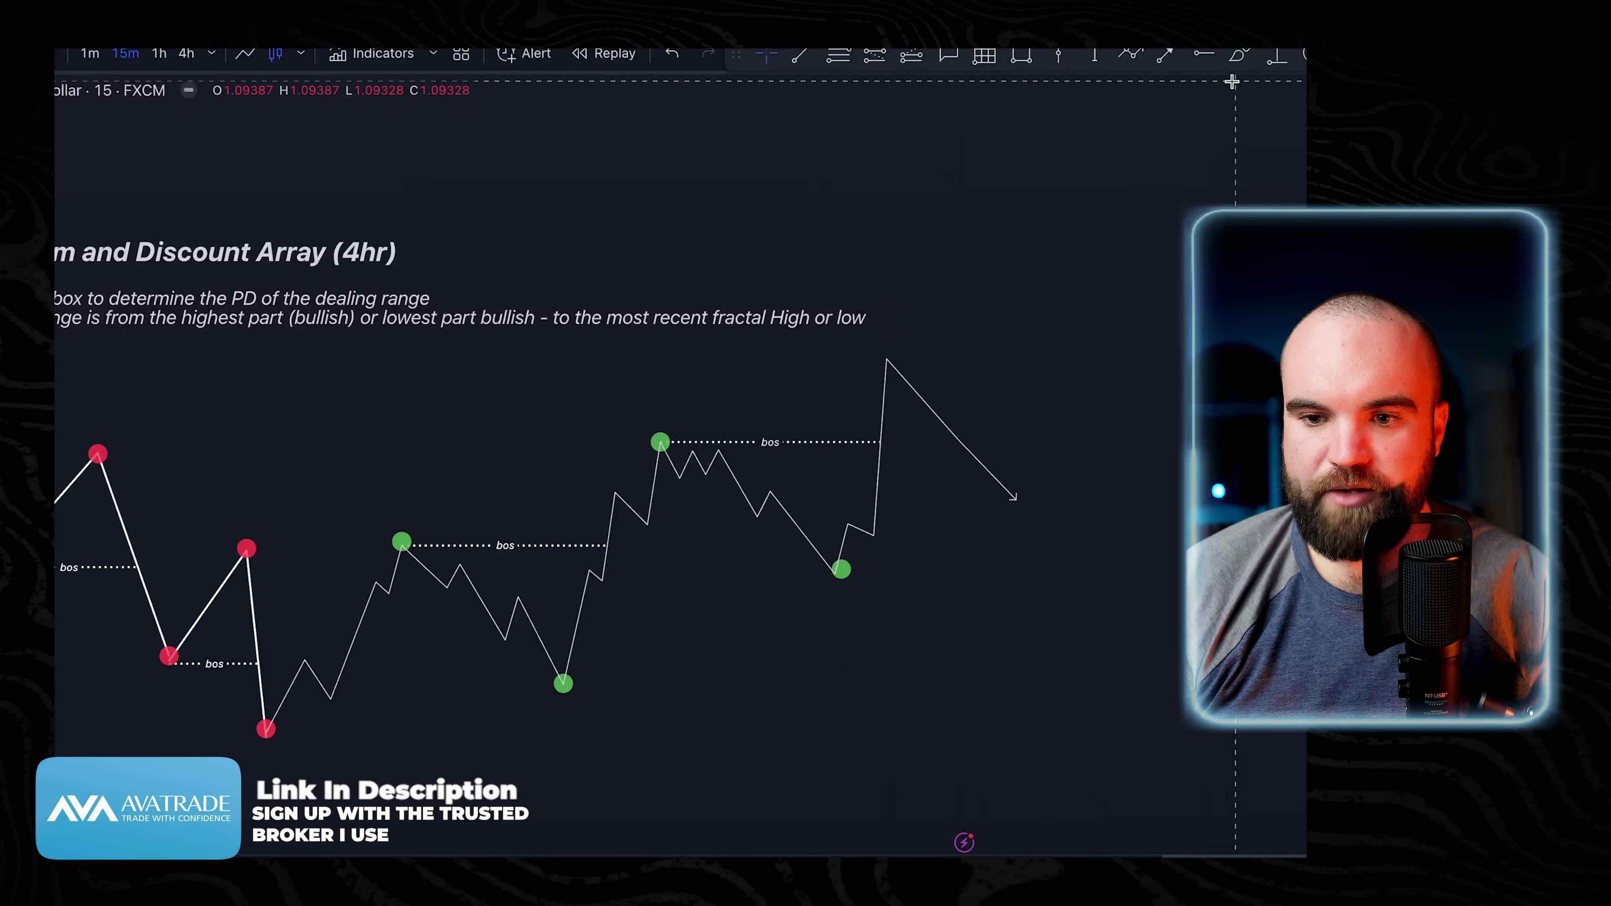
Brush a horizontal line from the last red high to the first green high and write a 1 above that green high.
{"action": "left_click", "coordinate": [1241, 56]}
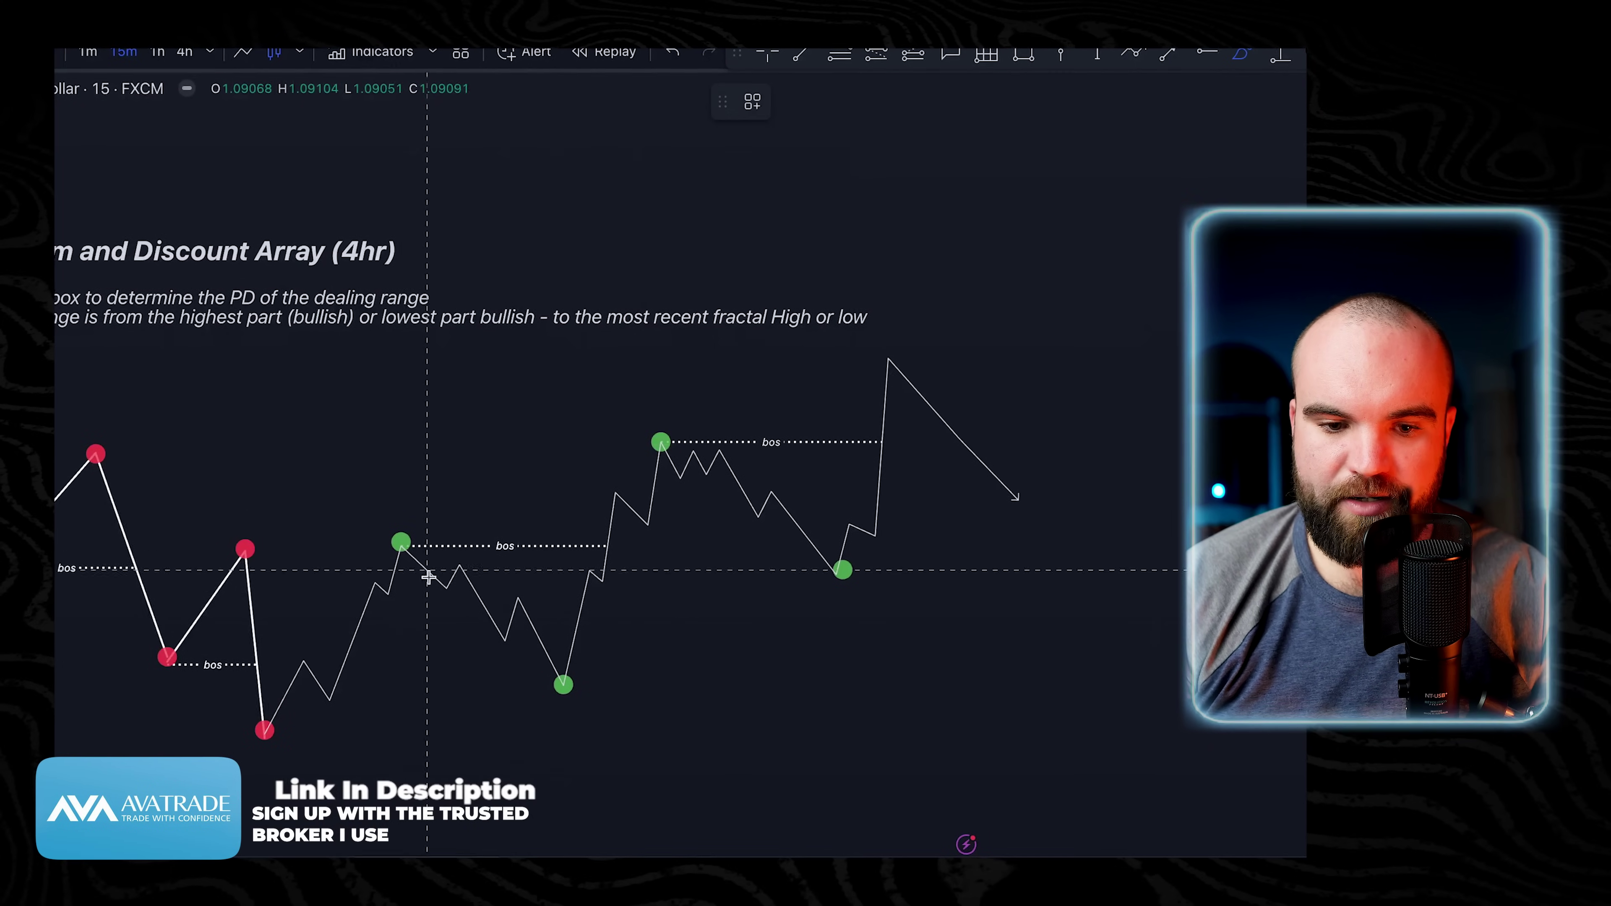
{"action": "mouse_move", "coordinate": [655, 373]}
{"action": "left_mouse_down"}
{"action": "mouse_move", "coordinate": [661, 406]}
{"action": "mouse_move", "coordinate": [654, 354]}
{"action": "left_mouse_up"}
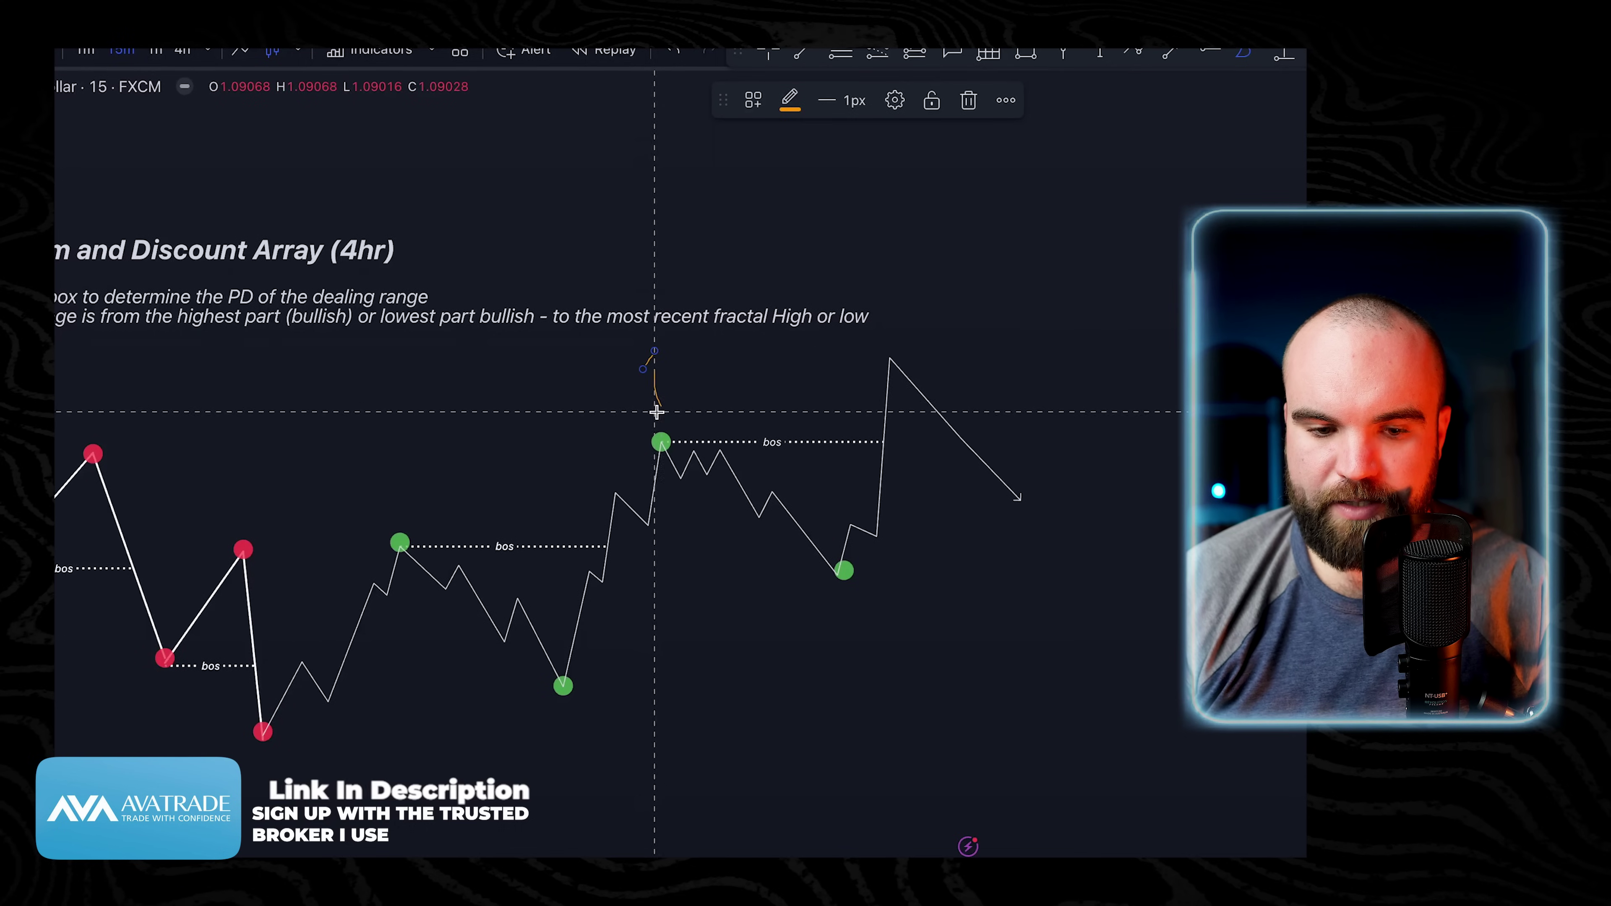
{"action": "key", "text": "ctrl+z"}
{"action": "key", "text": "ctrl+z"}
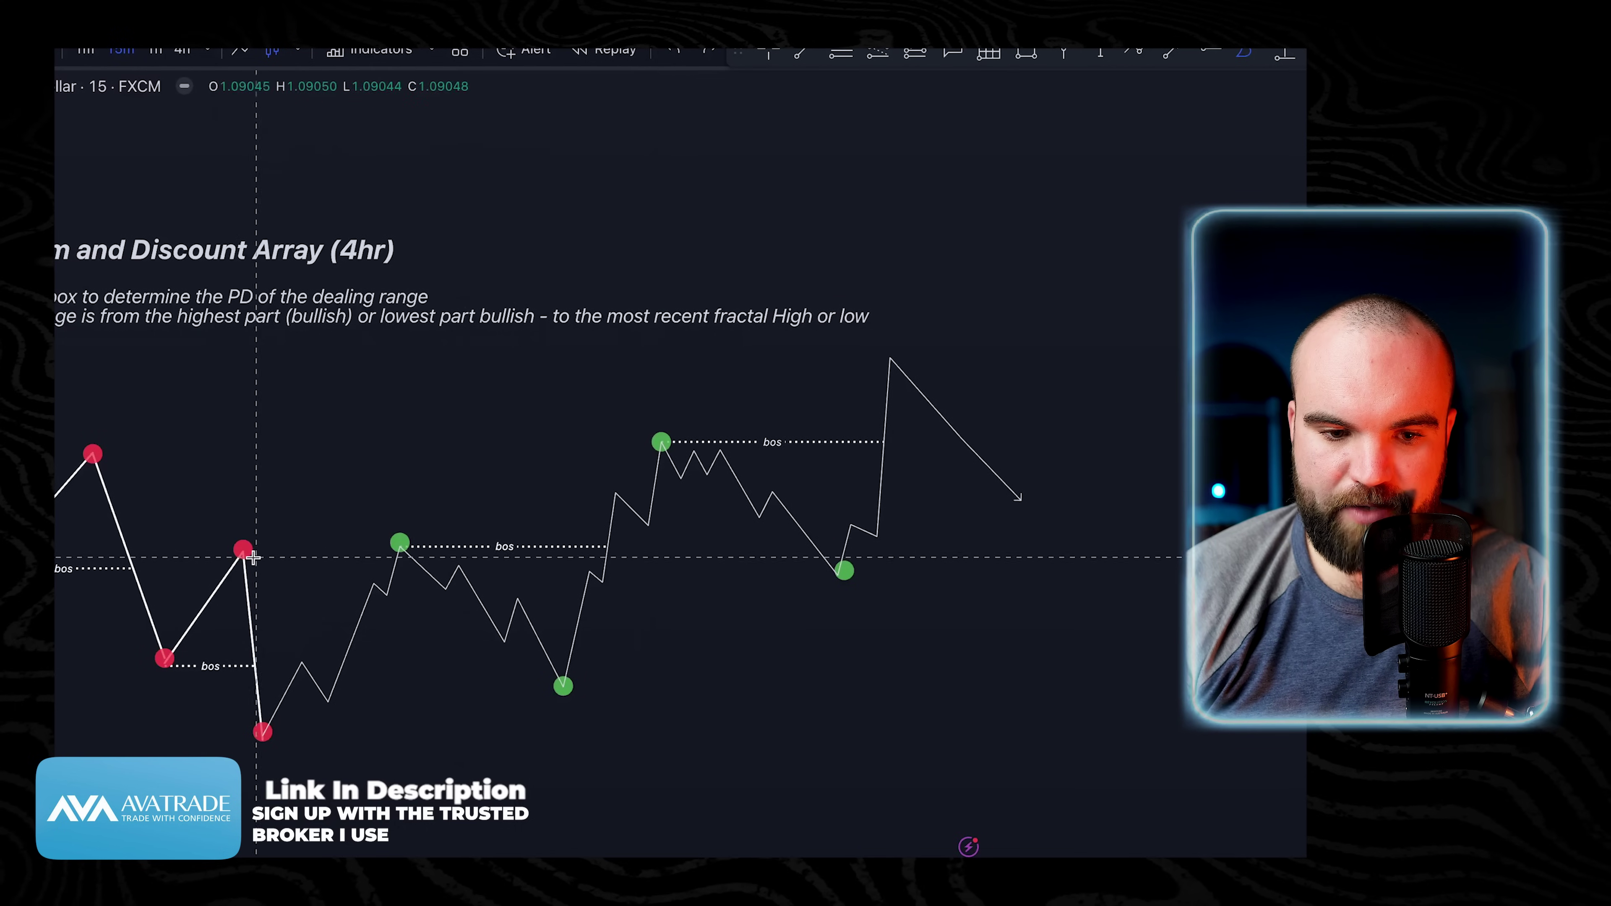
{"action": "left_click_drag", "start_coordinate": [242, 552], "coordinate": [399, 555]}
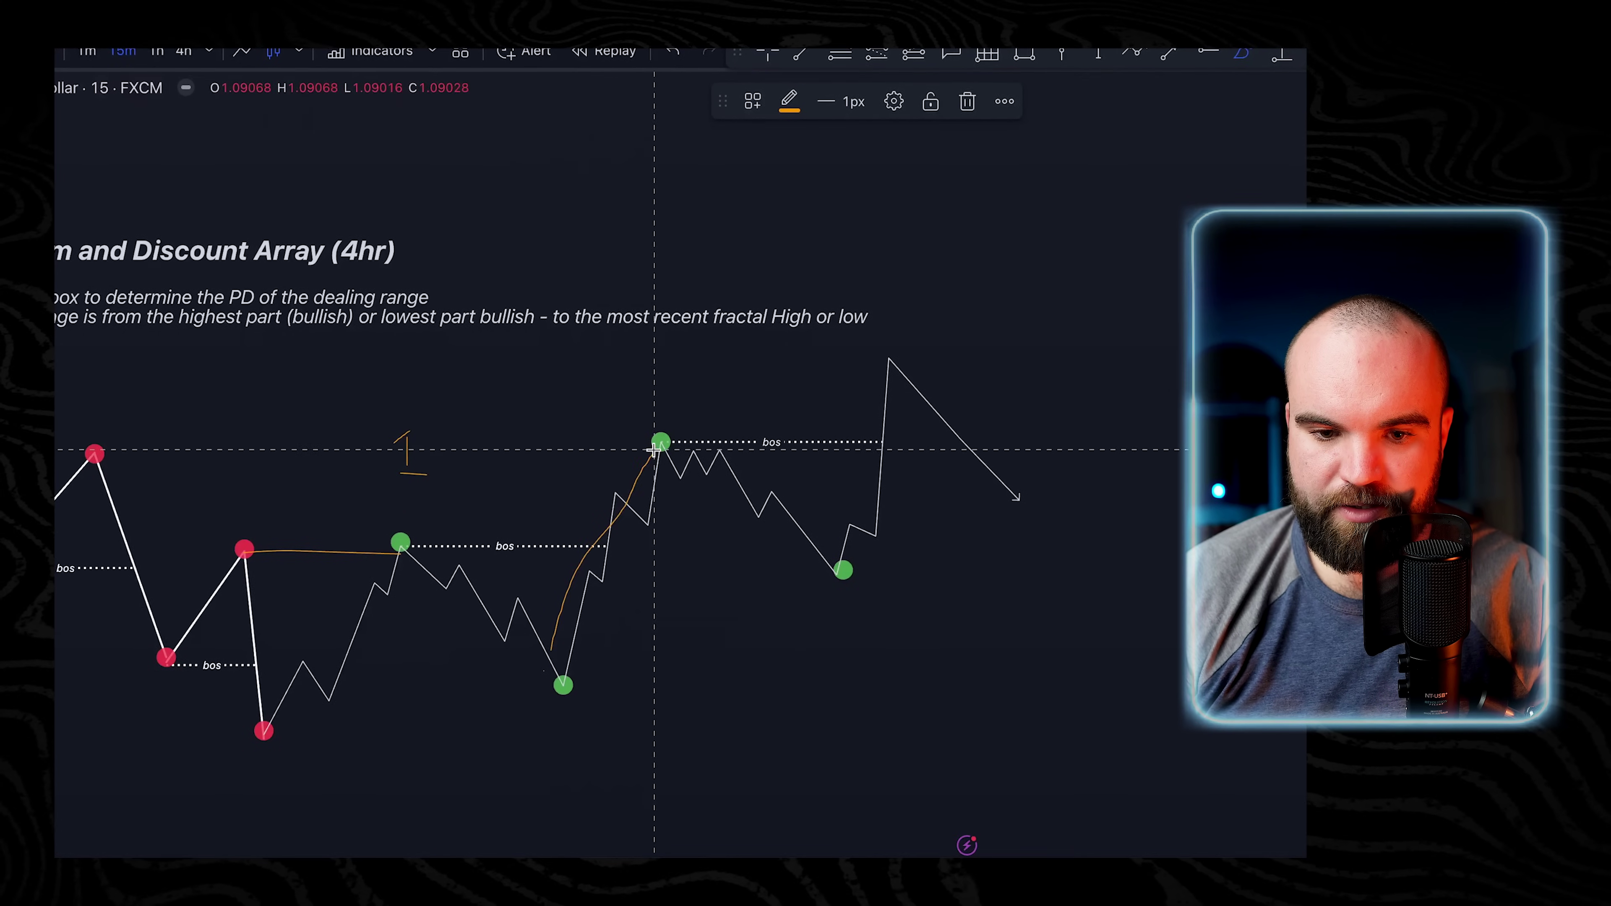
Write a 2 above the second green high with the brush and draw a rising arrow beneath the bullish structure.
{"action": "mouse_move", "coordinate": [641, 410]}
{"action": "left_mouse_down"}
{"action": "mouse_move", "coordinate": [672, 420]}
{"action": "mouse_move", "coordinate": [659, 413]}
{"action": "left_mouse_up"}
{"action": "key", "text": "ctrl+z"}
{"action": "key", "text": "ctrl+z"}
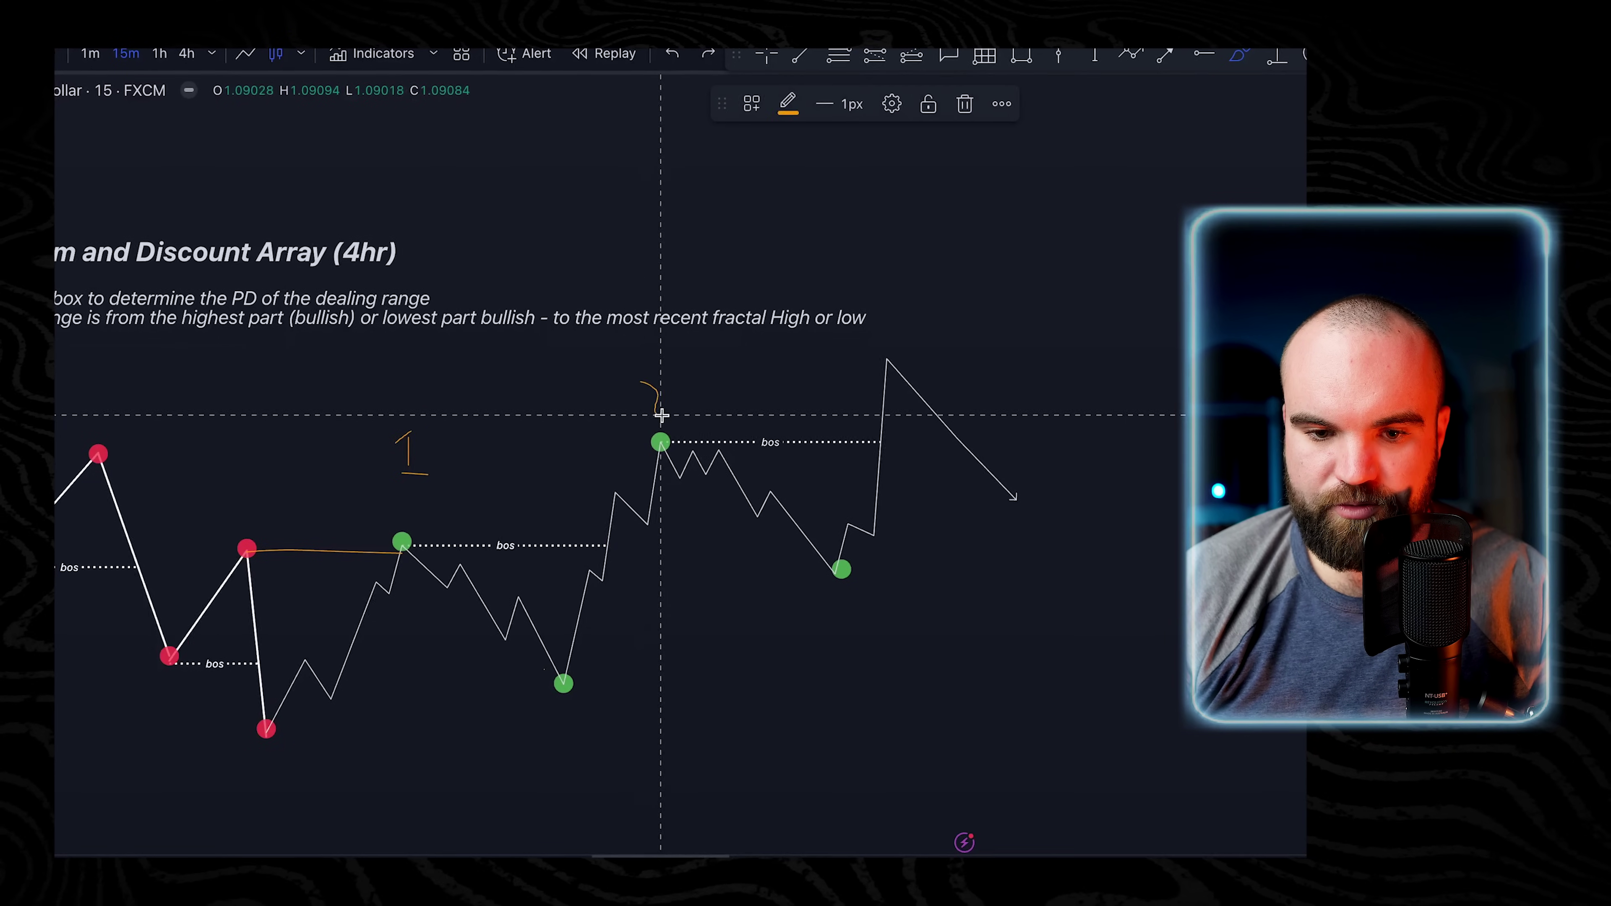
{"action": "mouse_move", "coordinate": [578, 742]}
{"action": "left_mouse_down"}
{"action": "mouse_move", "coordinate": [834, 633]}
{"action": "mouse_move", "coordinate": [823, 661]}
{"action": "left_mouse_up"}
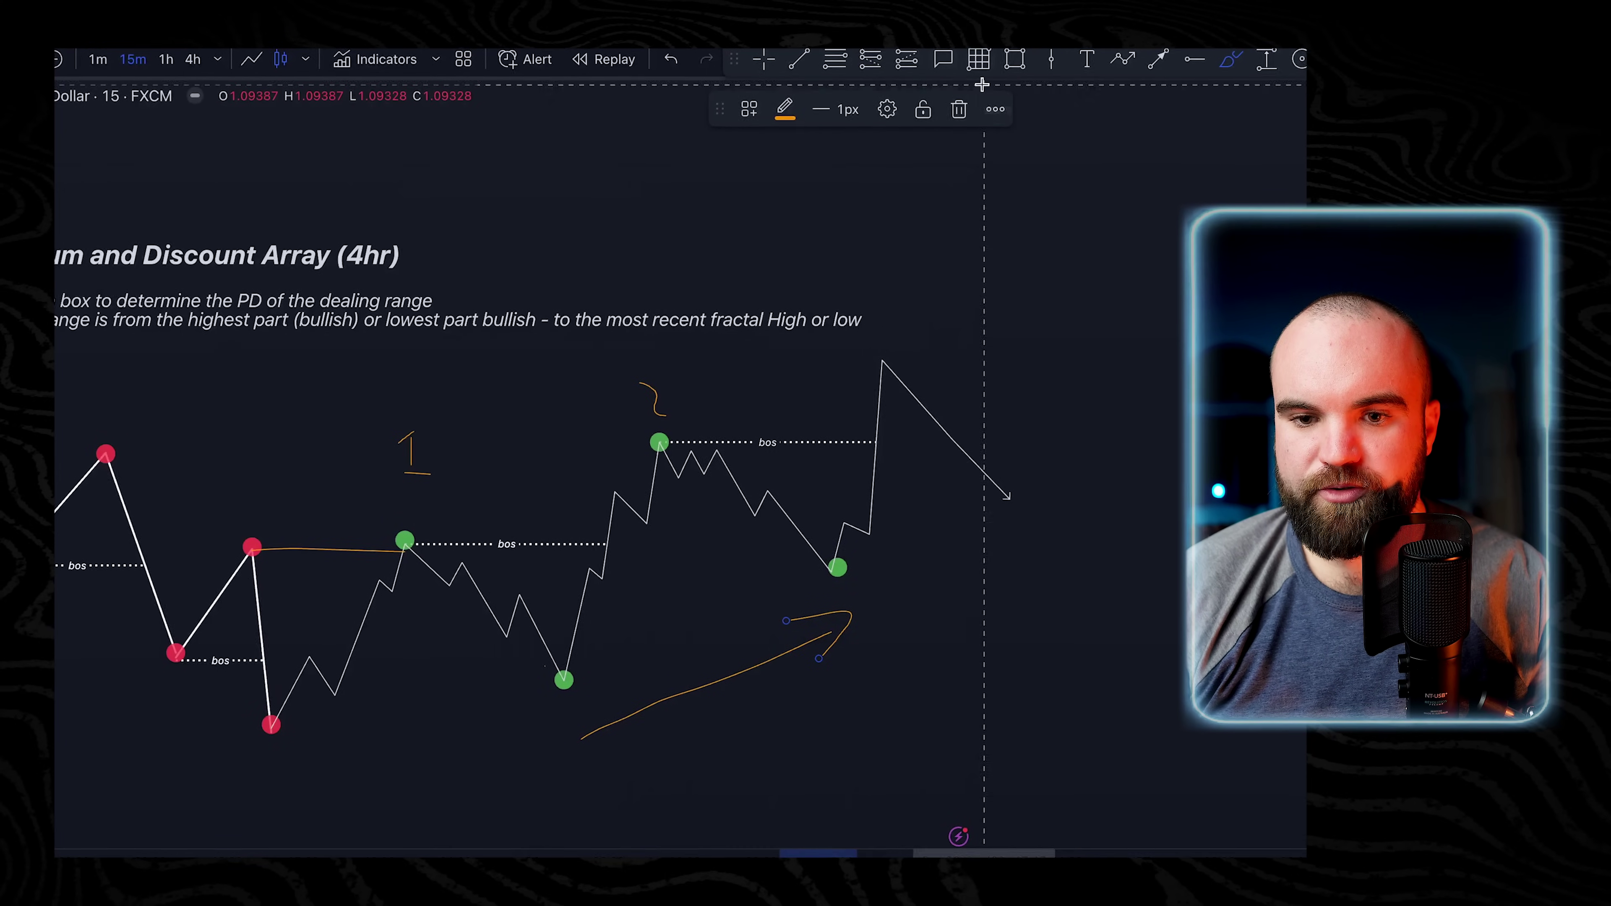
{"action": "left_click", "coordinate": [978, 60]}
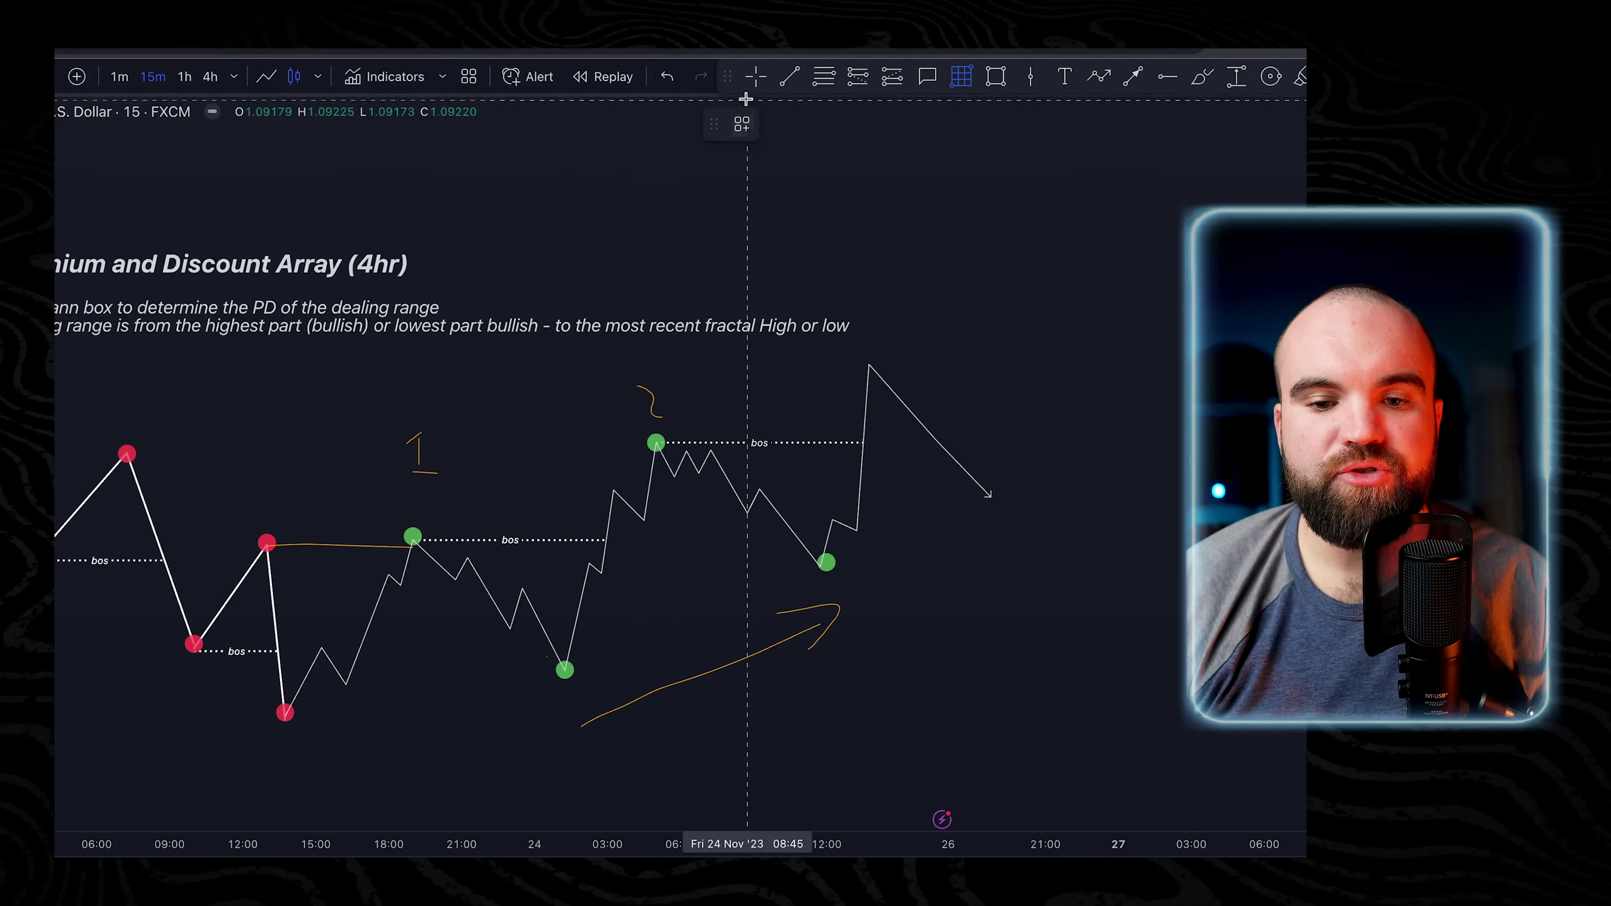
{"action": "left_click", "coordinate": [757, 83]}
{"action": "left_click_drag", "start_coordinate": [993, 281], "coordinate": [970, 263]}
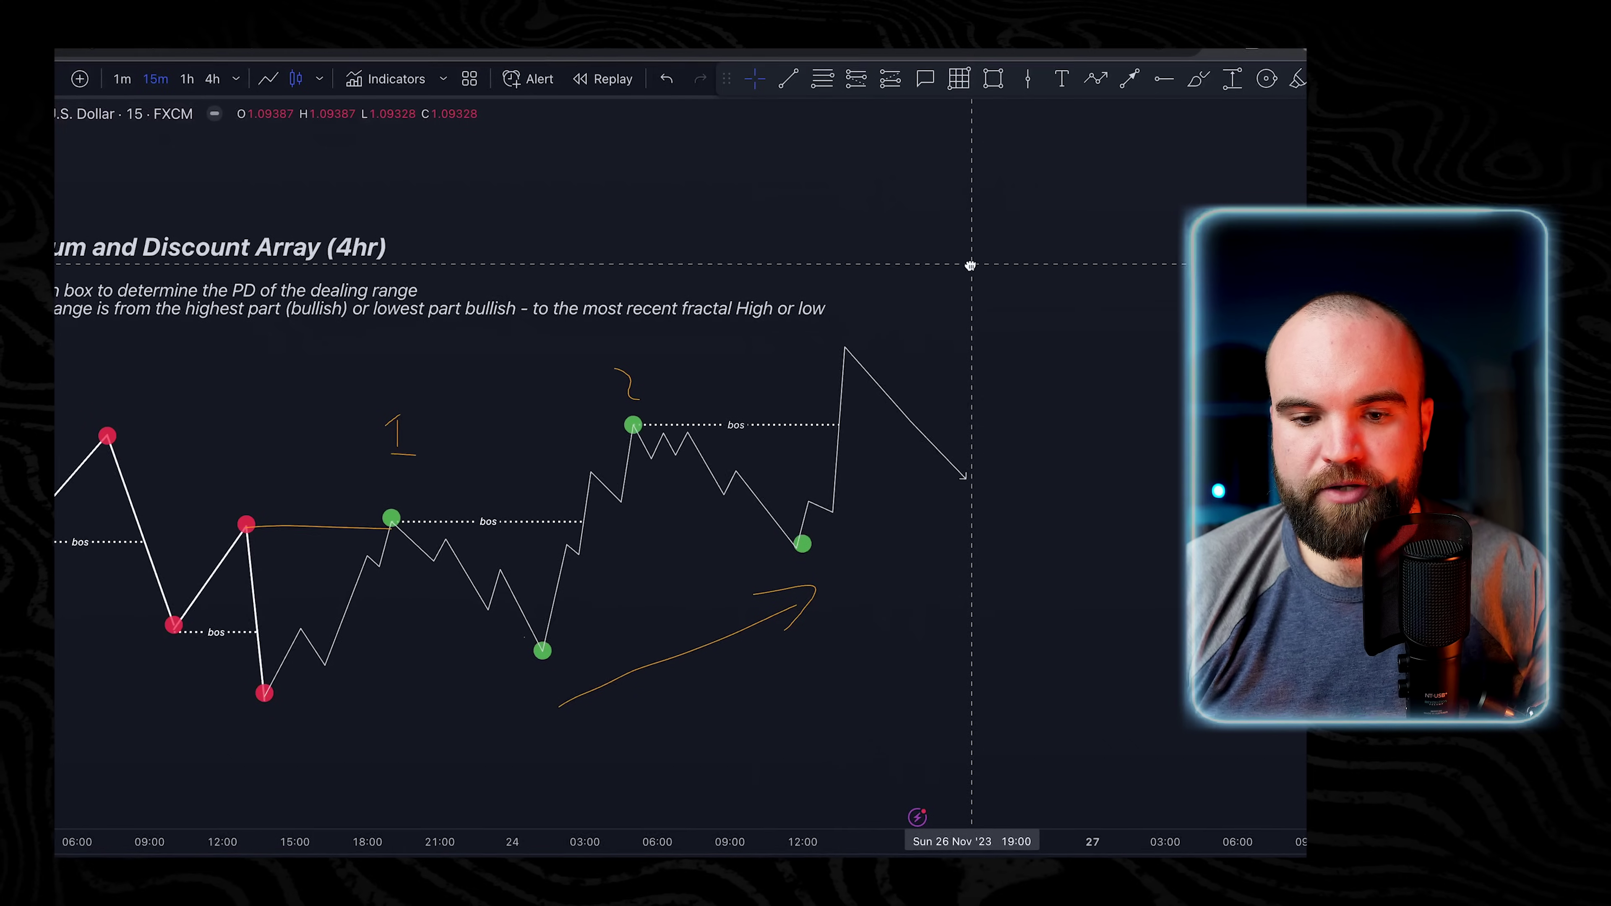
{"action": "left_click_drag", "start_coordinate": [1028, 169], "coordinate": [1011, 175]}
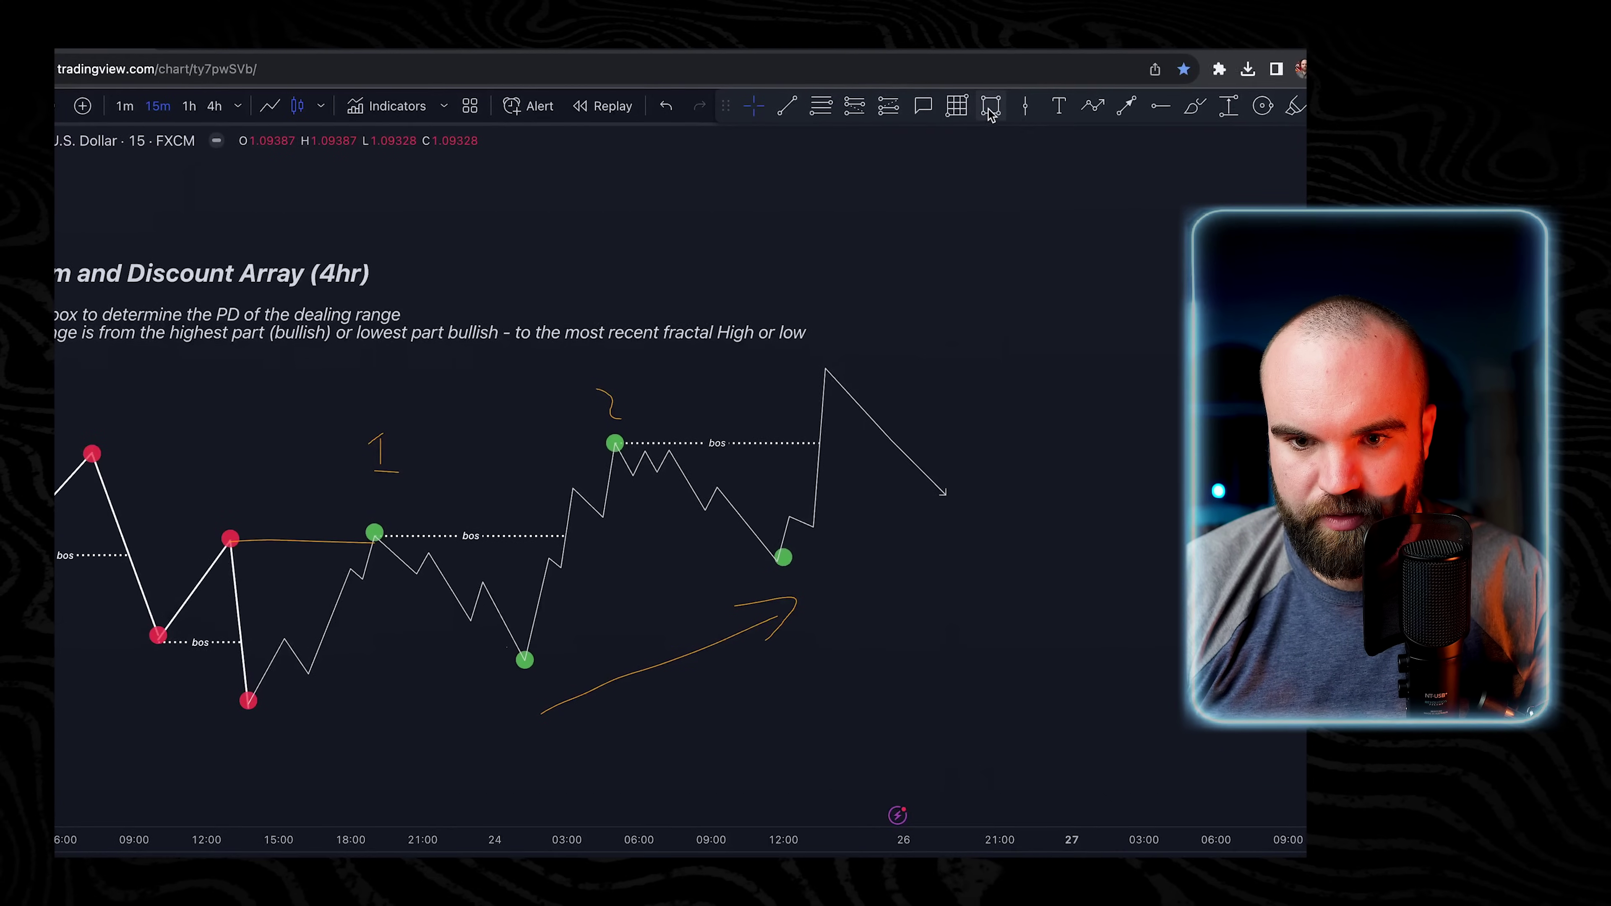
Try a Gann box from the last red high down to the lowest red low, and delete it.
{"action": "left_click", "coordinate": [957, 80]}
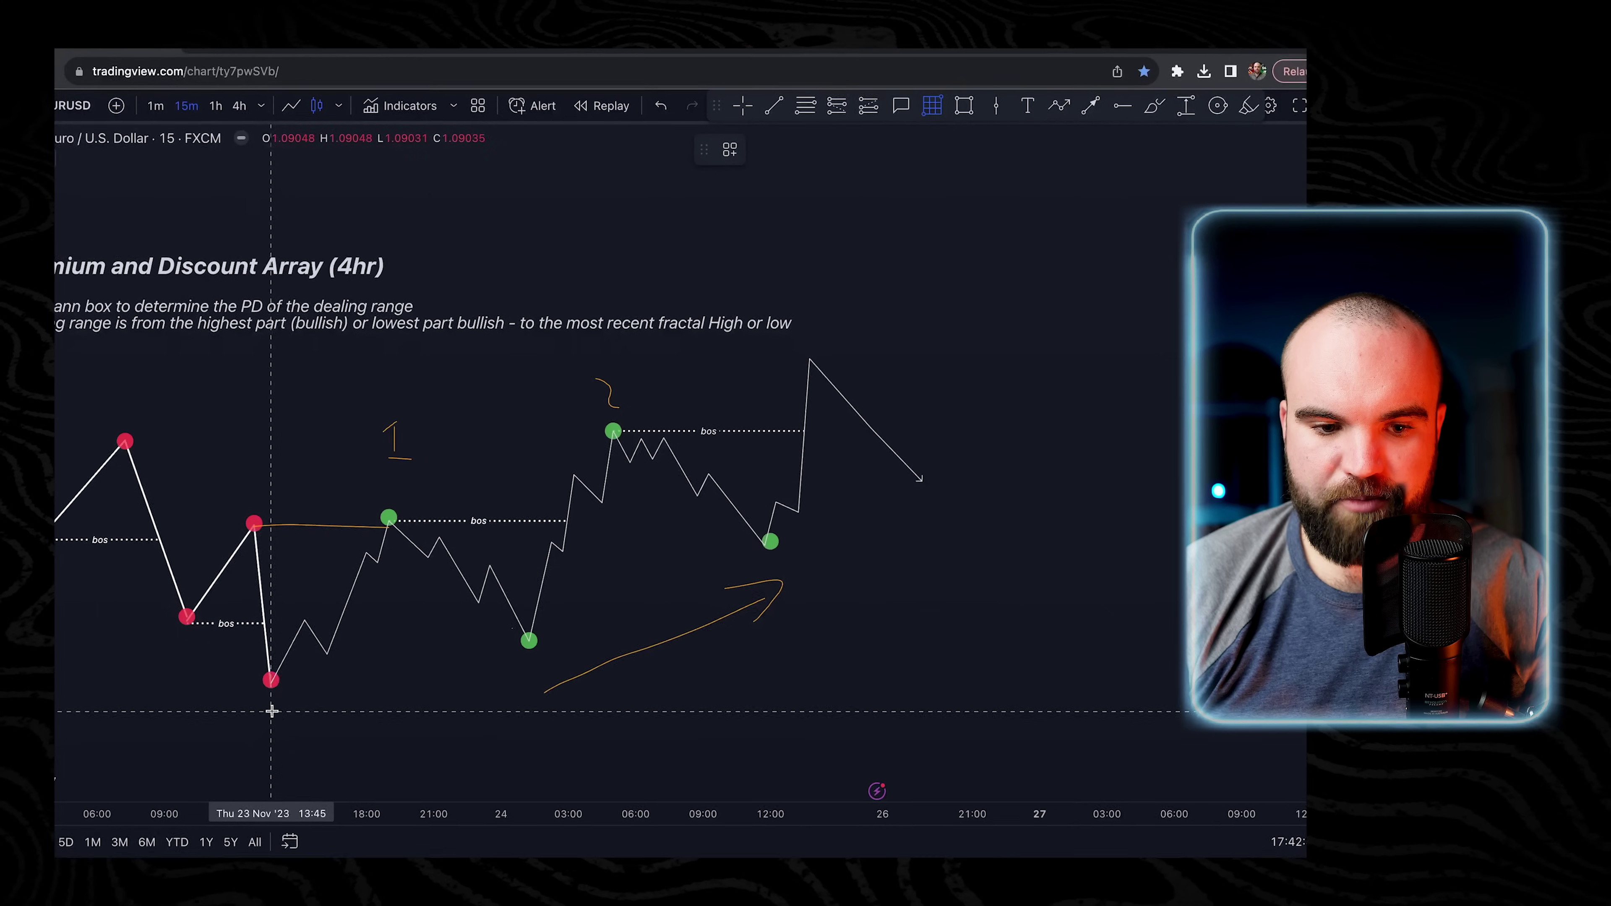
{"action": "left_click", "coordinate": [256, 522]}
{"action": "left_click", "coordinate": [439, 681]}
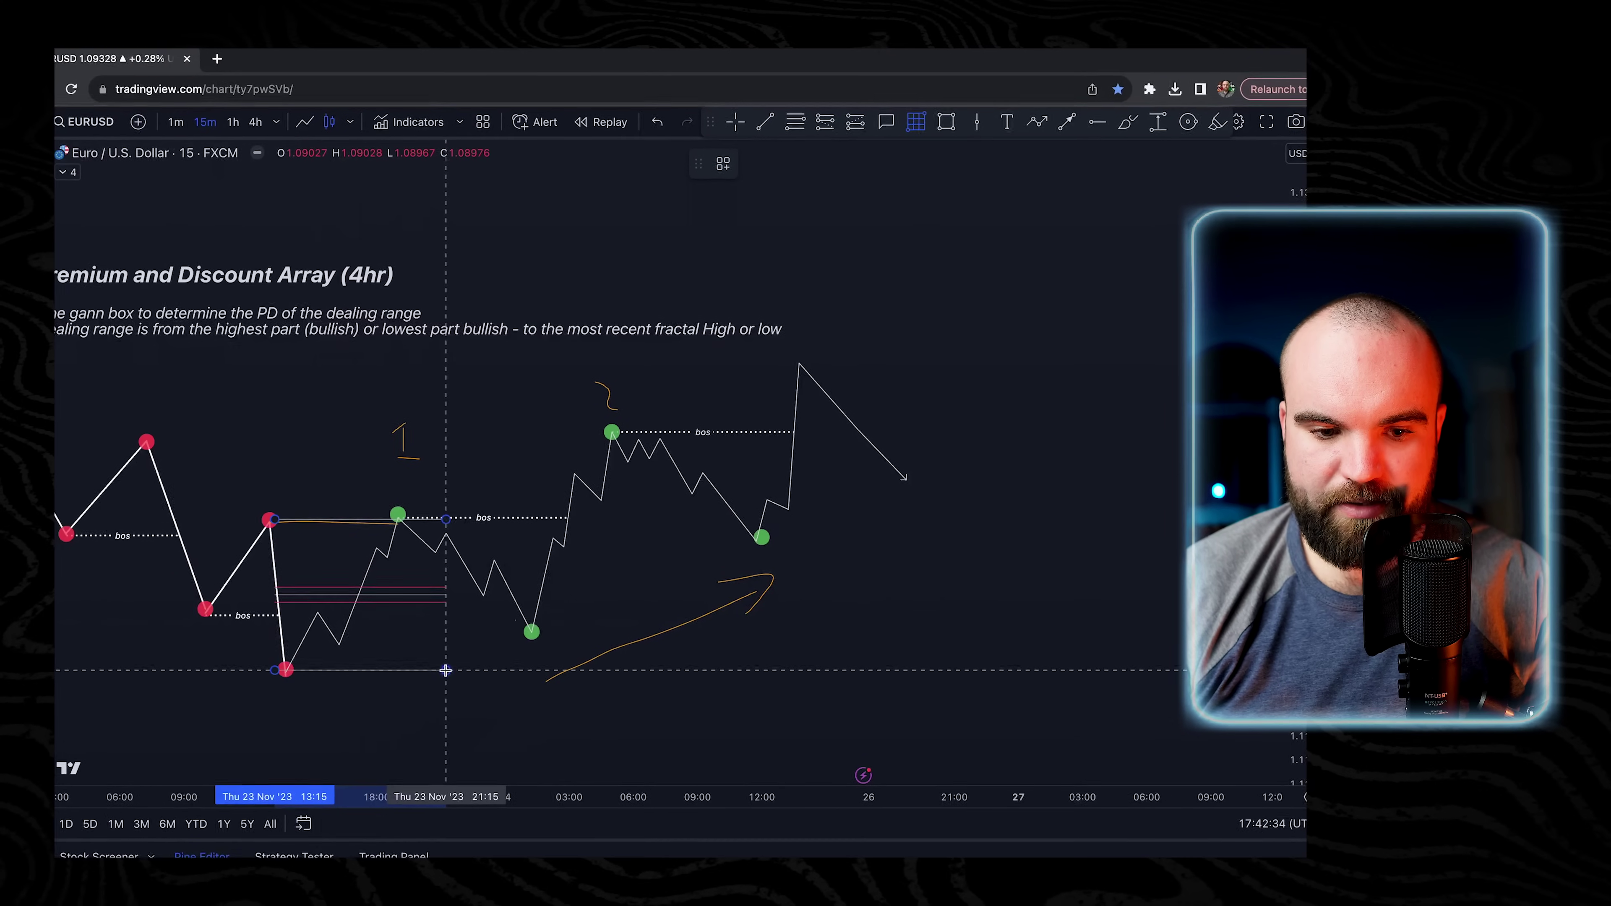
{"action": "double_click", "coordinate": [445, 670]}
{"action": "key", "text": "Escape"}
{"action": "key", "text": "Delete"}
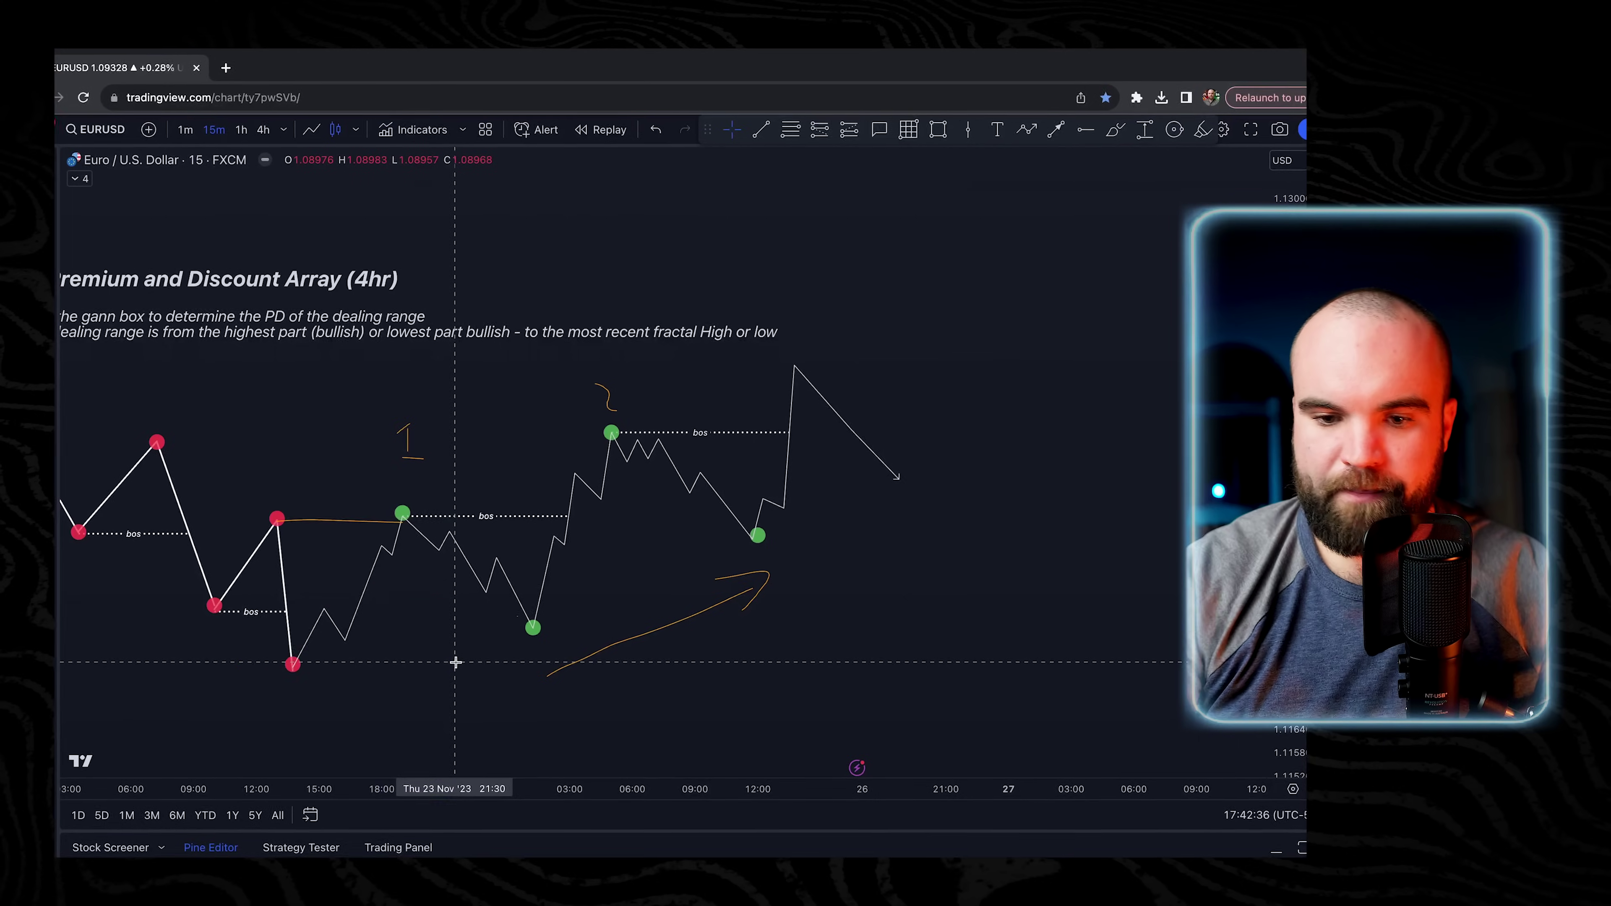
Draw a Gann box from the last green low up to the latest high and mark that high with a green circle.
{"action": "left_click", "coordinate": [908, 129]}
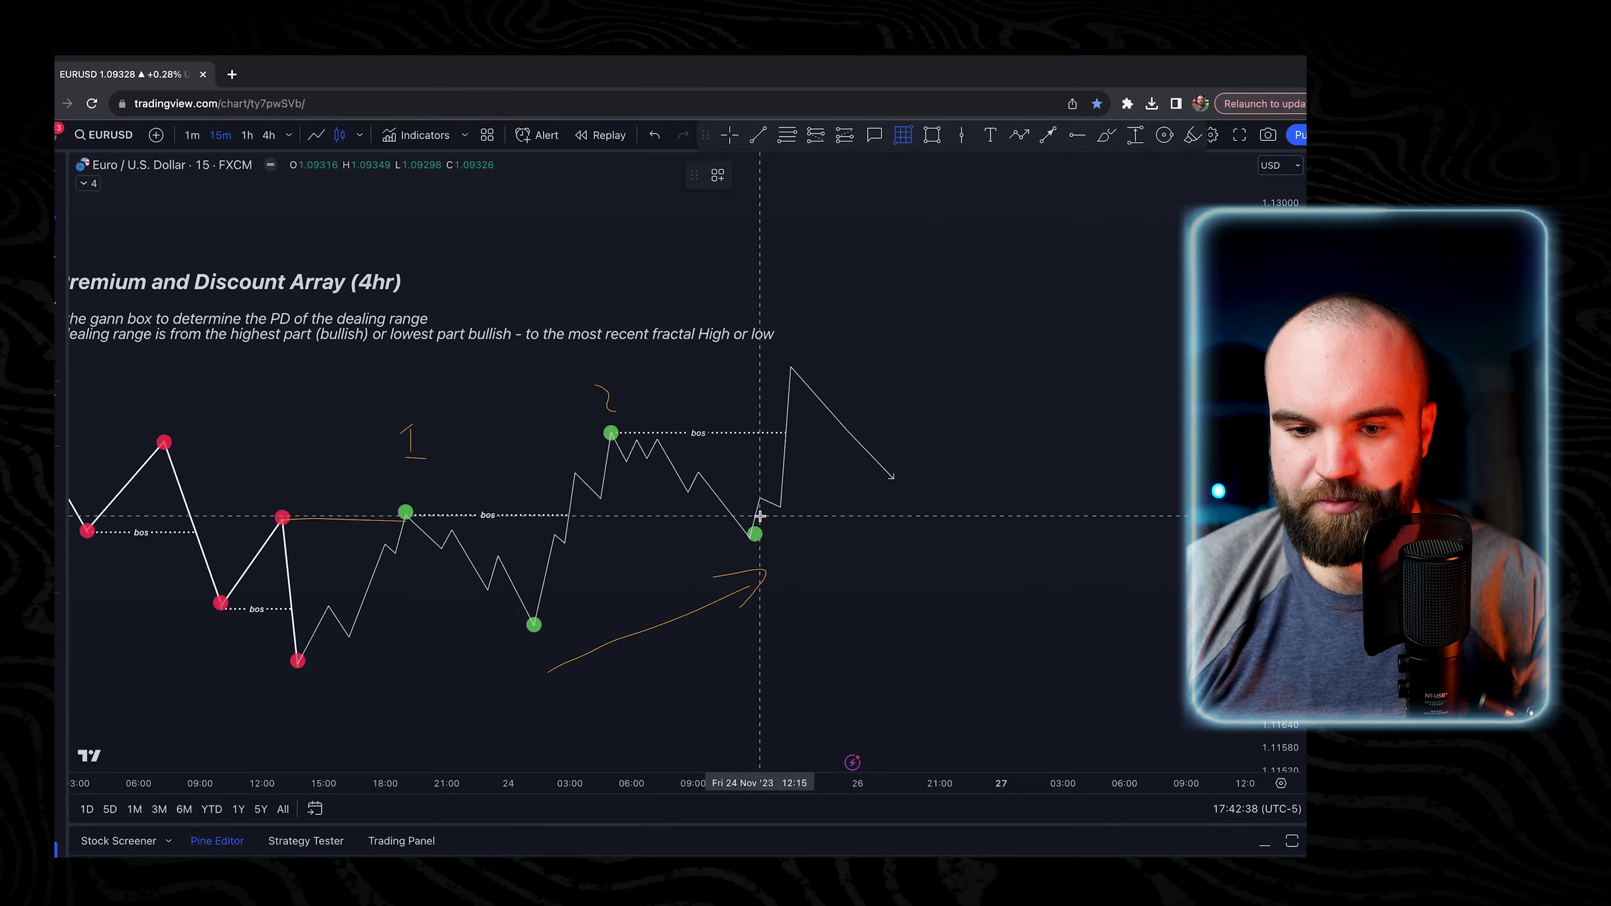
{"action": "left_click", "coordinate": [749, 537]}
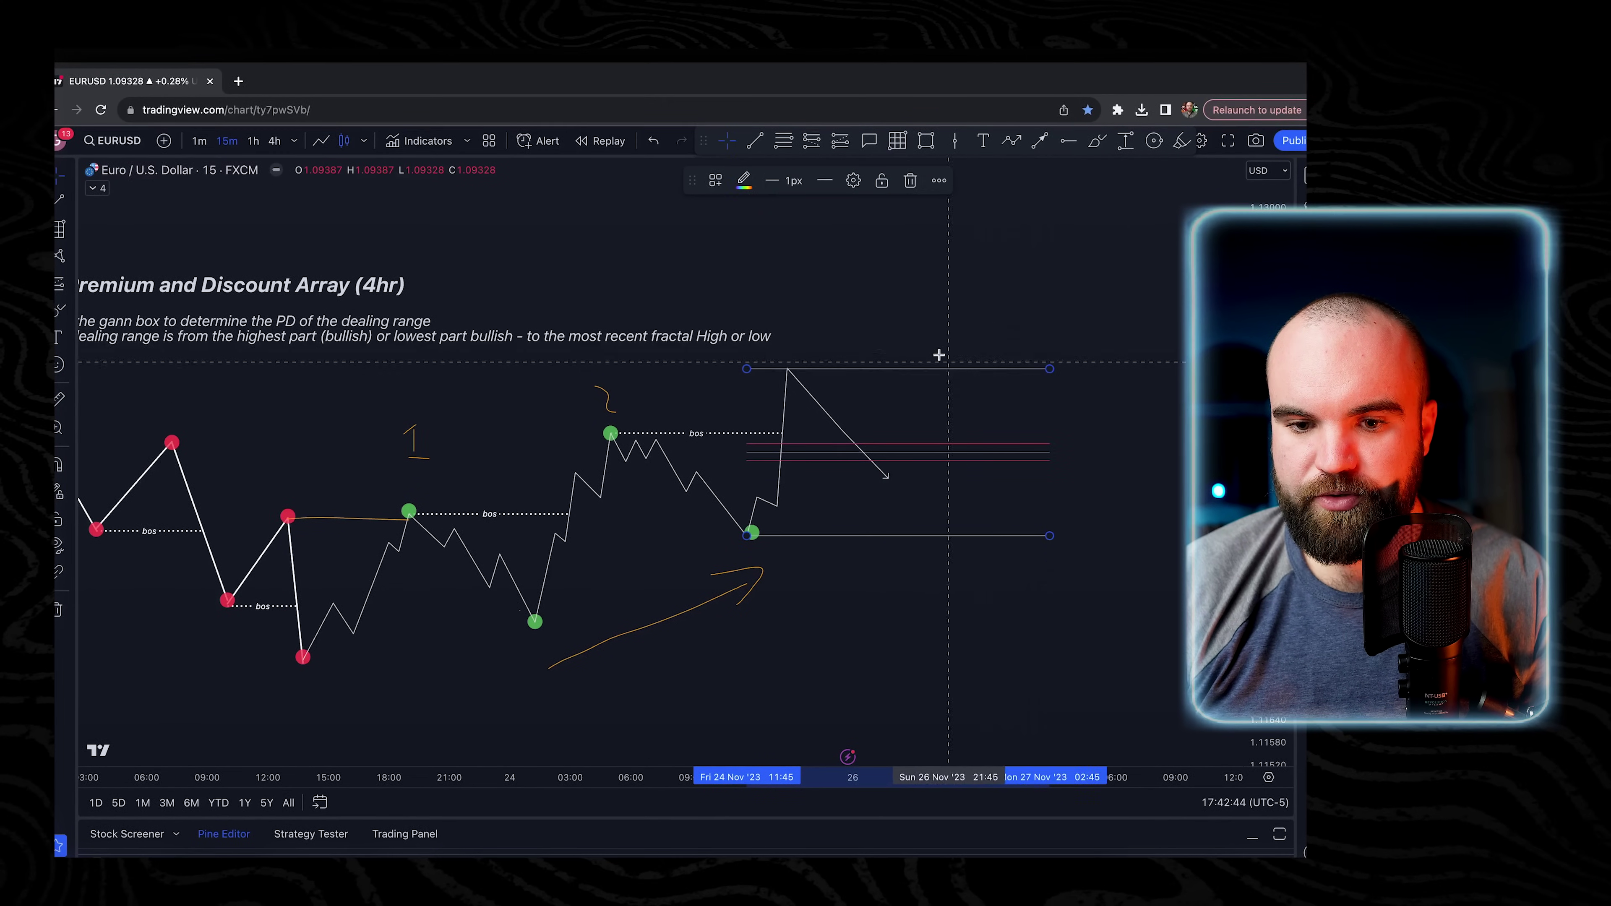
{"action": "left_click_drag", "start_coordinate": [867, 279], "coordinate": [766, 296]}
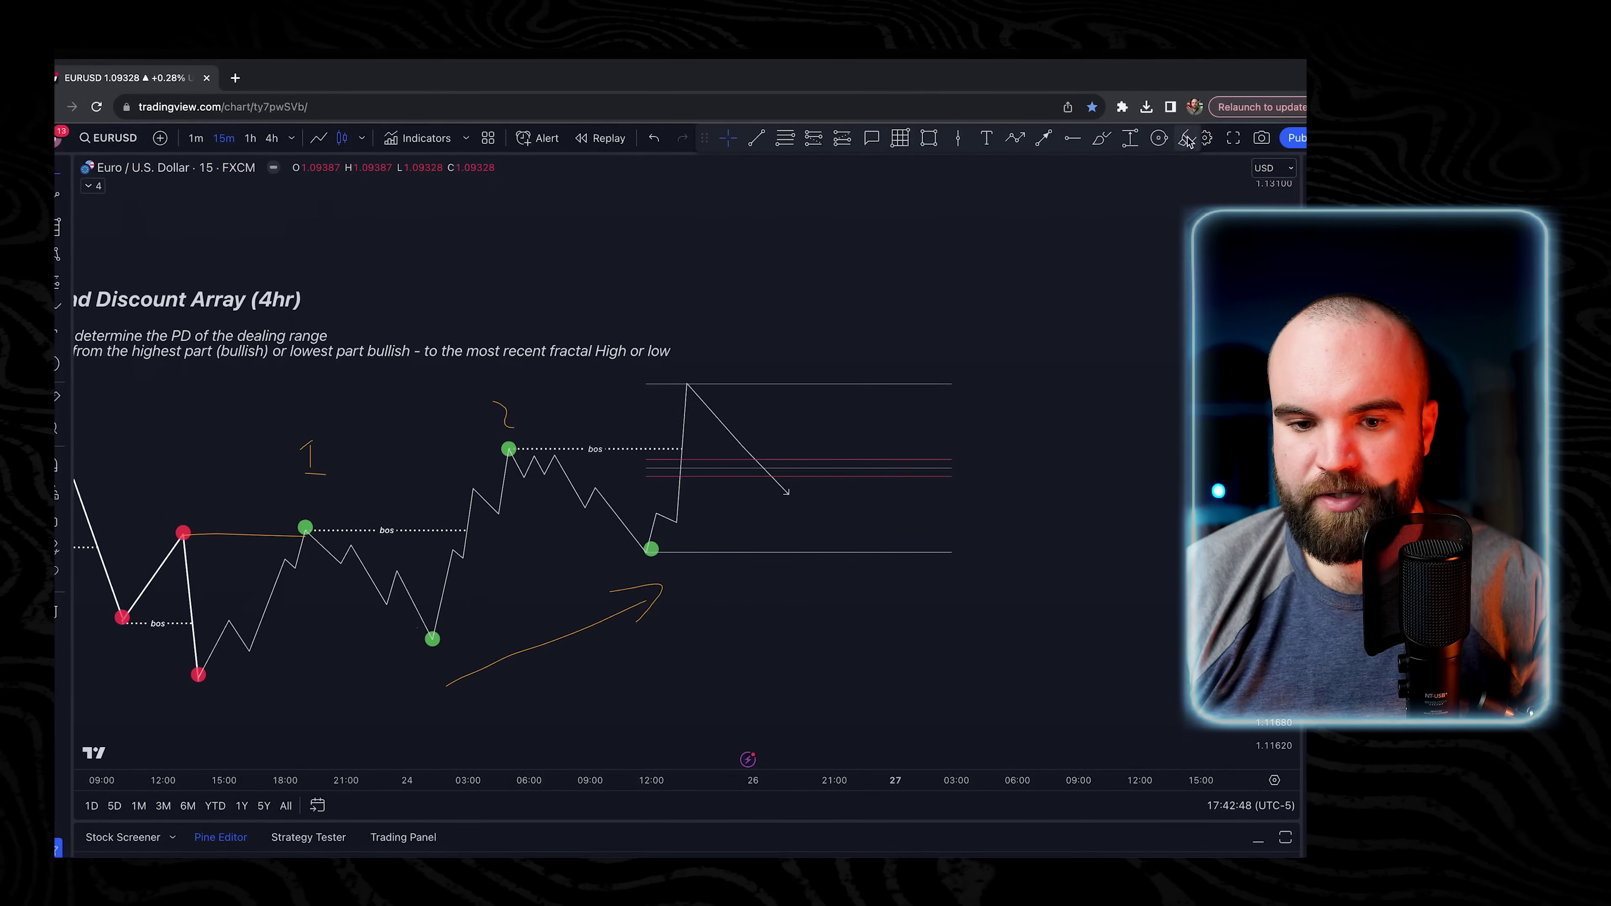
{"action": "left_click", "coordinate": [706, 380]}
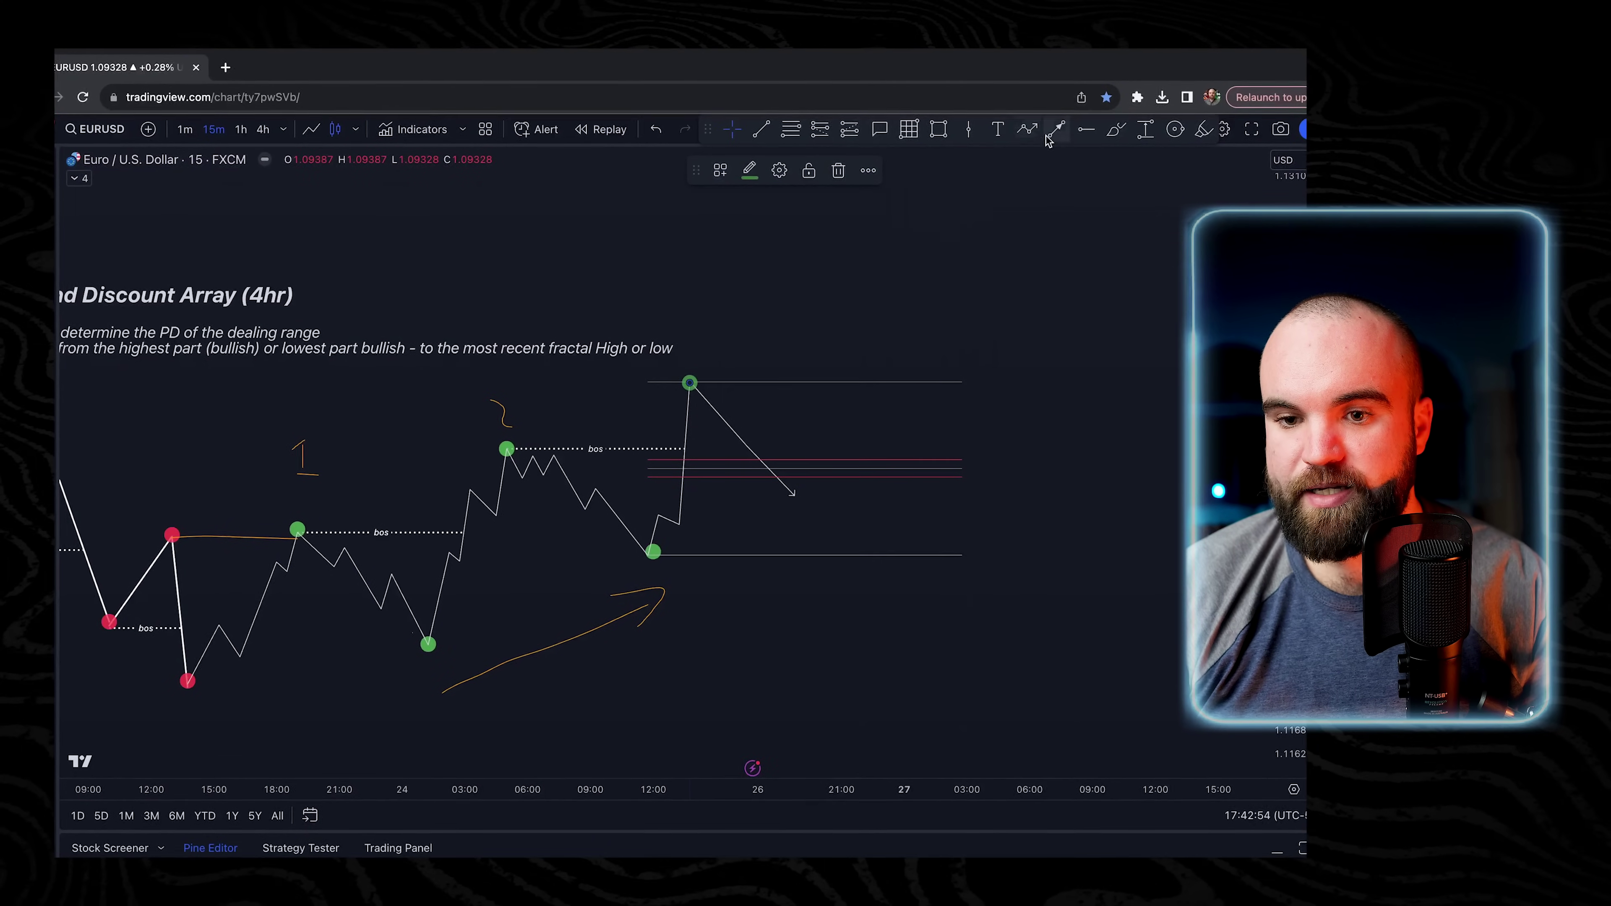
Brush strokes along the pullback from the high labelled 2 towards the last green low and along the start of the latest decline.
{"action": "left_click_drag", "start_coordinate": [525, 452], "coordinate": [657, 546]}
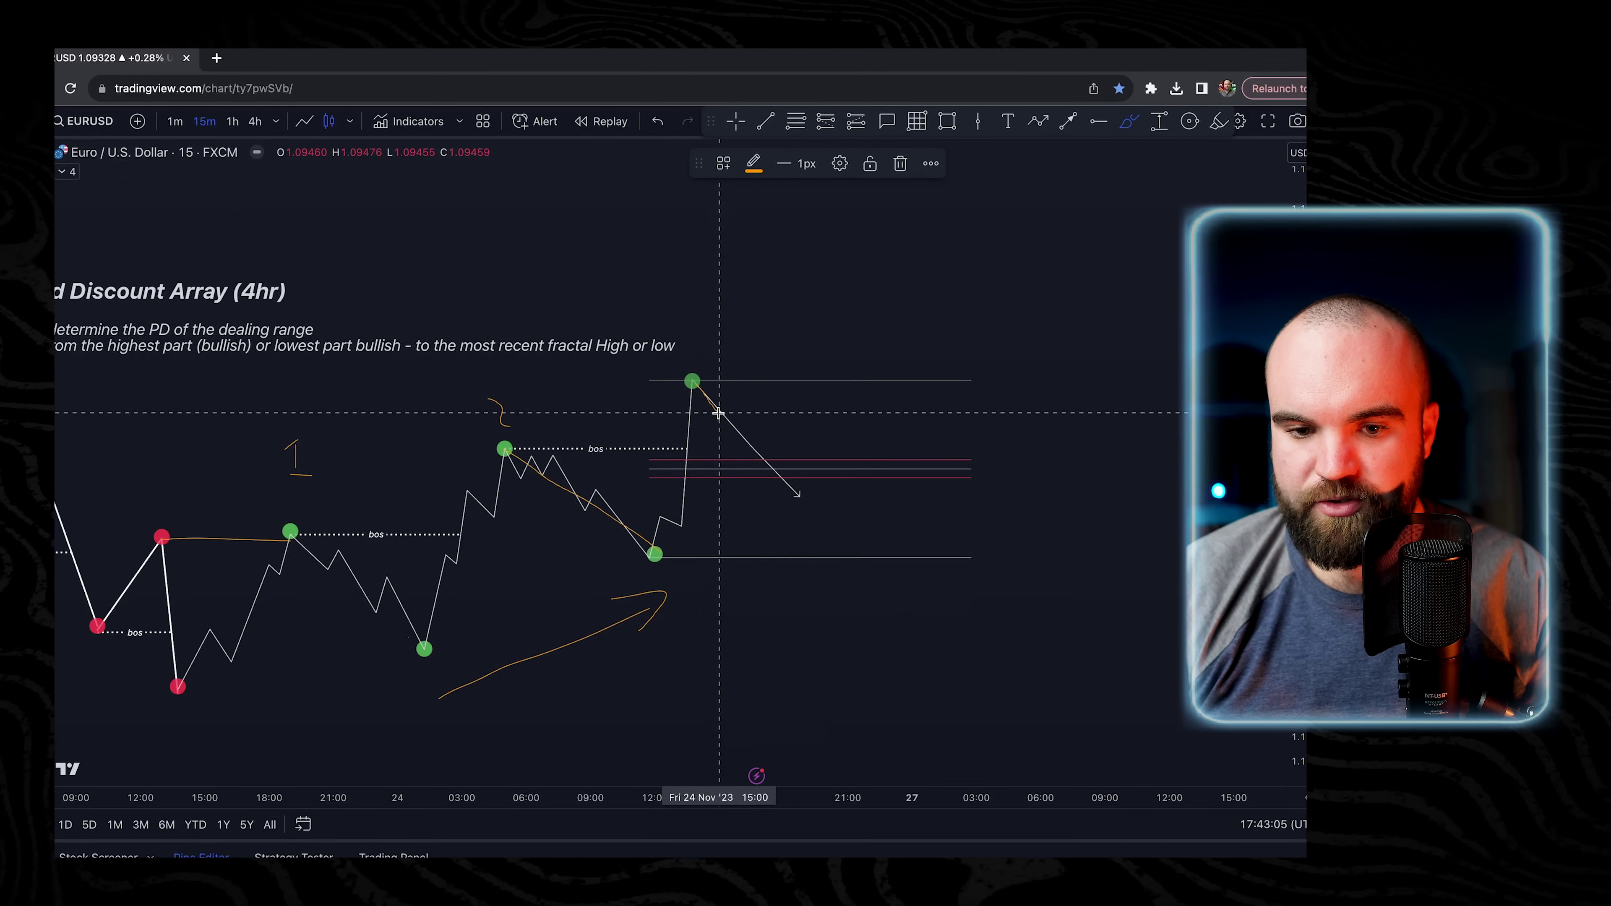
{"action": "left_click_drag", "start_coordinate": [717, 413], "coordinate": [773, 288]}
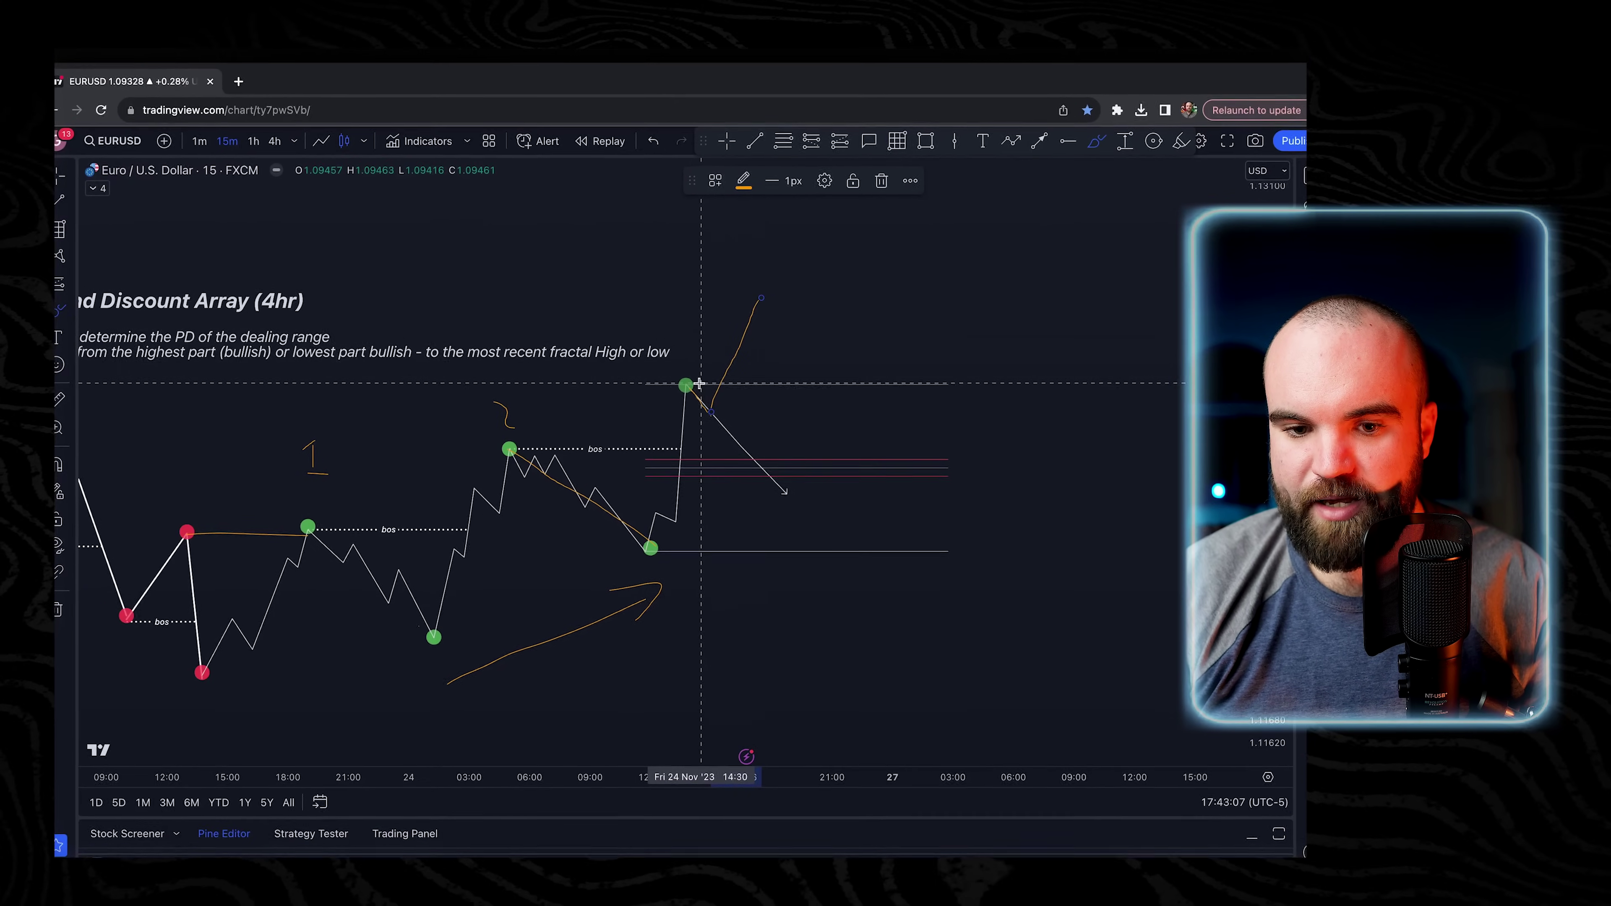
{"action": "mouse_move", "coordinate": [713, 394]}
{"action": "left_mouse_down"}
{"action": "mouse_move", "coordinate": [693, 370]}
{"action": "mouse_move", "coordinate": [720, 421]}
{"action": "left_mouse_up"}
{"action": "mouse_move", "coordinate": [538, 424]}
{"action": "left_mouse_down"}
{"action": "mouse_move", "coordinate": [563, 511]}
{"action": "mouse_move", "coordinate": [680, 557]}
{"action": "mouse_move", "coordinate": [561, 437]}
{"action": "mouse_move", "coordinate": [634, 529]}
{"action": "left_mouse_up"}
{"action": "key", "text": "super+z"}
{"action": "key", "text": "ctrl+z"}
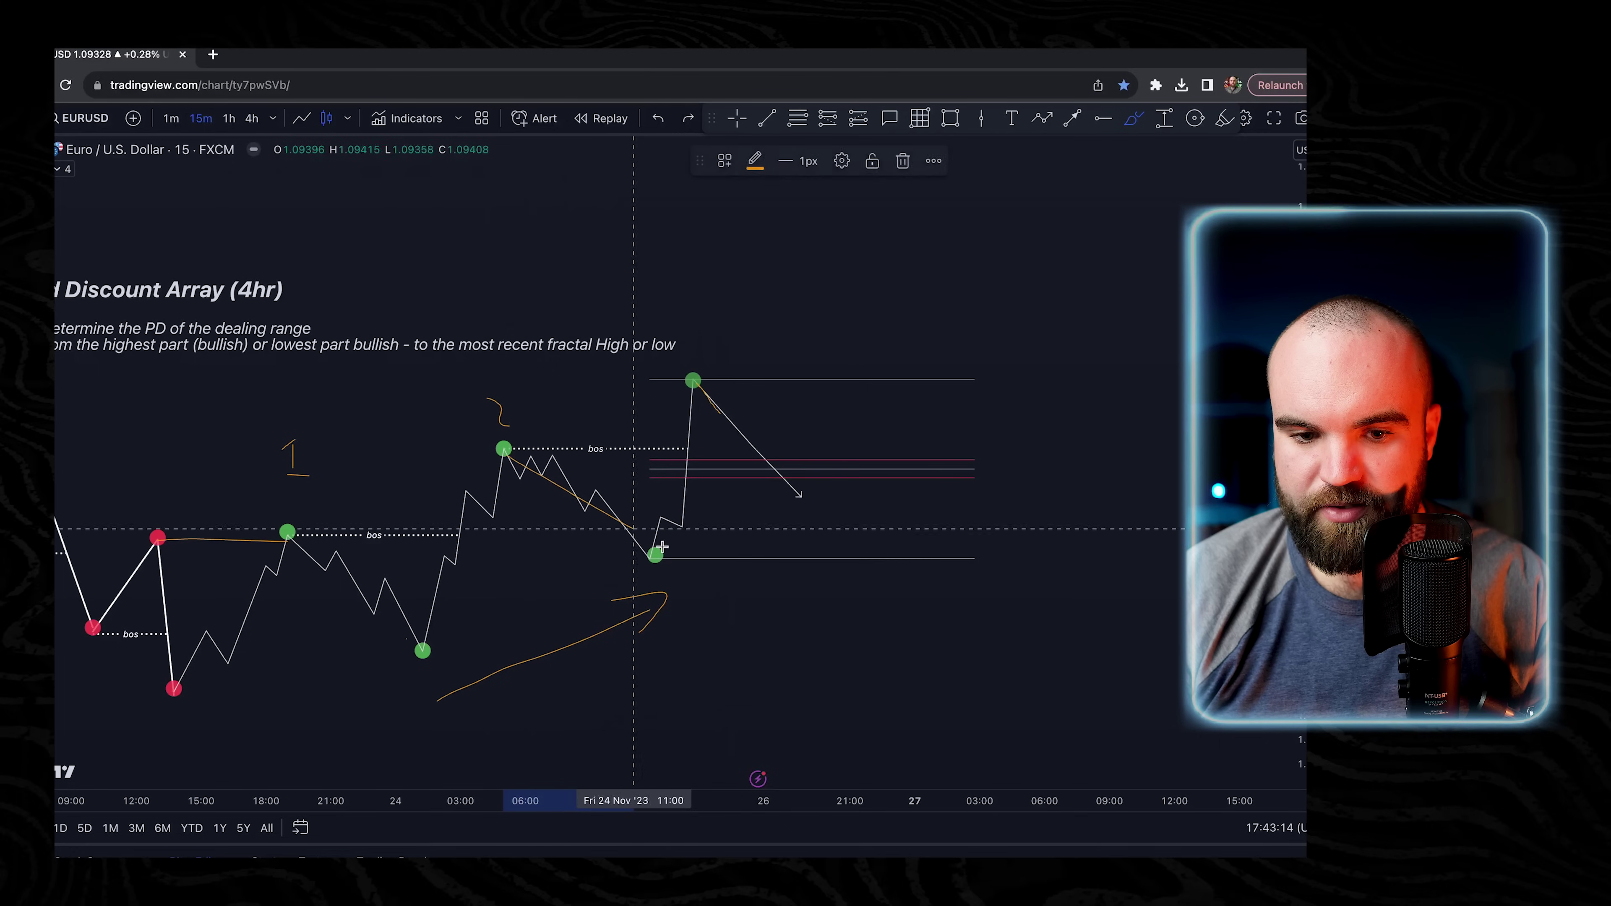
Brush a stroke along the latest decline and a circle around the latest high, and undo the brush marks.
{"action": "left_click_drag", "start_coordinate": [693, 380], "coordinate": [736, 428]}
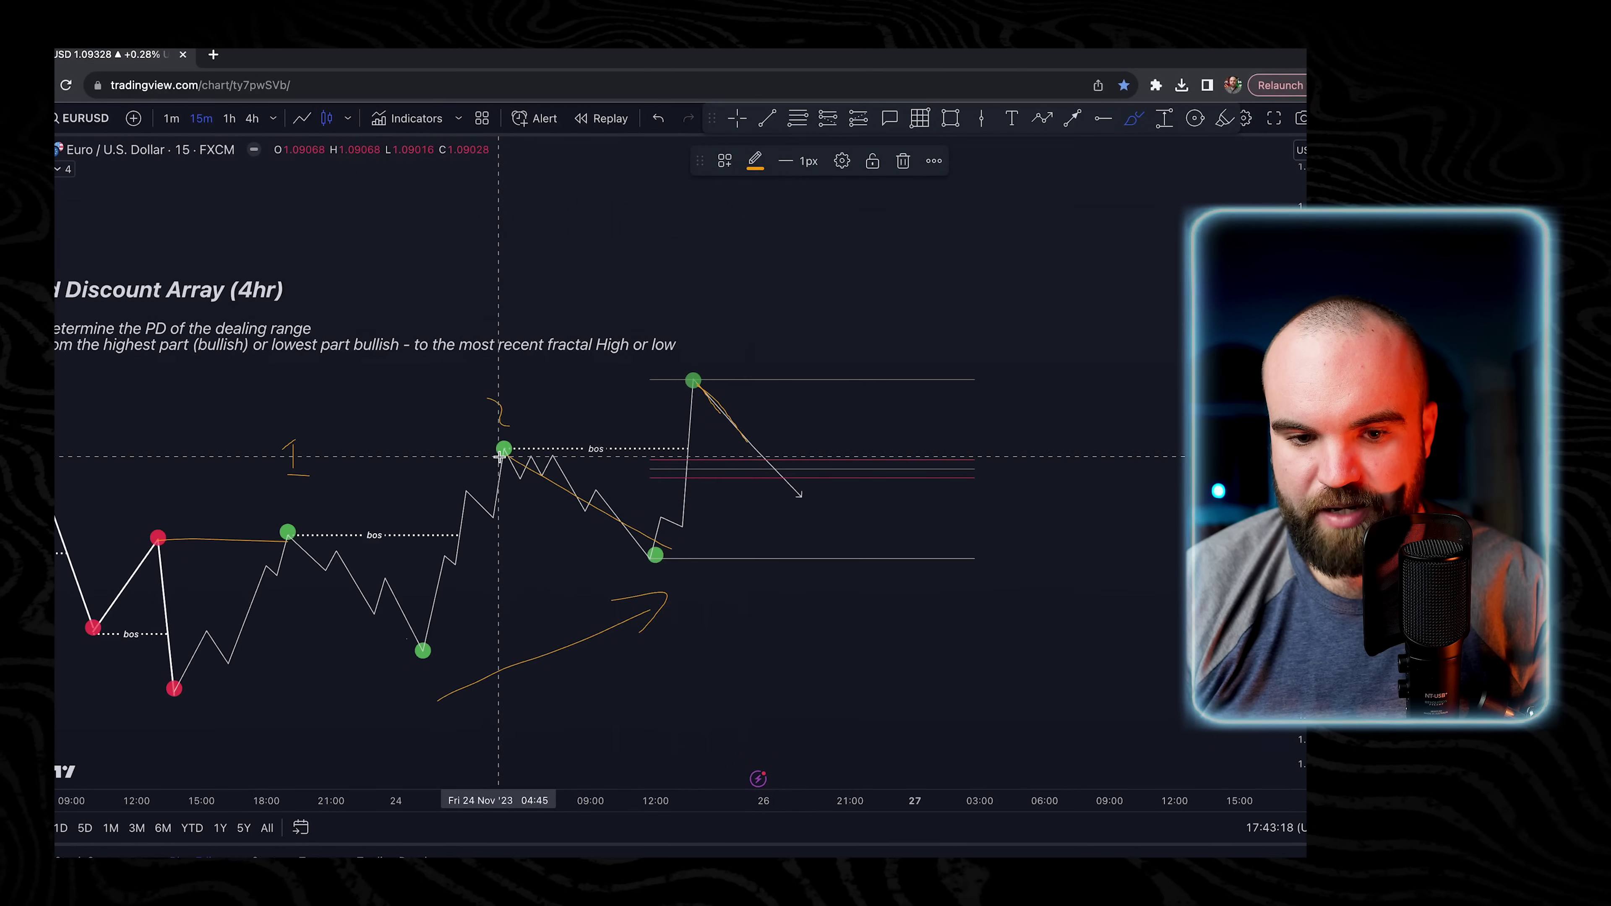
{"action": "key", "text": "ctrl+z"}
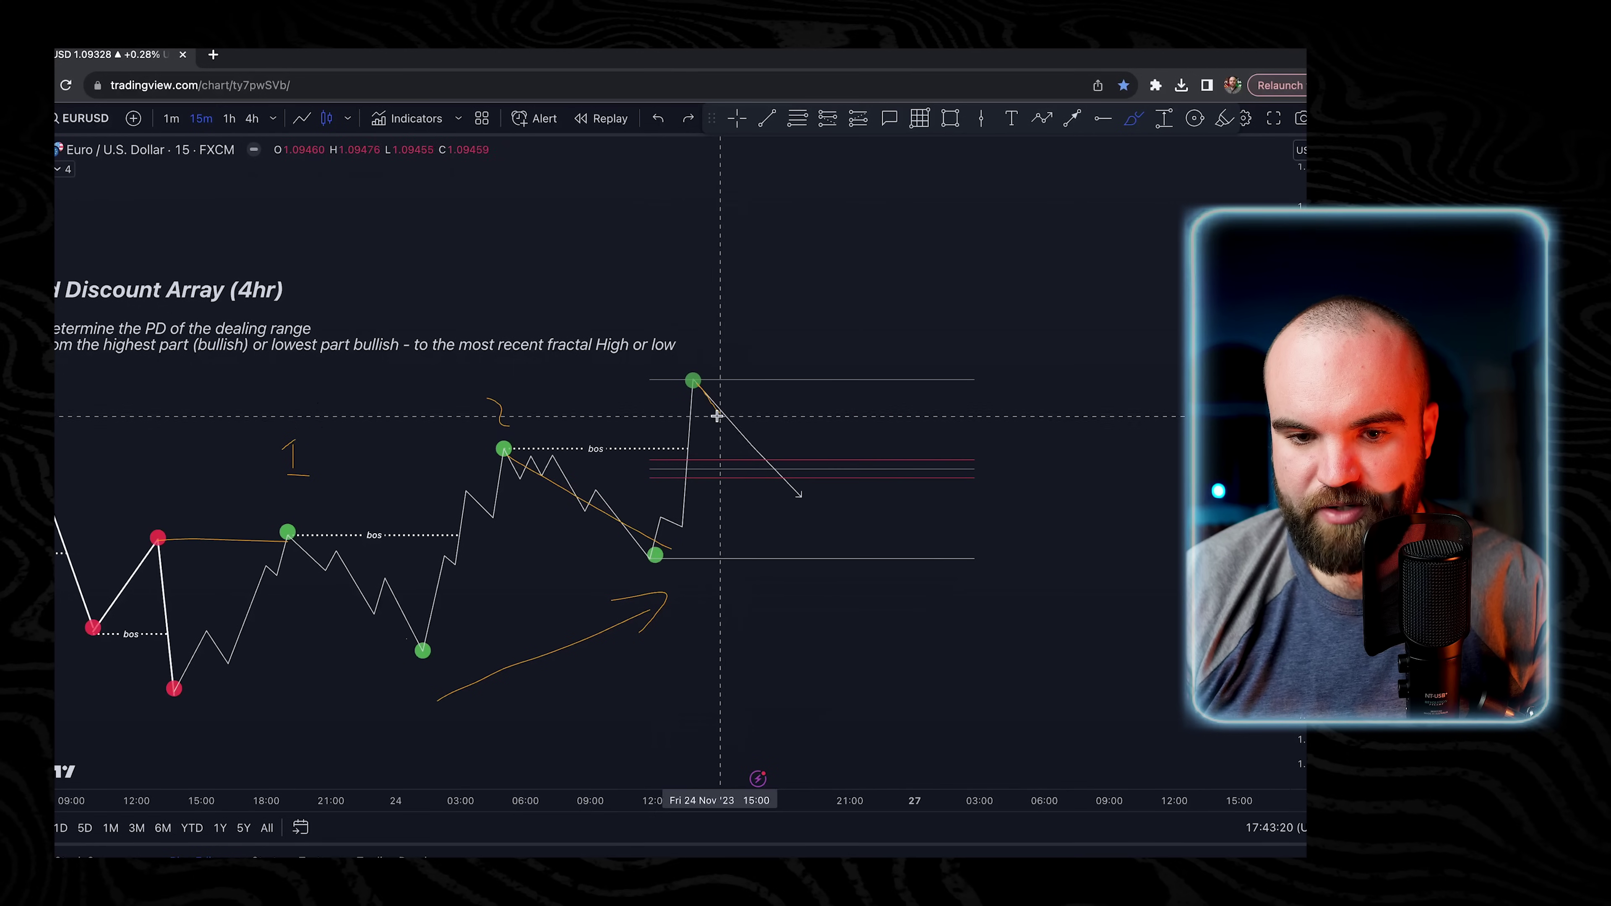
{"action": "left_click_drag", "start_coordinate": [707, 377], "coordinate": [683, 373]}
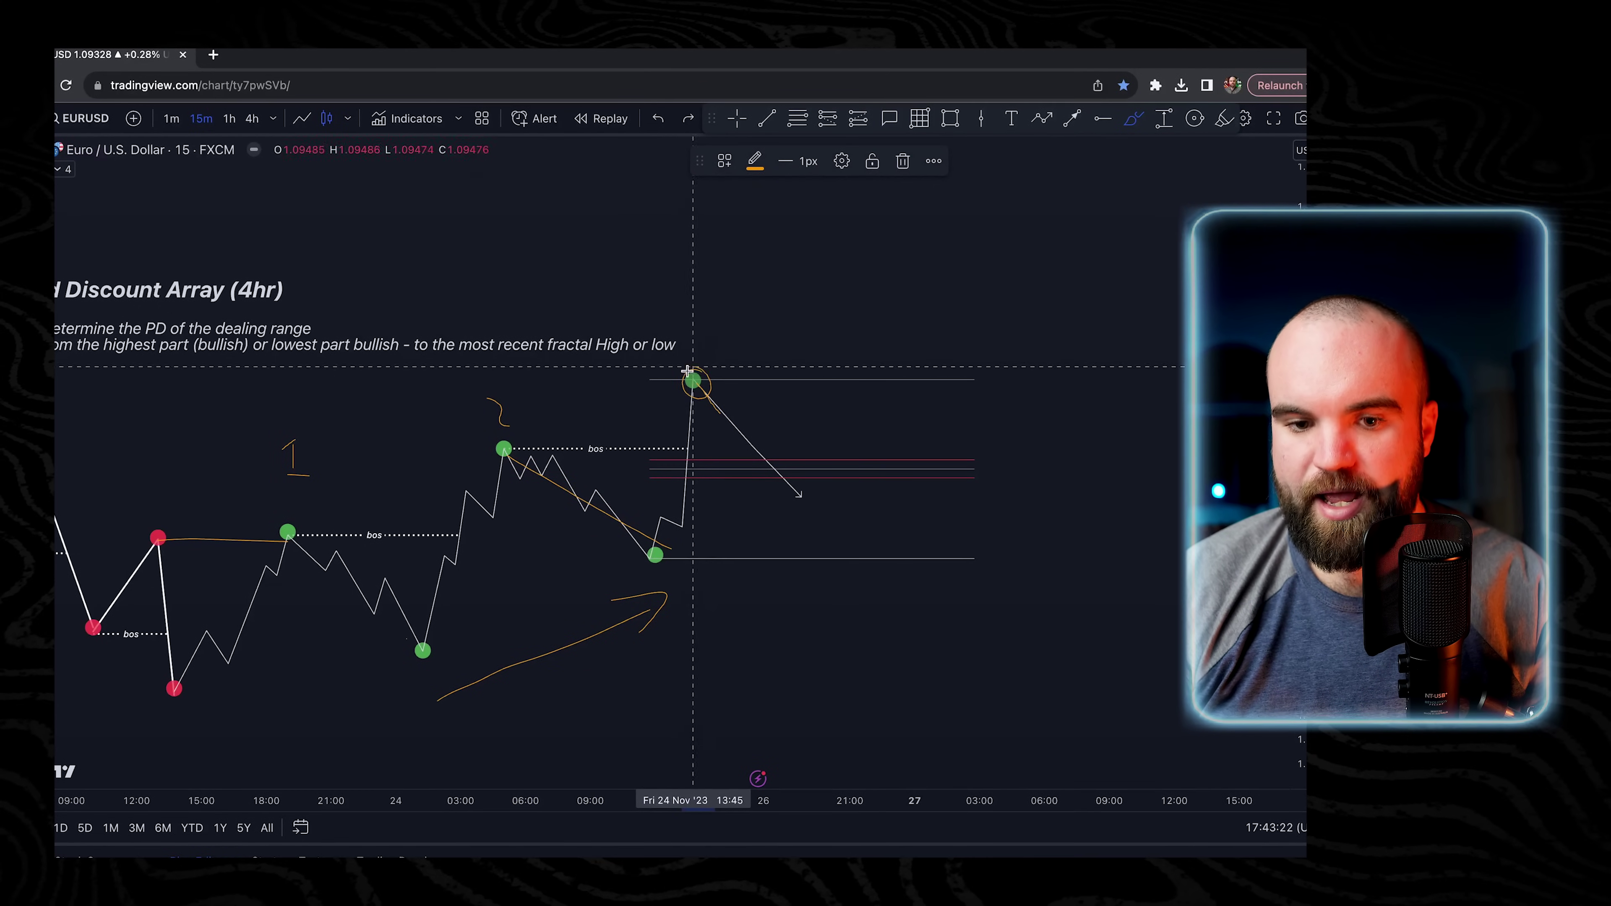
{"action": "key", "text": "ctrl+z"}
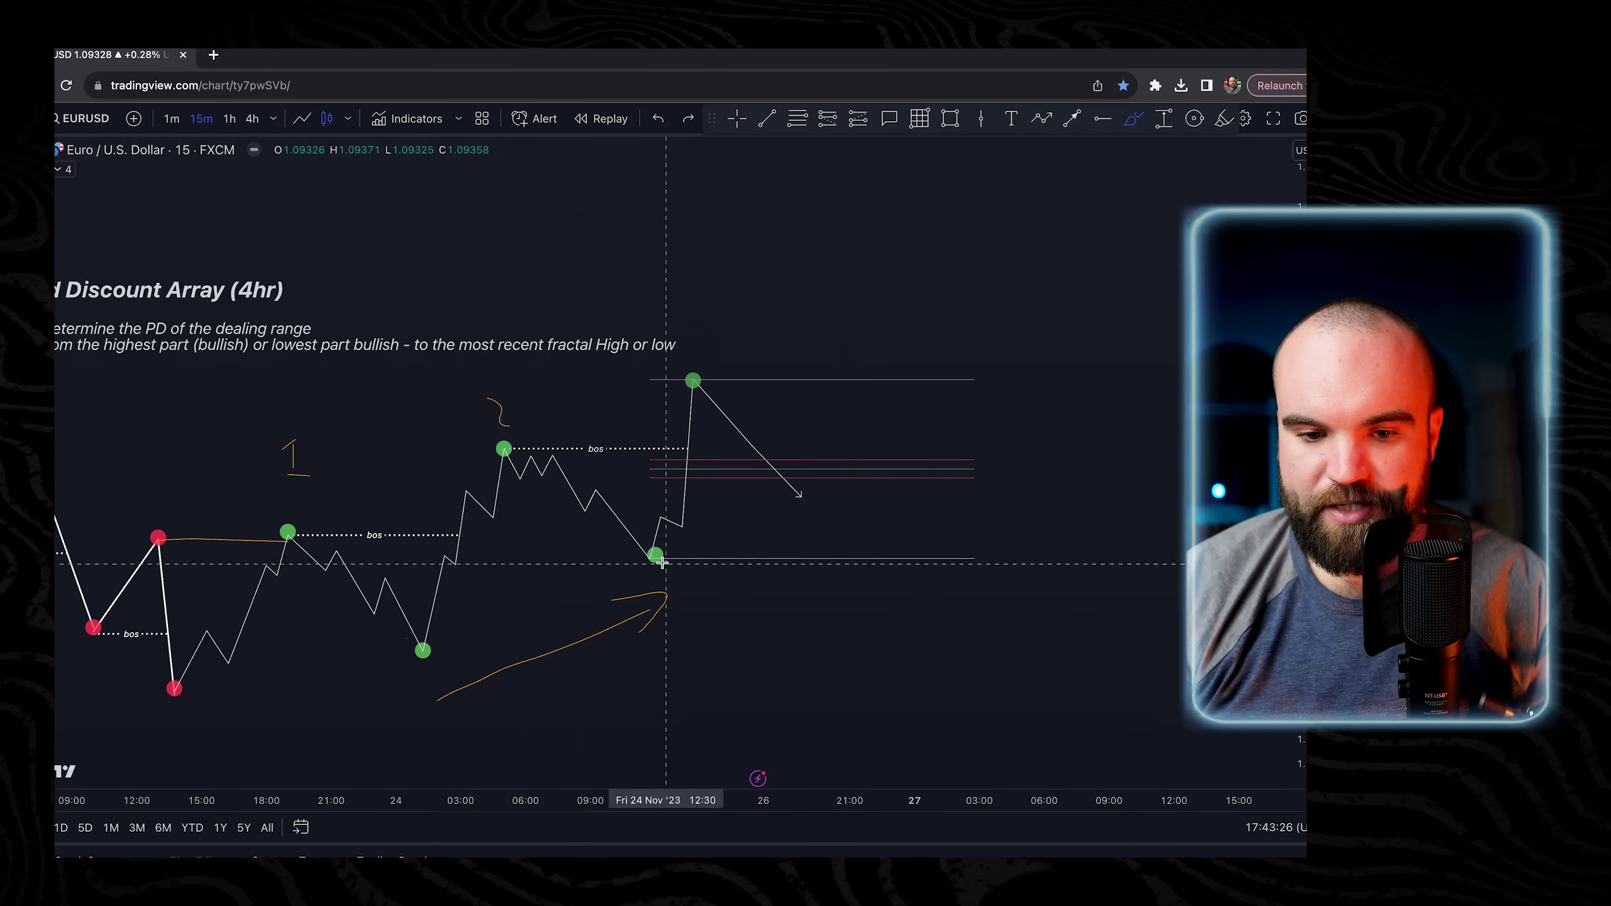
Brush over the dealing range's low and high lines and a rally from the arrowhead above the high, and undo the strokes.
{"action": "left_click", "coordinate": [650, 558]}
{"action": "left_click_drag", "start_coordinate": [650, 558], "coordinate": [779, 569]}
{"action": "left_click_drag", "start_coordinate": [694, 379], "coordinate": [988, 371]}
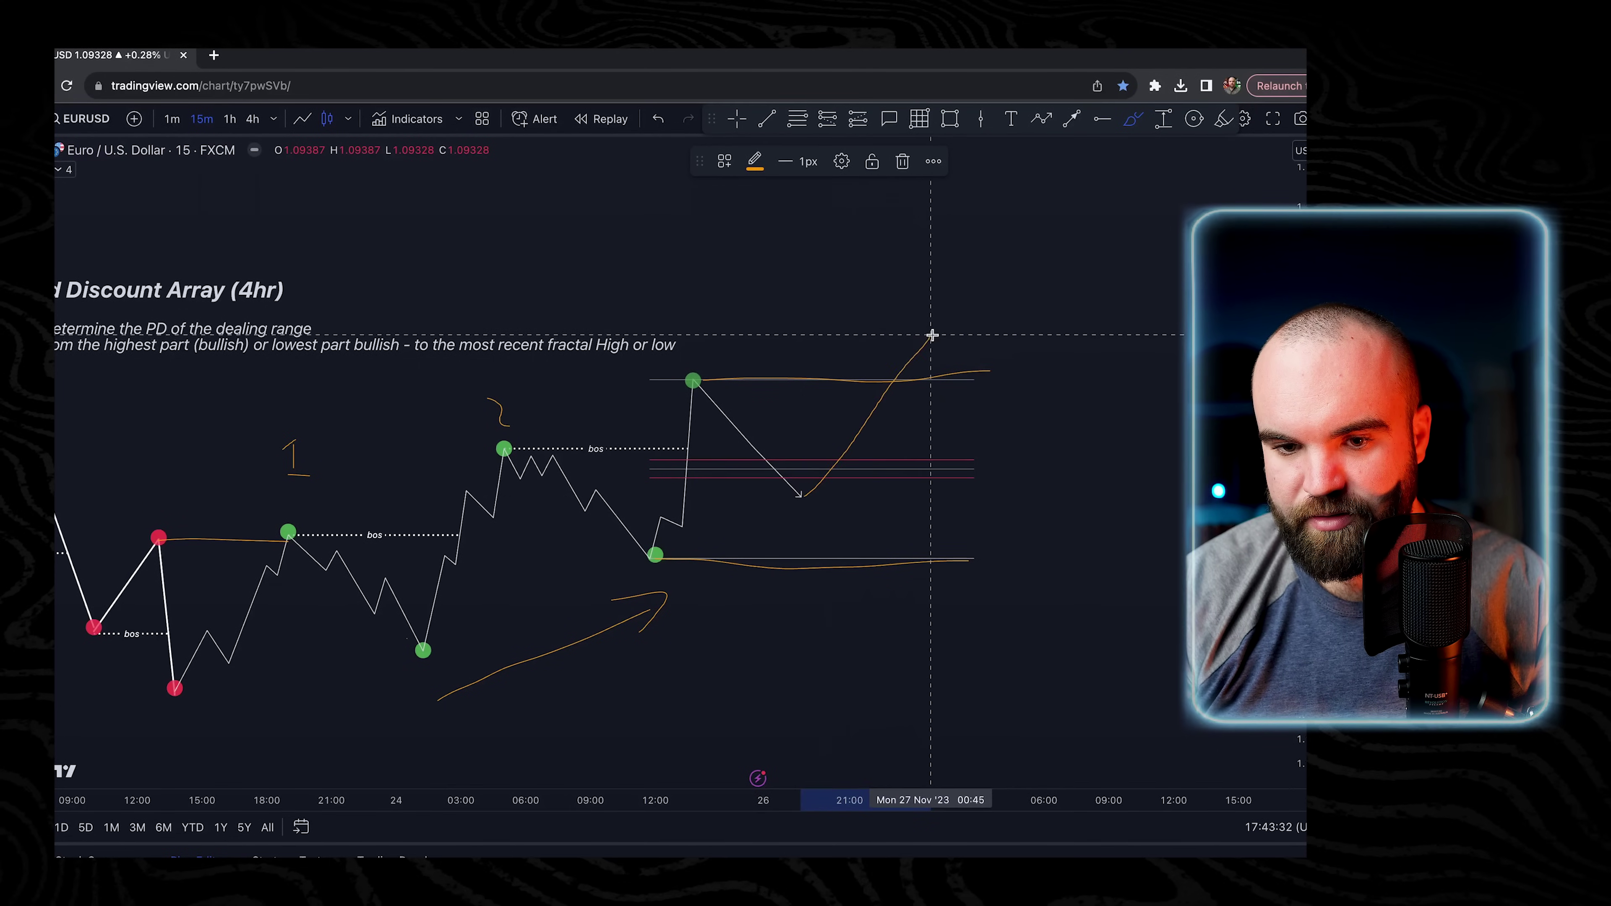
{"action": "key", "text": "super+z"}
{"action": "key", "text": "super+z"}
{"action": "key", "text": "super+z"}
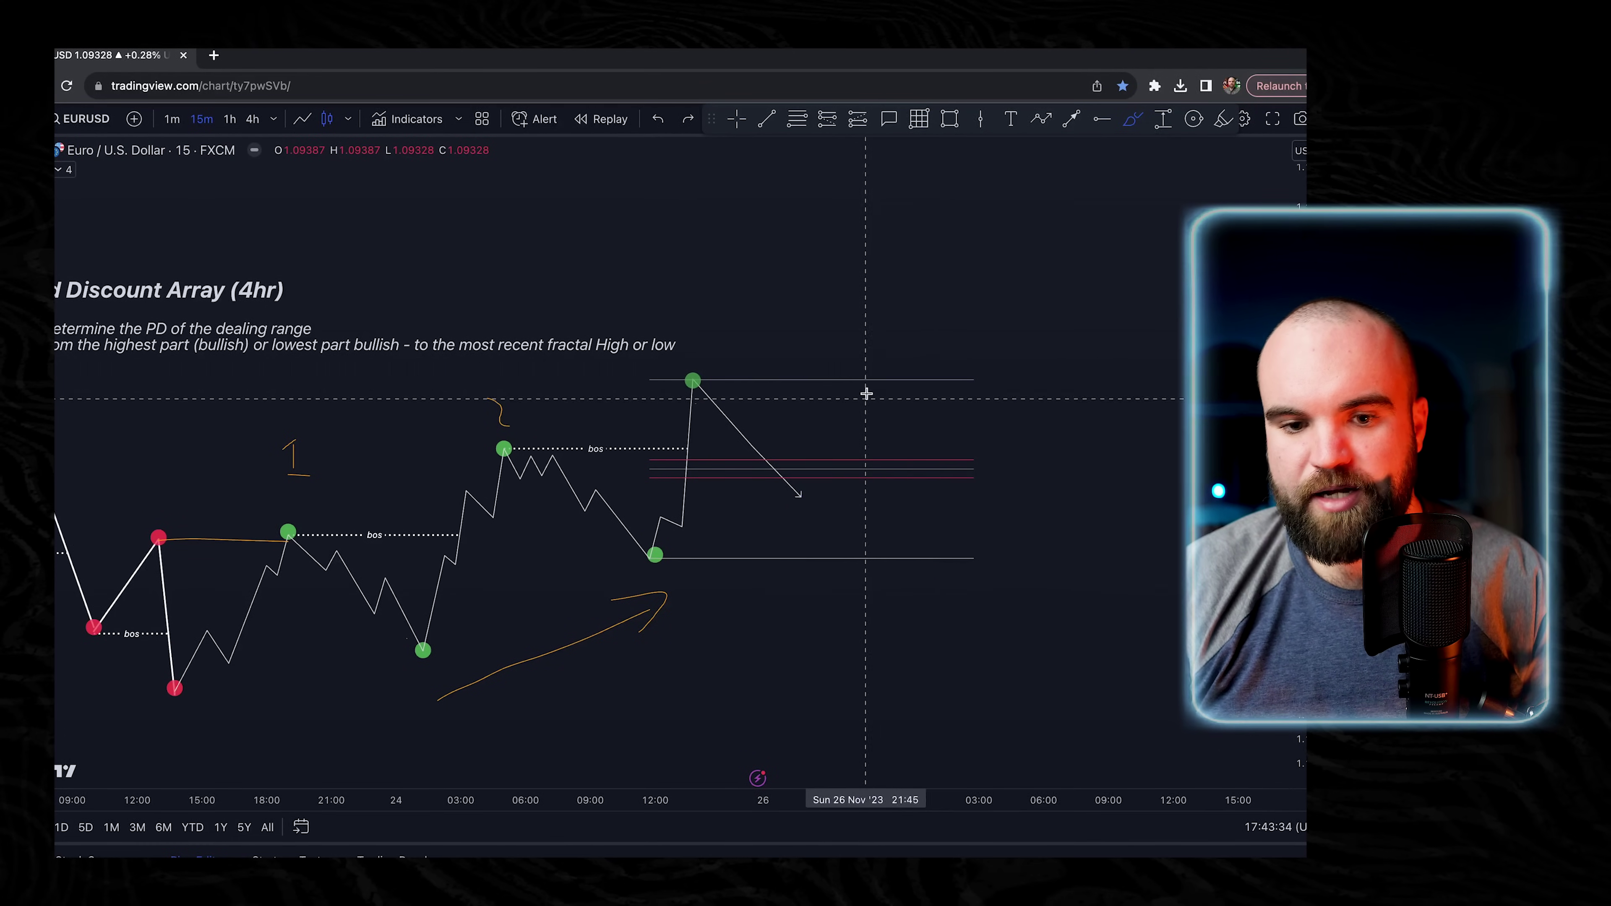
{"action": "key", "text": "Escape"}
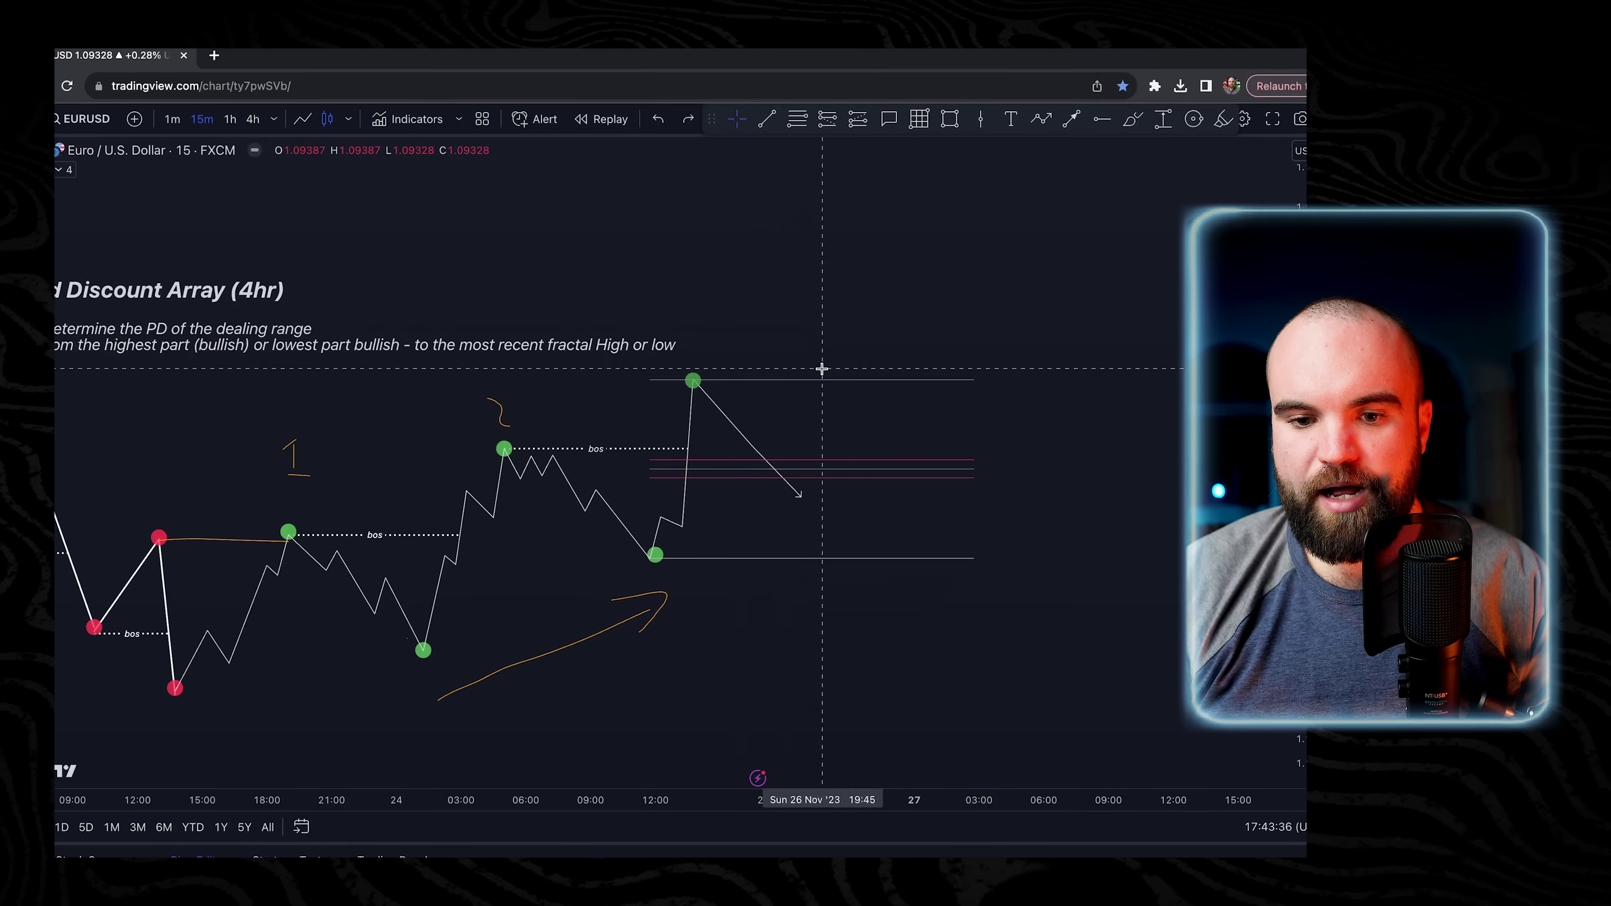
Review the price levels in the Gann box style settings and close them.
{"action": "double_click", "coordinate": [841, 380]}
{"action": "left_click_drag", "start_coordinate": [650, 144], "coordinate": [599, 143]}
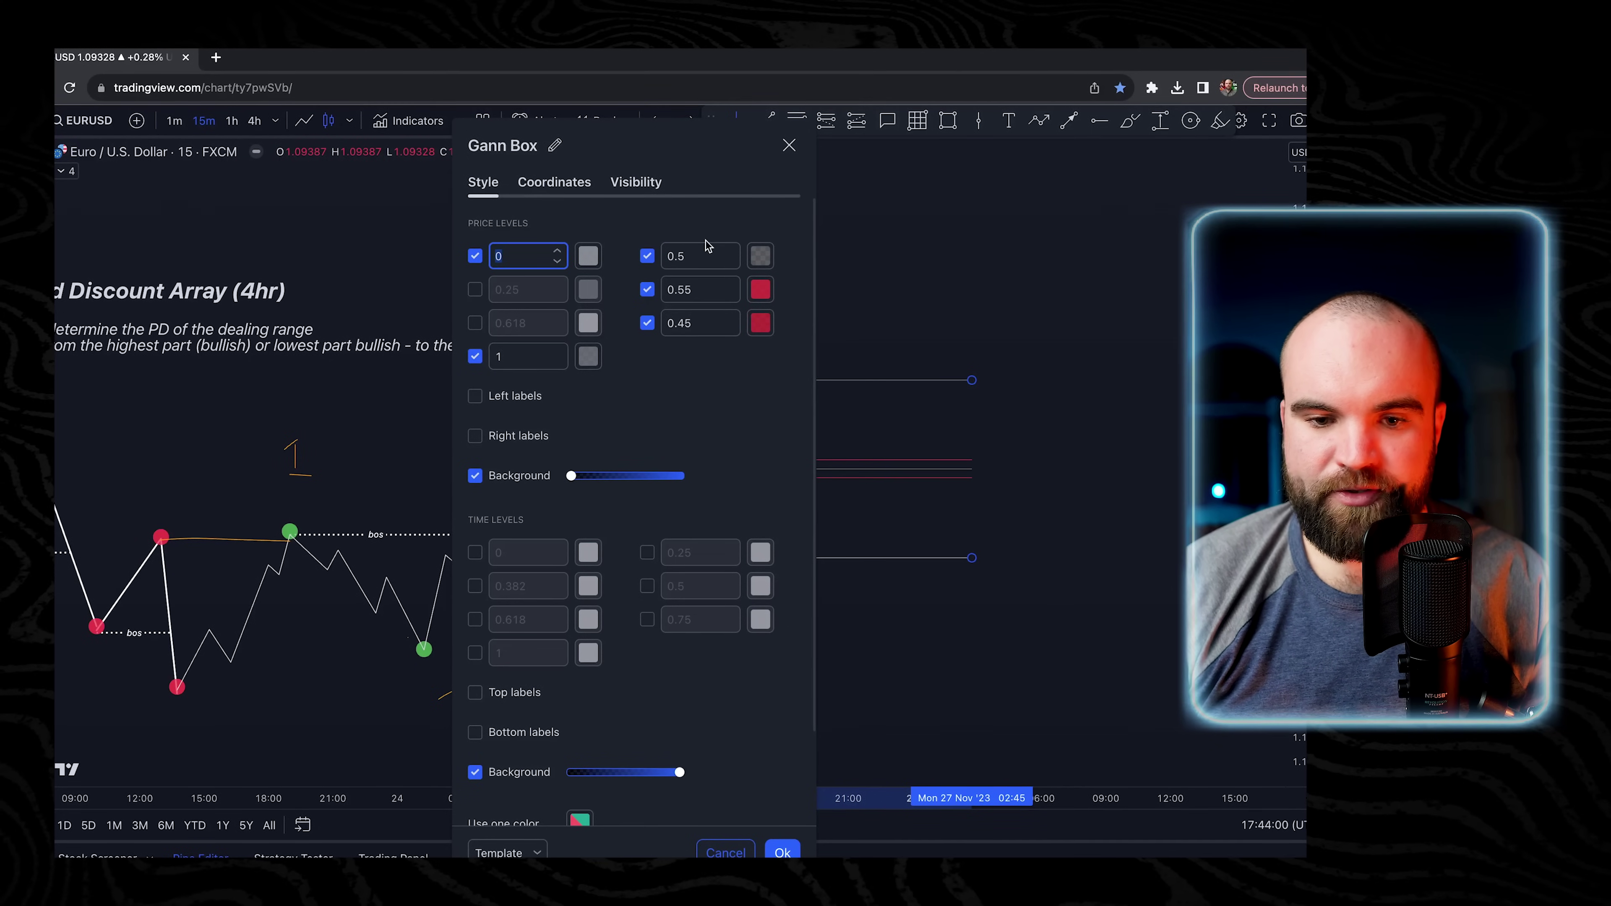
{"action": "left_click", "coordinate": [780, 850]}
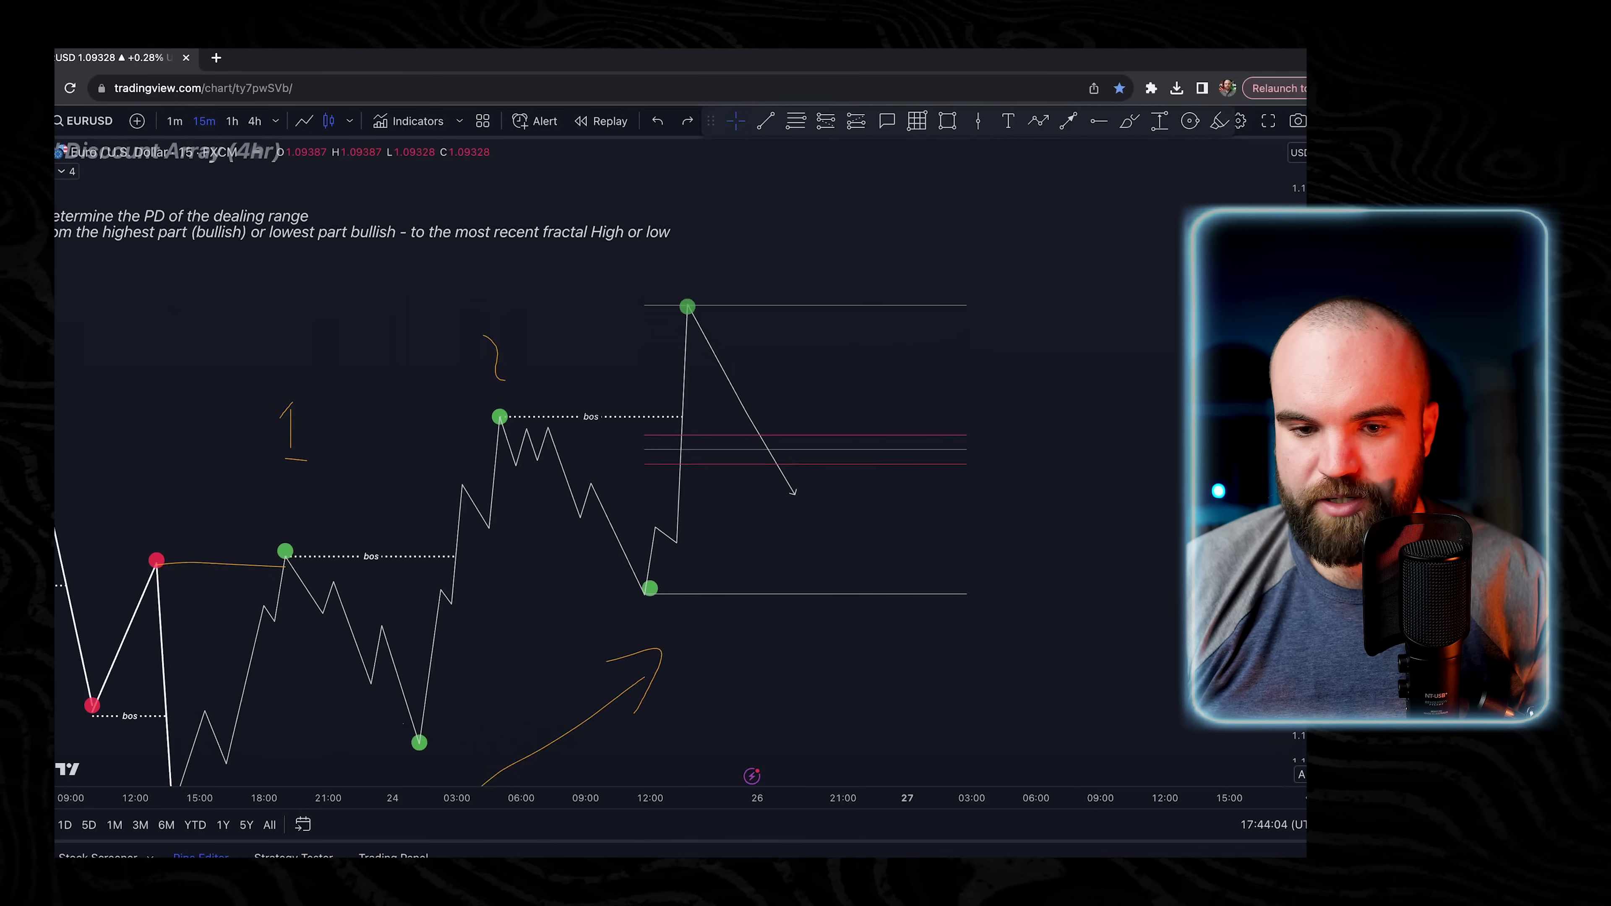
Delete the brushed rising arrow beneath the bullish structure.
{"action": "scroll", "coordinate": [1082, 464], "scroll_direction": "up", "scroll_amount": 3}
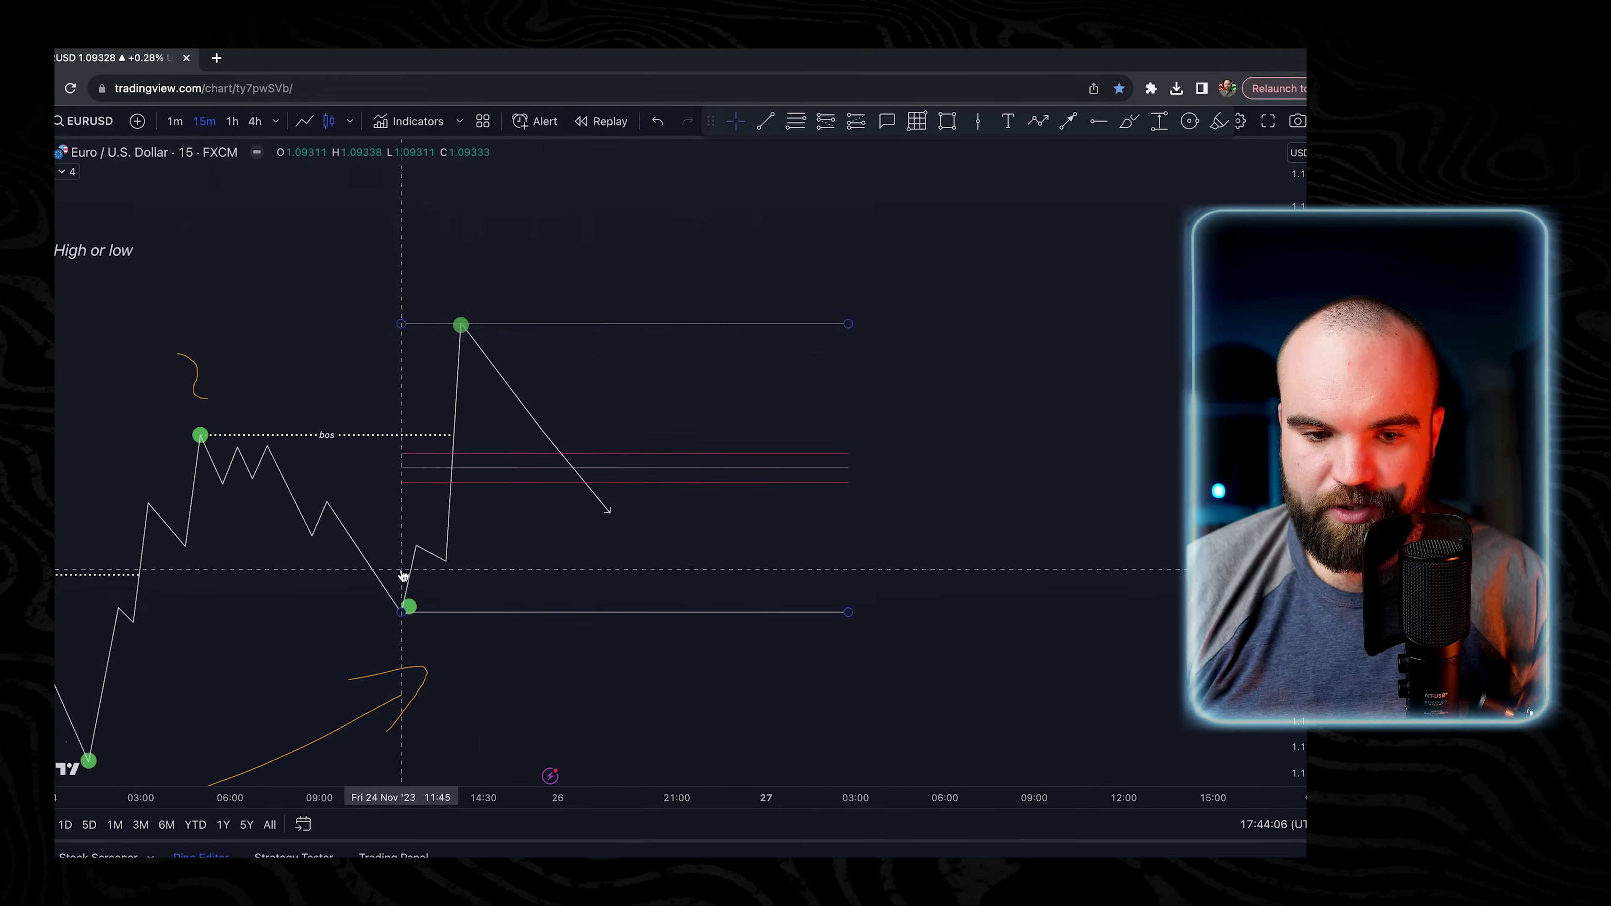
{"action": "left_click_drag", "start_coordinate": [969, 540], "coordinate": [1064, 498]}
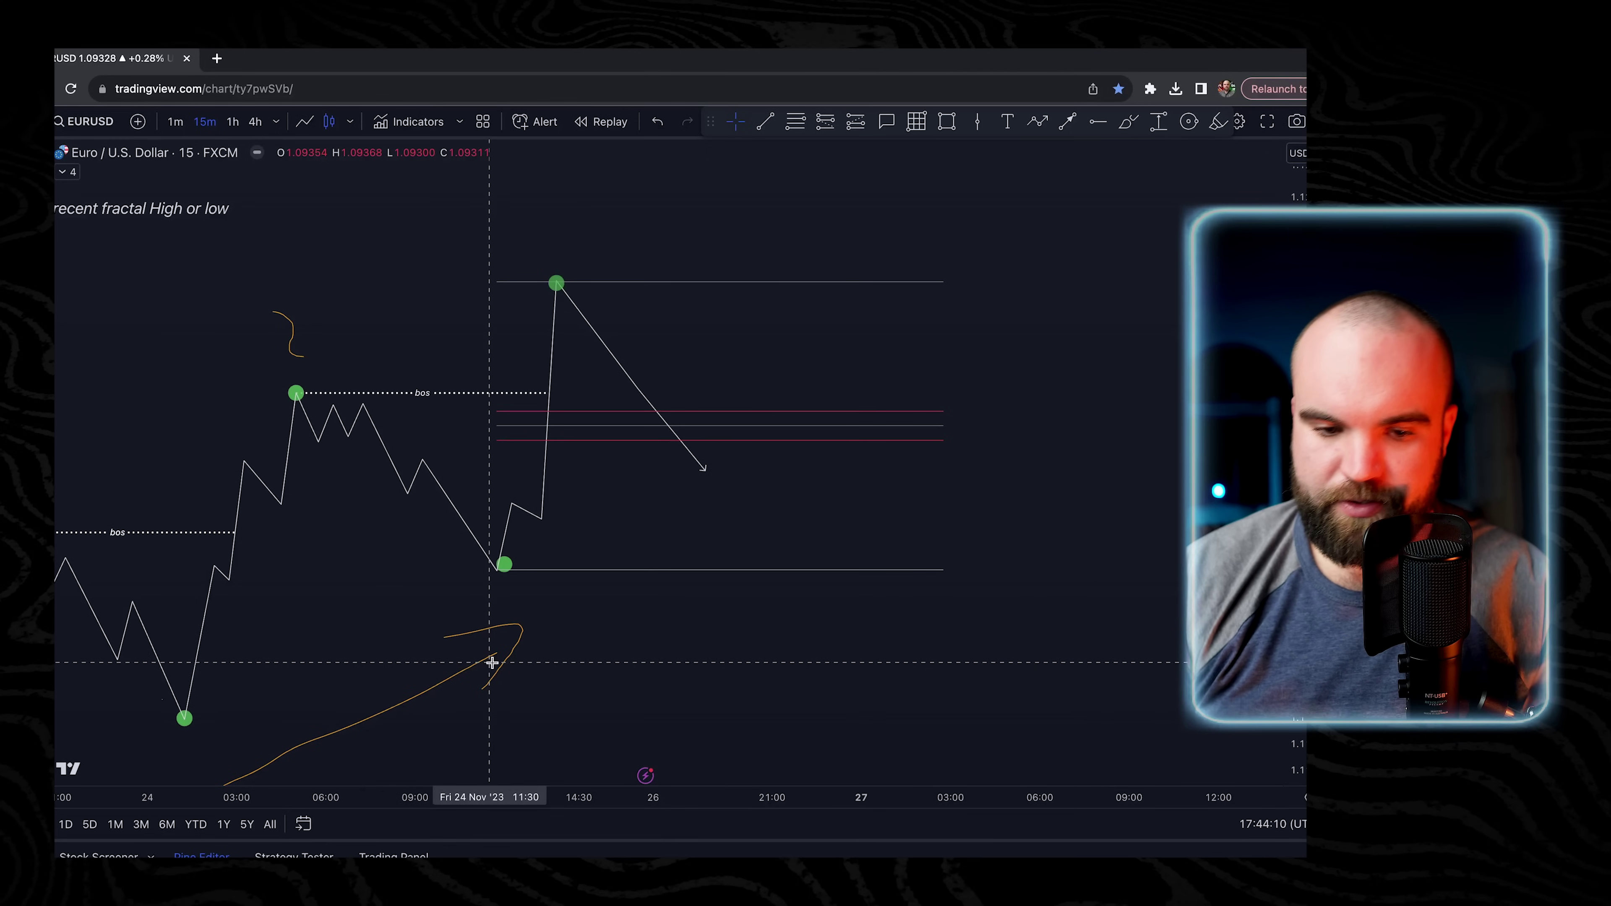
{"action": "left_click", "coordinate": [338, 735]}
{"action": "key", "text": "Delete"}
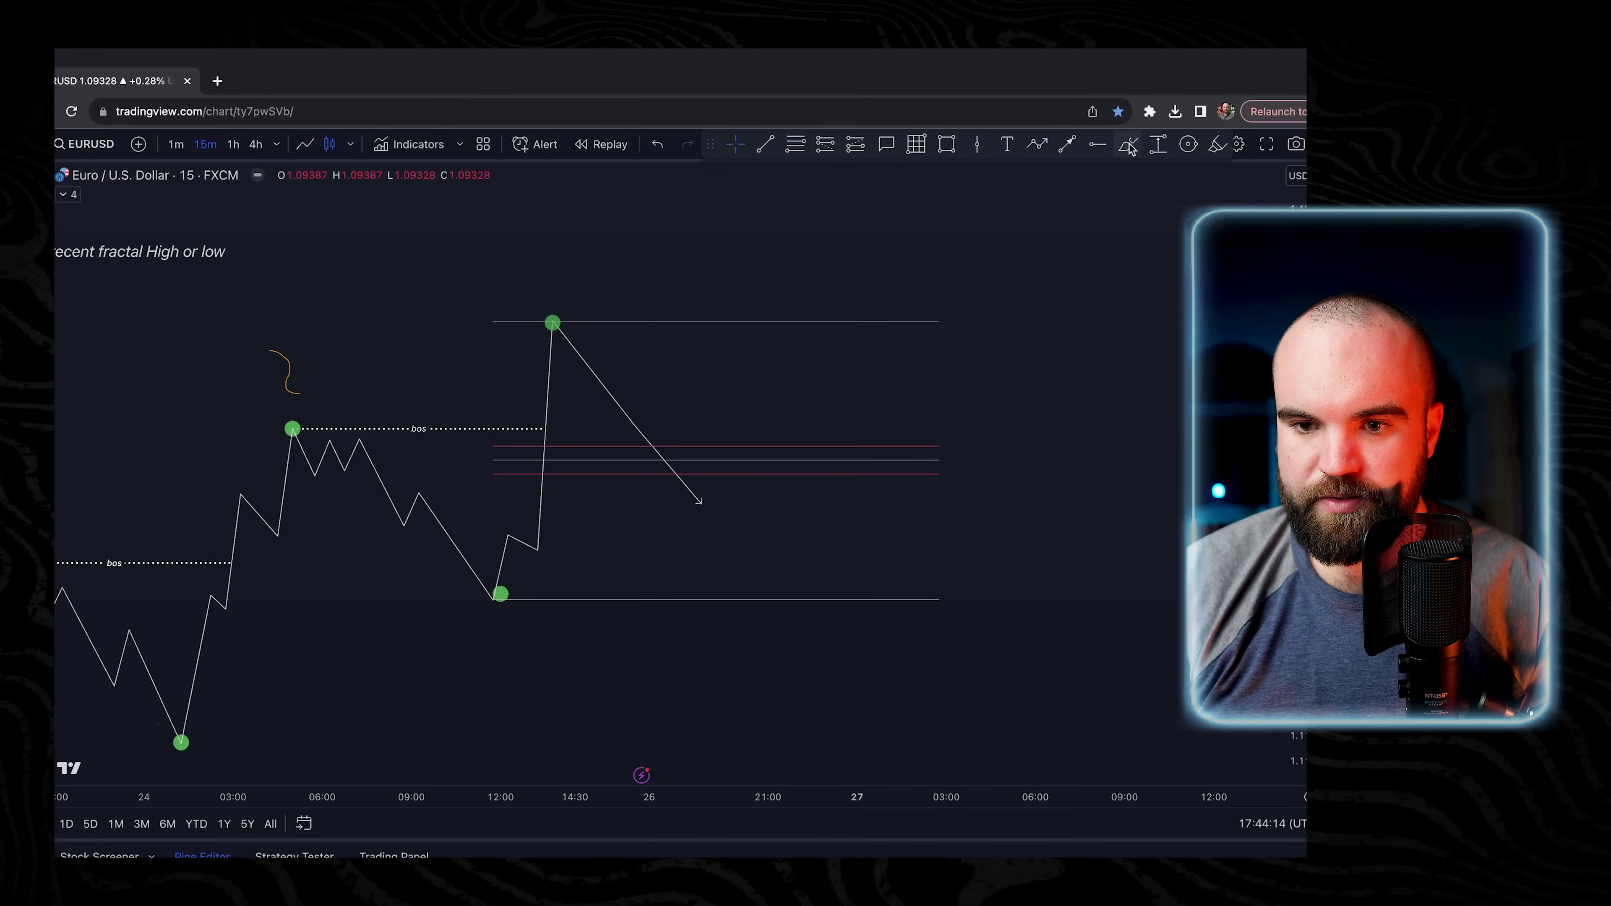
Brush a circle in each of the Gann box's premium and discount halves and a wavy line through its middle levels.
{"action": "left_click", "coordinate": [1127, 145]}
{"action": "mouse_move", "coordinate": [953, 343]}
{"action": "left_mouse_down"}
{"action": "mouse_move", "coordinate": [917, 313]}
{"action": "mouse_move", "coordinate": [863, 388]}
{"action": "mouse_move", "coordinate": [962, 411]}
{"action": "mouse_move", "coordinate": [947, 315]}
{"action": "left_mouse_up"}
{"action": "mouse_move", "coordinate": [938, 500]}
{"action": "left_mouse_down"}
{"action": "mouse_move", "coordinate": [859, 526]}
{"action": "mouse_move", "coordinate": [929, 586]}
{"action": "mouse_move", "coordinate": [937, 492]}
{"action": "left_mouse_up"}
{"action": "mouse_move", "coordinate": [737, 461]}
{"action": "left_mouse_down"}
{"action": "mouse_move", "coordinate": [856, 440]}
{"action": "mouse_move", "coordinate": [1026, 458]}
{"action": "left_mouse_up"}
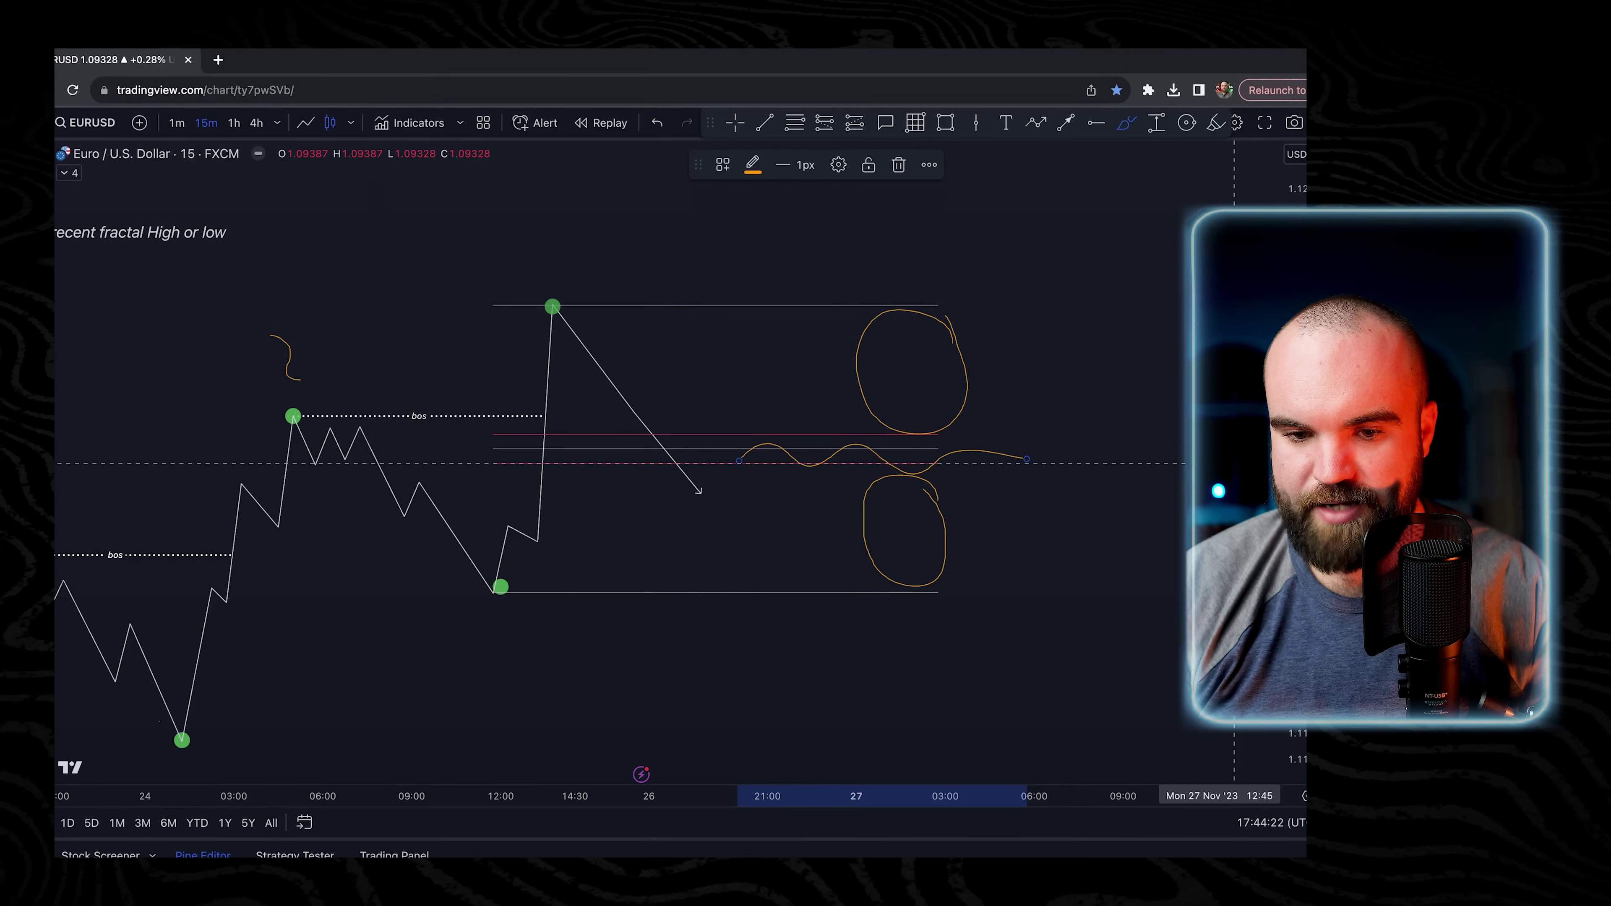
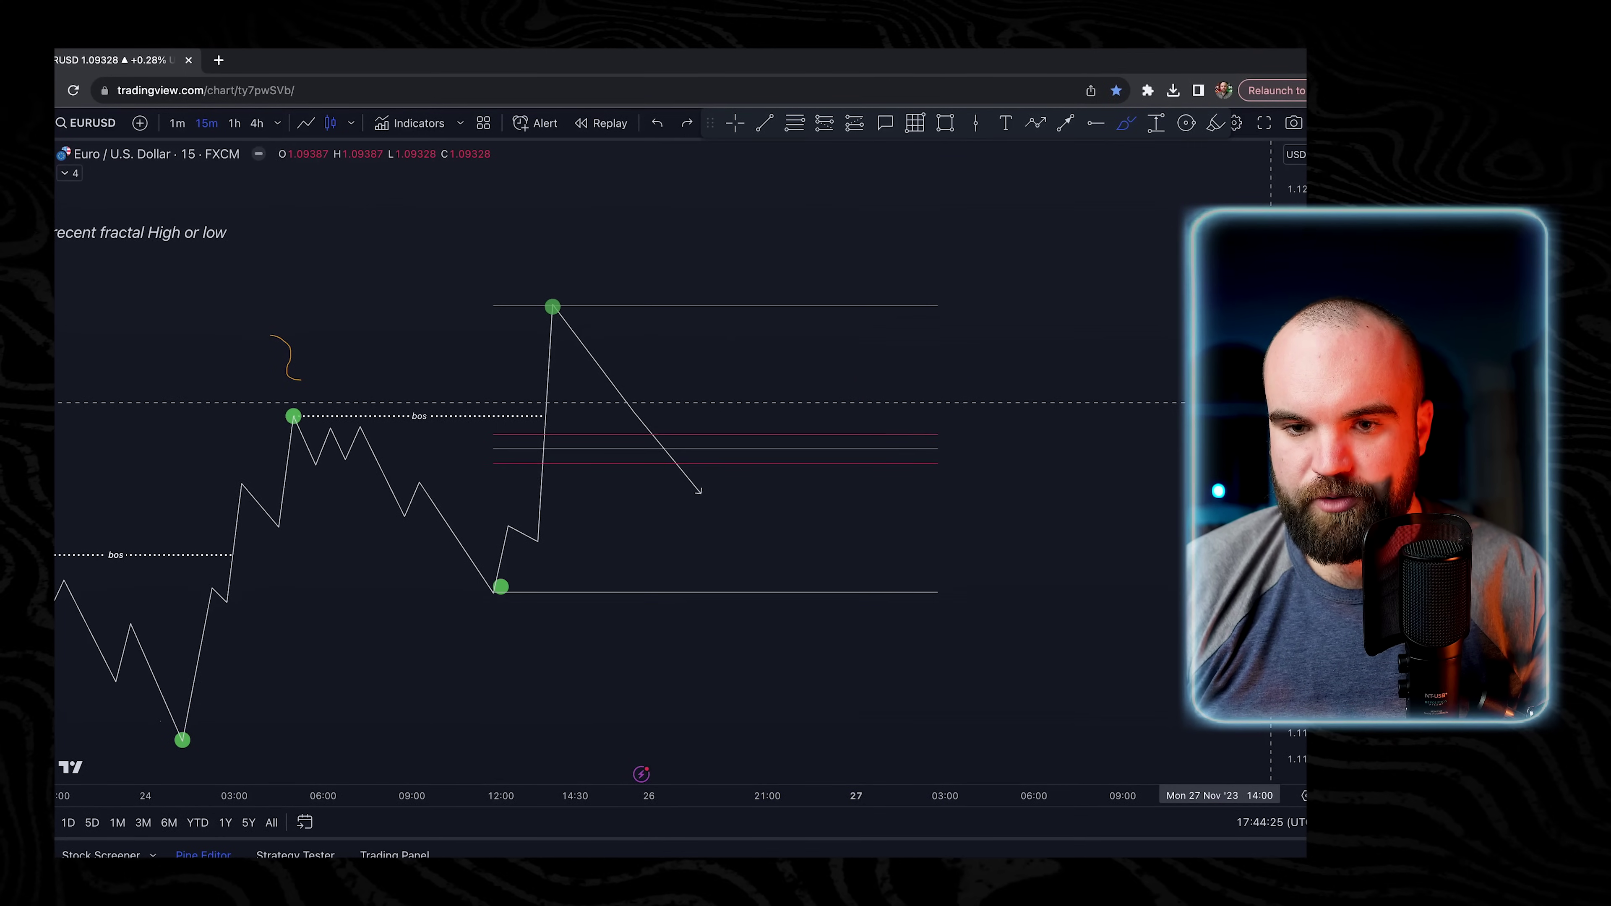
Brush the decline from the latest high into the discount half, circle the area below the middle levels, and undo the marks.
{"action": "left_click", "coordinate": [550, 306]}
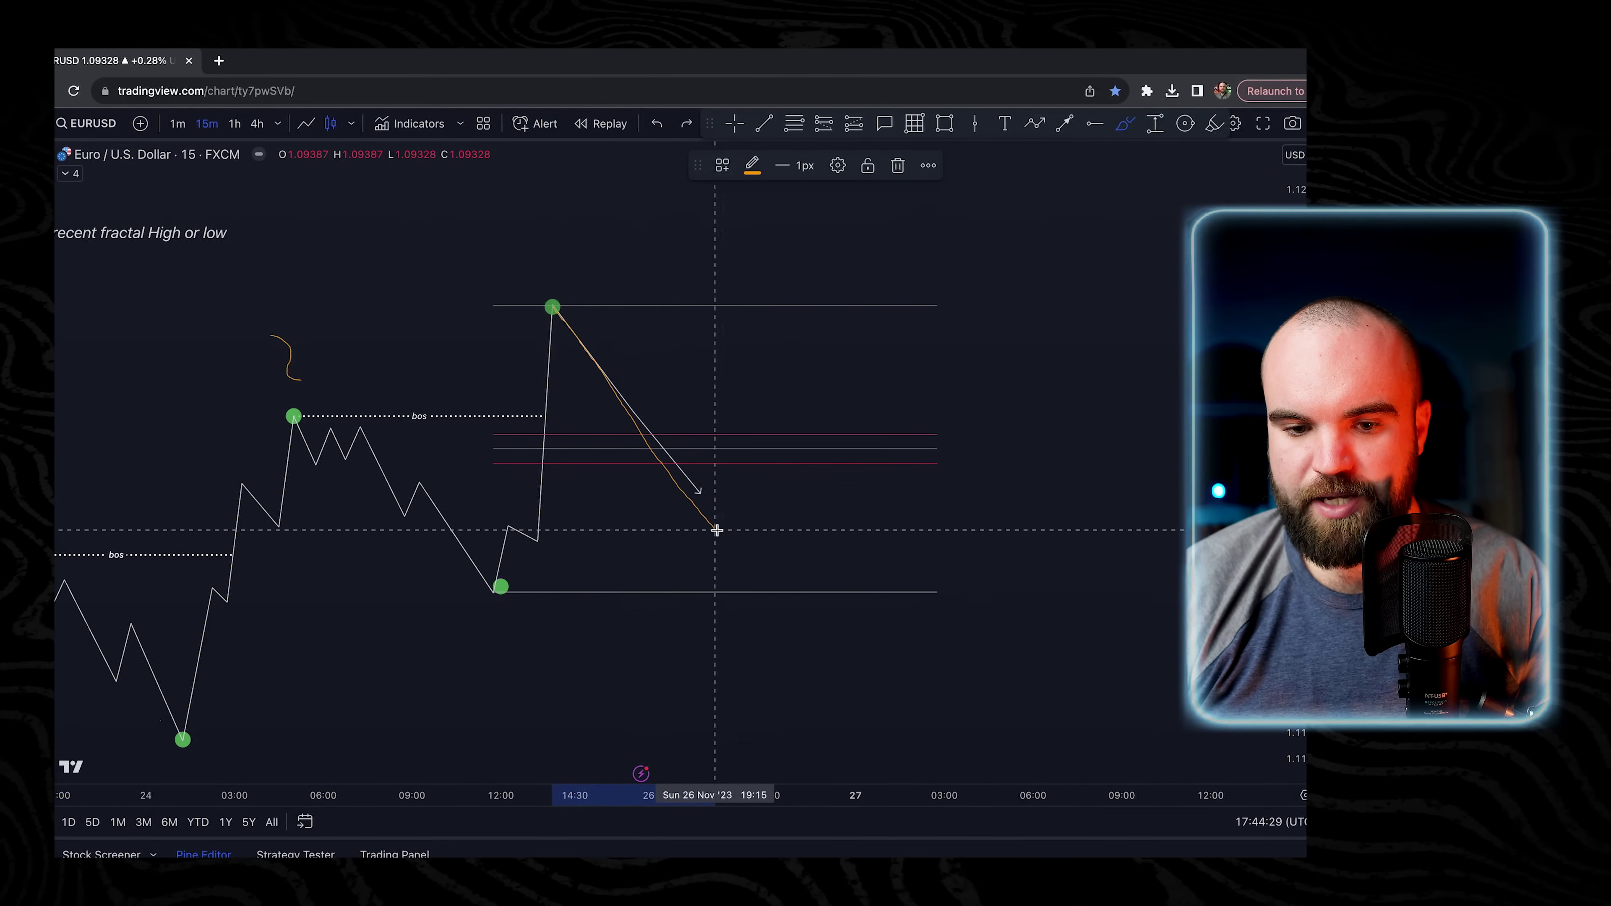
{"action": "mouse_move", "coordinate": [849, 516]}
{"action": "left_mouse_down"}
{"action": "mouse_move", "coordinate": [813, 485]}
{"action": "mouse_move", "coordinate": [701, 531]}
{"action": "left_mouse_up"}
{"action": "key", "text": "super+z"}
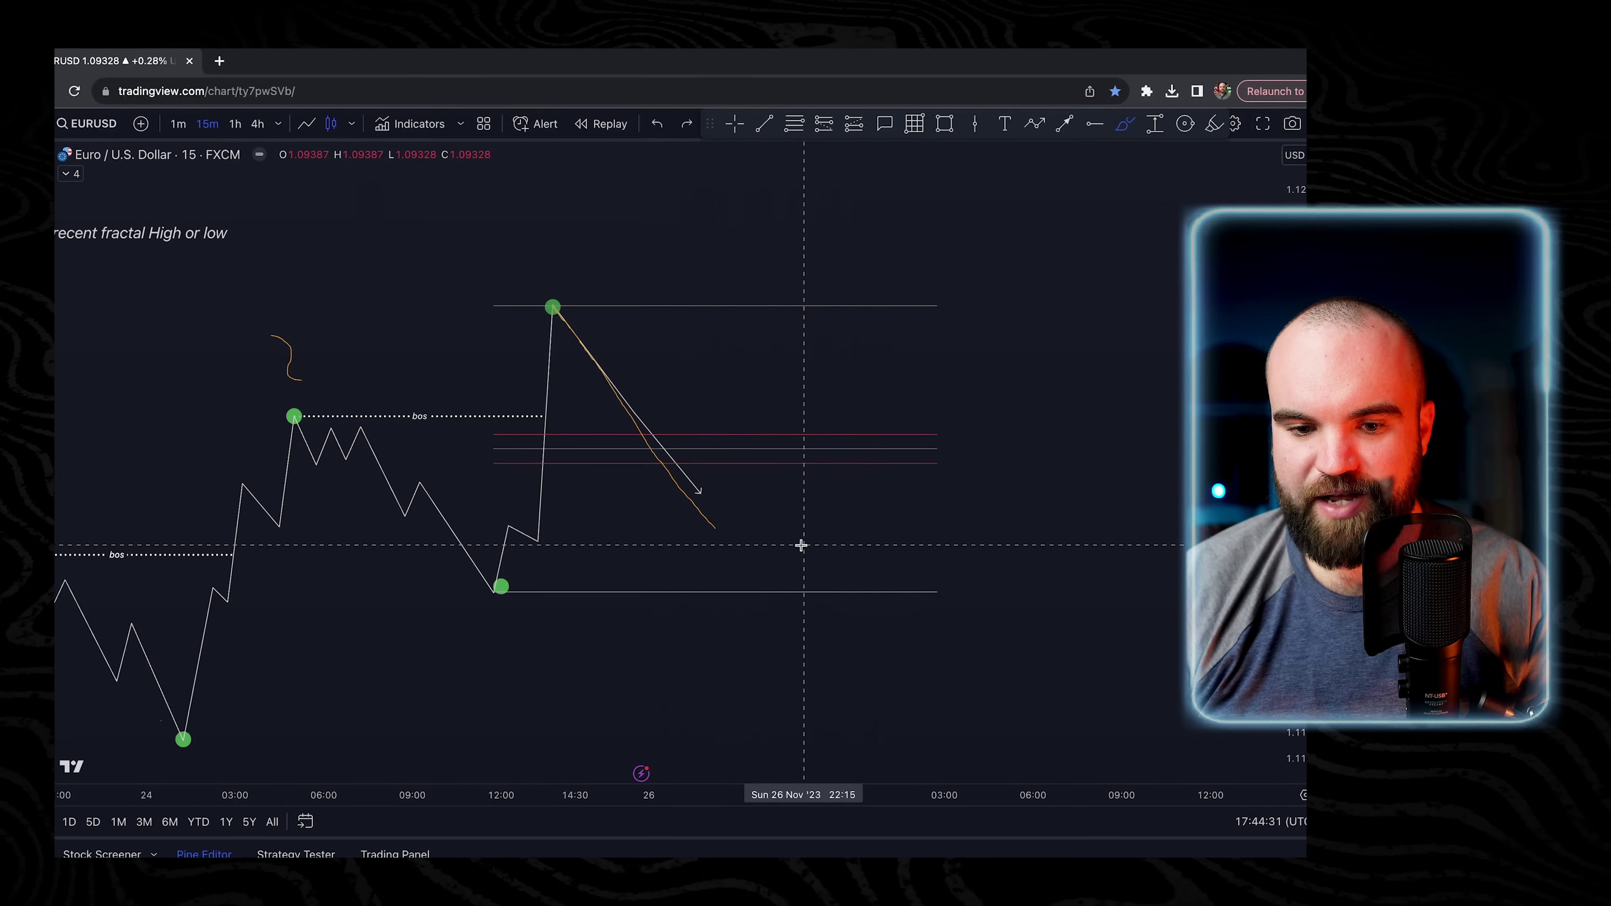
{"action": "key", "text": "super+z"}
{"action": "left_click", "coordinate": [551, 306]}
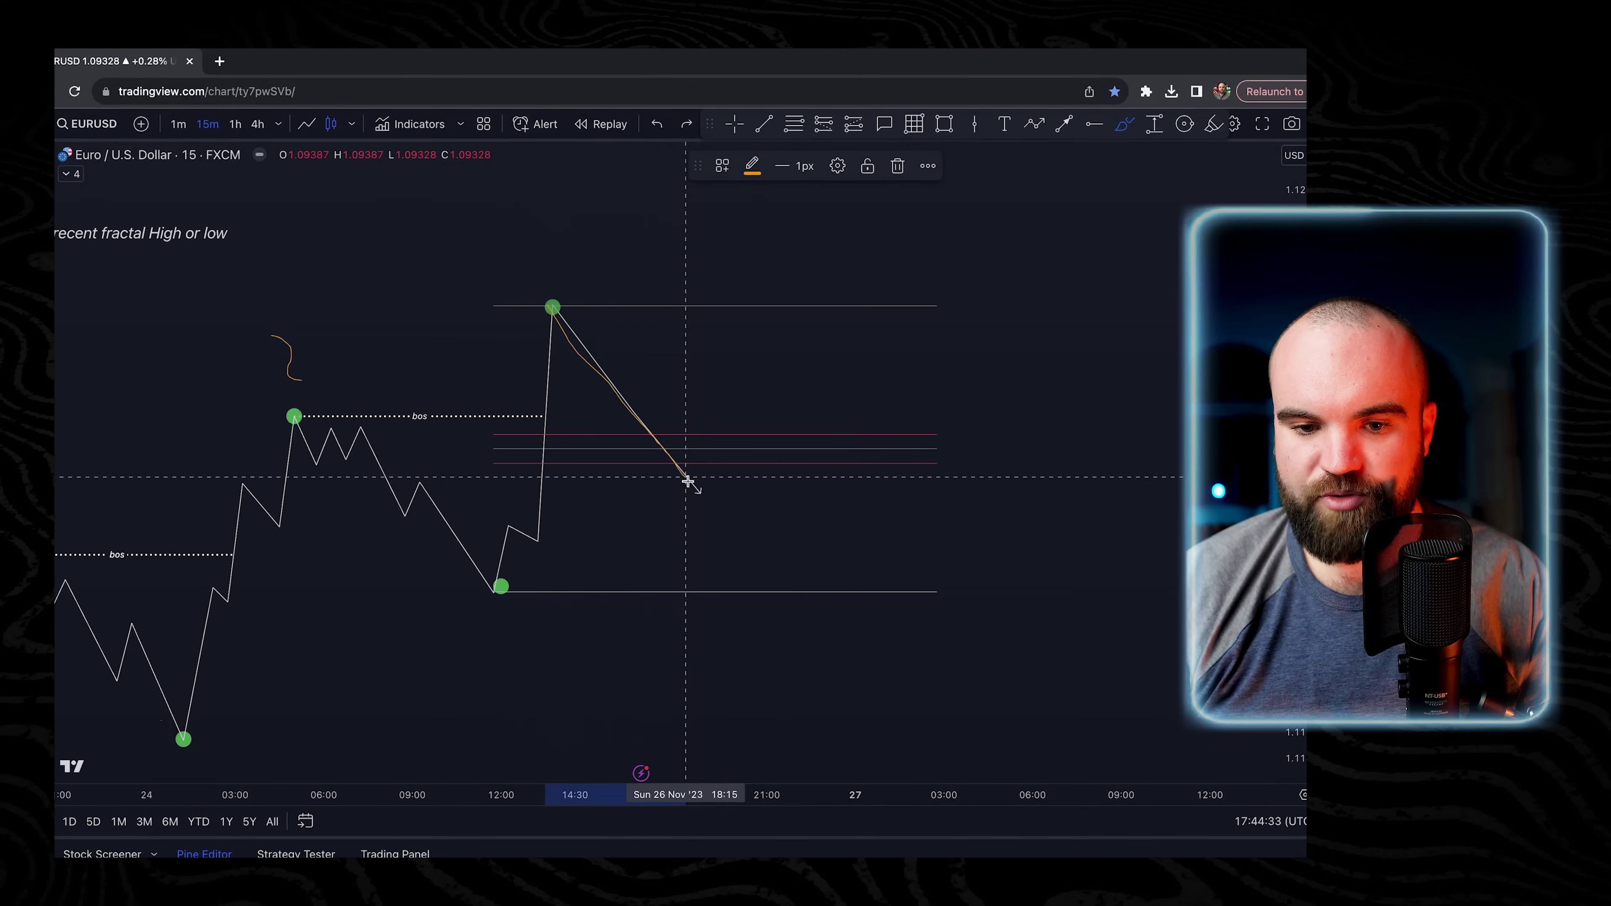
{"action": "mouse_move", "coordinate": [742, 479]}
{"action": "left_mouse_down"}
{"action": "mouse_move", "coordinate": [685, 458]}
{"action": "mouse_move", "coordinate": [736, 589]}
{"action": "left_mouse_up"}
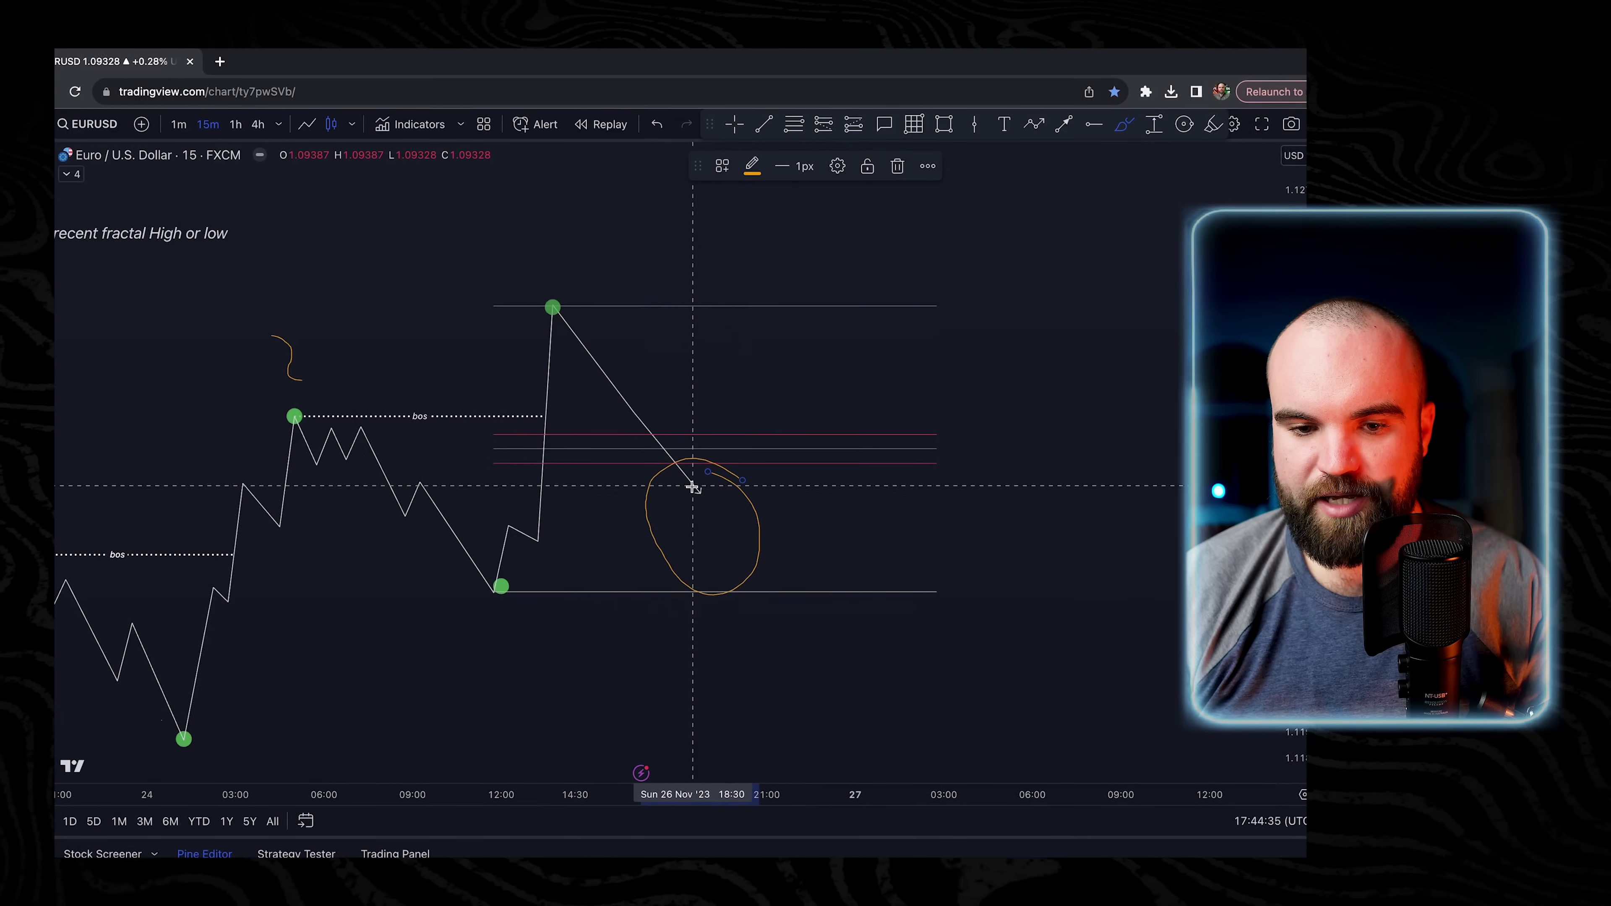
{"action": "key", "text": "ctrl+z"}
Repeatedly brush a rise from the decline's arrowhead into a circled premium area near the Gann box's high, undoing each attempt.
{"action": "mouse_move", "coordinate": [697, 489]}
{"action": "left_mouse_down"}
{"action": "mouse_move", "coordinate": [773, 399]}
{"action": "mouse_move", "coordinate": [852, 345]}
{"action": "mouse_move", "coordinate": [729, 413]}
{"action": "left_mouse_up"}
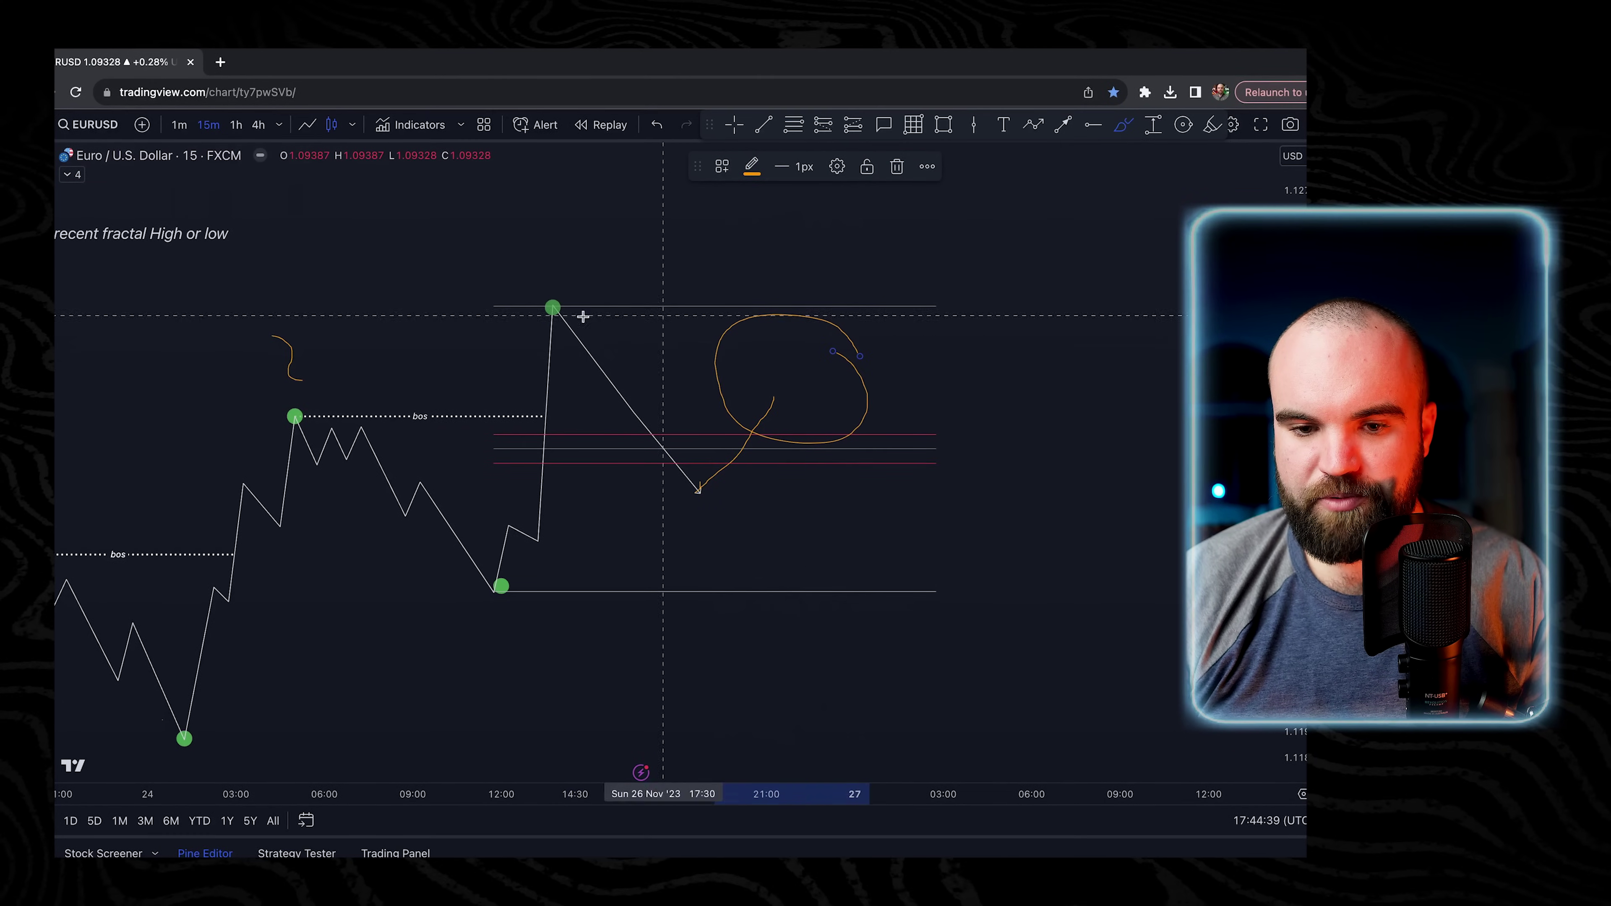
{"action": "key", "text": "ctrl+z"}
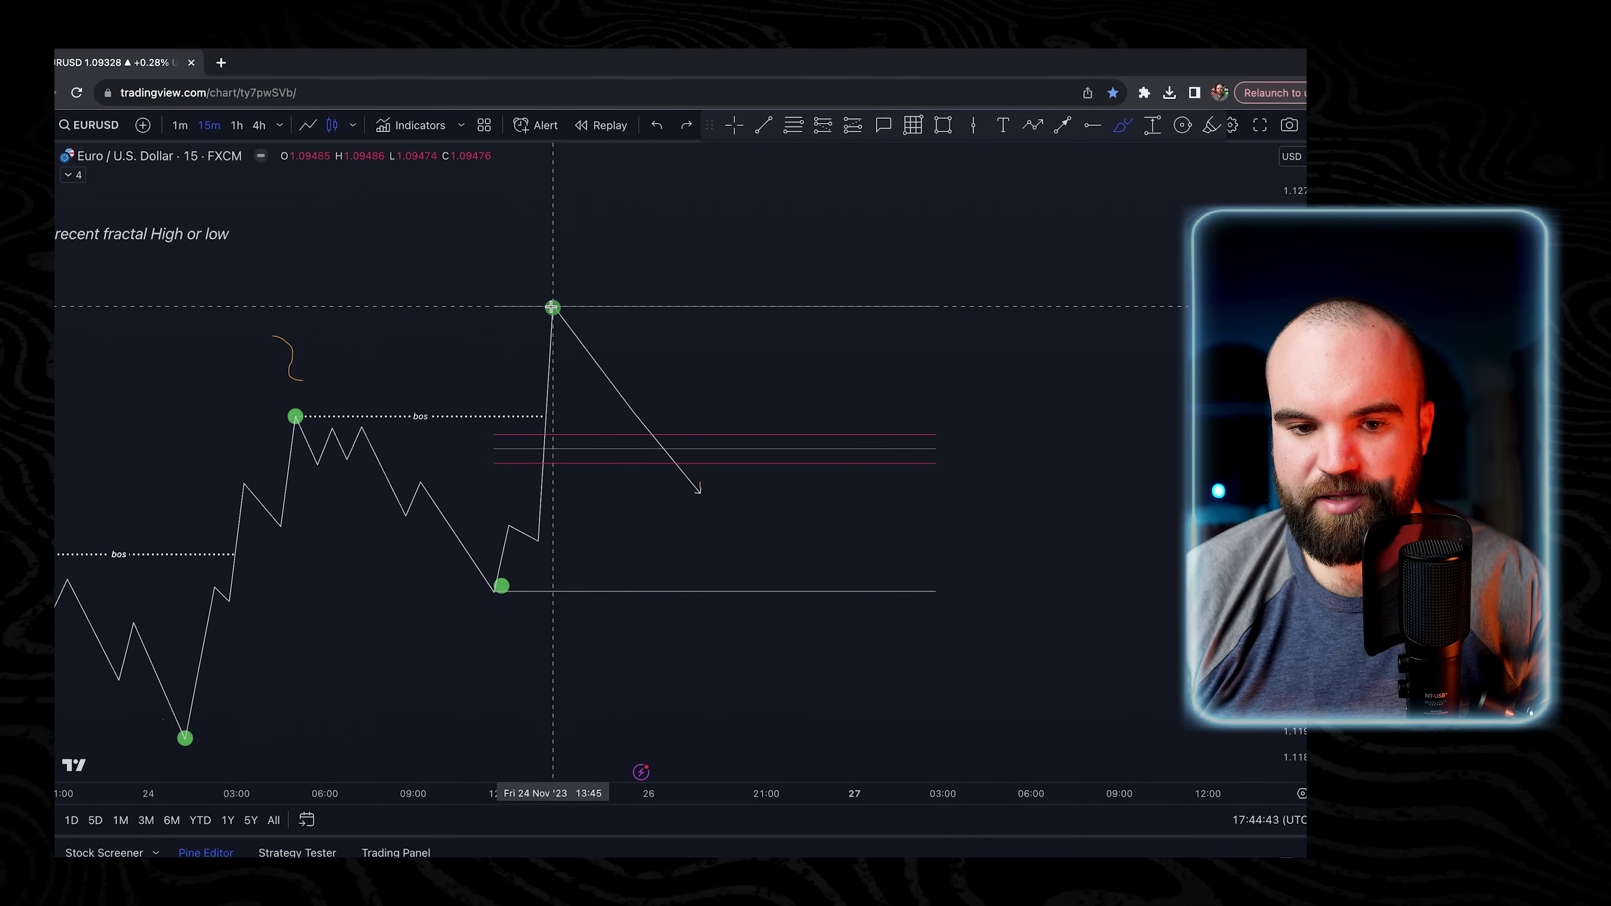
{"action": "mouse_move", "coordinate": [706, 488]}
{"action": "left_mouse_down"}
{"action": "mouse_move", "coordinate": [766, 379]}
{"action": "mouse_move", "coordinate": [746, 313]}
{"action": "mouse_move", "coordinate": [842, 366]}
{"action": "mouse_move", "coordinate": [824, 336]}
{"action": "left_mouse_up"}
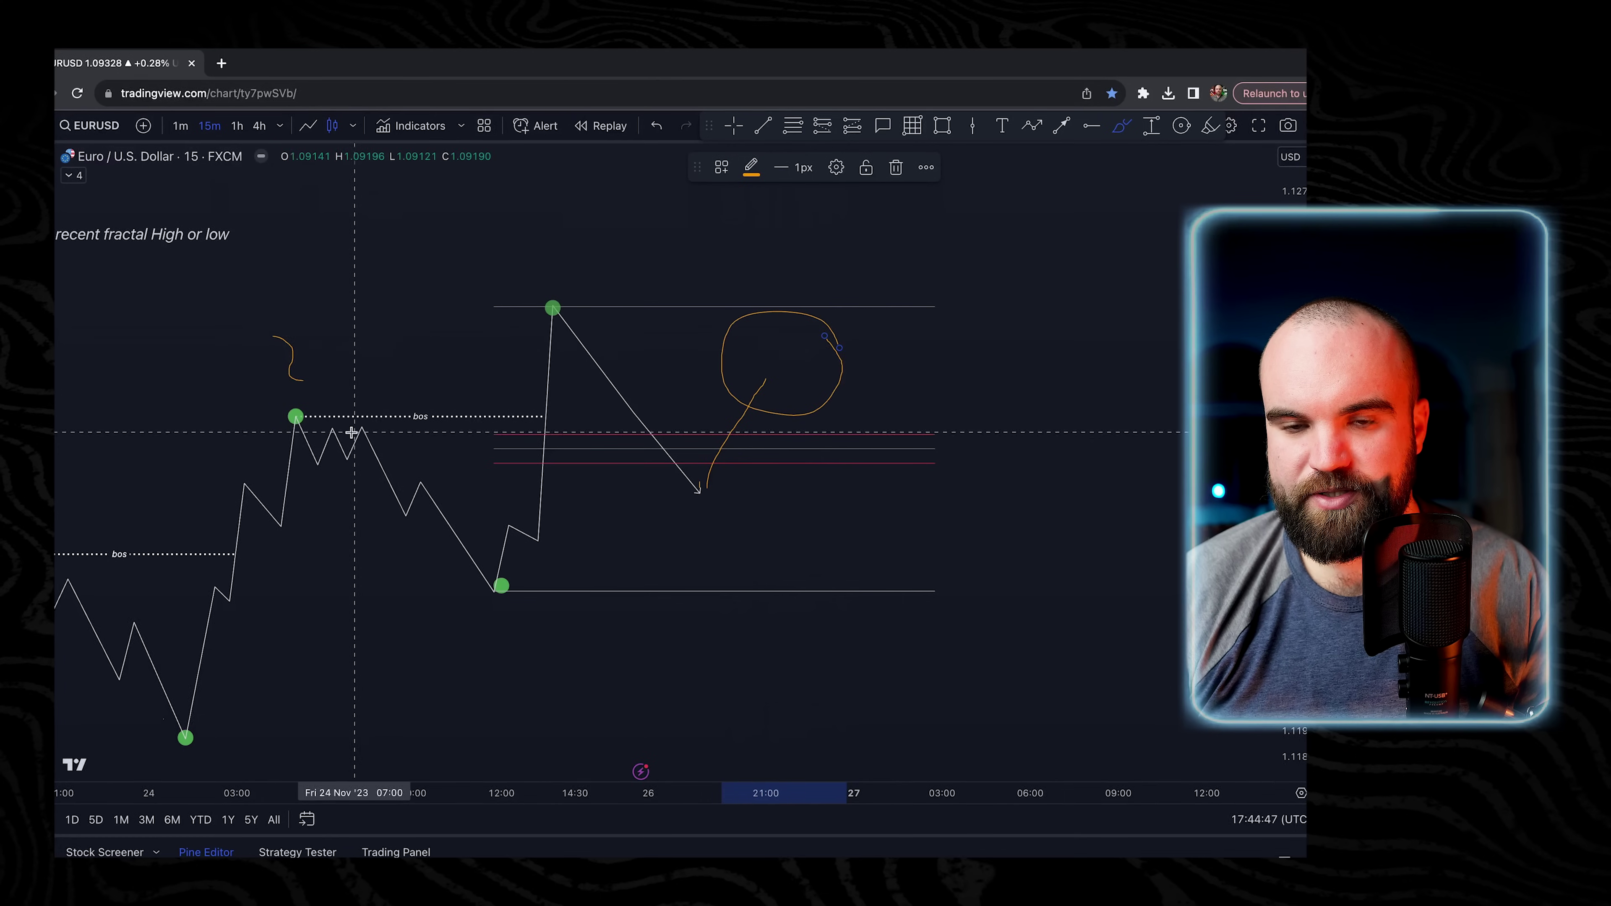
{"action": "key", "text": "super+z"}
{"action": "key", "text": "super+z"}
{"action": "mouse_move", "coordinate": [706, 490]}
{"action": "left_mouse_down"}
{"action": "mouse_move", "coordinate": [766, 376]}
{"action": "mouse_move", "coordinate": [751, 317]}
{"action": "mouse_move", "coordinate": [842, 399]}
{"action": "left_mouse_up"}
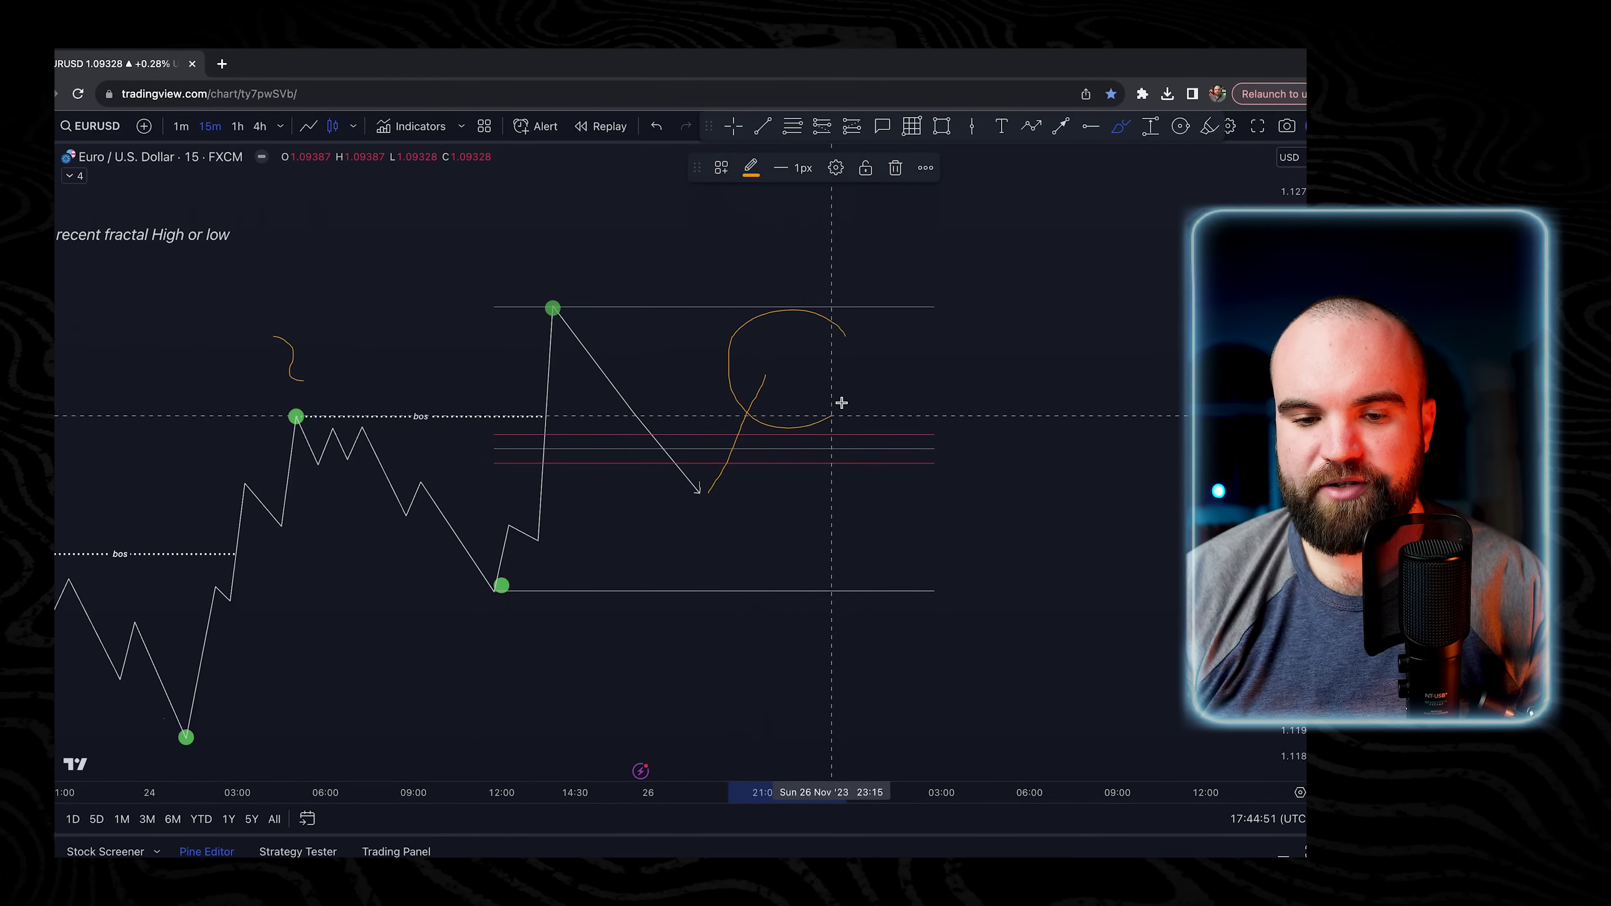
{"action": "key", "text": "super+z"}
{"action": "key", "text": "super+z"}
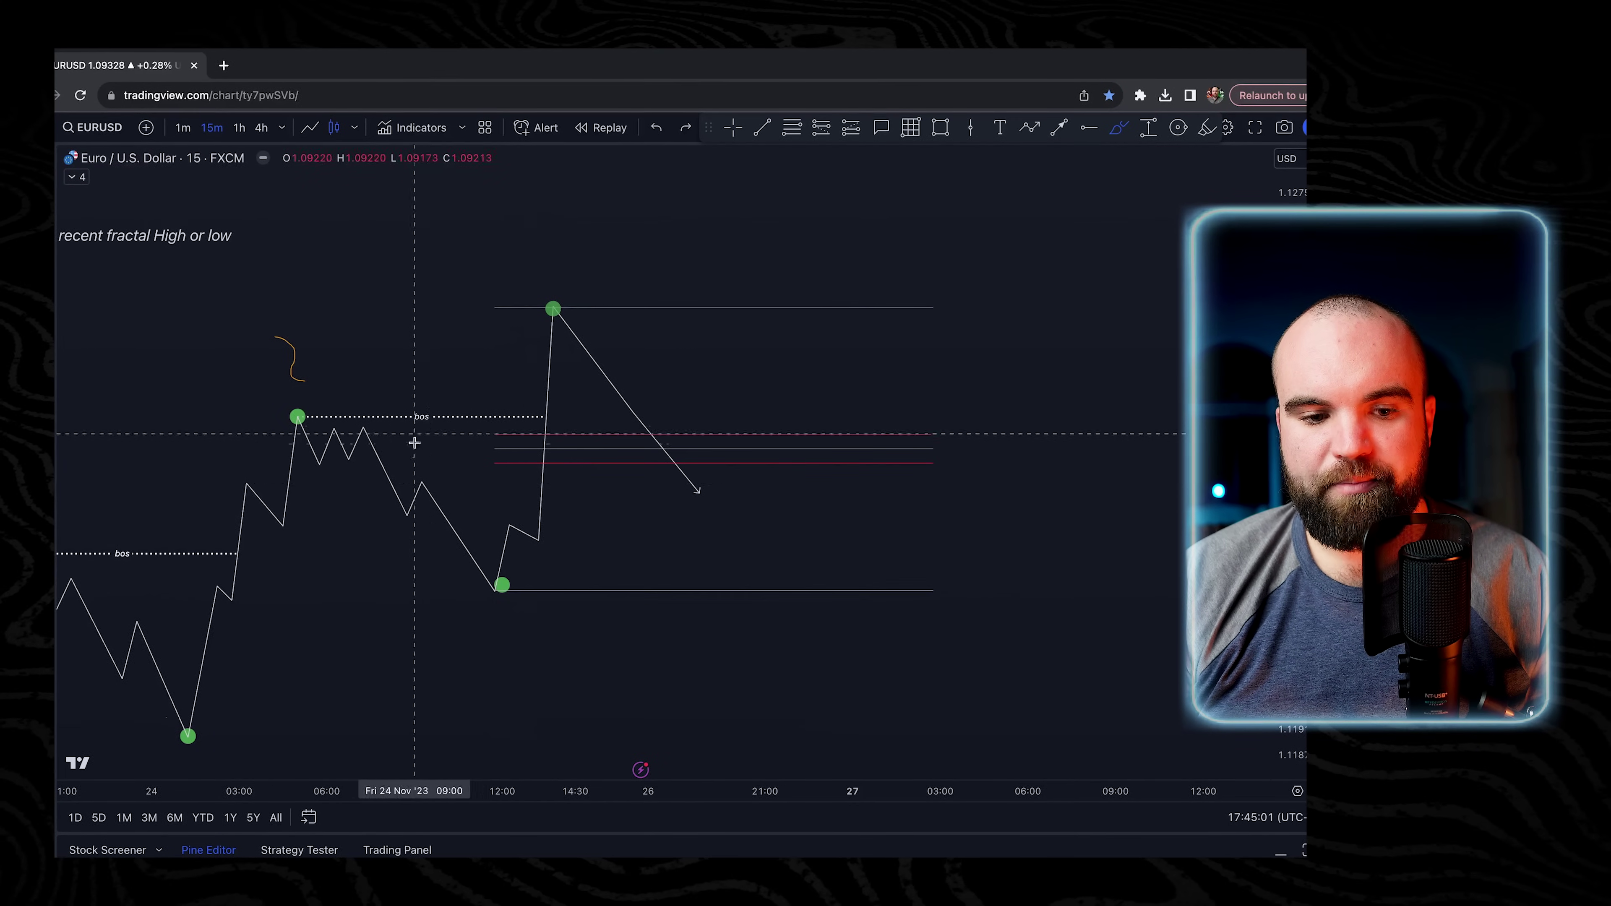
{"action": "scroll", "coordinate": [467, 485], "scroll_direction": "up", "scroll_amount": 1}
{"action": "scroll", "coordinate": [424, 495], "scroll_direction": "down", "scroll_amount": 3}
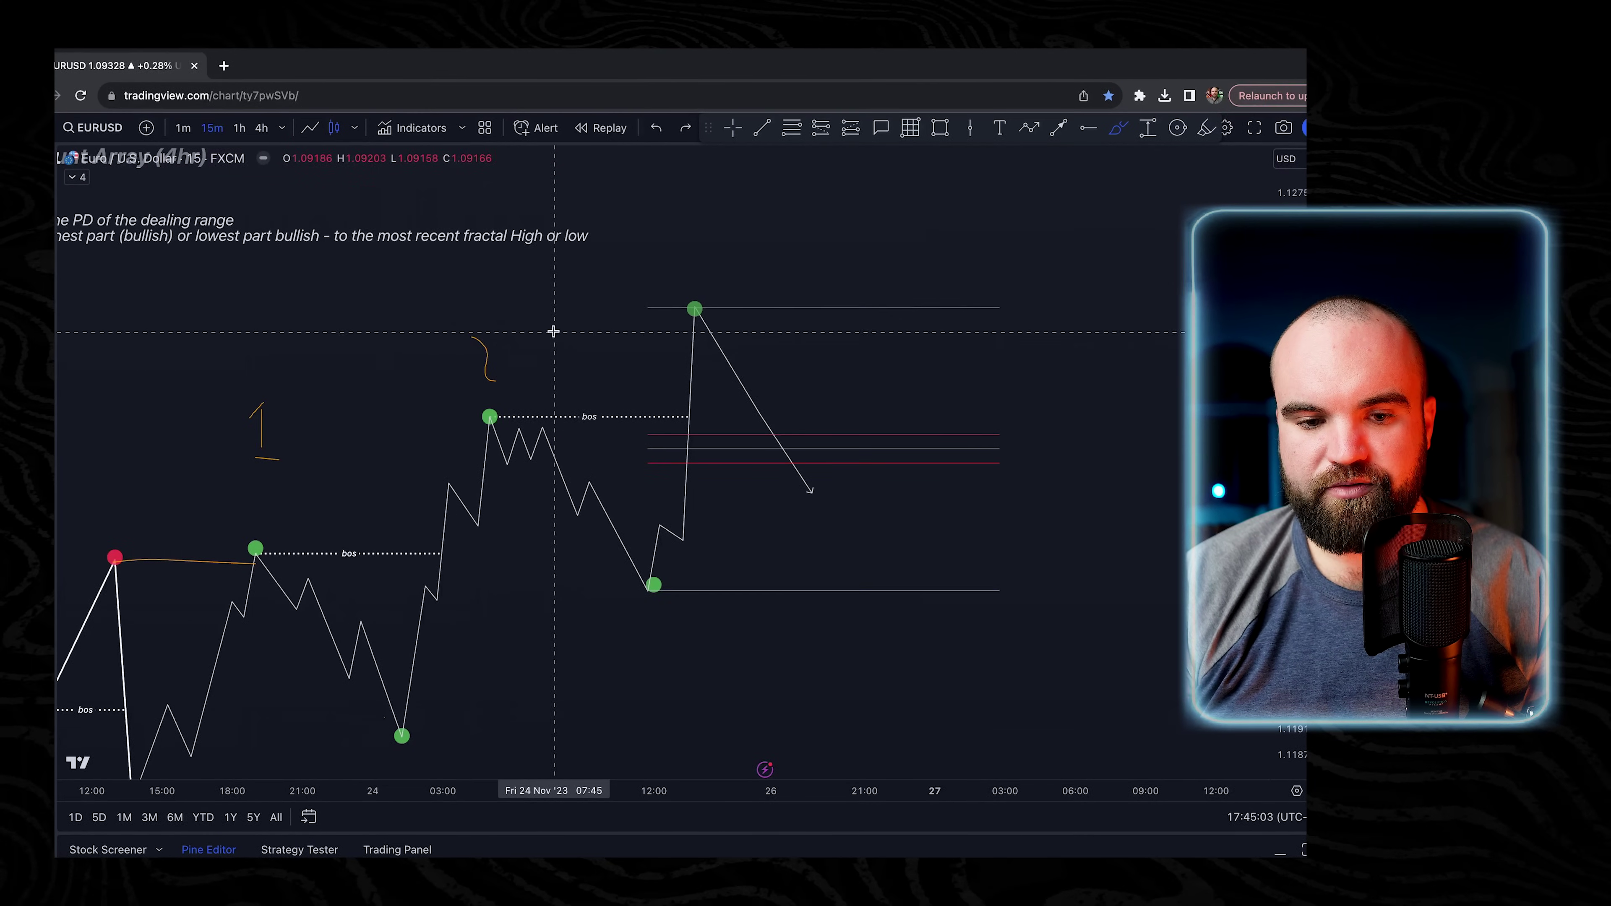
{"action": "scroll", "coordinate": [656, 421], "scroll_direction": "up", "scroll_amount": 2}
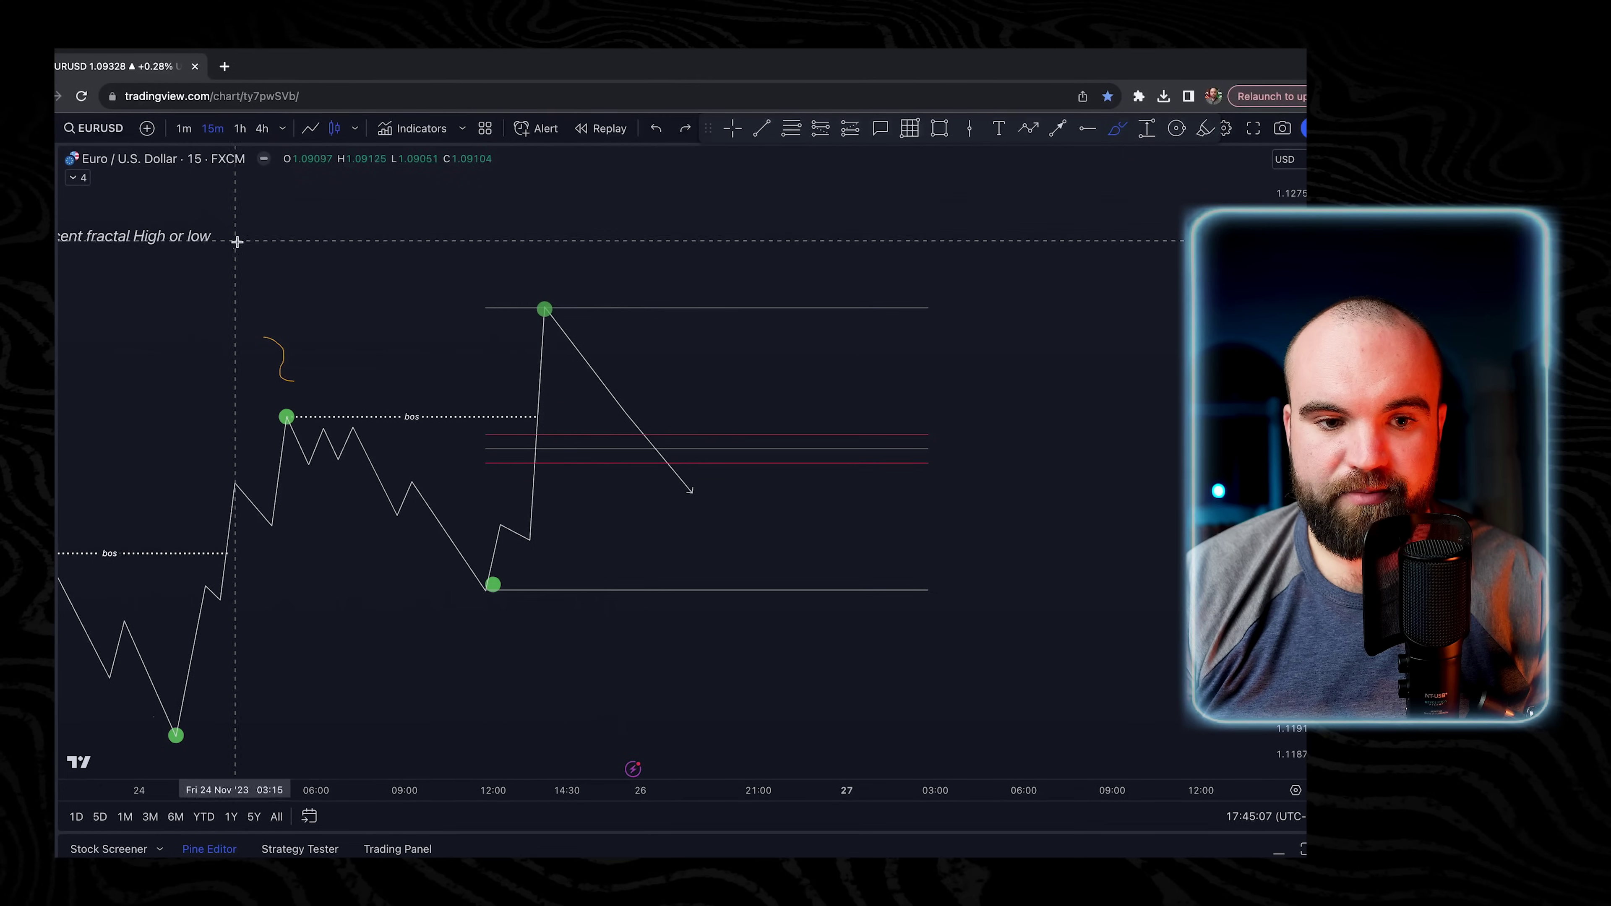
{"action": "scroll", "coordinate": [535, 407], "scroll_direction": "down", "scroll_amount": 2}
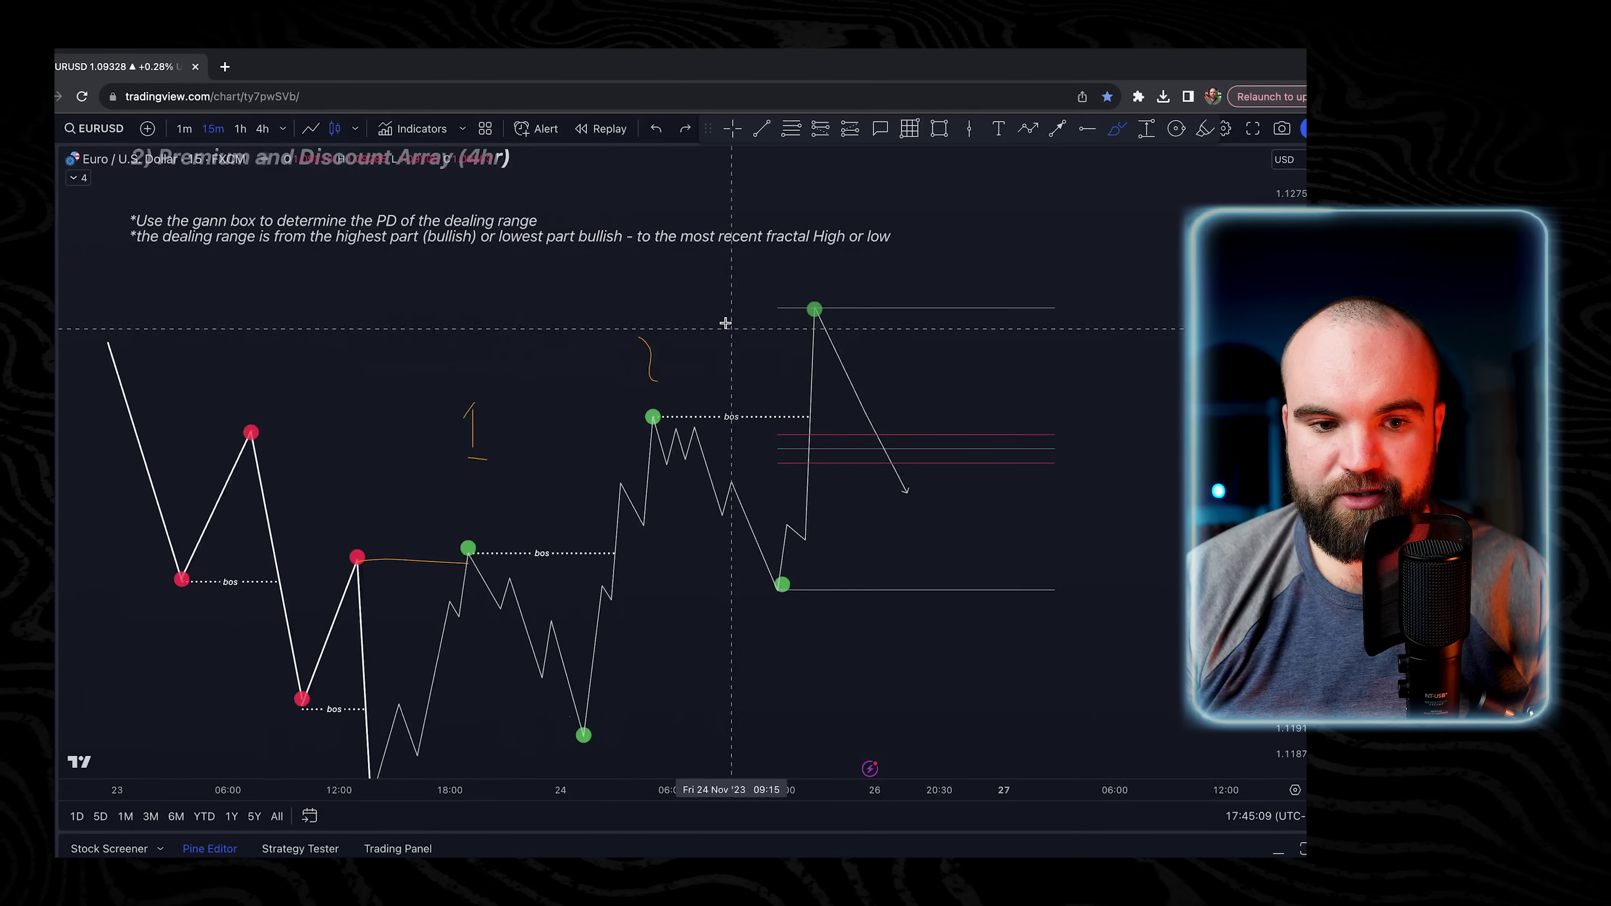
{"action": "scroll", "coordinate": [496, 499], "scroll_direction": "right", "scroll_amount": 5}
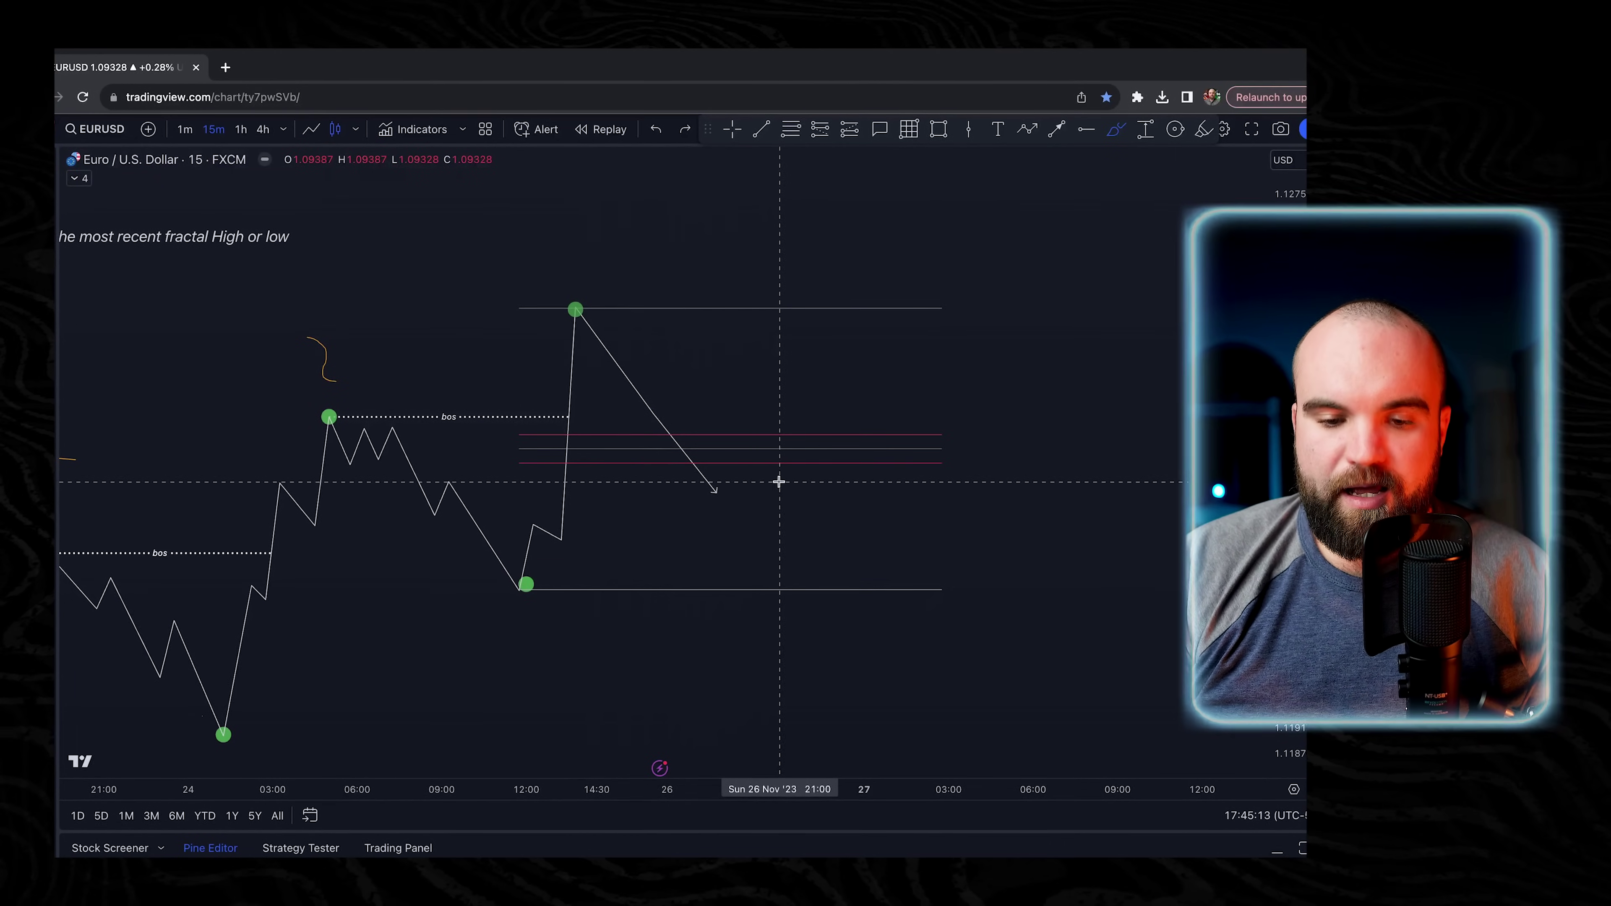
Brush along the decline from the latest high and circle the discount area by the arrowhead, and undo both strokes.
{"action": "left_click_drag", "start_coordinate": [576, 311], "coordinate": [702, 484]}
{"action": "left_click_drag", "start_coordinate": [800, 501], "coordinate": [753, 465]}
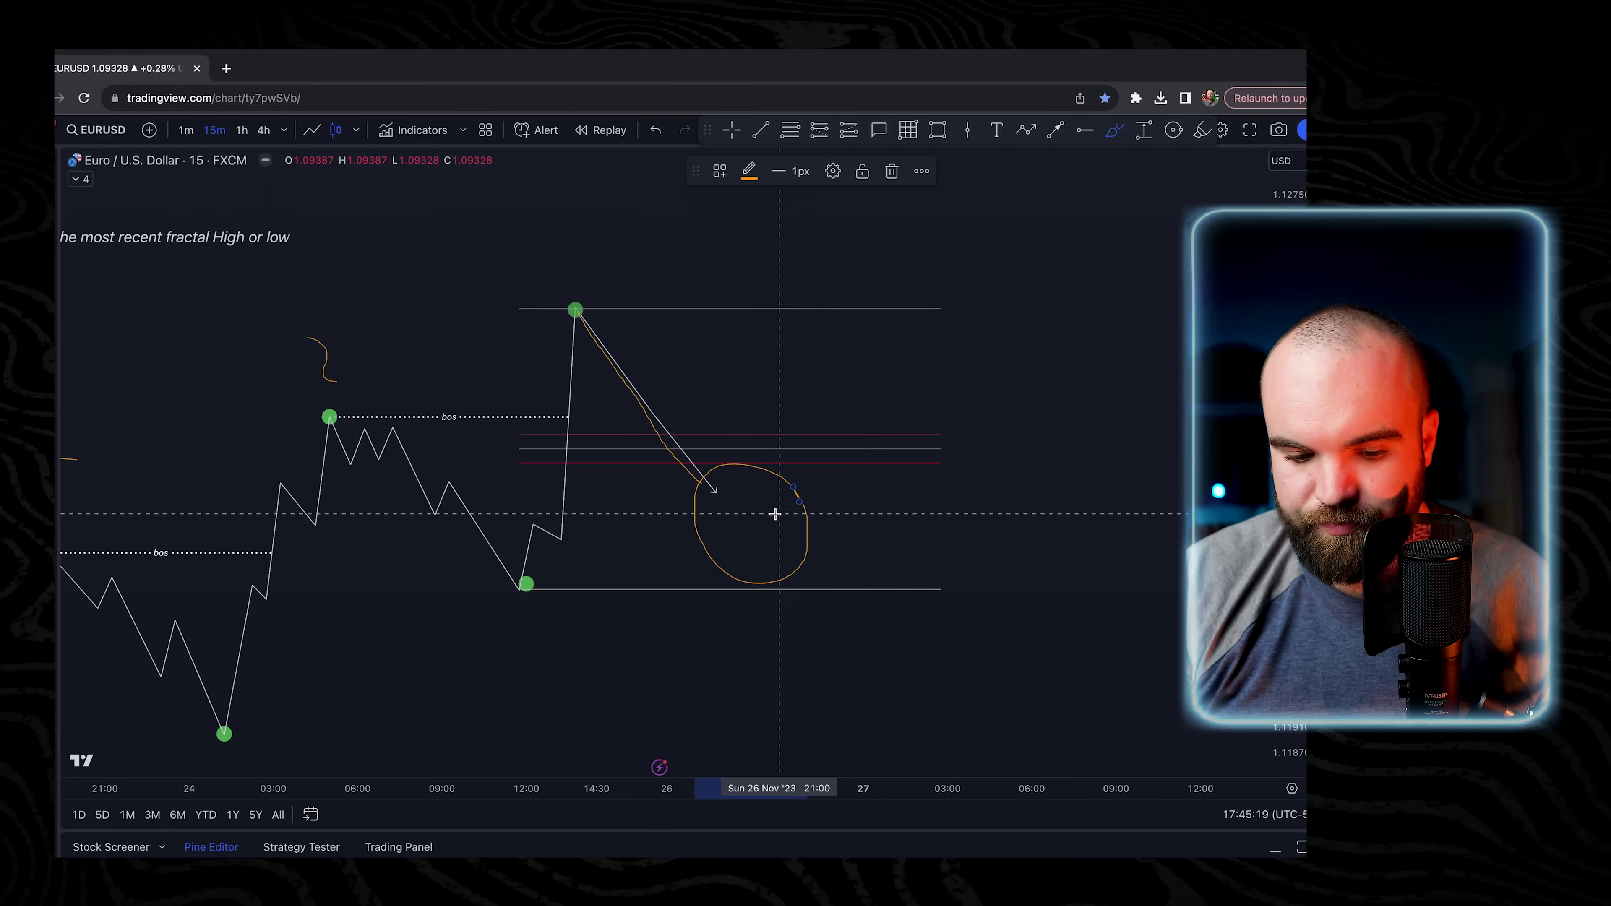
{"action": "key", "text": "ctrl+z"}
{"action": "key", "text": "ctrl+z"}
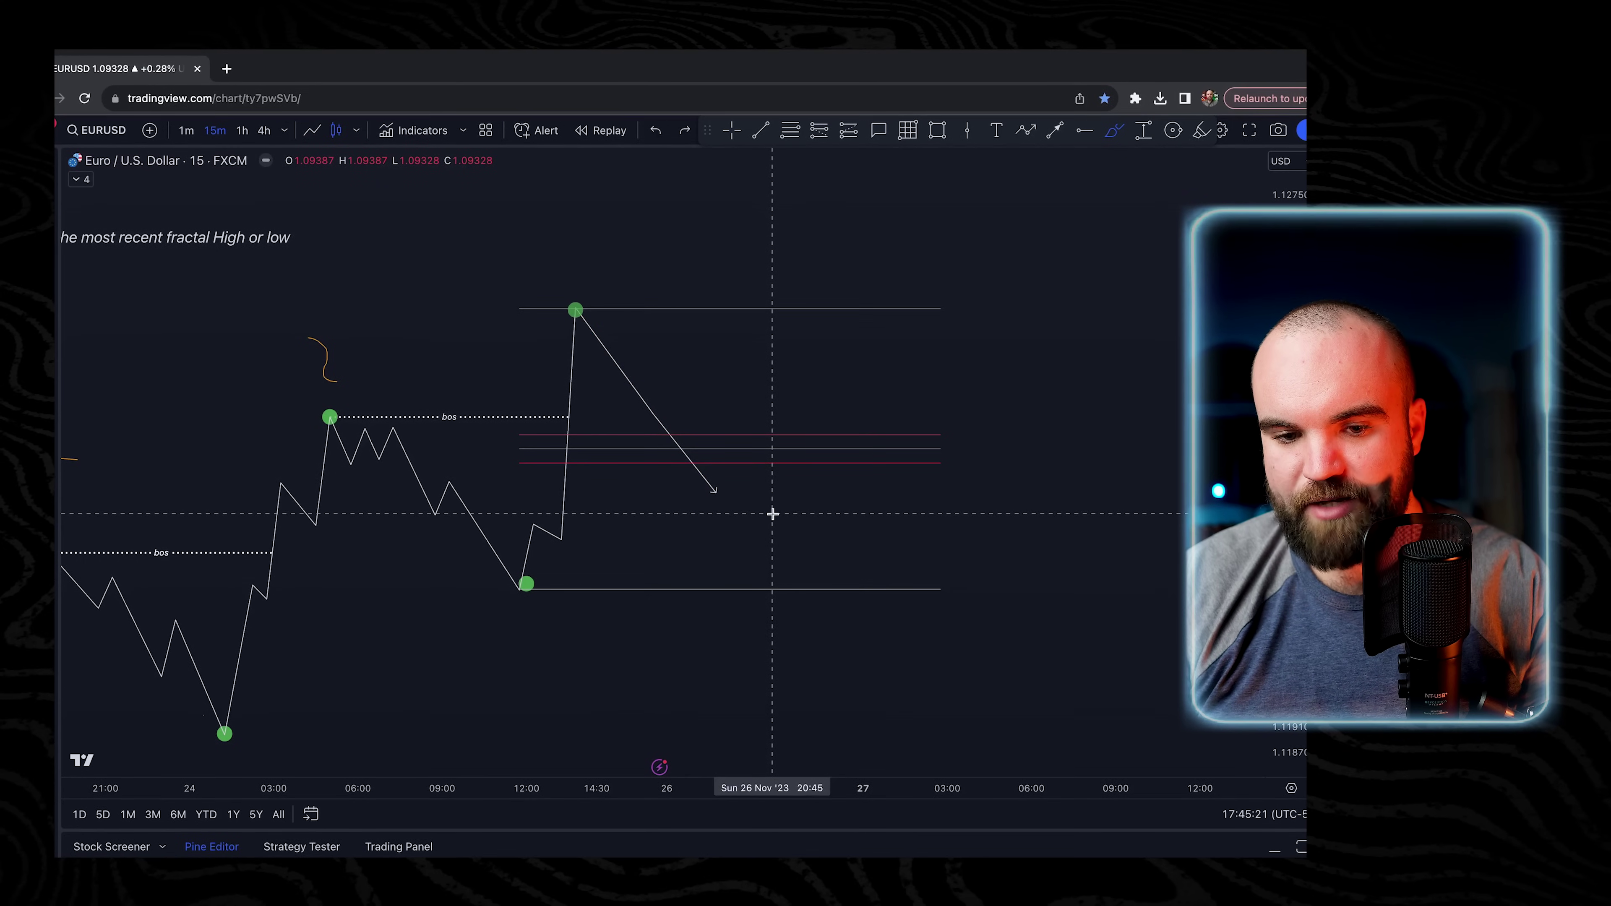
Brush a partial circle around the decline's arrowhead in the discount half and delete it.
{"action": "left_click_drag", "start_coordinate": [784, 498], "coordinate": [728, 474]}
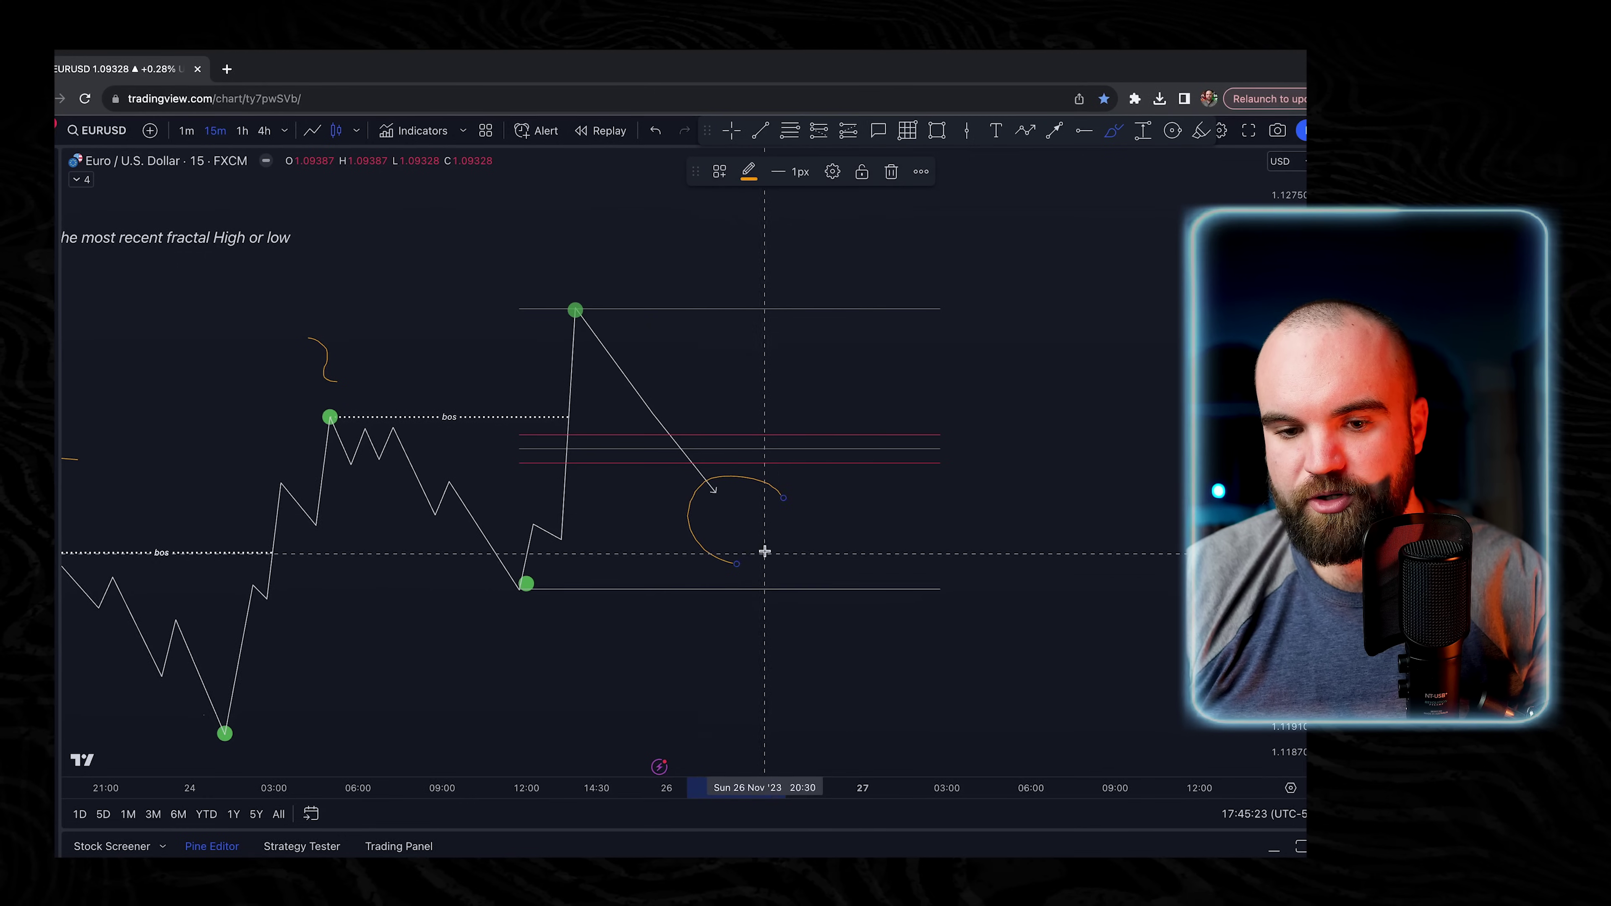
{"action": "scroll", "coordinate": [770, 473], "scroll_direction": "left", "scroll_amount": 3}
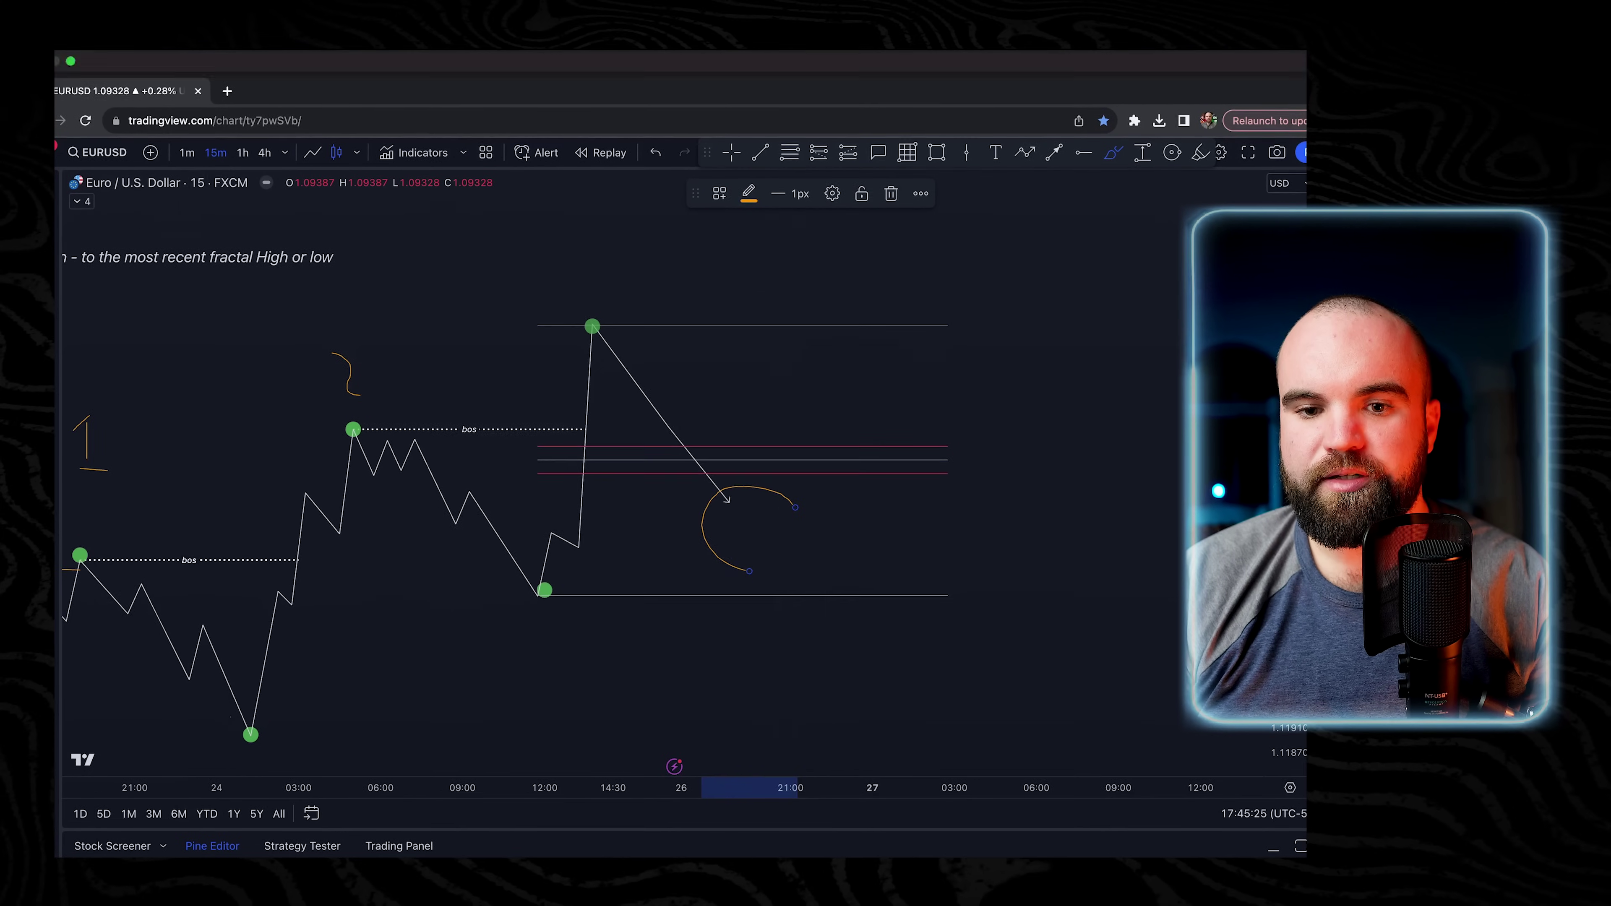
{"action": "left_click_drag", "start_coordinate": [787, 255], "coordinate": [825, 267]}
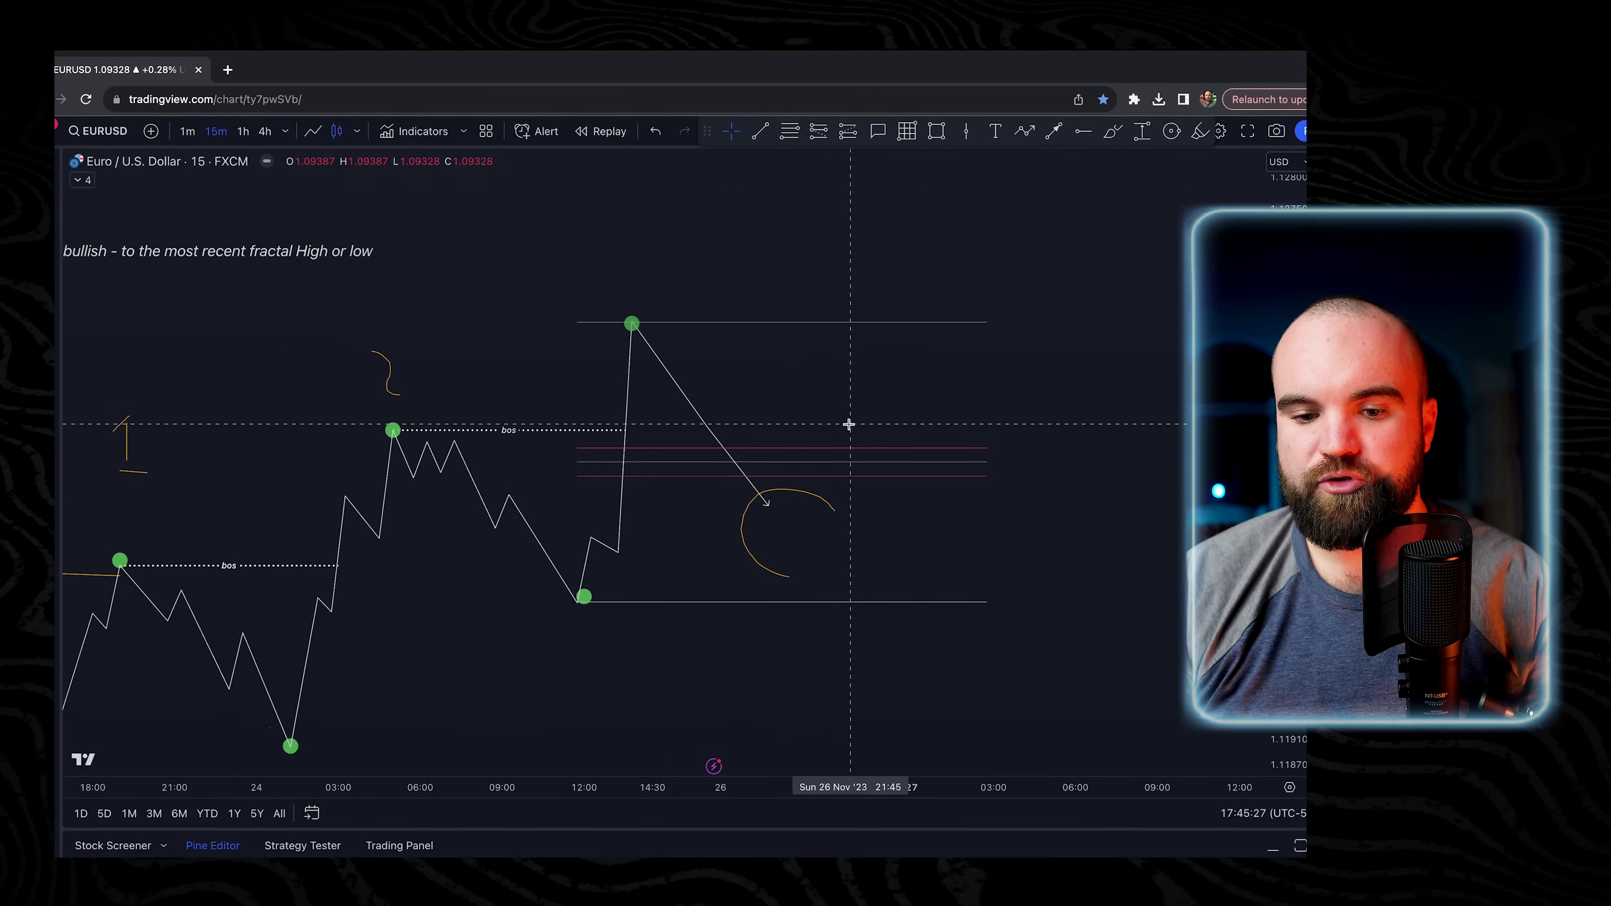
{"action": "key", "text": "Delete"}
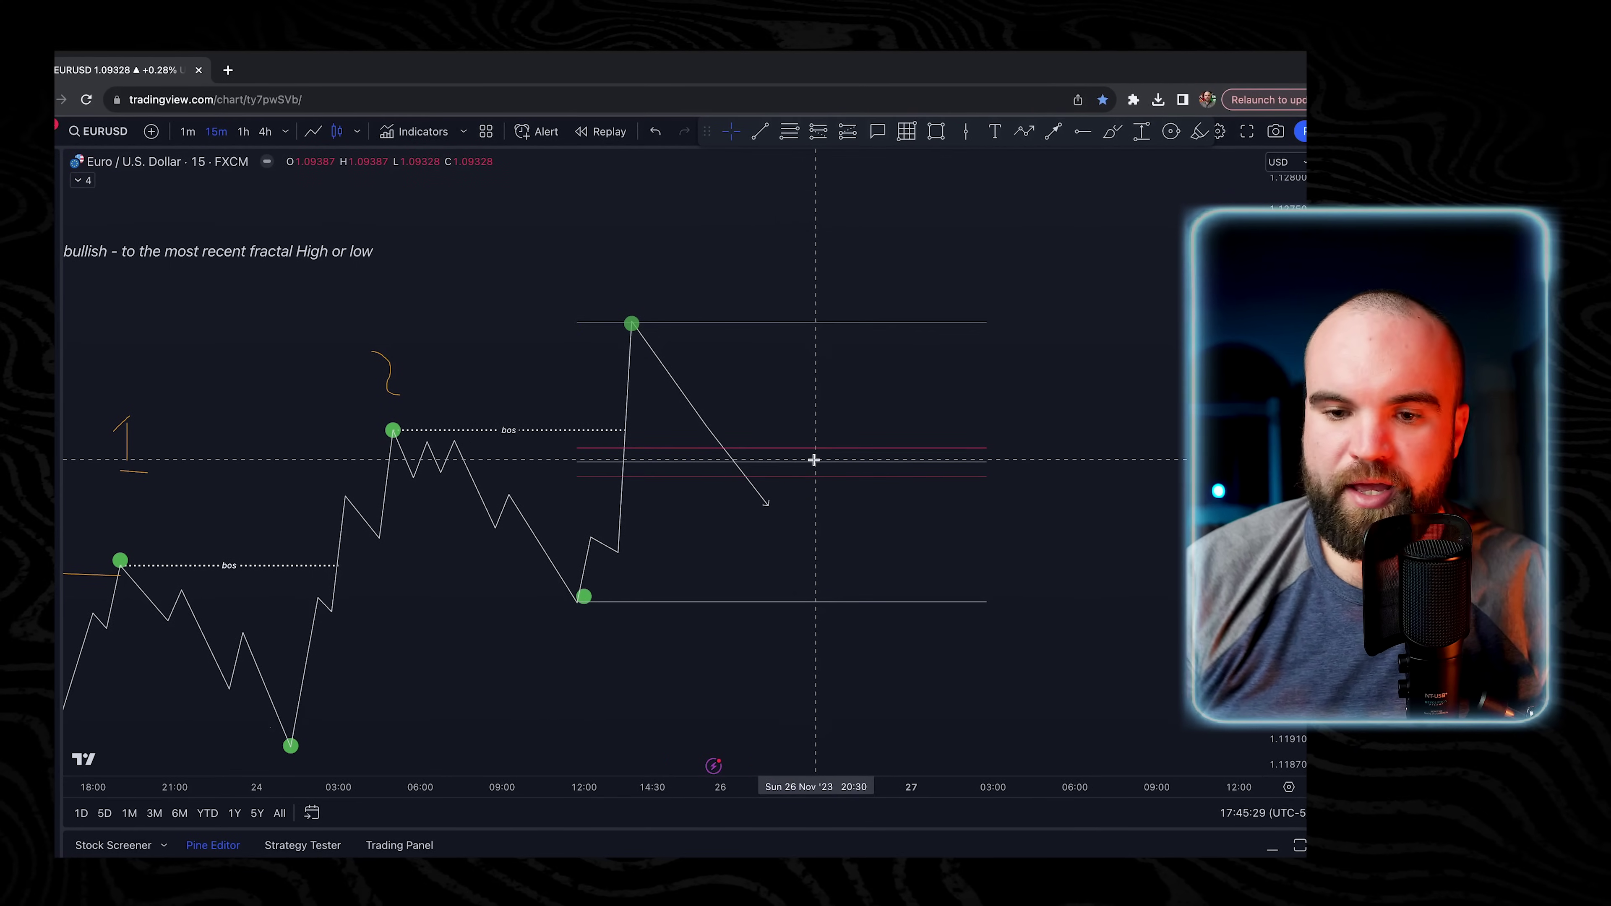
Circle the premium area between the Gann box's high and its middle levels with the brush.
{"action": "left_click", "coordinate": [1107, 132]}
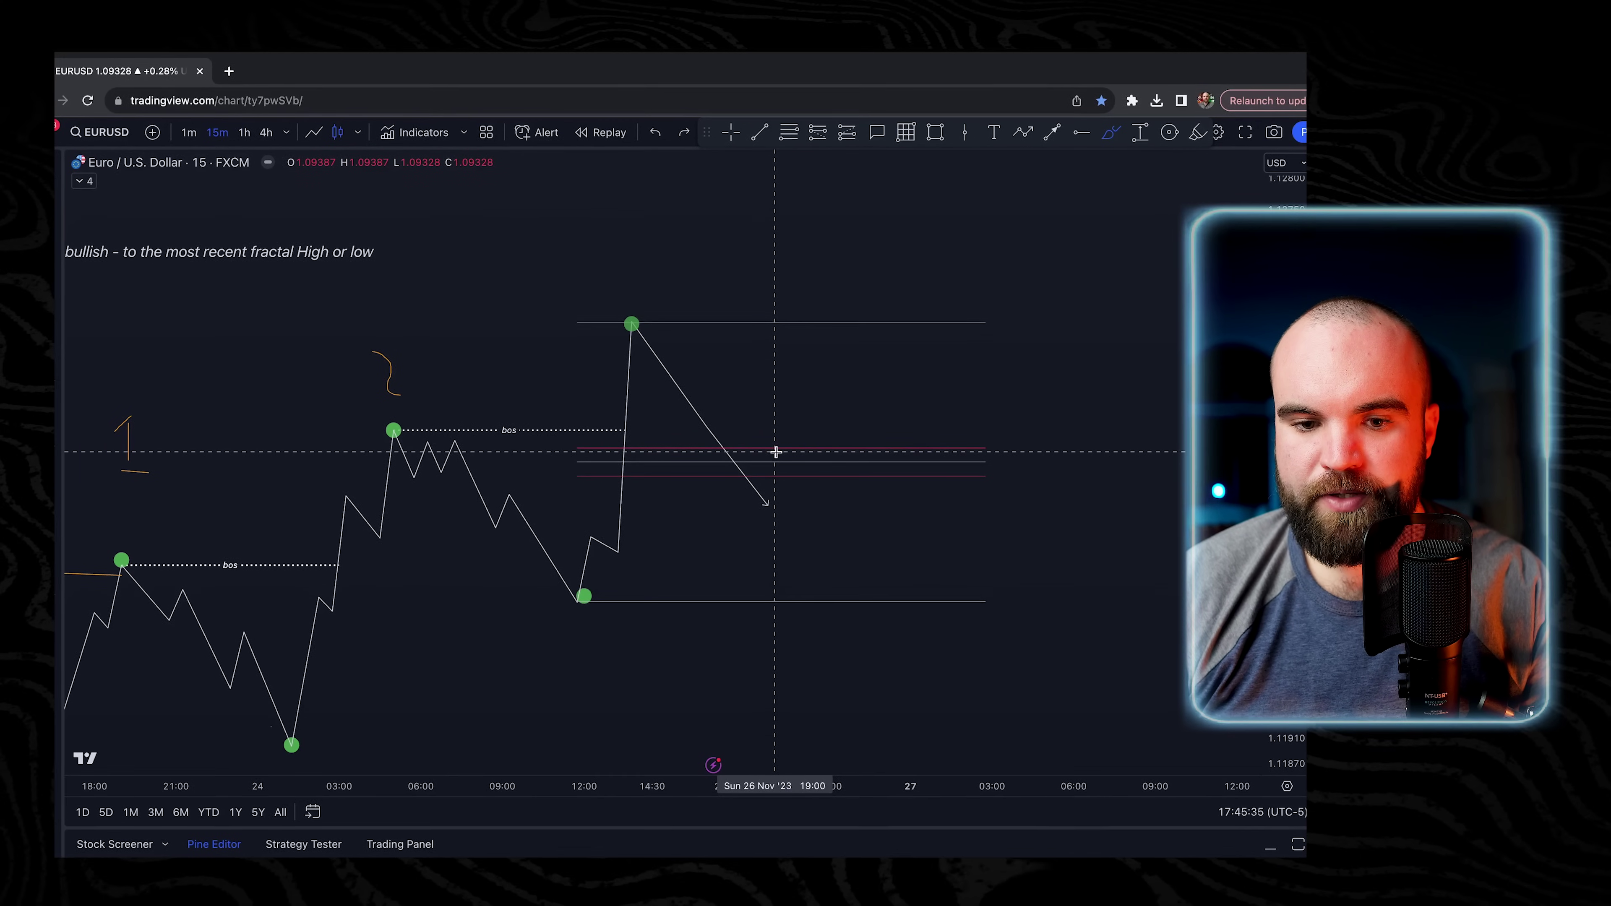
{"action": "mouse_move", "coordinate": [869, 364]}
{"action": "left_mouse_down"}
{"action": "mouse_move", "coordinate": [864, 346]}
{"action": "mouse_move", "coordinate": [744, 381]}
{"action": "mouse_move", "coordinate": [813, 449]}
{"action": "mouse_move", "coordinate": [869, 363]}
{"action": "left_mouse_up"}
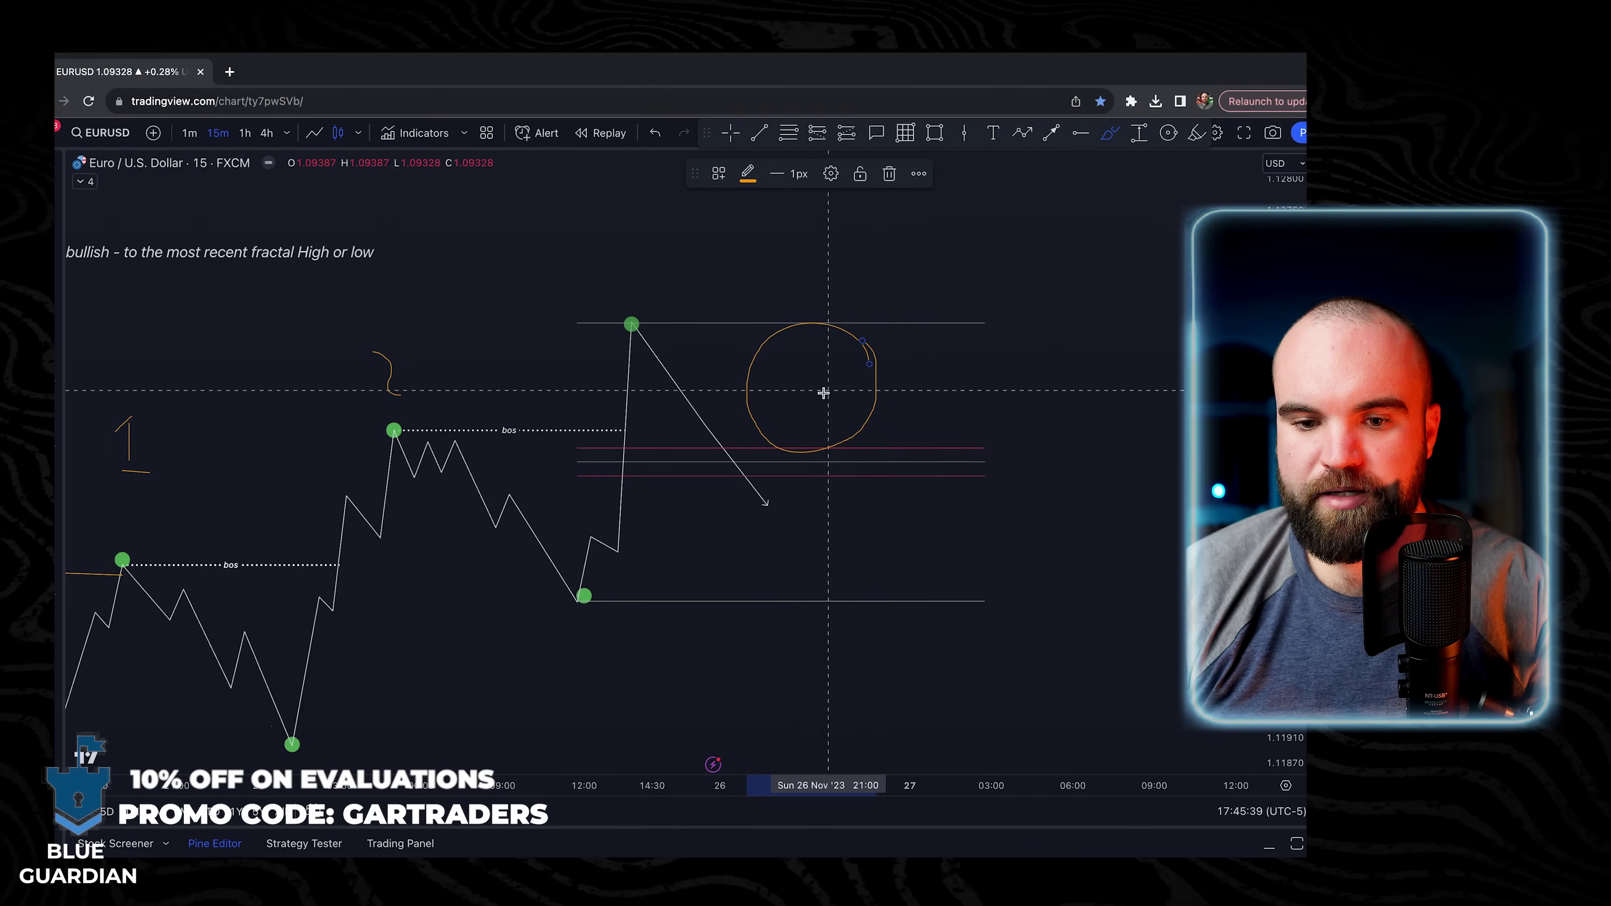
Undo the premium circle, and brush and undo an arrow along the bearish decline between the red swing points.
{"action": "key", "text": "ctrl+z"}
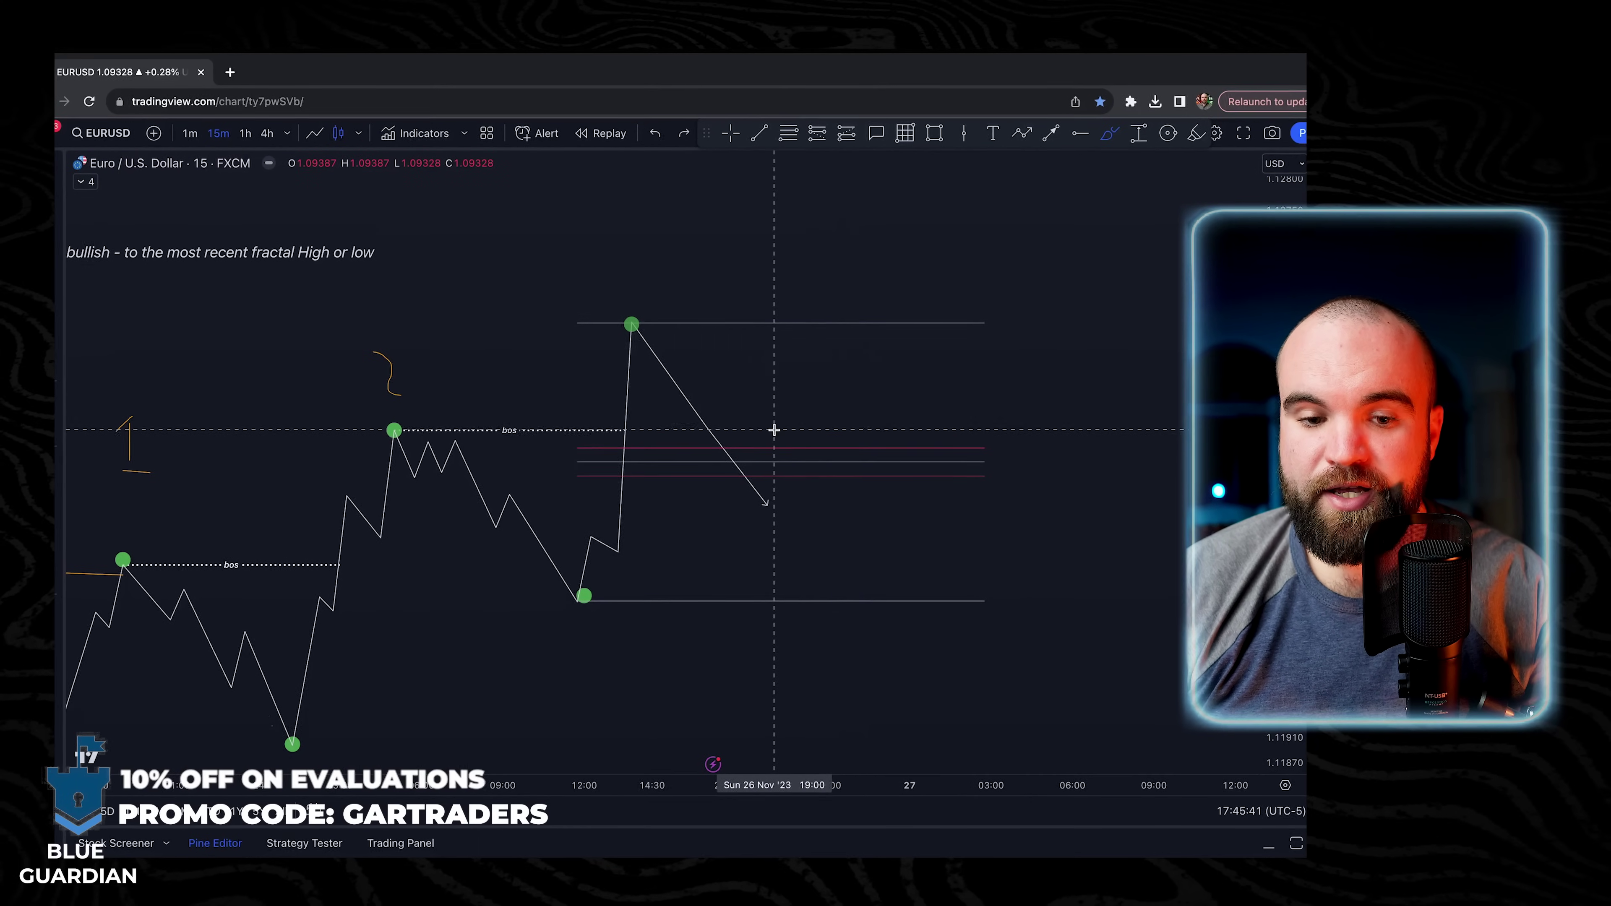
{"action": "scroll", "coordinate": [773, 428], "scroll_direction": "down", "scroll_amount": 4}
{"action": "left_click_drag", "start_coordinate": [481, 366], "coordinate": [589, 491]}
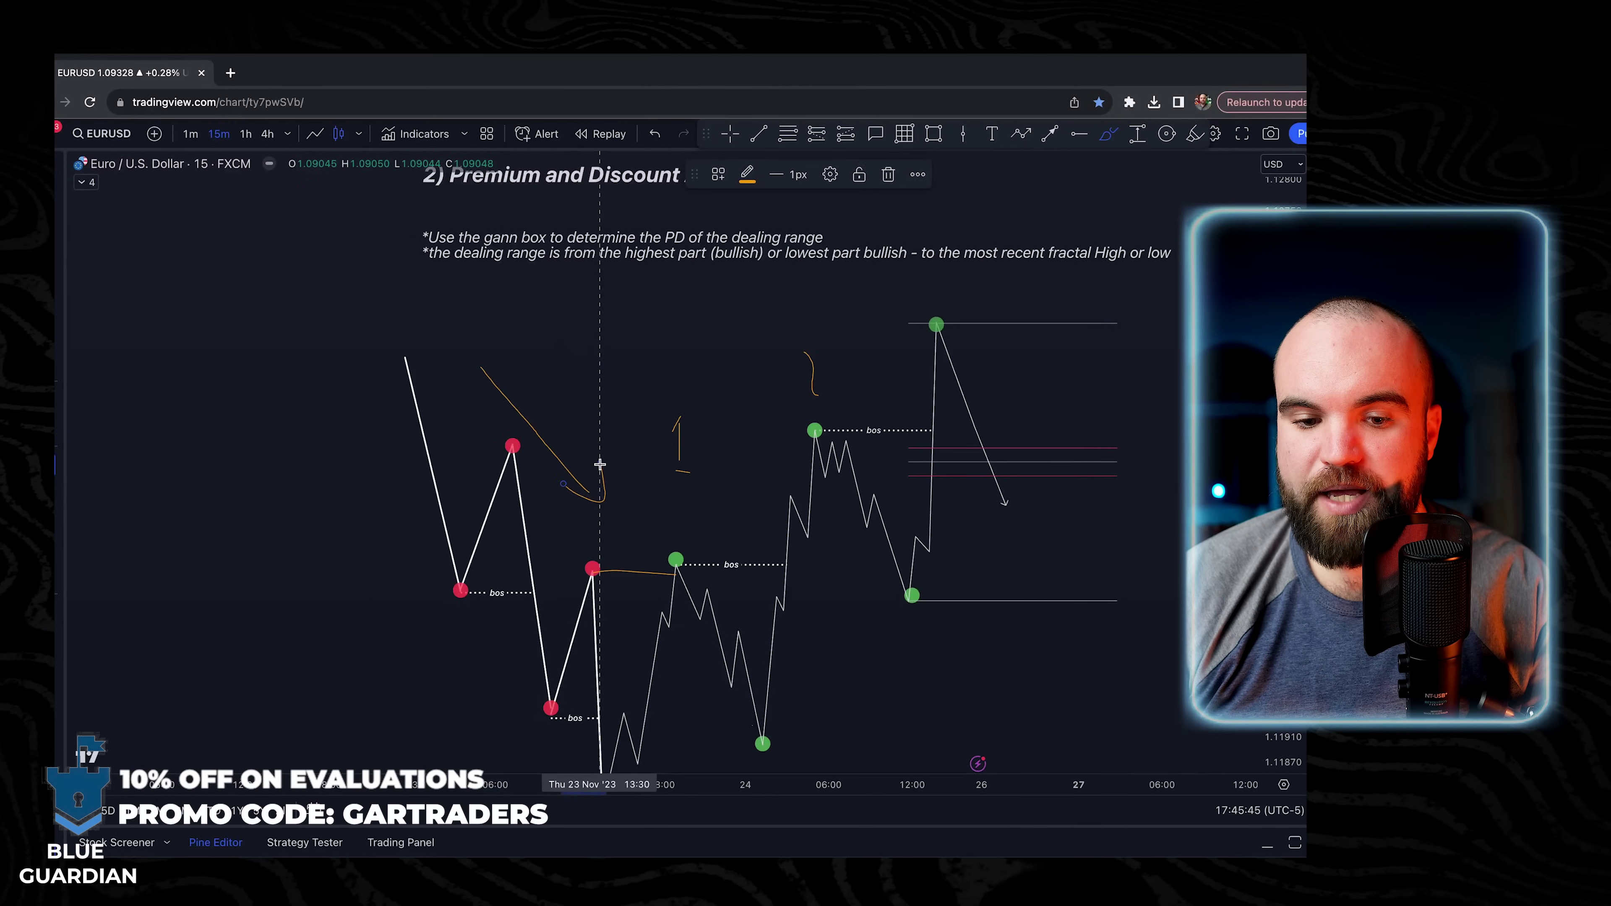
{"action": "key", "text": "ctrl+z"}
{"action": "scroll", "coordinate": [1156, 241], "scroll_direction": "up", "scroll_amount": 3}
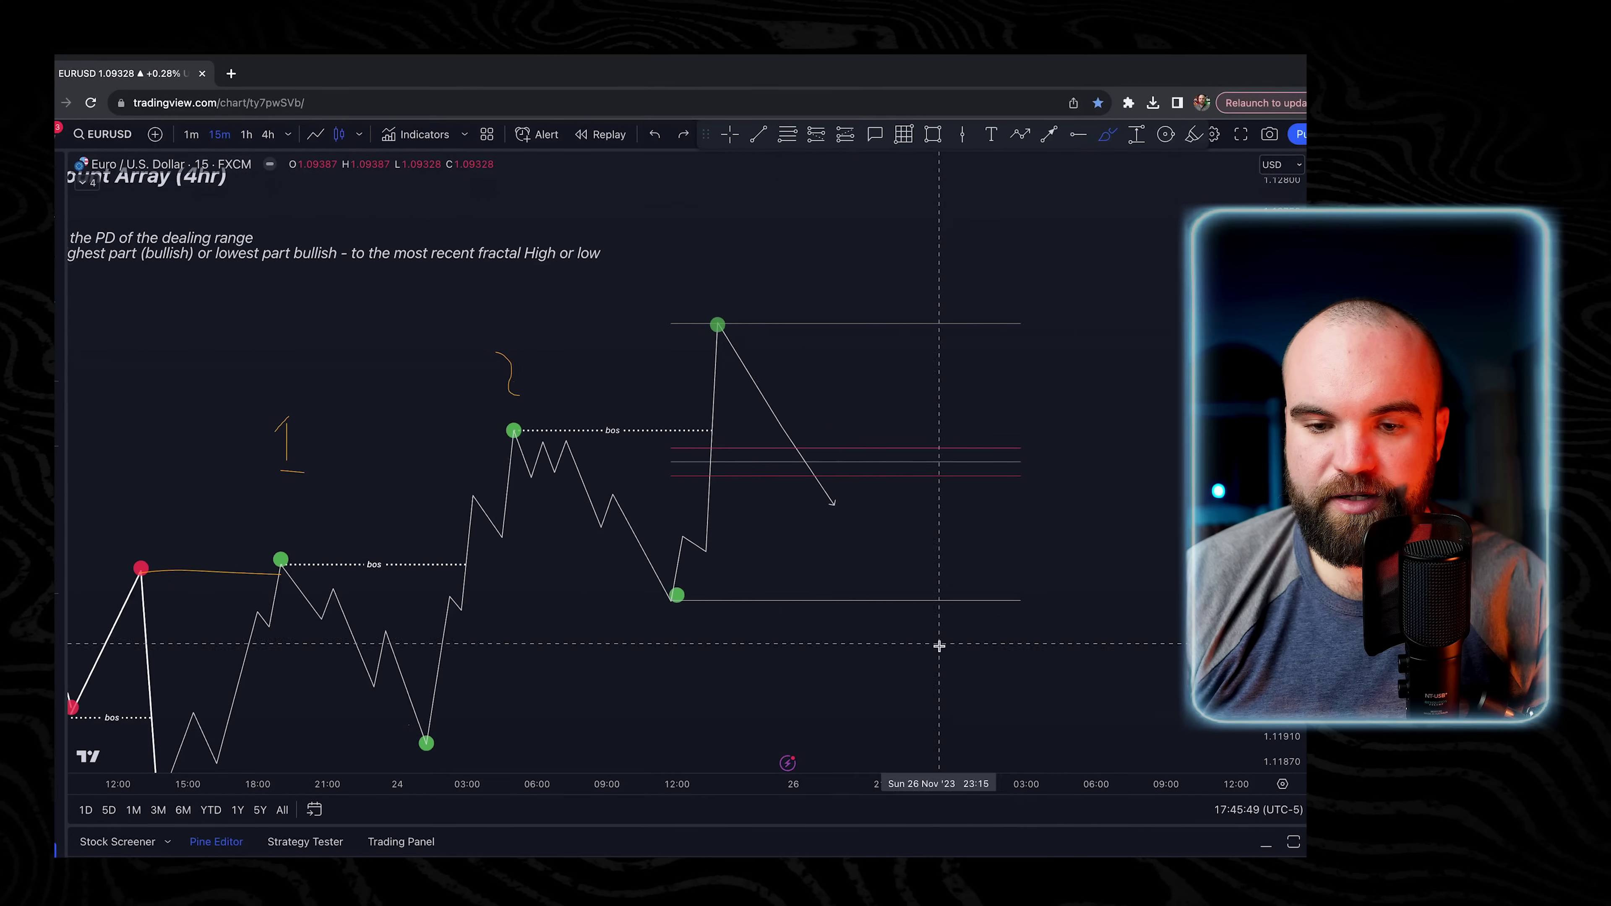
Shorten the decline arrow from the latest high so its tip ends at the Gann box's upper red level.
{"action": "left_click", "coordinate": [729, 134]}
{"action": "left_click", "coordinate": [834, 506]}
{"action": "left_click_drag", "start_coordinate": [834, 506], "coordinate": [799, 448]}
{"action": "left_click", "coordinate": [822, 483]}
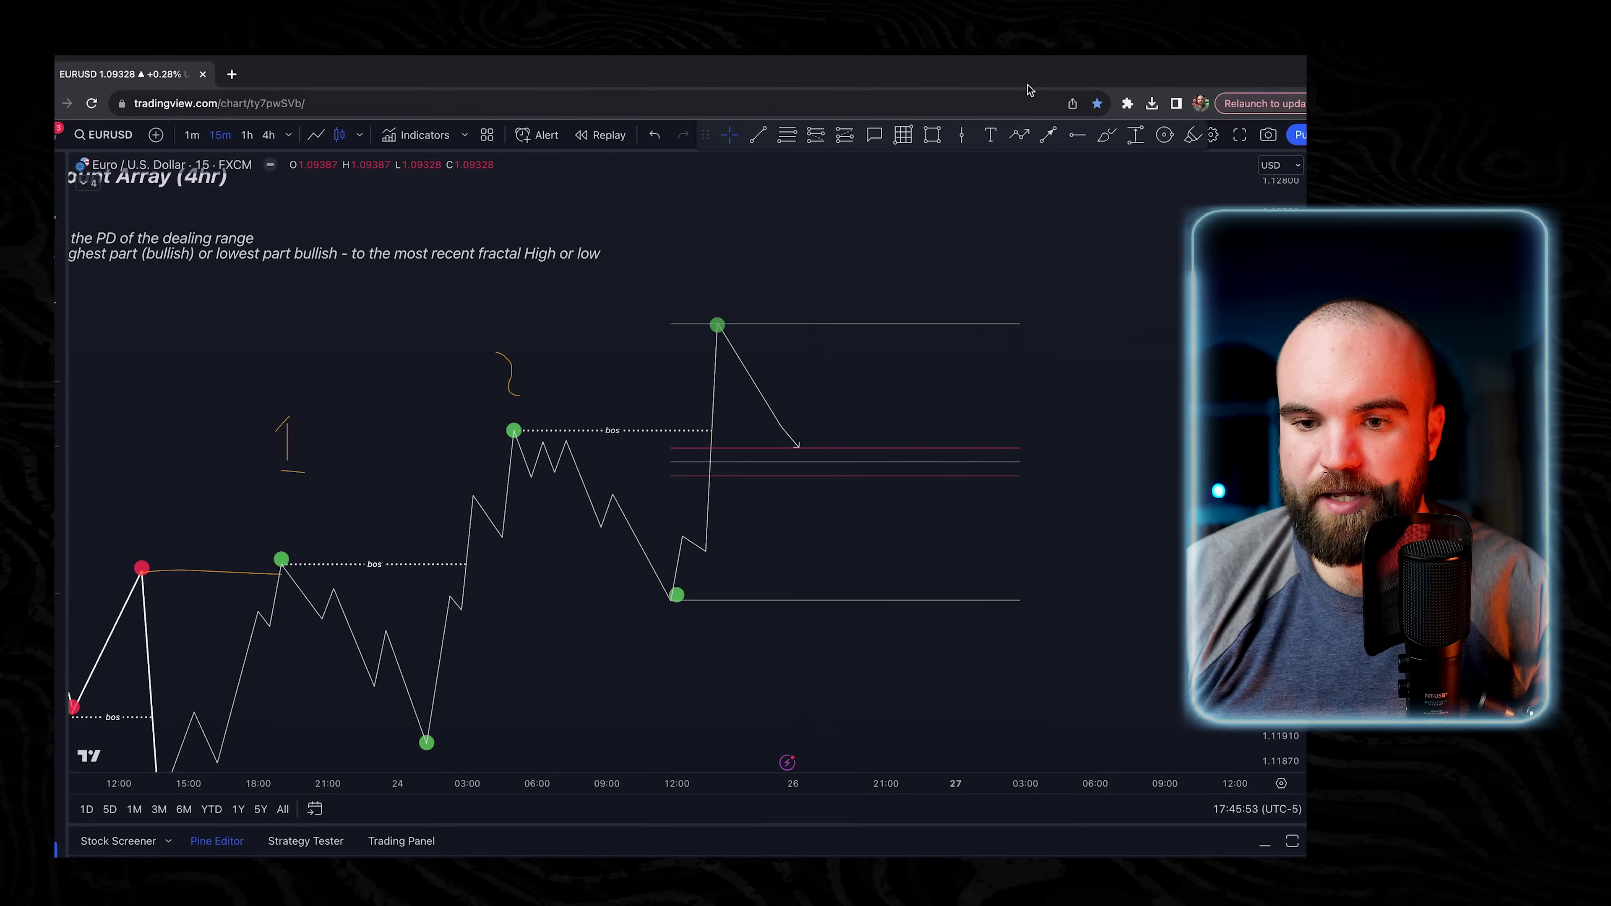
Brush an upward arrow beside the latest rise, undo it and brush it again.
{"action": "left_click", "coordinate": [1107, 135]}
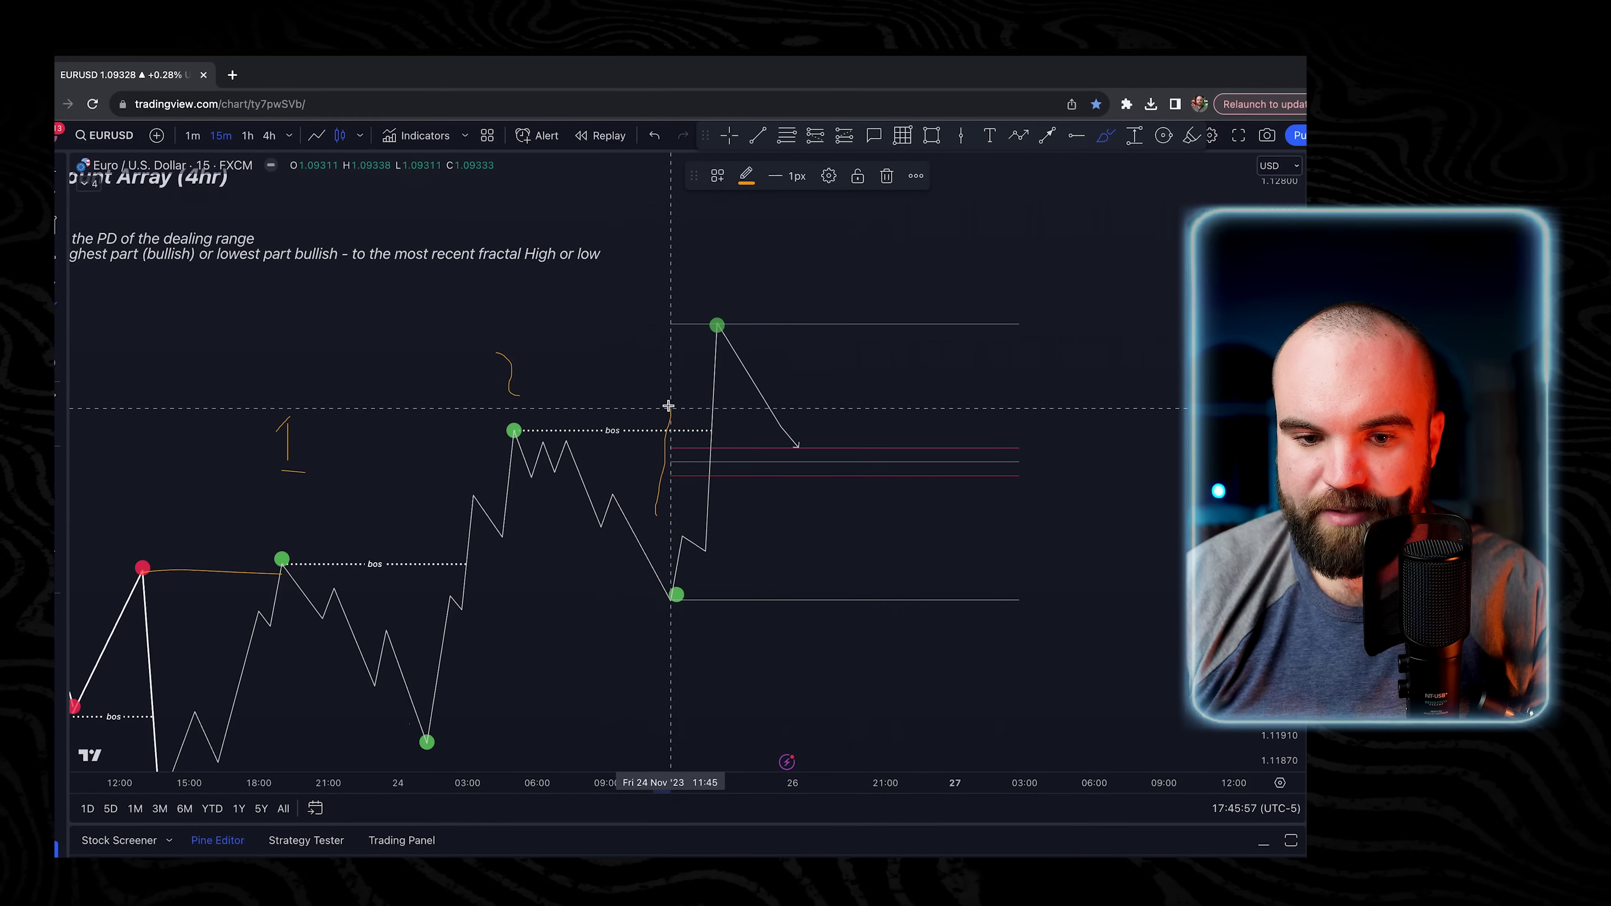
{"action": "left_click_drag", "start_coordinate": [668, 406], "coordinate": [673, 359]}
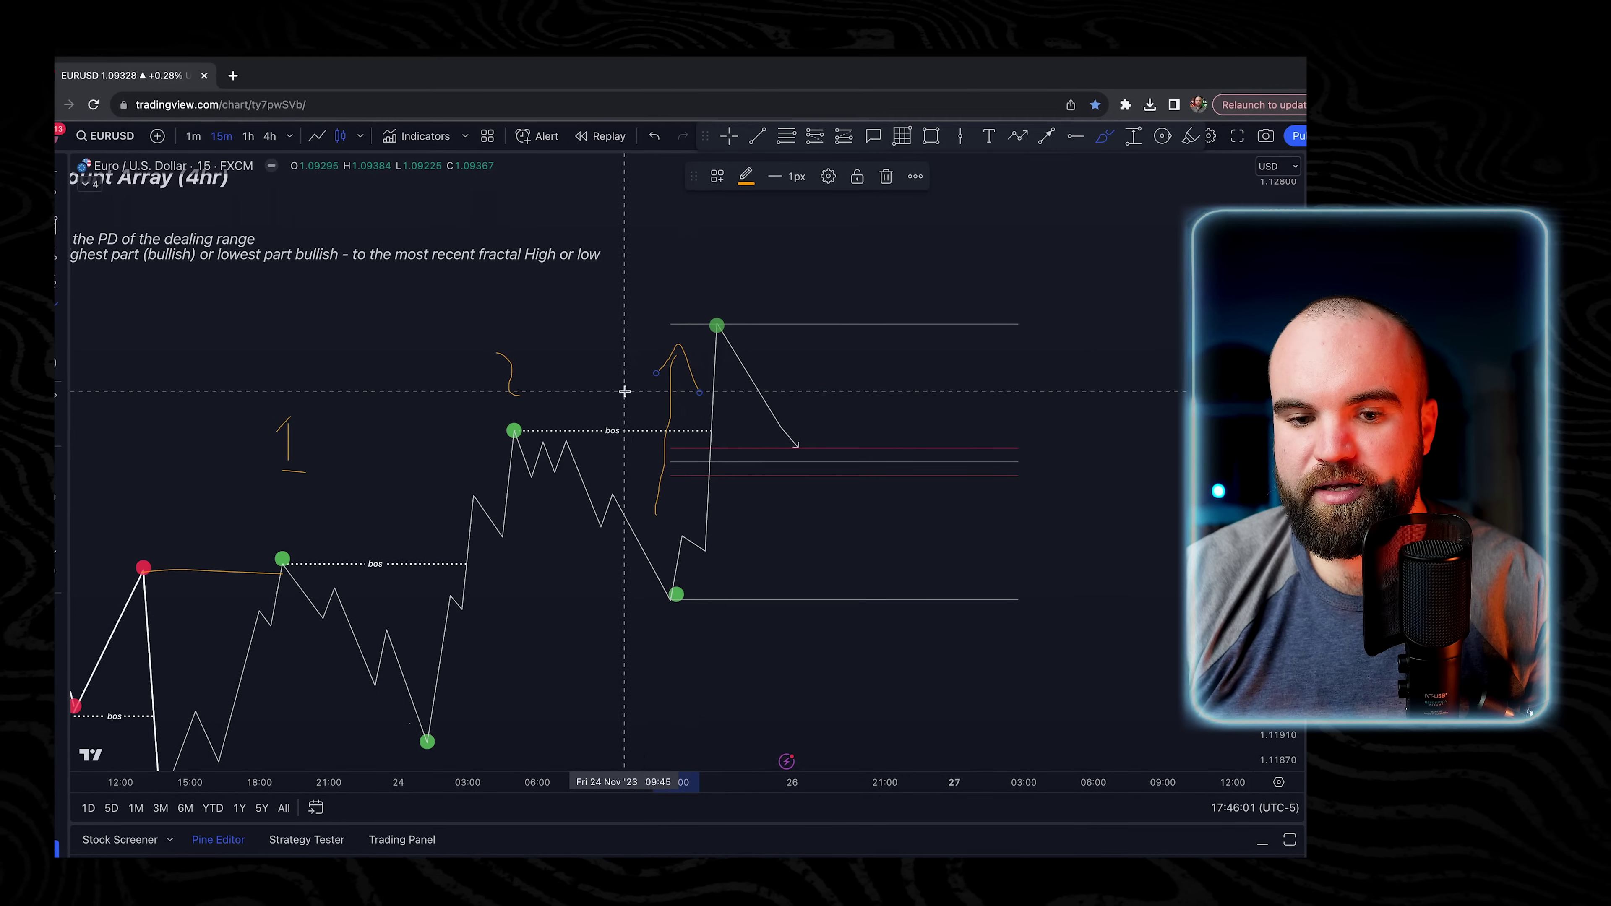
{"action": "key", "text": "ctrl+z"}
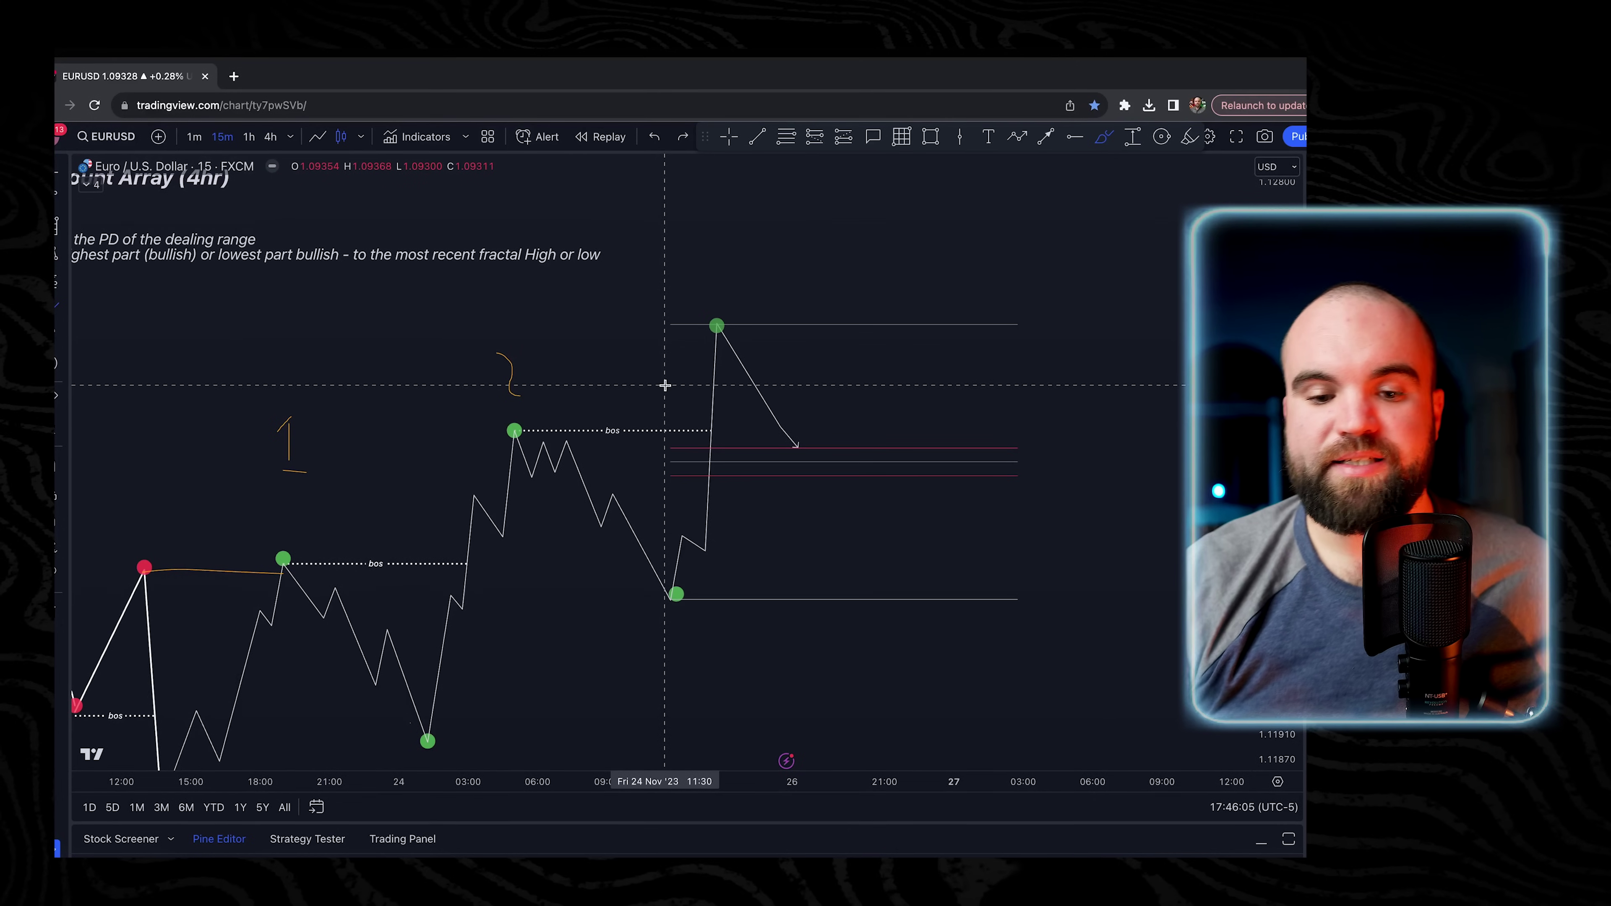
{"action": "left_click_drag", "start_coordinate": [654, 501], "coordinate": [676, 392]}
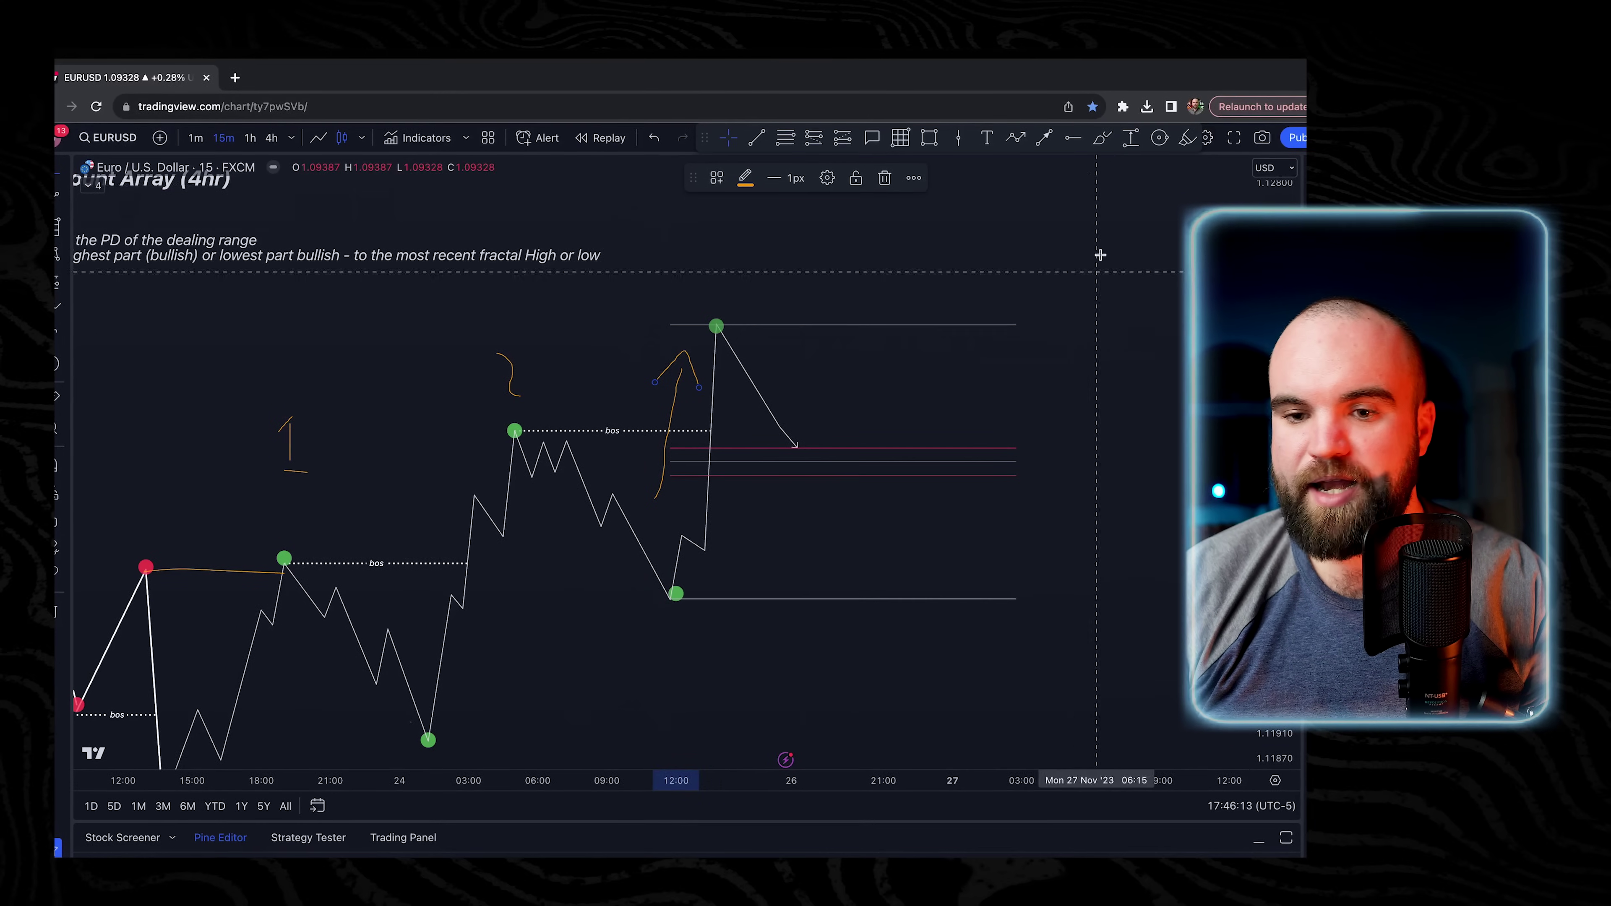
Circle the premium area beside the shortened decline arrow and brush a rising arrow between the last two green lows.
{"action": "left_click", "coordinate": [1101, 137]}
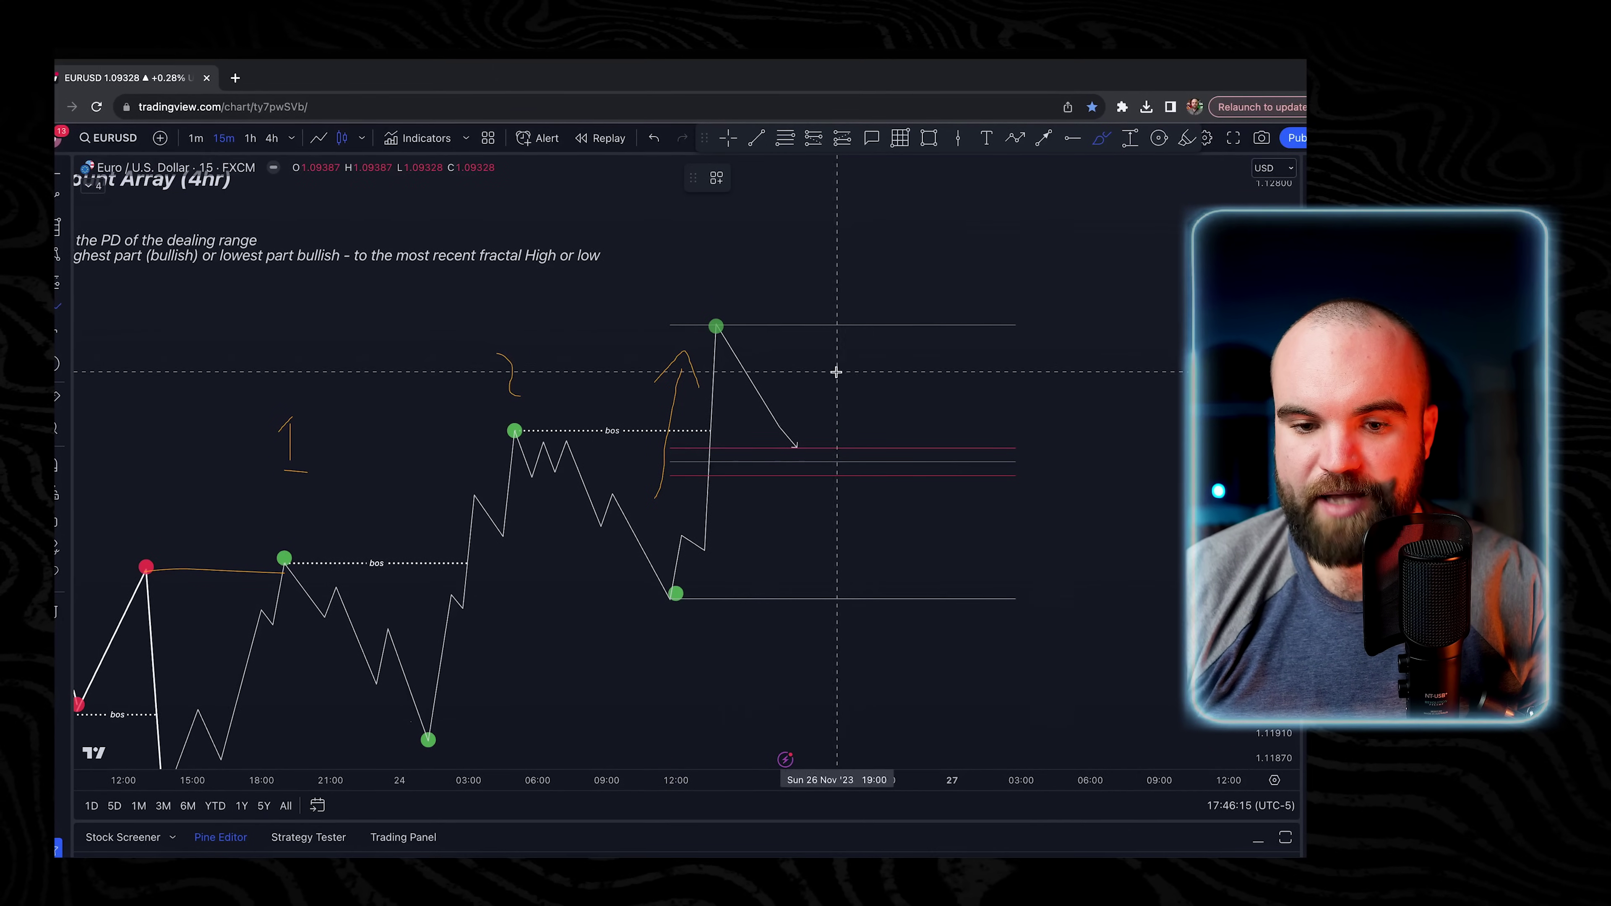
{"action": "left_click_drag", "start_coordinate": [859, 360], "coordinate": [850, 344]}
{"action": "left_click_drag", "start_coordinate": [820, 433], "coordinate": [850, 357]}
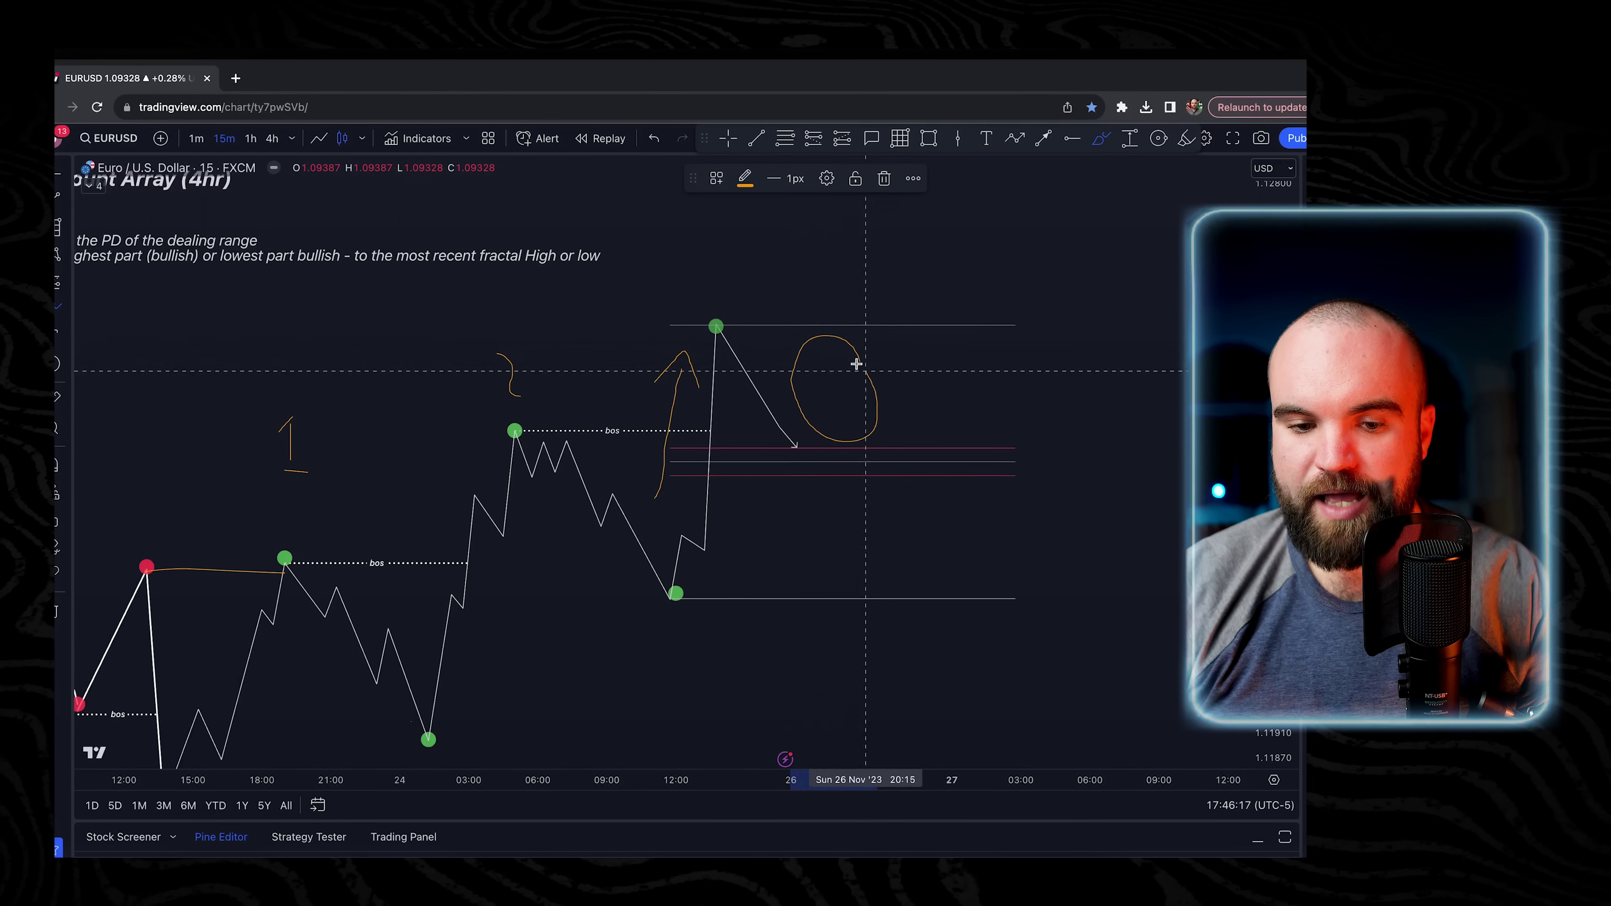
{"action": "mouse_move", "coordinate": [469, 739]}
{"action": "left_mouse_down"}
{"action": "mouse_move", "coordinate": [686, 614]}
{"action": "mouse_move", "coordinate": [695, 634]}
{"action": "left_mouse_up"}
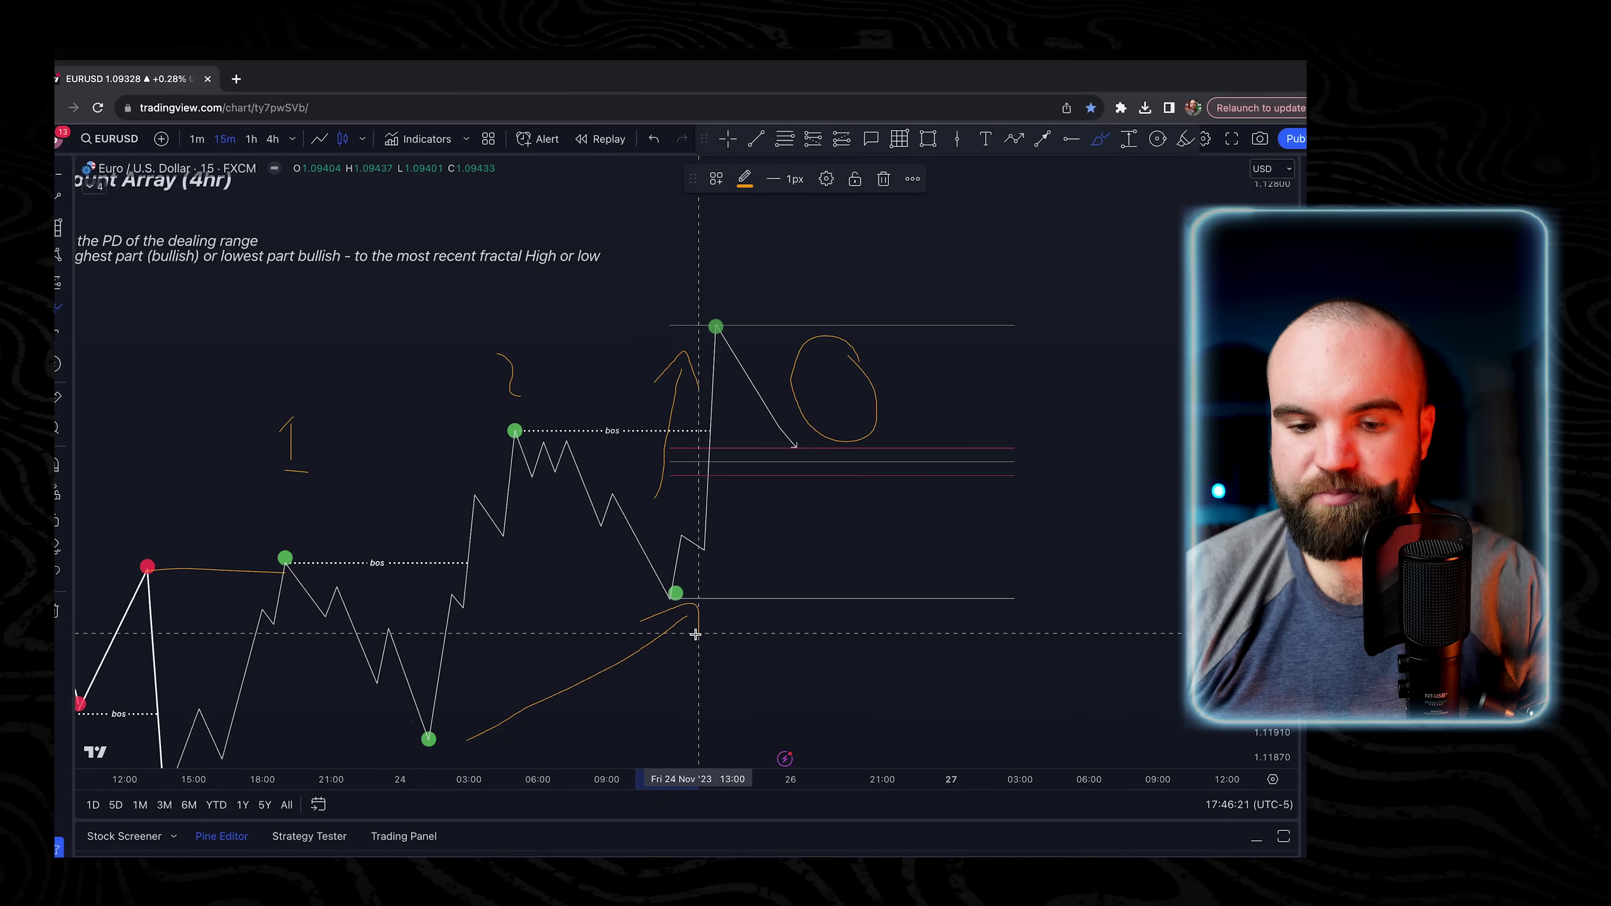
Brush circles around the handwritten 1 and 2 and go over the premium circle again.
{"action": "mouse_move", "coordinate": [347, 426]}
{"action": "left_mouse_down"}
{"action": "mouse_move", "coordinate": [289, 403]}
{"action": "mouse_move", "coordinate": [423, 488]}
{"action": "left_mouse_up"}
{"action": "mouse_move", "coordinate": [550, 395]}
{"action": "left_mouse_down"}
{"action": "mouse_move", "coordinate": [486, 387]}
{"action": "mouse_move", "coordinate": [533, 368]}
{"action": "left_mouse_up"}
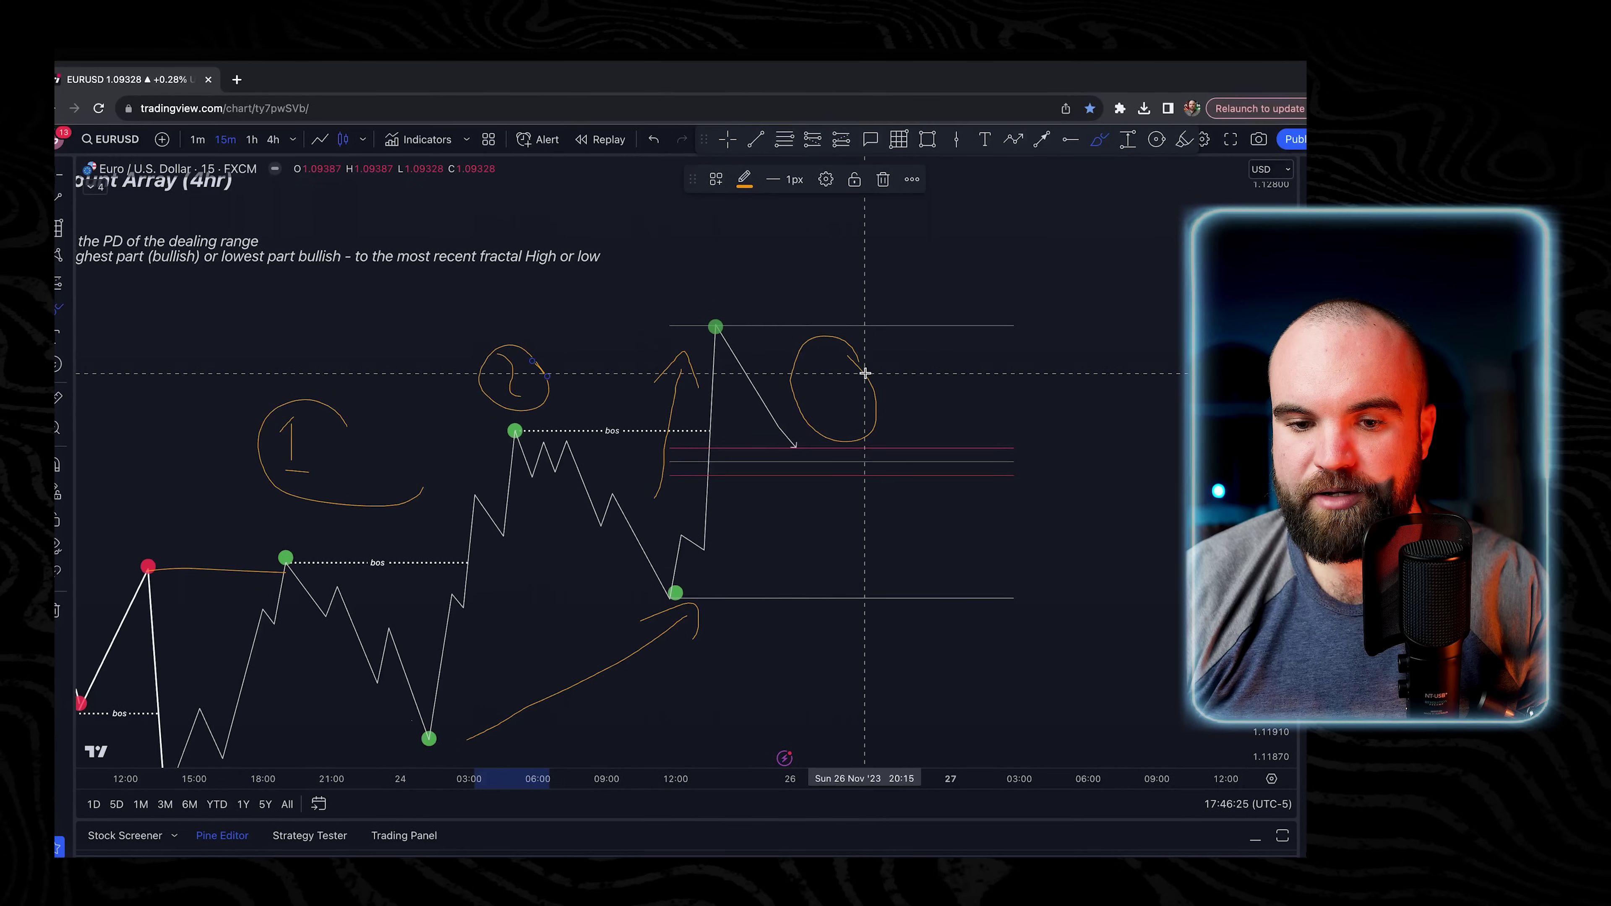
{"action": "mouse_move", "coordinate": [824, 330]}
{"action": "left_mouse_down"}
{"action": "mouse_move", "coordinate": [799, 438]}
{"action": "mouse_move", "coordinate": [843, 350]}
{"action": "left_mouse_up"}
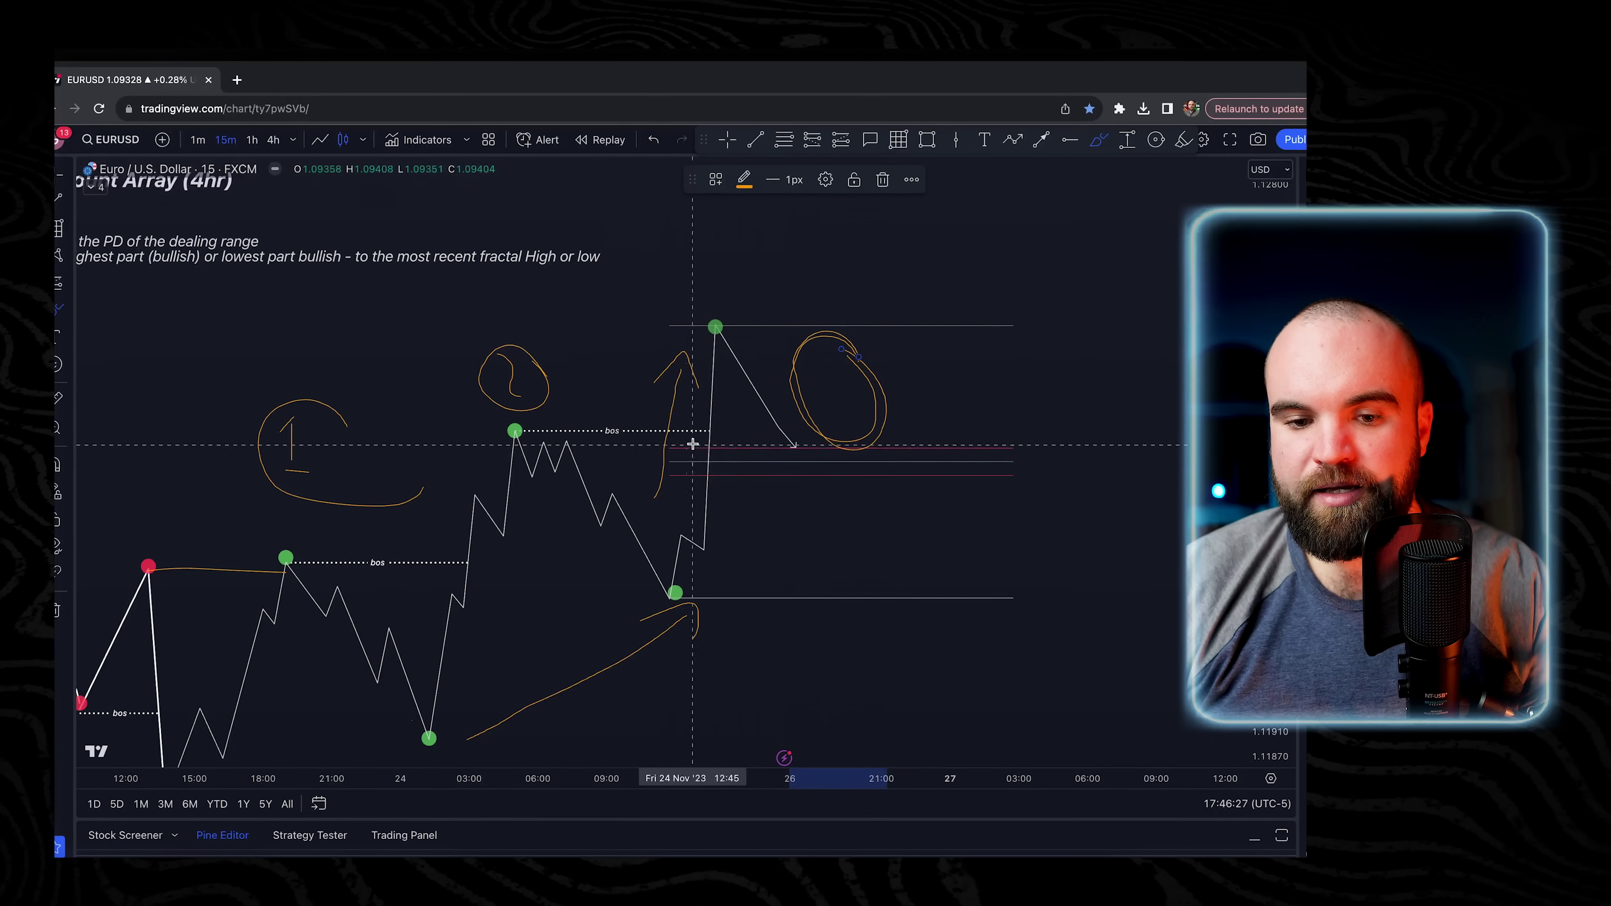
Brush over the upward arrow beside the latest rise, and undo the recent brush strokes and the shortening of the decline arrow.
{"action": "left_click_drag", "start_coordinate": [657, 496], "coordinate": [664, 452]}
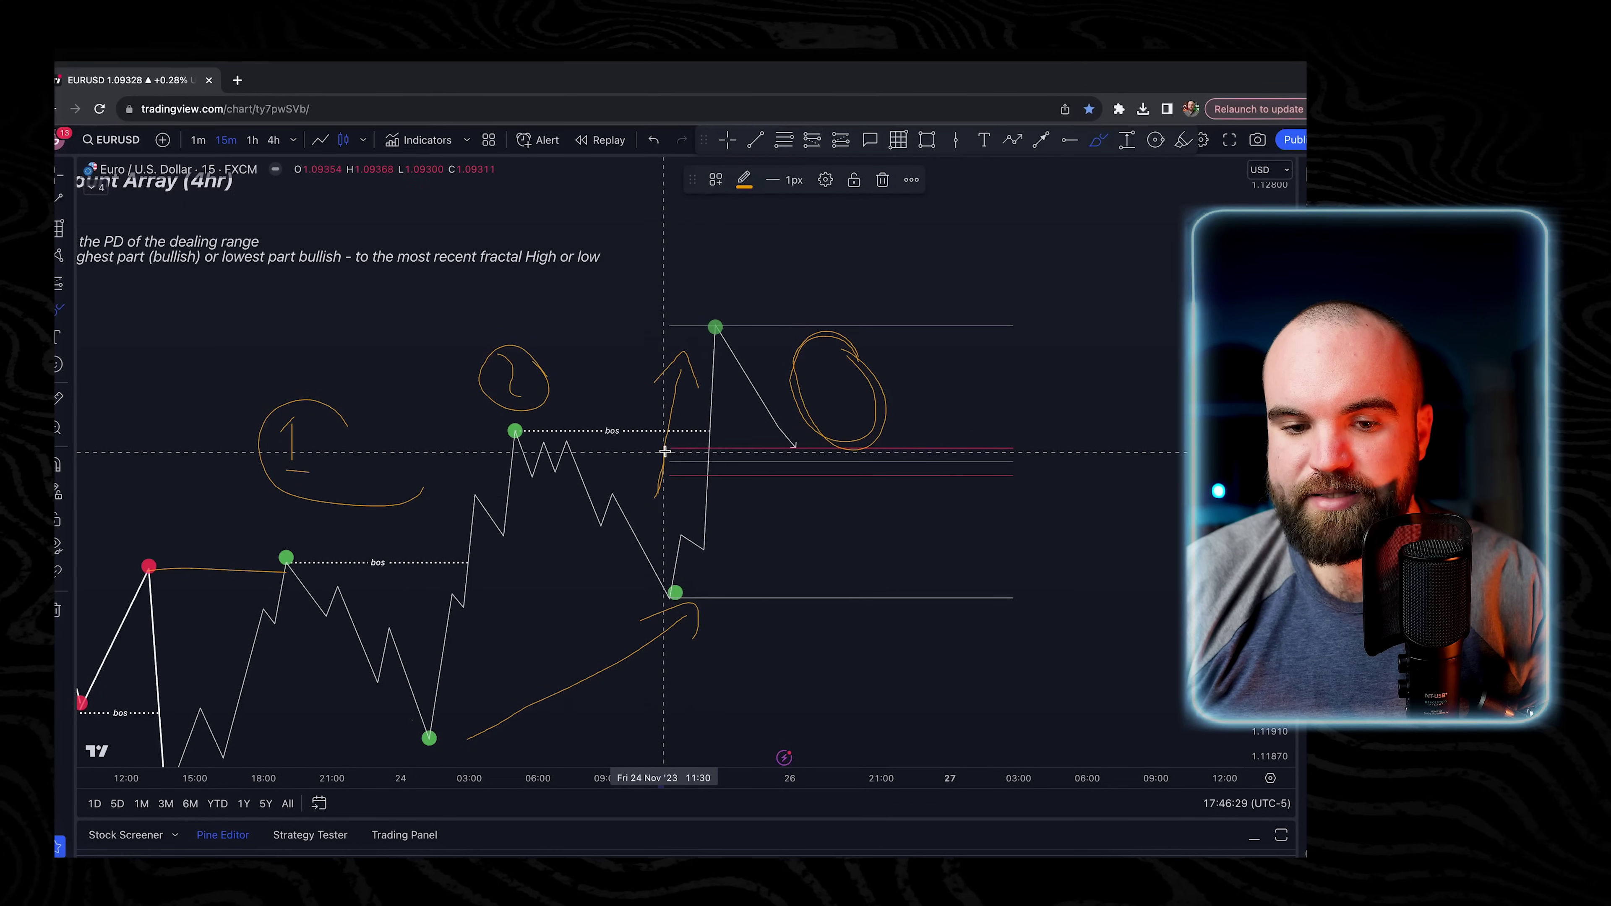
{"action": "mouse_move", "coordinate": [669, 370]}
{"action": "left_mouse_down"}
{"action": "mouse_move", "coordinate": [684, 353]}
{"action": "mouse_move", "coordinate": [708, 406]}
{"action": "left_mouse_up"}
{"action": "key", "text": "ctrl+z"}
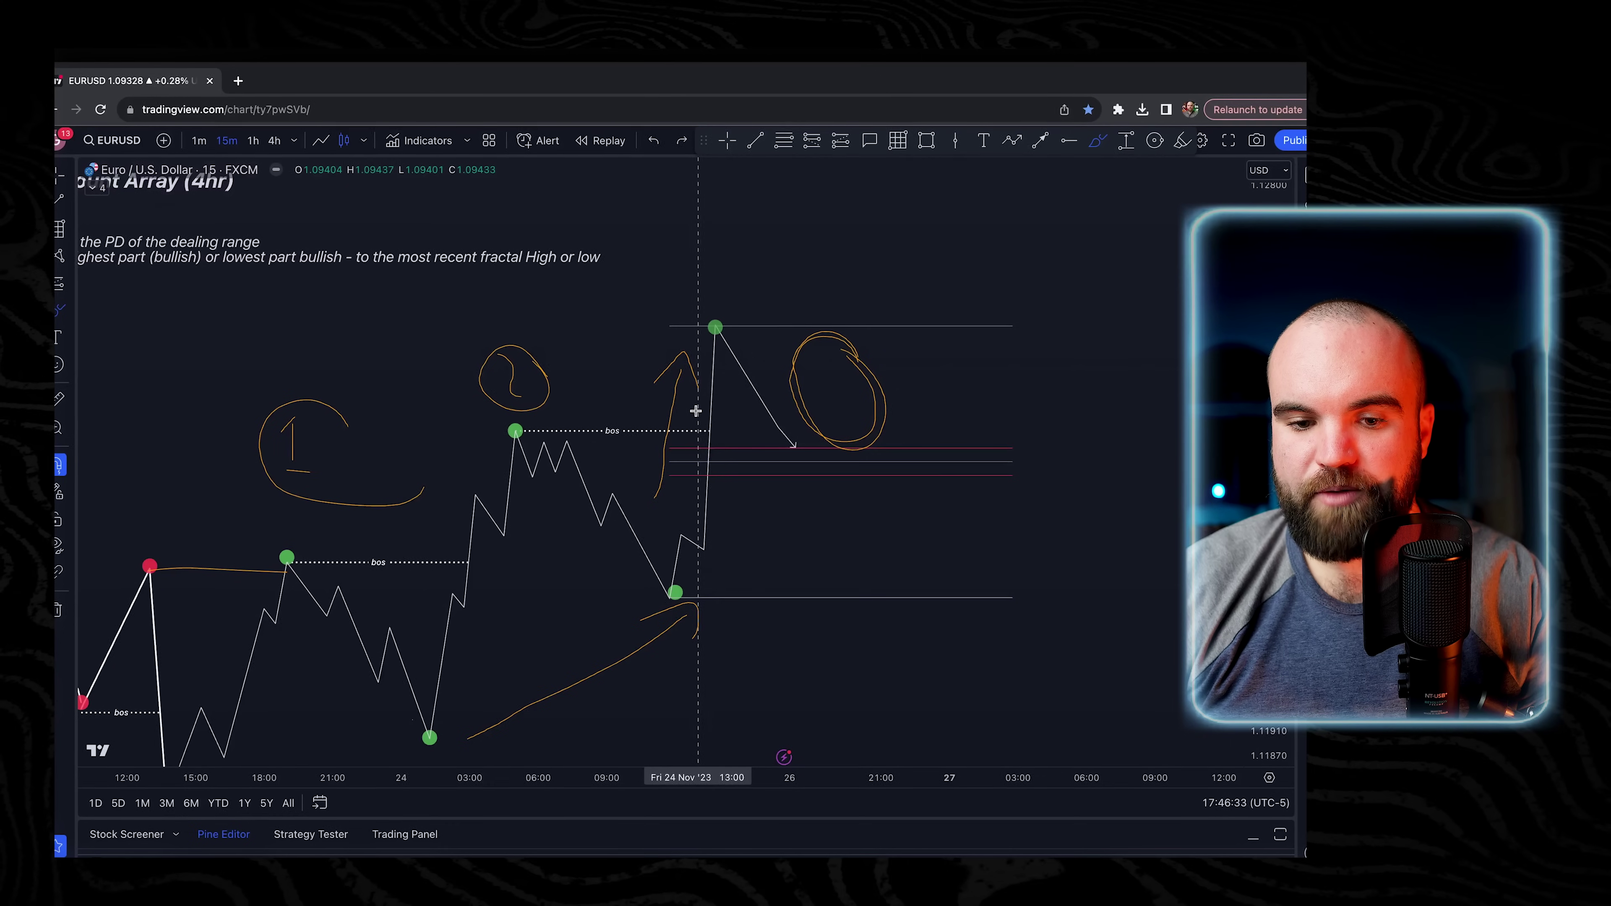
{"action": "key", "text": "ctrl+z"}
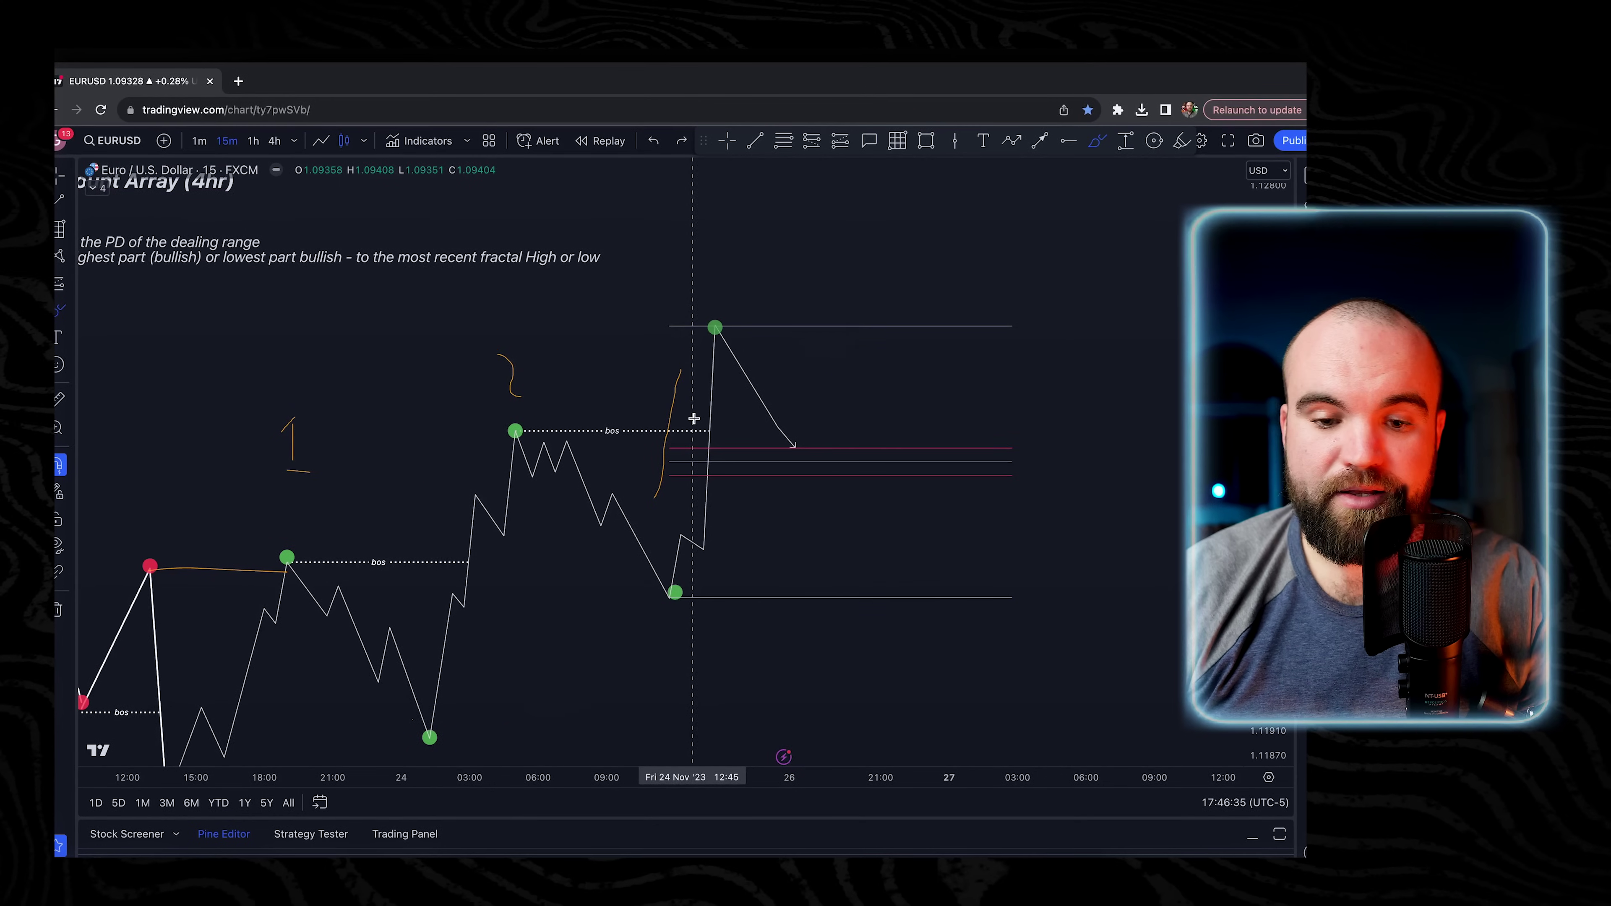
{"action": "key", "text": "ctrl+z"}
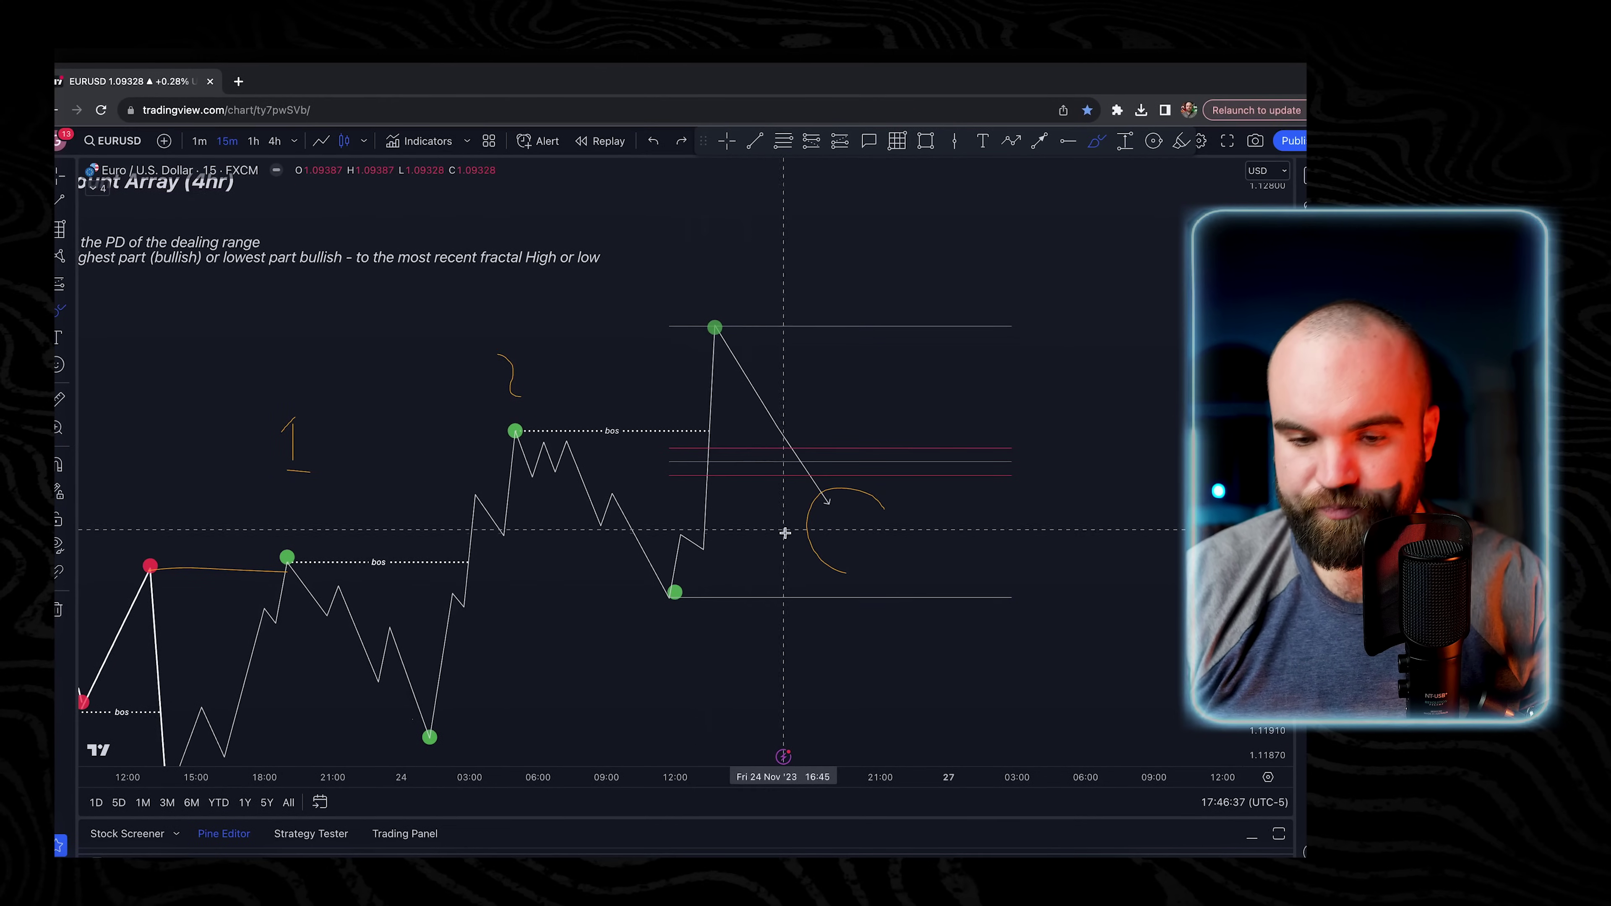
Delete the brushed partial circle in the discount half and the handwritten 2, and select the strokes of the handwritten 1.
{"action": "left_click", "coordinate": [841, 578]}
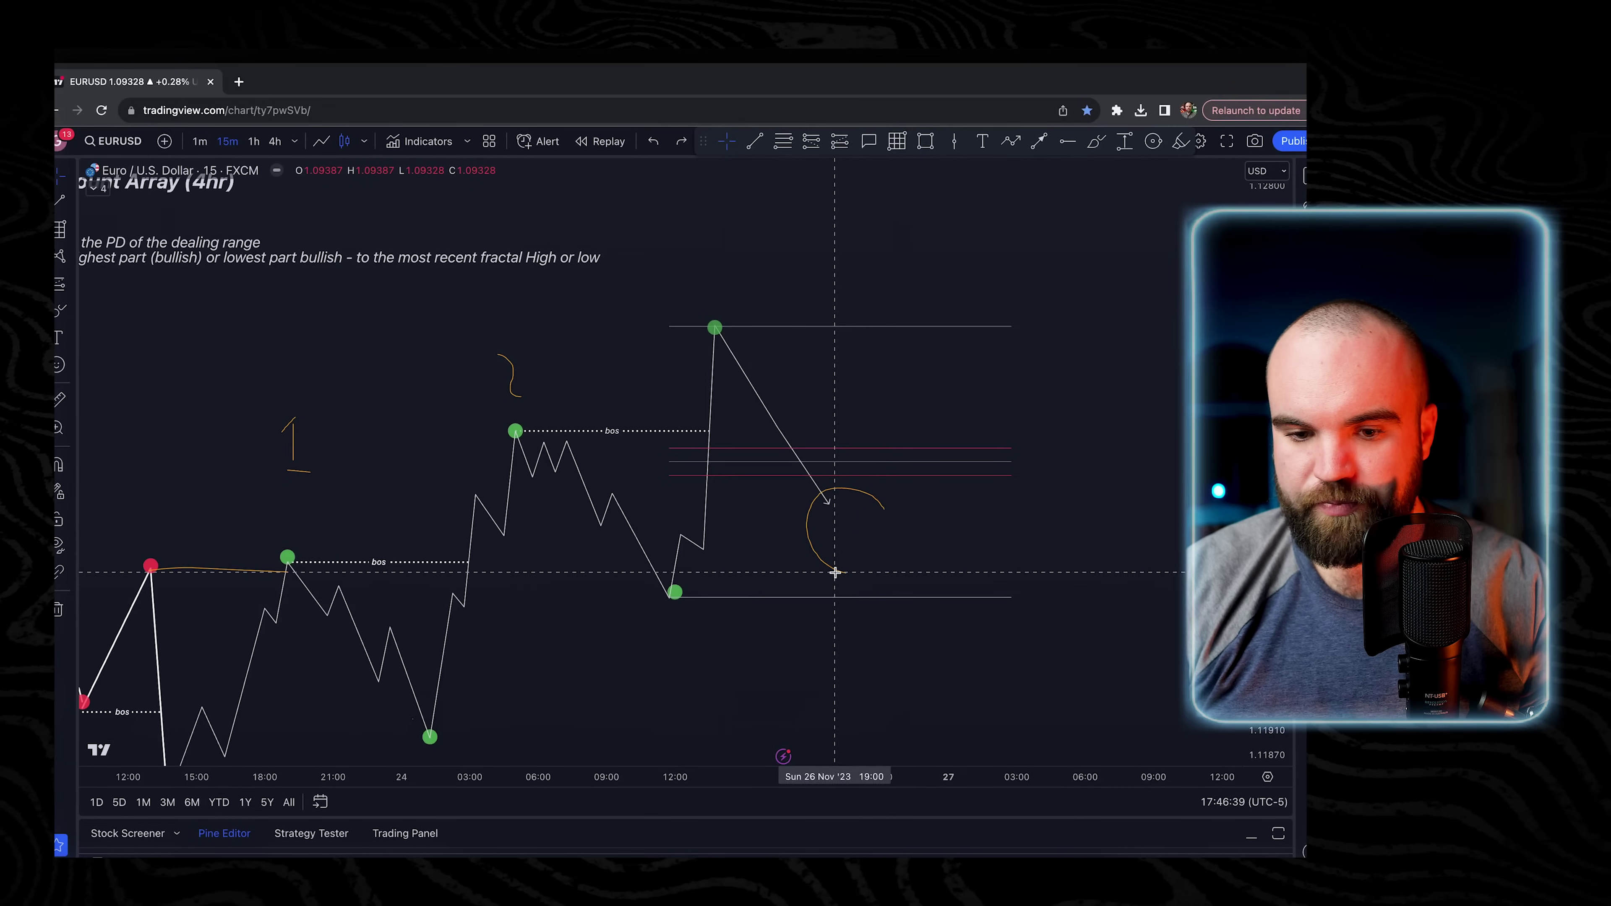
{"action": "key", "text": "Delete"}
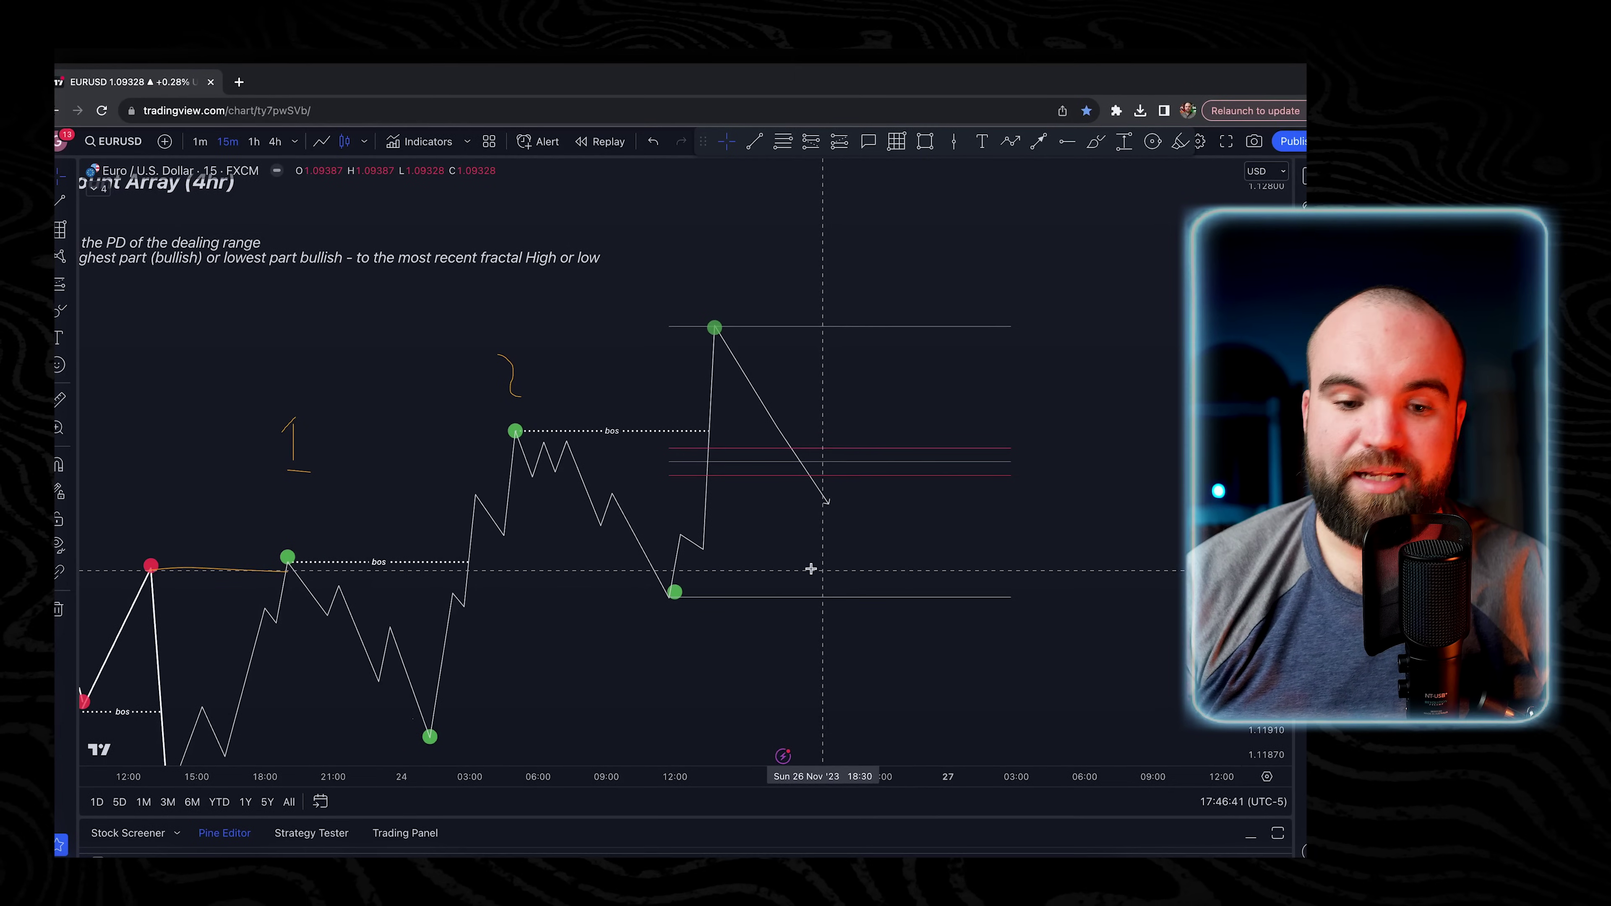
{"action": "left_click_drag", "start_coordinate": [374, 336], "coordinate": [581, 394]}
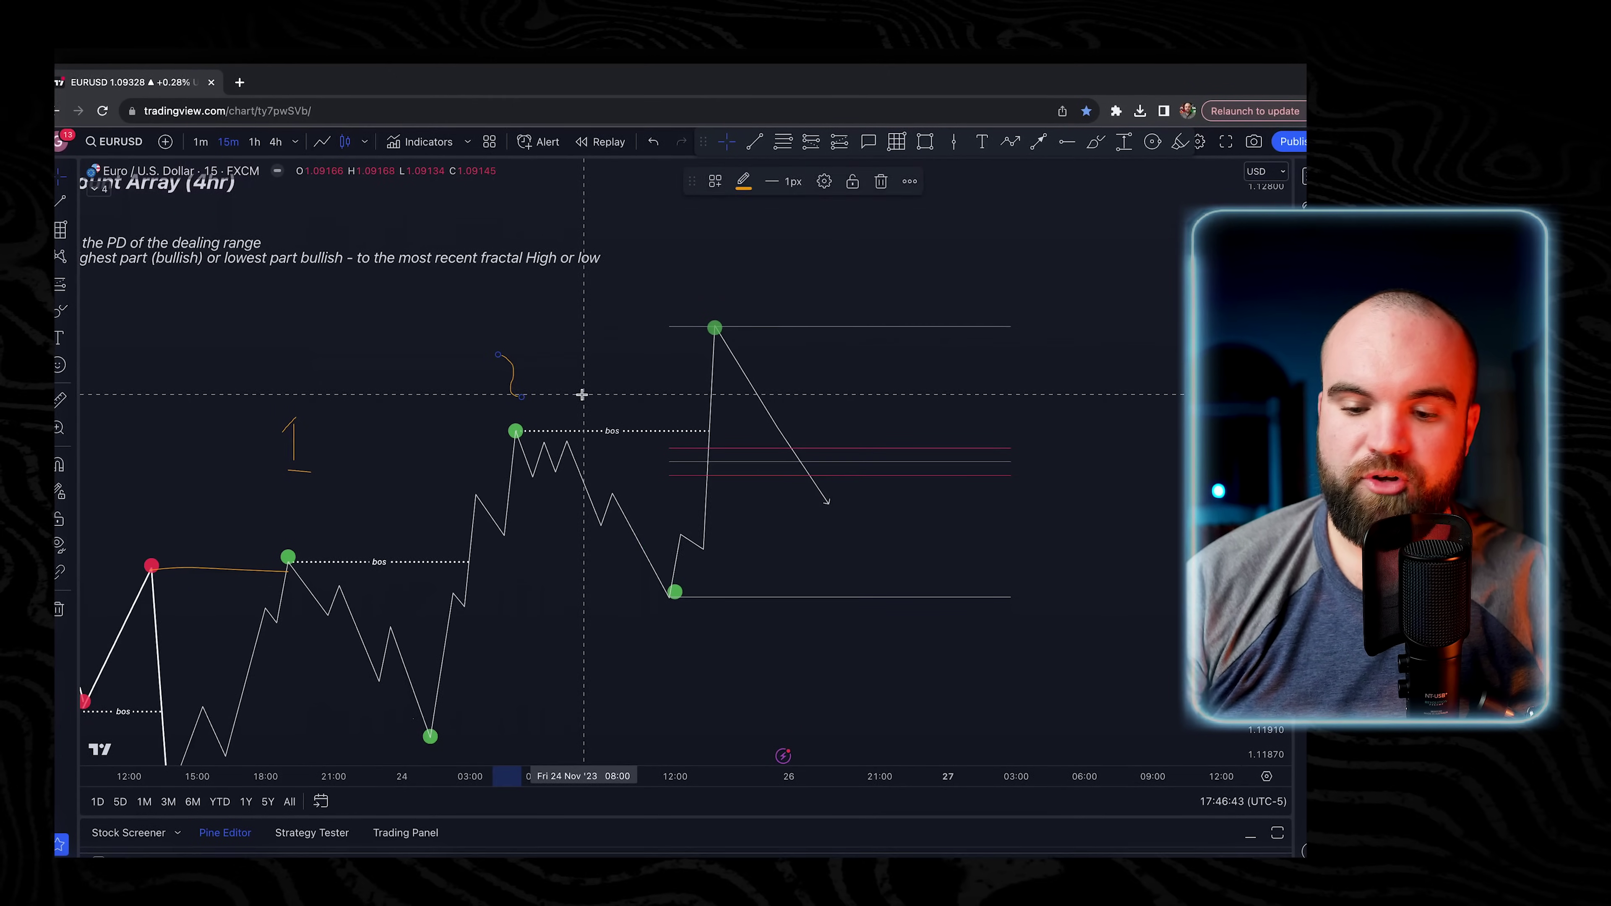
{"action": "key", "text": "Delete"}
{"action": "left_click_drag", "start_coordinate": [381, 393], "coordinate": [639, 371]}
{"action": "left_click_drag", "start_coordinate": [498, 348], "coordinate": [602, 458]}
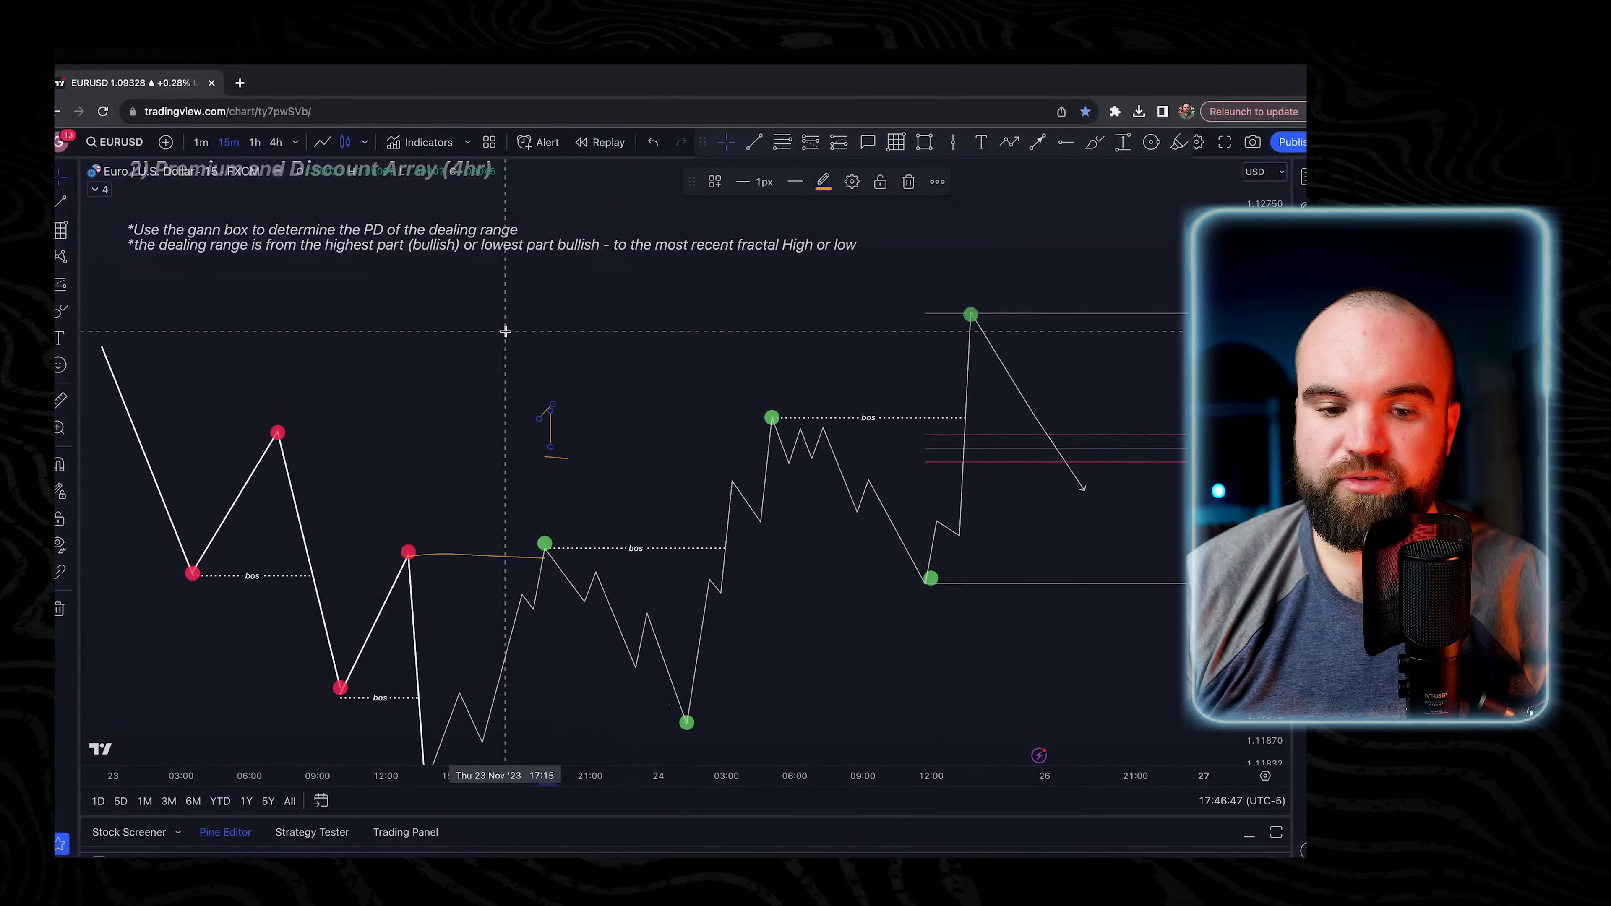
{"action": "left_click_drag", "start_coordinate": [504, 324], "coordinate": [602, 473]}
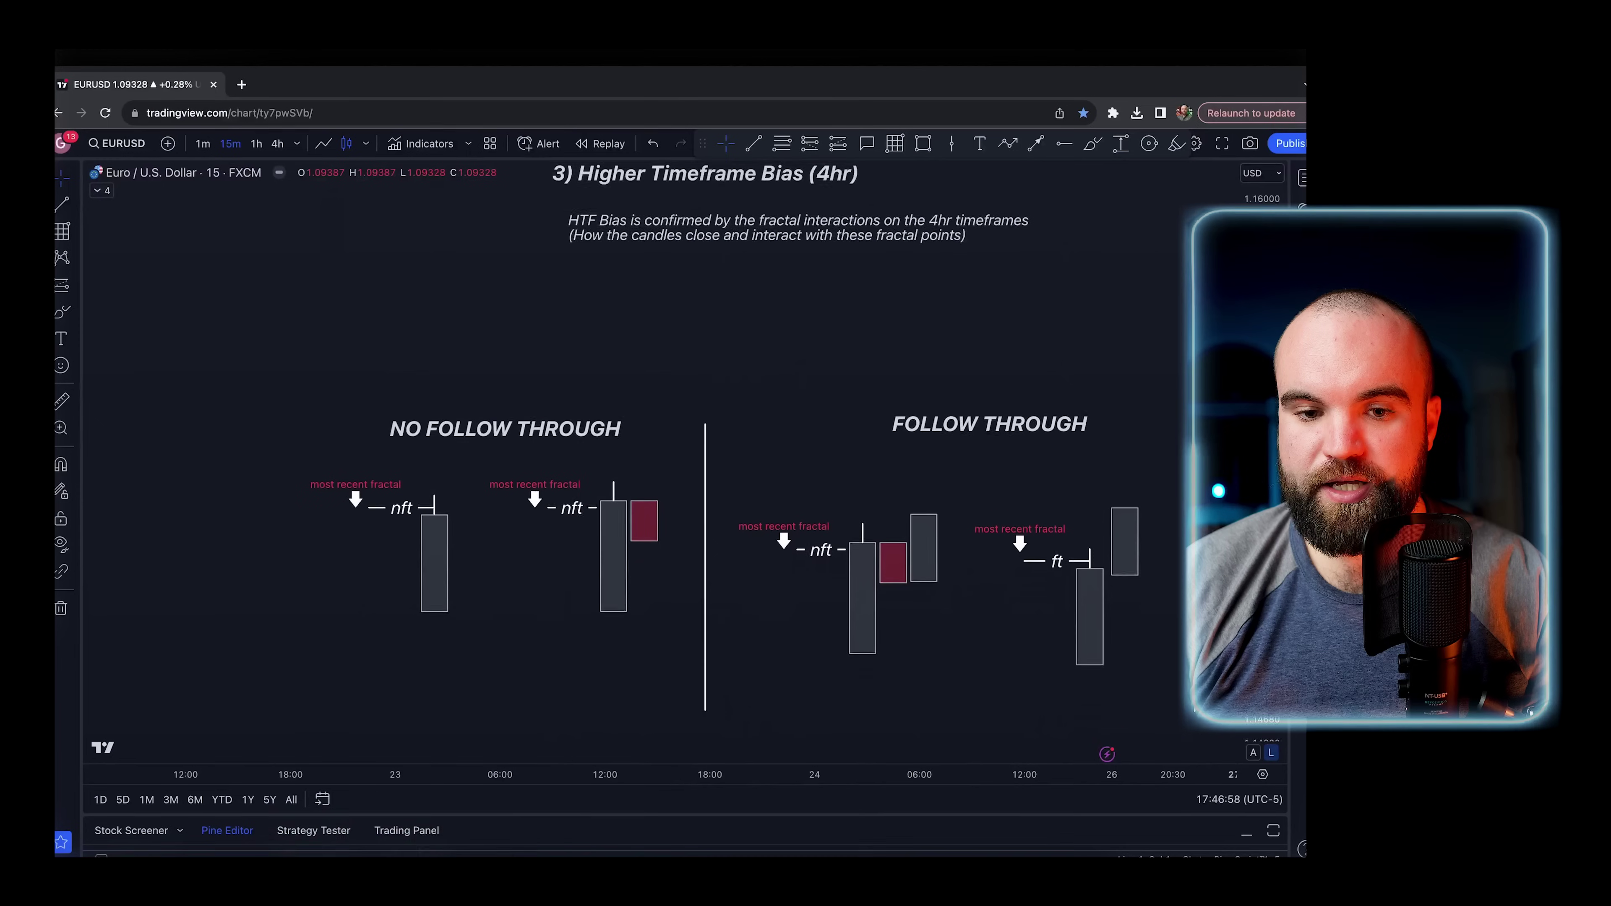
Expand the chart's indicator list beside the follow-through diagrams and review the input settings of the Fractals indicator.
{"action": "left_click_drag", "start_coordinate": [1140, 330], "coordinate": [1080, 288]}
{"action": "scroll", "coordinate": [949, 295], "scroll_direction": "down", "scroll_amount": 1}
{"action": "scroll", "coordinate": [962, 300], "scroll_direction": "up", "scroll_amount": 2}
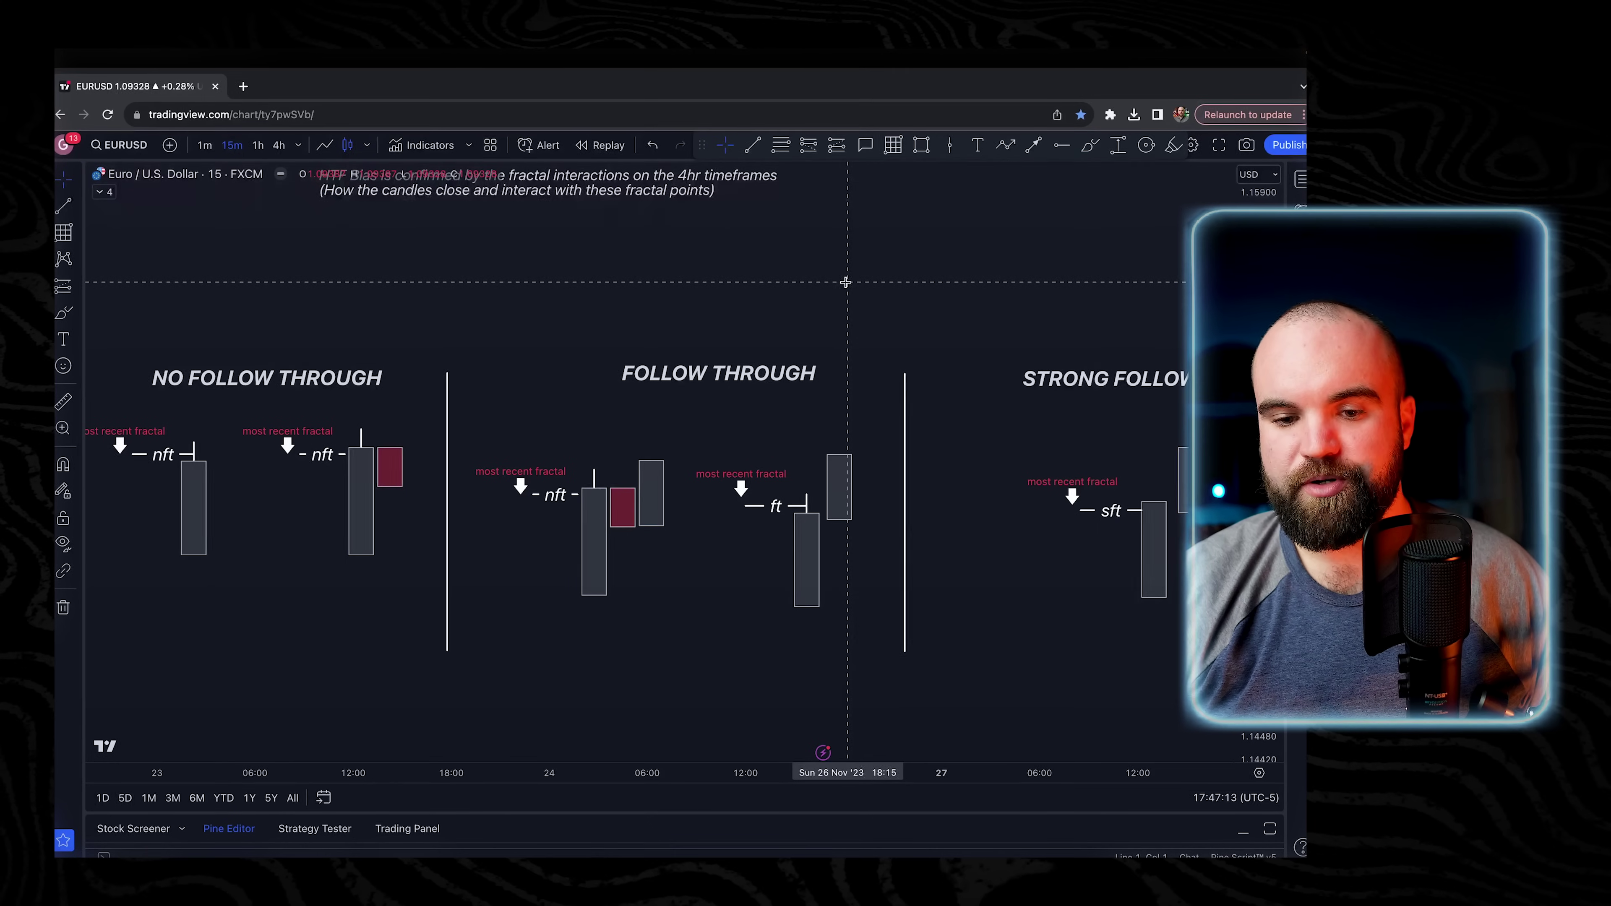
{"action": "left_click", "coordinate": [113, 191]}
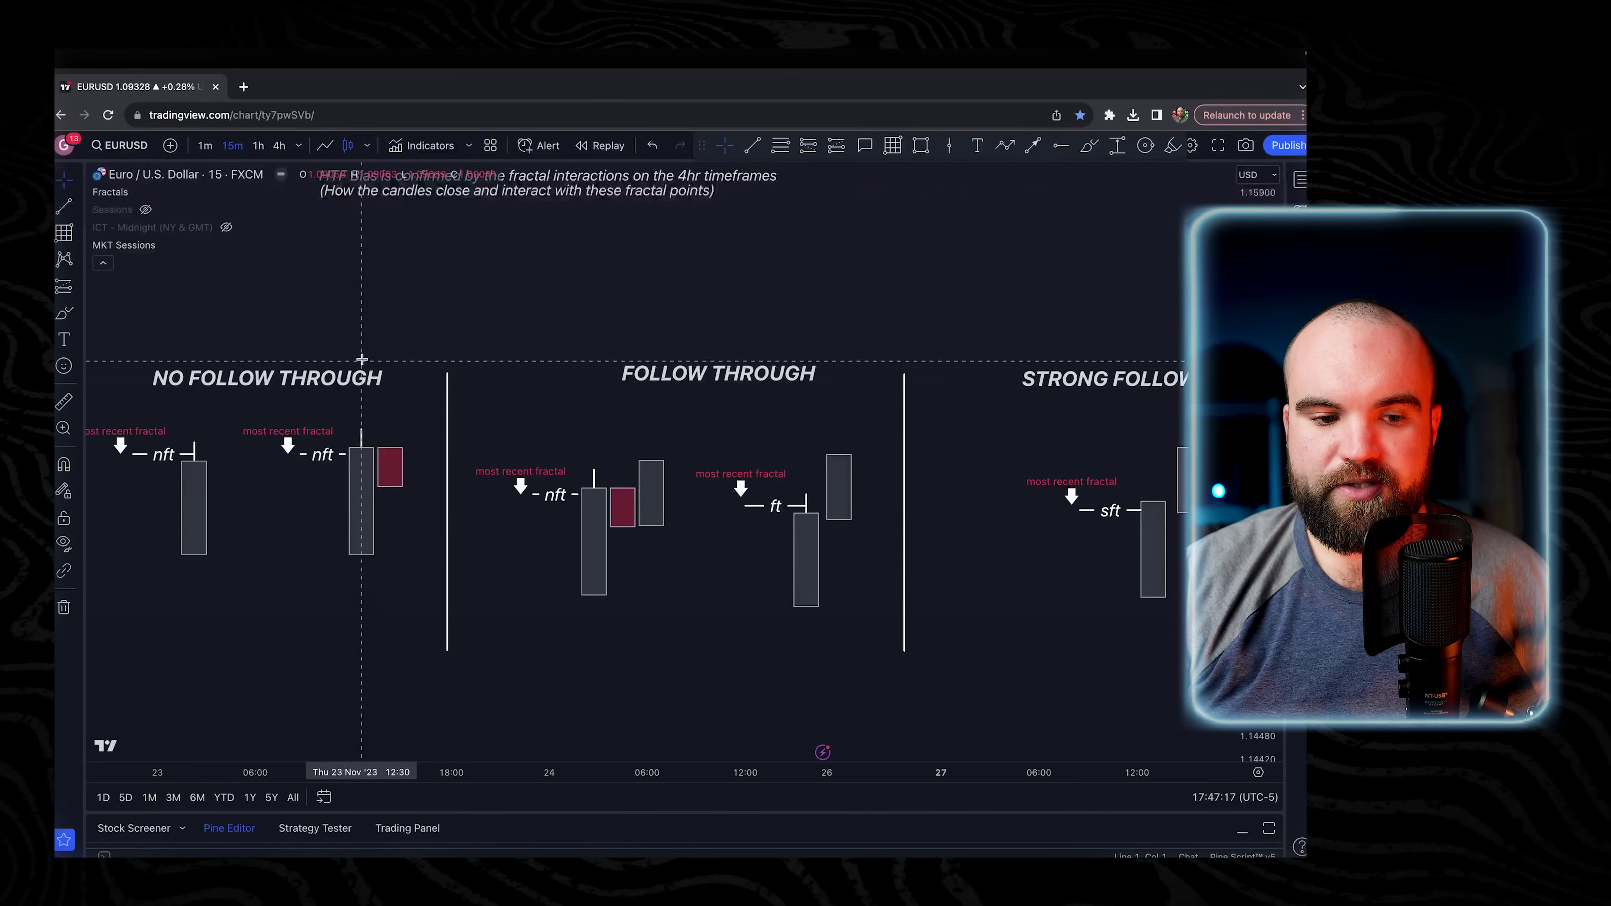
{"action": "left_click_drag", "start_coordinate": [362, 360], "coordinate": [396, 369]}
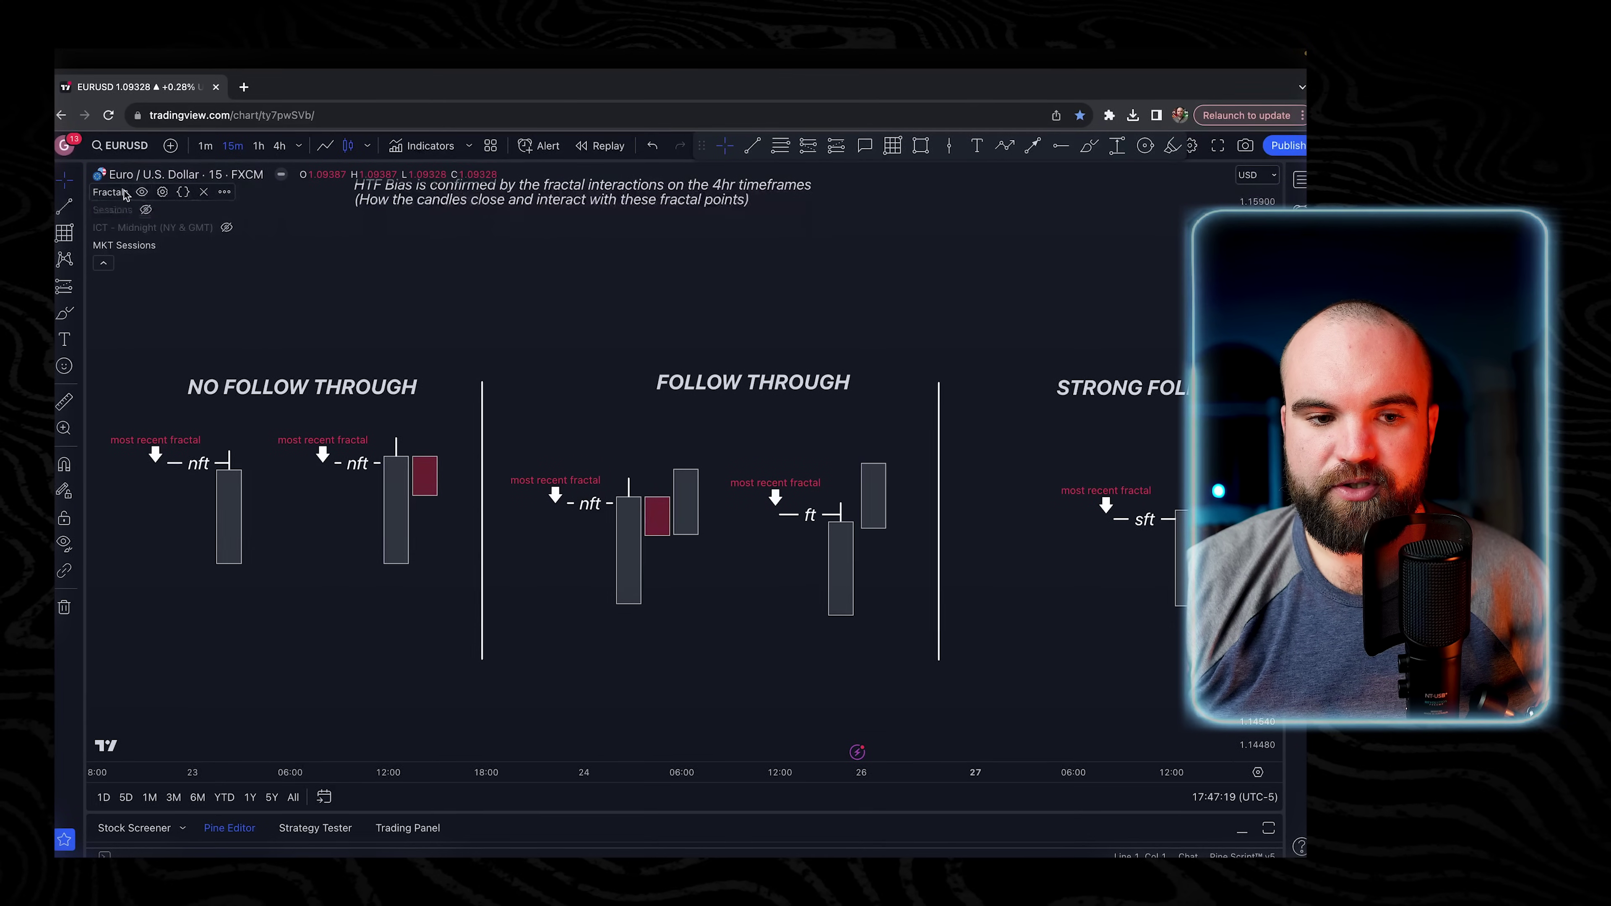
{"action": "left_click", "coordinate": [163, 192]}
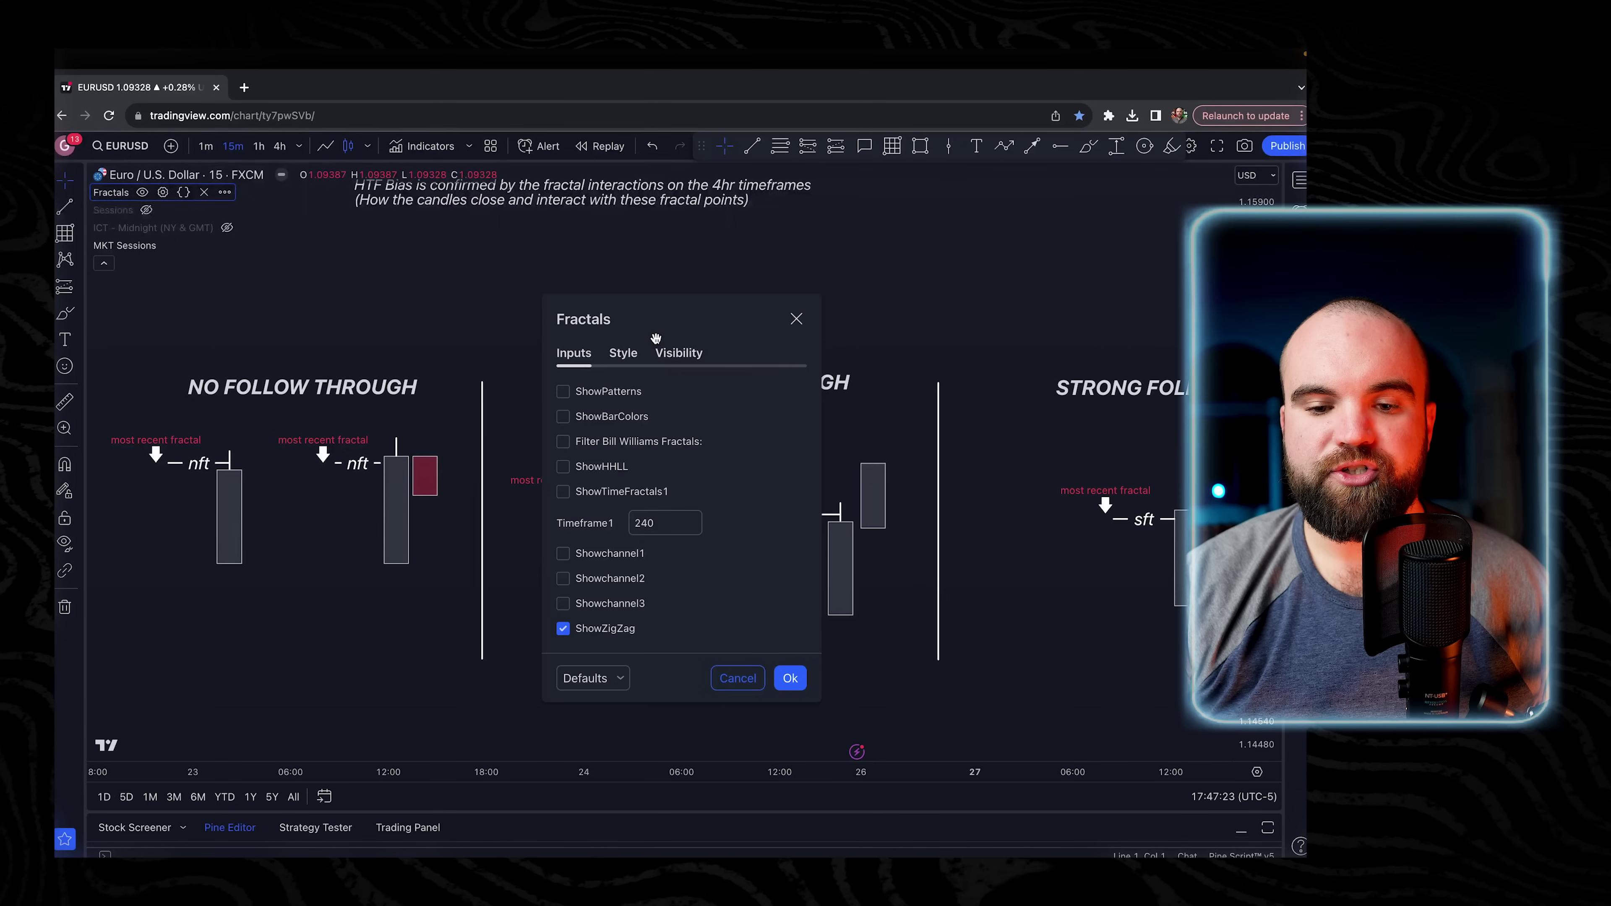
{"action": "left_click", "coordinate": [793, 322]}
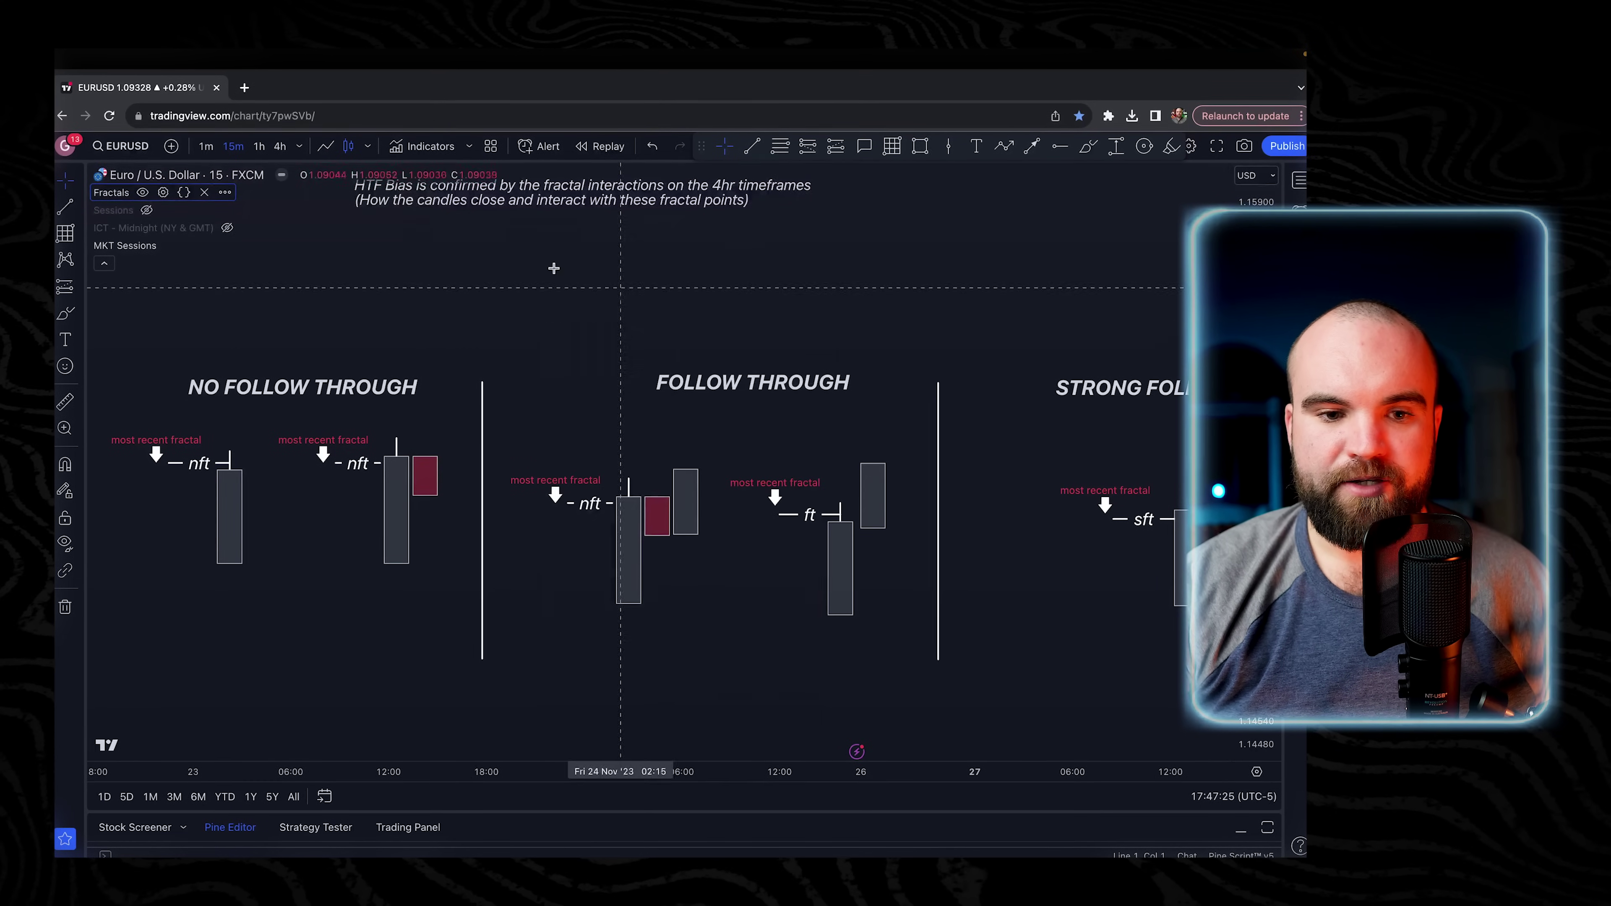
Search the indicator library for "fractal" and look through the community scripts.
{"action": "left_click", "coordinate": [423, 146]}
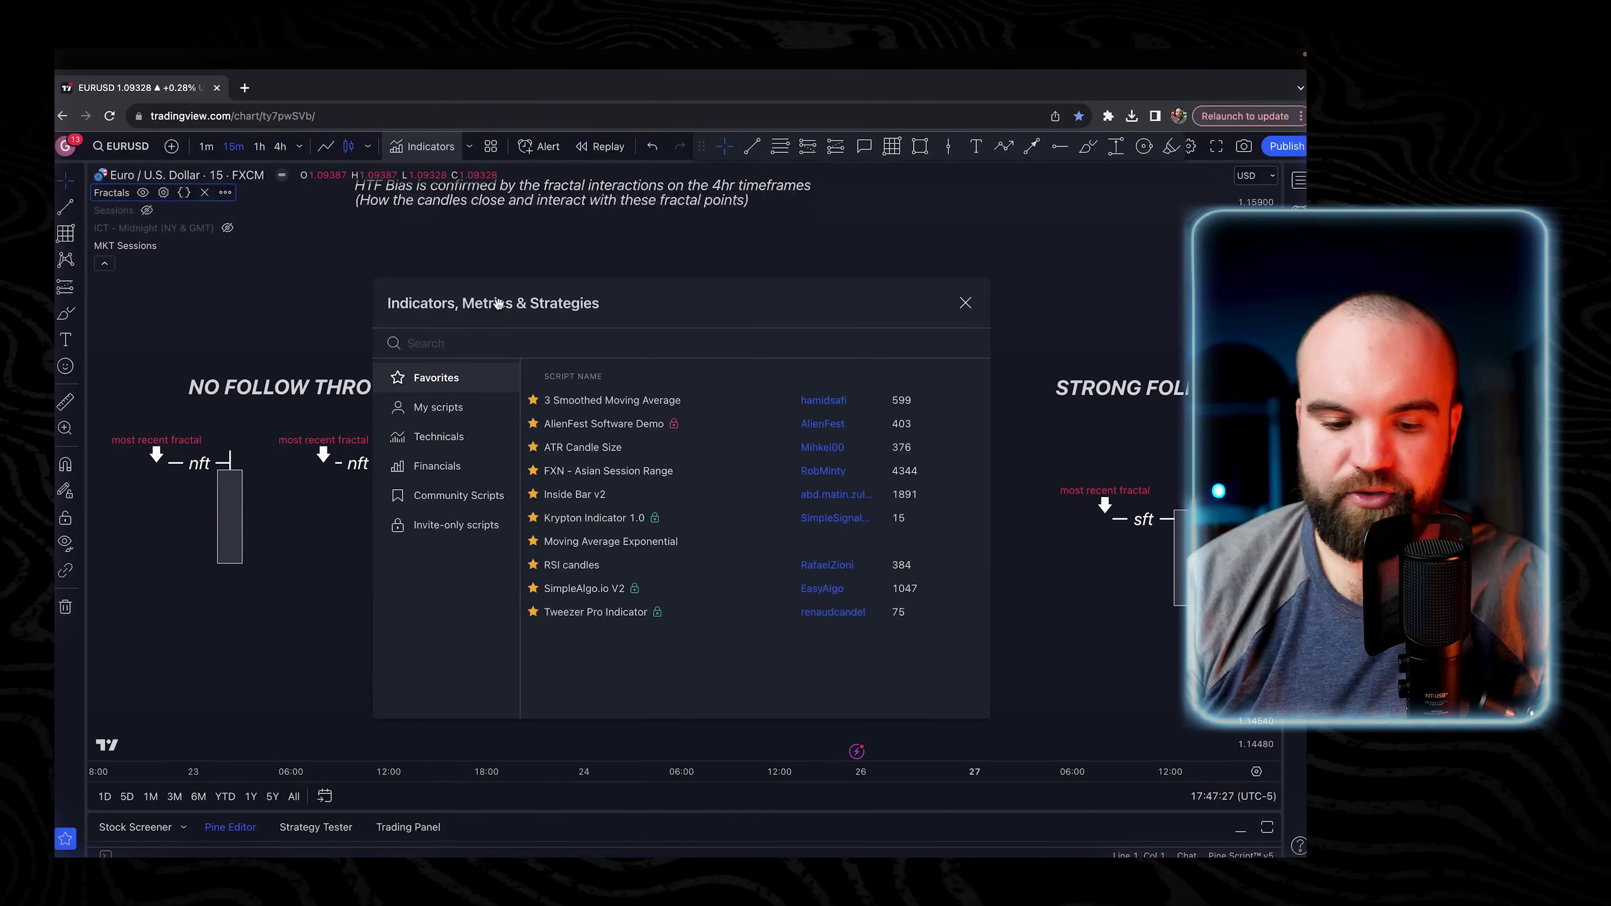
{"action": "type", "text": "fracrta"}
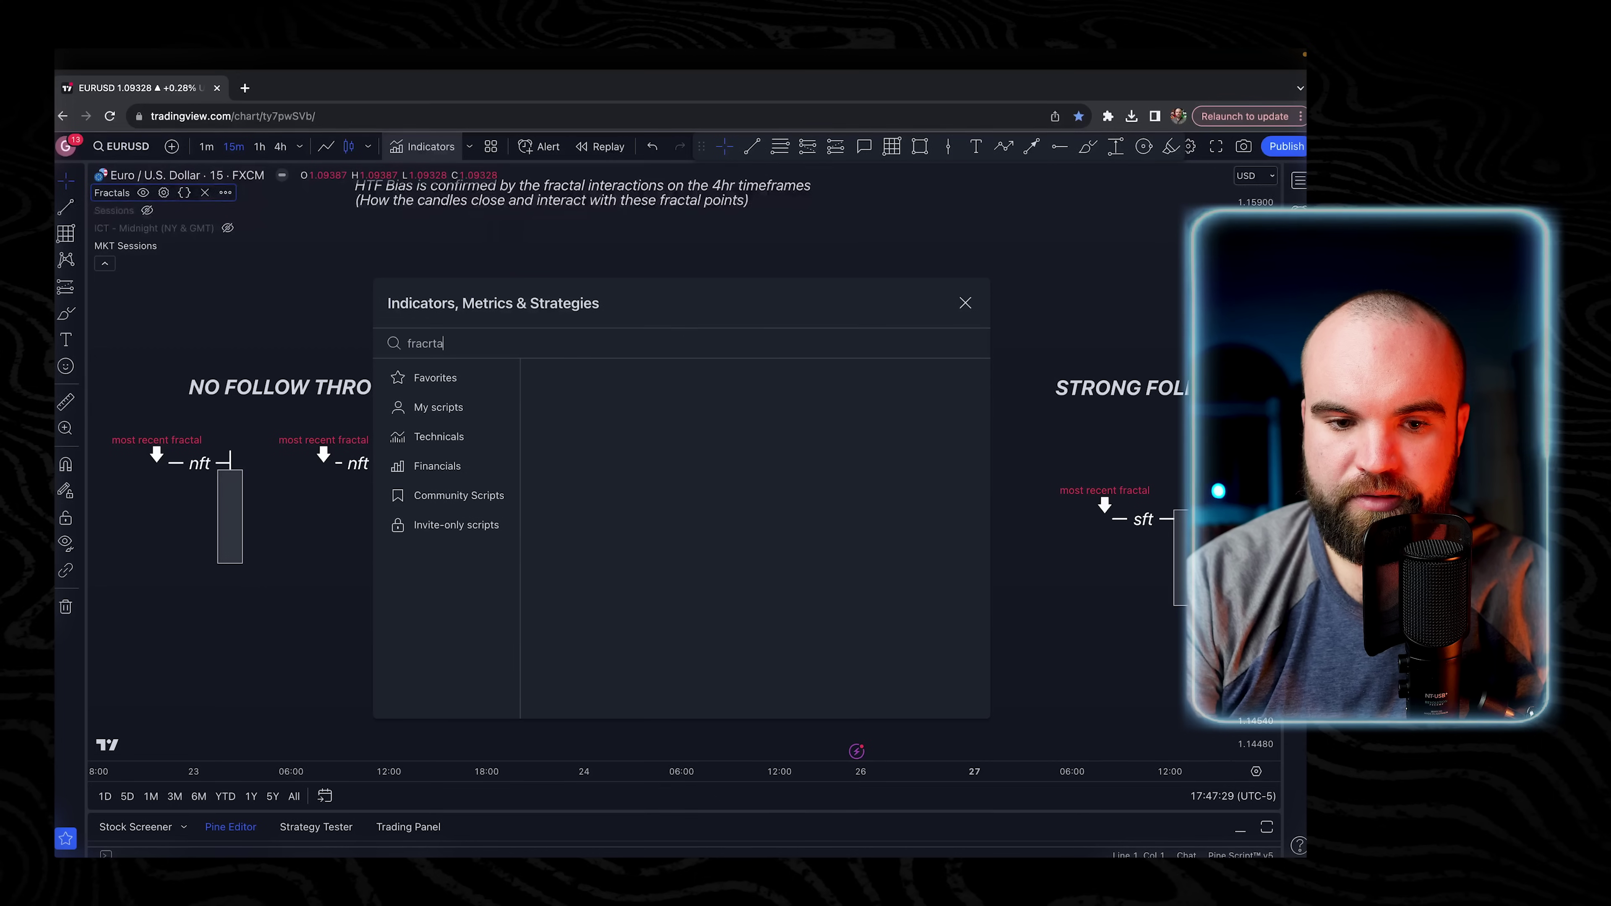
{"action": "key", "text": "BackSpace"}
{"action": "key", "text": "BackSpace"}
{"action": "key", "text": "BackSpace"}
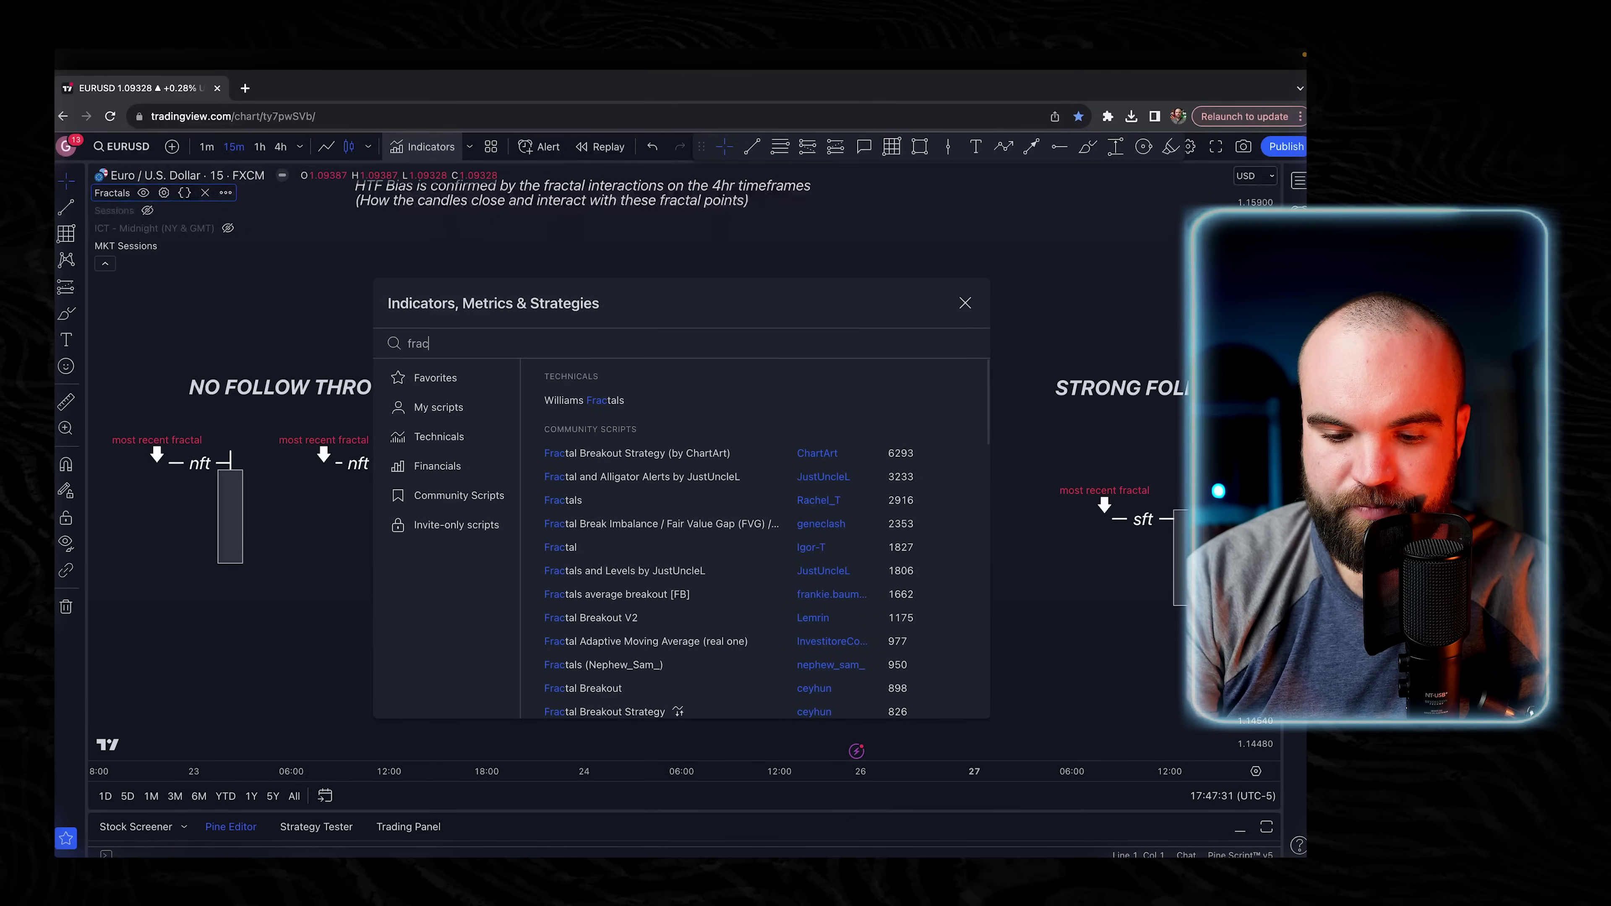
{"action": "type", "text": "tal"}
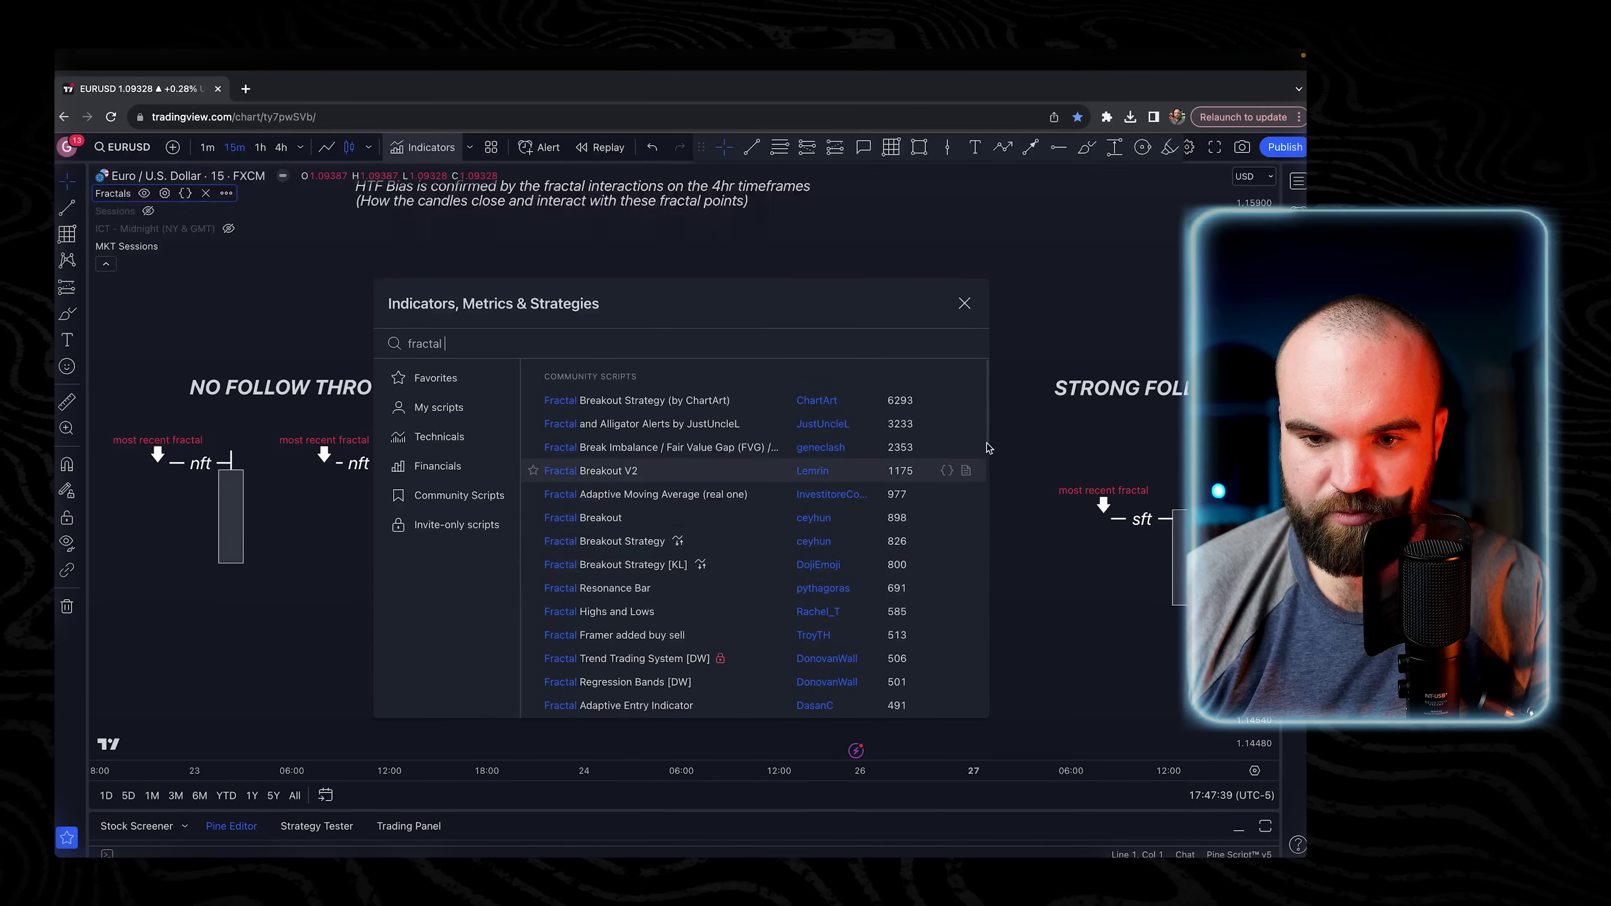
{"action": "left_click", "coordinate": [963, 303]}
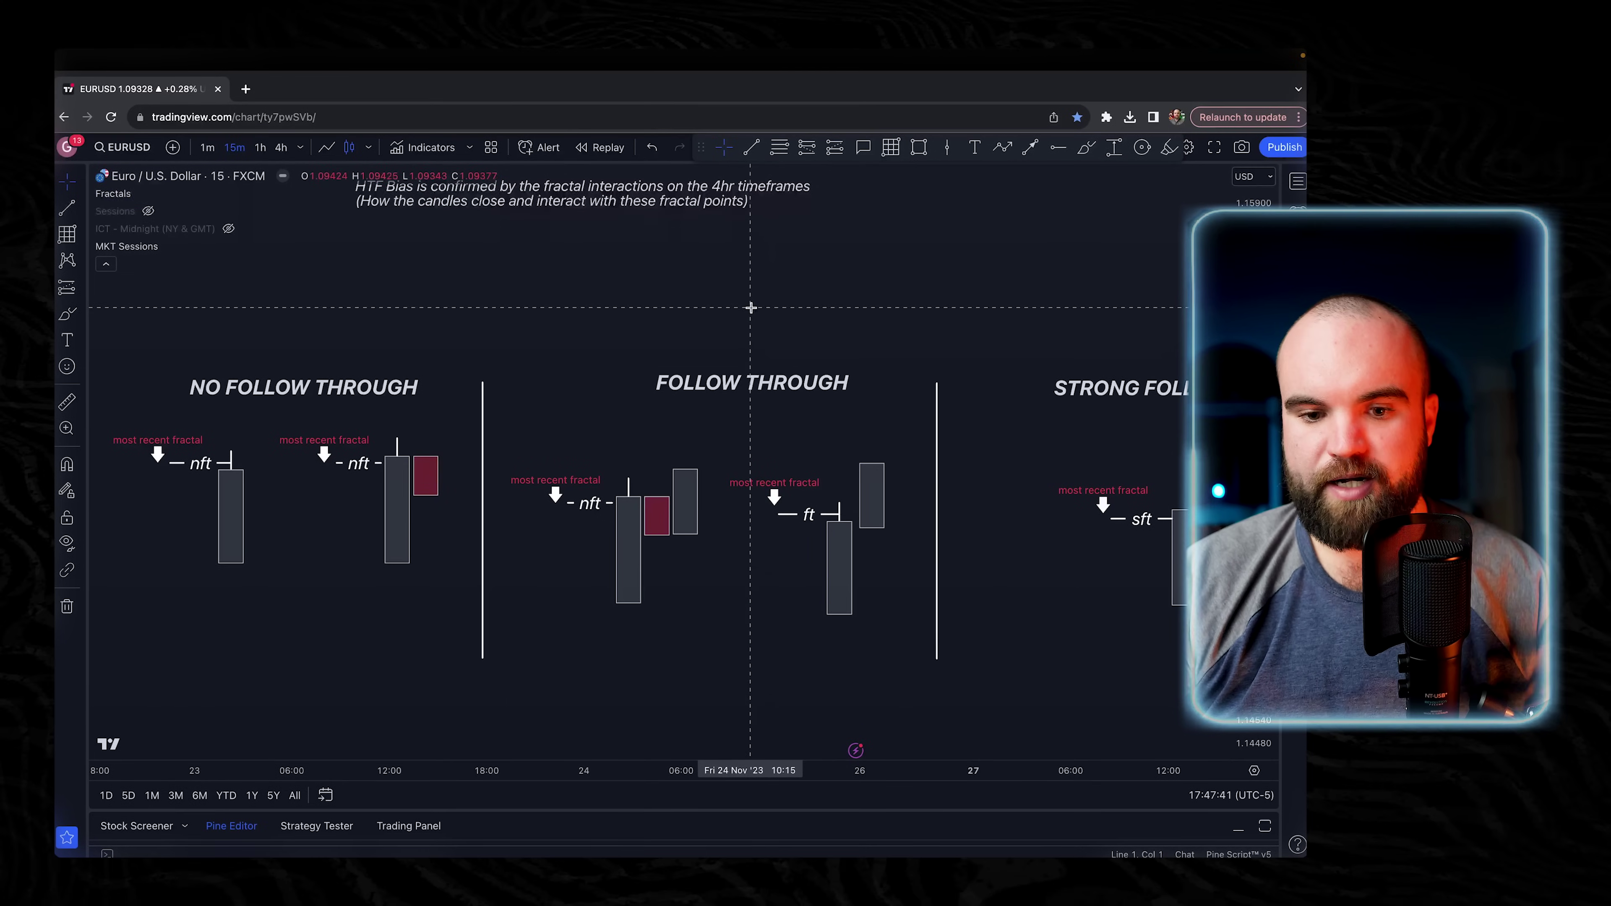
Draw a horizontal trend line from the fractal low at 14:00 on 21 Nov to the candles near 01:30 on 22 Nov.
{"action": "left_click_drag", "start_coordinate": [356, 336], "coordinate": [574, 334]}
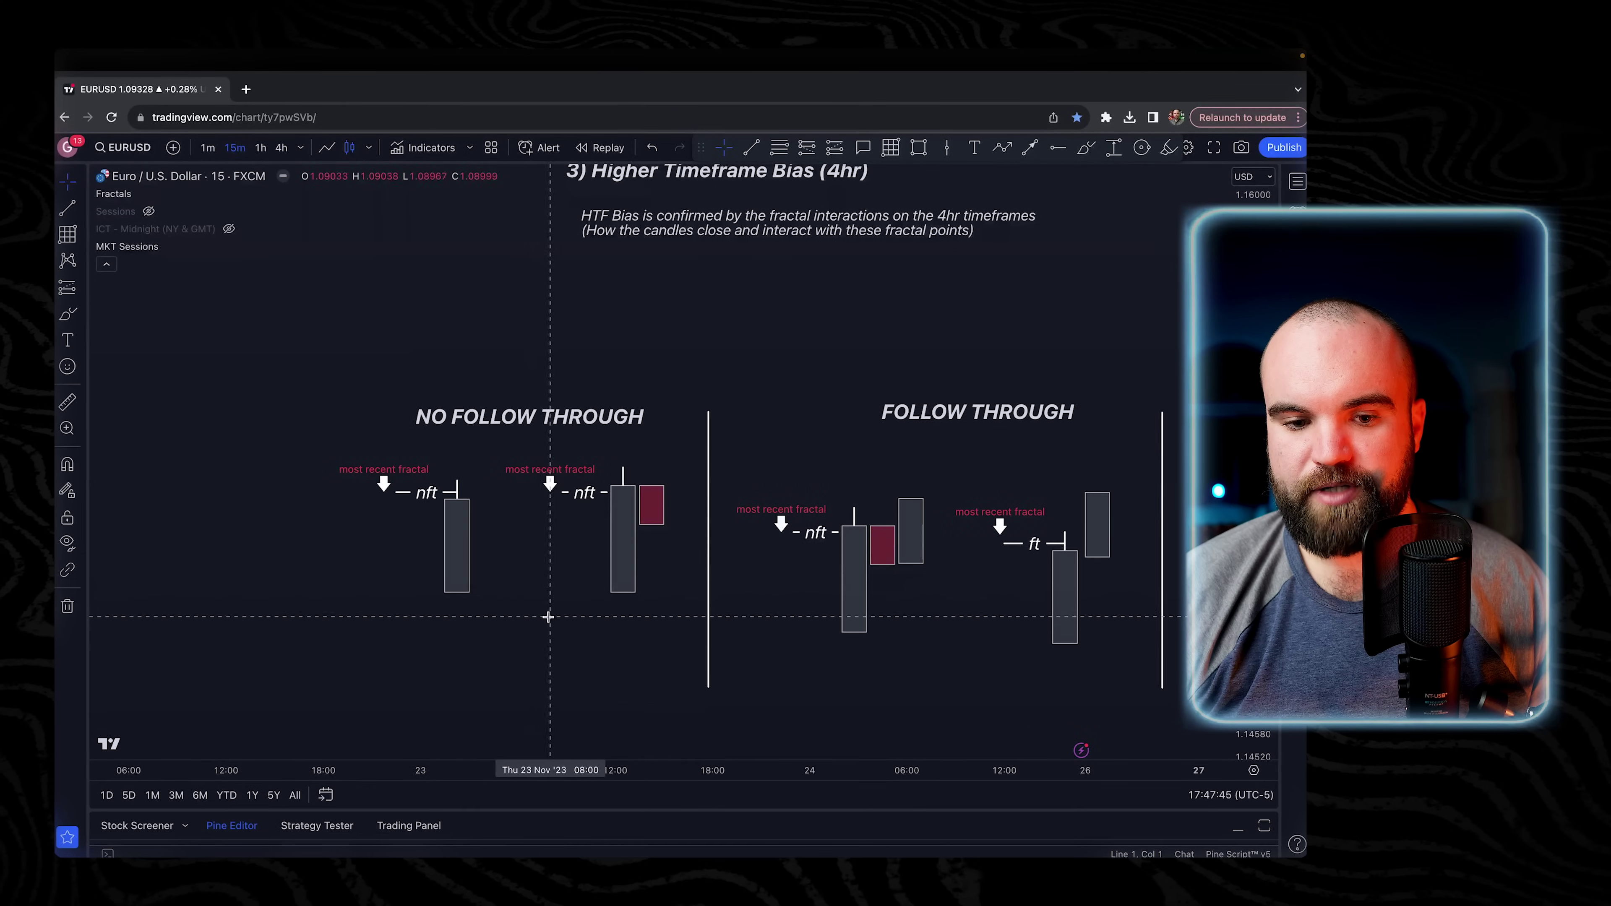
{"action": "left_click_drag", "start_coordinate": [515, 637], "coordinate": [849, 183]}
{"action": "left_click_drag", "start_coordinate": [650, 579], "coordinate": [957, 168]}
{"action": "left_click_drag", "start_coordinate": [773, 521], "coordinate": [960, 136]}
{"action": "left_click_drag", "start_coordinate": [823, 469], "coordinate": [776, 420]}
{"action": "scroll", "coordinate": [776, 420], "scroll_direction": "up", "scroll_amount": 2}
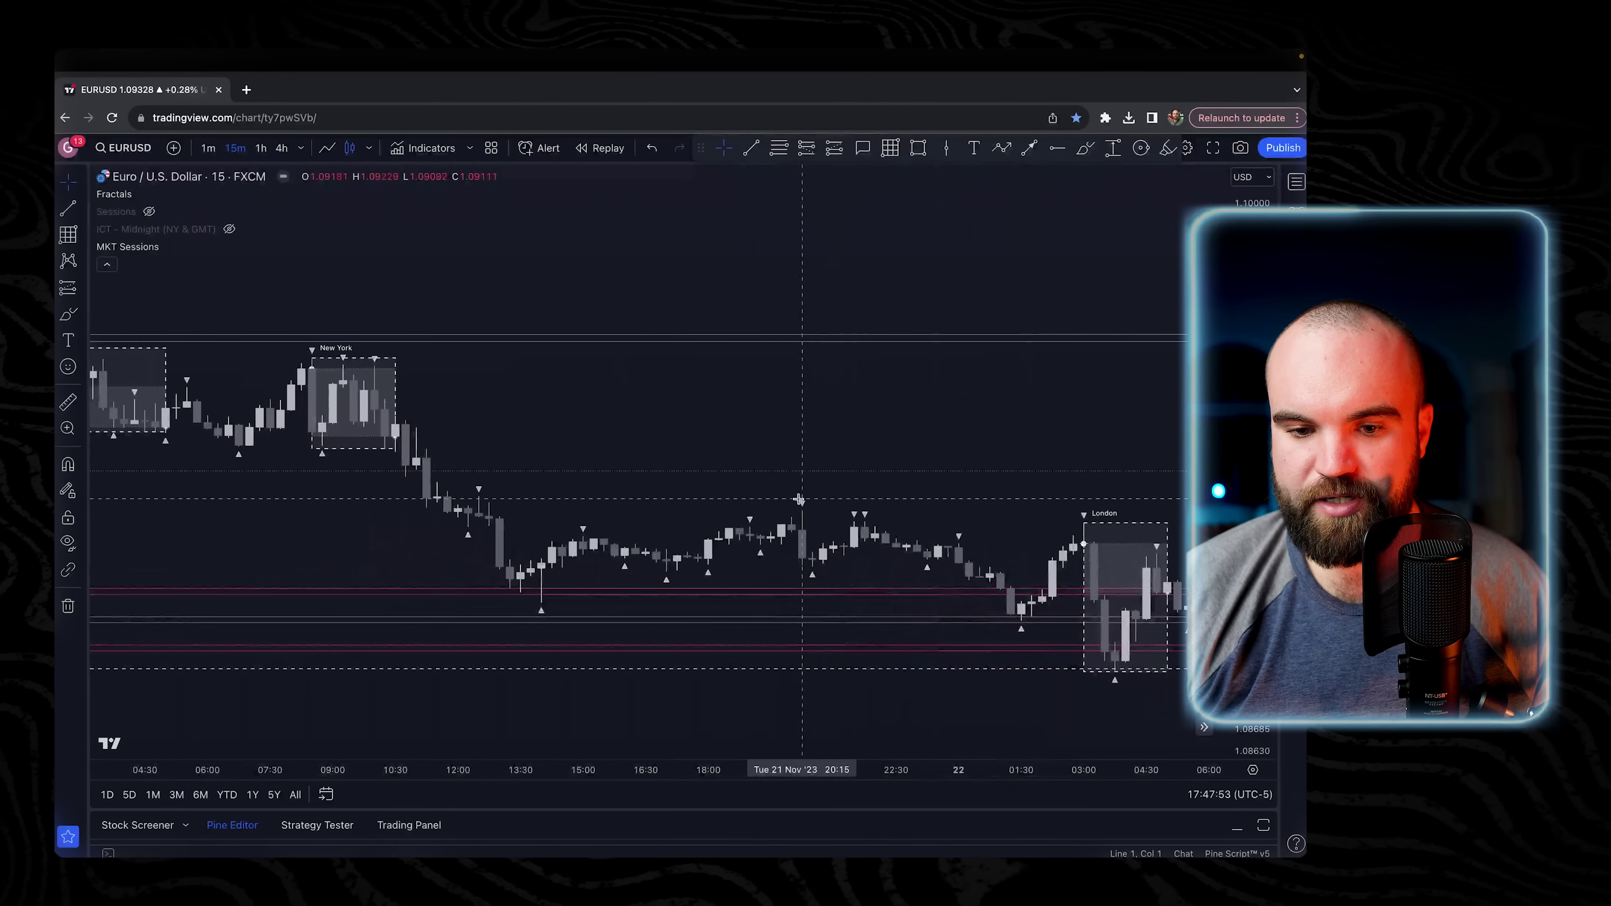
{"action": "left_click_drag", "start_coordinate": [1249, 602], "coordinate": [1248, 379]}
{"action": "left_click_drag", "start_coordinate": [997, 579], "coordinate": [851, 414]}
{"action": "left_click", "coordinate": [750, 148]}
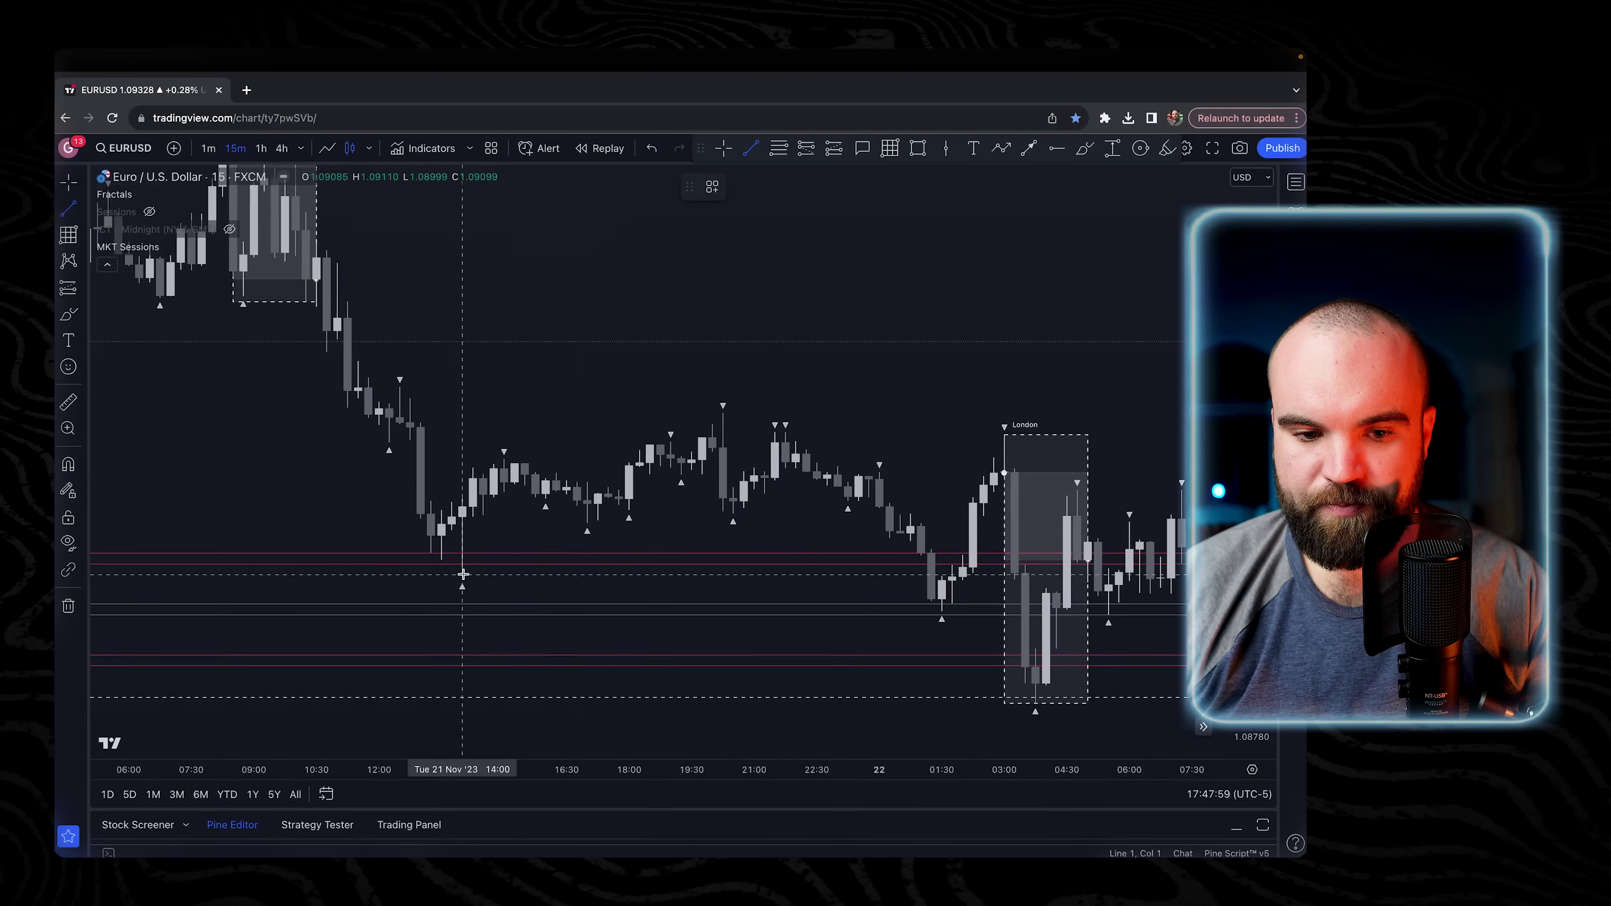
{"action": "left_click_drag", "start_coordinate": [462, 581], "coordinate": [926, 633]}
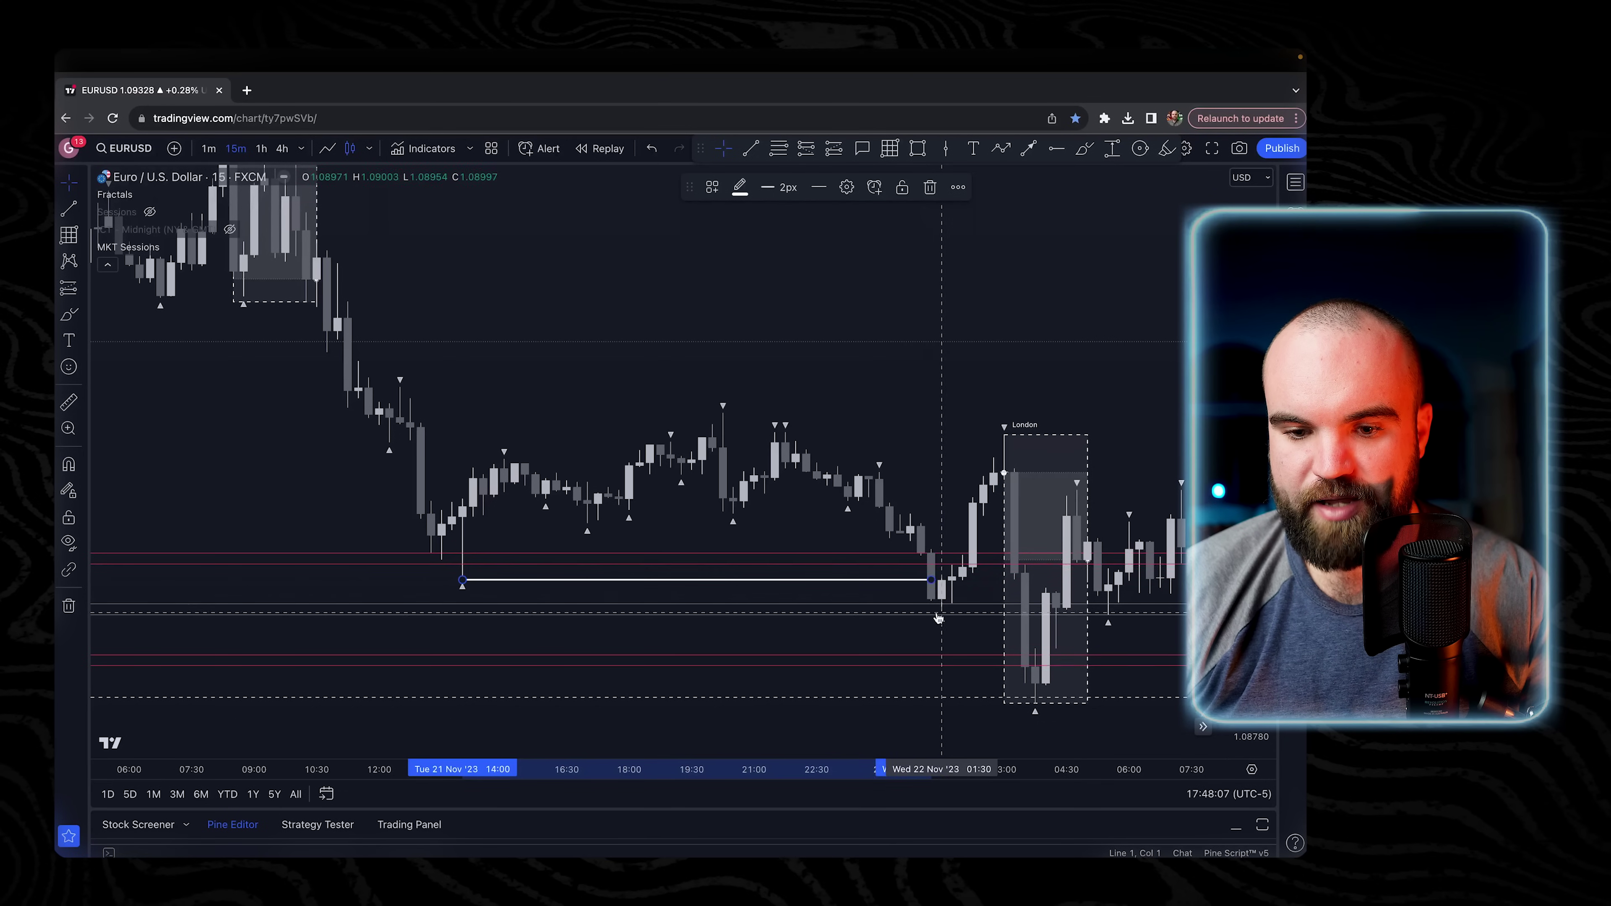
{"action": "left_click_drag", "start_coordinate": [951, 512], "coordinate": [862, 526]}
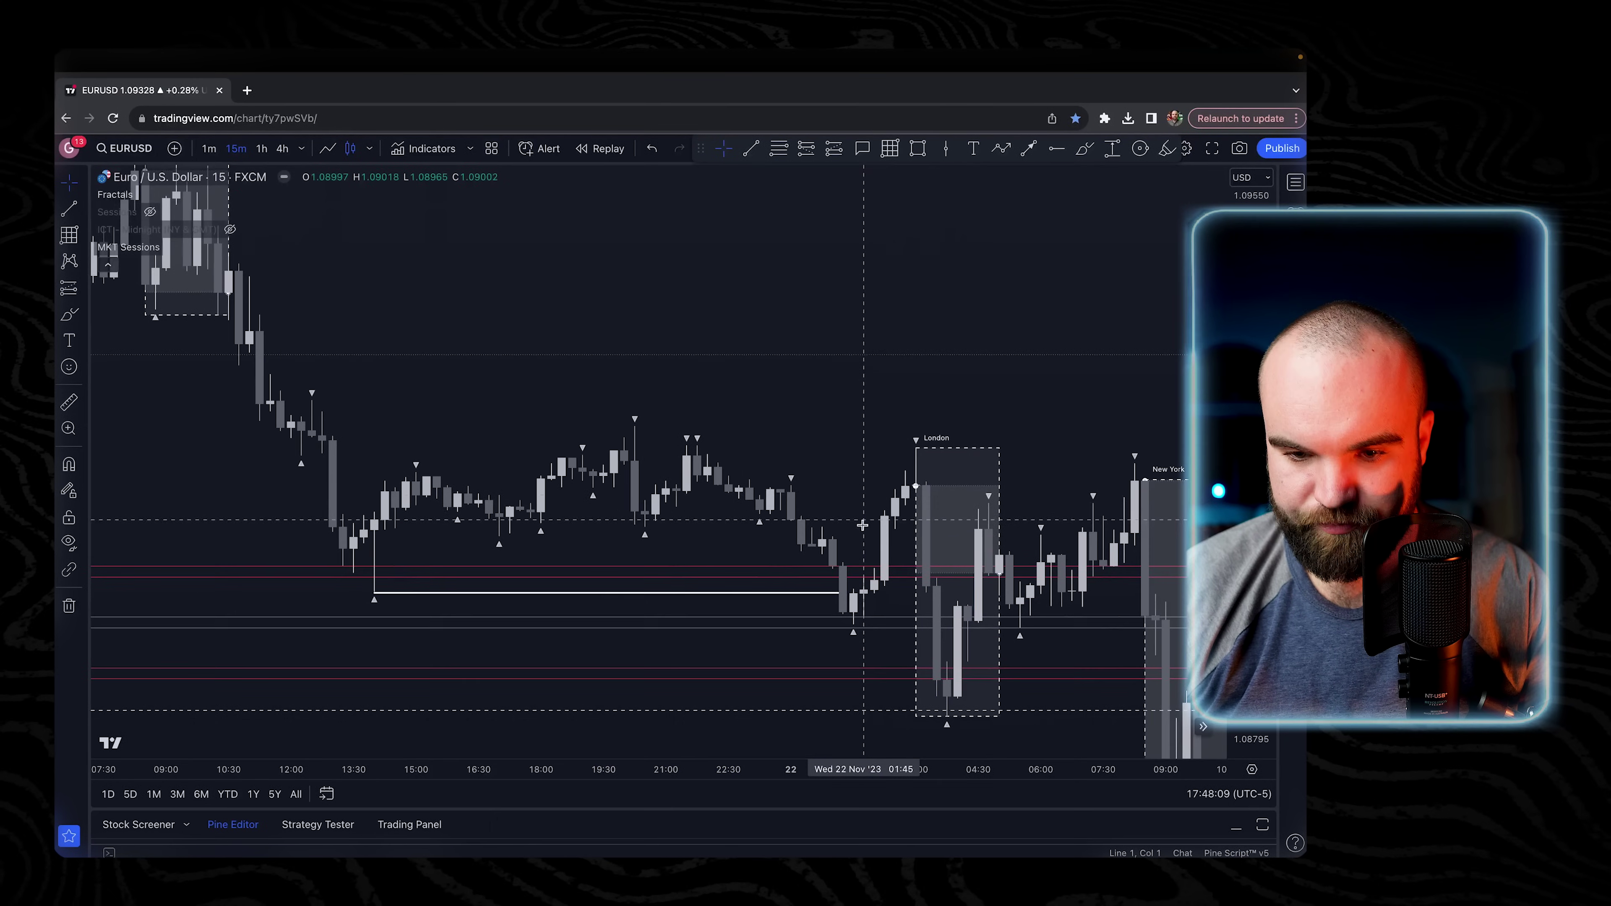
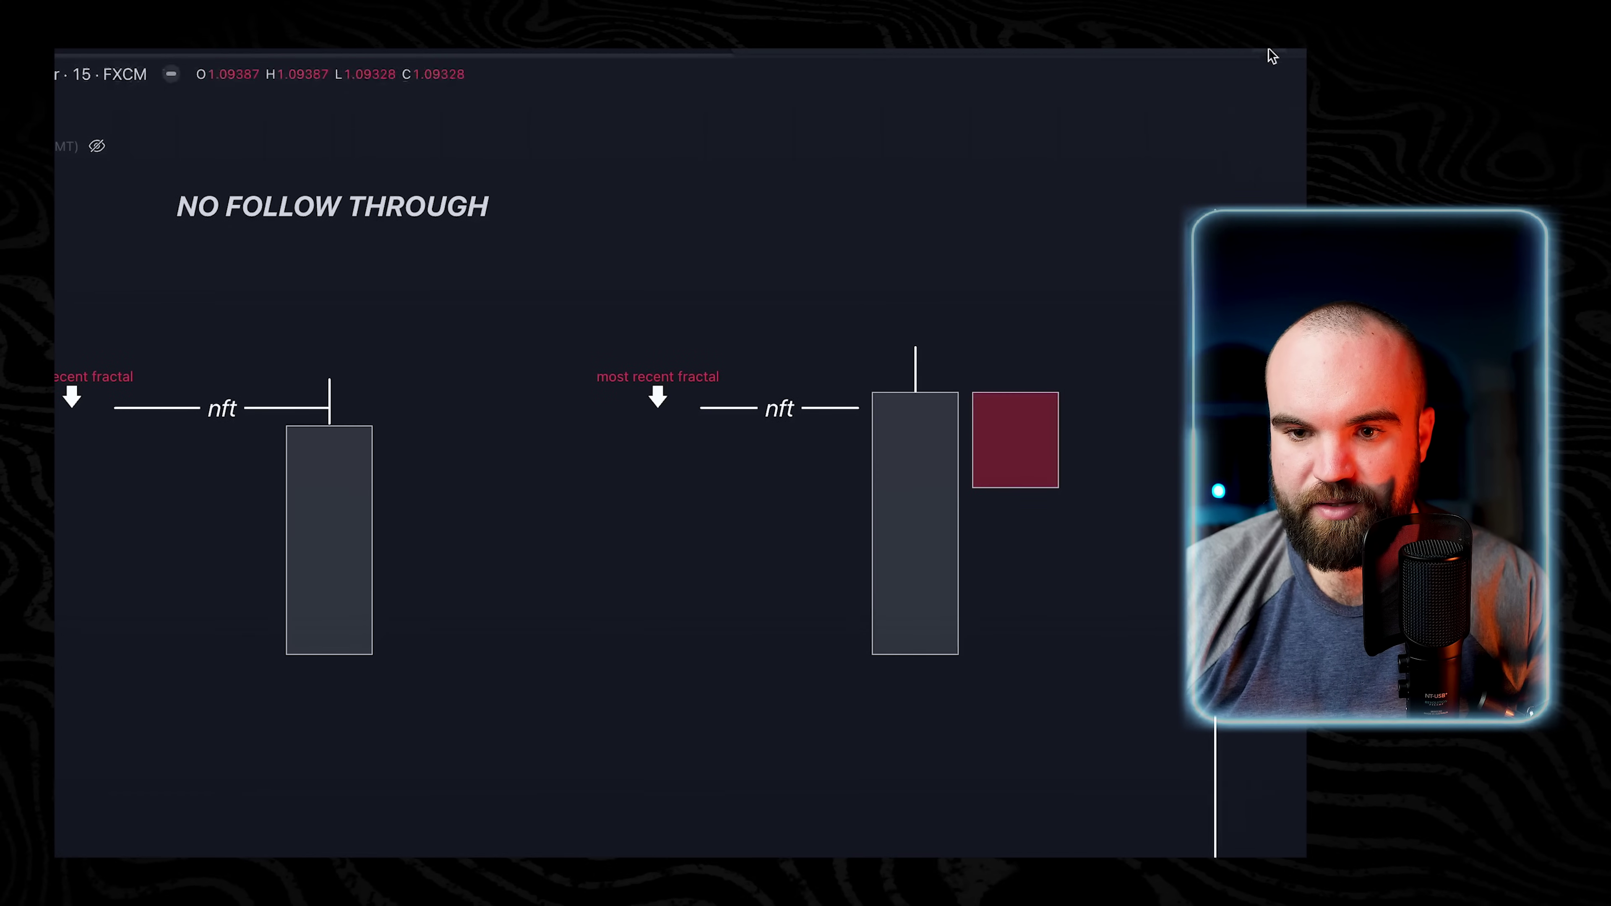
Remove the stroke beside the second no-follow-through diagram and brush a stroke along that diagram's nft line.
{"action": "mouse_move", "coordinate": [1091, 351]}
{"action": "left_mouse_down"}
{"action": "mouse_move", "coordinate": [842, 245]}
{"action": "mouse_move", "coordinate": [586, 367]}
{"action": "mouse_move", "coordinate": [744, 672]}
{"action": "mouse_move", "coordinate": [1200, 564]}
{"action": "left_mouse_up"}
{"action": "key", "text": "Delete"}
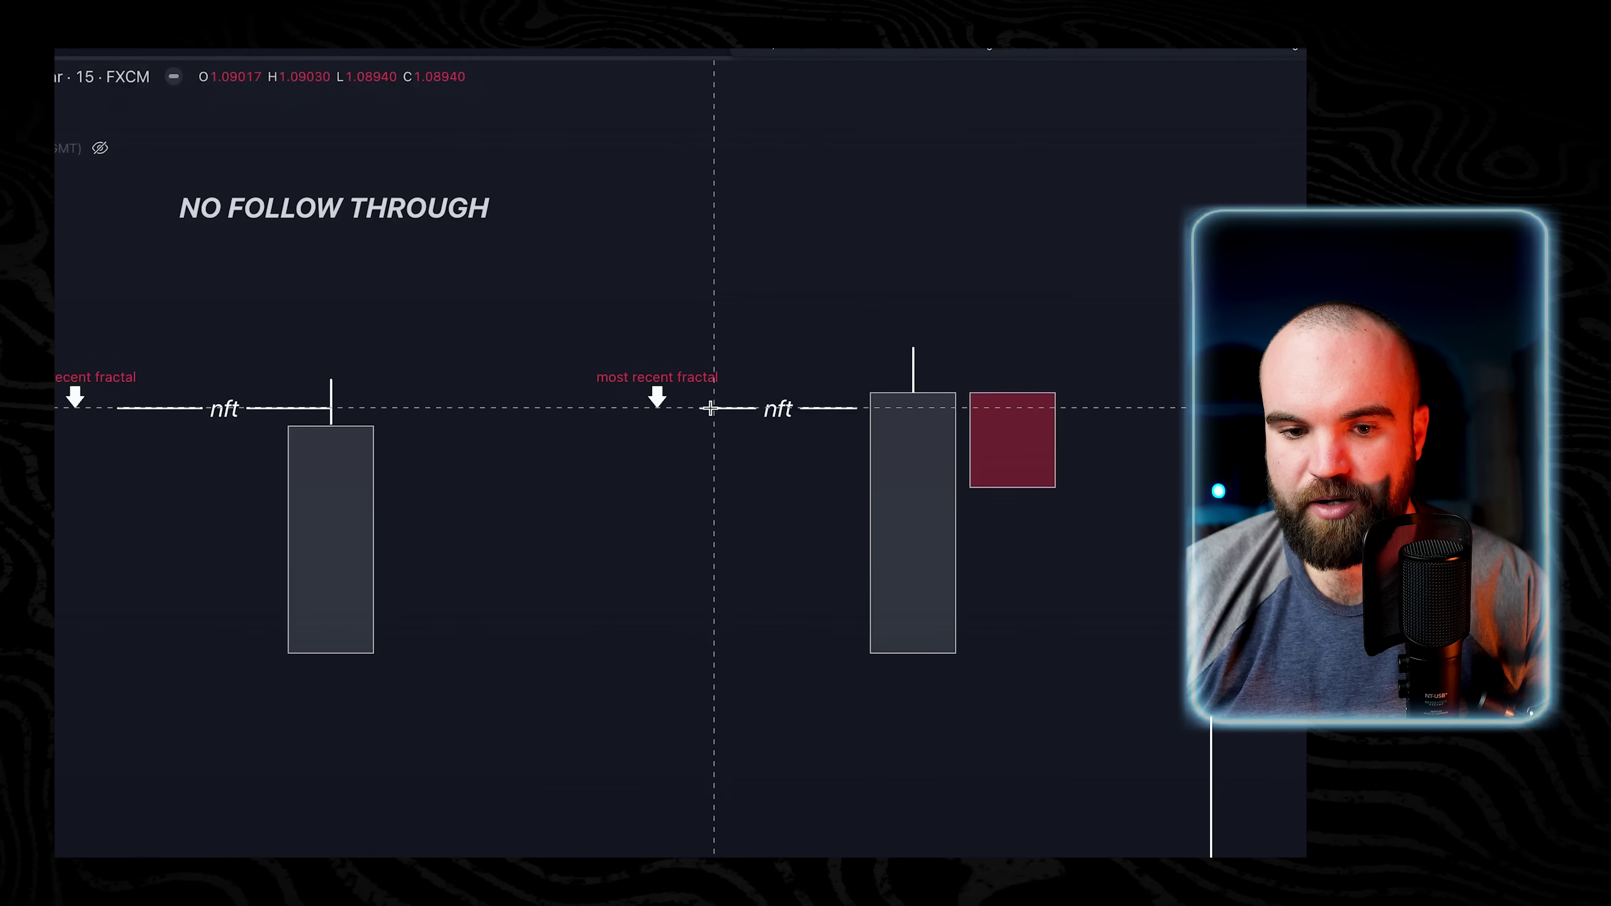
{"action": "left_click_drag", "start_coordinate": [797, 407], "coordinate": [857, 406]}
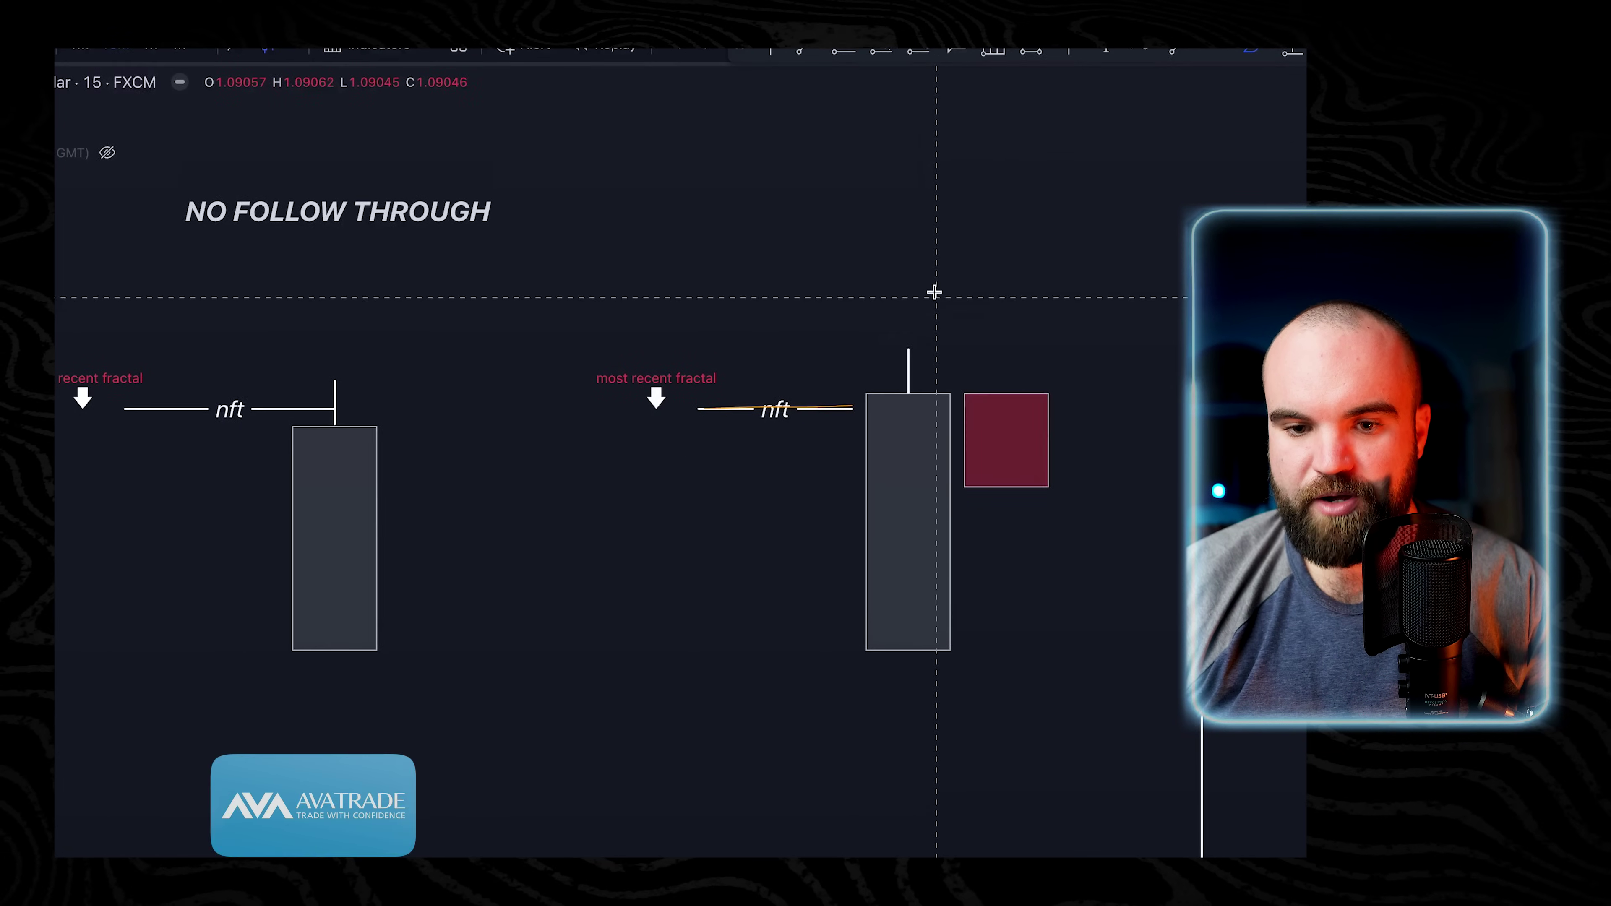
Brush a curve above the wick of the second no-follow-through candle and a stroke at the red candle, and undo both.
{"action": "mouse_move", "coordinate": [866, 254]}
{"action": "left_mouse_down"}
{"action": "mouse_move", "coordinate": [877, 310]}
{"action": "mouse_move", "coordinate": [917, 250]}
{"action": "left_mouse_up"}
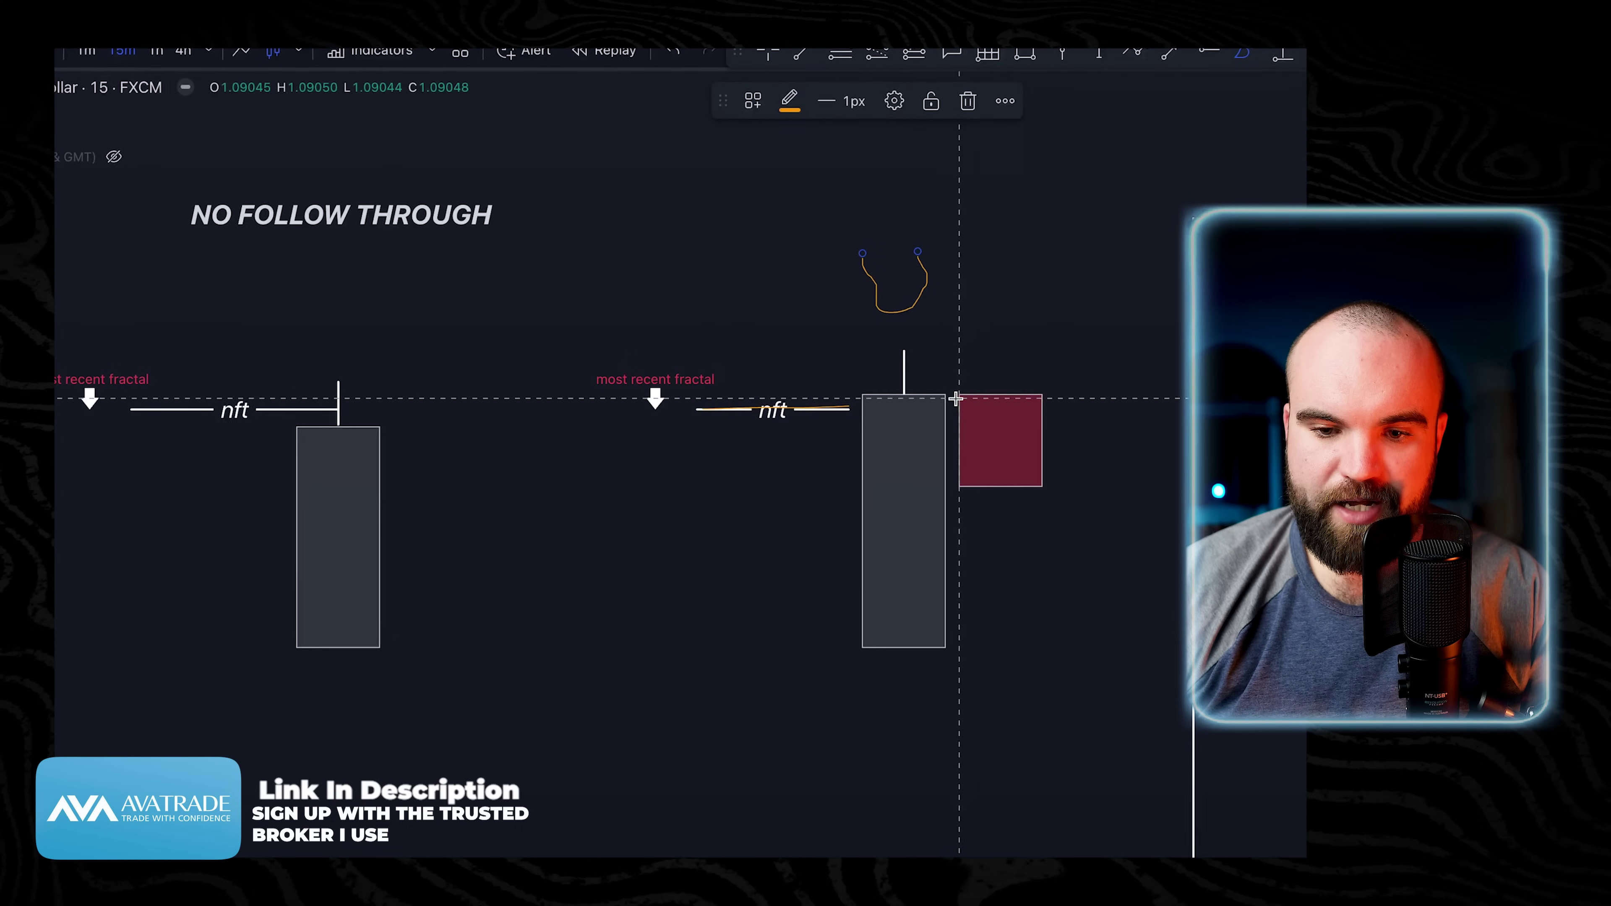
{"action": "mouse_move", "coordinate": [955, 498]}
{"action": "left_mouse_down"}
{"action": "mouse_move", "coordinate": [1046, 467]}
{"action": "mouse_move", "coordinate": [1036, 388]}
{"action": "mouse_move", "coordinate": [964, 397]}
{"action": "mouse_move", "coordinate": [956, 478]}
{"action": "mouse_move", "coordinate": [1035, 481]}
{"action": "left_mouse_up"}
{"action": "key", "text": "ctrl+z"}
{"action": "key", "text": "ctrl+z"}
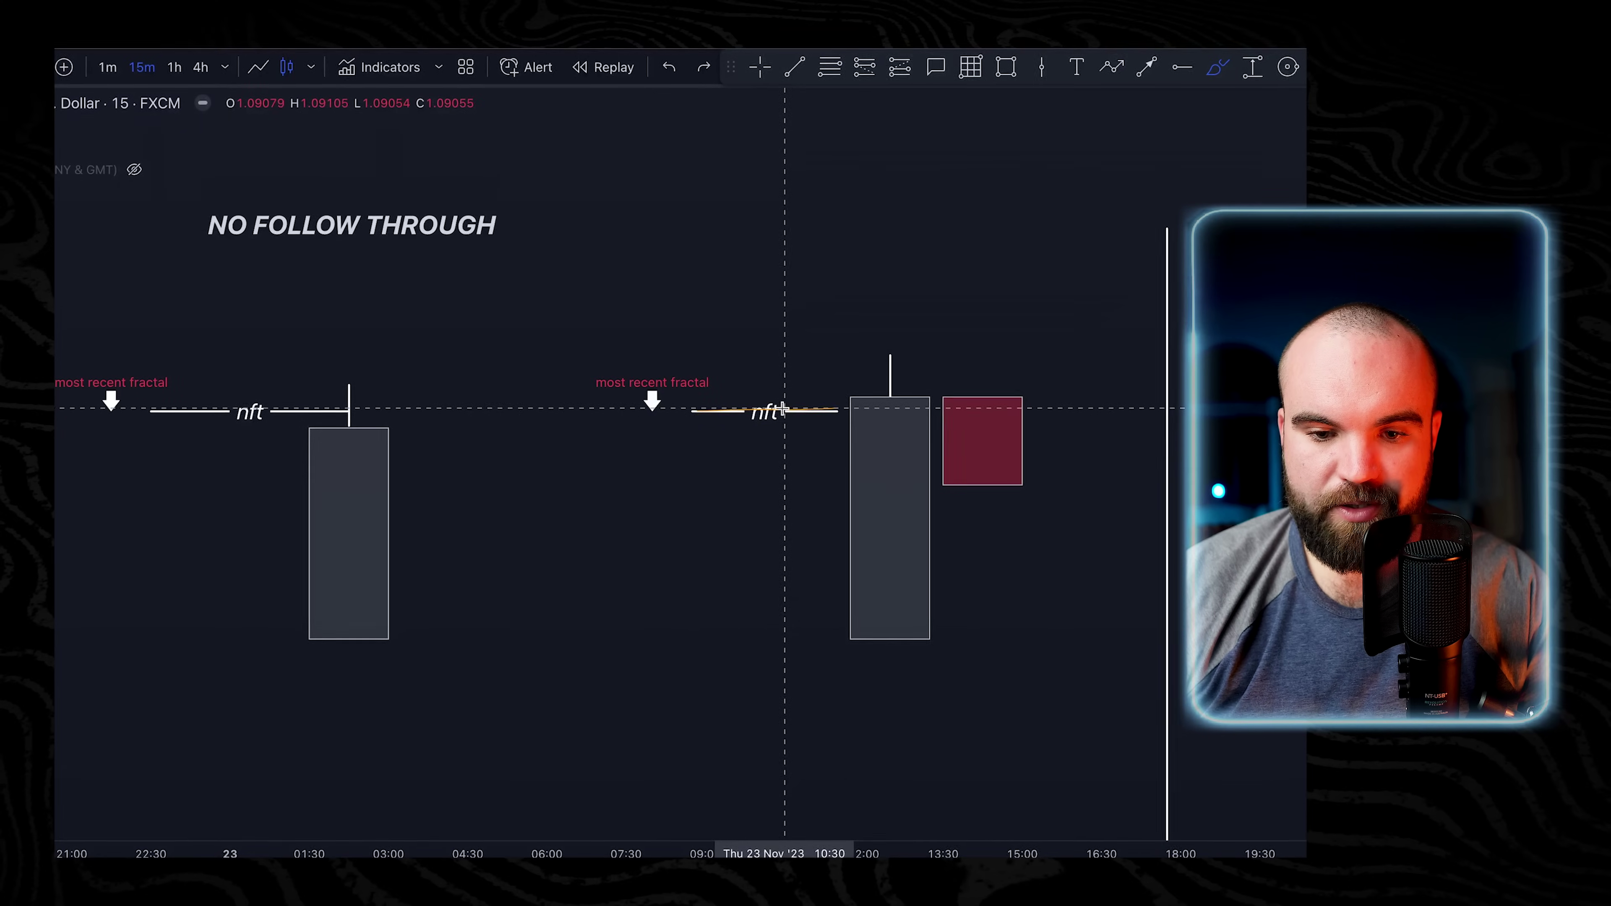
Circle the second nft label and brush a downward arrow beside the red candle, and remove the arrow and the circle.
{"action": "left_click_drag", "start_coordinate": [784, 406], "coordinate": [783, 387]}
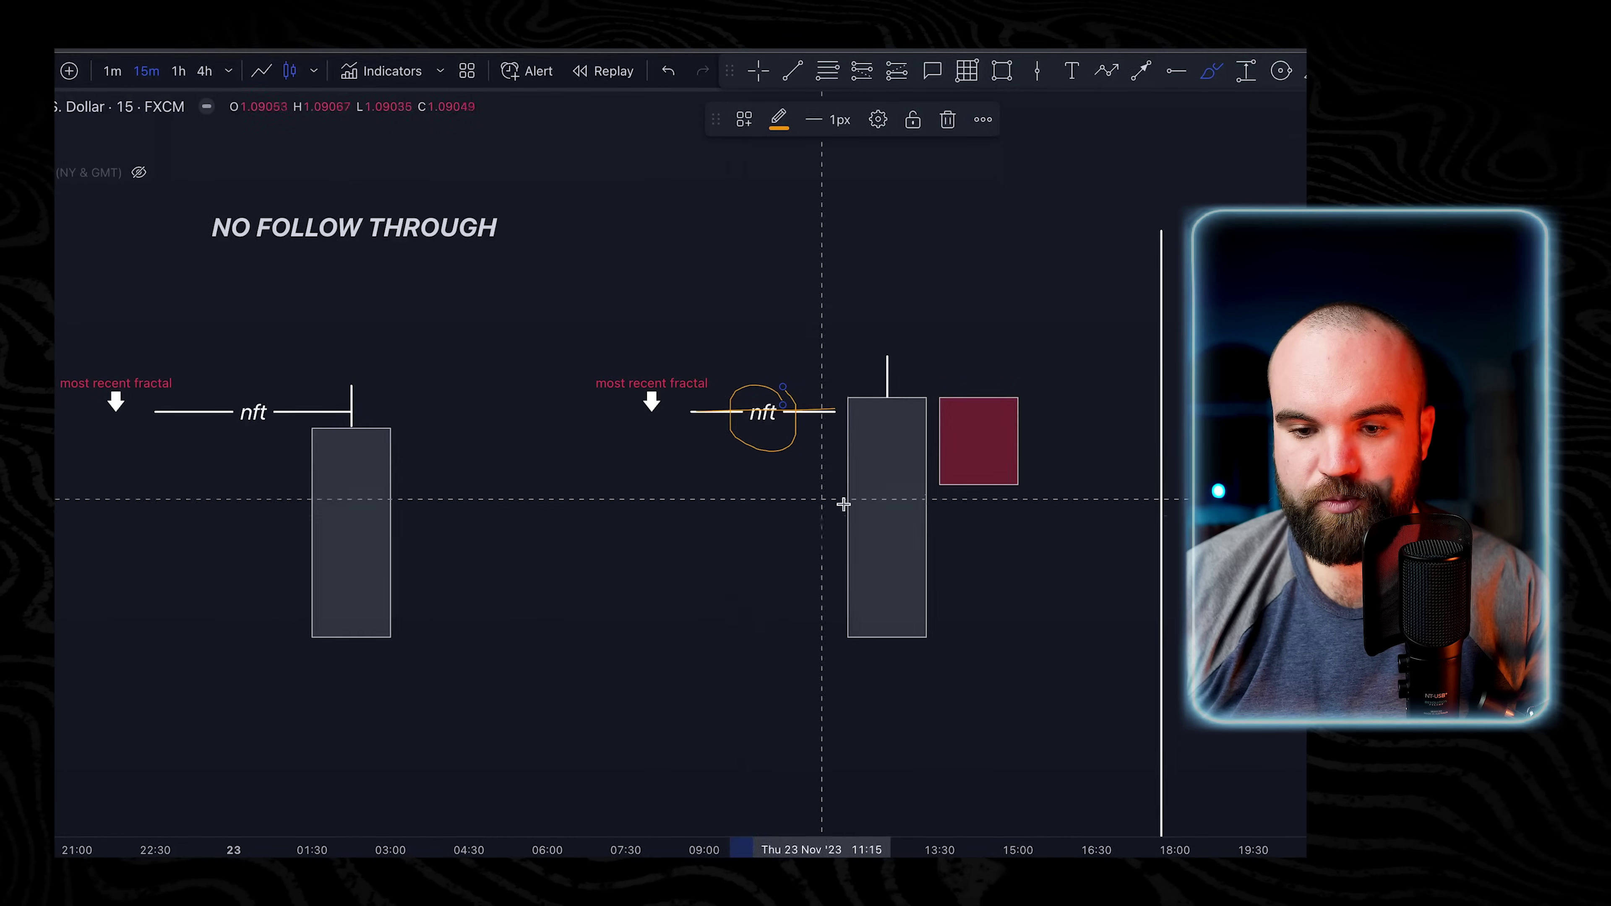
{"action": "mouse_move", "coordinate": [1028, 390]}
{"action": "left_mouse_down"}
{"action": "mouse_move", "coordinate": [1139, 571]}
{"action": "mouse_move", "coordinate": [1119, 596]}
{"action": "mouse_move", "coordinate": [1145, 504]}
{"action": "left_mouse_up"}
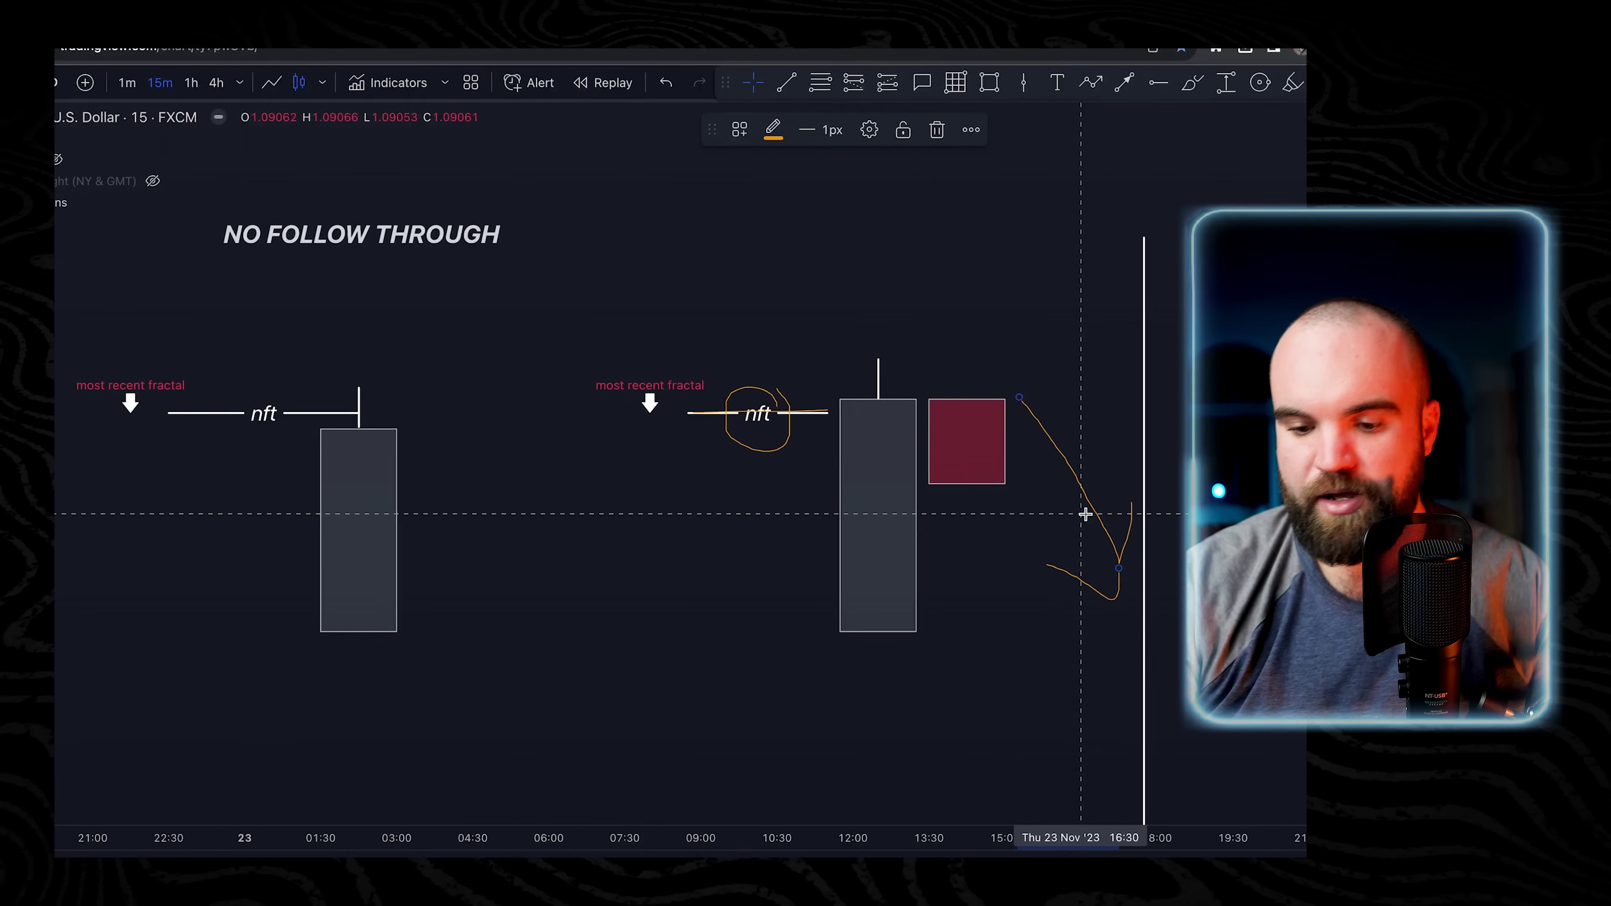
{"action": "left_click", "coordinate": [1087, 591]}
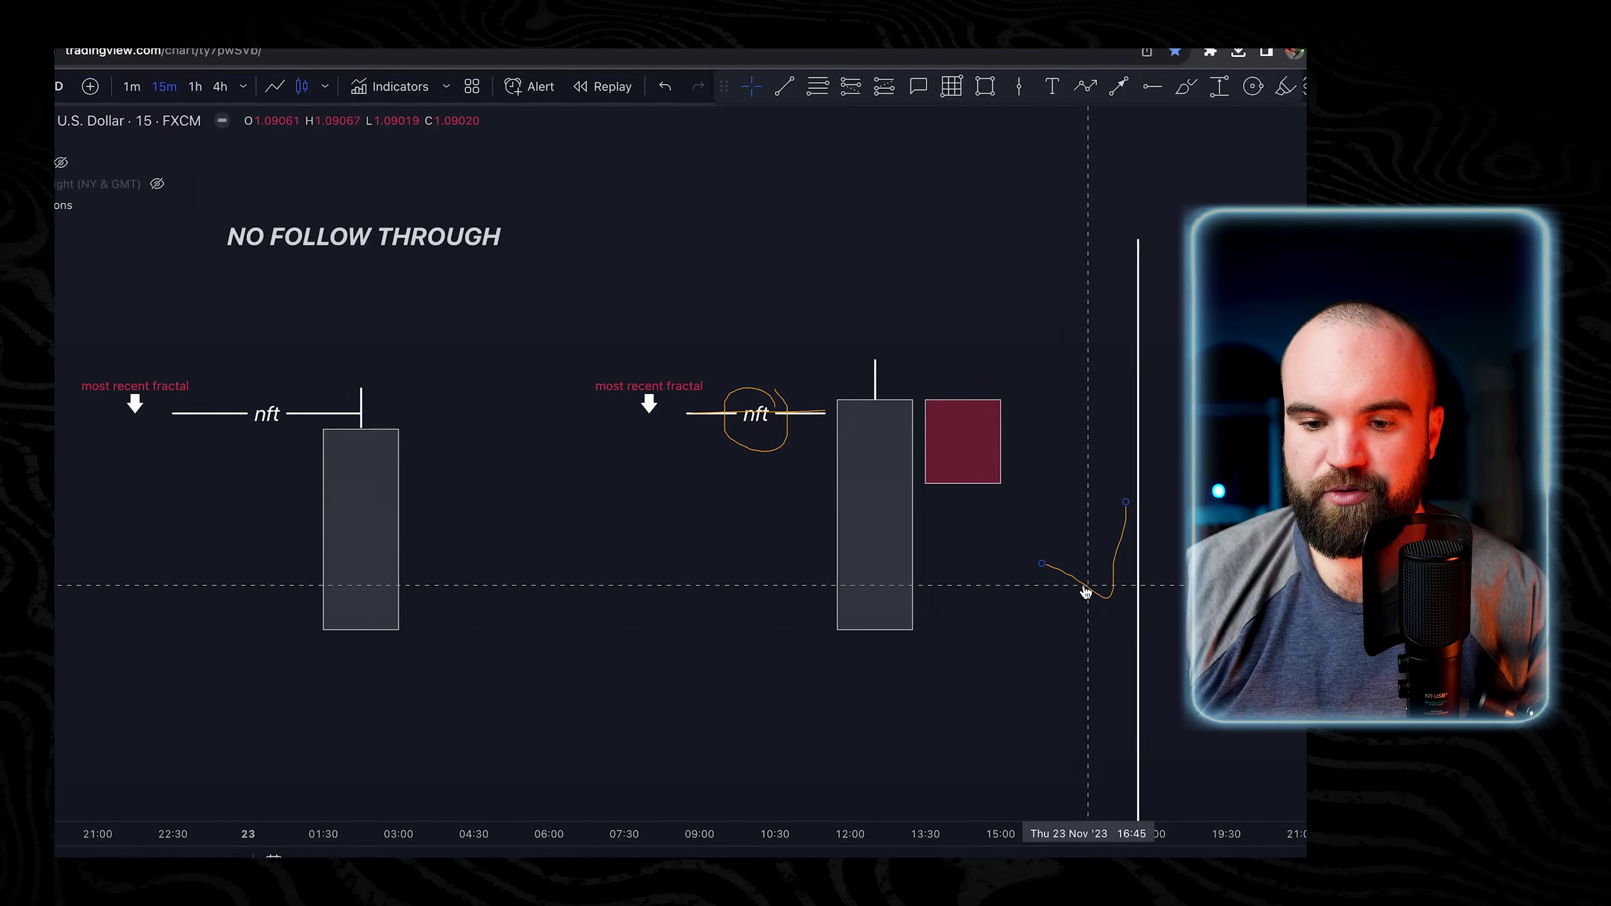
{"action": "key", "text": "Delete"}
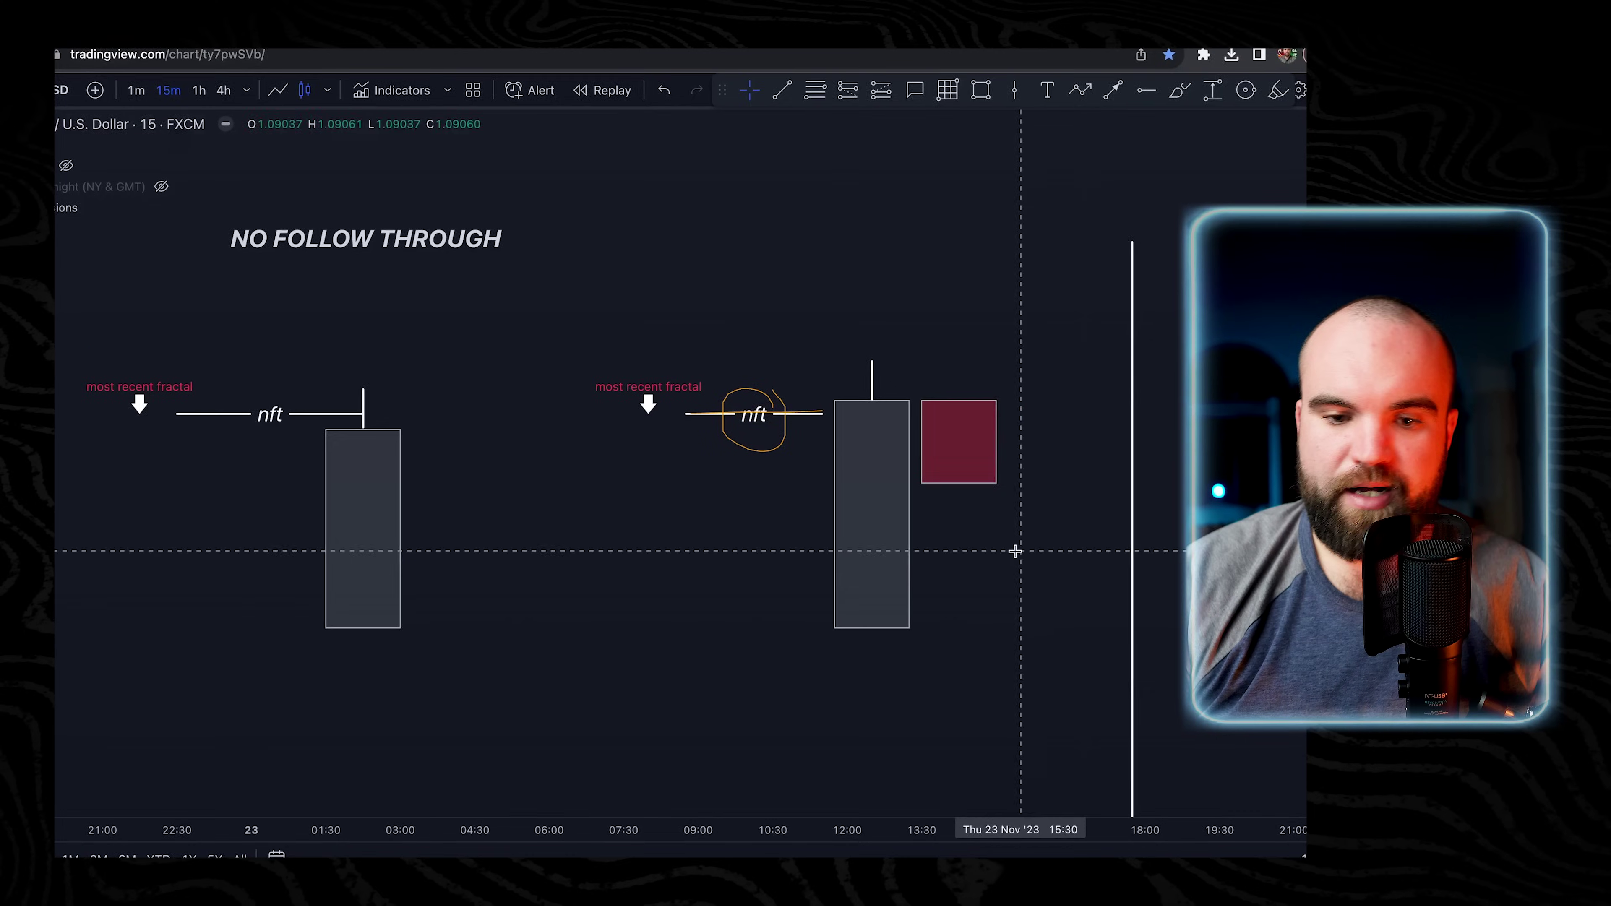
{"action": "left_click_drag", "start_coordinate": [896, 317], "coordinate": [976, 334]}
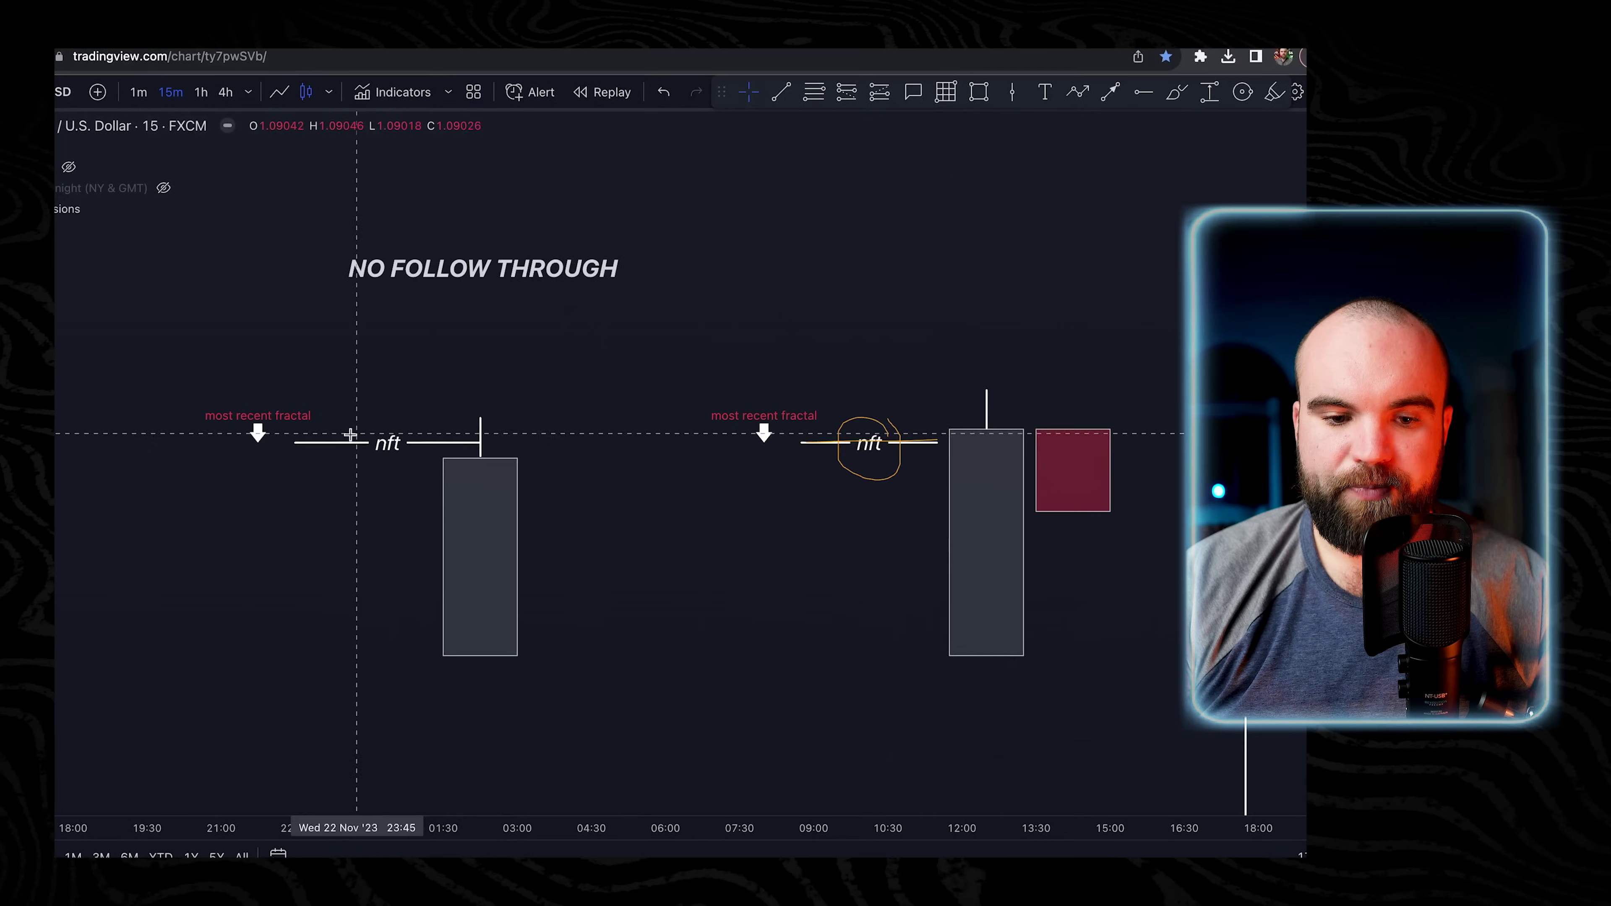
{"action": "left_click", "coordinate": [899, 472]}
Brush marks at the wick and beside the candle of the first no-follow-through diagram, and undo them.
{"action": "left_click_drag", "start_coordinate": [565, 461], "coordinate": [881, 482]}
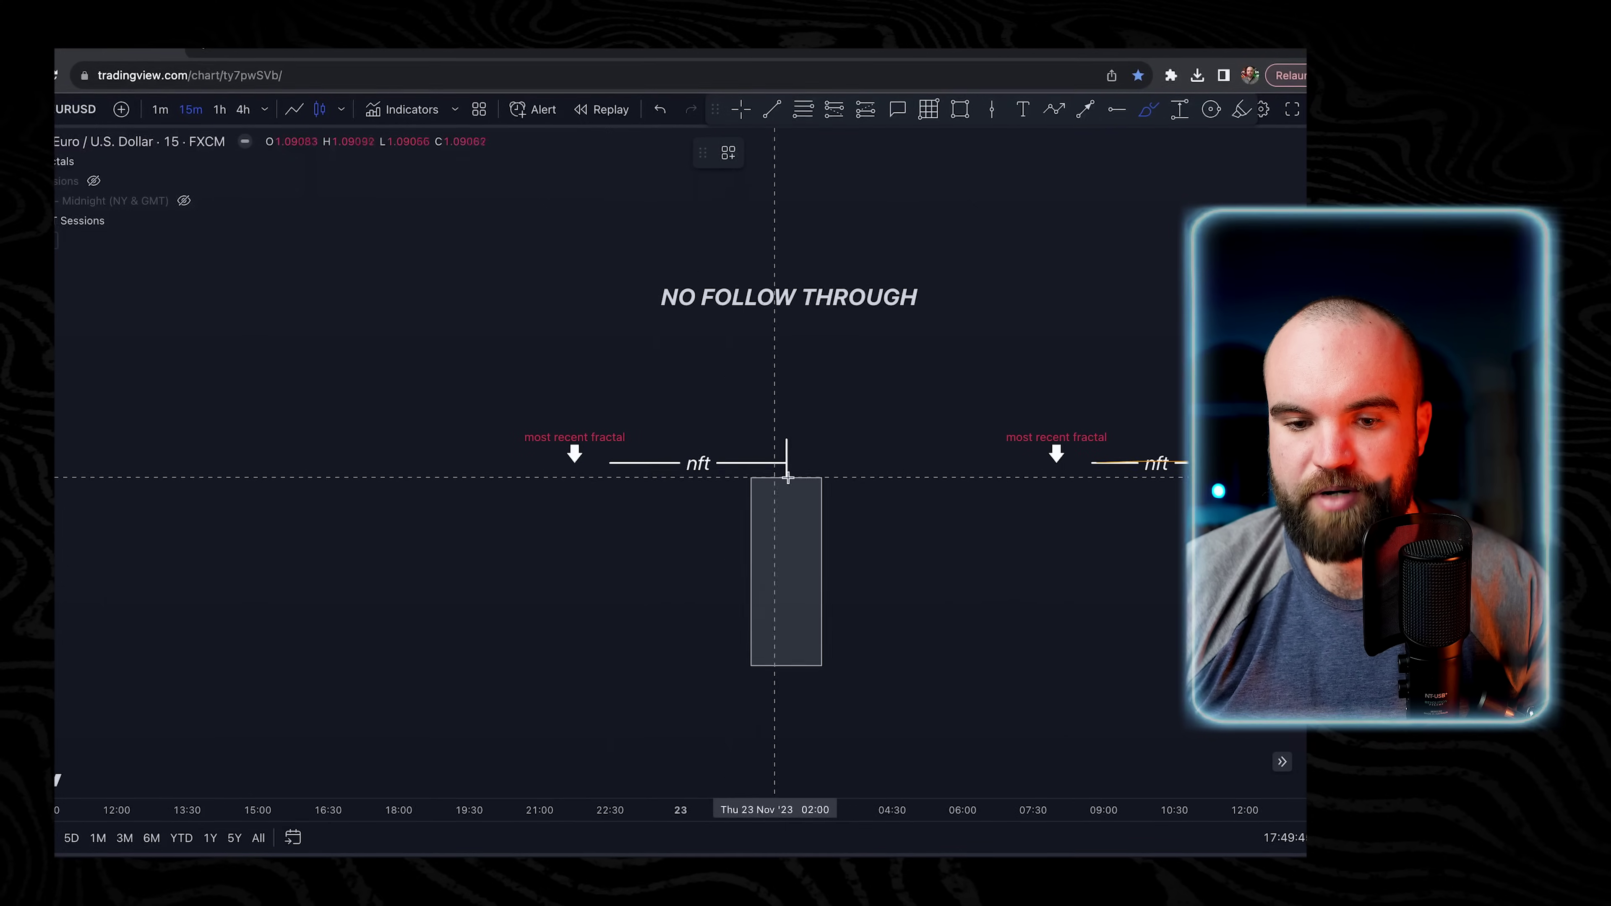
{"action": "left_click_drag", "start_coordinate": [791, 449], "coordinate": [788, 435]}
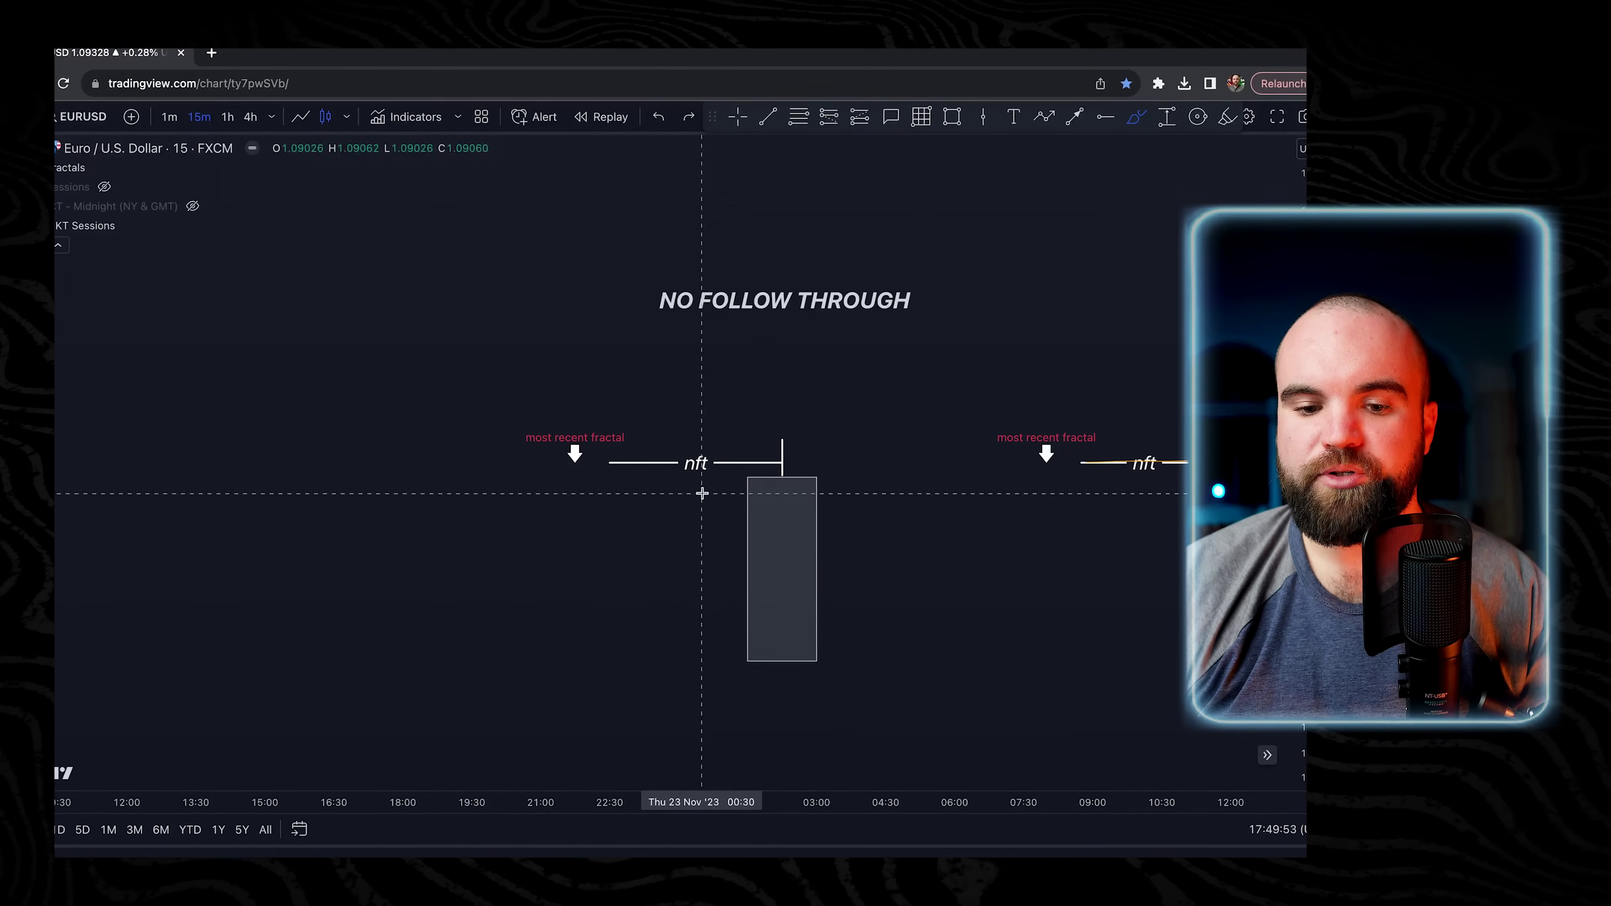
{"action": "mouse_move", "coordinate": [694, 498]}
{"action": "left_mouse_down"}
{"action": "mouse_move", "coordinate": [636, 454]}
{"action": "mouse_move", "coordinate": [680, 497]}
{"action": "left_mouse_up"}
{"action": "key", "text": "super+z"}
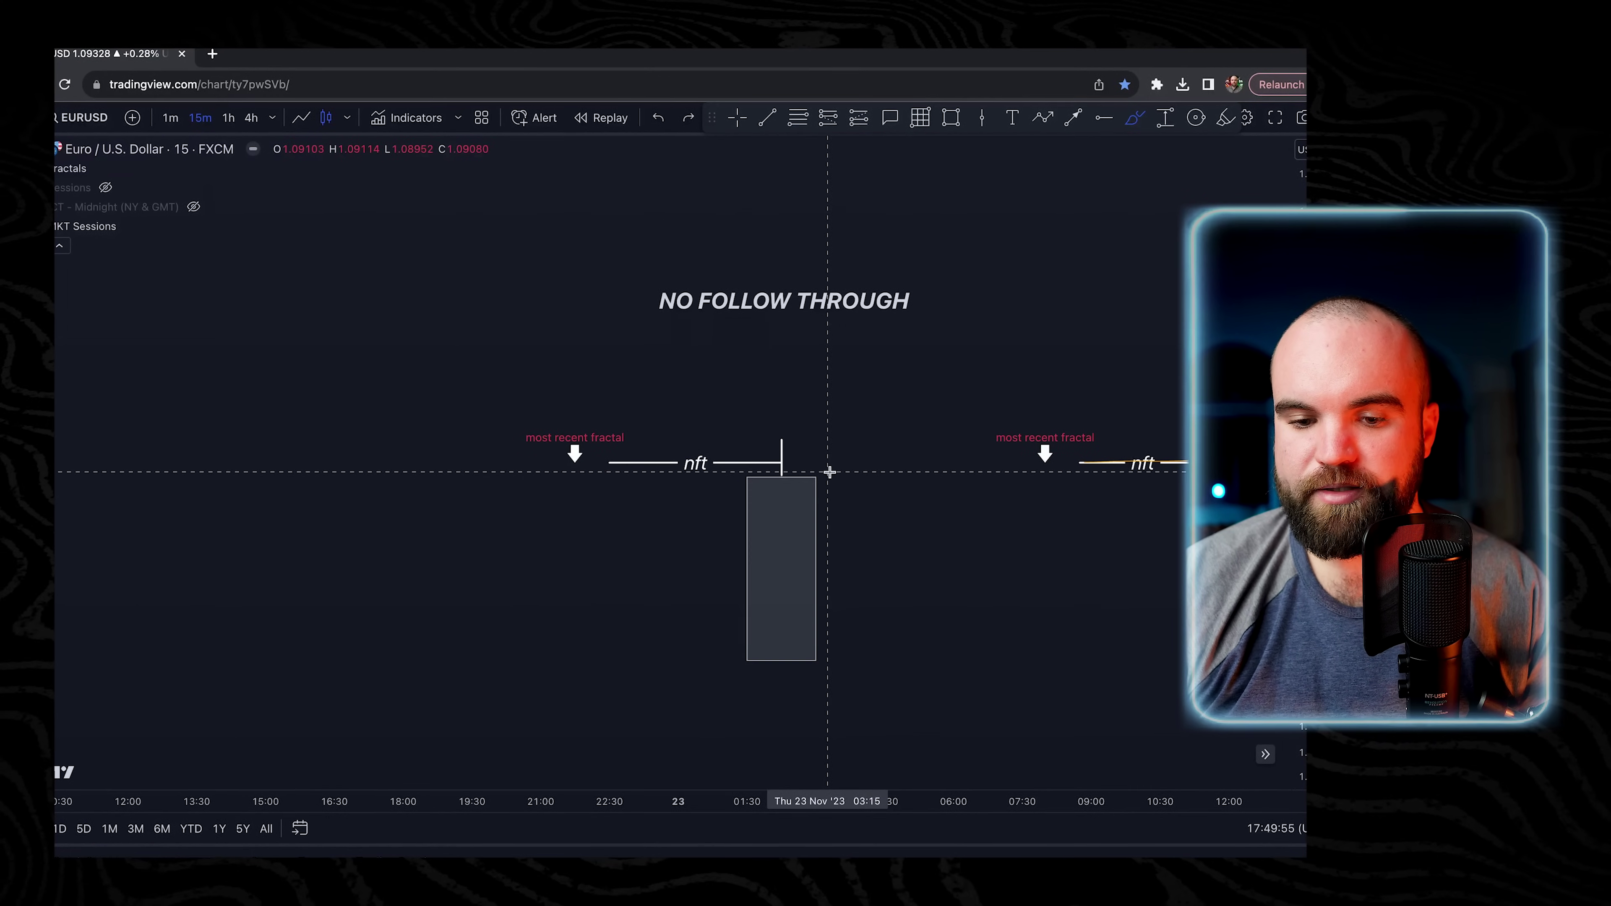
{"action": "left_click_drag", "start_coordinate": [829, 472], "coordinate": [856, 501]}
{"action": "left_click_drag", "start_coordinate": [918, 587], "coordinate": [932, 624]}
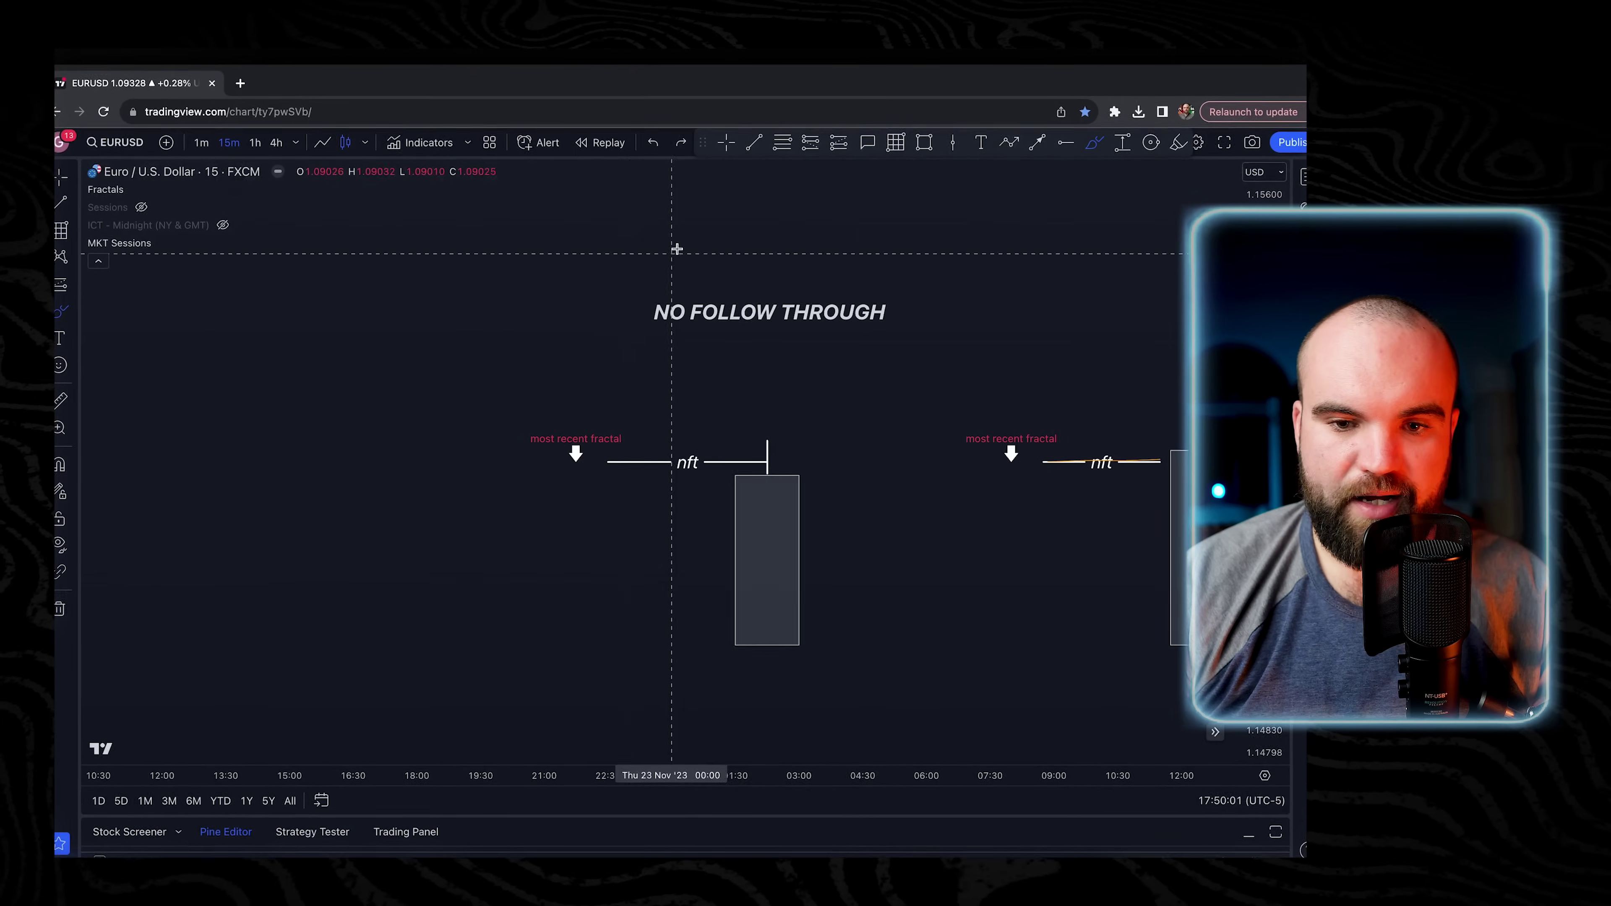
Switch to the cross cursor and compress the price scale slightly.
{"action": "left_click", "coordinate": [731, 133]}
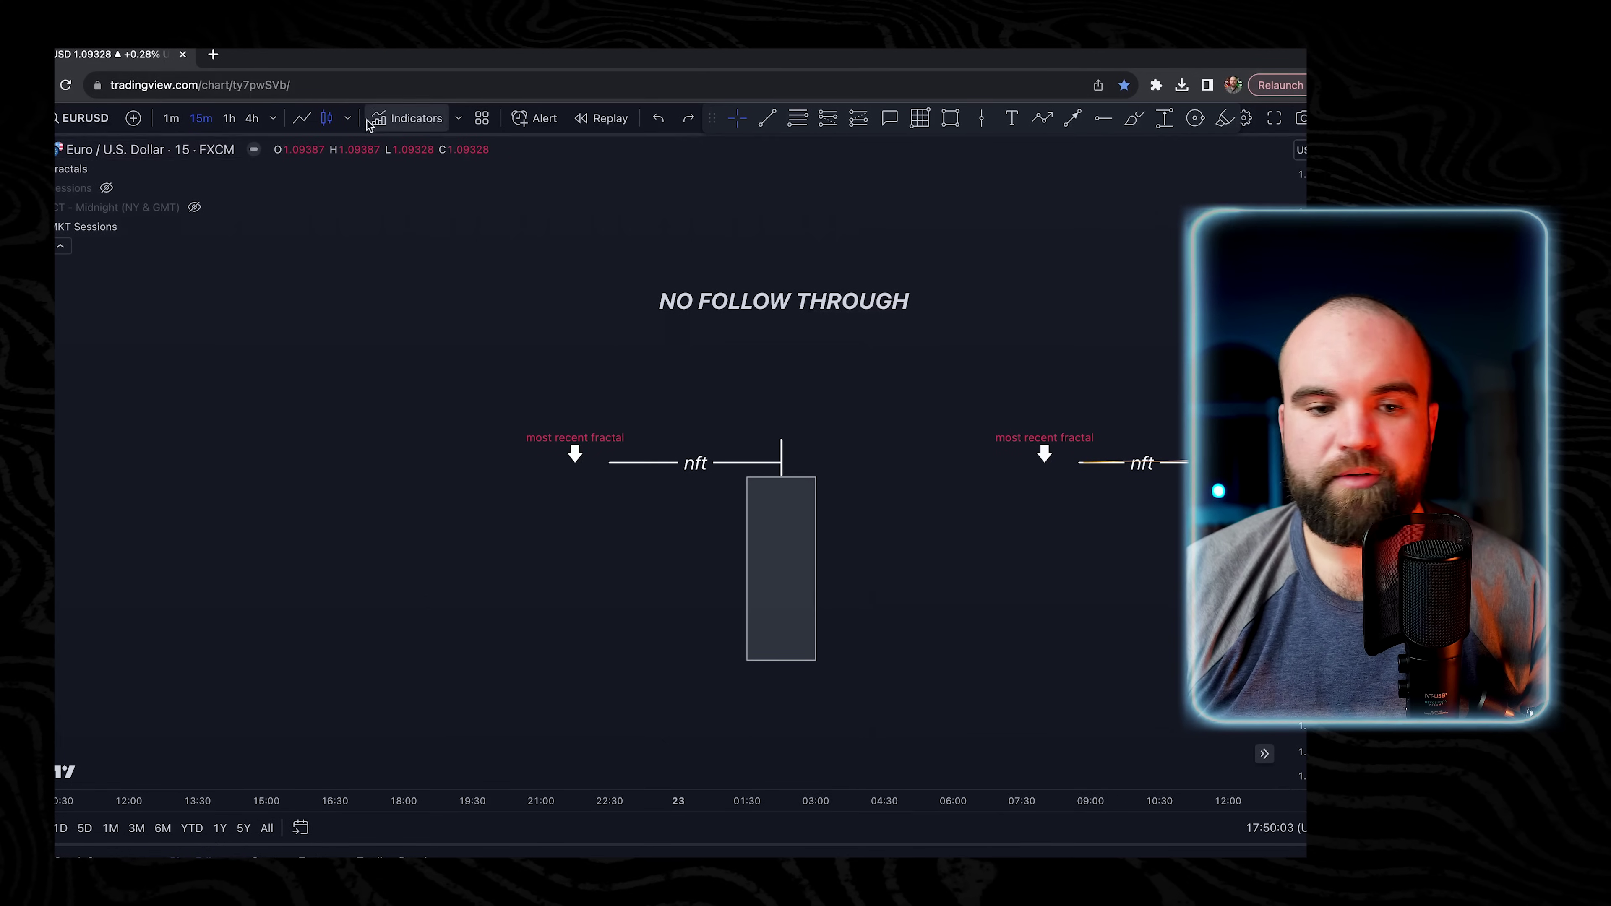
{"action": "left_click", "coordinate": [38, 158]}
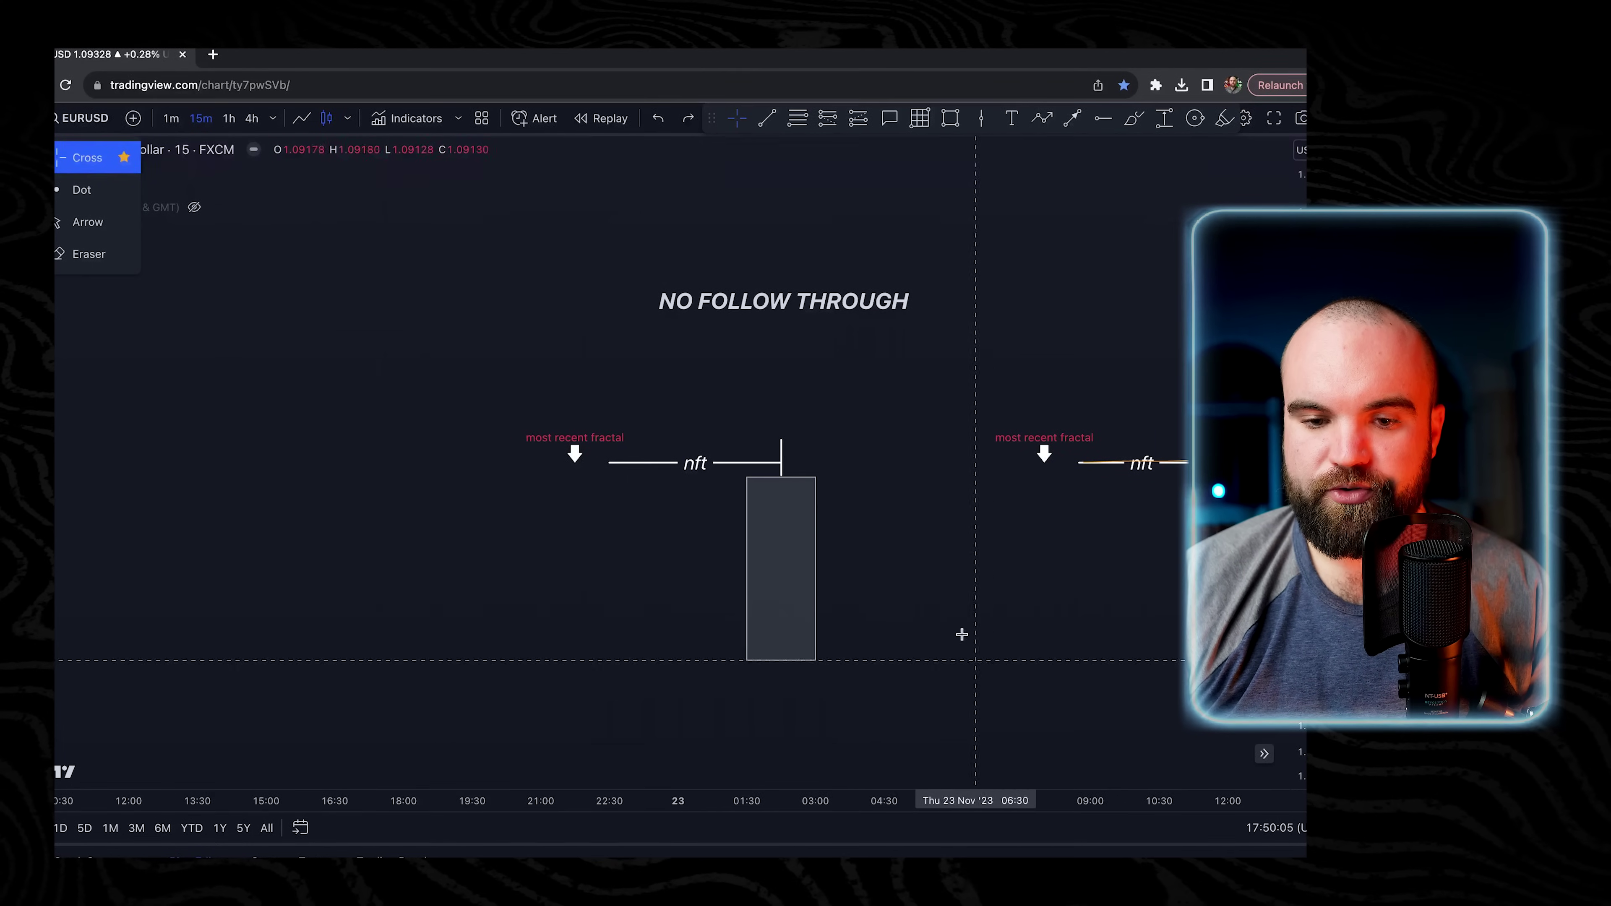
{"action": "left_click_drag", "start_coordinate": [1322, 453], "coordinate": [1322, 481]}
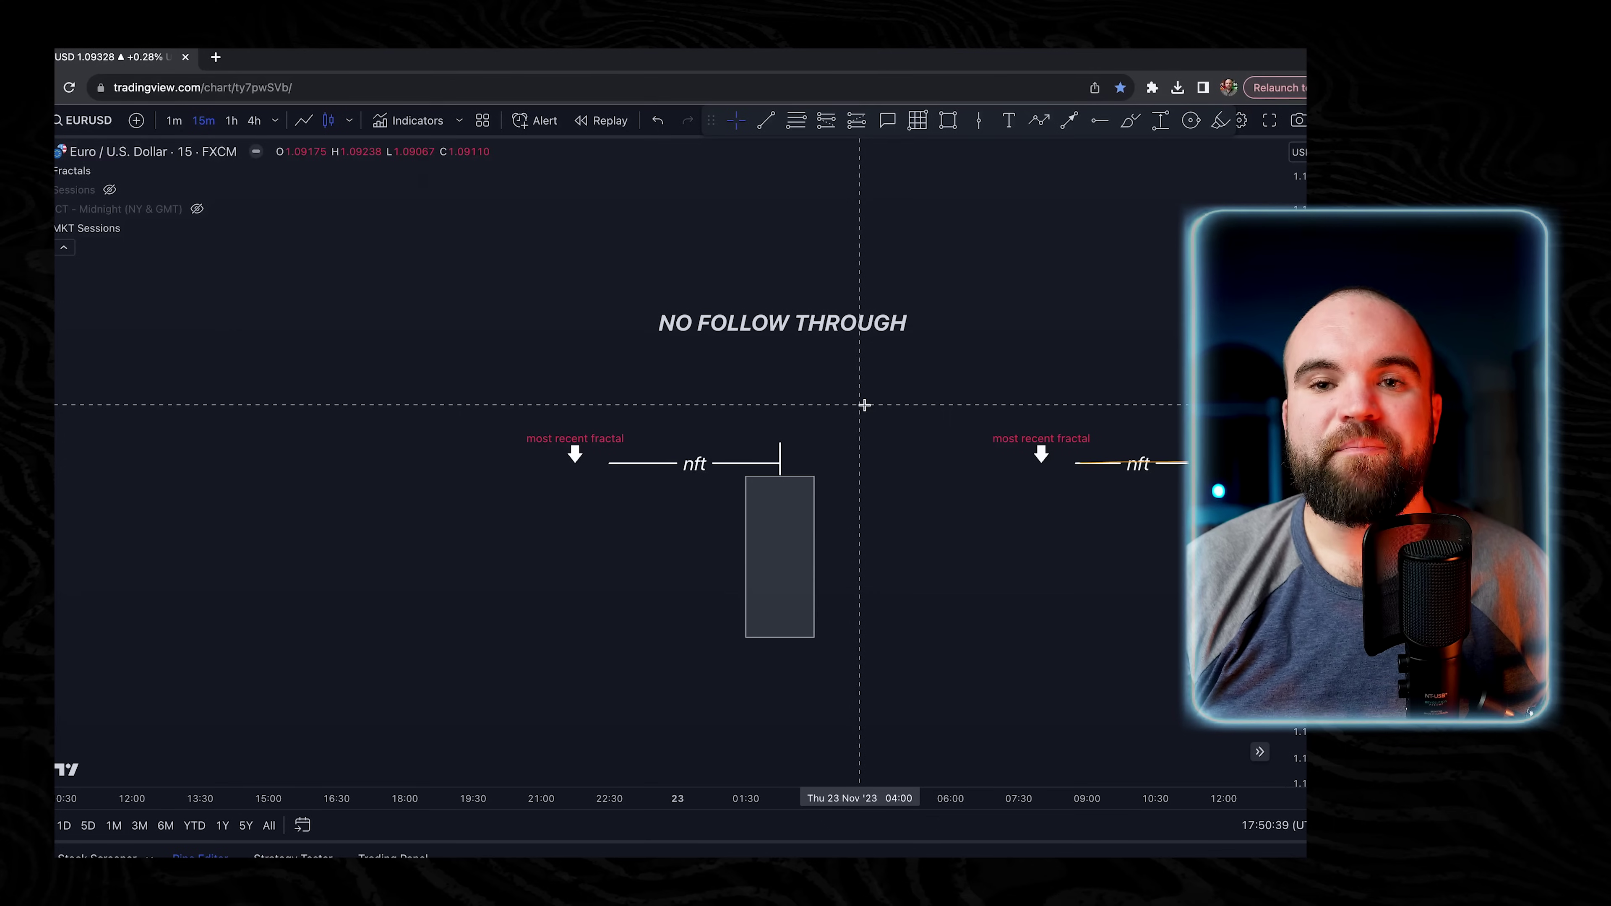
Examine the follow-through diagrams and compare them with the no-follow-through diagrams.
{"action": "scroll", "coordinate": [964, 352], "scroll_direction": "right", "scroll_amount": 10}
{"action": "left_click_drag", "start_coordinate": [974, 311], "coordinate": [445, 407]}
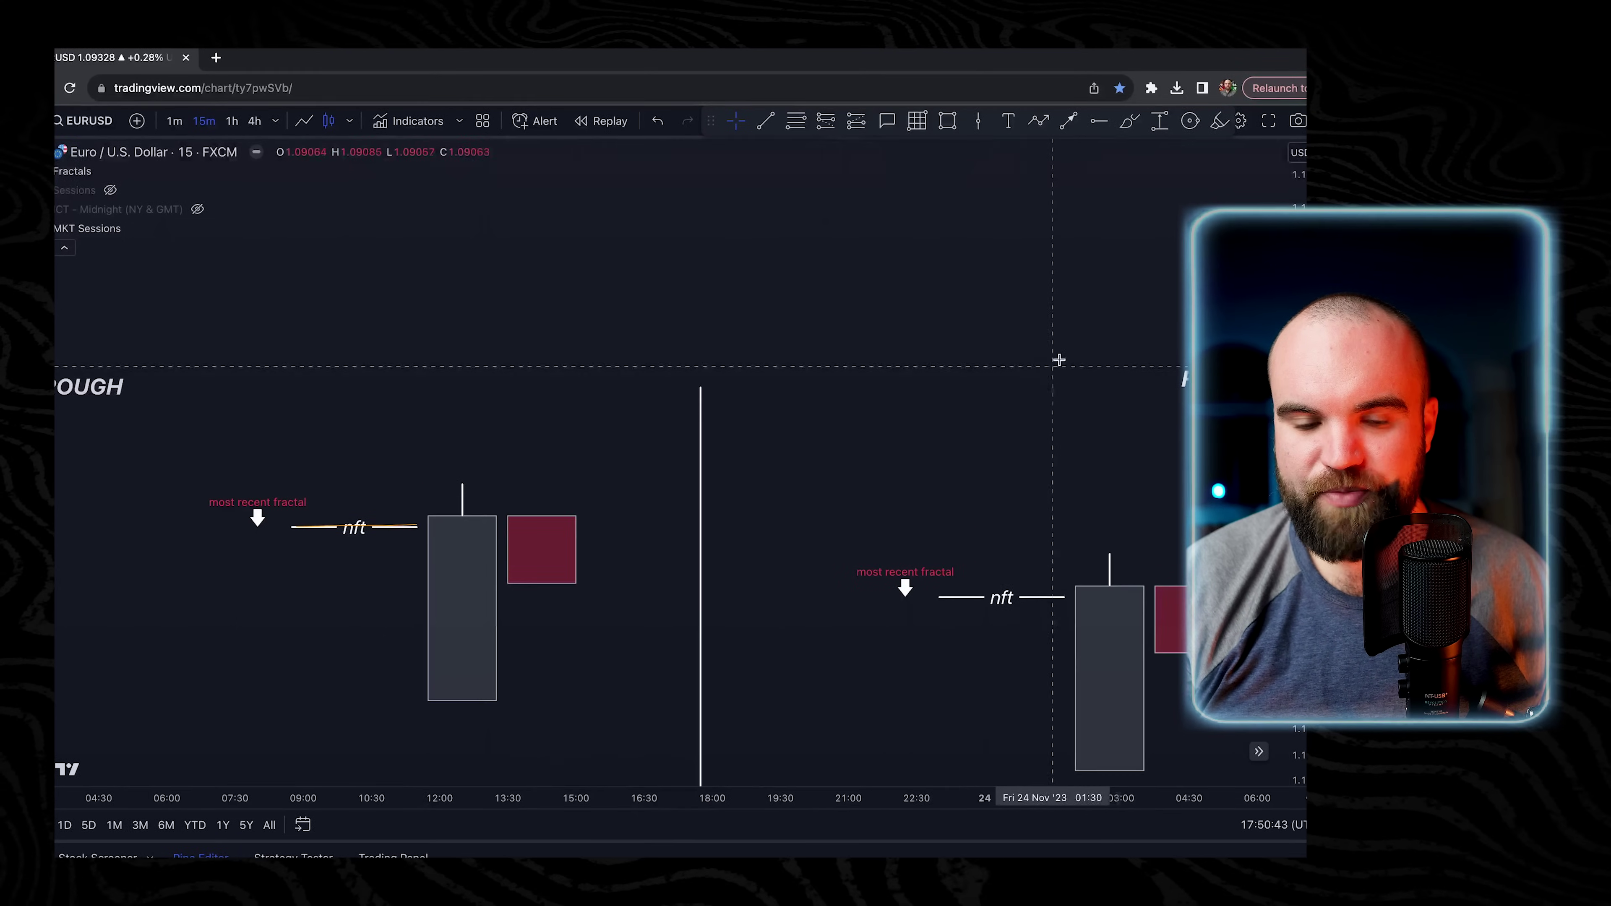
{"action": "left_click_drag", "start_coordinate": [1036, 396], "coordinate": [338, 311]}
{"action": "scroll", "coordinate": [793, 480], "scroll_direction": "down", "scroll_amount": 3}
{"action": "left_click_drag", "start_coordinate": [1052, 407], "coordinate": [964, 375]}
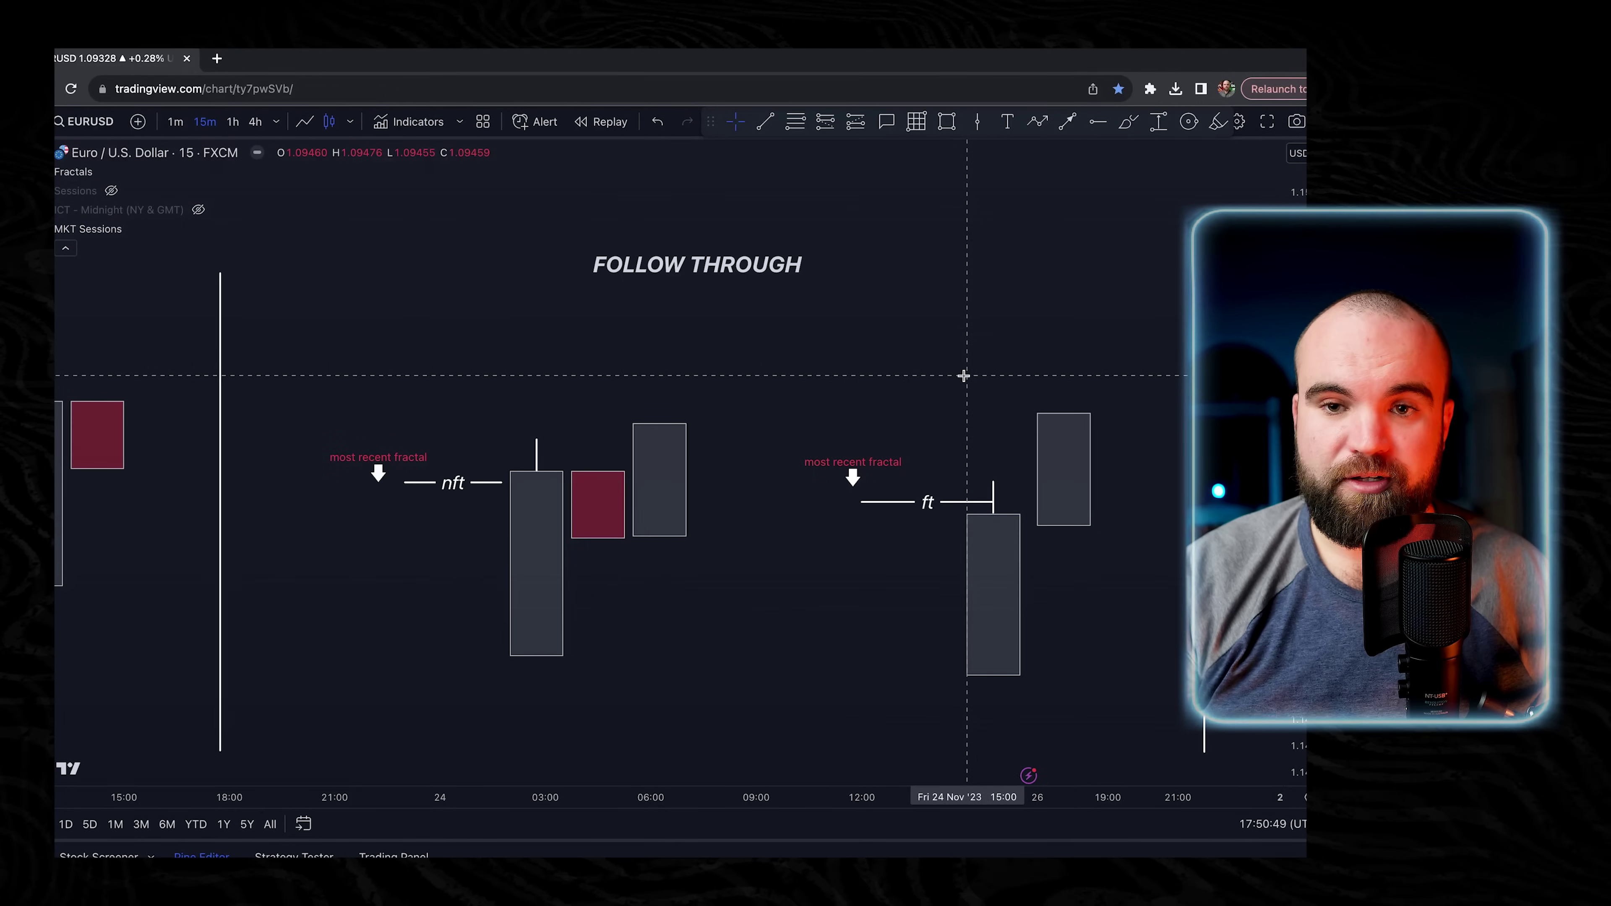
{"action": "left_click_drag", "start_coordinate": [735, 531], "coordinate": [782, 526]}
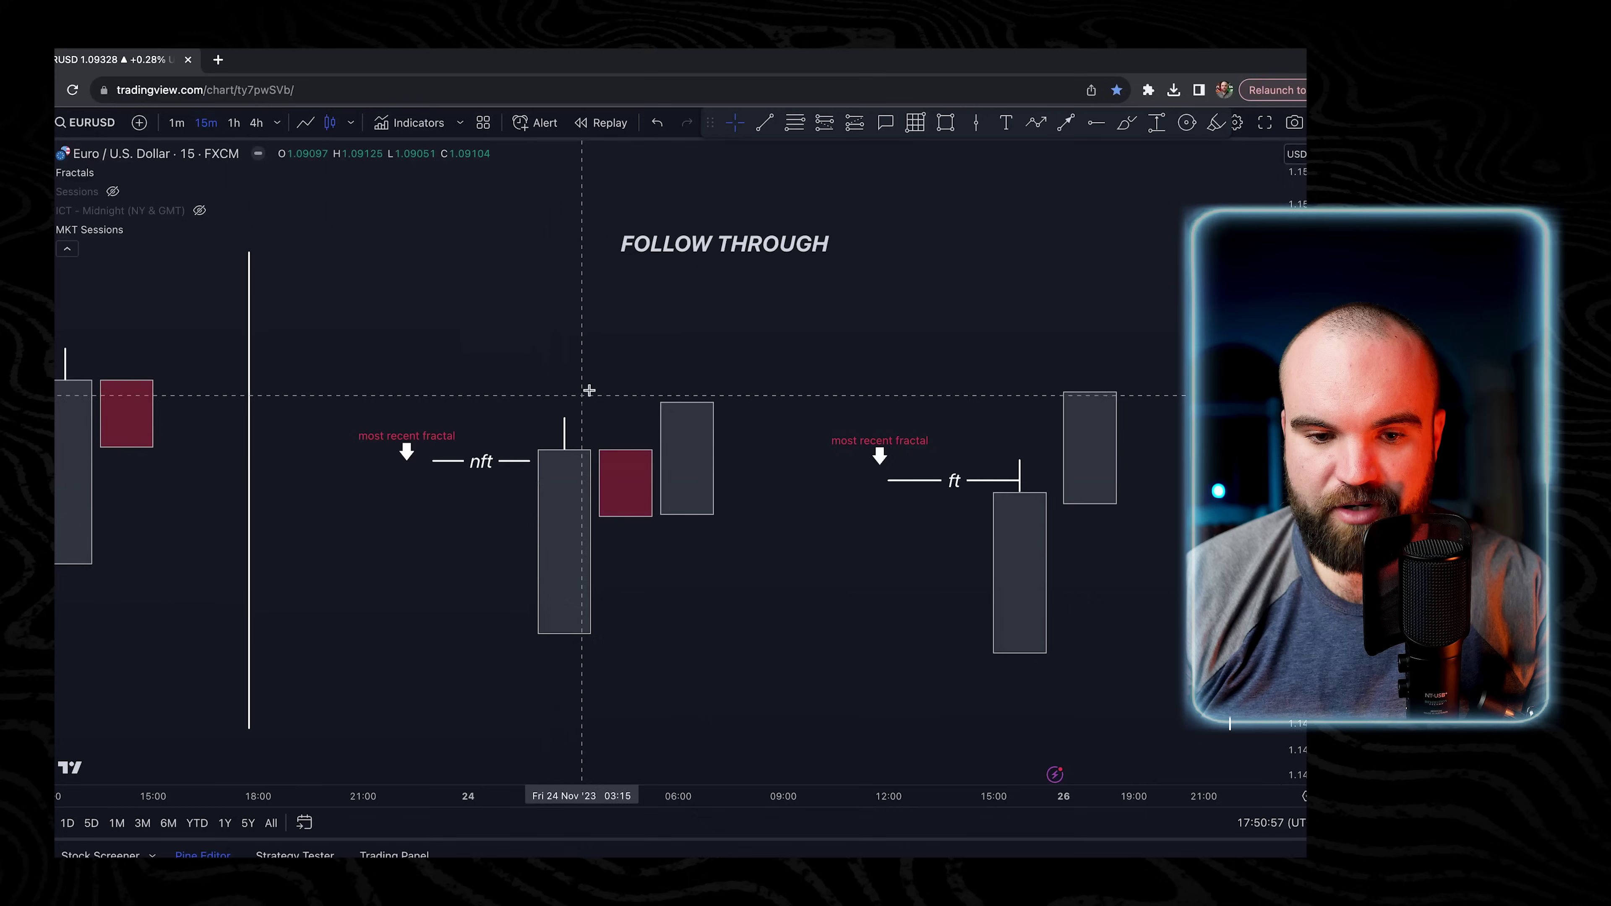
{"action": "left_click_drag", "start_coordinate": [600, 376], "coordinate": [625, 361]}
{"action": "left_click_drag", "start_coordinate": [466, 316], "coordinate": [964, 335]}
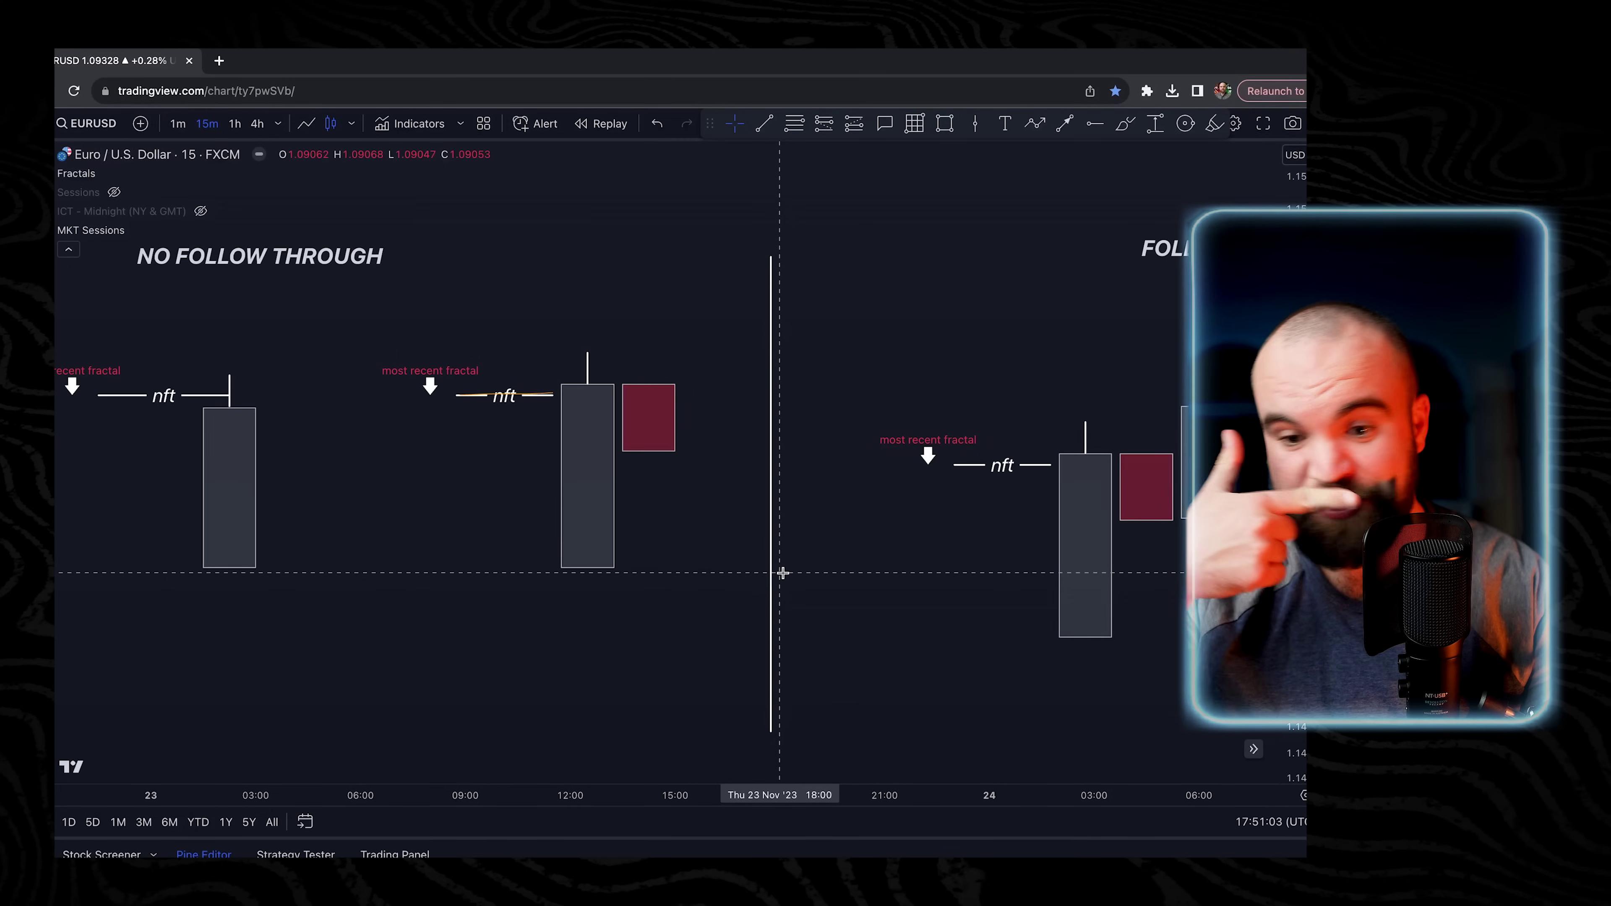
{"action": "left_click_drag", "start_coordinate": [1104, 331], "coordinate": [1009, 295]}
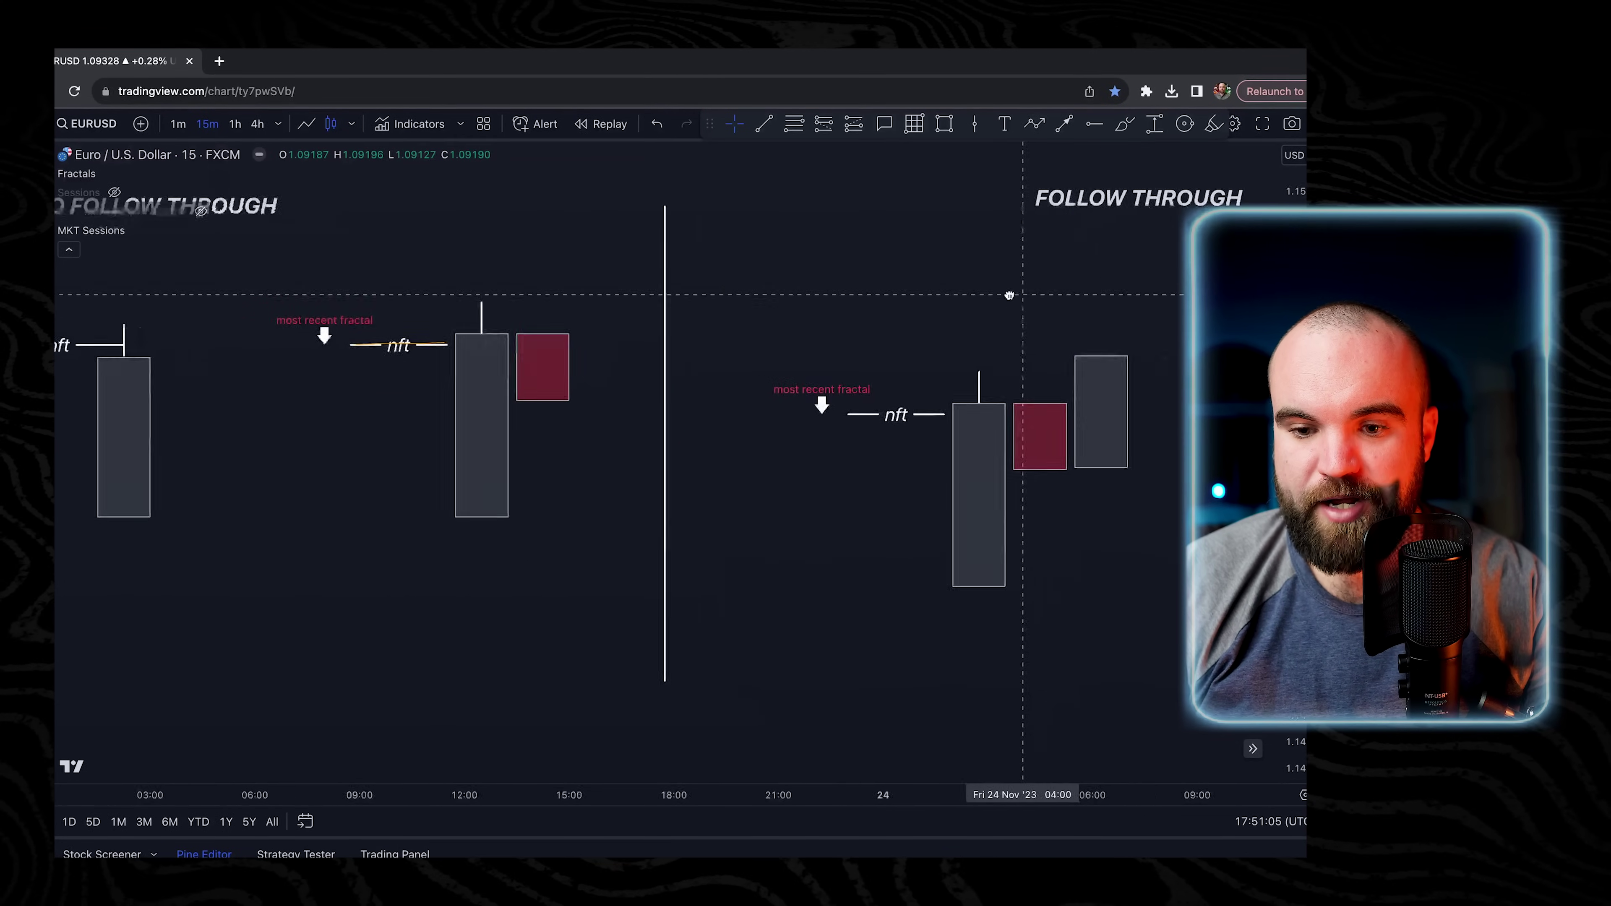
Delete the grey candle after the red one in the first follow-through diagram, and undo the deletion.
{"action": "left_click", "coordinate": [1115, 389]}
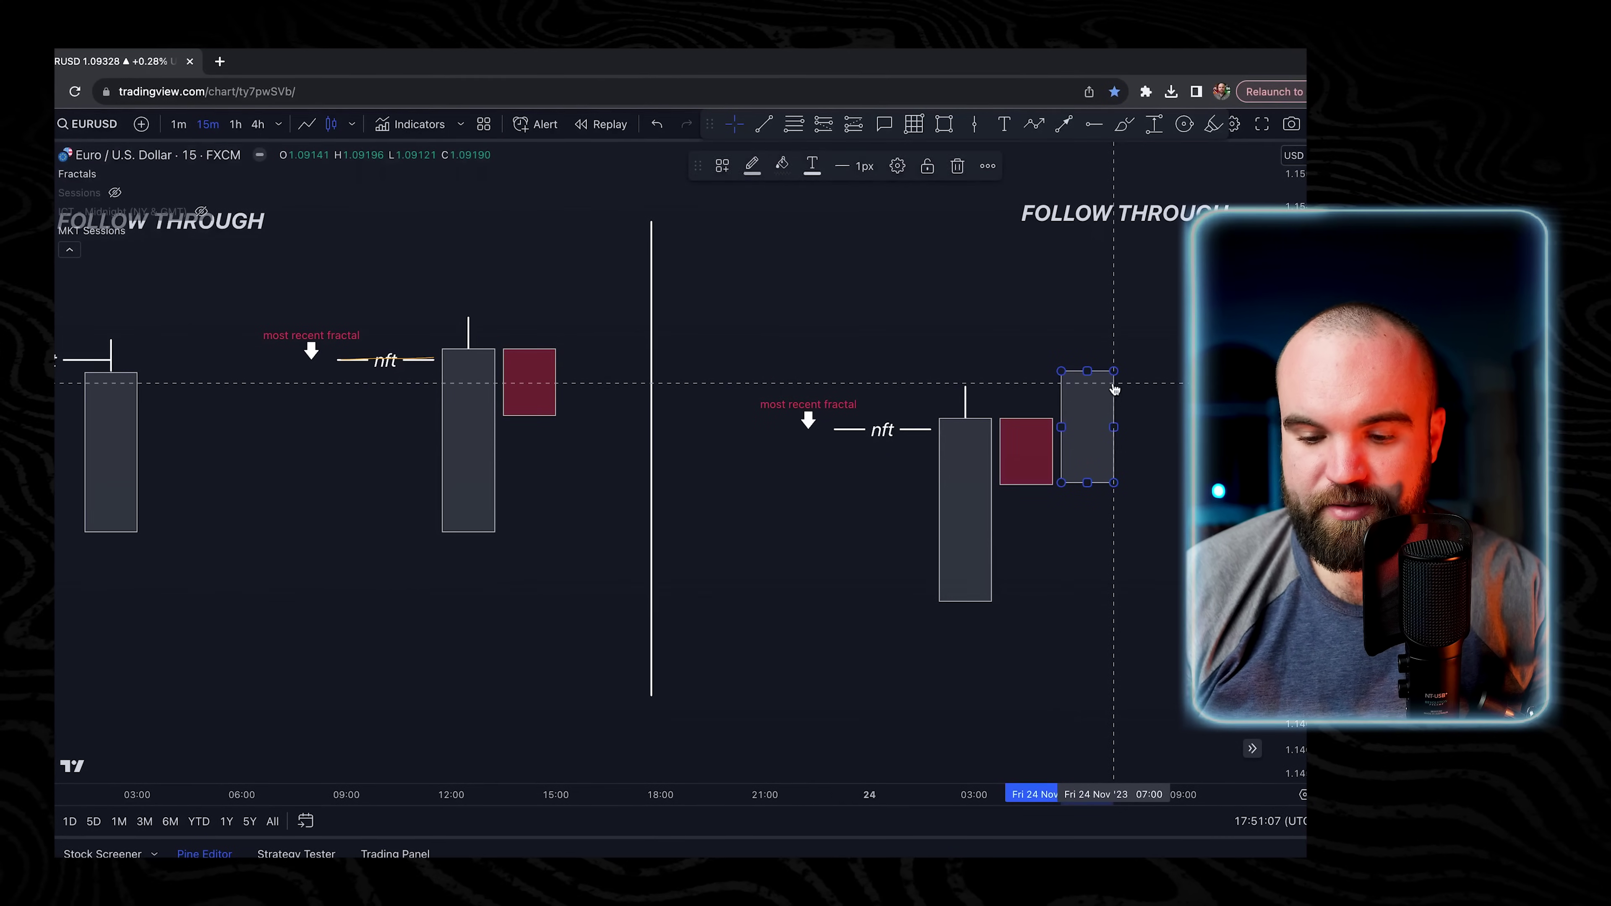
{"action": "key", "text": "Delete"}
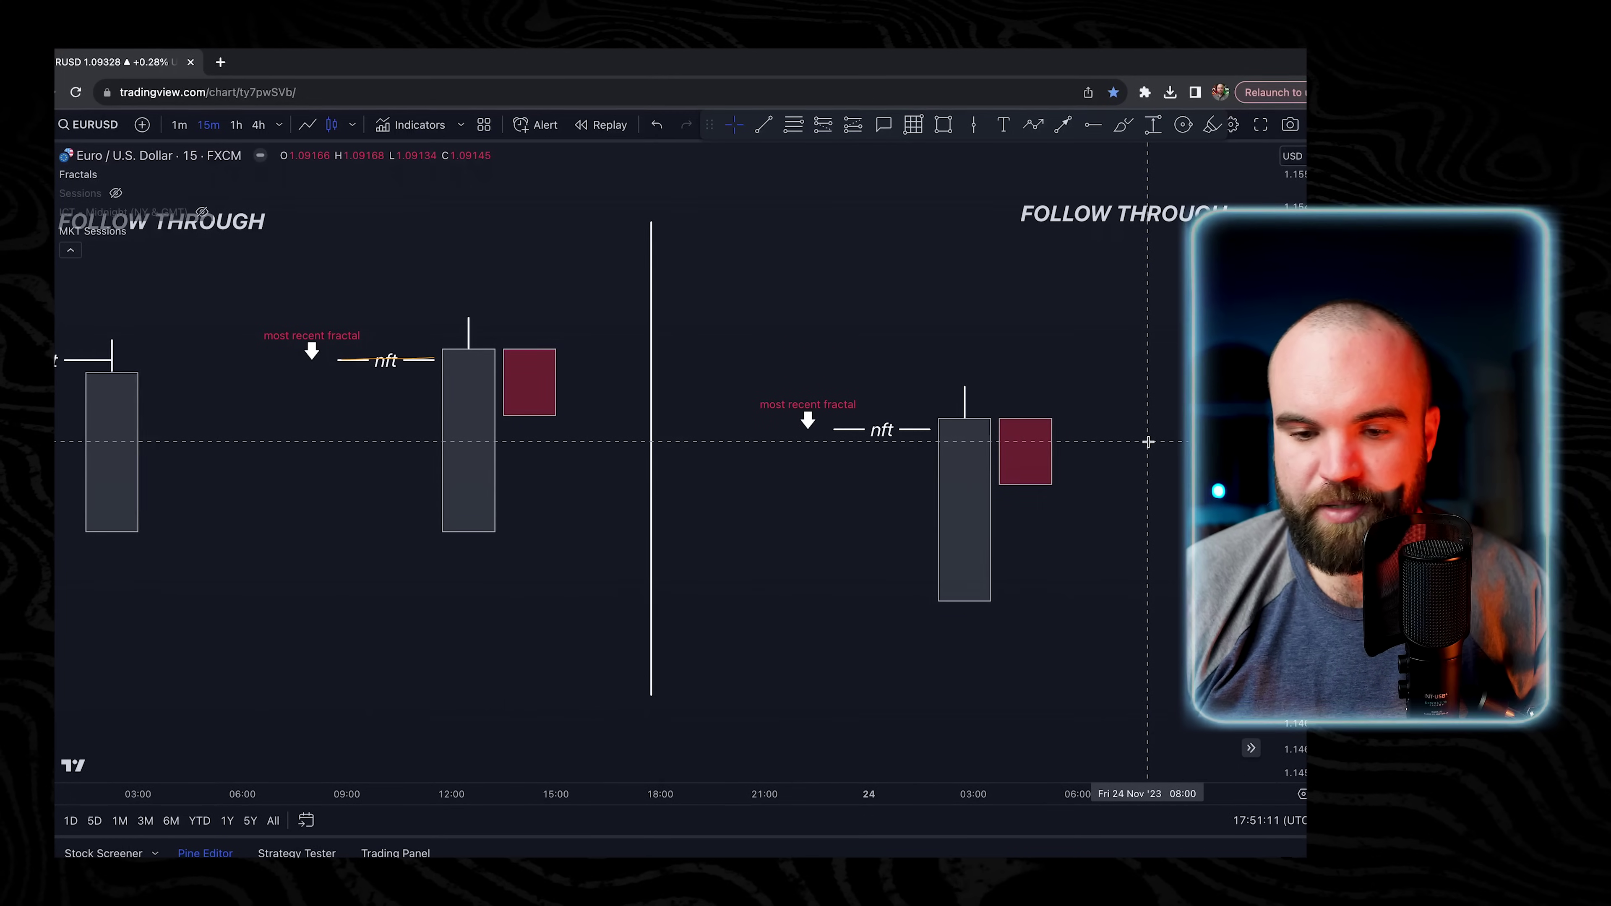
{"action": "key", "text": "ctrl+z"}
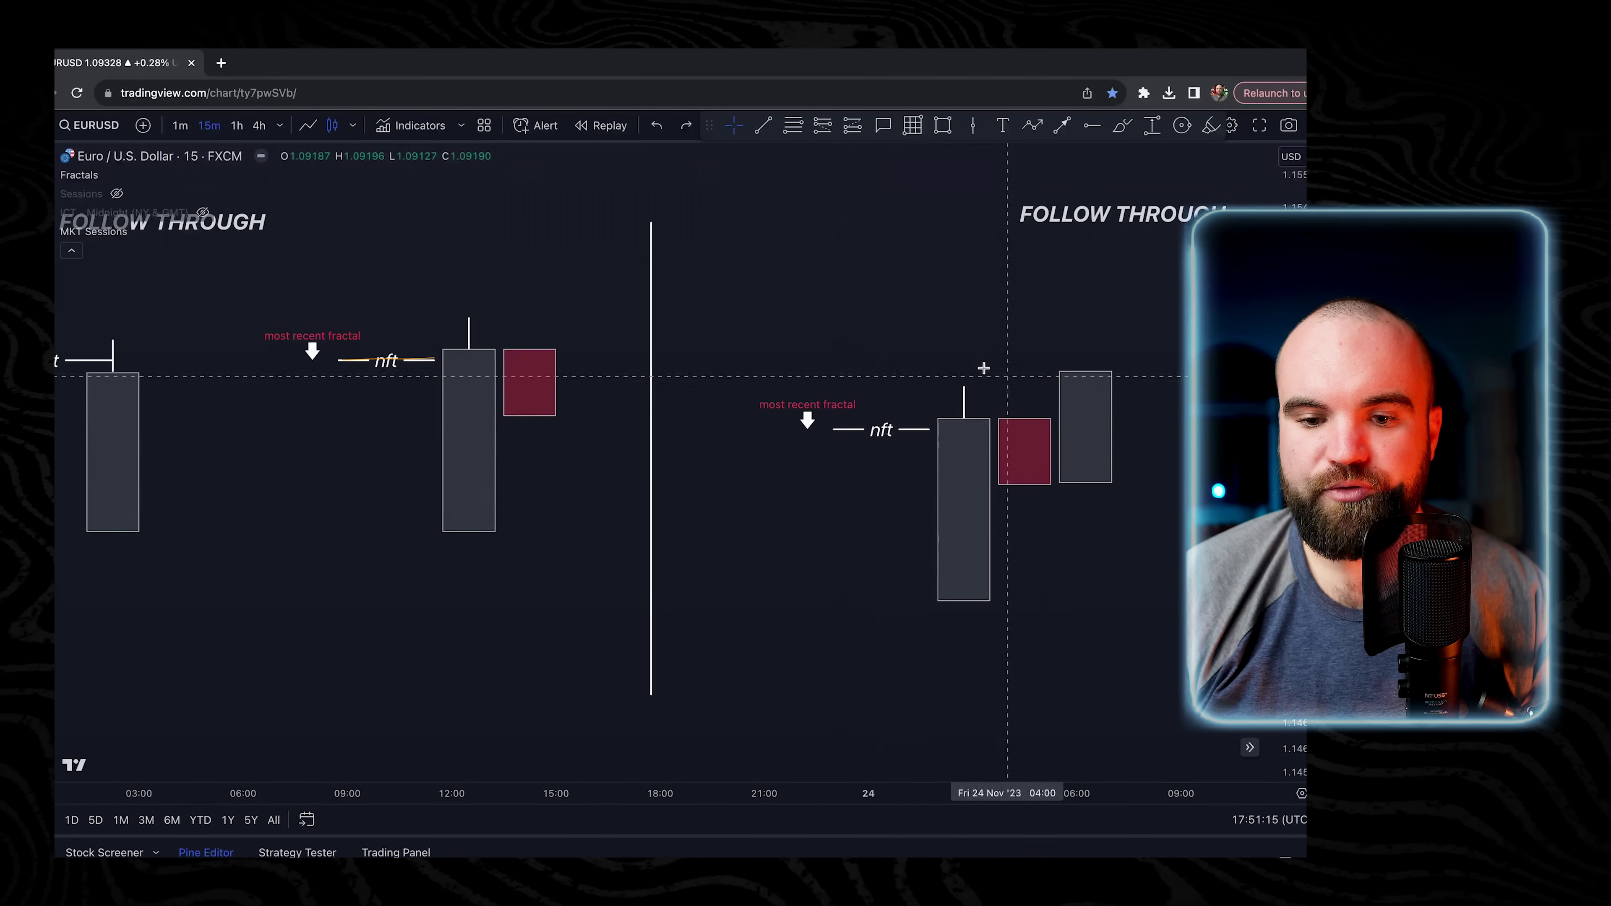
Change the text of the trend line in the first follow-through diagram from nft to "ft".
{"action": "left_click_drag", "start_coordinate": [1046, 339], "coordinate": [853, 349]}
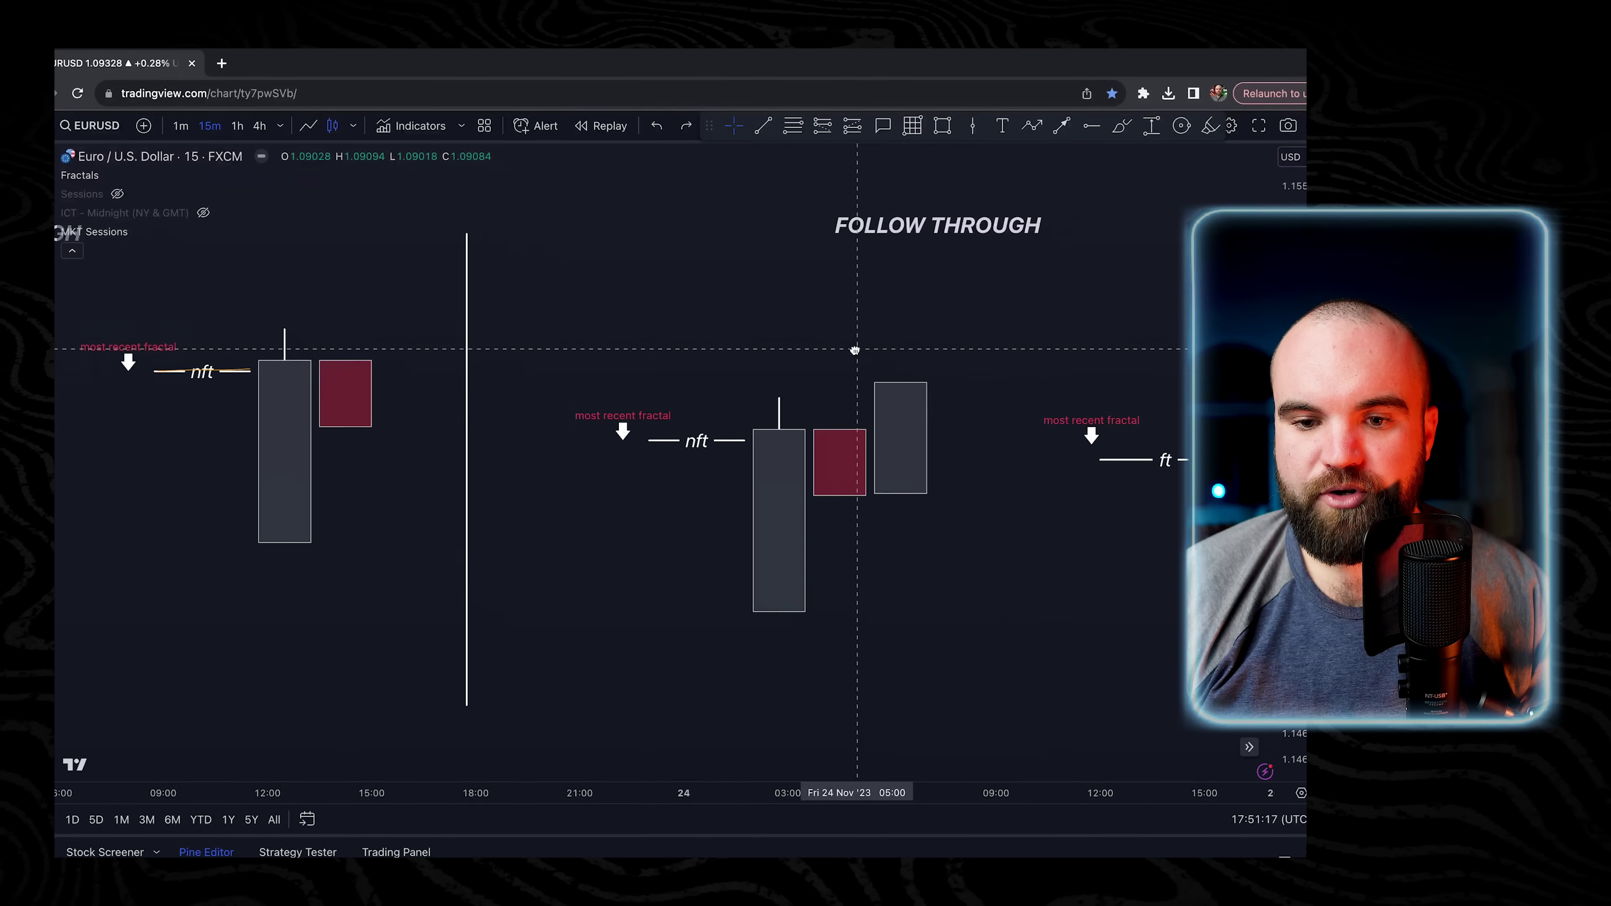
{"action": "double_click", "coordinate": [709, 440]}
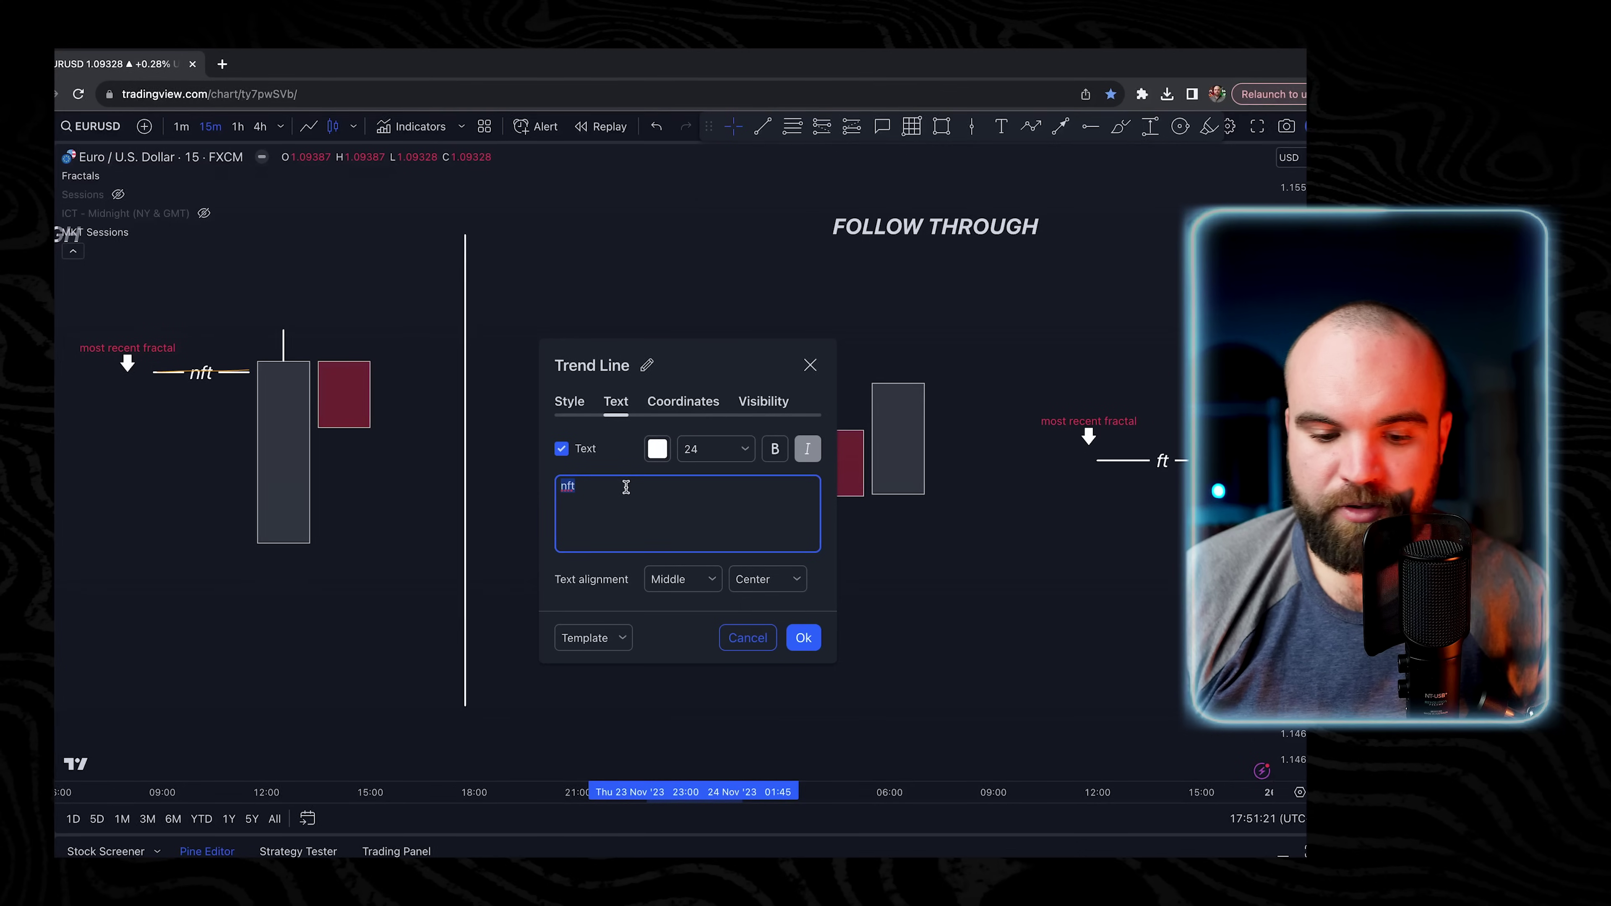
{"action": "type", "text": "f"}
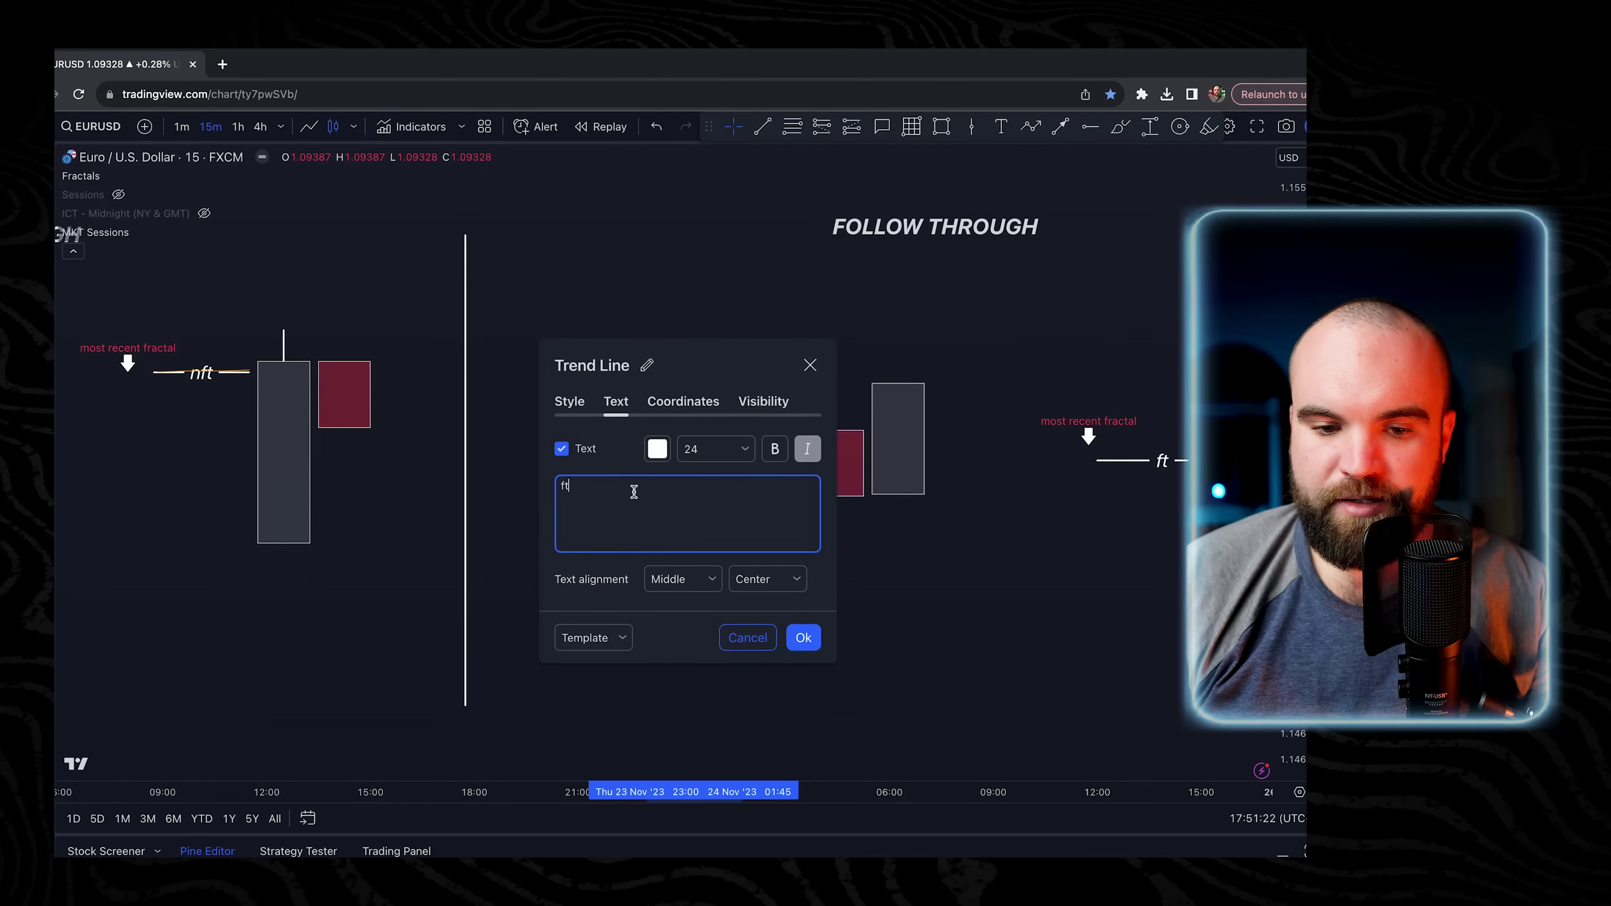
{"action": "left_click", "coordinate": [803, 637]}
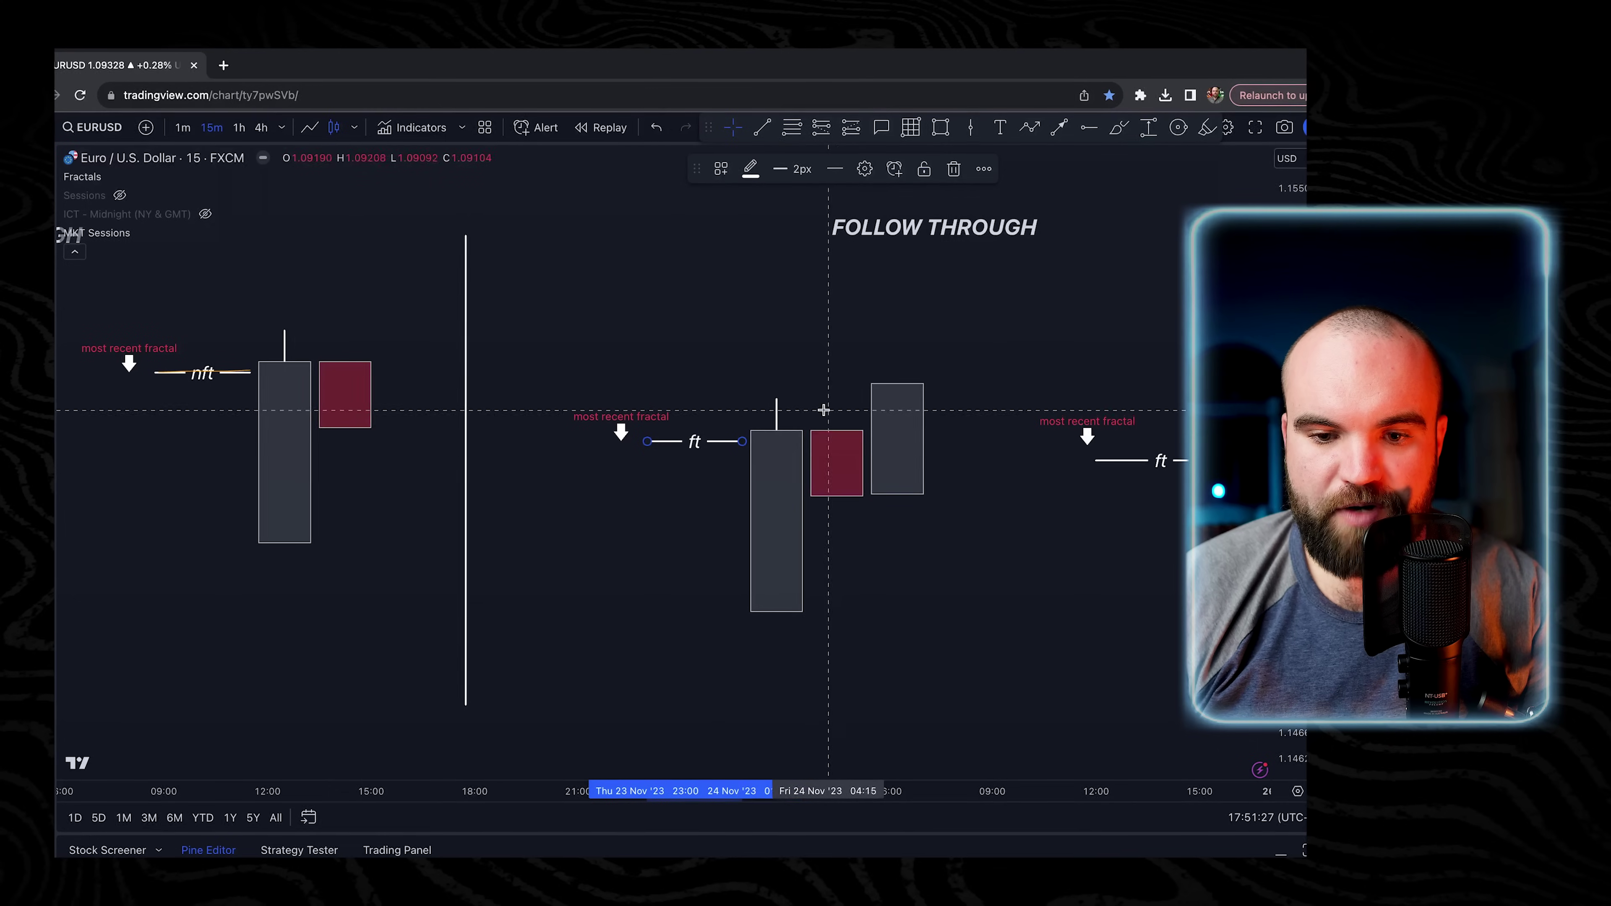
{"action": "left_click_drag", "start_coordinate": [833, 331], "coordinate": [804, 341]}
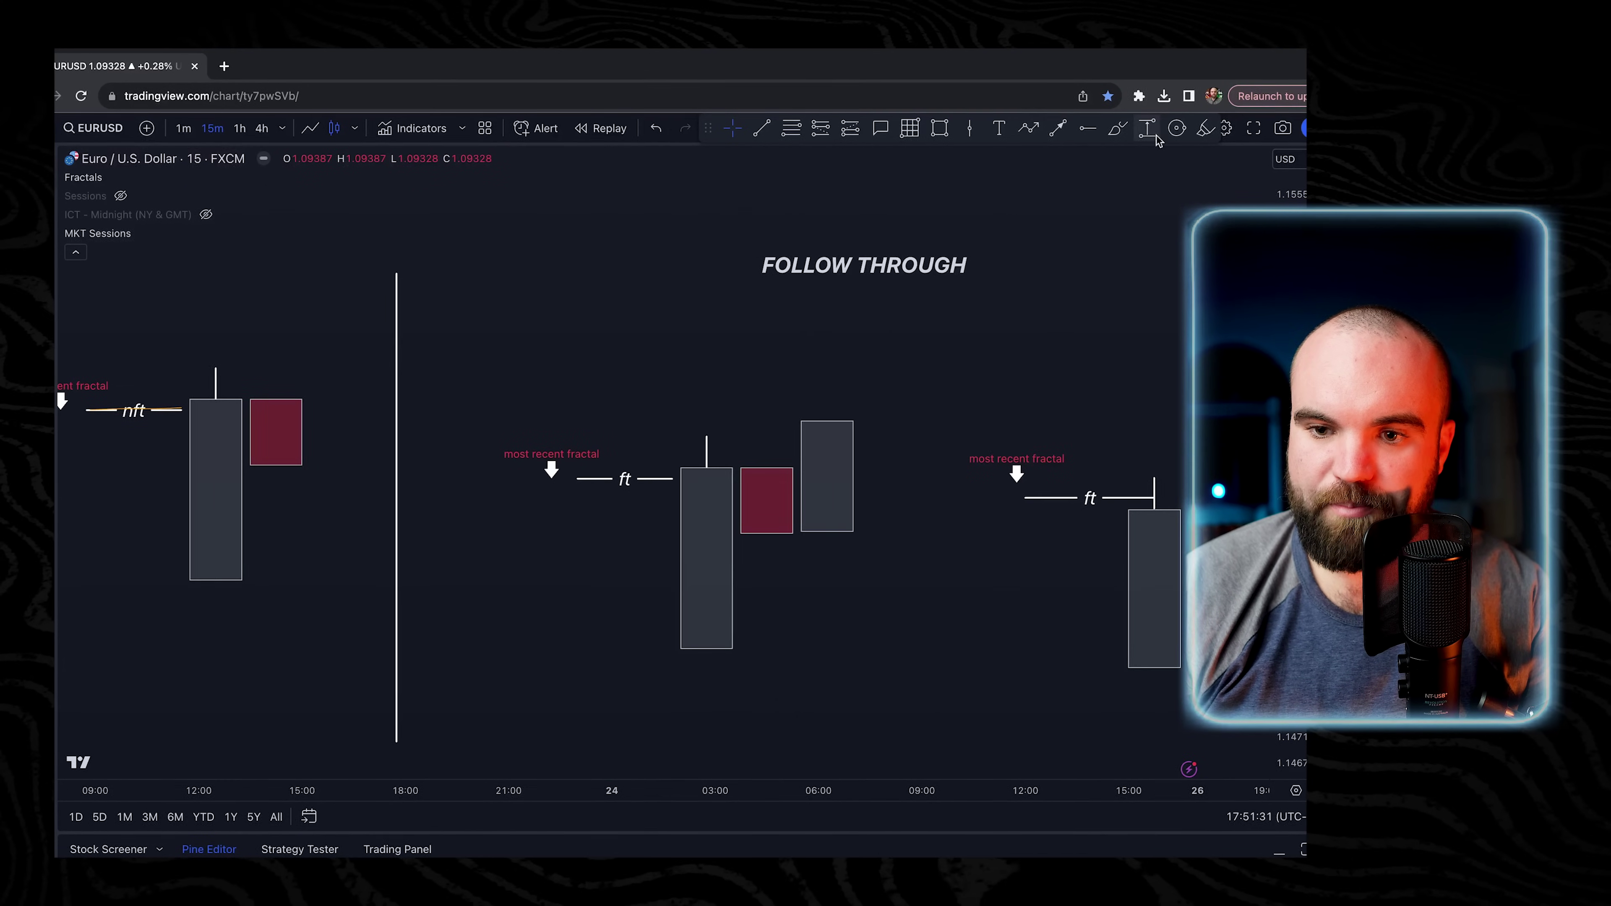
Draw a rising arrow above the large grey candle in the first follow-through diagram, and delete it.
{"action": "left_click", "coordinate": [1065, 131]}
{"action": "mouse_move", "coordinate": [673, 443]}
{"action": "left_mouse_down"}
{"action": "mouse_move", "coordinate": [778, 370]}
{"action": "mouse_move", "coordinate": [784, 336]}
{"action": "left_mouse_up"}
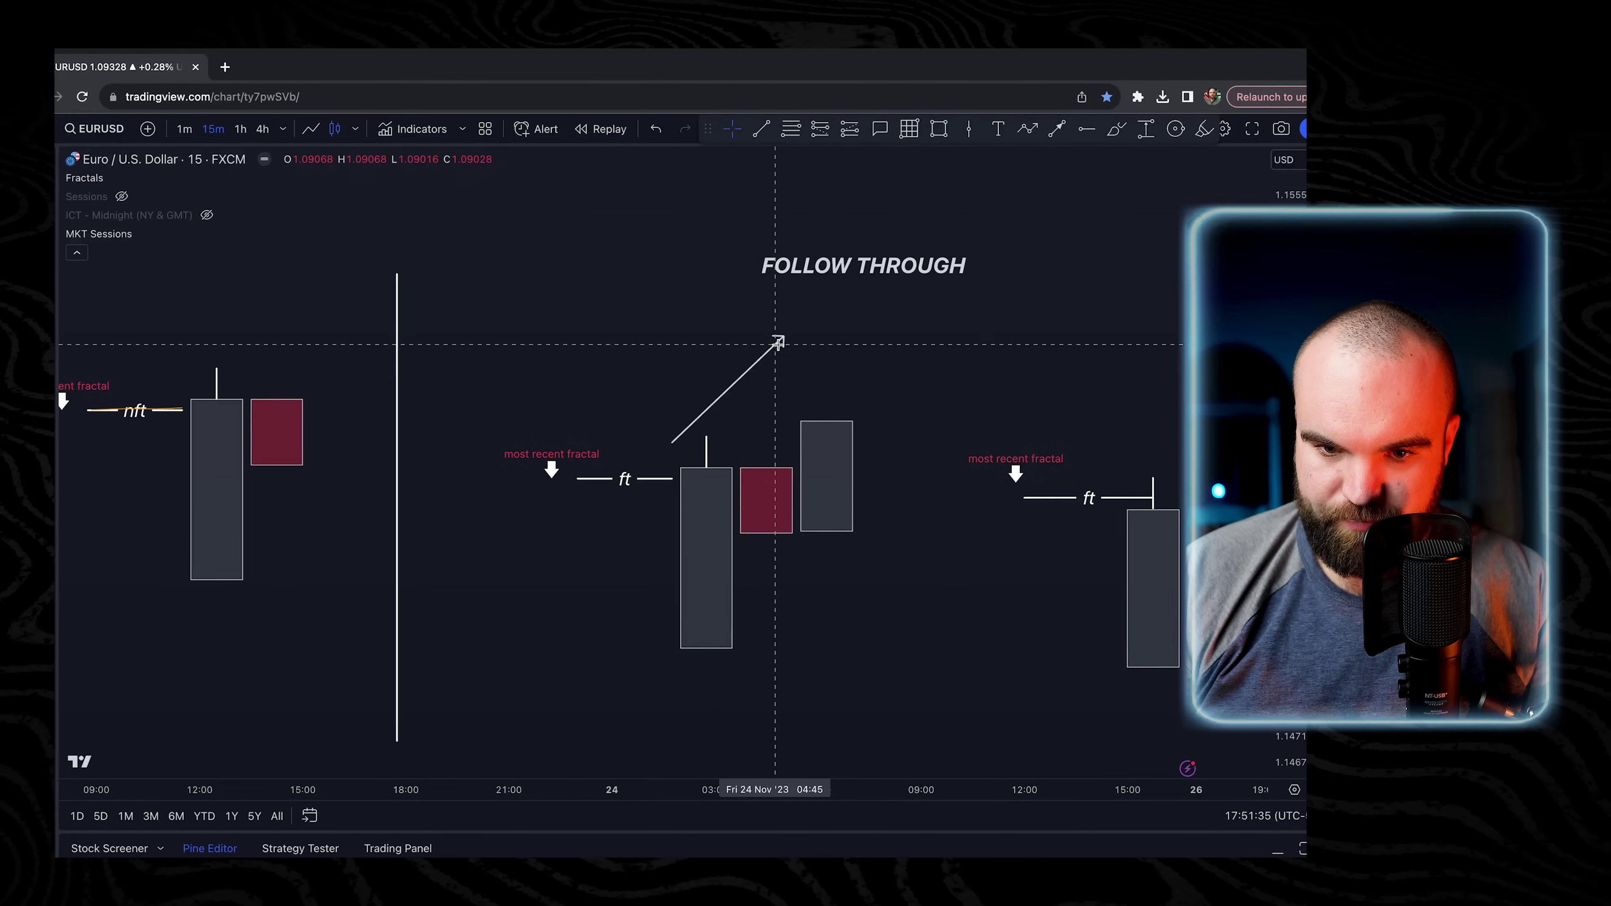
{"action": "key", "text": "Delete"}
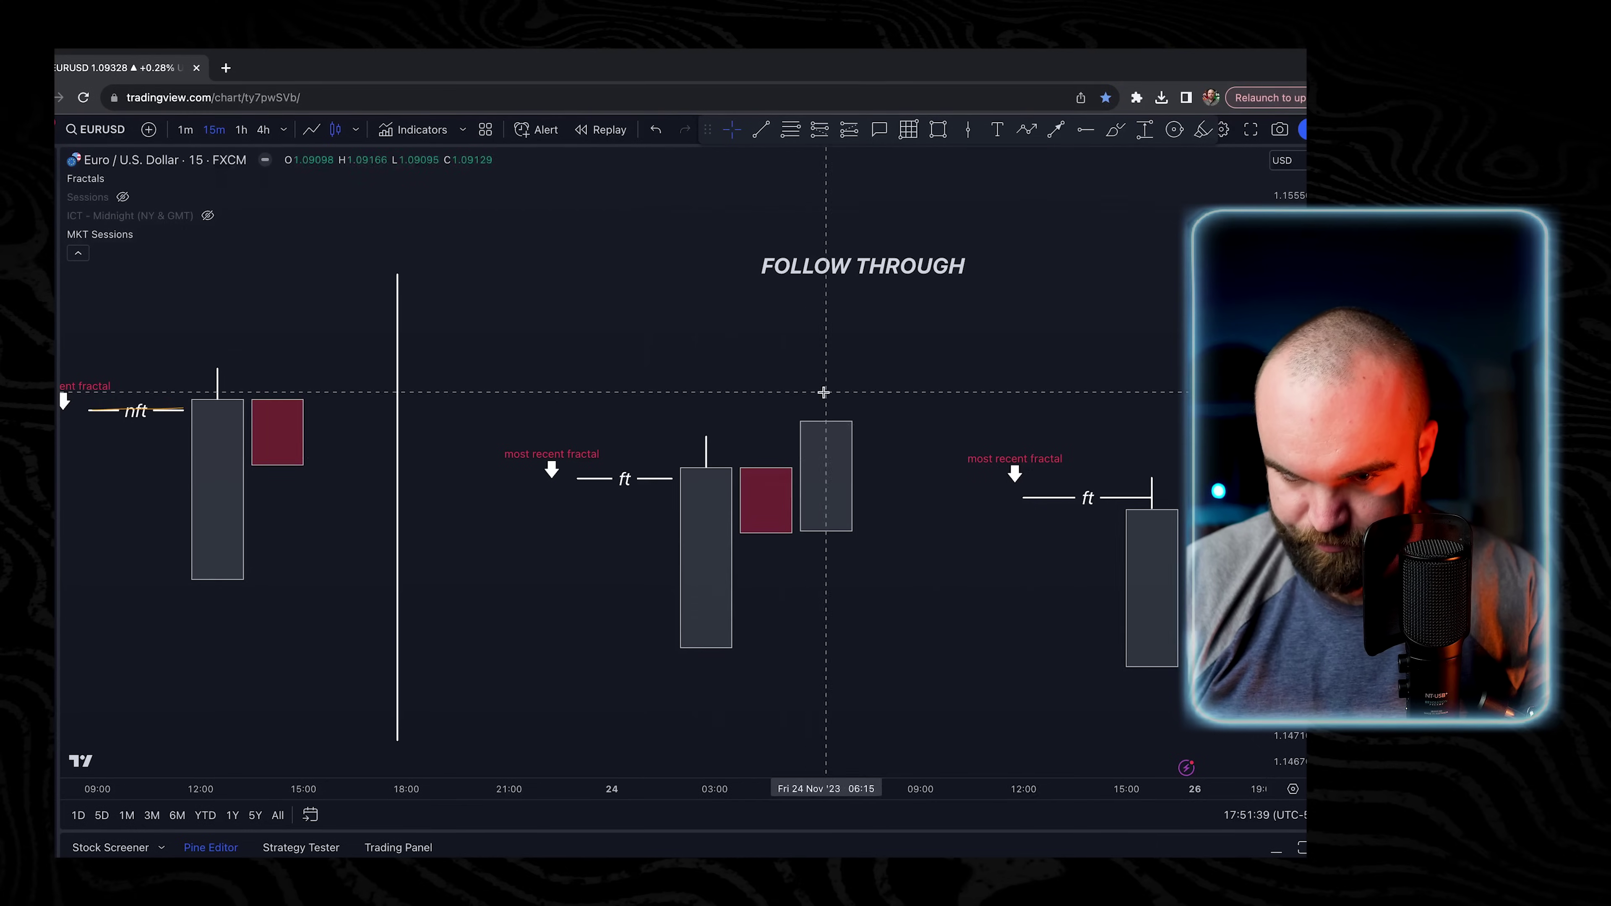
Examine the fractal level and the red and grey candles in the first follow-through diagram beside the second one.
{"action": "scroll", "coordinate": [825, 394], "scroll_direction": "right", "scroll_amount": 5}
{"action": "scroll", "coordinate": [875, 411], "scroll_direction": "up", "scroll_amount": 2}
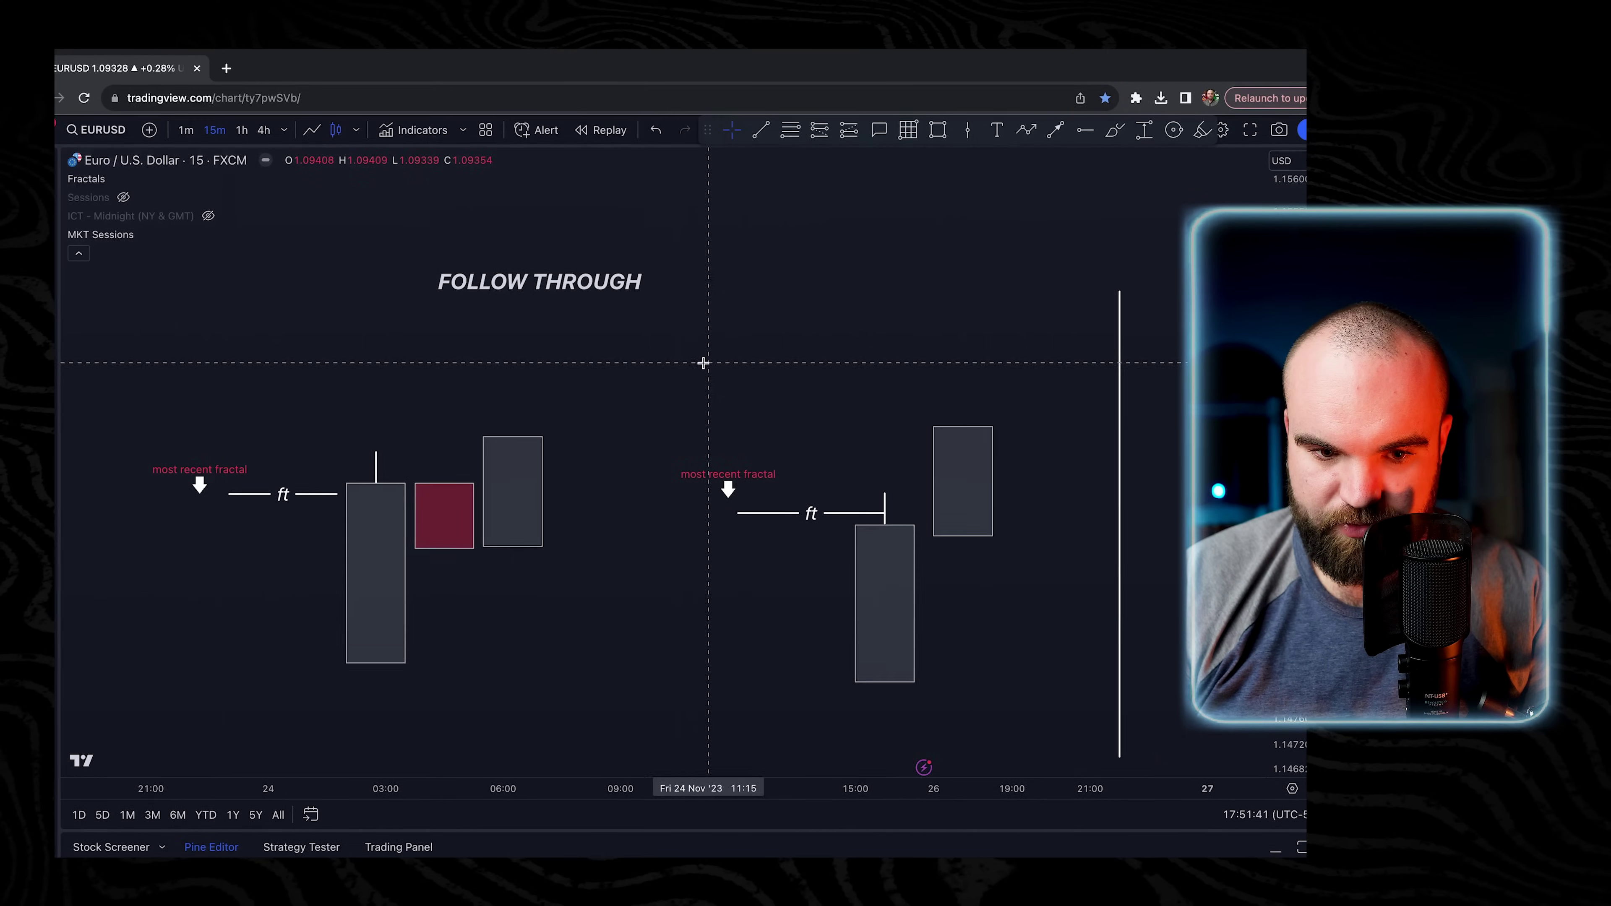
{"action": "left_click_drag", "start_coordinate": [710, 363], "coordinate": [948, 348]}
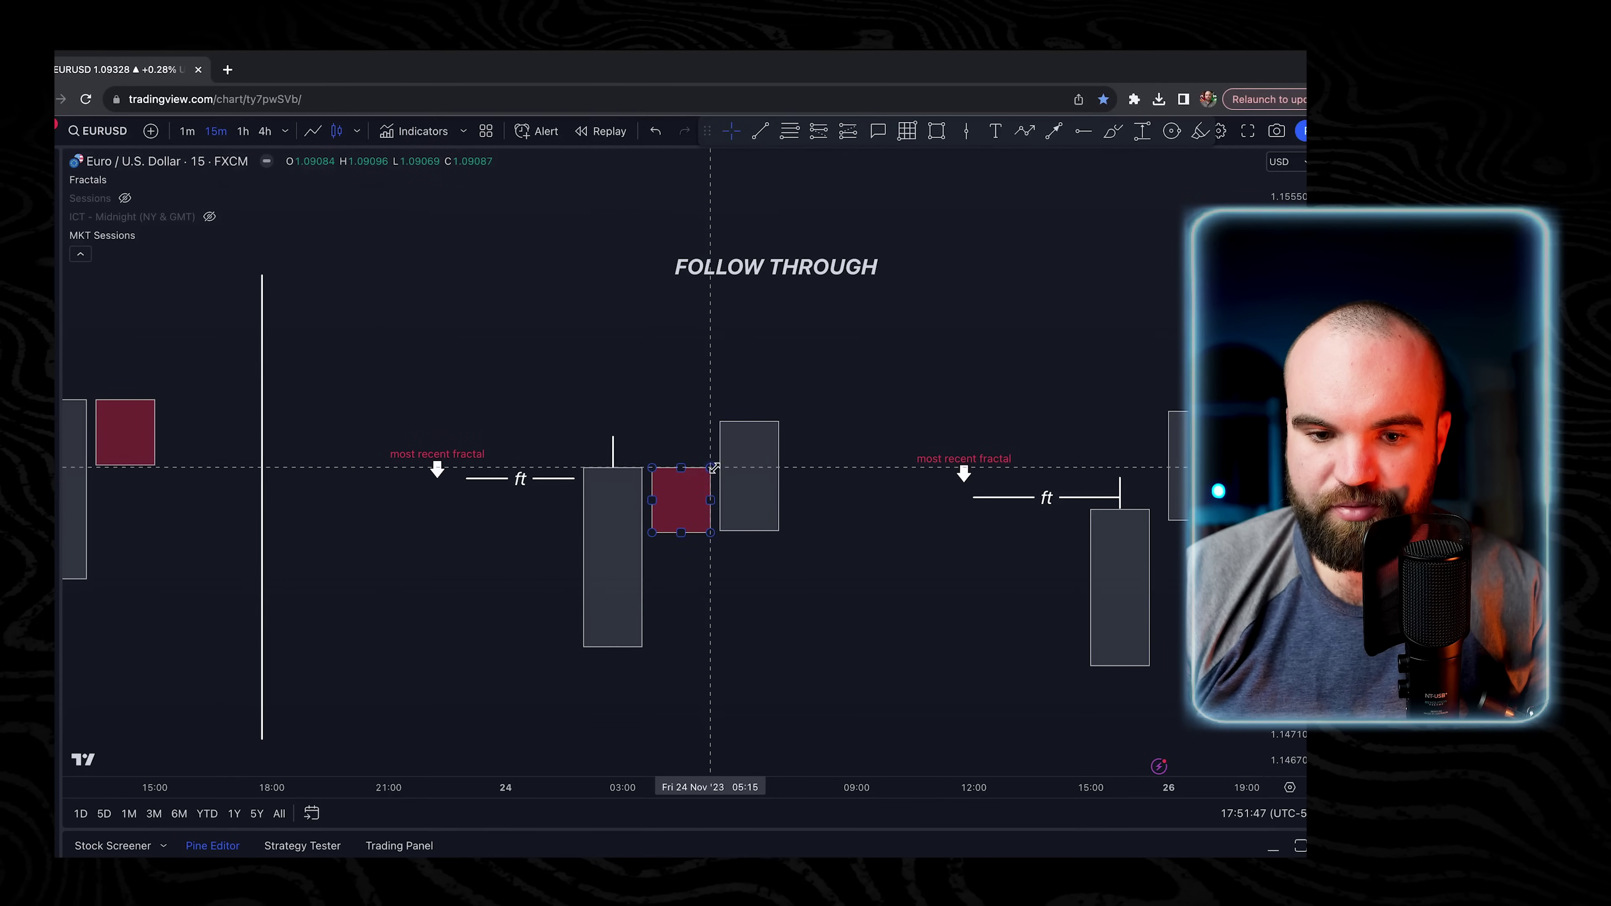
{"action": "left_click", "coordinate": [685, 495]}
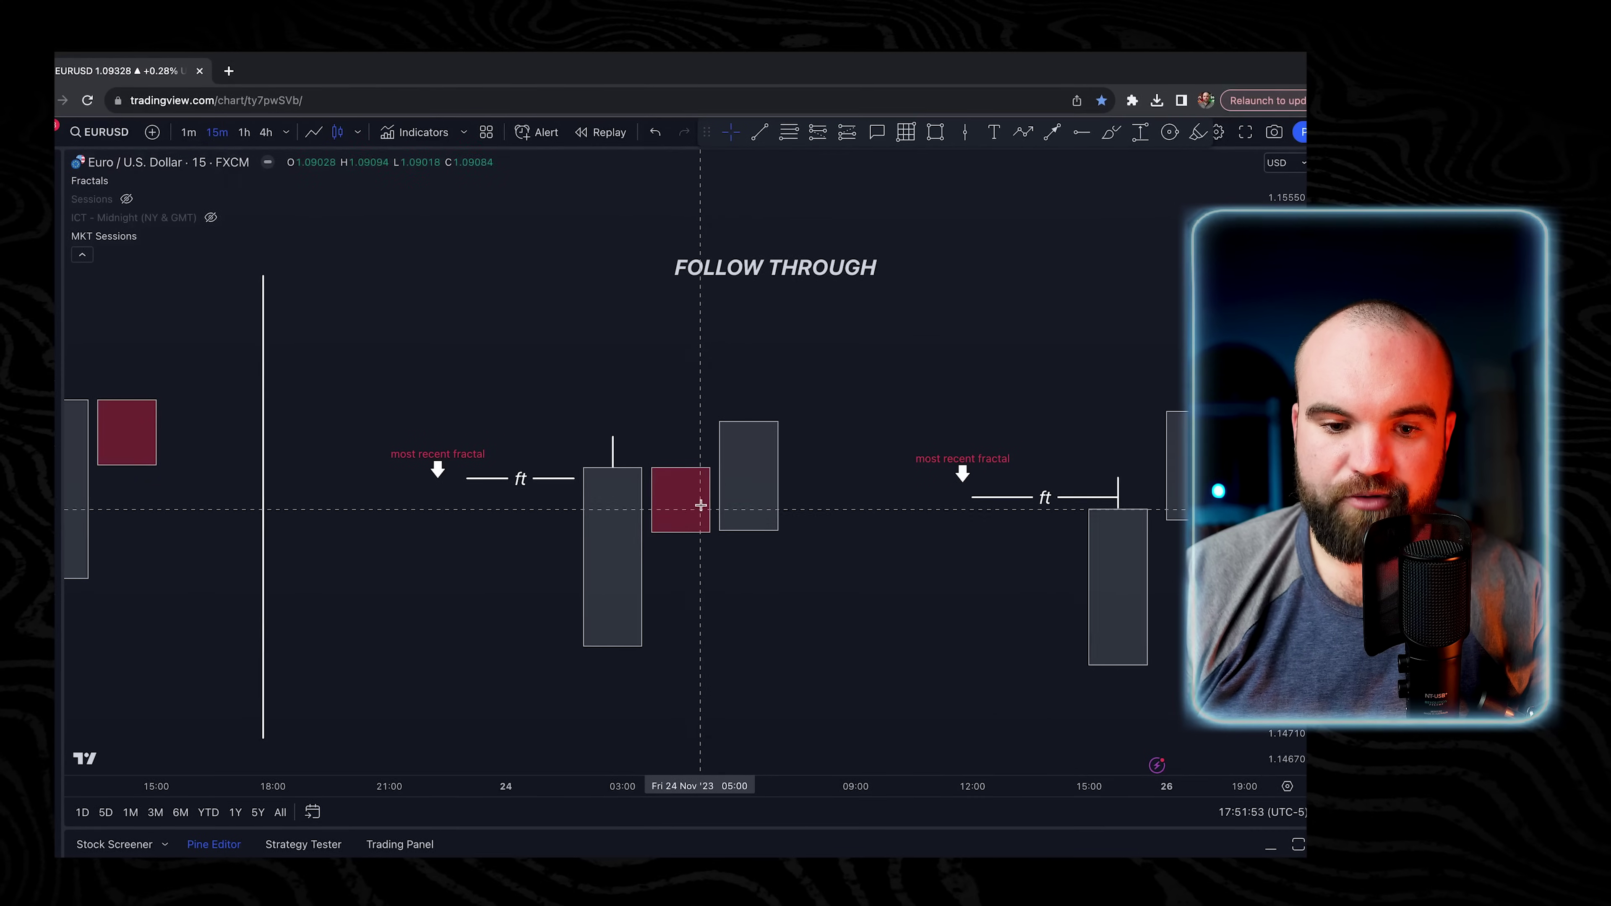
{"action": "left_click", "coordinate": [547, 479]}
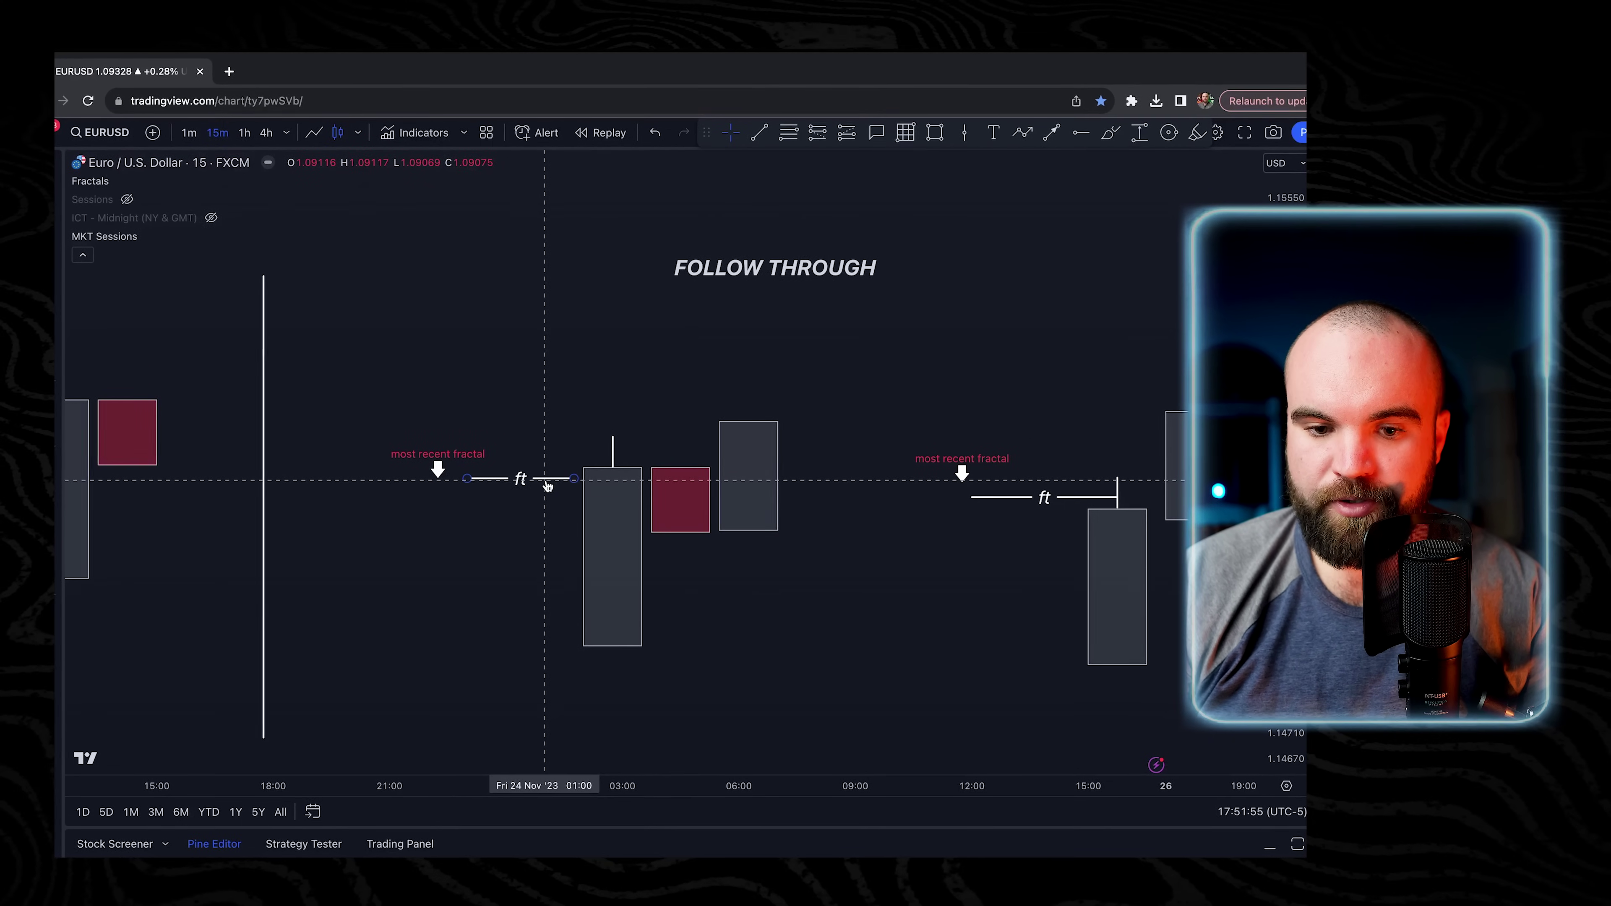
{"action": "left_click", "coordinate": [724, 469]}
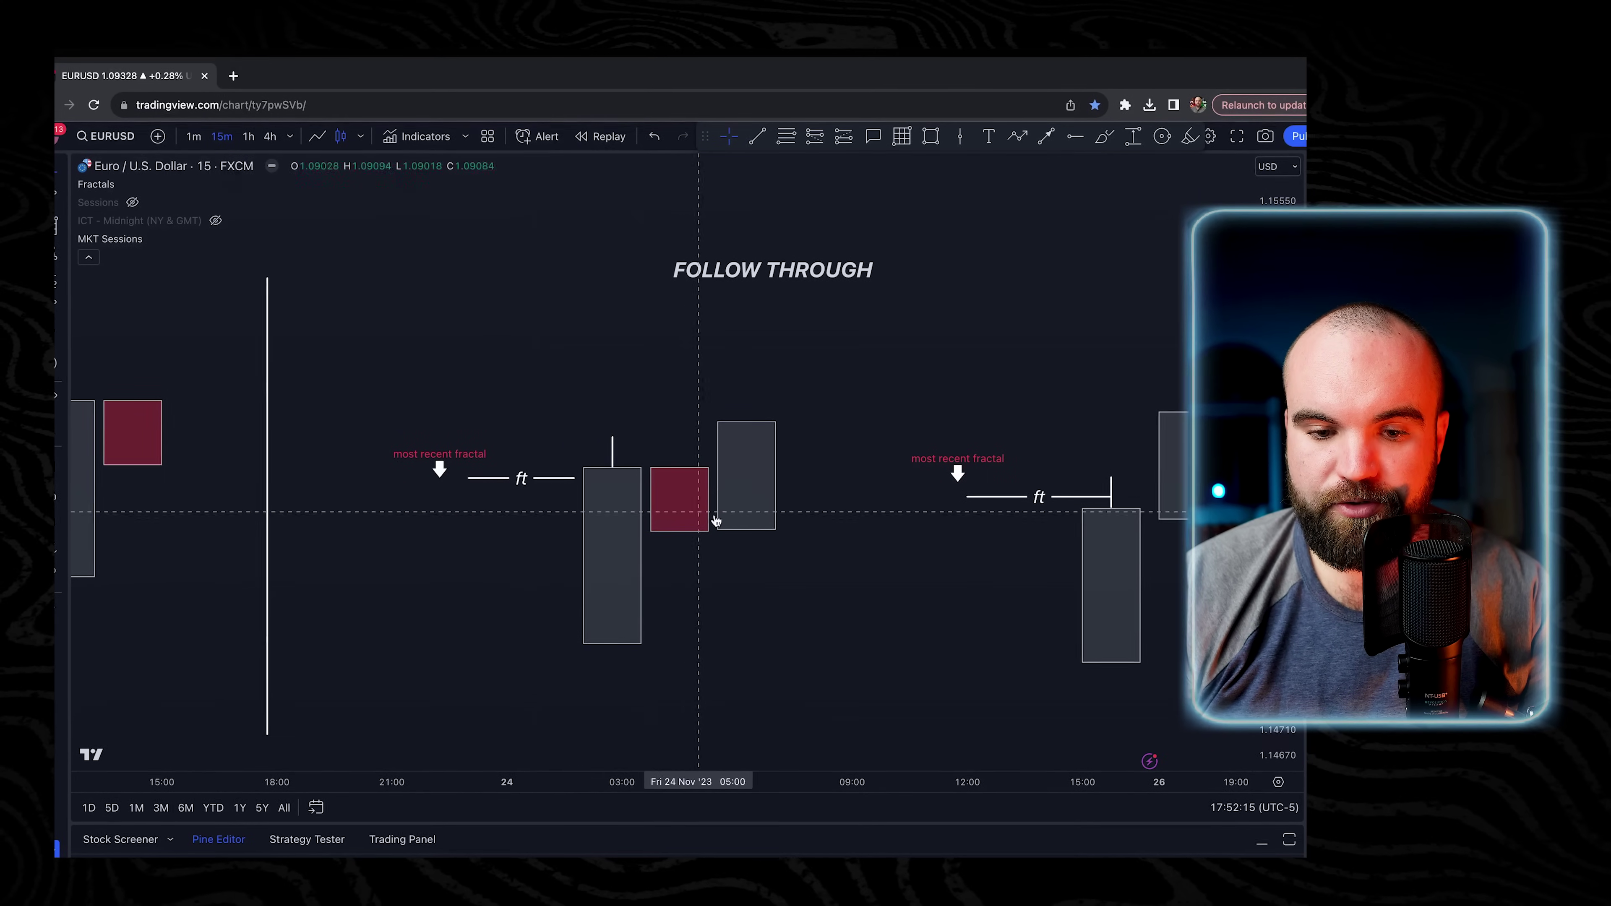
{"action": "left_click", "coordinate": [705, 507]}
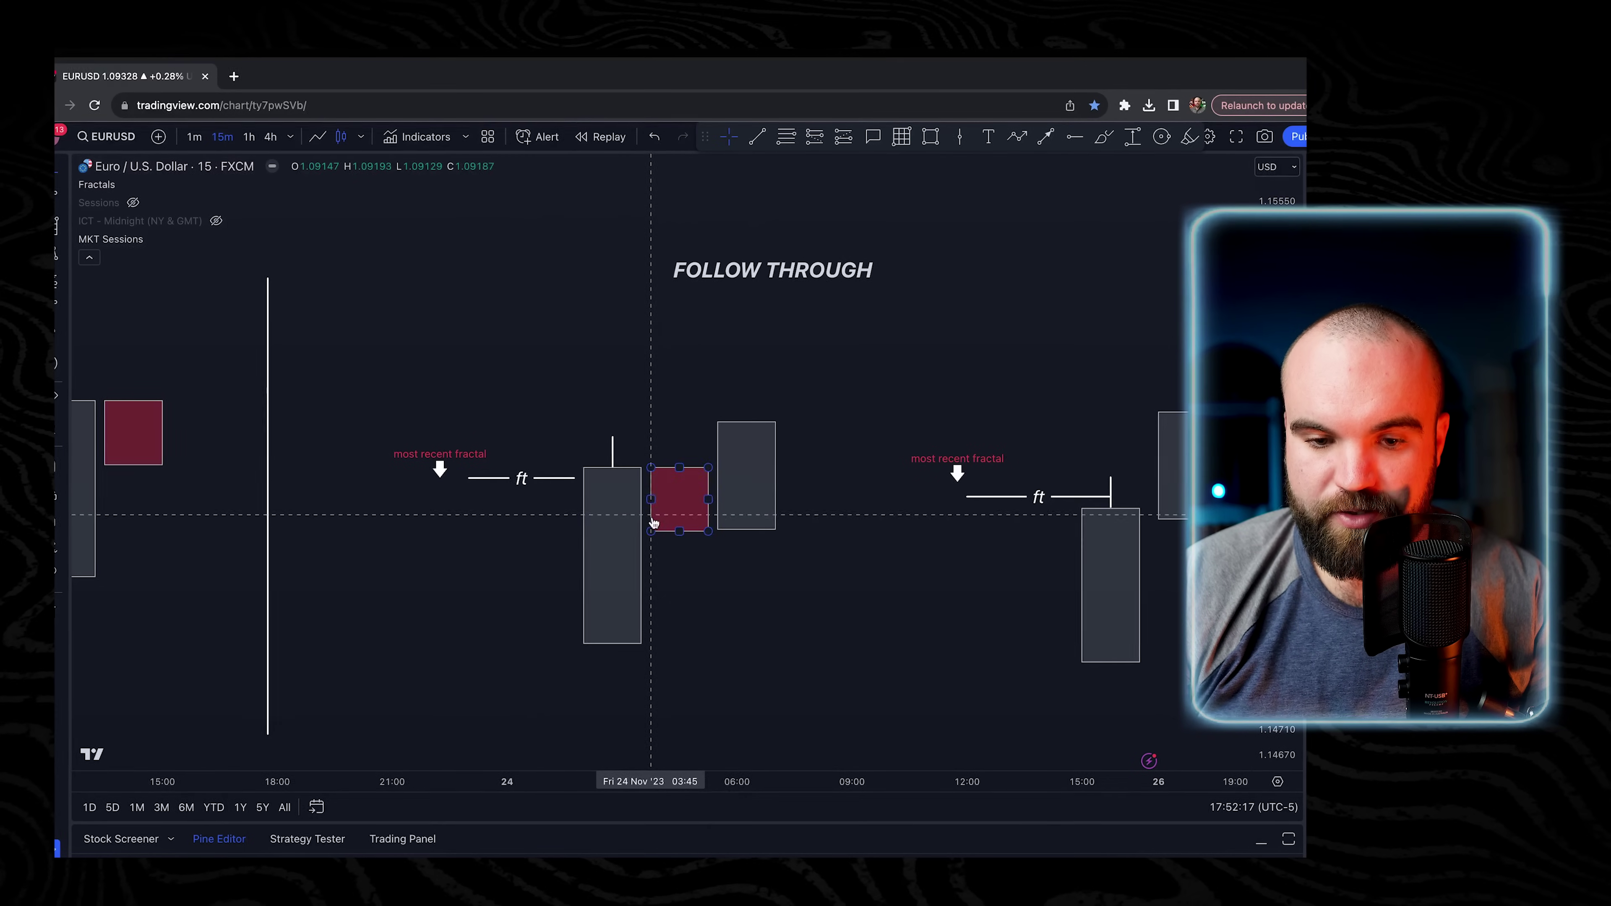
{"action": "left_click", "coordinate": [1055, 161]}
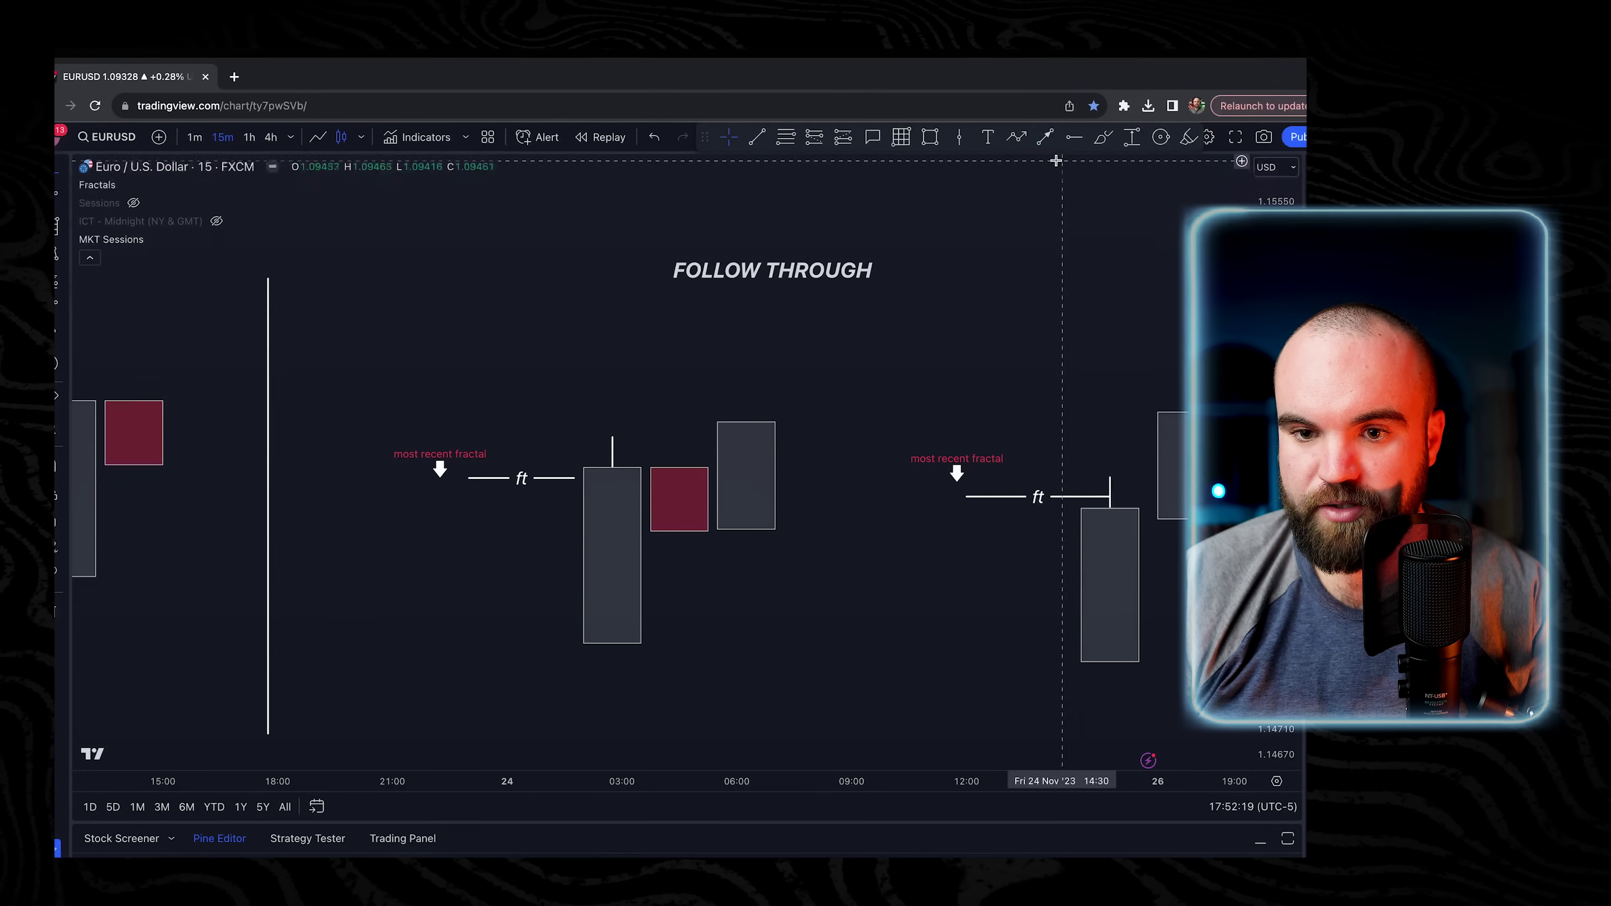
Draw a falling trend line from the bottom of the last grey candle in the first follow-through diagram, and delete it.
{"action": "key", "text": "alt+t"}
{"action": "left_click_drag", "start_coordinate": [727, 532], "coordinate": [838, 694]}
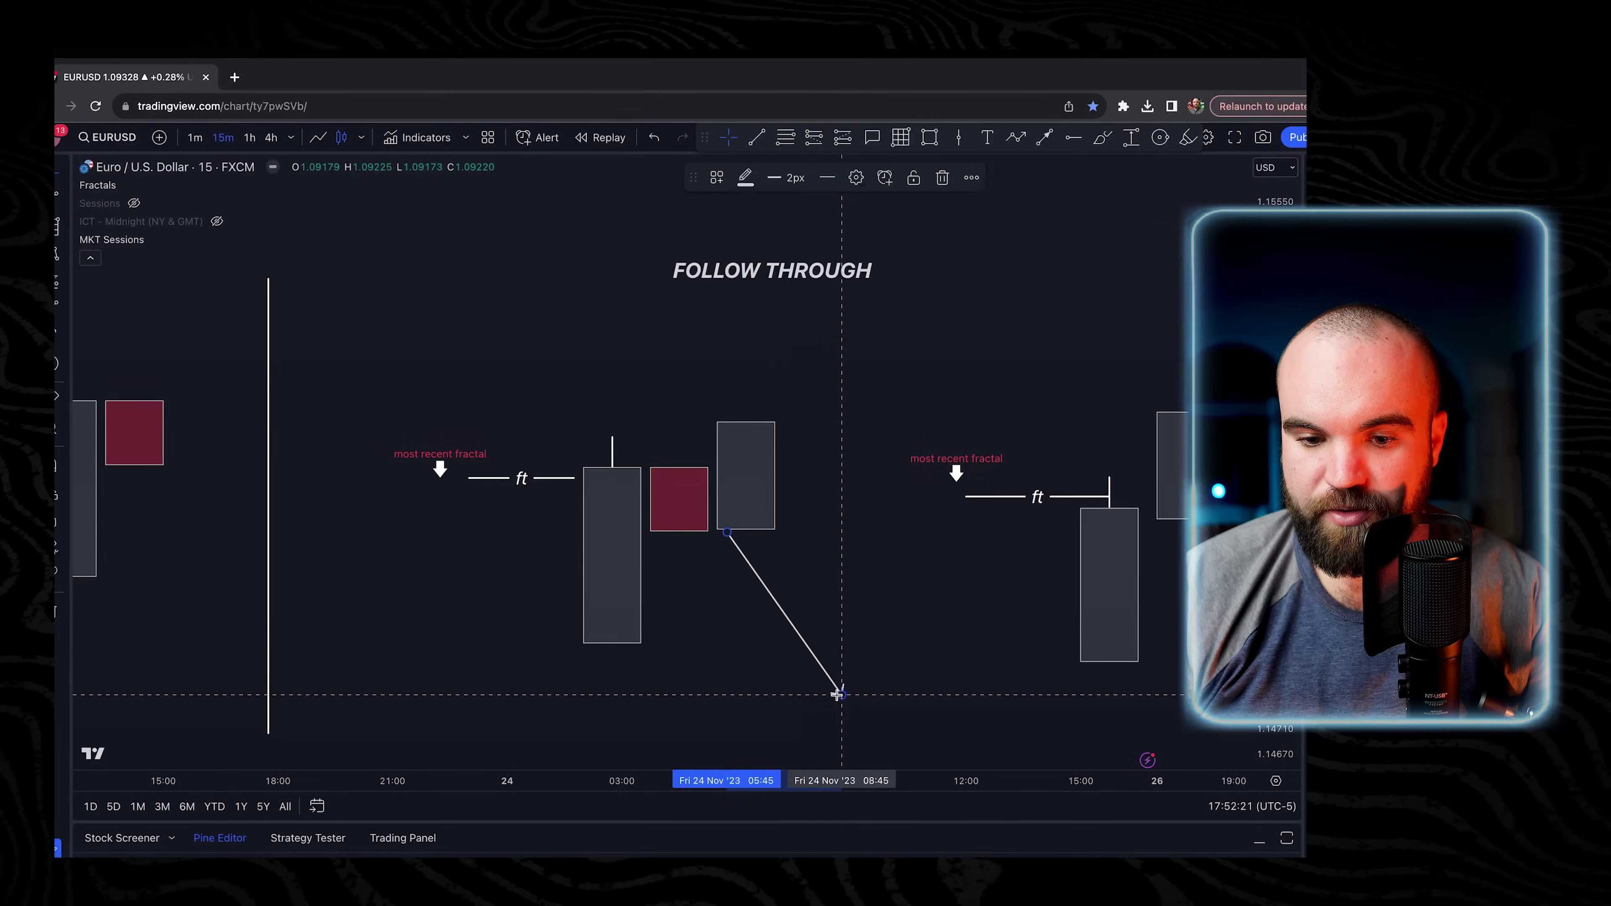
{"action": "left_click", "coordinate": [855, 573]}
{"action": "left_click", "coordinate": [838, 693]}
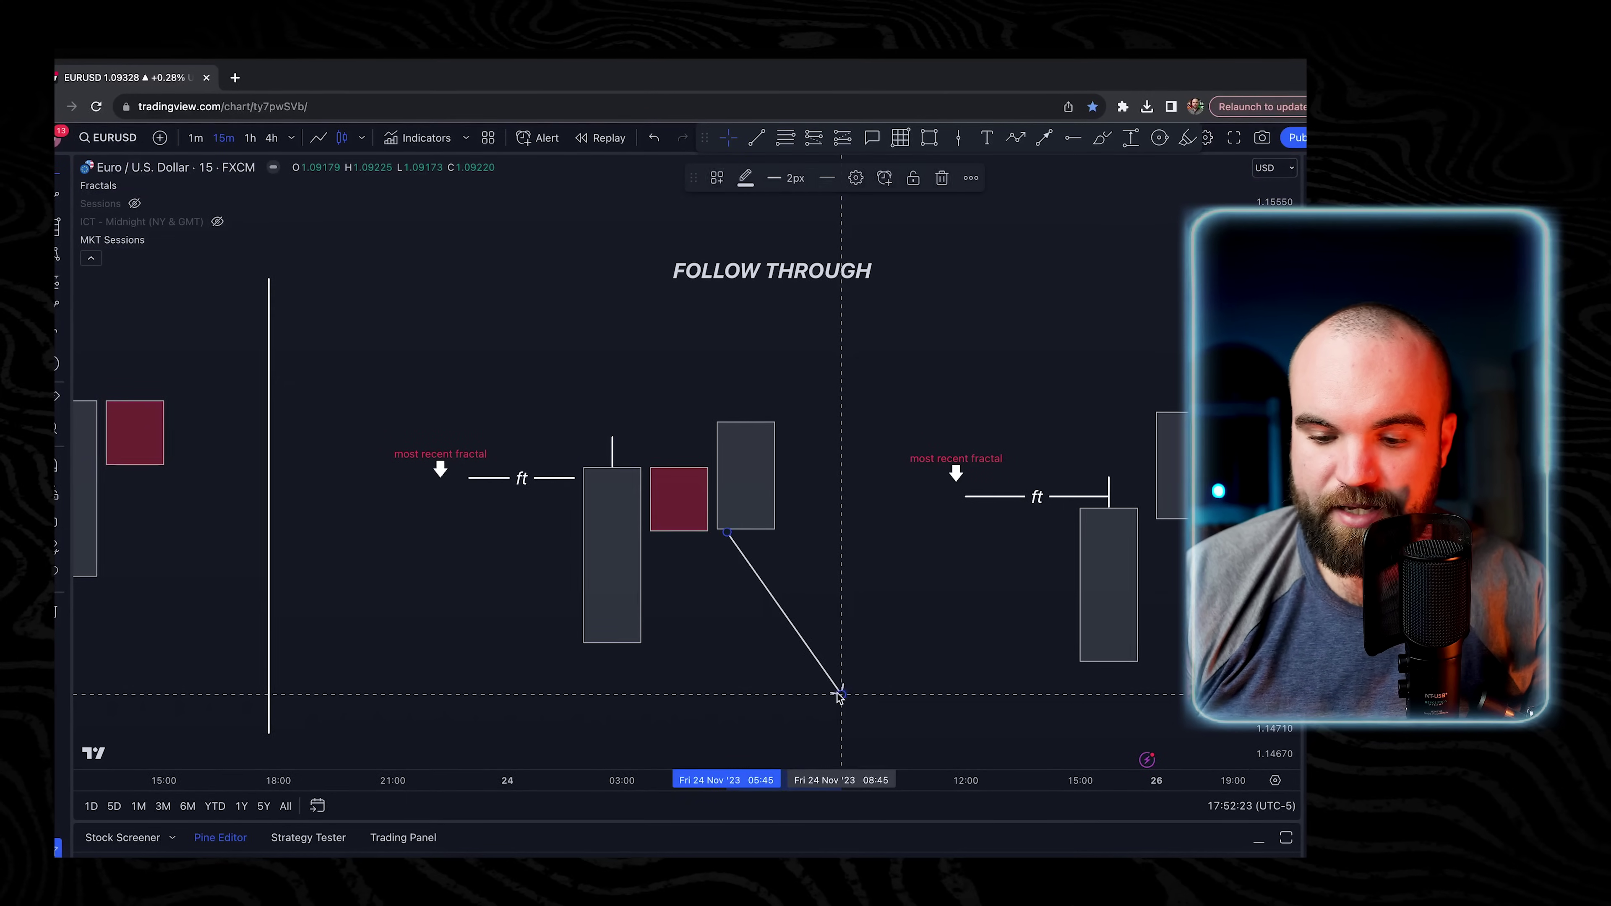
{"action": "key", "text": "Delete"}
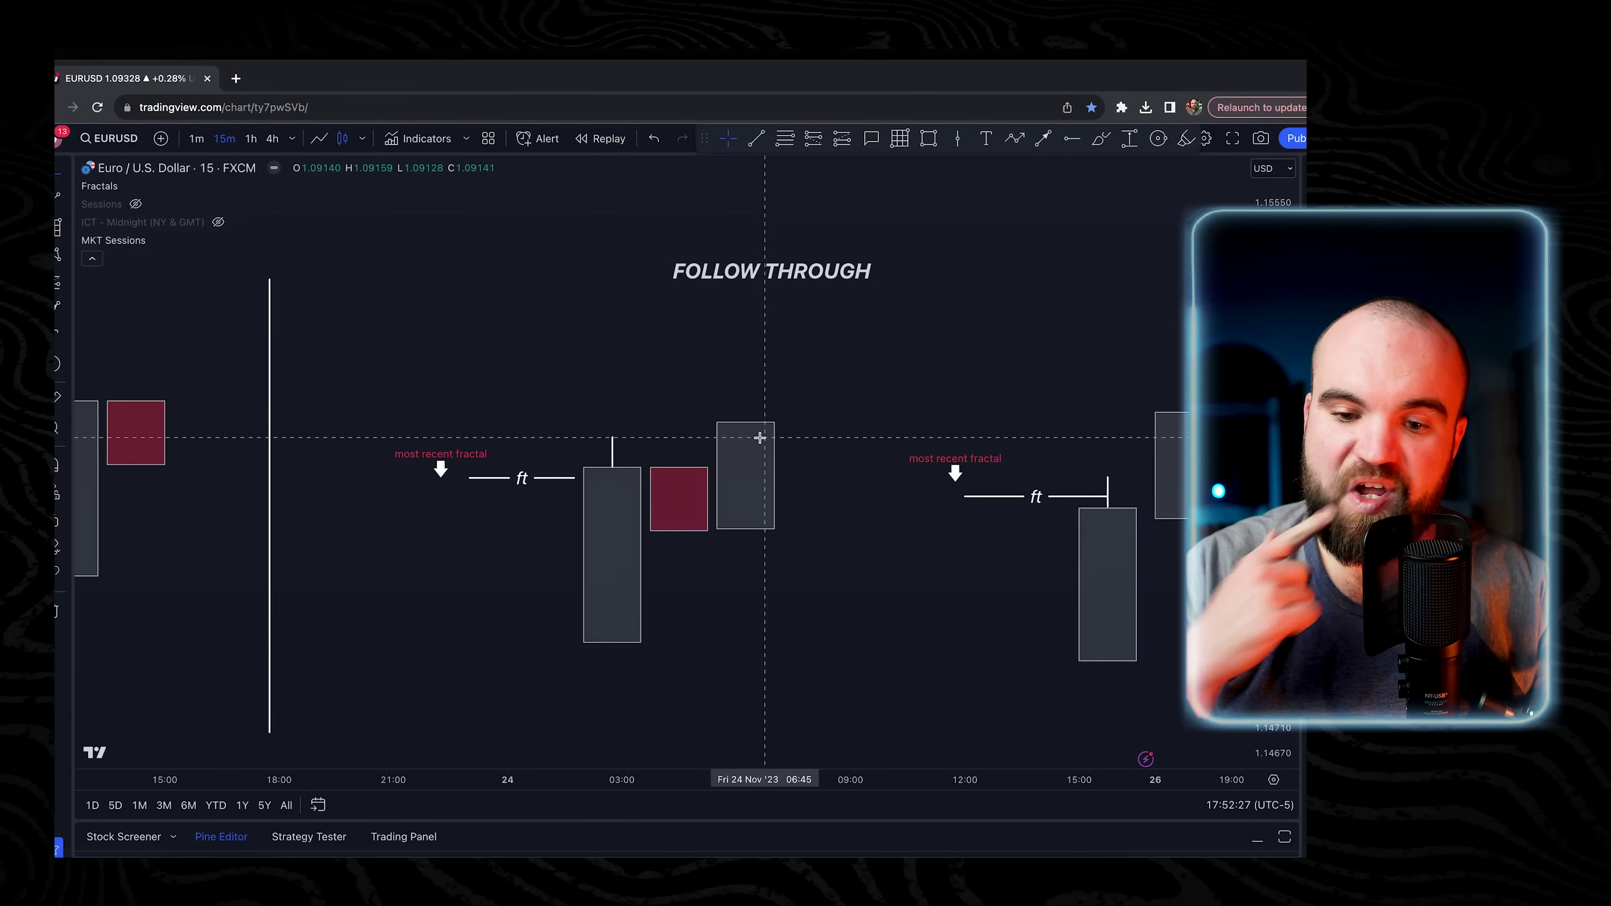
Compare the no-follow-through diagrams with the two follow-through diagrams.
{"action": "scroll", "coordinate": [882, 363], "scroll_direction": "left", "scroll_amount": 10}
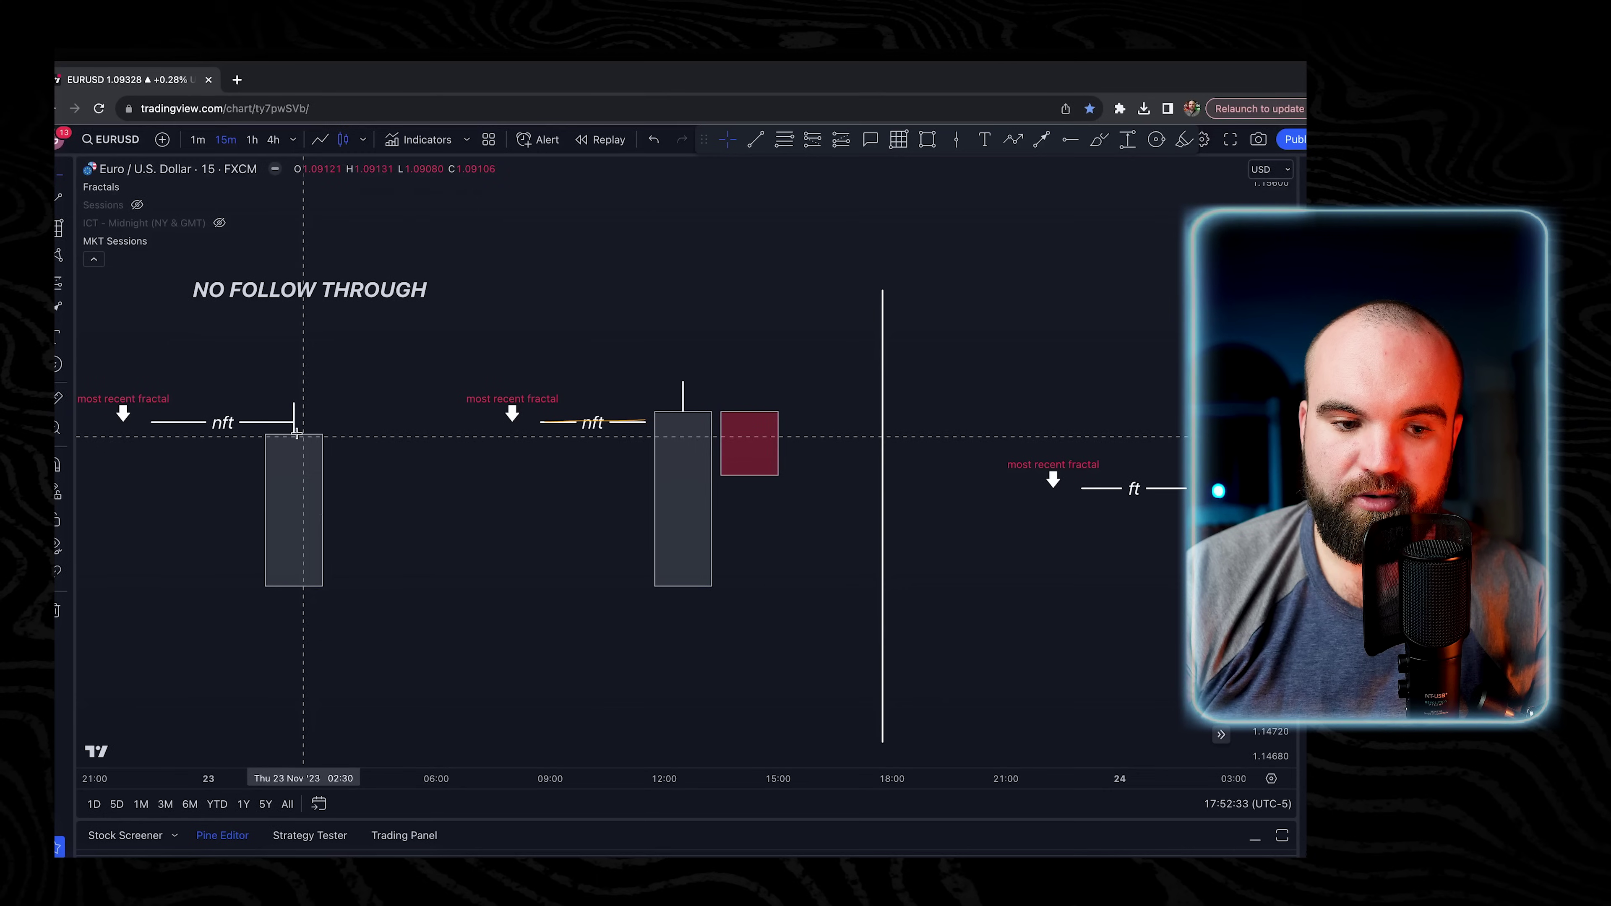
{"action": "left_click_drag", "start_coordinate": [1097, 331], "coordinate": [245, 288]}
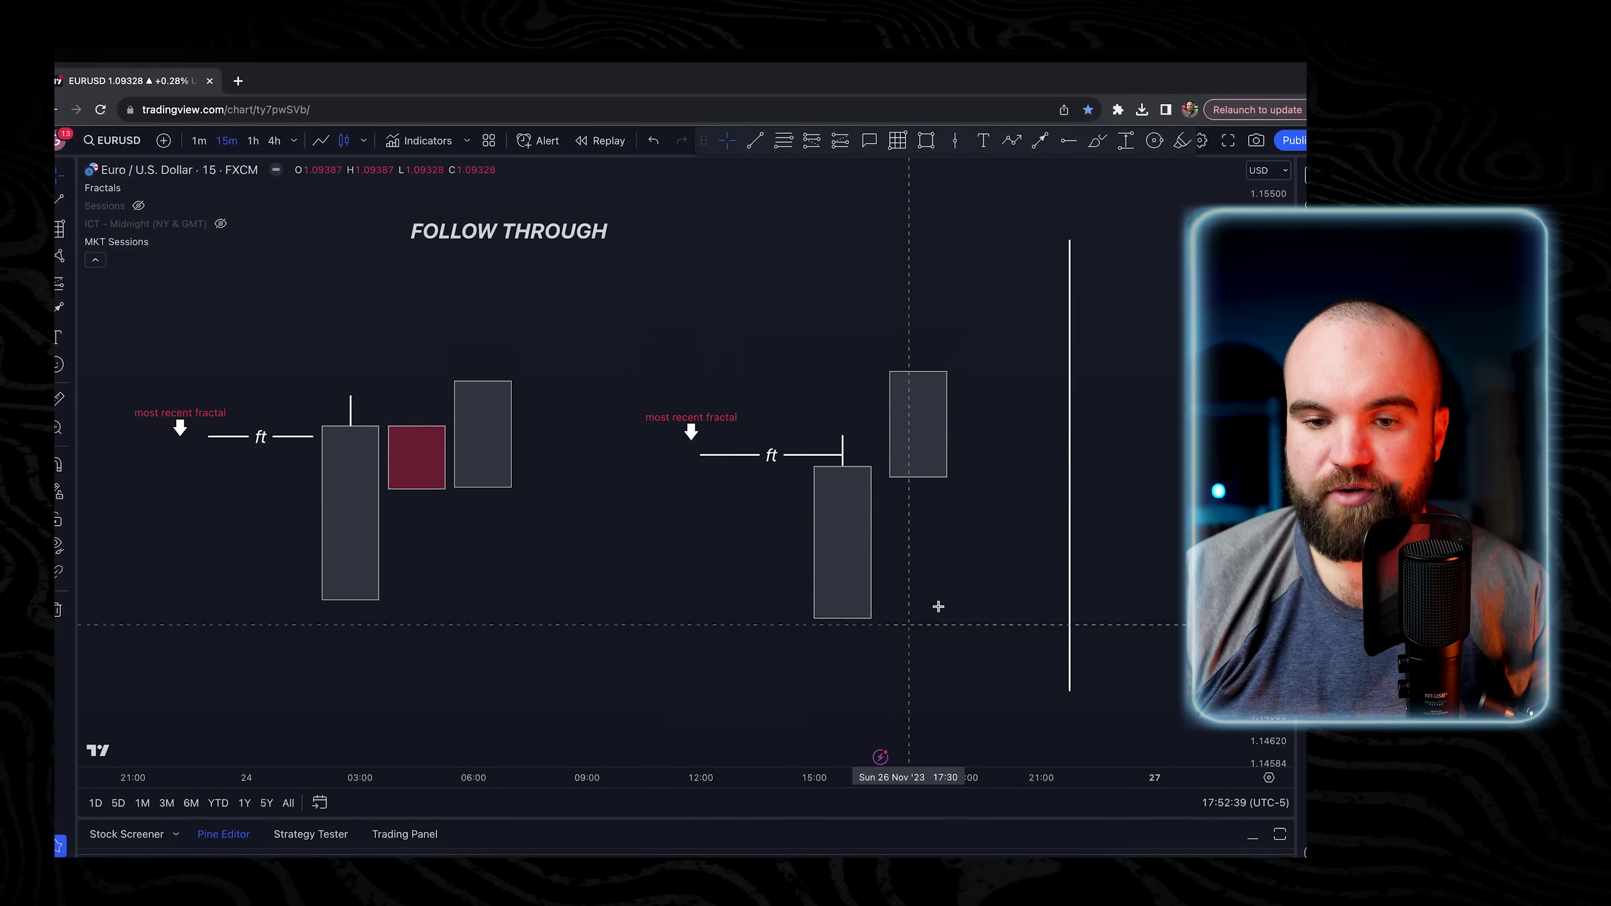
{"action": "left_click_drag", "start_coordinate": [901, 603], "coordinate": [887, 611]}
Brush a rising stroke above the candles of the second follow-through diagram, and delete it.
{"action": "left_click", "coordinate": [1097, 141]}
{"action": "mouse_move", "coordinate": [772, 375]}
{"action": "left_mouse_down"}
{"action": "mouse_move", "coordinate": [849, 302]}
{"action": "mouse_move", "coordinate": [885, 339]}
{"action": "left_mouse_up"}
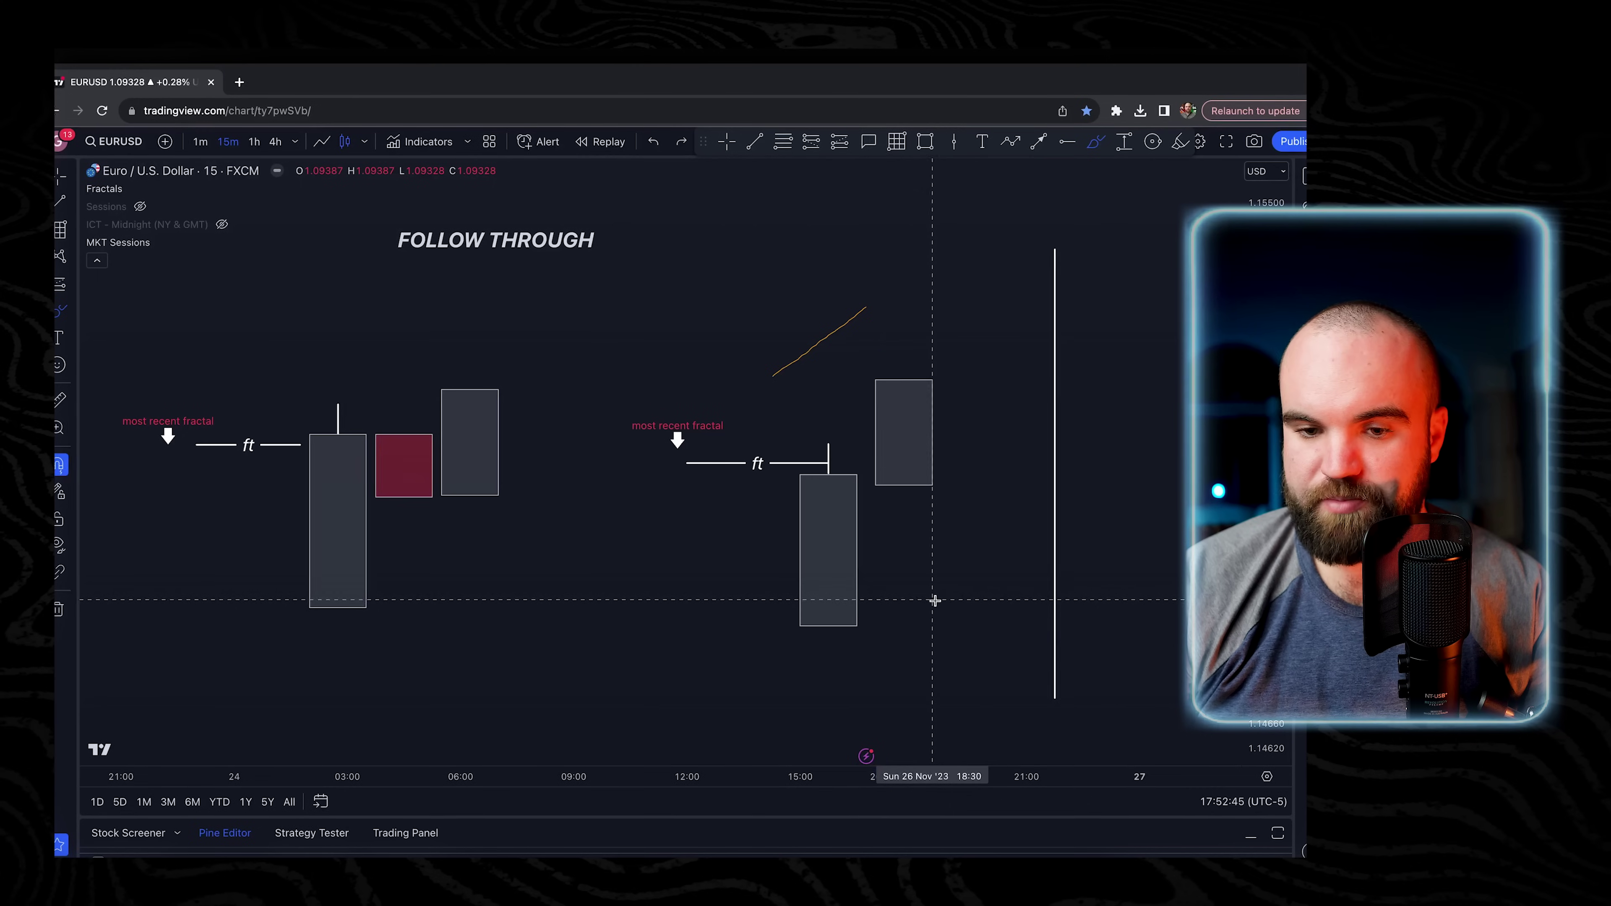
{"action": "key", "text": "Delete"}
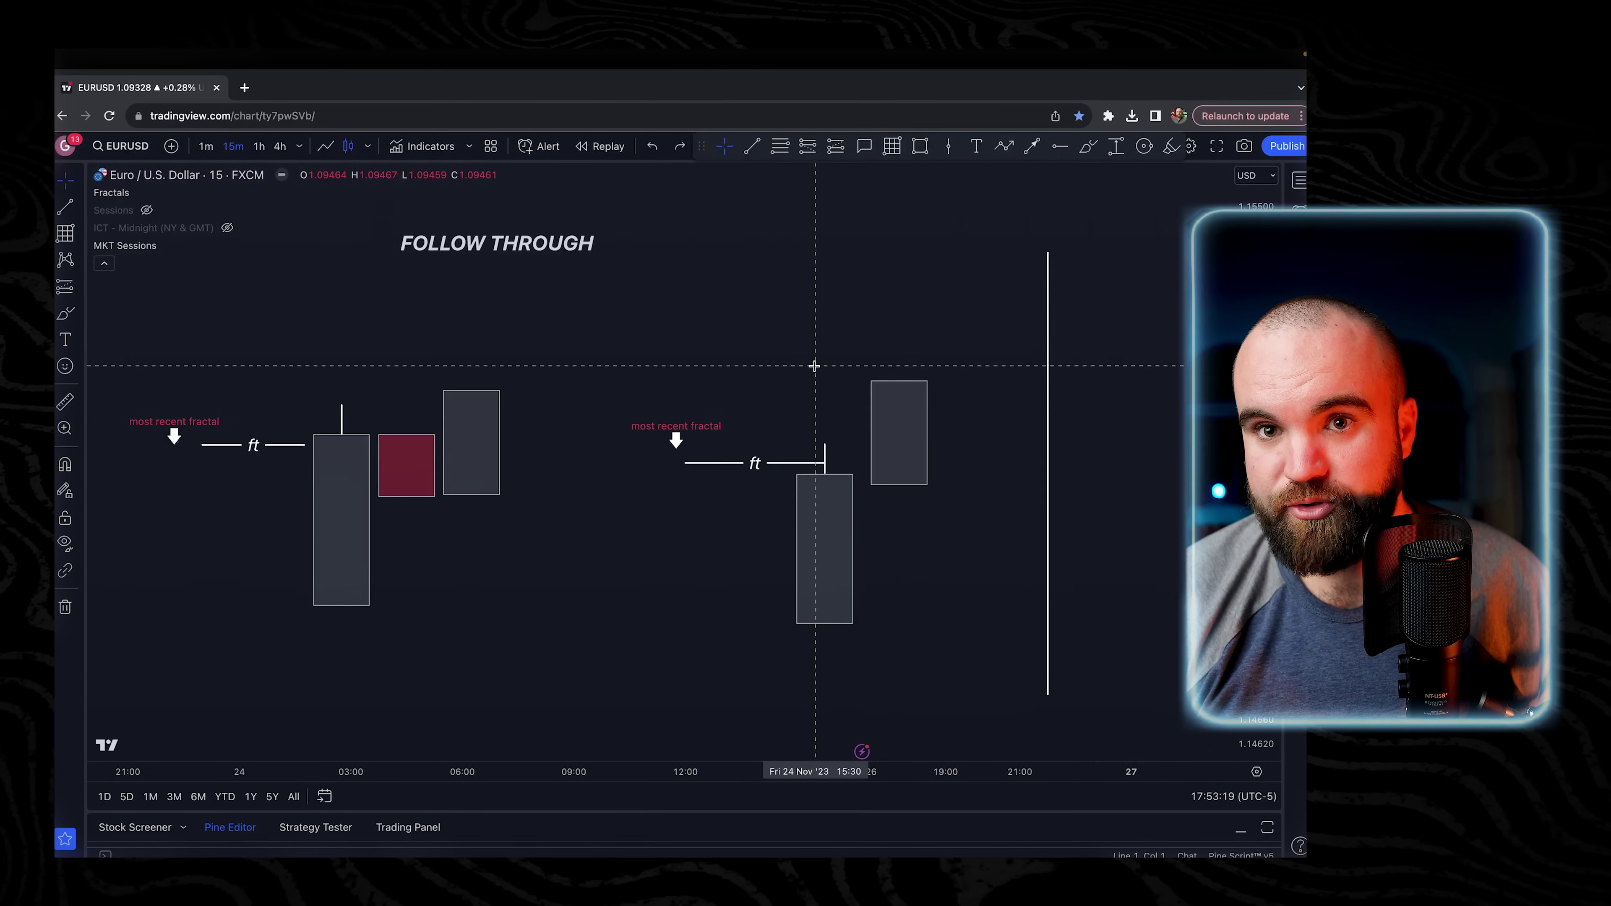
Circle the whole strong follow-through diagram and its title with a brush stroke, delete it and return to the cross cursor.
{"action": "left_click_drag", "start_coordinate": [1256, 492], "coordinate": [1255, 520]}
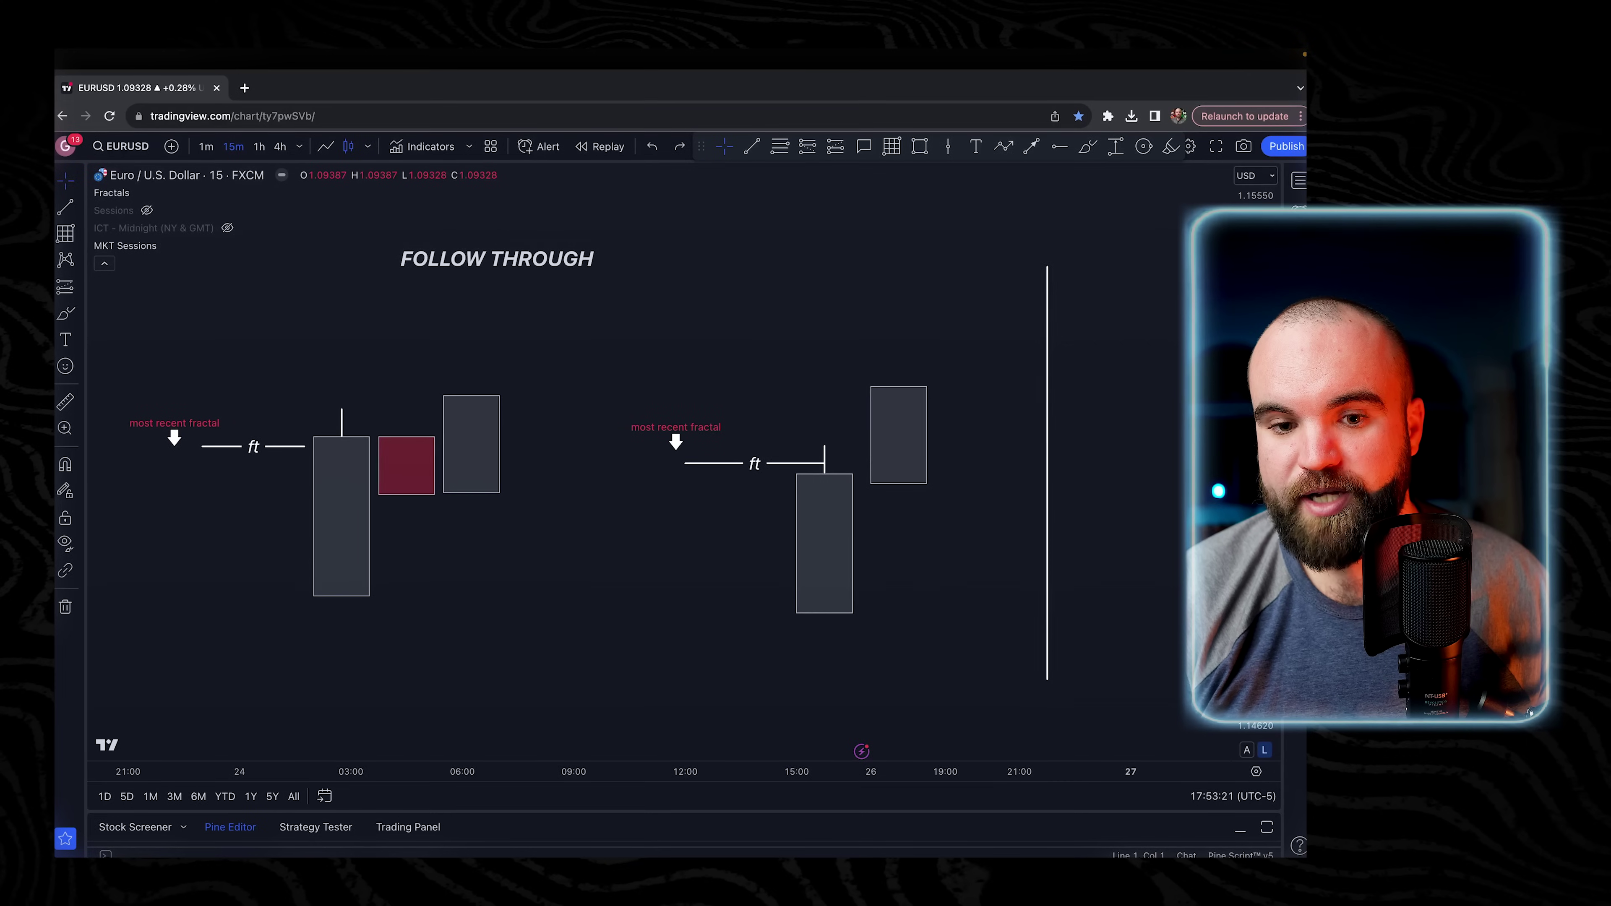
{"action": "mouse_move", "coordinate": [1107, 472]}
{"action": "left_mouse_down"}
{"action": "mouse_move", "coordinate": [1065, 467]}
{"action": "mouse_move", "coordinate": [1032, 493]}
{"action": "mouse_move", "coordinate": [949, 453]}
{"action": "mouse_move", "coordinate": [410, 421]}
{"action": "mouse_move", "coordinate": [338, 475]}
{"action": "left_mouse_up"}
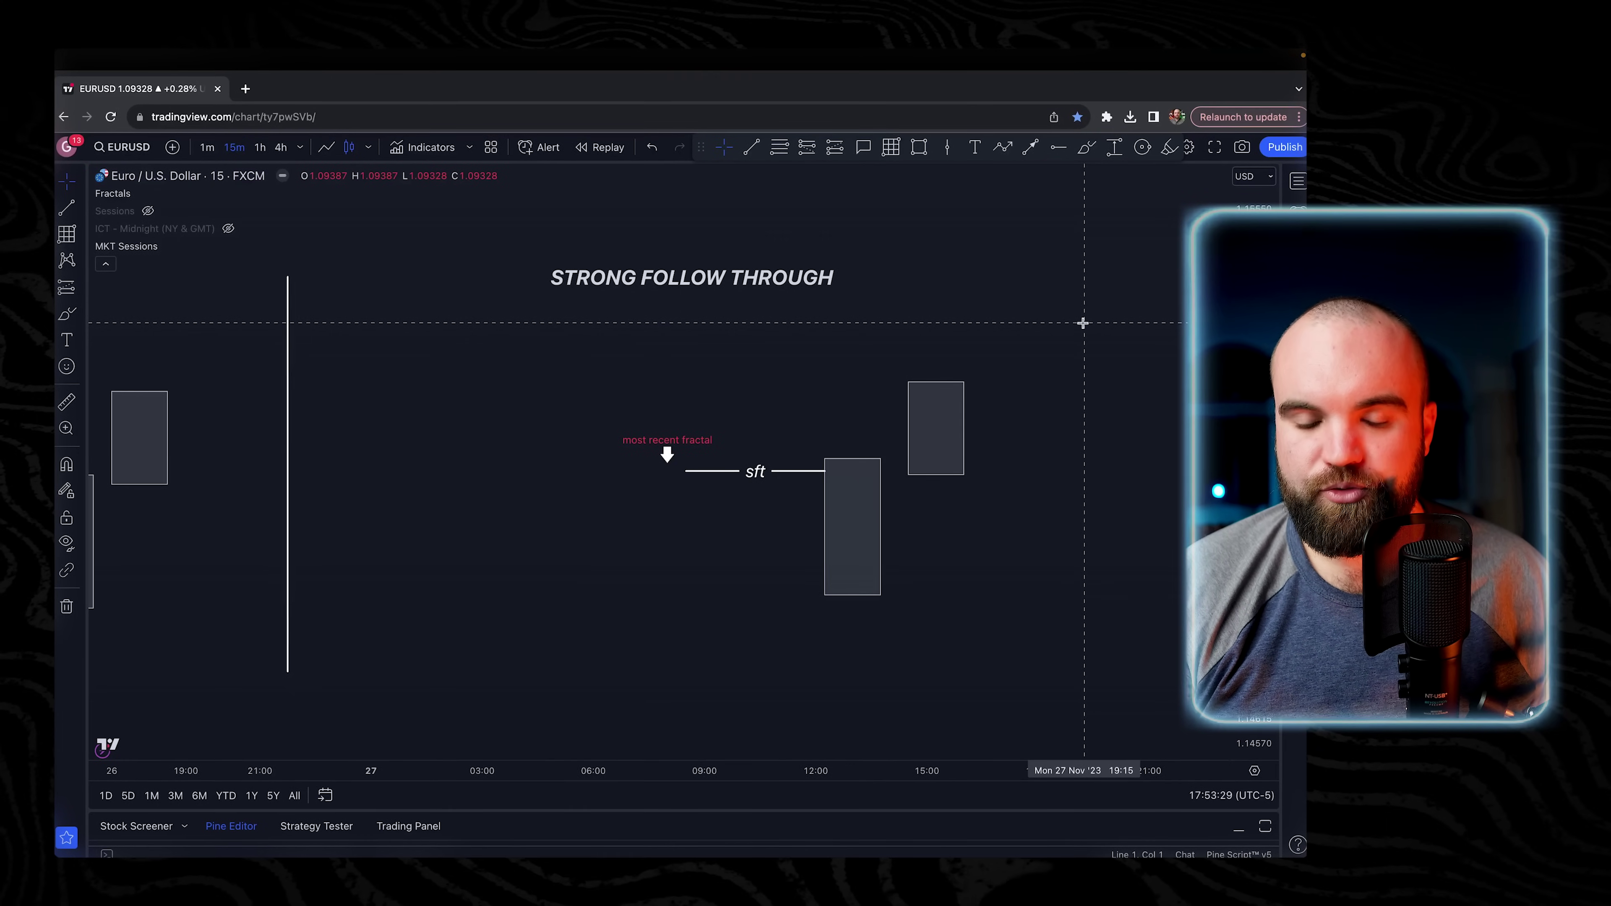
{"action": "left_click", "coordinate": [1085, 149]}
{"action": "mouse_move", "coordinate": [1028, 390]}
{"action": "left_mouse_down"}
{"action": "mouse_move", "coordinate": [729, 220]}
{"action": "mouse_move", "coordinate": [482, 330]}
{"action": "mouse_move", "coordinate": [758, 597]}
{"action": "mouse_move", "coordinate": [1017, 337]}
{"action": "left_mouse_up"}
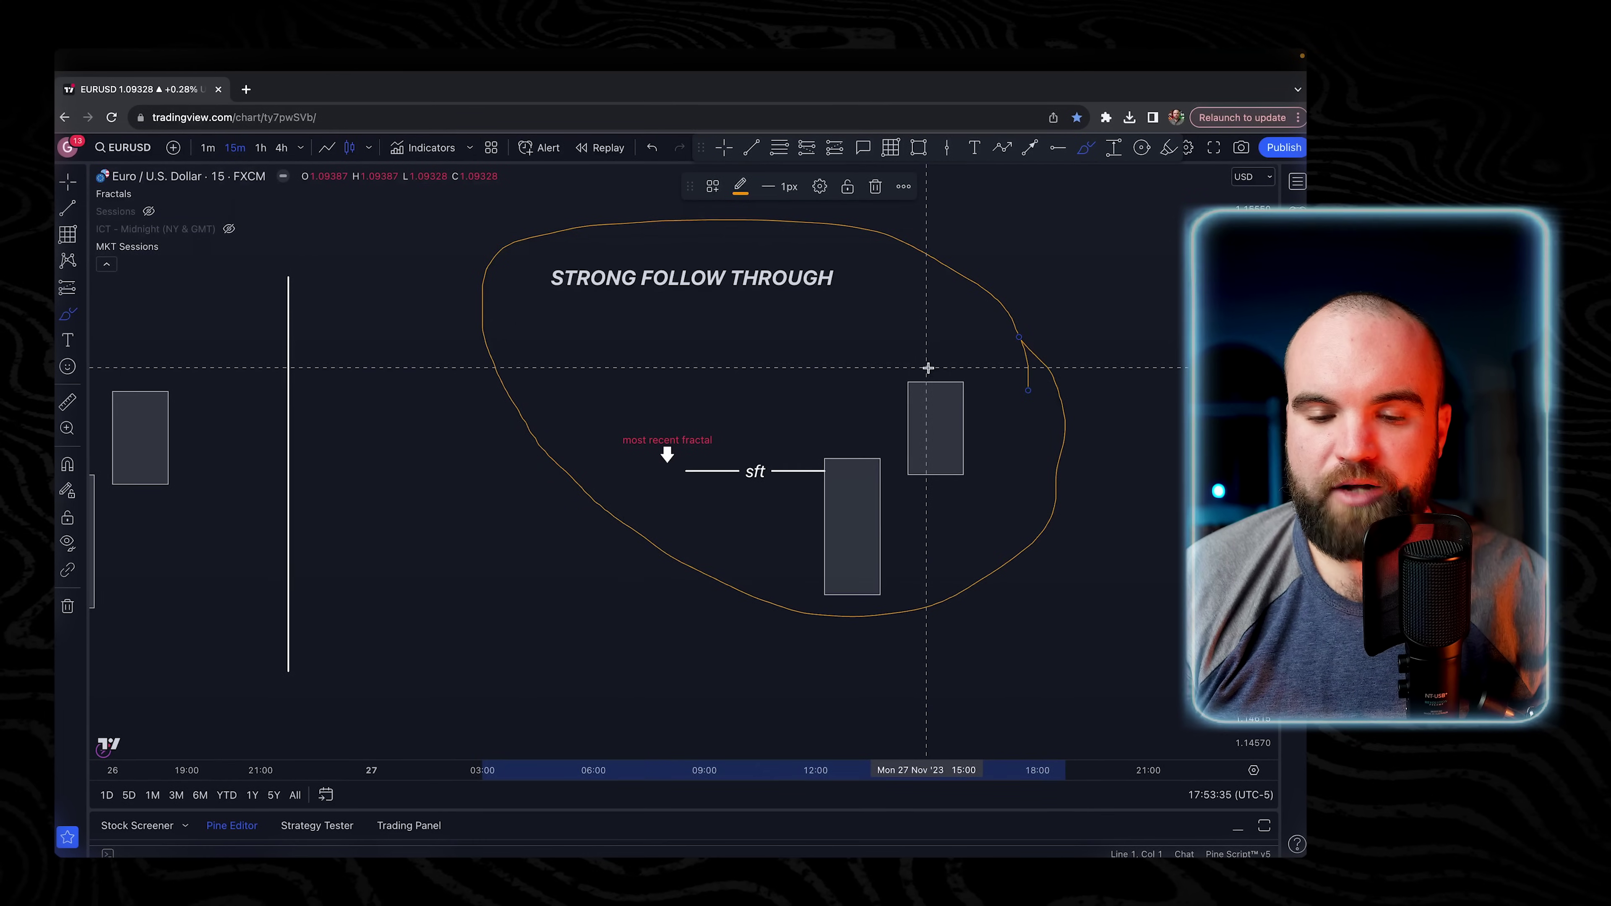
{"action": "key", "text": "Delete"}
{"action": "left_click_drag", "start_coordinate": [1252, 446], "coordinate": [1253, 480]}
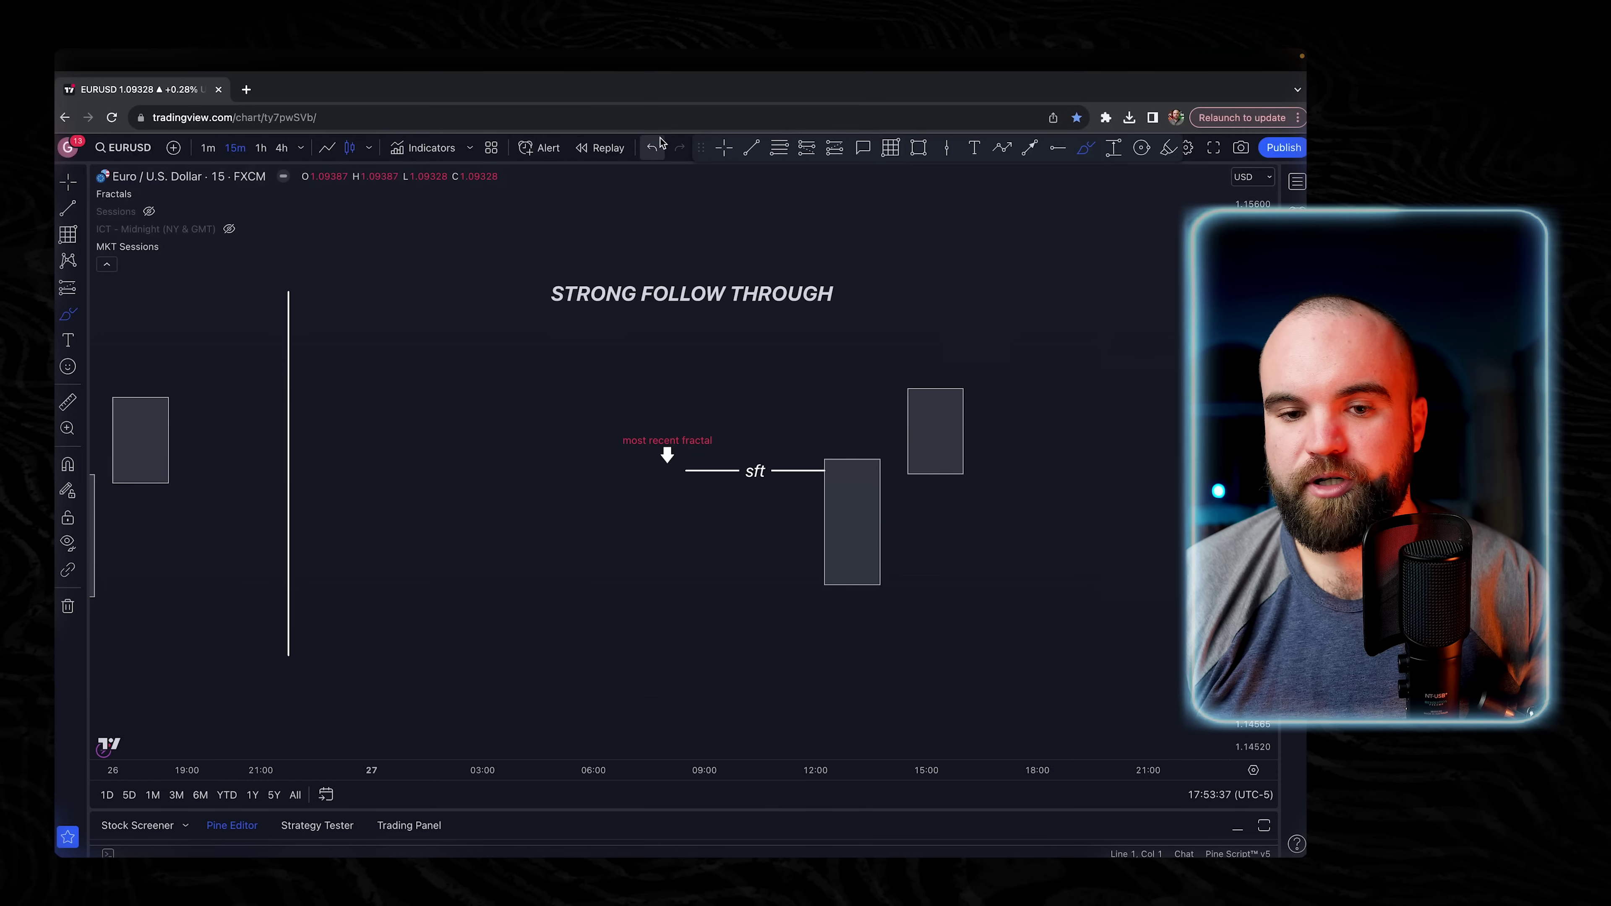
{"action": "left_click", "coordinate": [724, 147]}
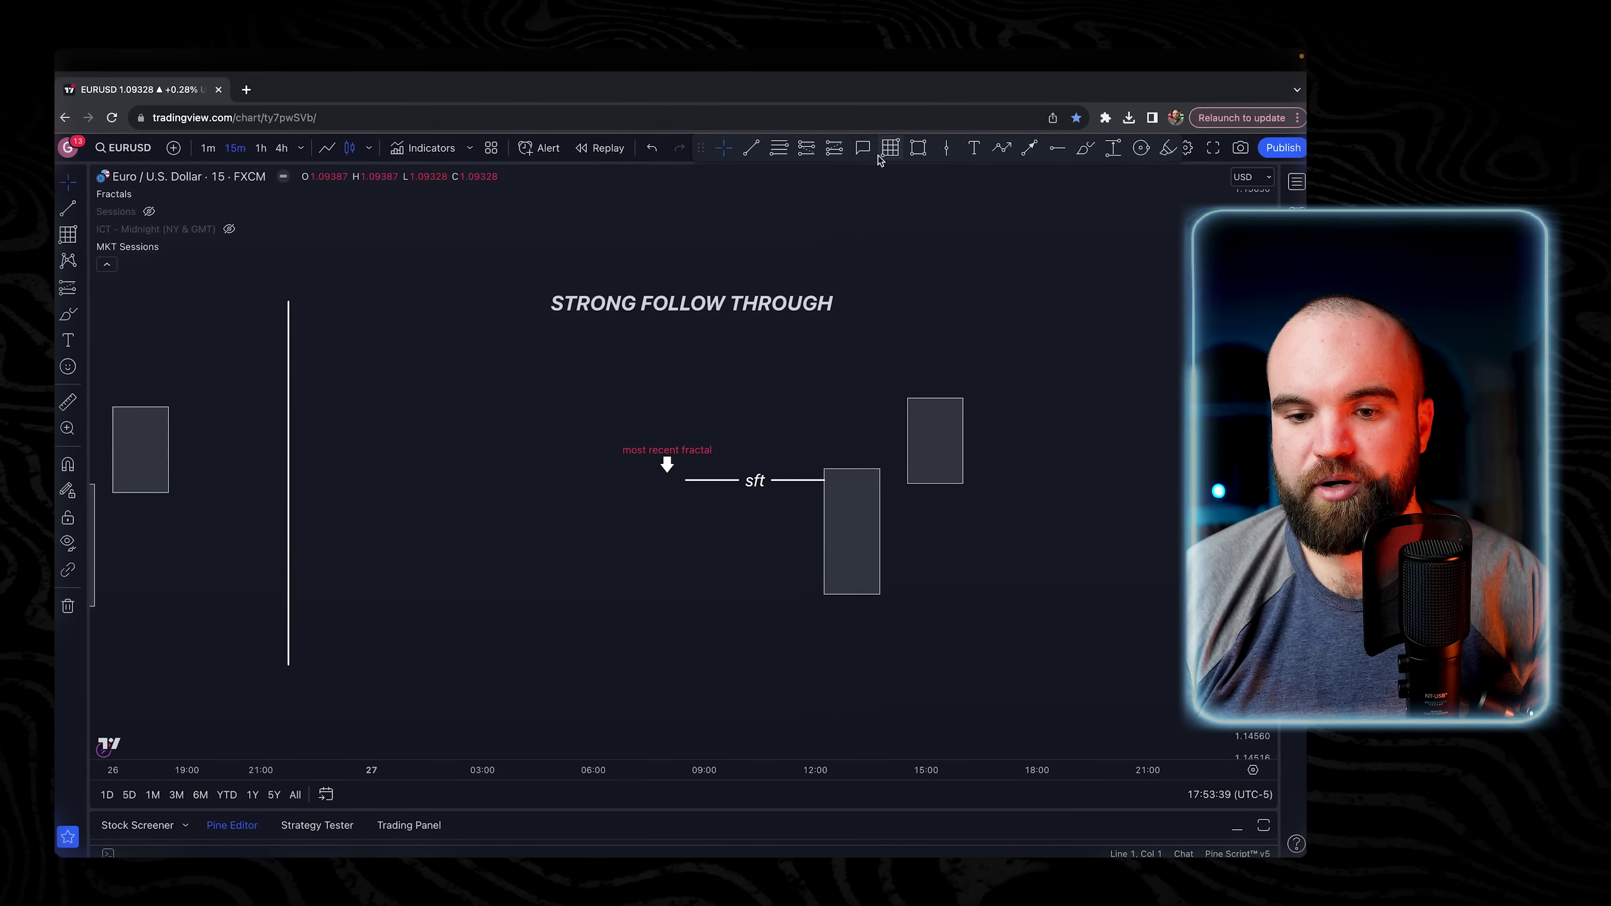
Place a Gann box beside and below the candles of the strong follow-through diagram, and delete it.
{"action": "left_click", "coordinate": [889, 148]}
{"action": "left_click", "coordinate": [888, 385]}
{"action": "left_click", "coordinate": [1148, 199]}
{"action": "mouse_move", "coordinate": [1018, 591]}
{"action": "left_mouse_down"}
{"action": "mouse_move", "coordinate": [936, 668]}
{"action": "mouse_move", "coordinate": [936, 643]}
{"action": "left_mouse_up"}
{"action": "left_click_drag", "start_coordinate": [1017, 330], "coordinate": [1027, 643]}
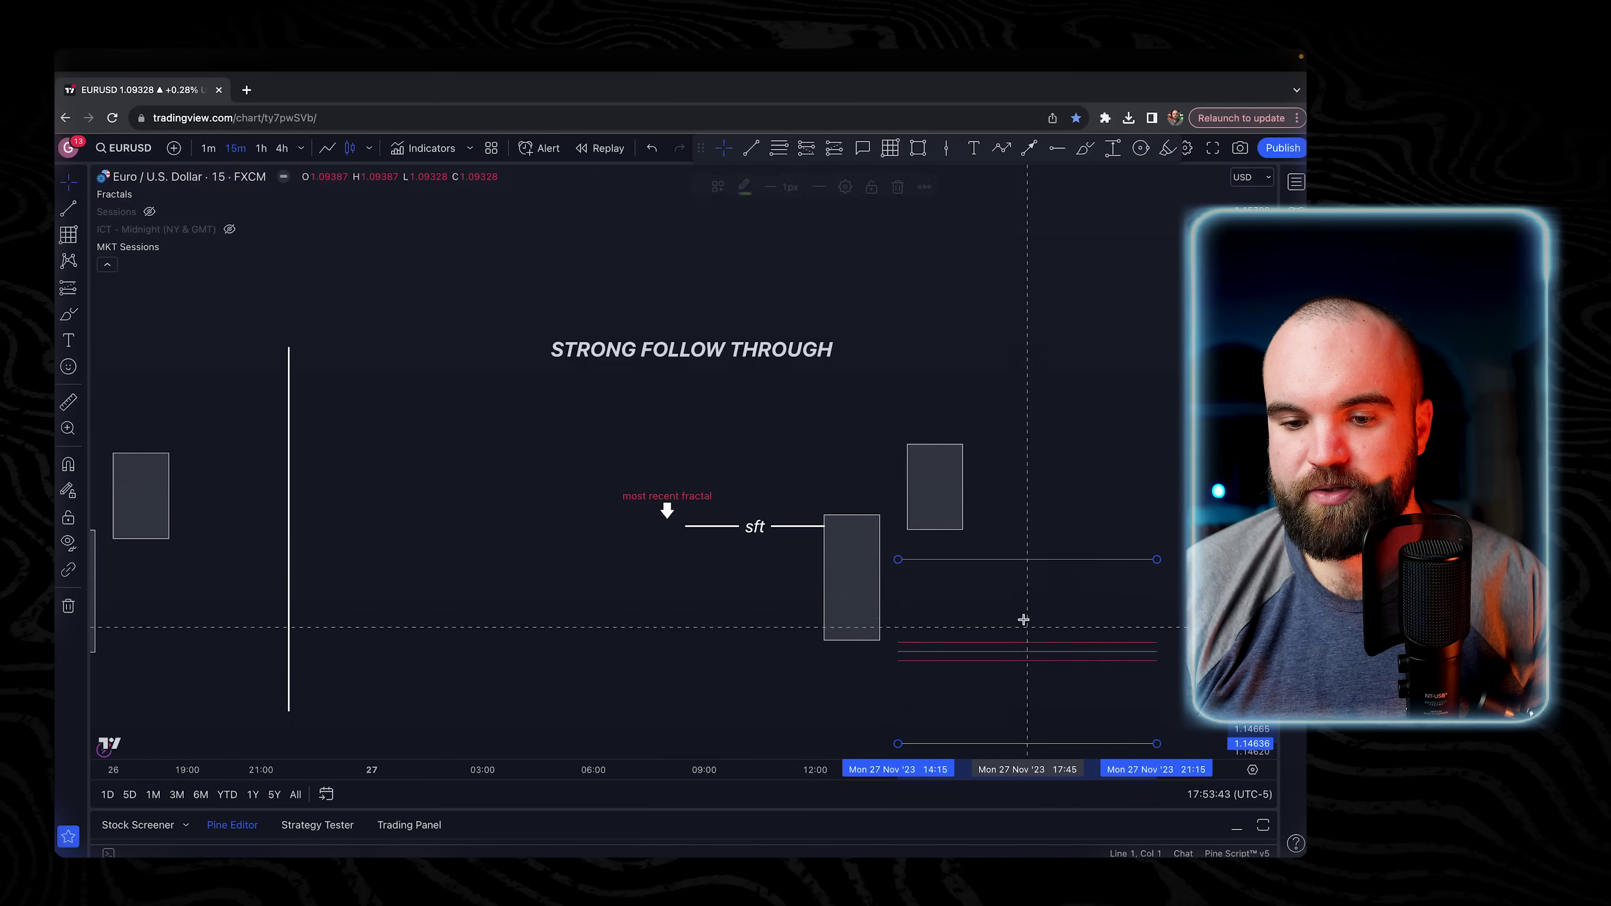
{"action": "left_click_drag", "start_coordinate": [1063, 448], "coordinate": [945, 166]}
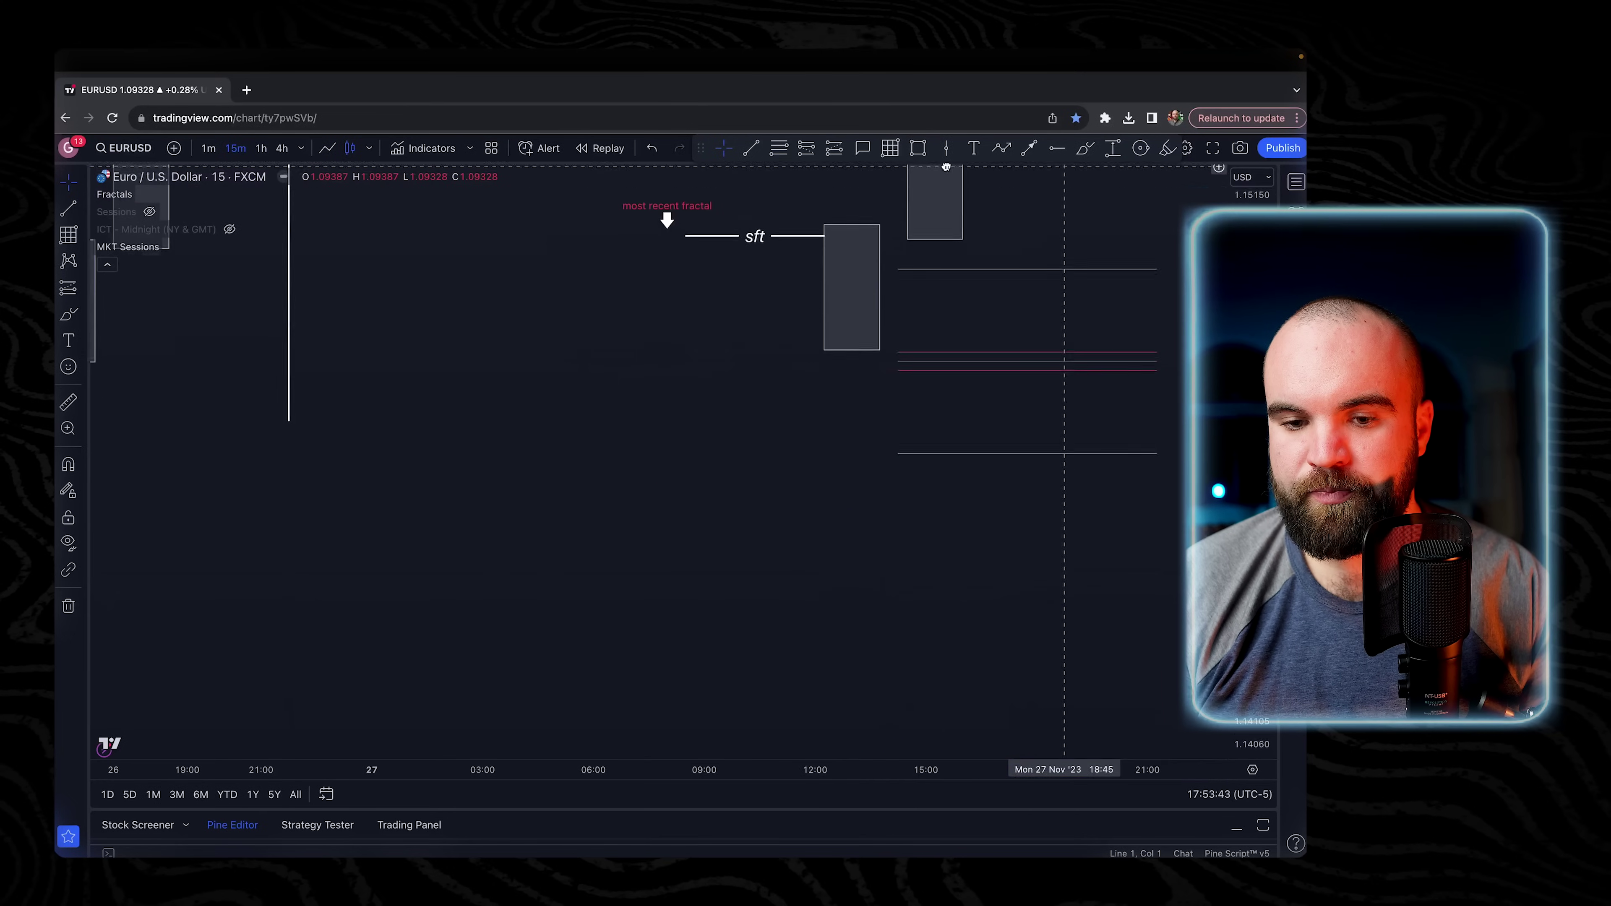
{"action": "left_click", "coordinate": [984, 368]}
{"action": "key", "text": "Delete"}
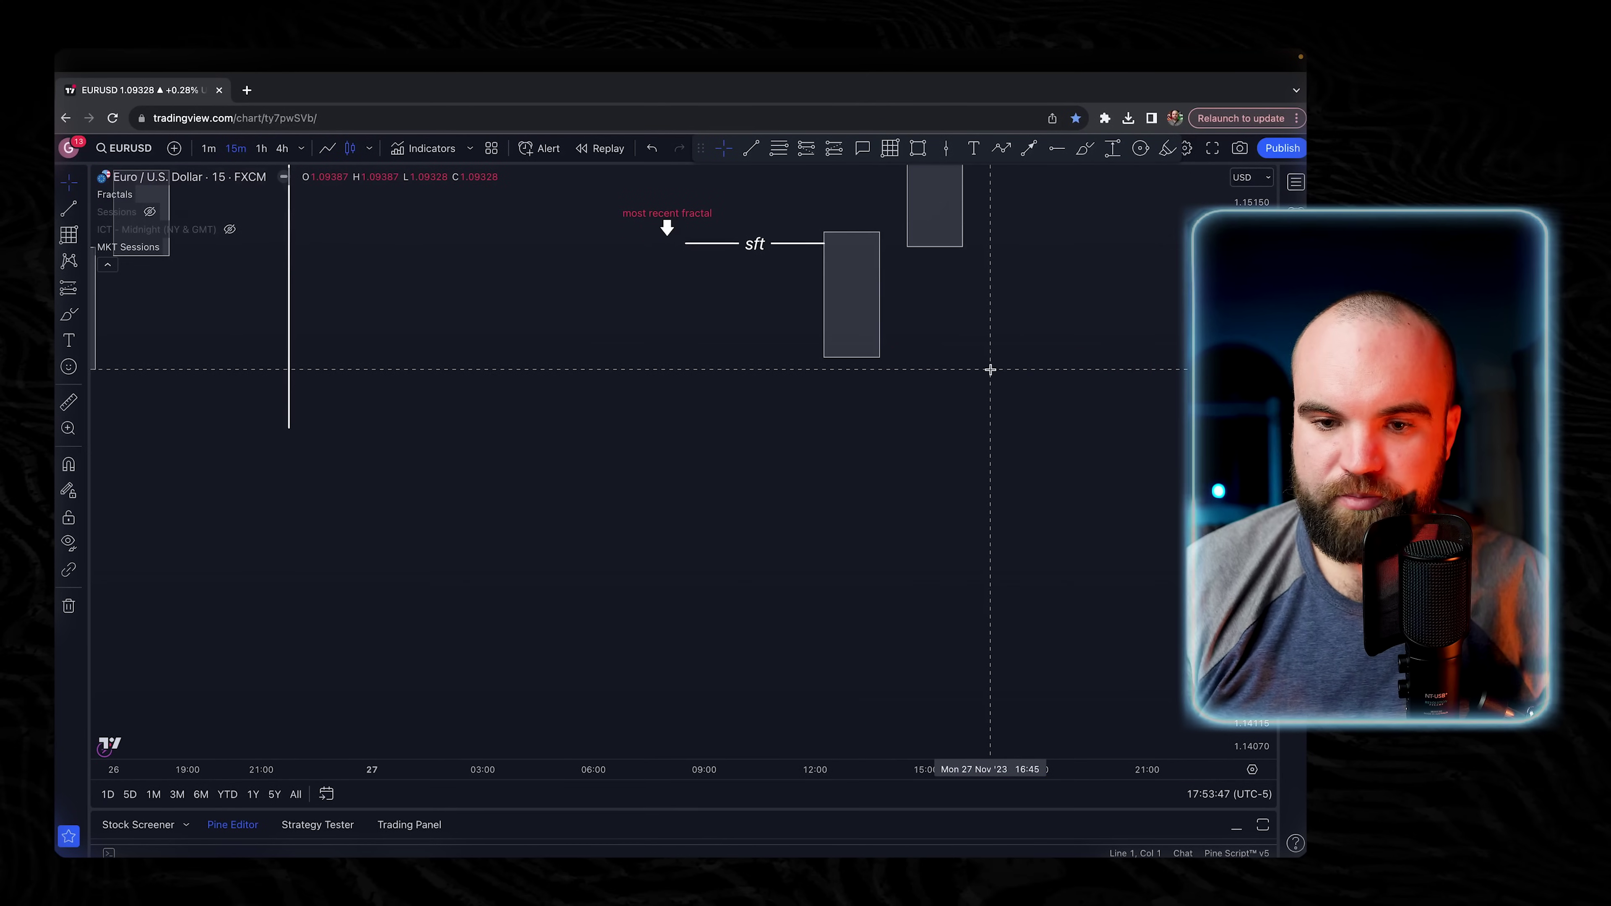
{"action": "left_click_drag", "start_coordinate": [905, 440], "coordinate": [915, 489]}
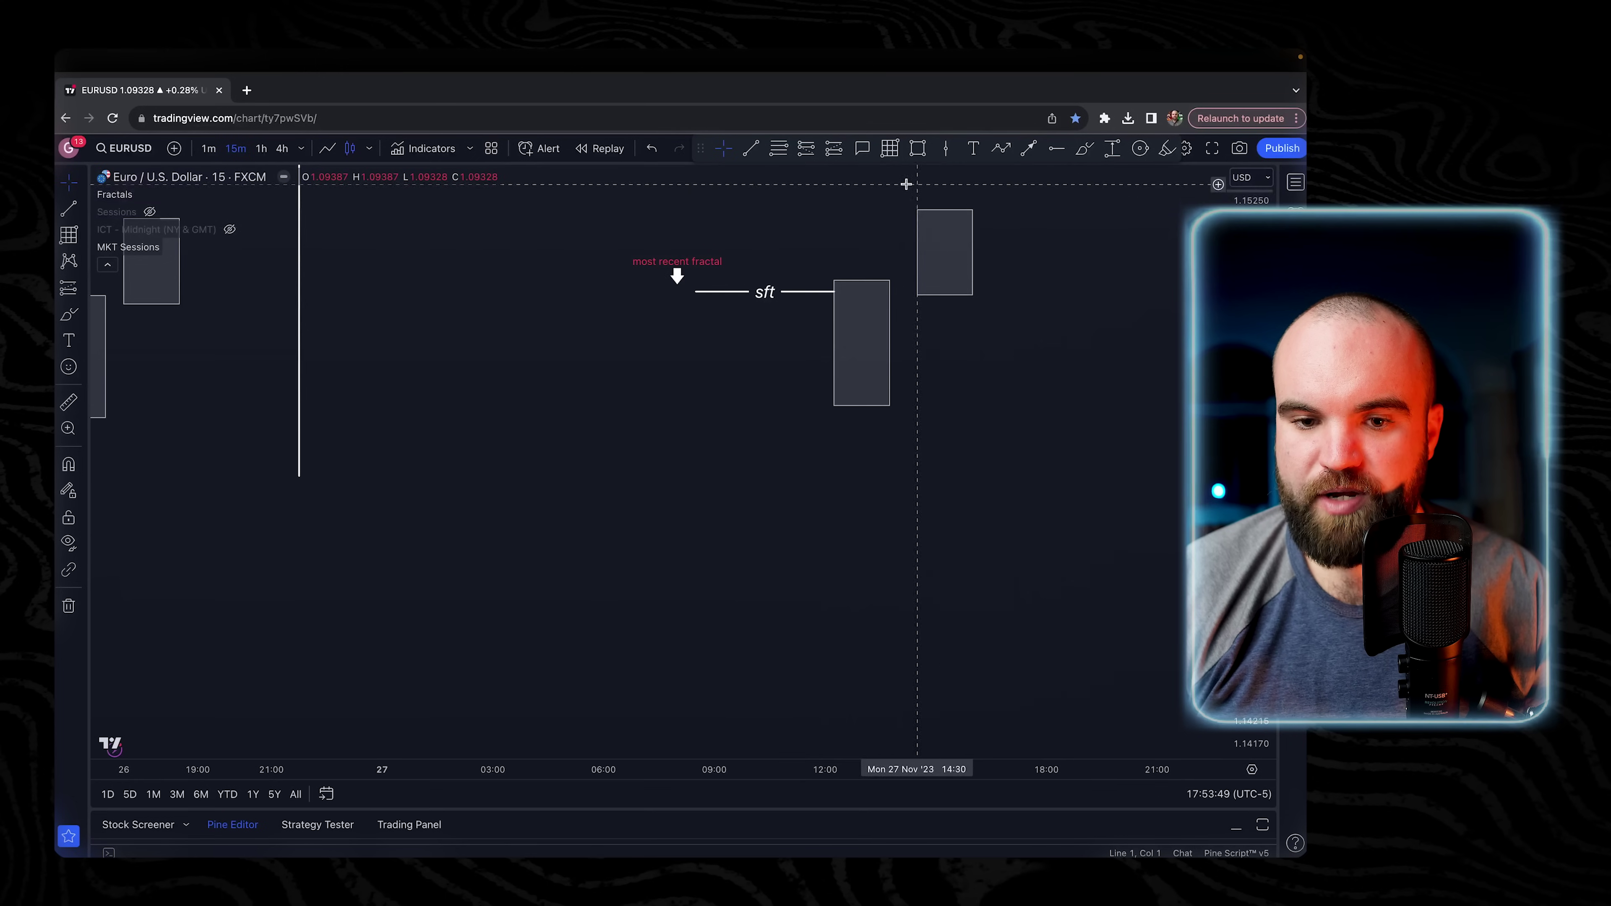
{"action": "left_click_drag", "start_coordinate": [893, 229], "coordinate": [804, 360]}
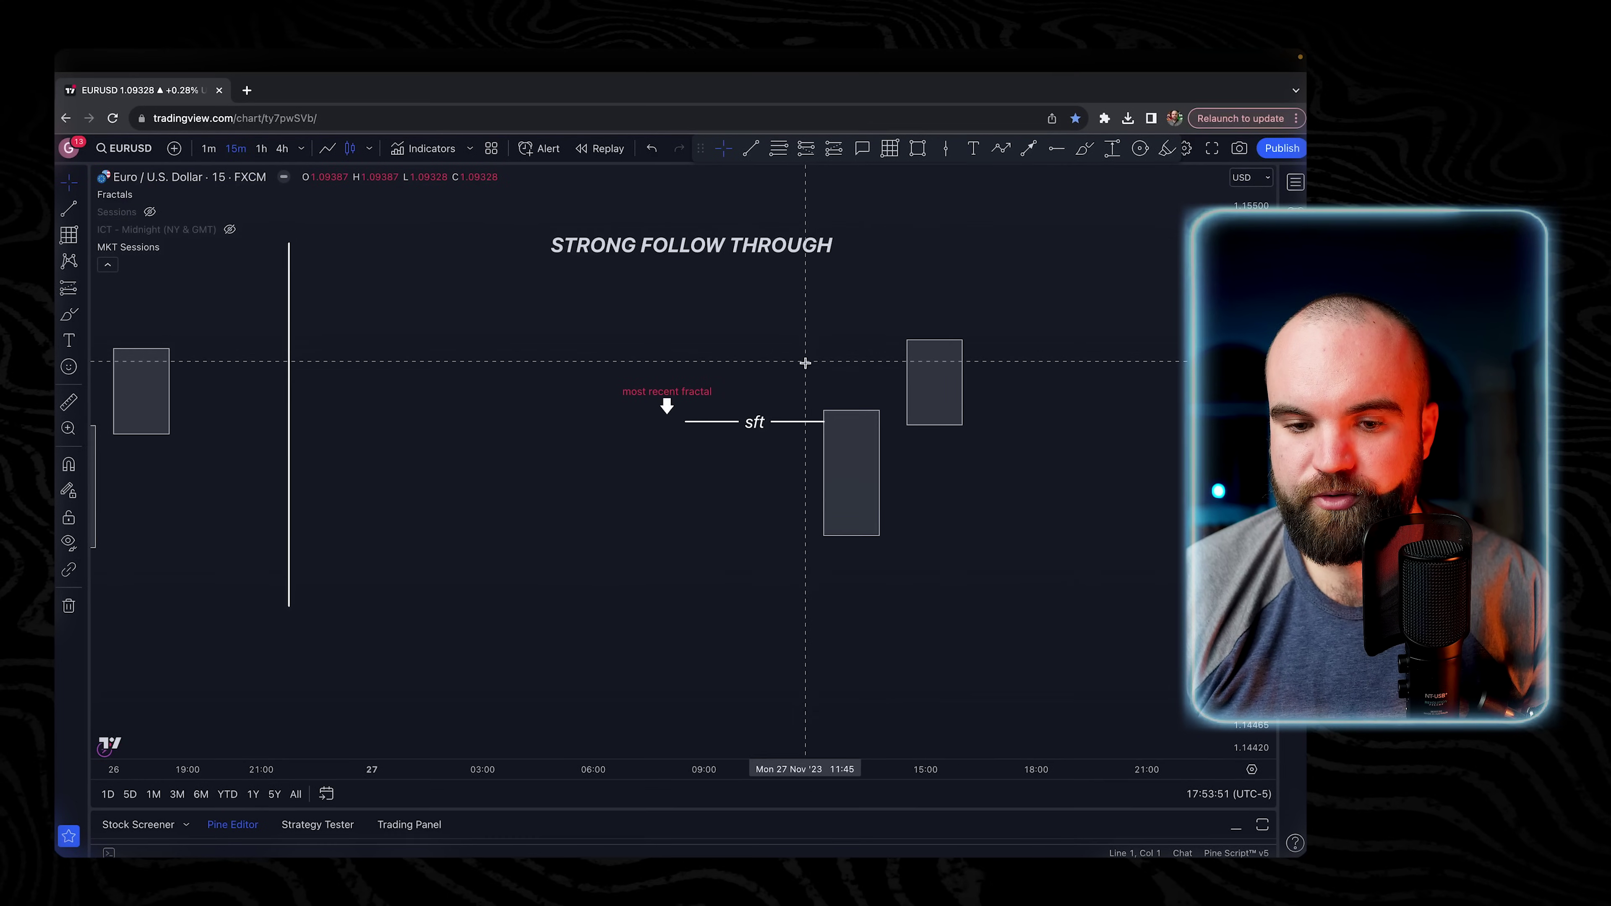
Brush strokes at the top of the lower candle and along the sft level, and remove them.
{"action": "left_click", "coordinate": [824, 411]}
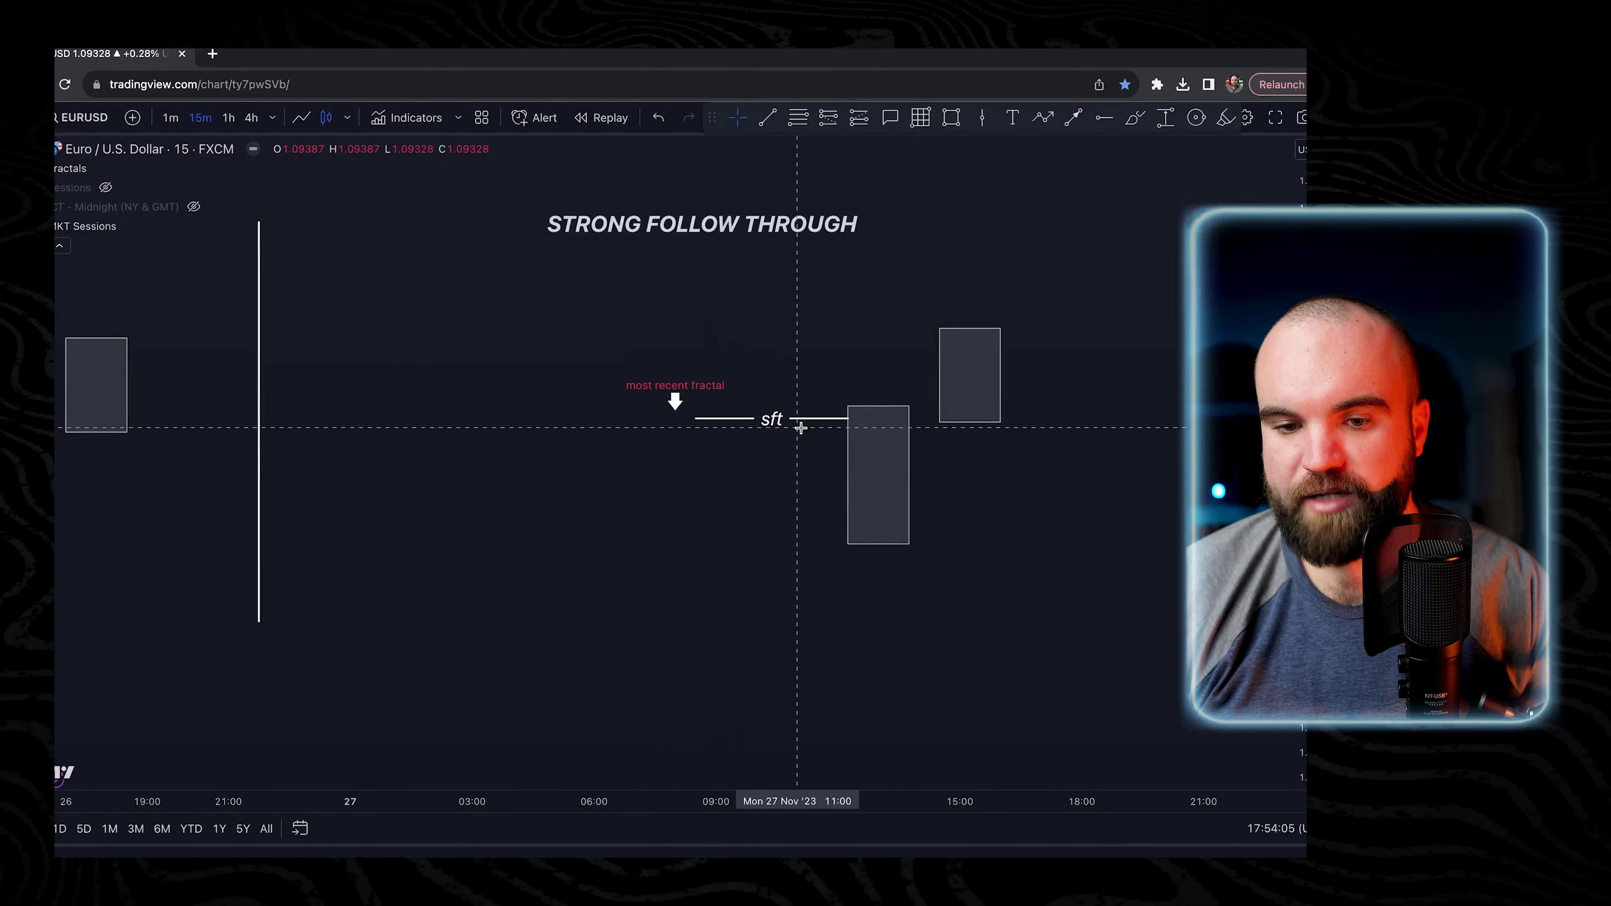
{"action": "left_click", "coordinate": [1140, 116]}
{"action": "left_click_drag", "start_coordinate": [856, 340], "coordinate": [875, 391]}
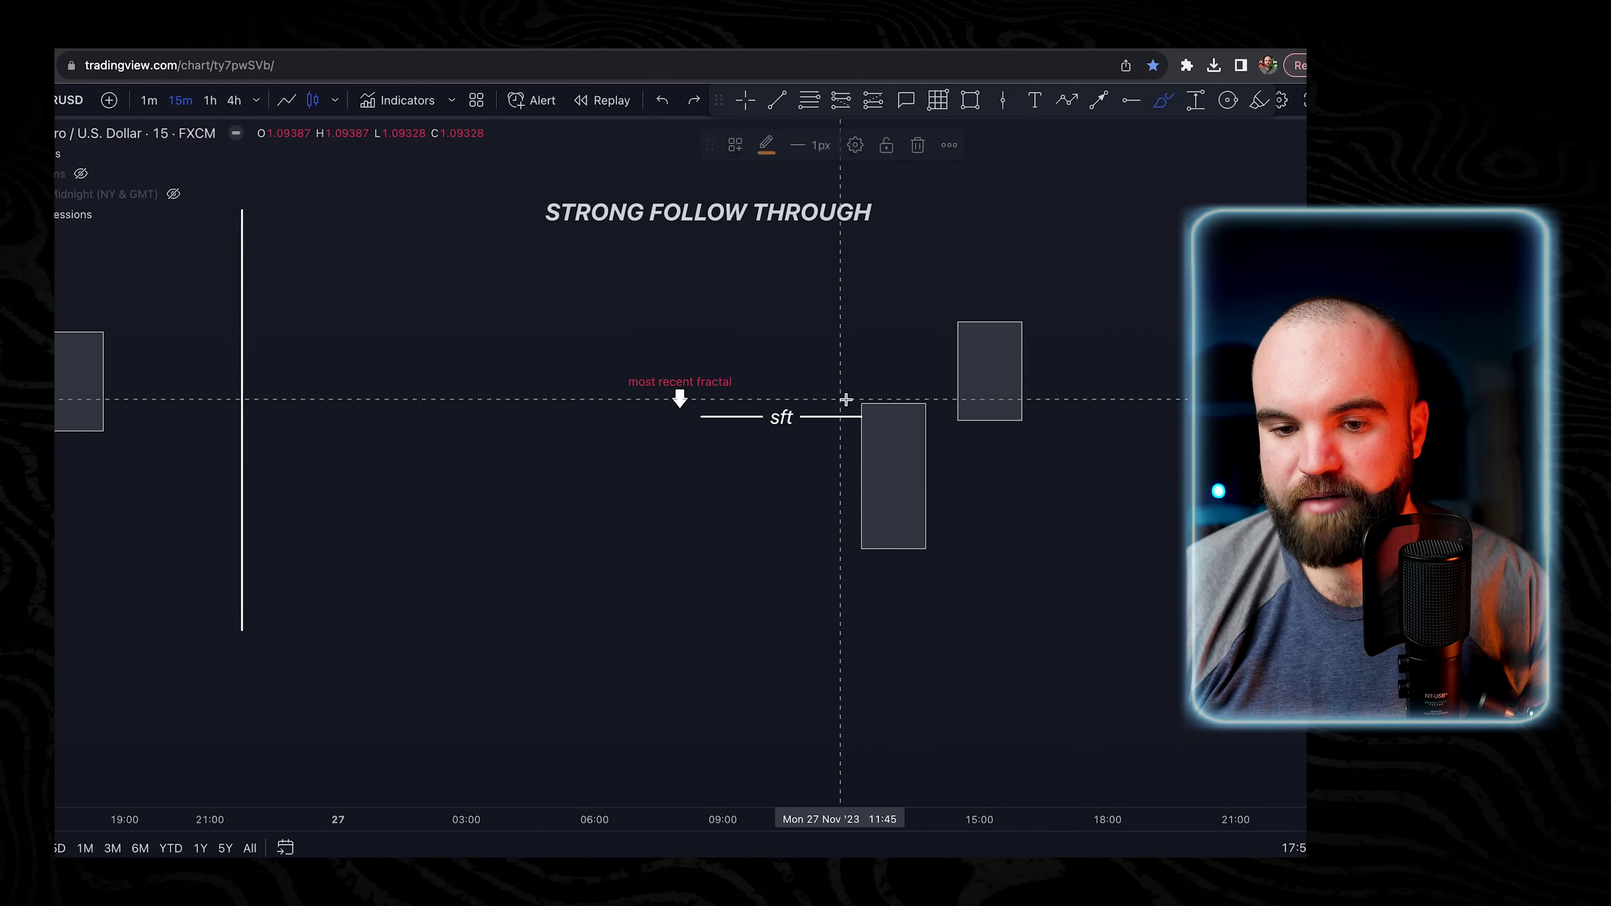
{"action": "left_click_drag", "start_coordinate": [674, 409], "coordinate": [938, 412]}
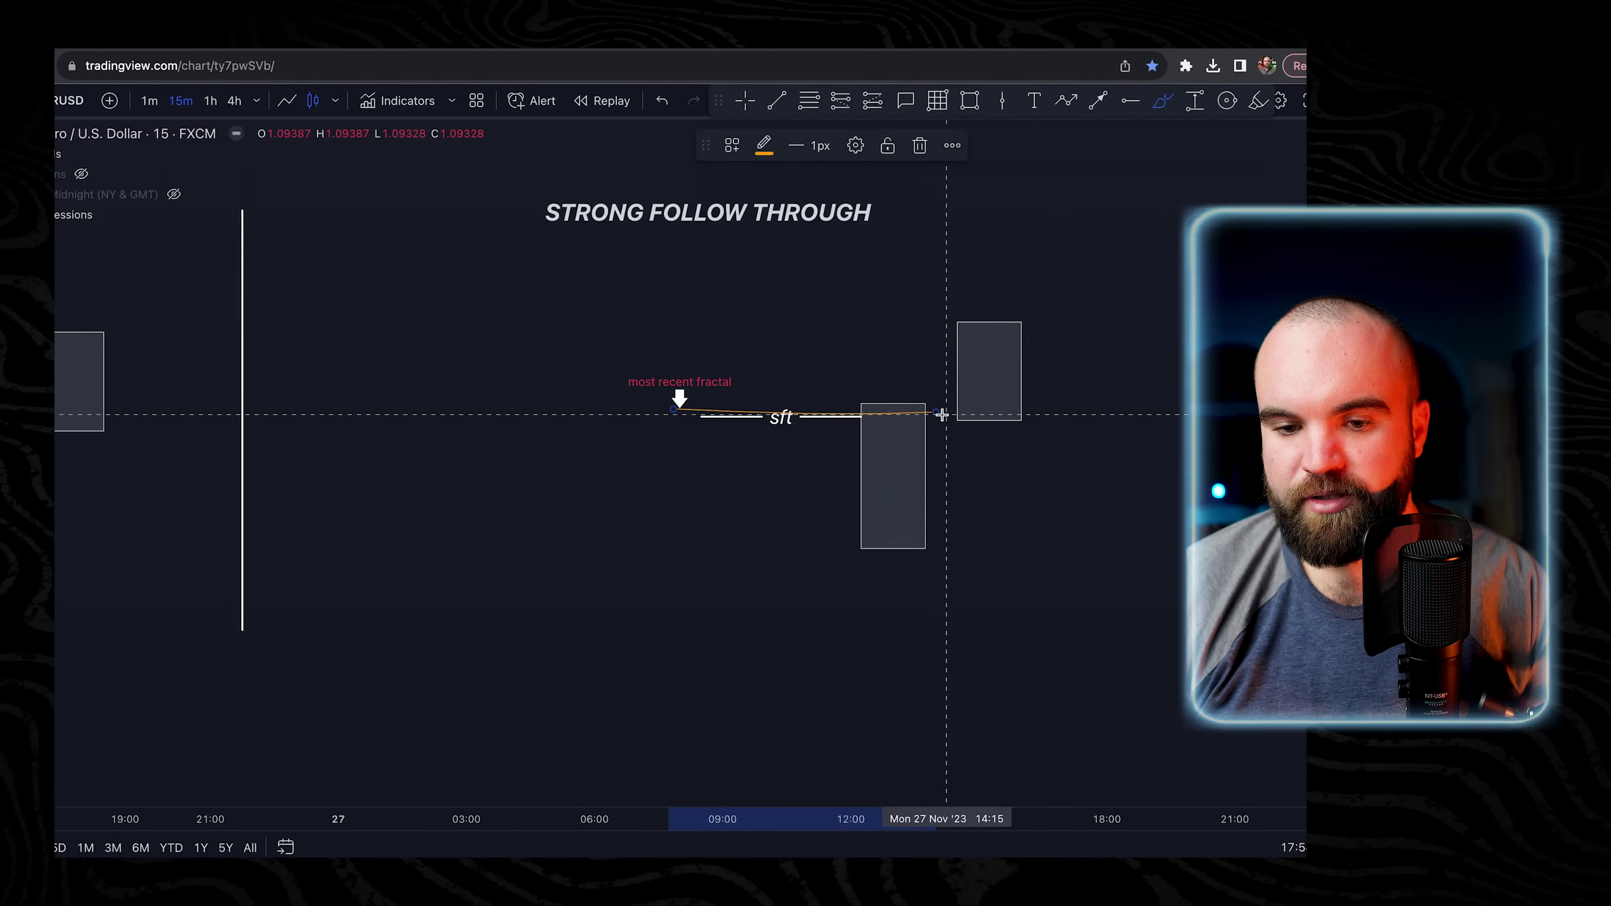
{"action": "mouse_move", "coordinate": [1059, 329]}
{"action": "left_mouse_down"}
{"action": "mouse_move", "coordinate": [690, 206]}
{"action": "mouse_move", "coordinate": [578, 479]}
{"action": "mouse_move", "coordinate": [881, 181]}
{"action": "left_mouse_up"}
{"action": "key", "text": "Delete"}
Underline the STRONG FOLLOW THROUGH title with brush strokes, and undo each one.
{"action": "left_click_drag", "start_coordinate": [587, 224], "coordinate": [976, 240]}
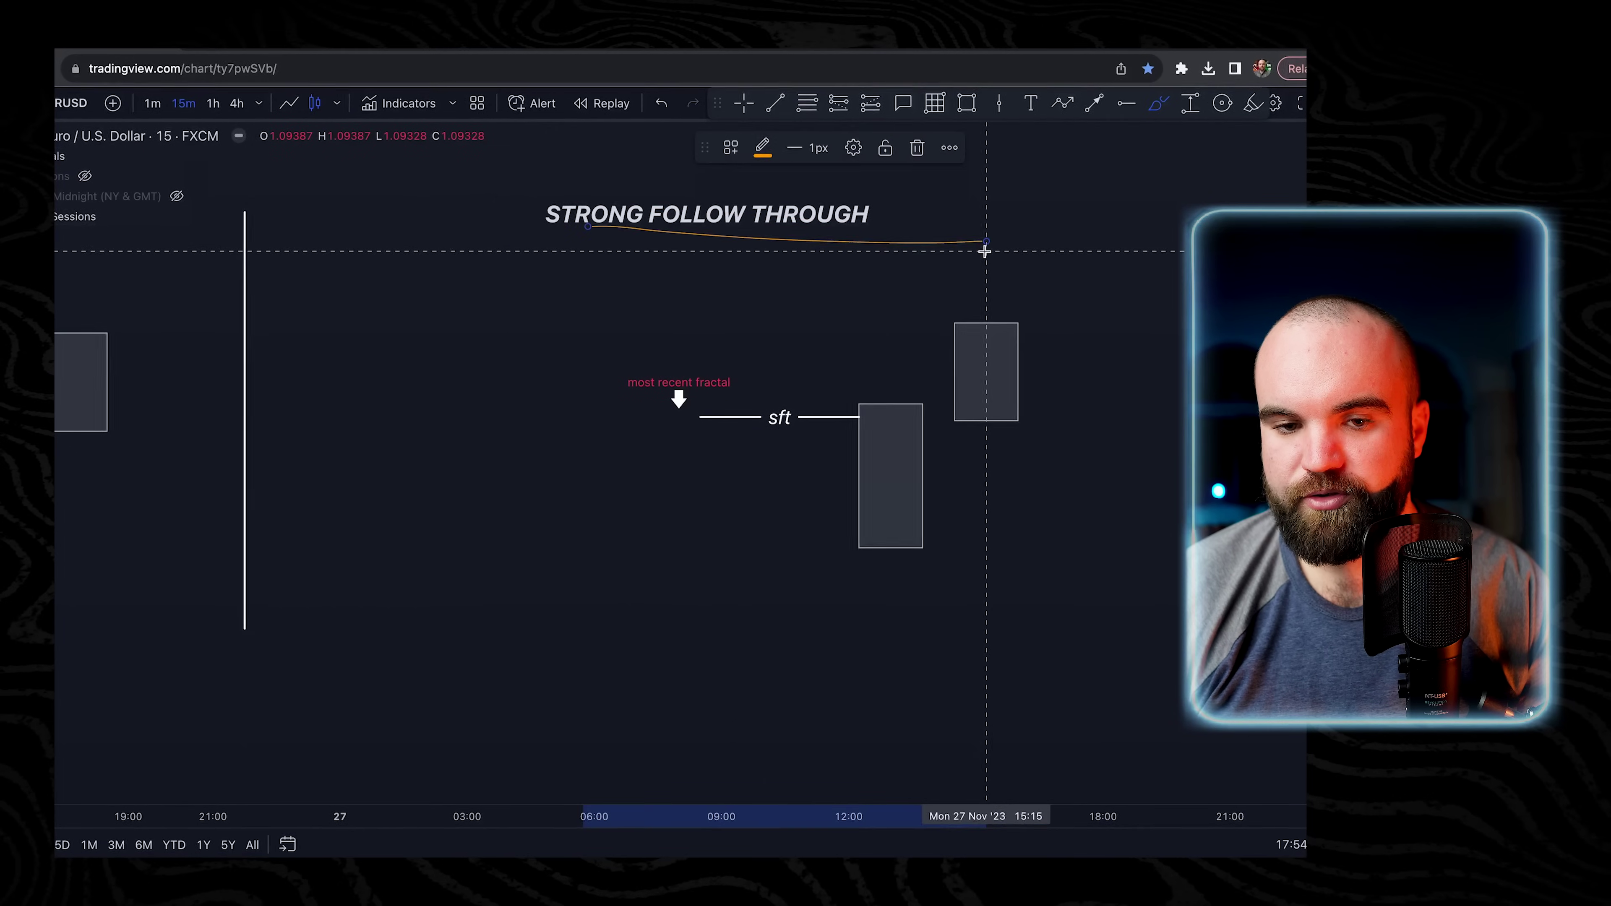
{"action": "key", "text": "ctrl+z"}
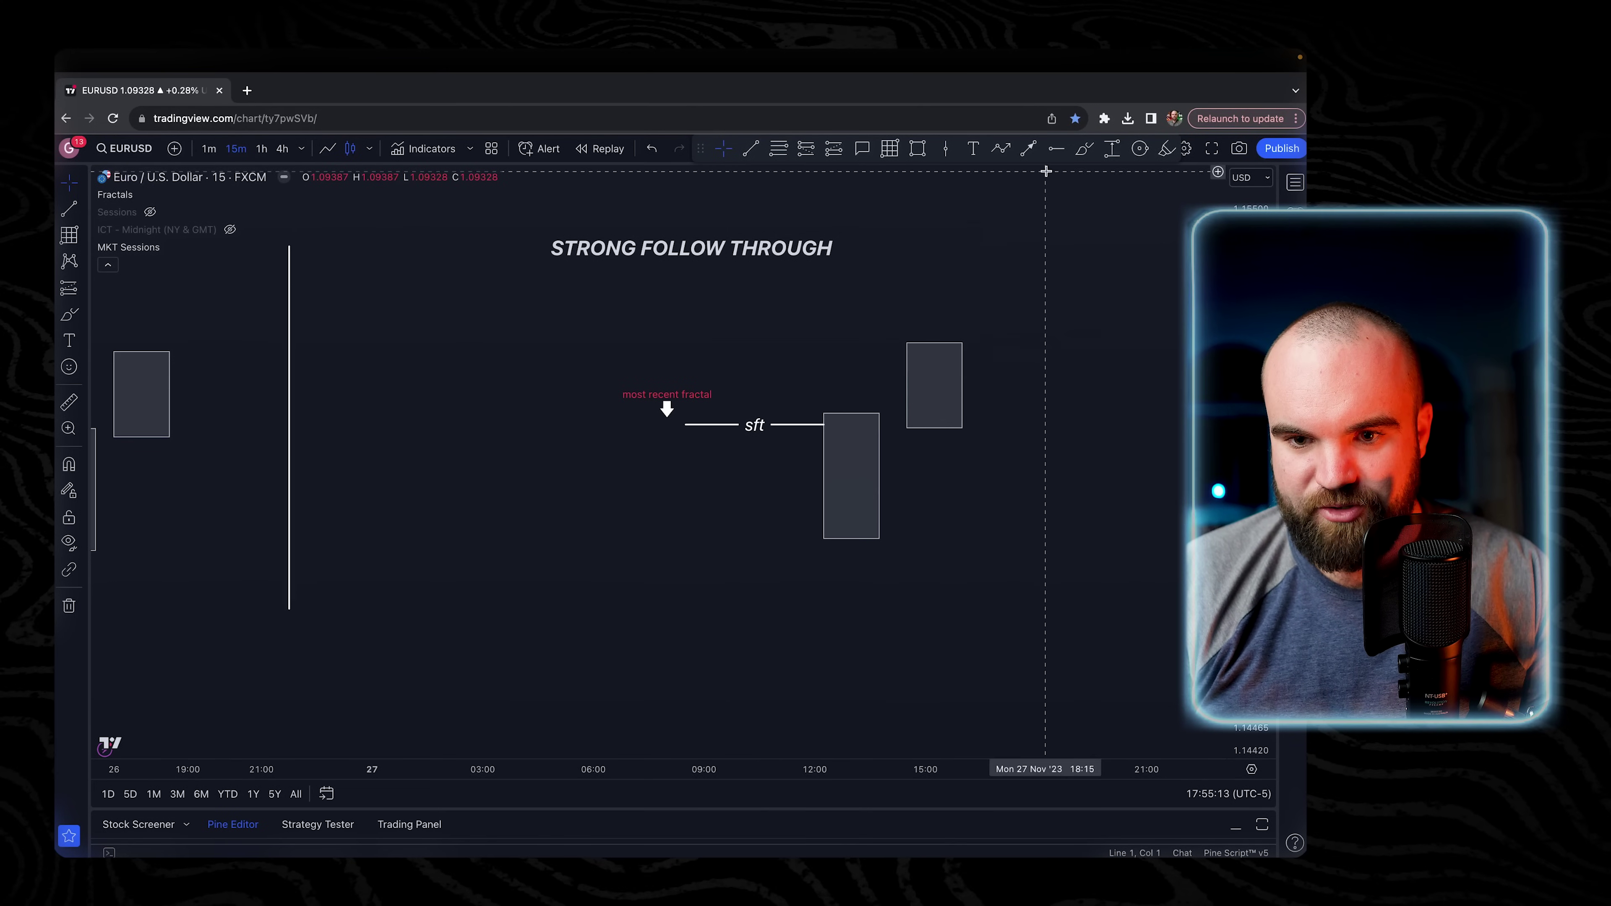
{"action": "left_click", "coordinate": [1084, 147]}
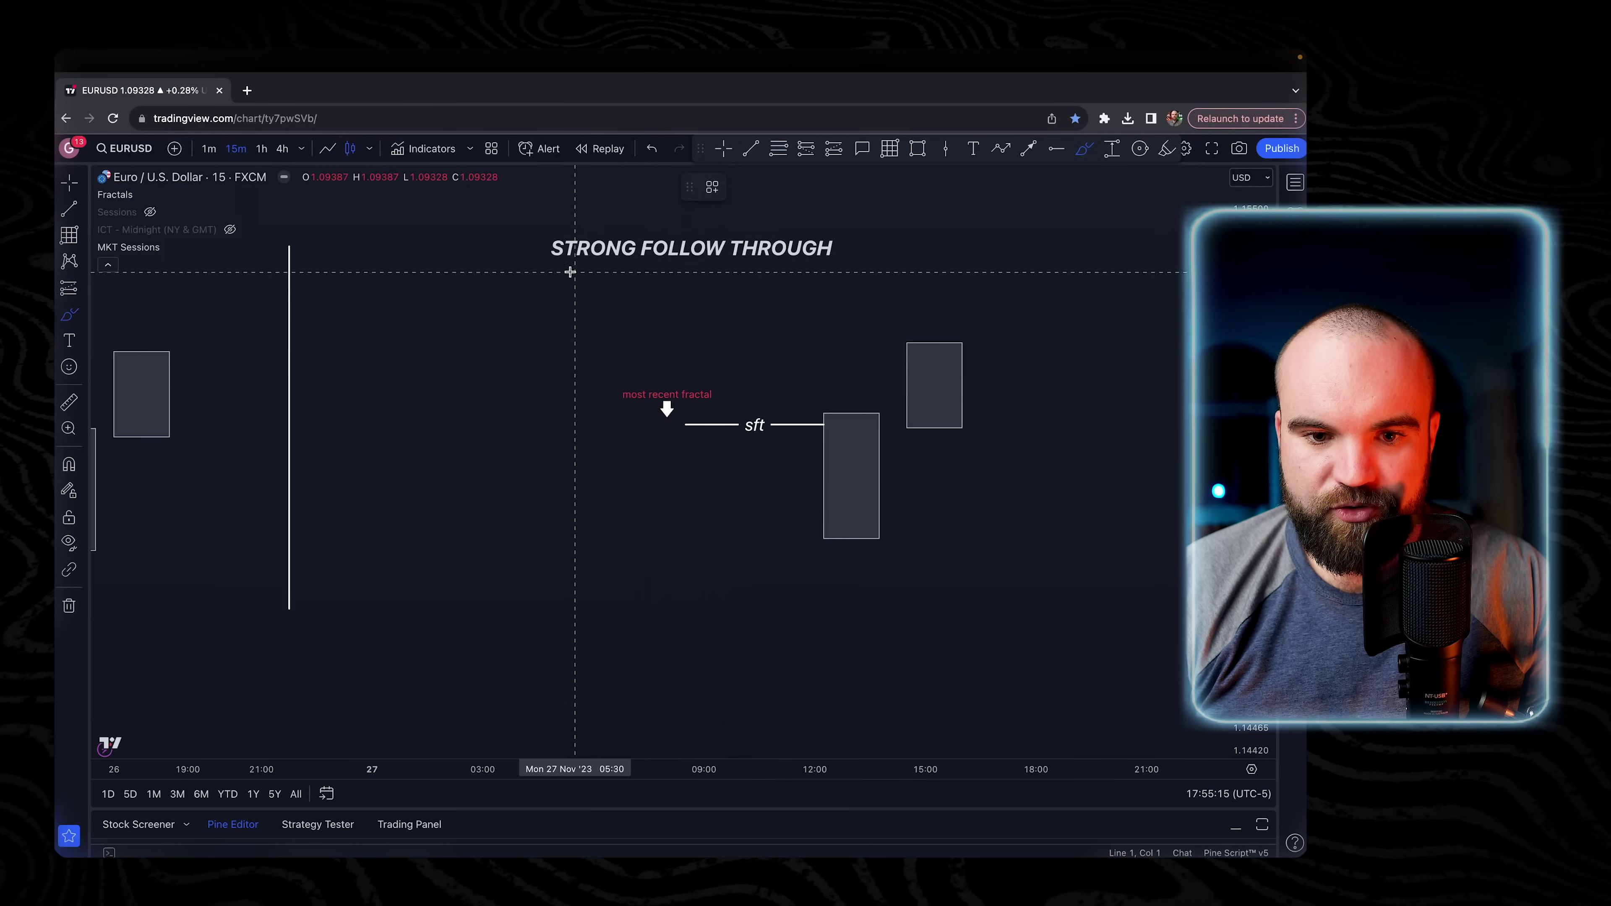
{"action": "left_click_drag", "start_coordinate": [539, 276], "coordinate": [876, 288]}
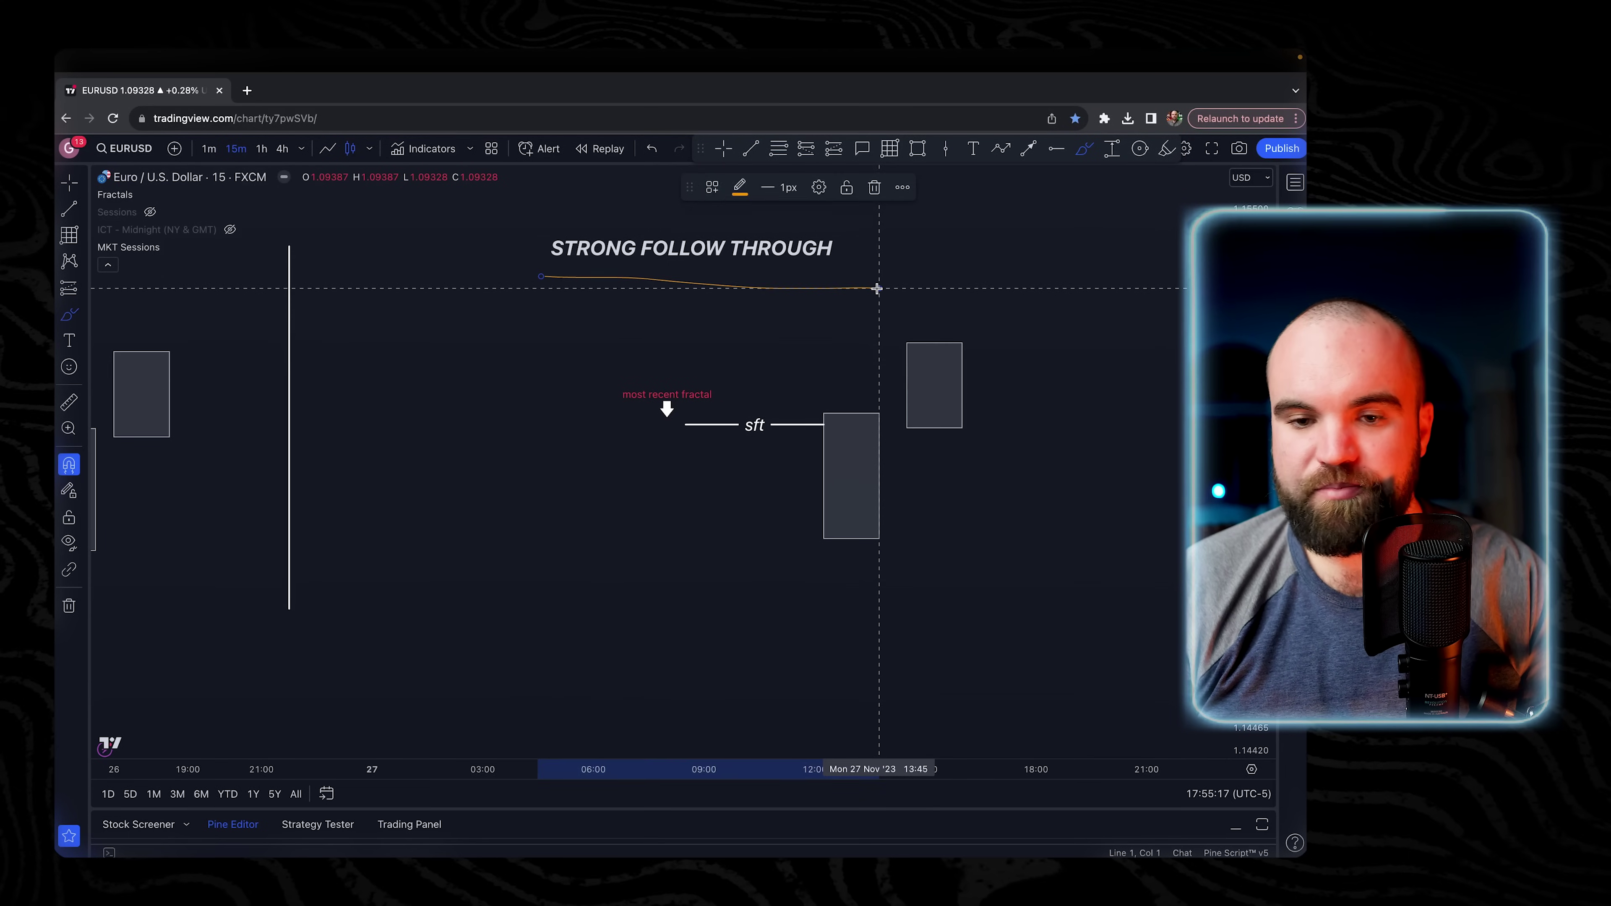
{"action": "key", "text": "ctrl+z"}
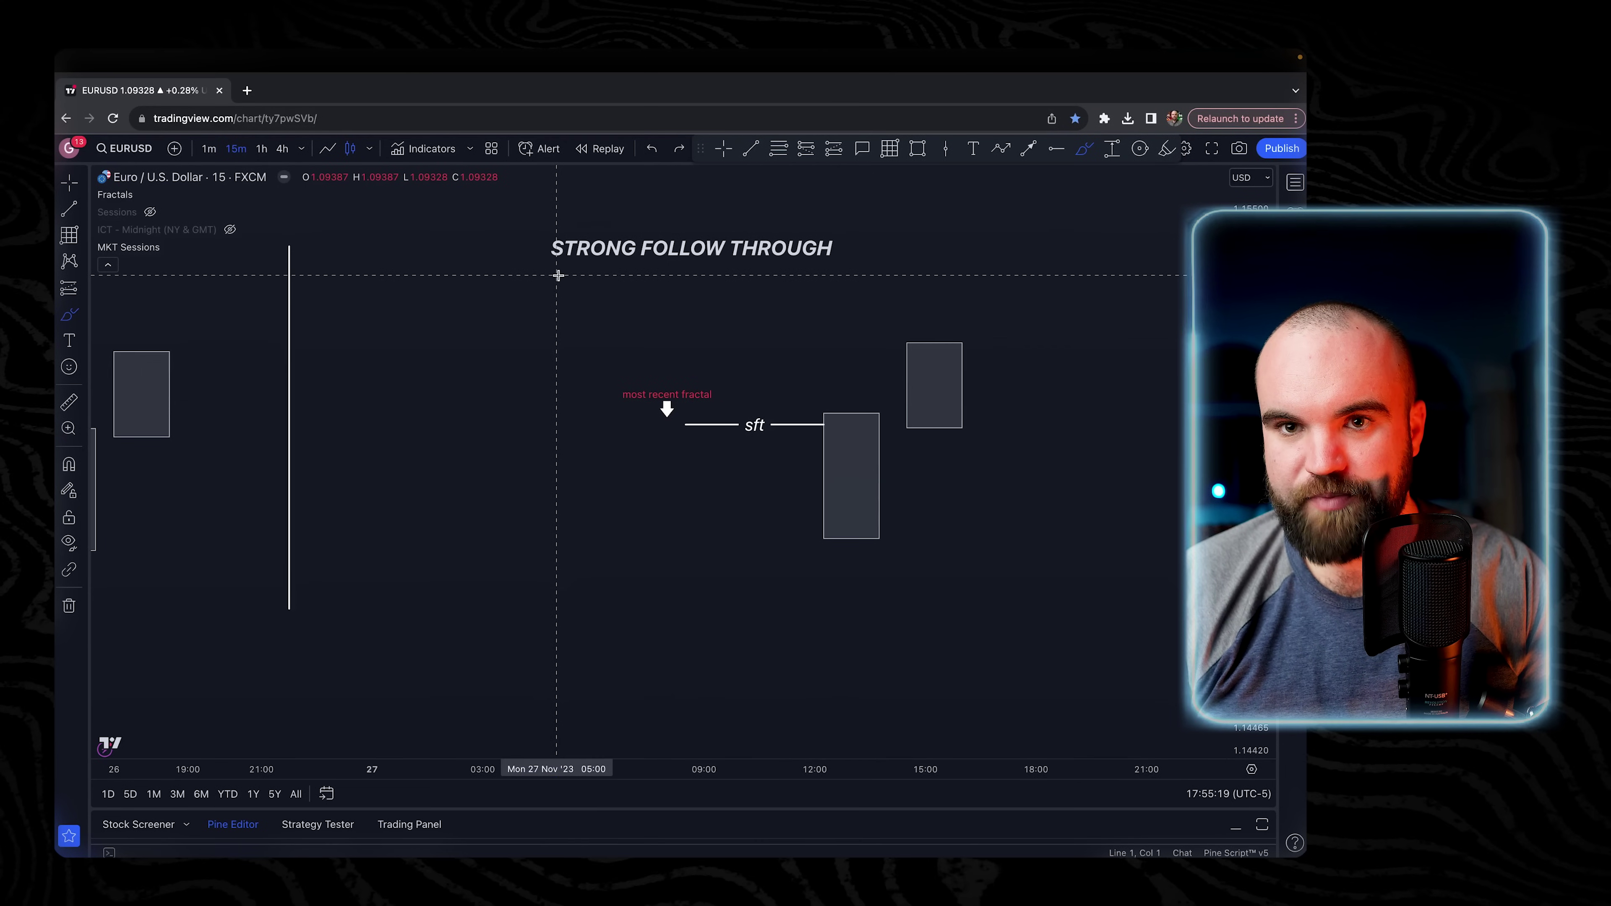
Brush a rising stroke beside the two candles of the strong follow-through diagram, and undo the surplus strokes.
{"action": "mouse_move", "coordinate": [1006, 422]}
{"action": "left_mouse_down"}
{"action": "mouse_move", "coordinate": [667, 315]}
{"action": "mouse_move", "coordinate": [902, 590]}
{"action": "mouse_move", "coordinate": [990, 390]}
{"action": "mouse_move", "coordinate": [1010, 421]}
{"action": "left_mouse_up"}
{"action": "key", "text": "ctrl+z"}
{"action": "key", "text": "ctrl+z"}
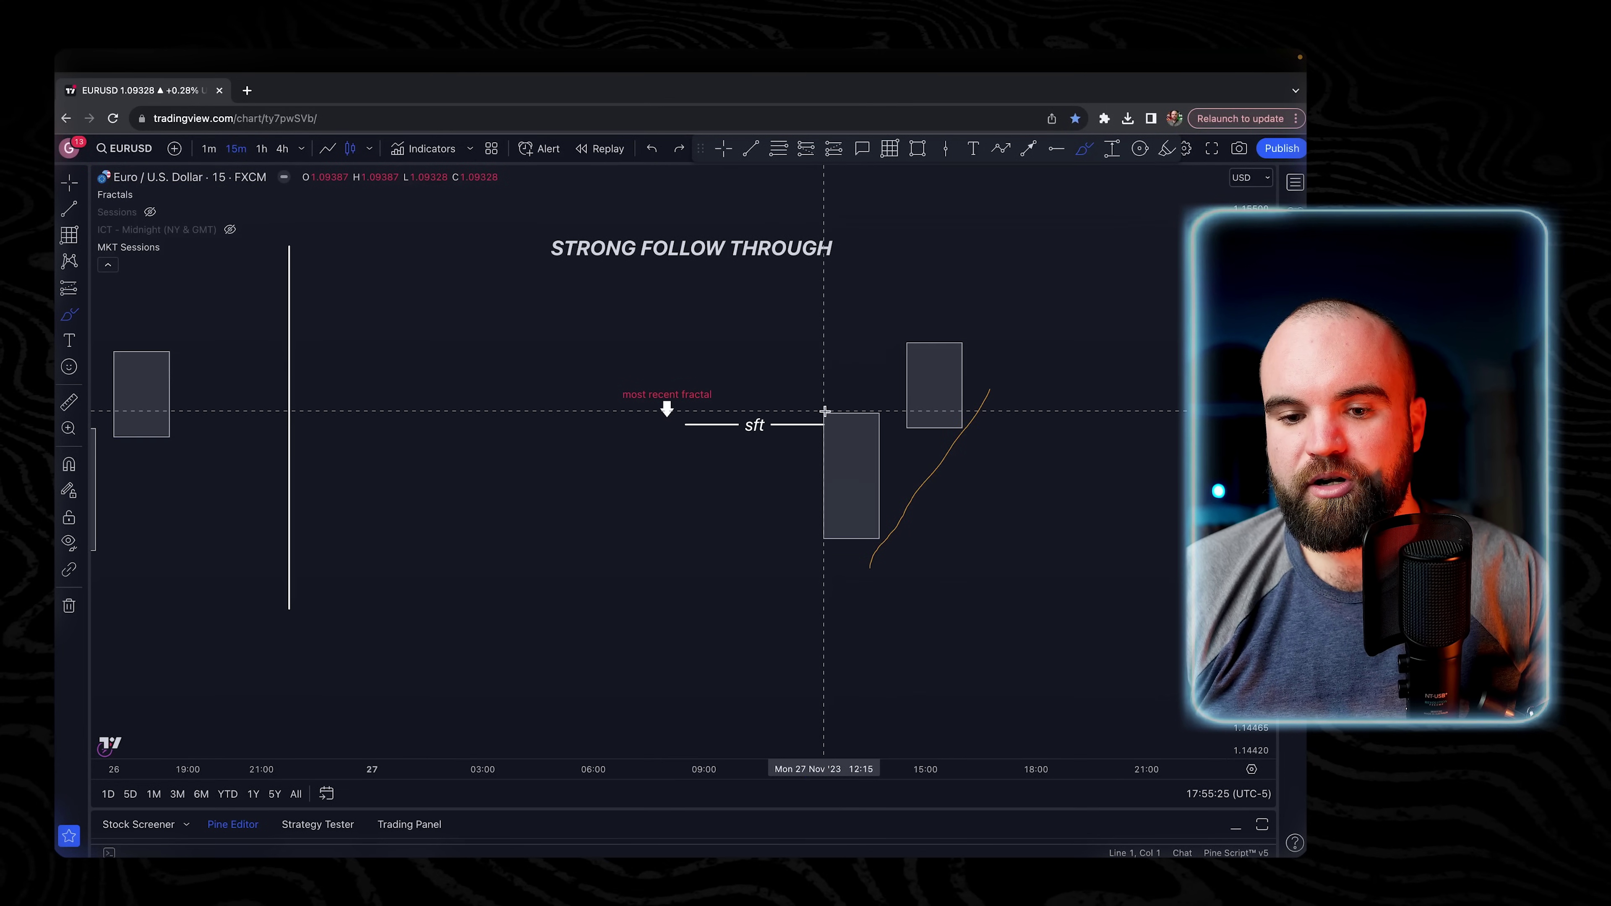
Circle the lower and upper candles of the strong follow-through diagram with brush strokes, and undo each loop.
{"action": "mouse_move", "coordinate": [826, 523]}
{"action": "left_mouse_down"}
{"action": "mouse_move", "coordinate": [892, 421]}
{"action": "mouse_move", "coordinate": [860, 403]}
{"action": "left_mouse_up"}
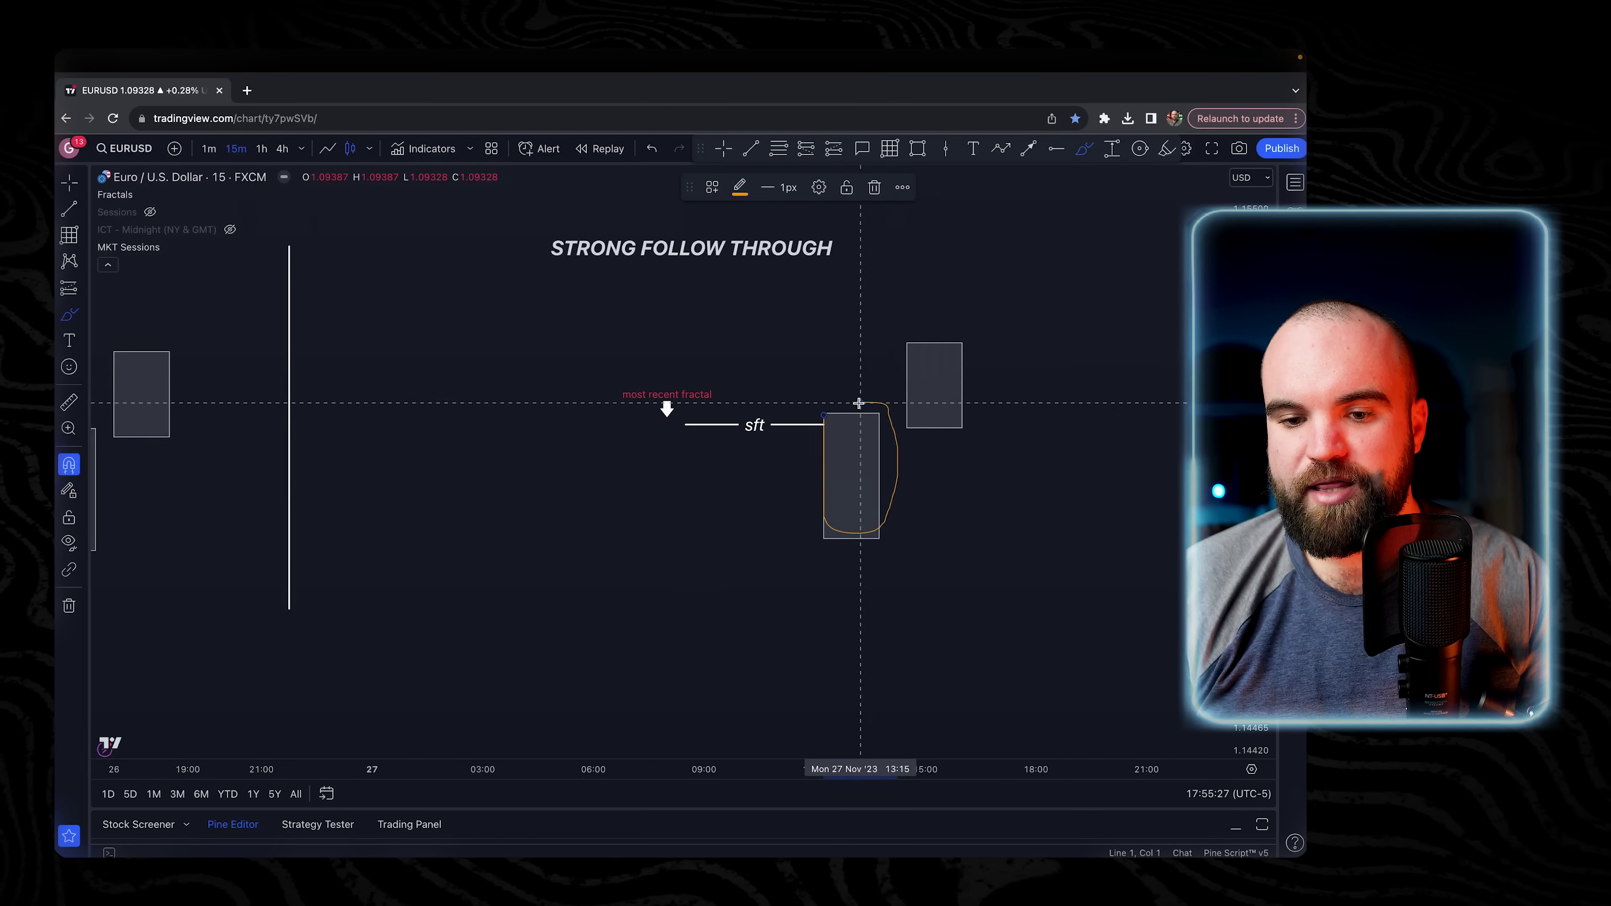
{"action": "key", "text": "super+z"}
{"action": "mouse_move", "coordinate": [962, 434]}
{"action": "left_mouse_down"}
{"action": "mouse_move", "coordinate": [926, 334]}
{"action": "mouse_move", "coordinate": [908, 358]}
{"action": "left_mouse_up"}
{"action": "left_click_drag", "start_coordinate": [698, 387], "coordinate": [667, 353]}
{"action": "key", "text": "ctrl+z"}
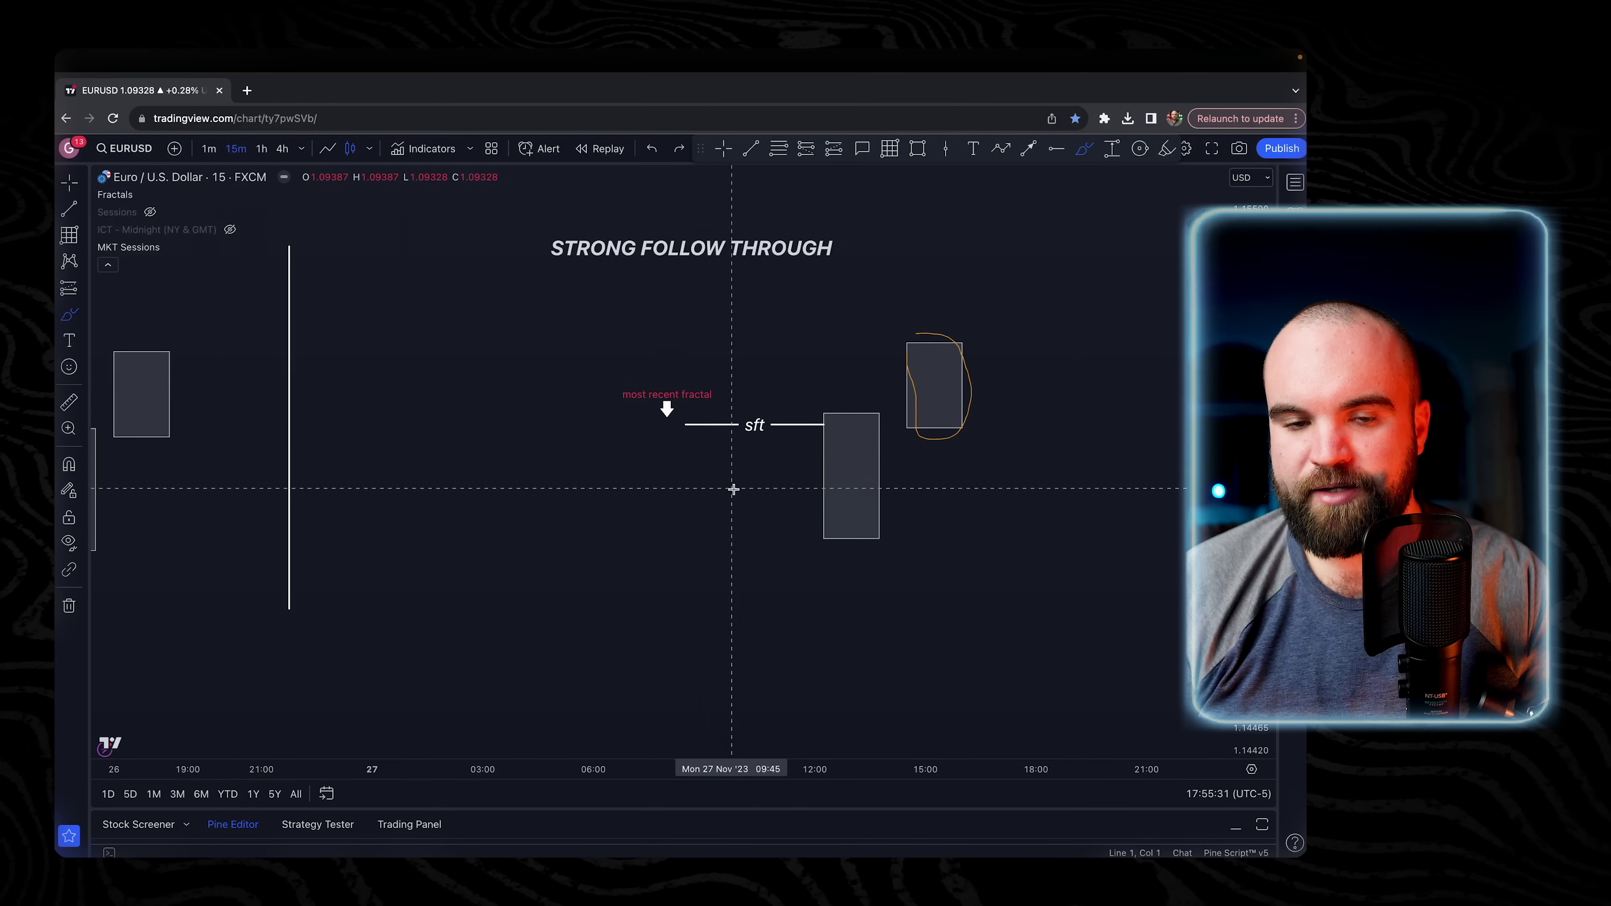
{"action": "key", "text": "ctrl+z"}
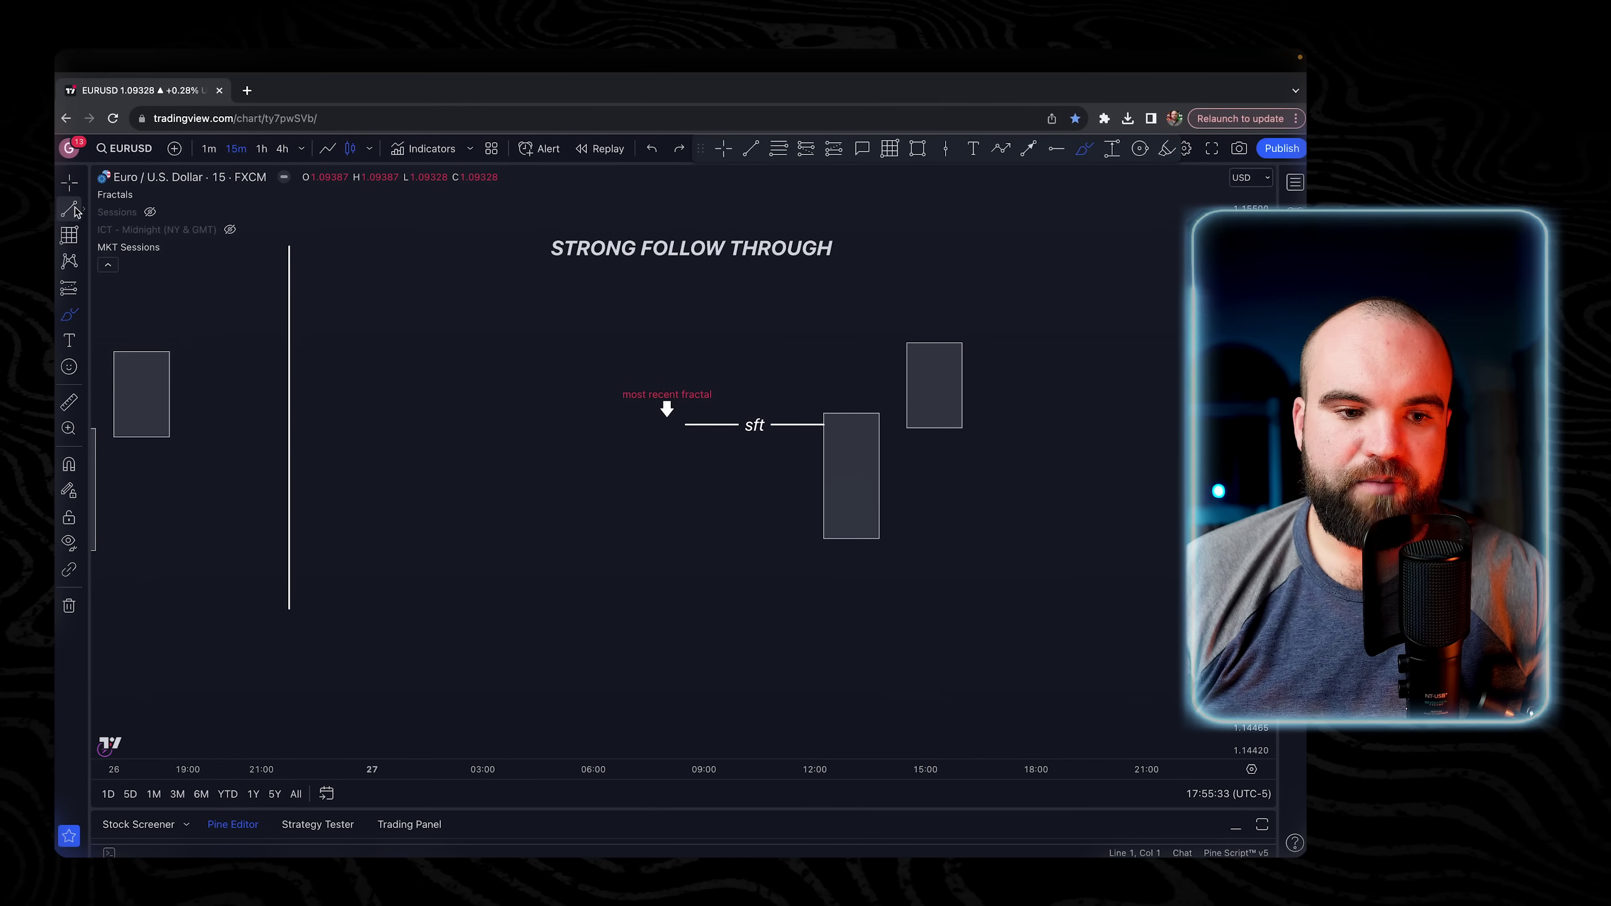
Place a yellow downward arrow mark above the green swing high where the dotted bos line starts in the market structure diagram.
{"action": "left_click", "coordinate": [84, 184]}
{"action": "left_click", "coordinate": [68, 190]}
{"action": "left_click", "coordinate": [68, 185]}
{"action": "left_click_drag", "start_coordinate": [553, 484], "coordinate": [773, 119]}
{"action": "mouse_move", "coordinate": [732, 559]}
{"action": "left_mouse_down"}
{"action": "mouse_move", "coordinate": [830, 291]}
{"action": "mouse_move", "coordinate": [840, 166]}
{"action": "left_mouse_up"}
{"action": "left_click_drag", "start_coordinate": [717, 558], "coordinate": [812, 166]}
{"action": "left_click_drag", "start_coordinate": [809, 553], "coordinate": [993, 341]}
{"action": "left_click_drag", "start_coordinate": [713, 640], "coordinate": [623, 691]}
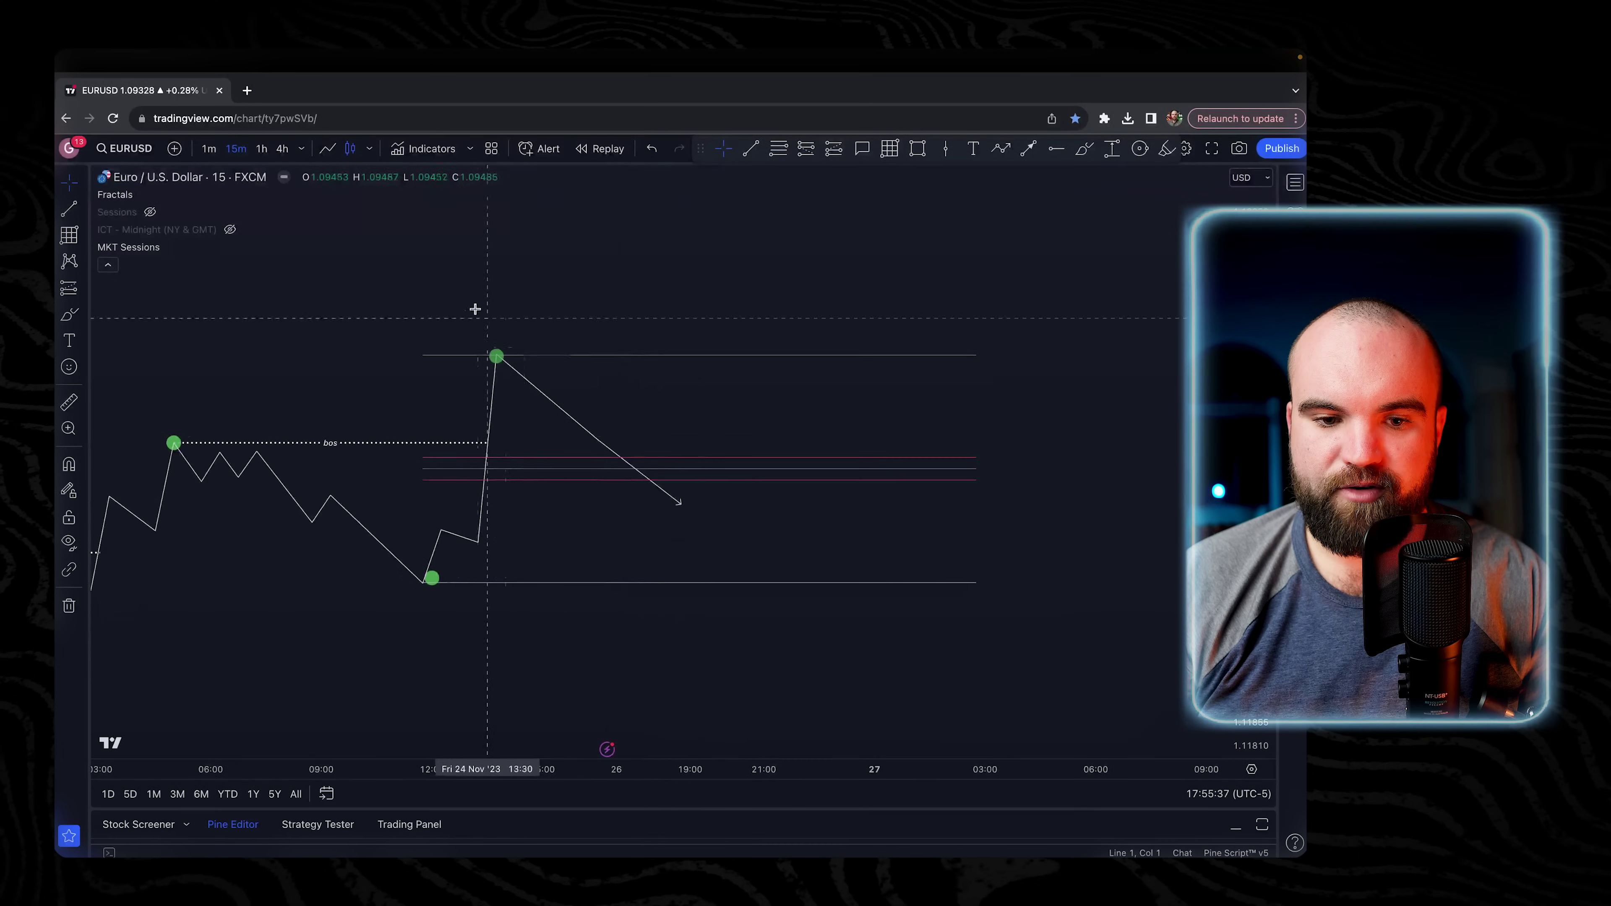
{"action": "left_click_drag", "start_coordinate": [522, 441], "coordinate": [562, 435]}
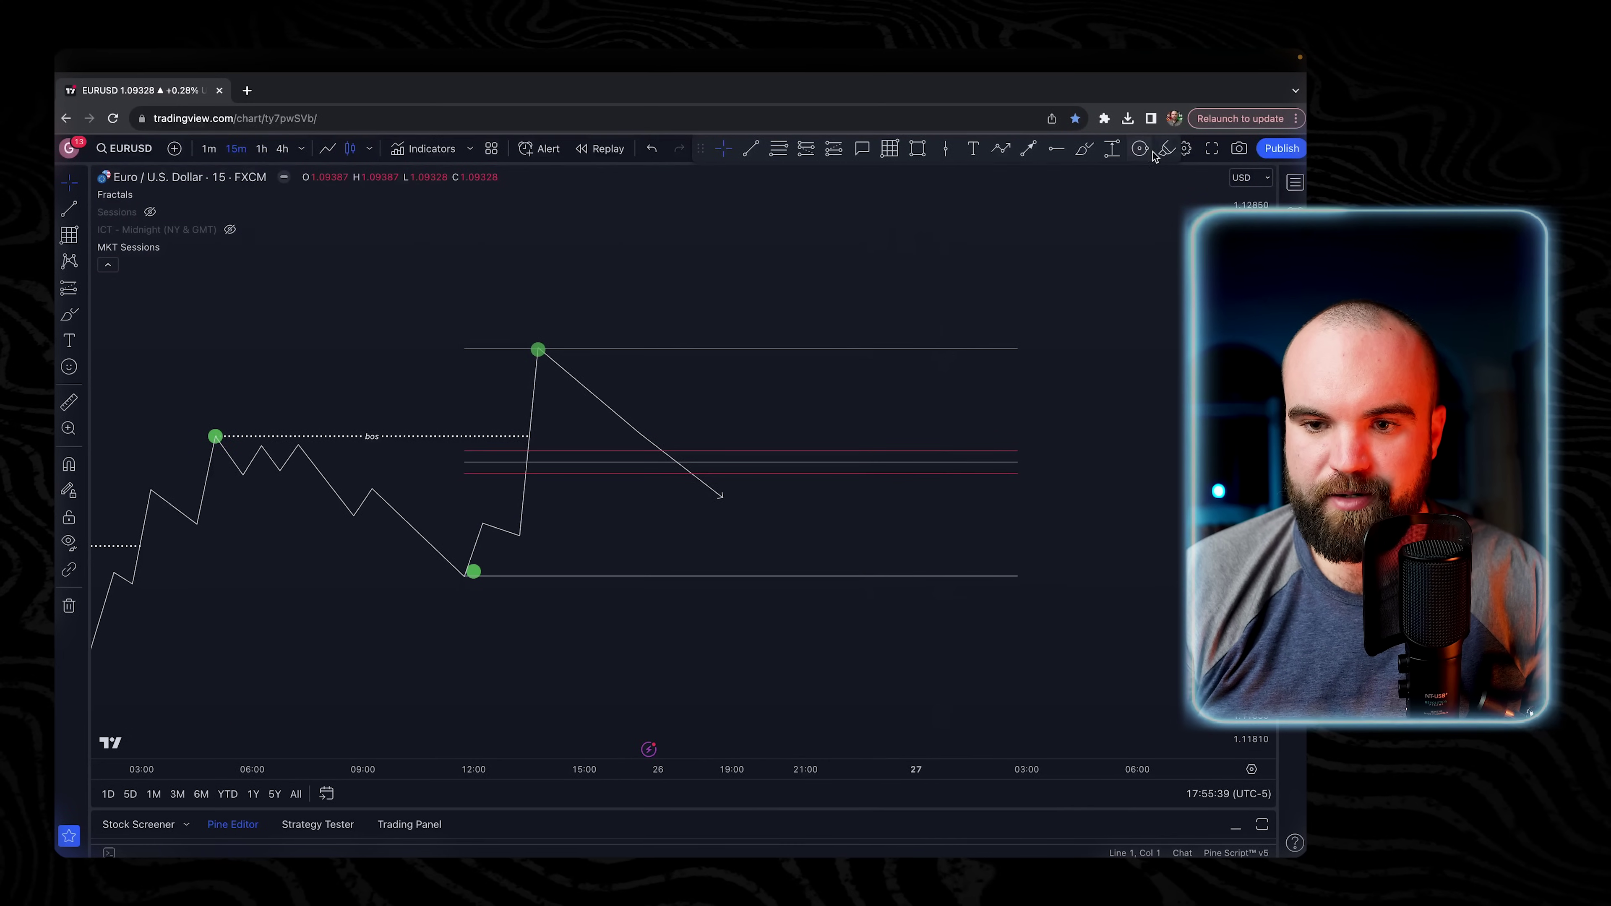
{"action": "left_click", "coordinate": [918, 149]}
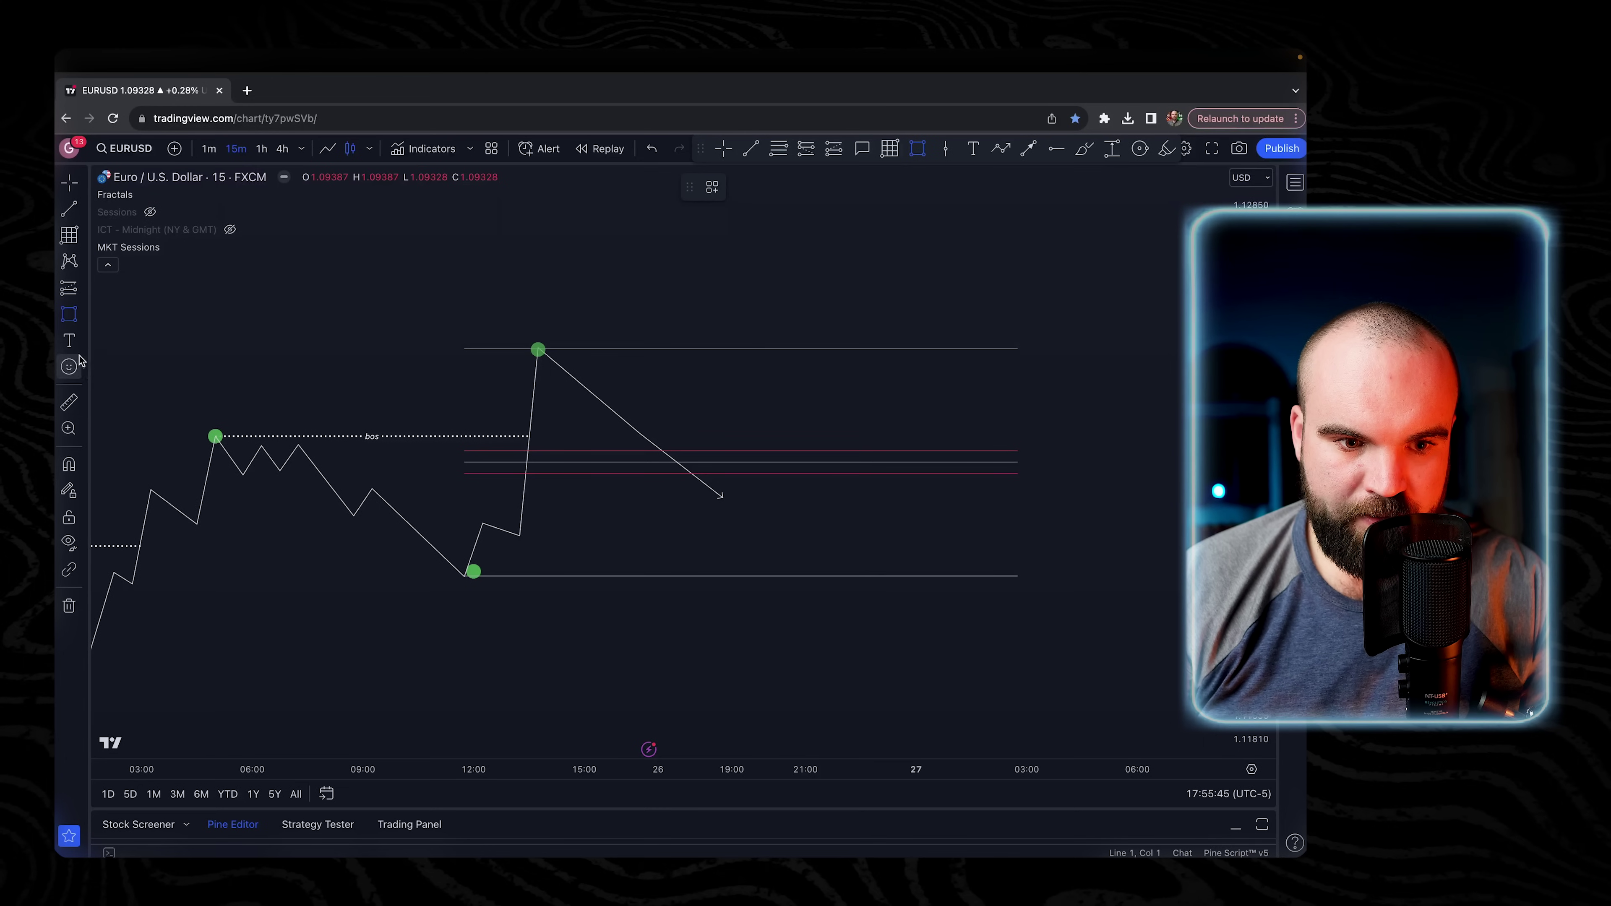
{"action": "left_click", "coordinate": [69, 366]}
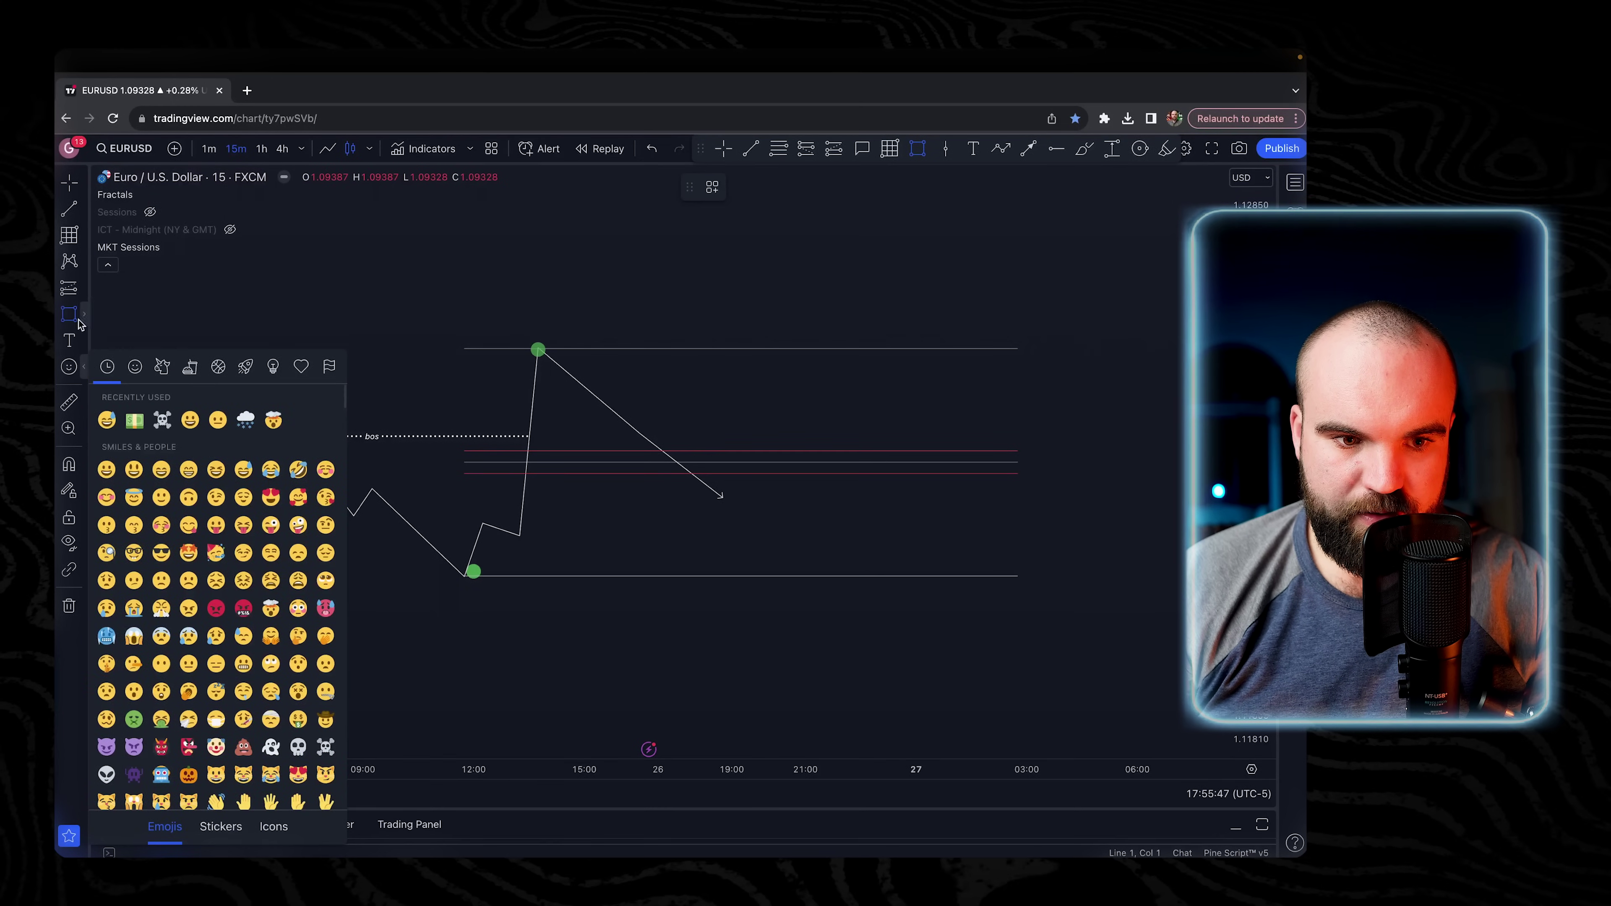
{"action": "left_click", "coordinate": [86, 305]}
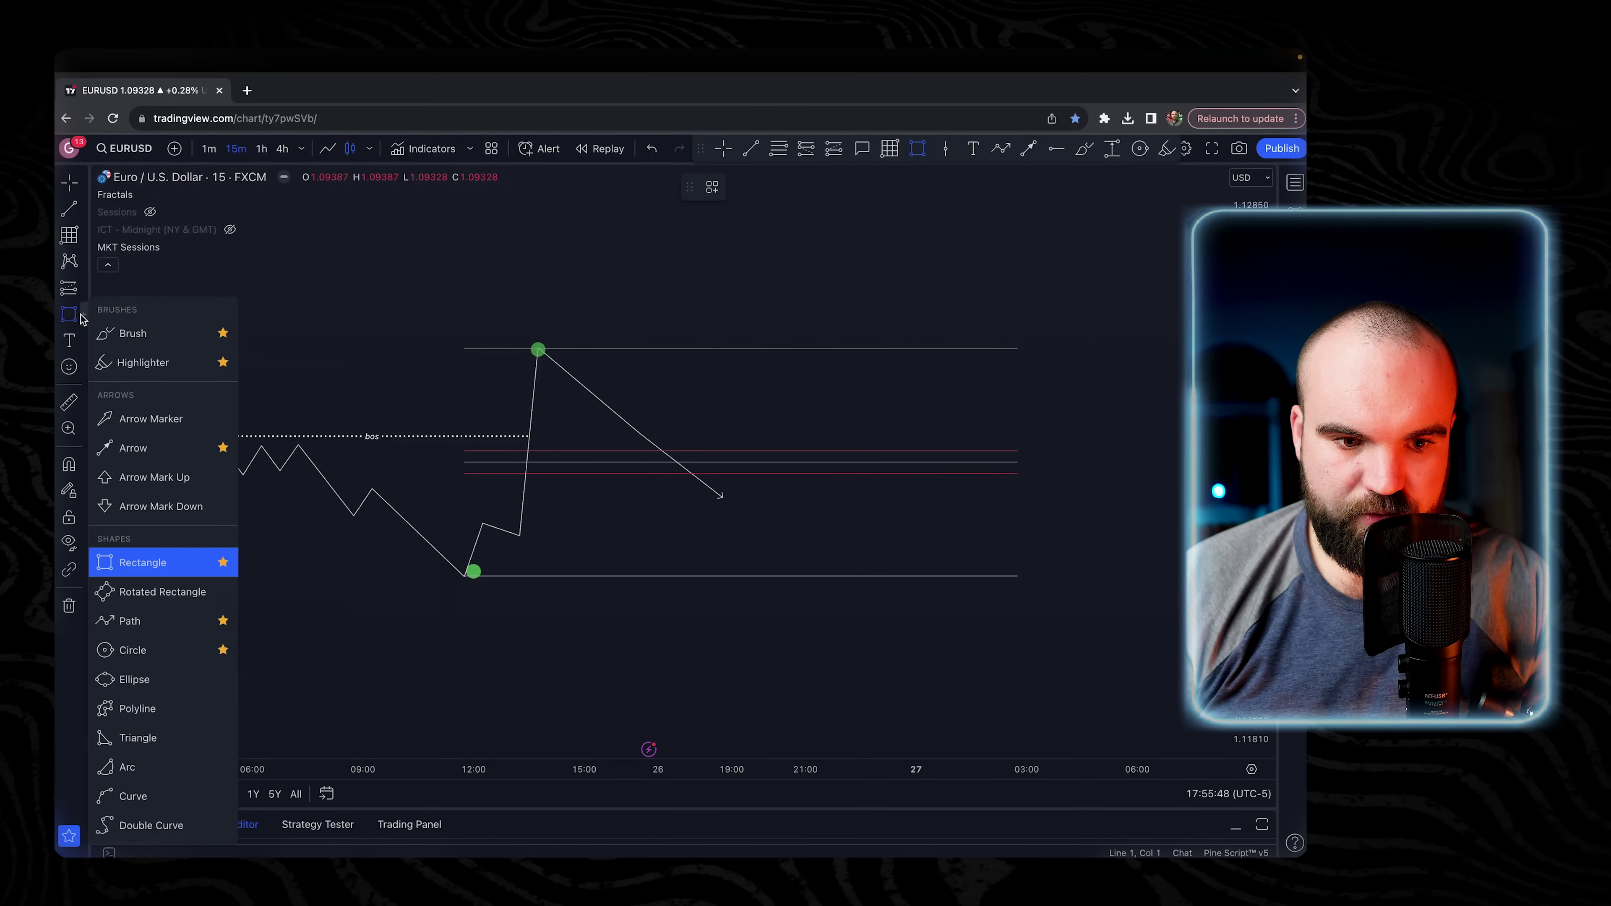
{"action": "left_click", "coordinate": [149, 419]}
{"action": "left_click", "coordinate": [215, 398]}
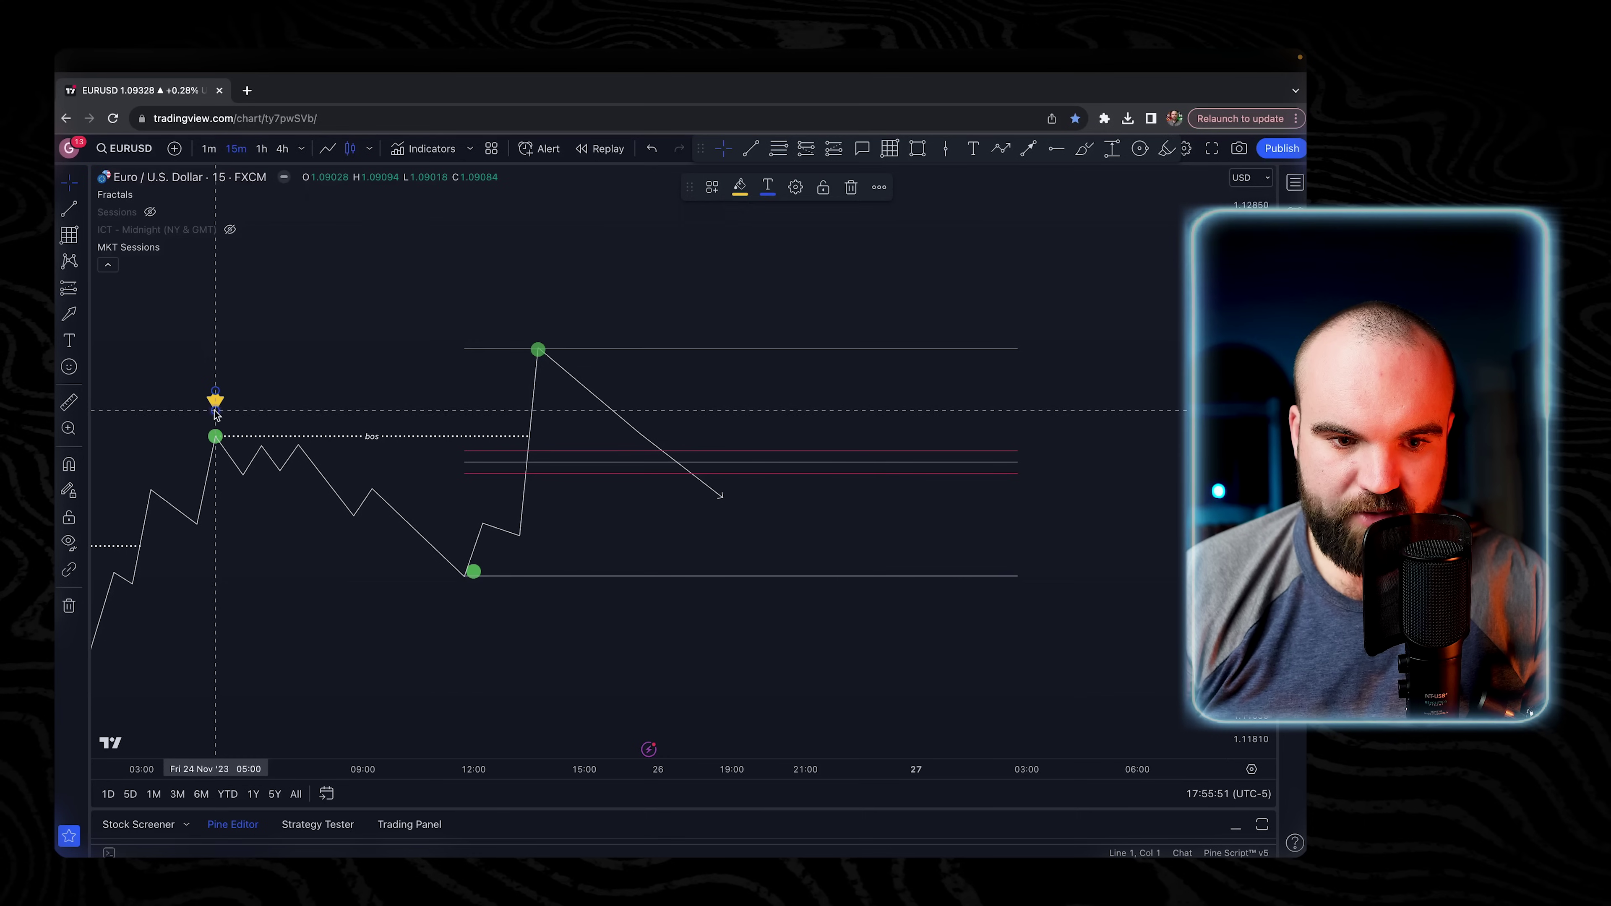
Draw a narrow candle rectangle across the dotted bos line before the rally, and set its background to green.
{"action": "left_click_drag", "start_coordinate": [343, 320], "coordinate": [324, 327]}
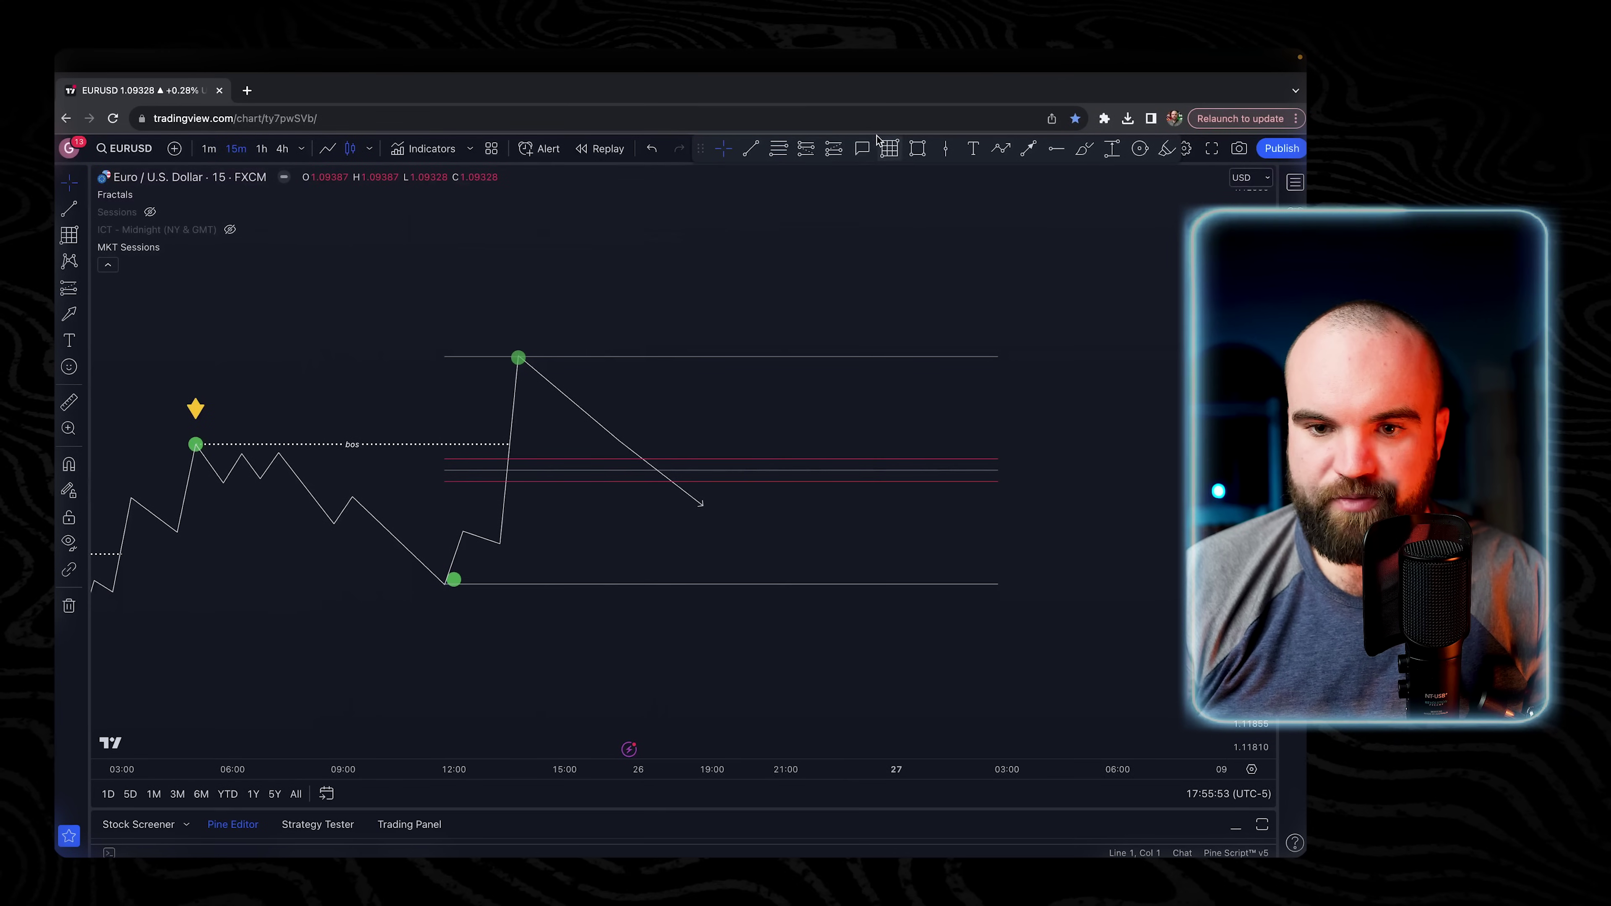
{"action": "left_click_drag", "start_coordinate": [435, 401], "coordinate": [463, 486]}
{"action": "double_click", "coordinate": [465, 424]}
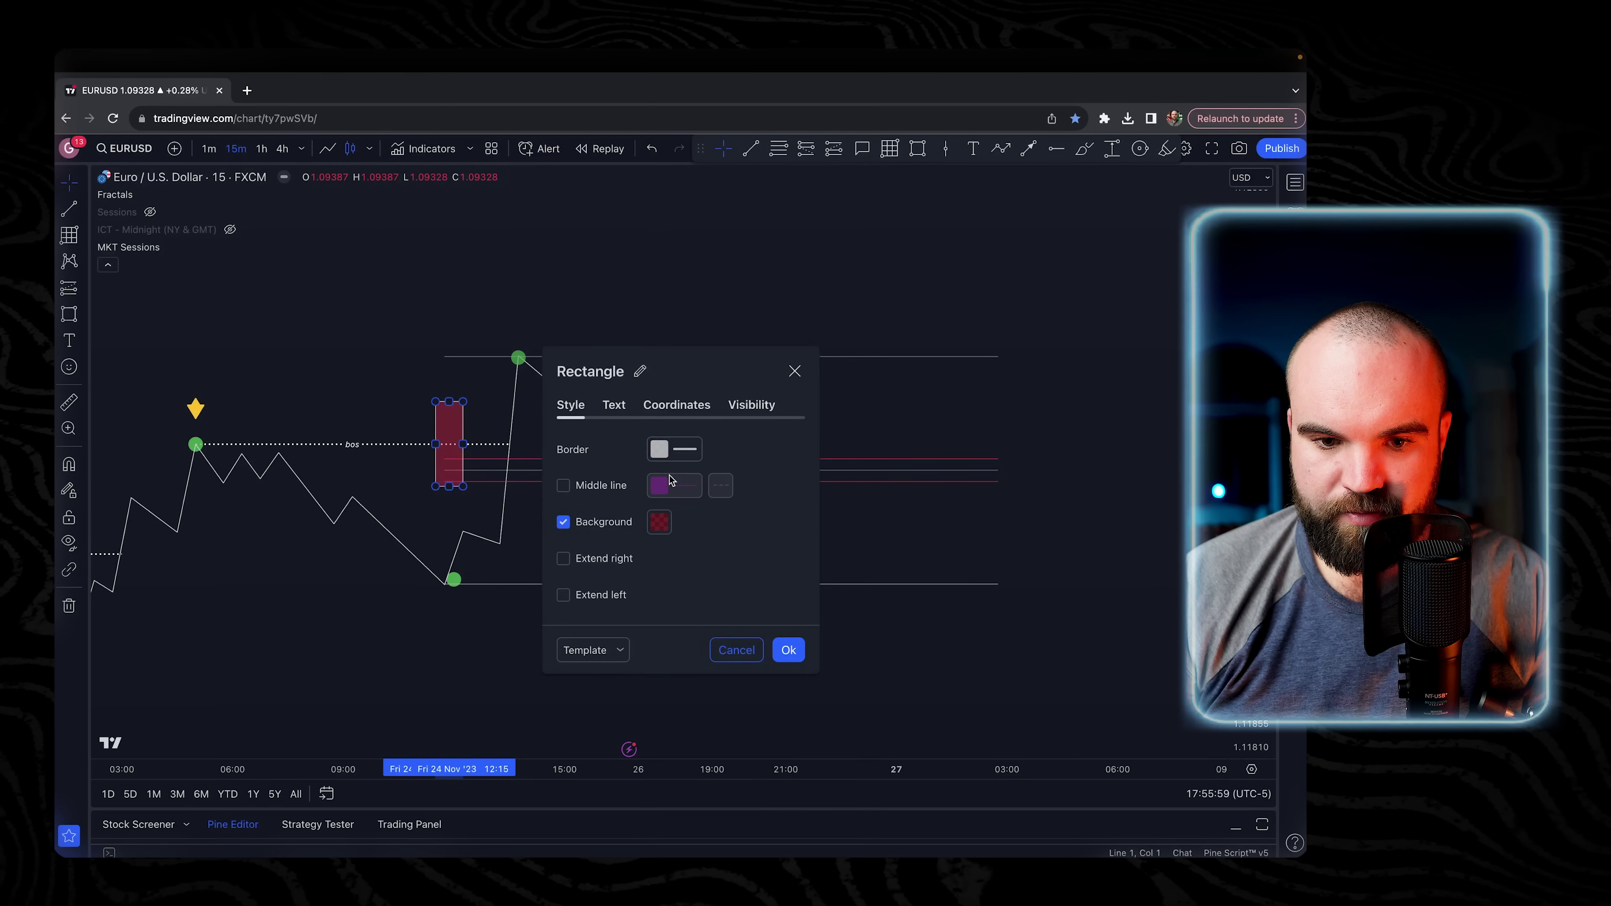
{"action": "left_click", "coordinate": [660, 521]}
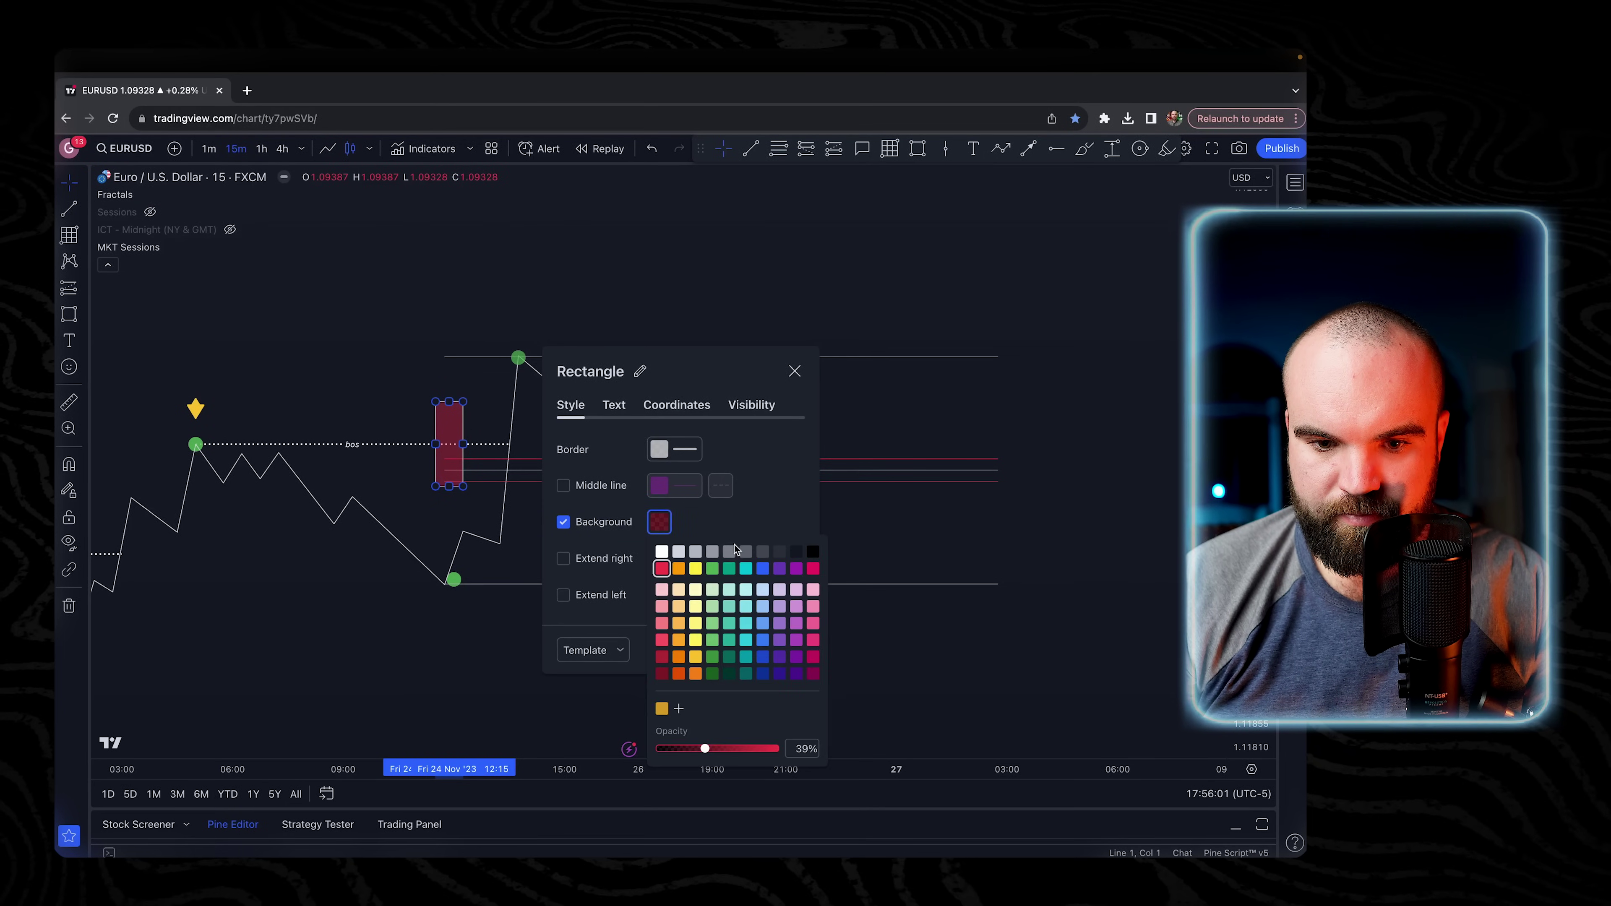
{"action": "left_click", "coordinate": [711, 568]}
{"action": "left_click", "coordinate": [864, 521]}
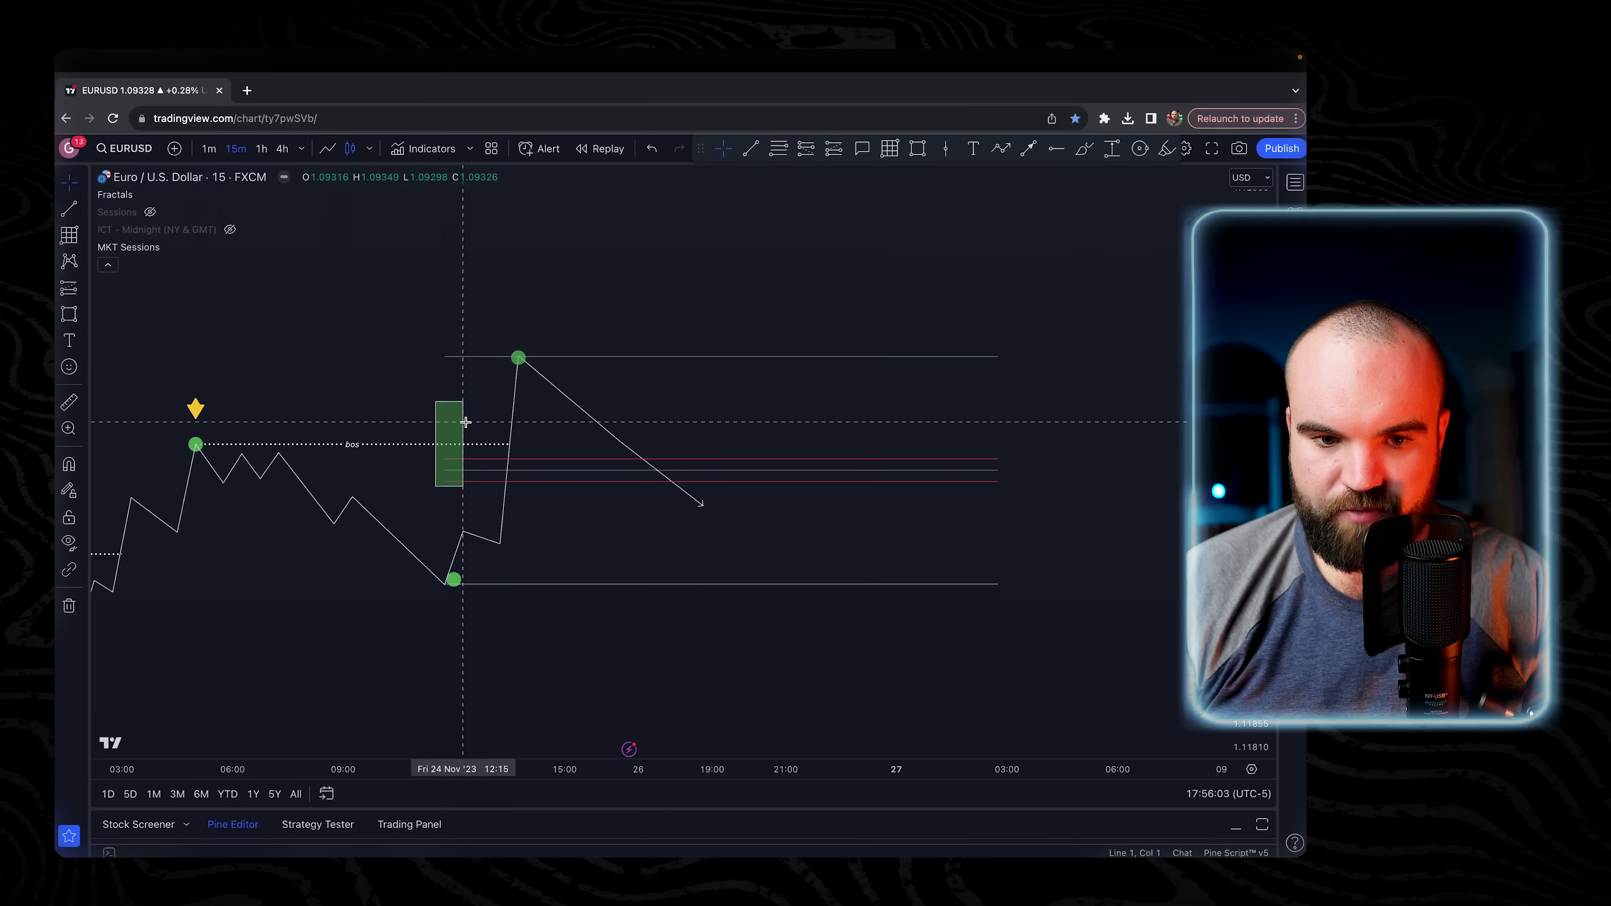
Duplicate the green candle as a shorter one up to the range high, beside the first candle.
{"action": "left_click_drag", "start_coordinate": [465, 423], "coordinate": [487, 357]}
{"action": "left_click", "coordinate": [543, 328]}
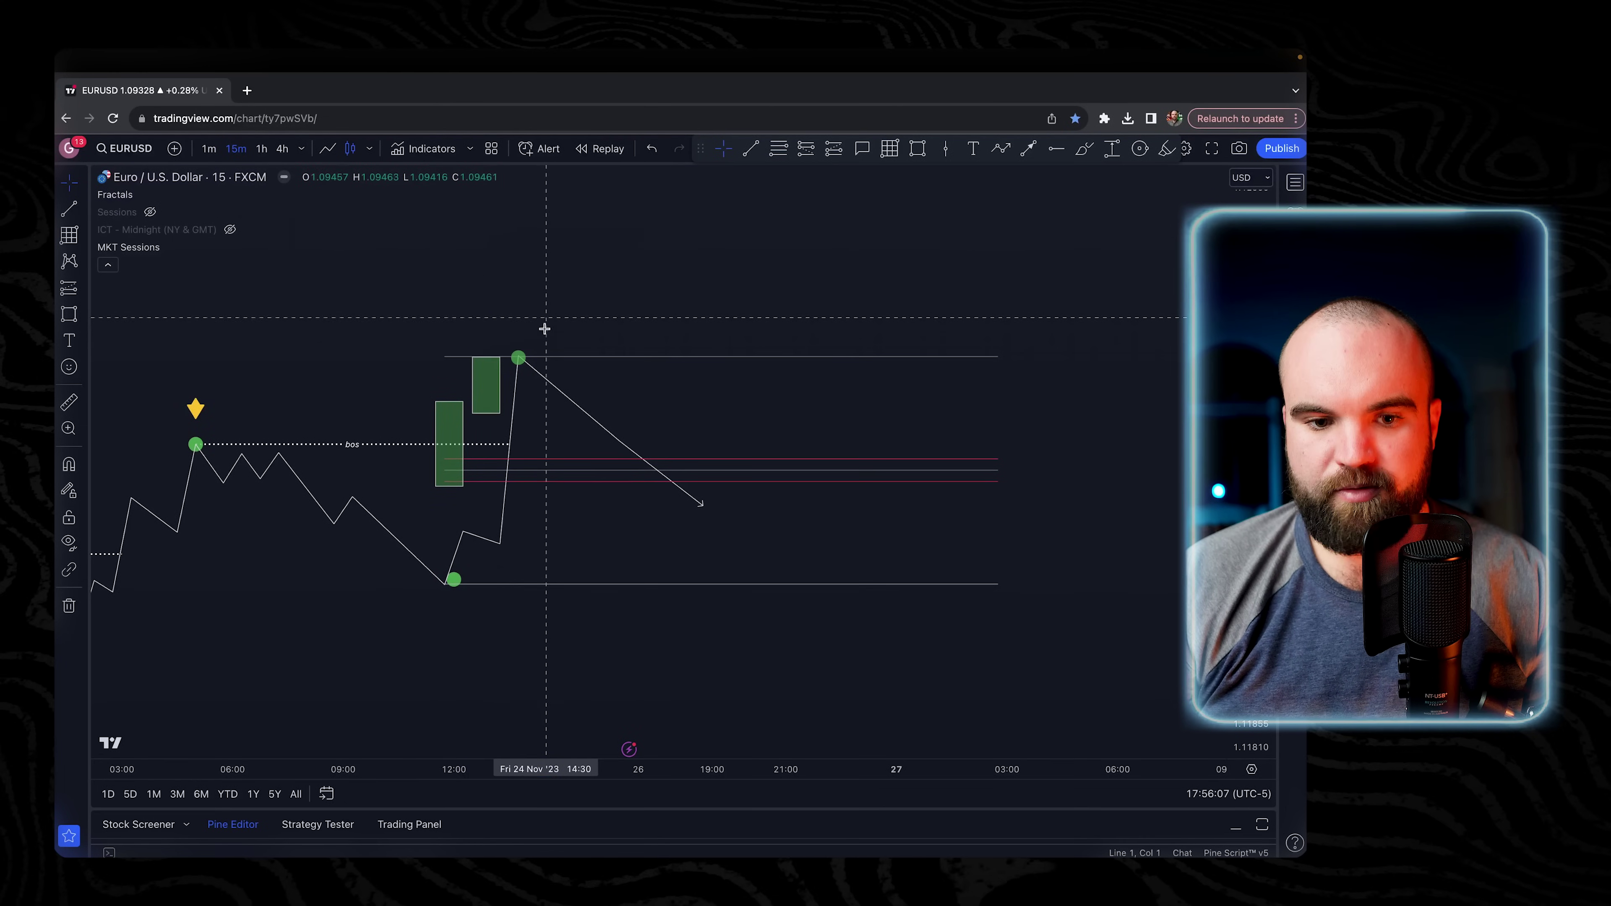
{"action": "left_click", "coordinate": [445, 447]}
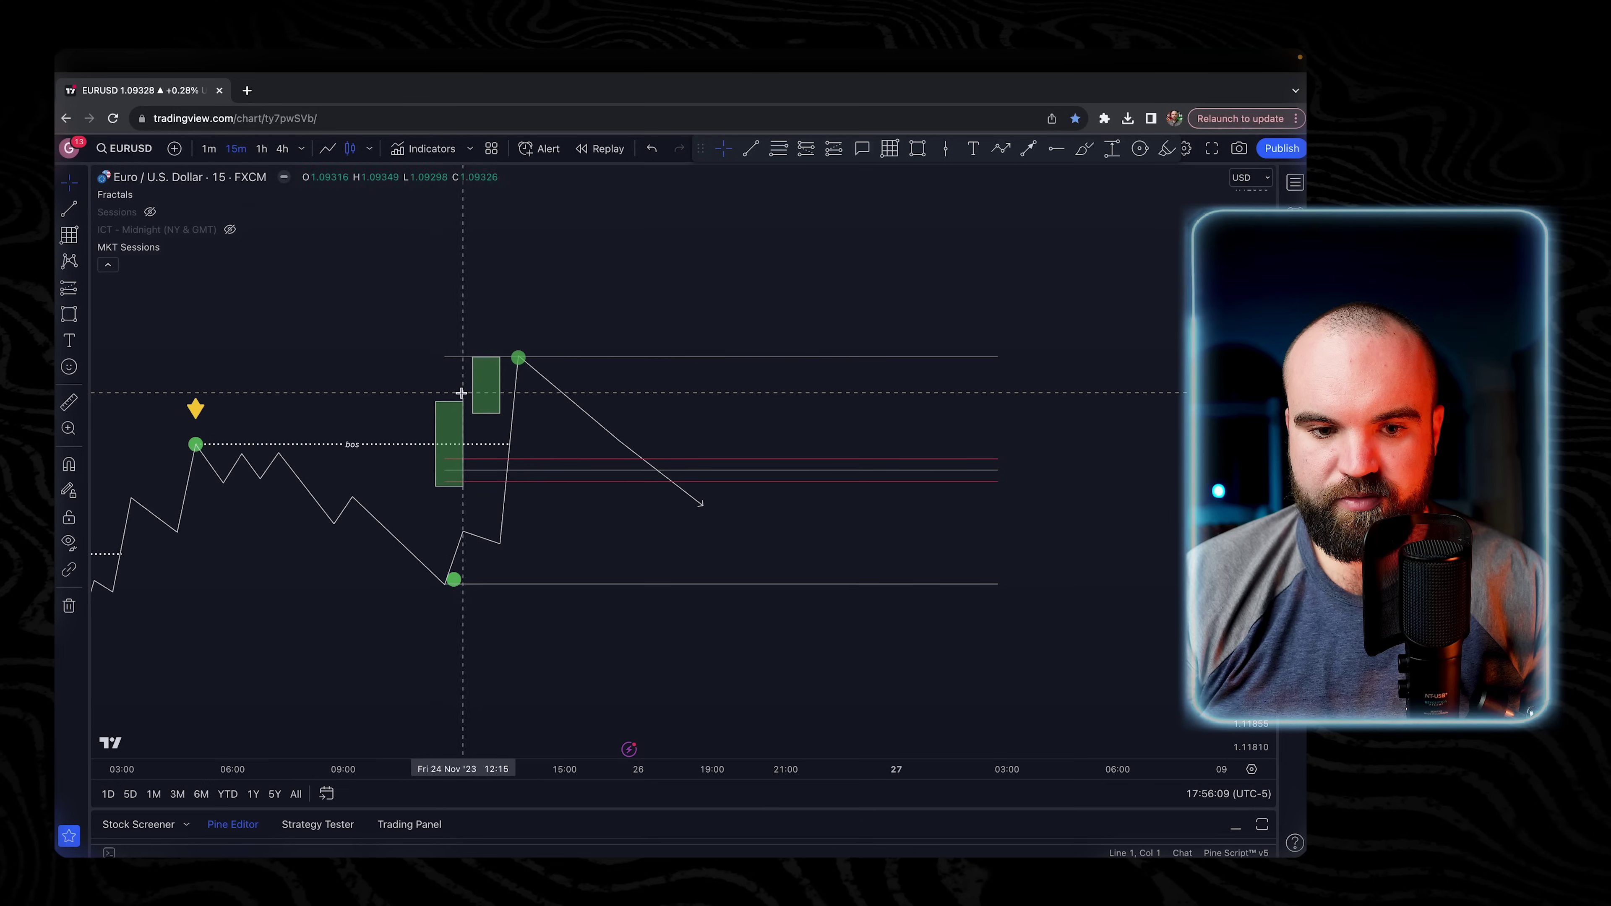
{"action": "left_click", "coordinate": [471, 415]}
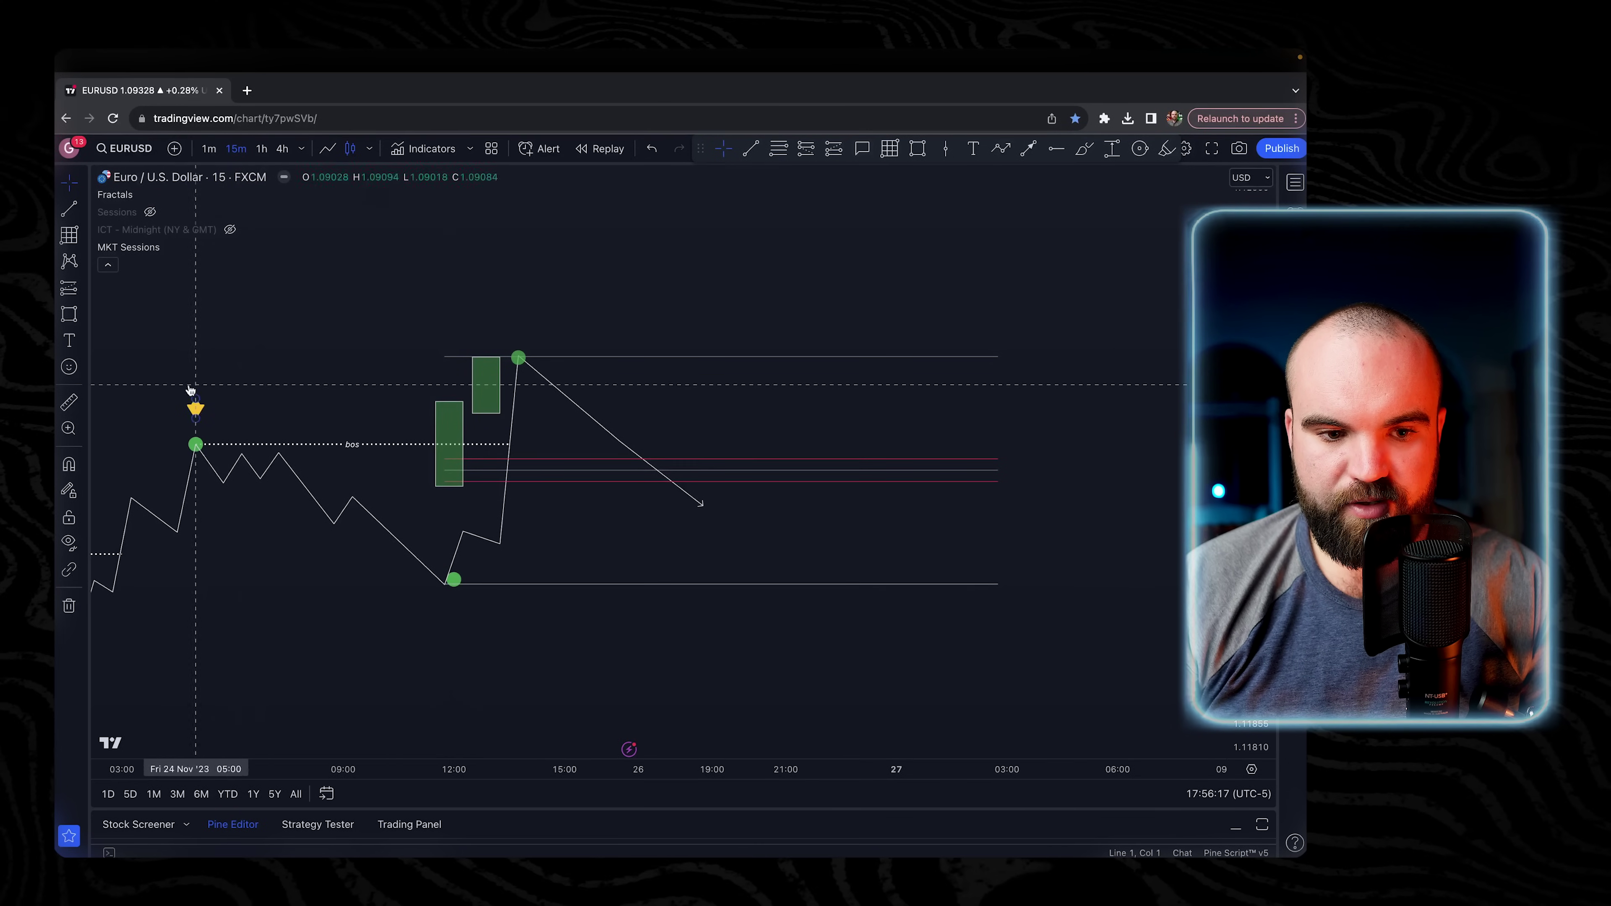
{"action": "left_click_drag", "start_coordinate": [914, 285], "coordinate": [898, 271]}
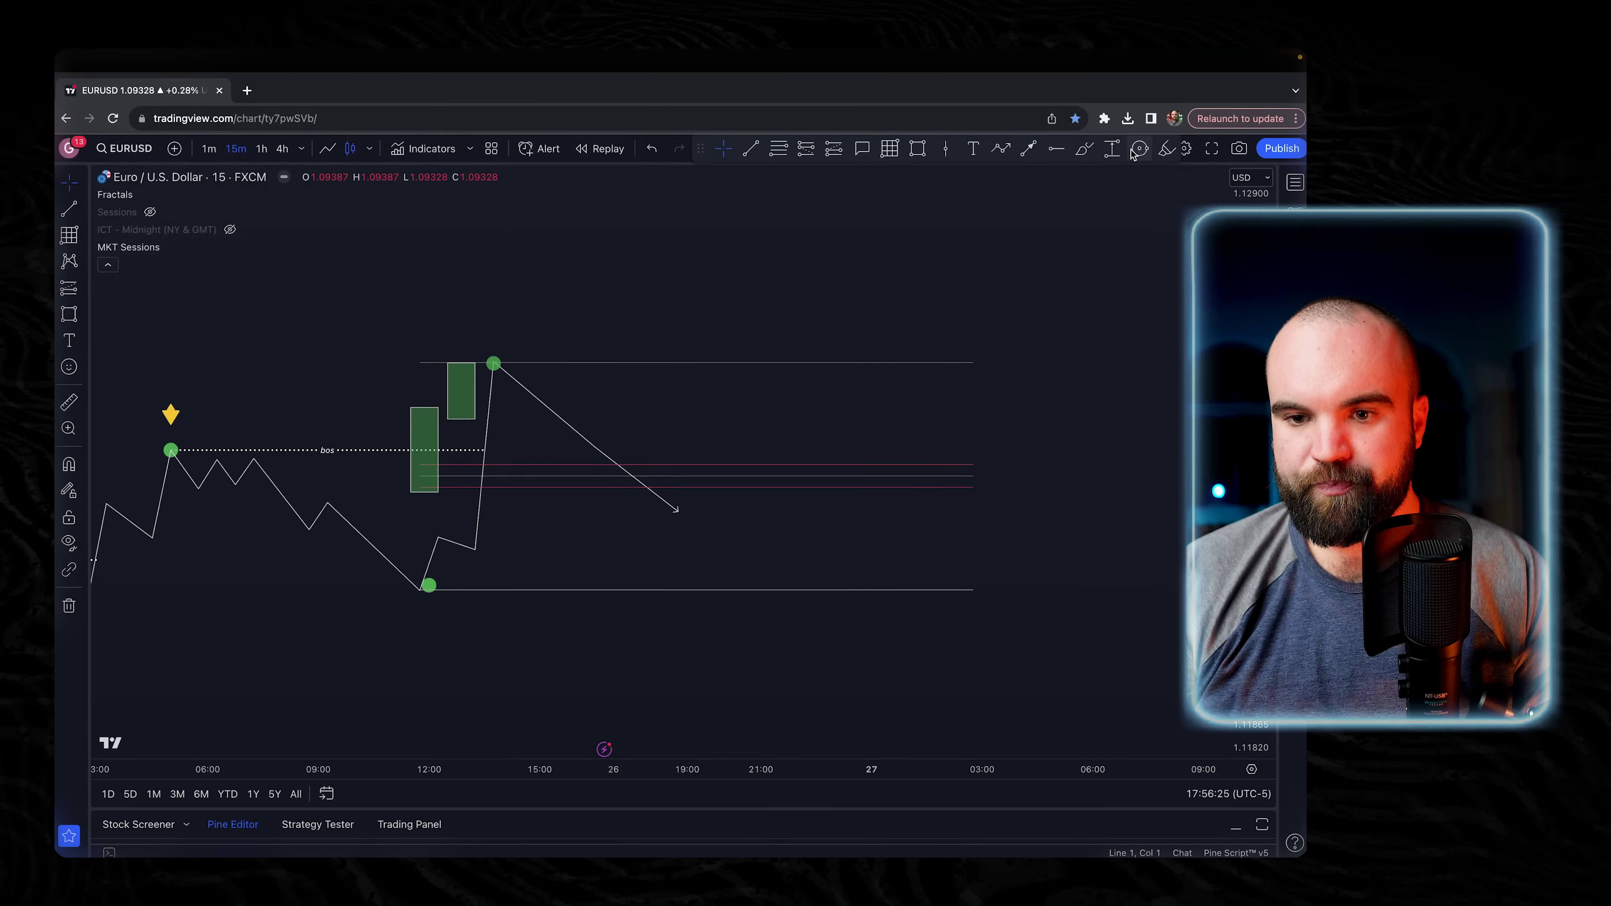
Brush a falling stroke from the range high, a circle beside the pullback and a stroke near the green candles, and undo them.
{"action": "left_click", "coordinate": [1086, 151]}
{"action": "mouse_move", "coordinate": [493, 364]}
{"action": "left_mouse_down"}
{"action": "mouse_move", "coordinate": [558, 468]}
{"action": "mouse_move", "coordinate": [665, 511]}
{"action": "mouse_move", "coordinate": [622, 485]}
{"action": "mouse_move", "coordinate": [564, 528]}
{"action": "mouse_move", "coordinate": [640, 581]}
{"action": "mouse_move", "coordinate": [724, 360]}
{"action": "mouse_move", "coordinate": [603, 417]}
{"action": "mouse_move", "coordinate": [701, 403]}
{"action": "mouse_move", "coordinate": [695, 384]}
{"action": "left_mouse_up"}
{"action": "mouse_move", "coordinate": [639, 494]}
{"action": "left_mouse_down"}
{"action": "mouse_move", "coordinate": [584, 525]}
{"action": "mouse_move", "coordinate": [658, 565]}
{"action": "mouse_move", "coordinate": [641, 498]}
{"action": "mouse_move", "coordinate": [463, 447]}
{"action": "mouse_move", "coordinate": [978, 496]}
{"action": "mouse_move", "coordinate": [586, 461]}
{"action": "left_mouse_up"}
{"action": "key", "text": "super+z"}
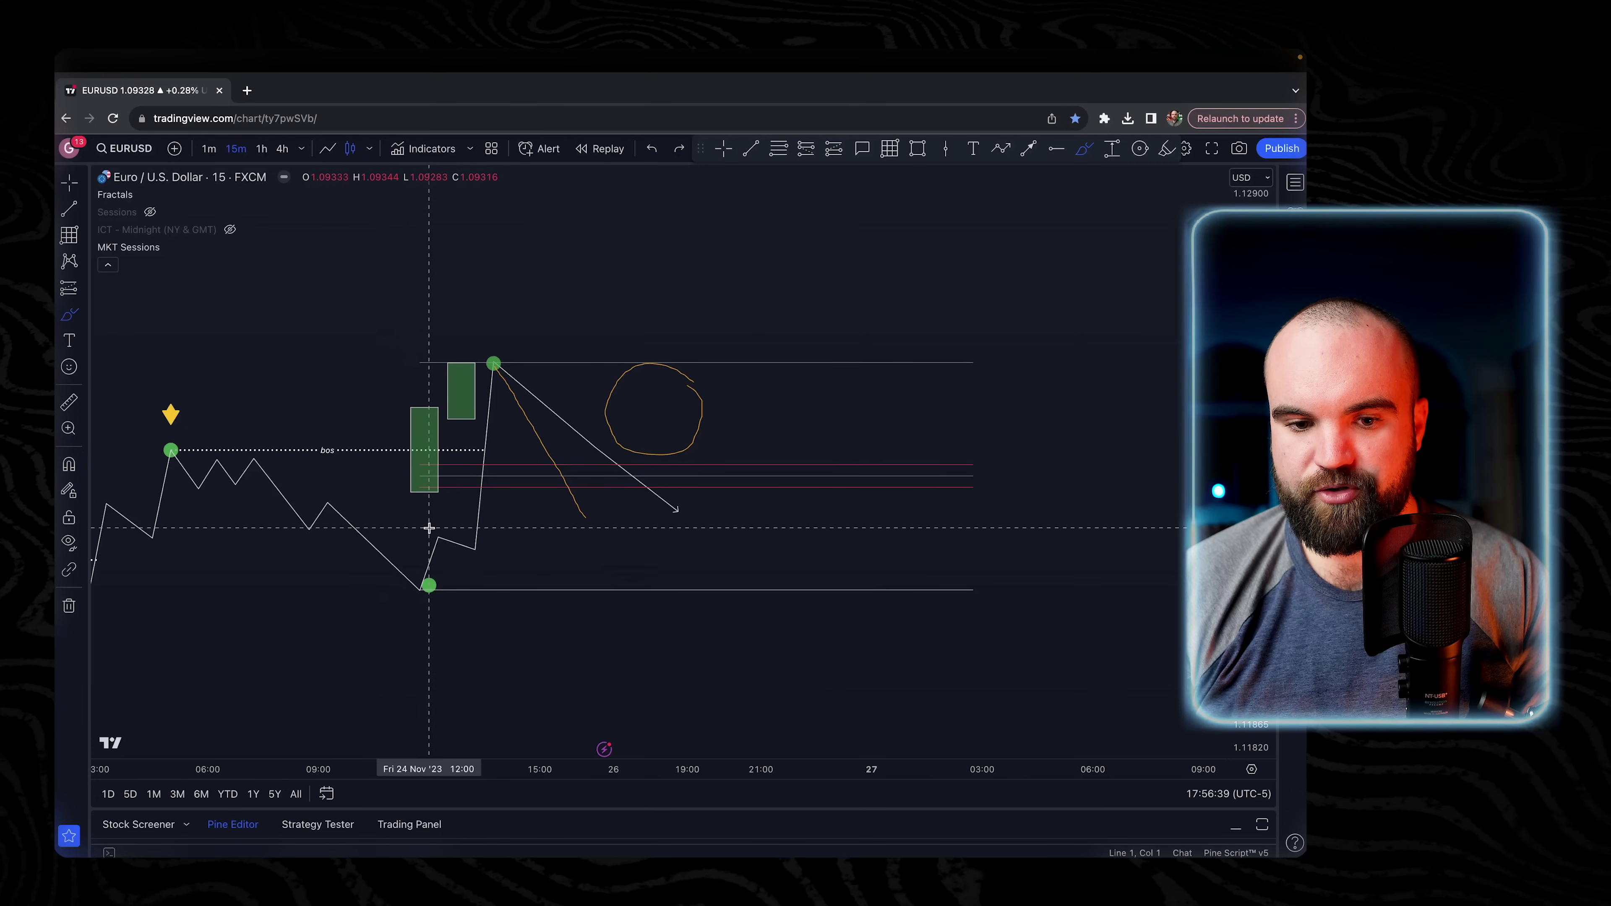
{"action": "key", "text": "super+z"}
{"action": "mouse_move", "coordinate": [435, 539]}
{"action": "left_mouse_down"}
{"action": "mouse_move", "coordinate": [483, 413]}
{"action": "mouse_move", "coordinate": [427, 408]}
{"action": "mouse_move", "coordinate": [419, 532]}
{"action": "mouse_move", "coordinate": [454, 440]}
{"action": "left_mouse_up"}
{"action": "key", "text": "super+z"}
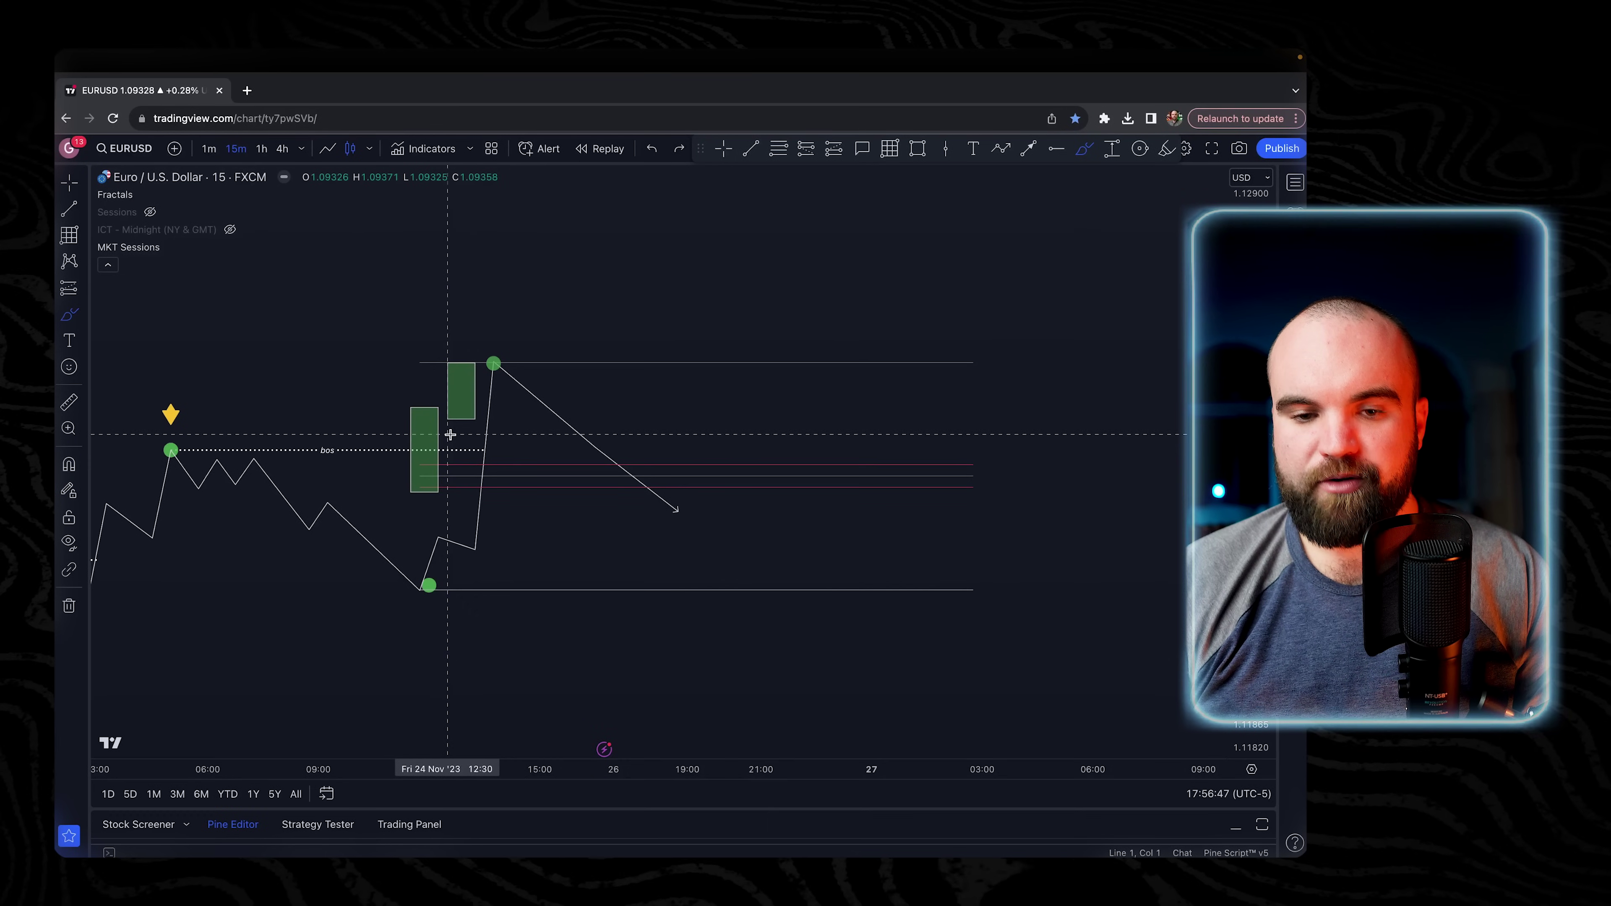
{"action": "key", "text": "Escape"}
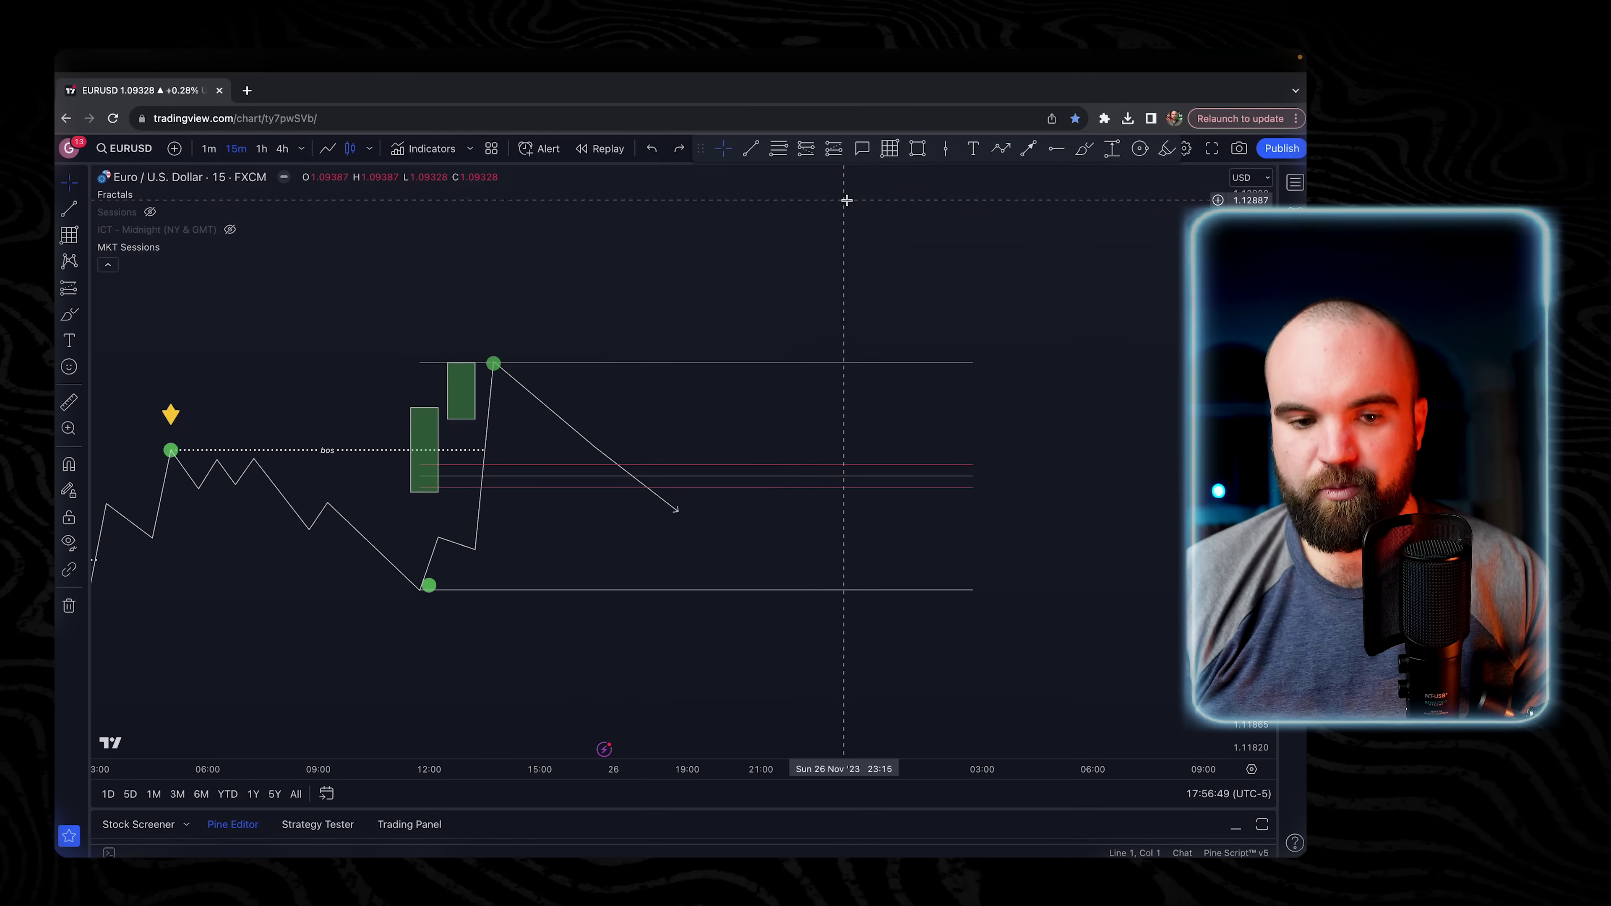
Add a copy of the upper candle above and beside it in the FOLLOW THROUGH diagram.
{"action": "left_click_drag", "start_coordinate": [853, 226], "coordinate": [857, 556]}
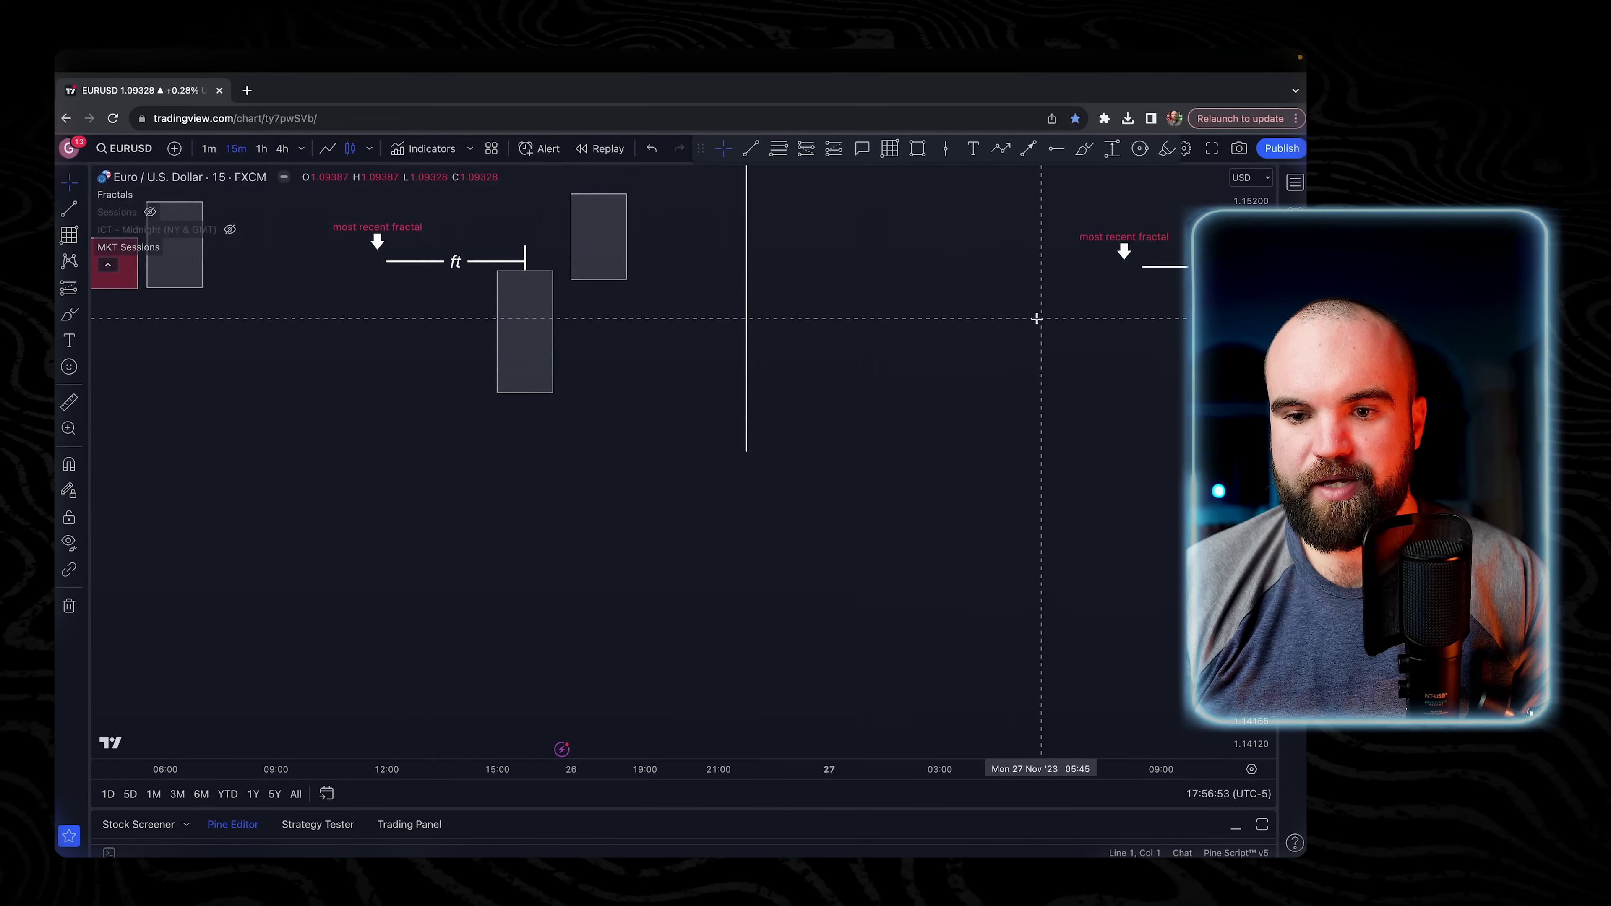
{"action": "left_click_drag", "start_coordinate": [981, 350], "coordinate": [970, 497]}
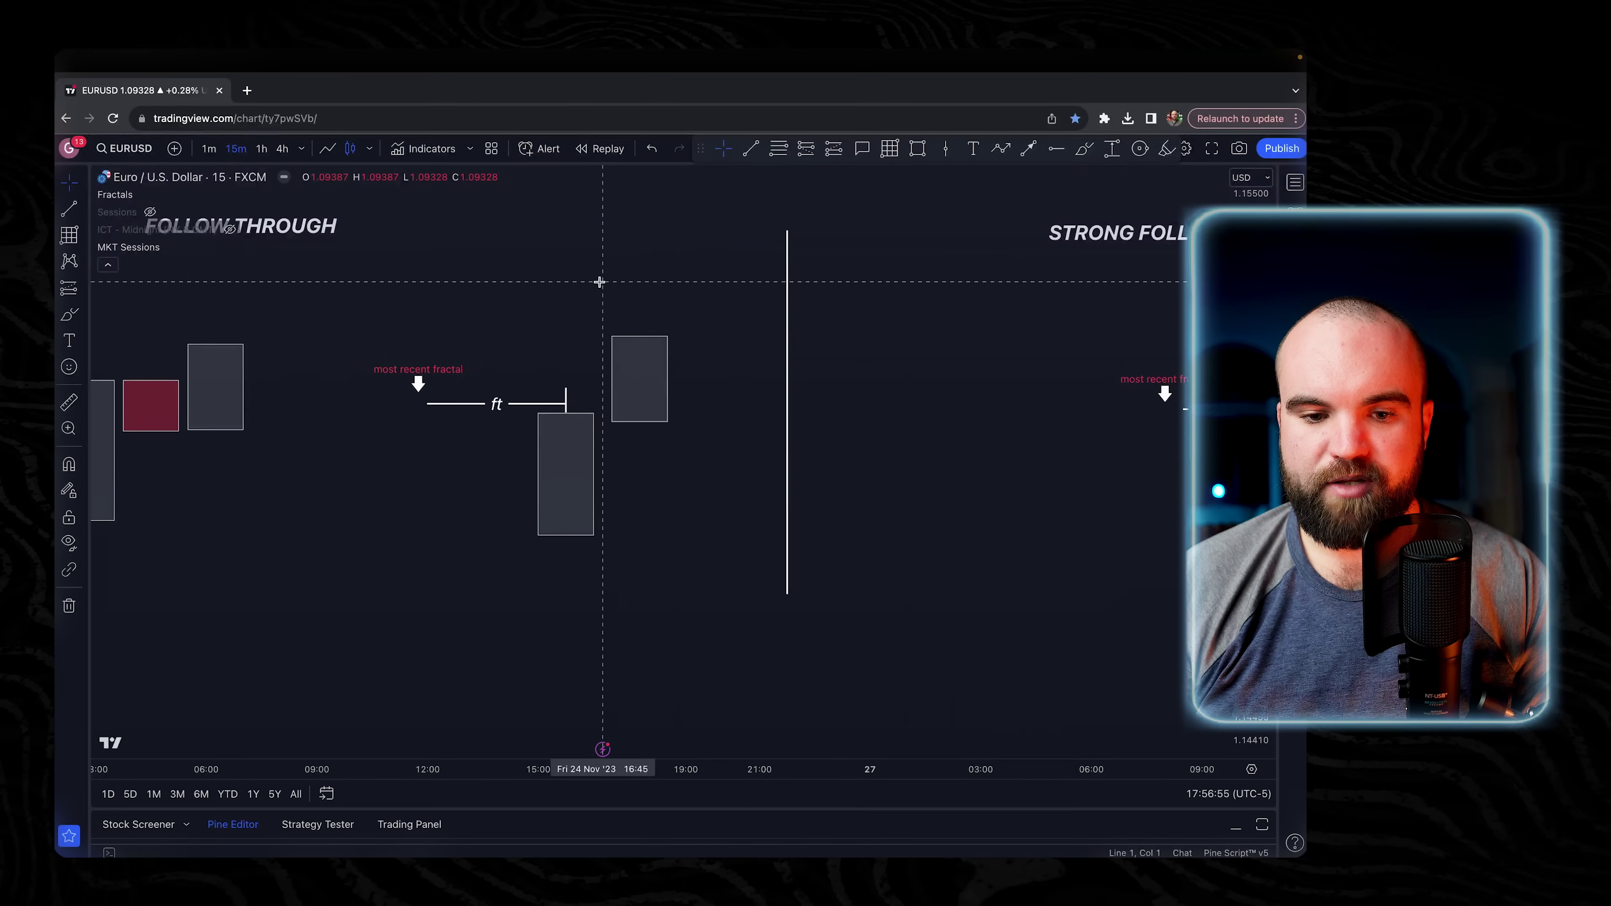
{"action": "left_click_drag", "start_coordinate": [597, 281], "coordinate": [625, 389]}
{"action": "left_click_drag", "start_coordinate": [924, 405], "coordinate": [752, 450]}
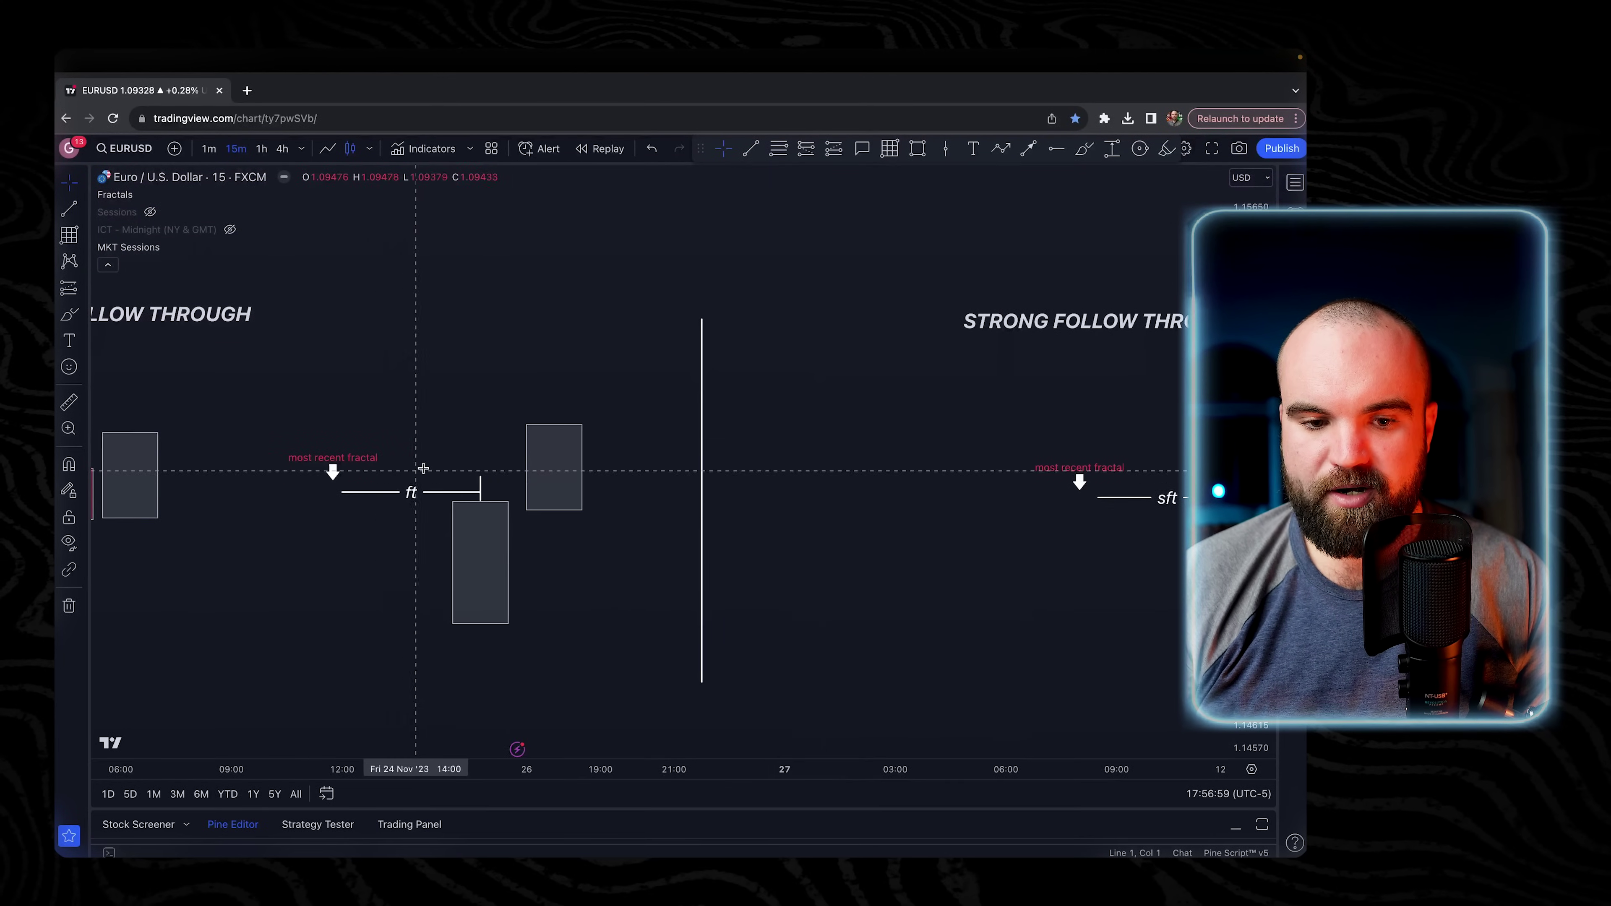
{"action": "left_click", "coordinate": [582, 468]}
{"action": "left_click_drag", "start_coordinate": [584, 466], "coordinate": [649, 382]}
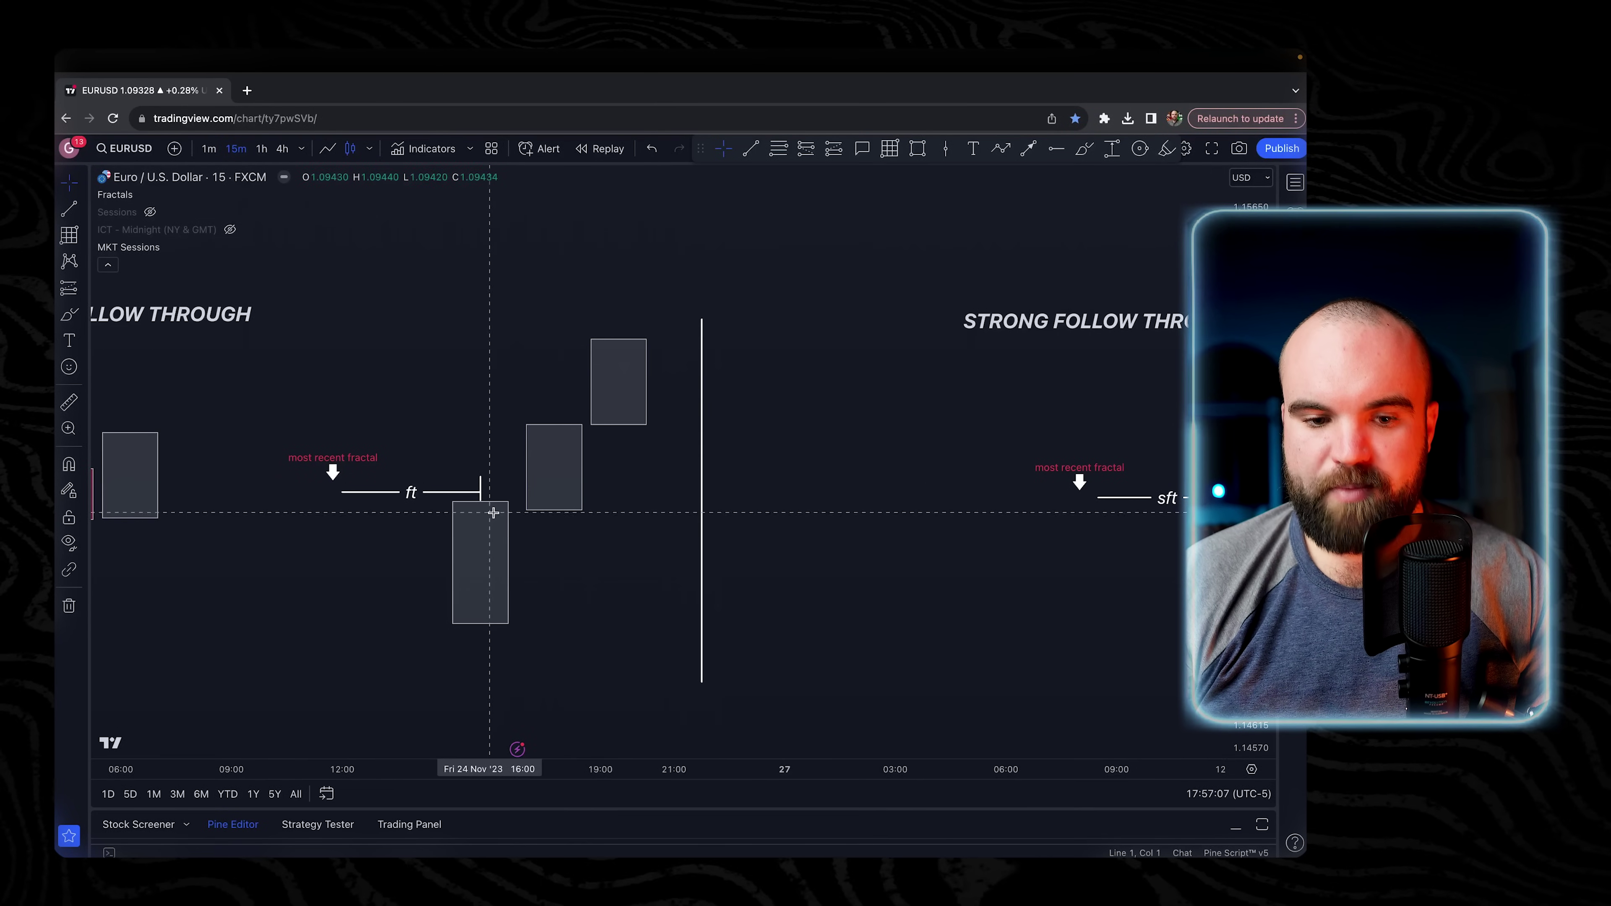
Delete the short vertical mark ending the ft line, extend the lower candle above that line, and undo the most recent edits.
{"action": "left_click", "coordinate": [480, 474]}
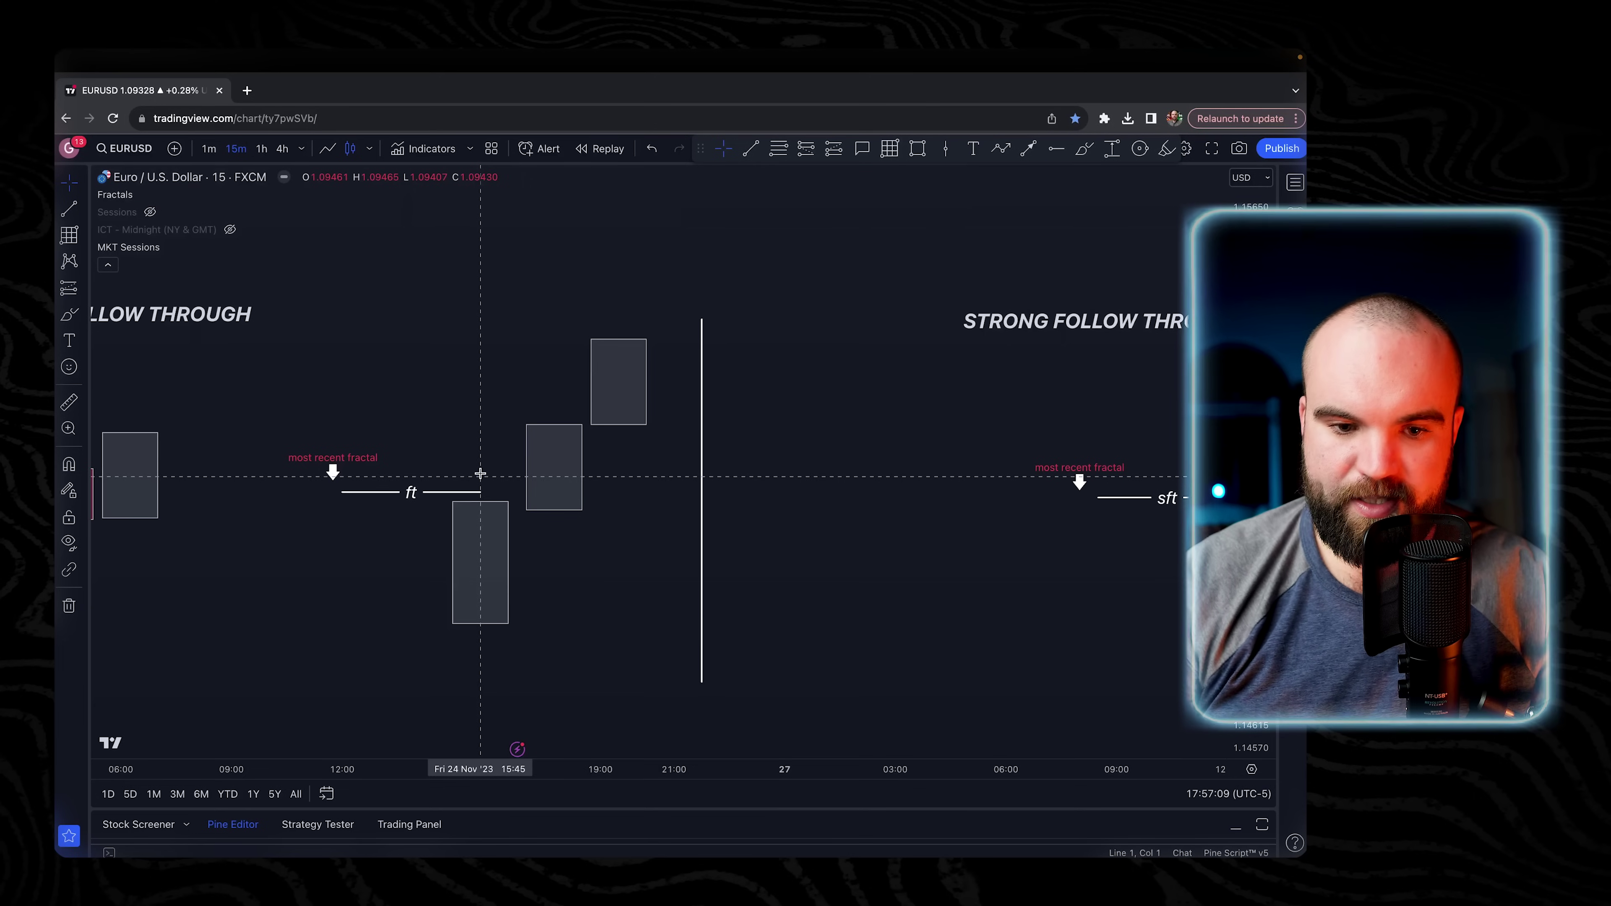
{"action": "left_click_drag", "start_coordinate": [482, 503], "coordinate": [480, 480]}
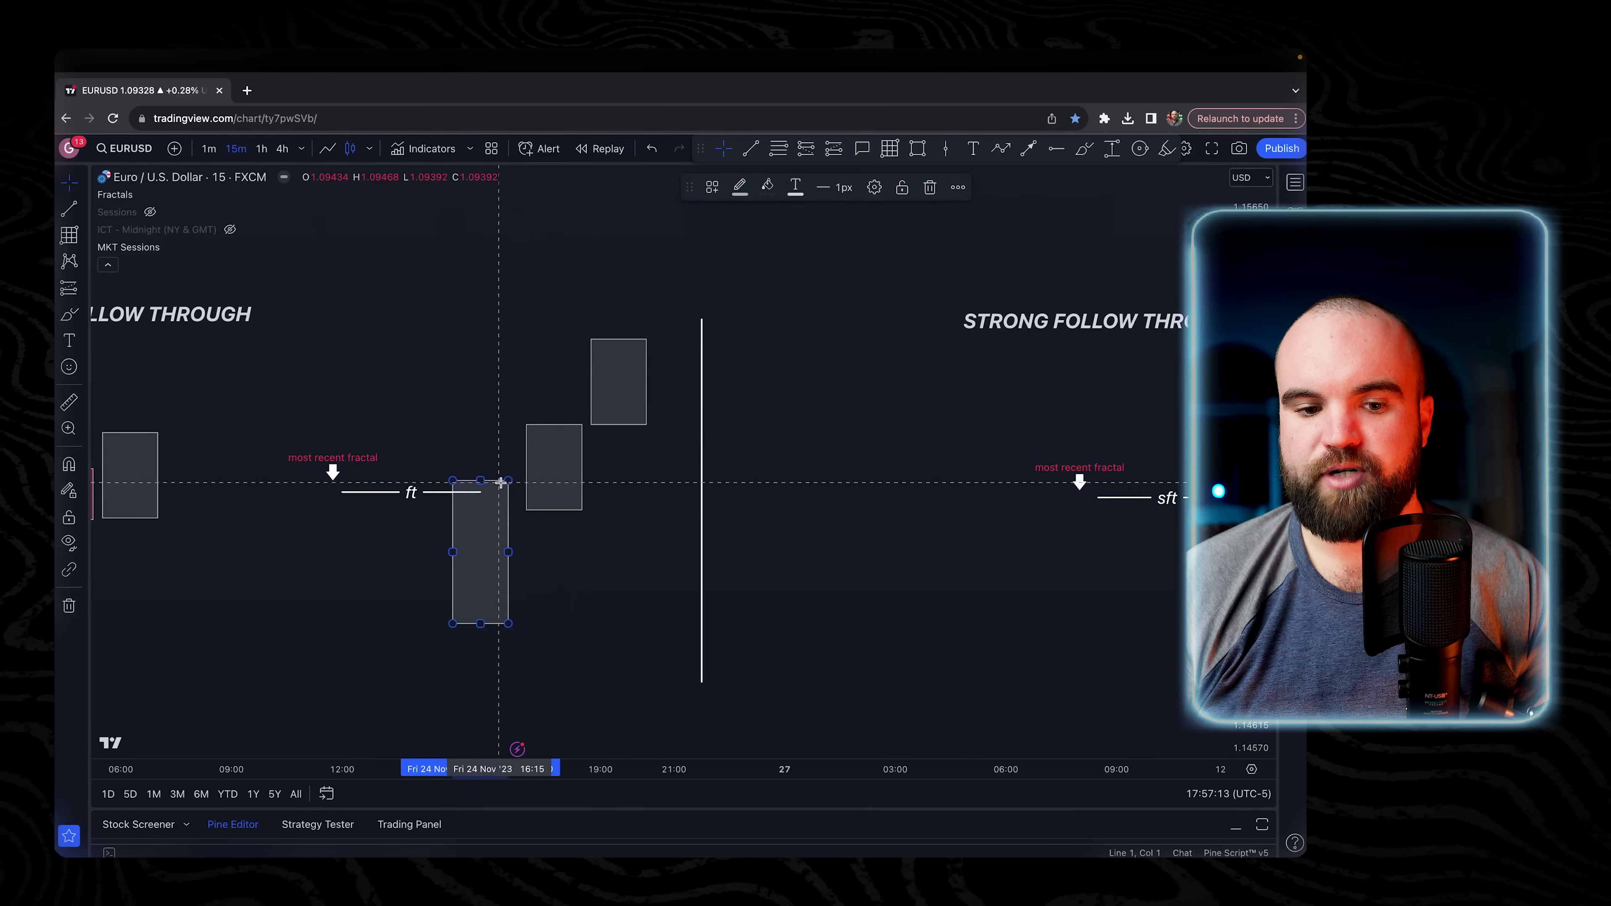
{"action": "left_click_drag", "start_coordinate": [1033, 425], "coordinate": [832, 451]}
{"action": "left_click_drag", "start_coordinate": [394, 455], "coordinate": [978, 507]}
{"action": "key", "text": "super+z"}
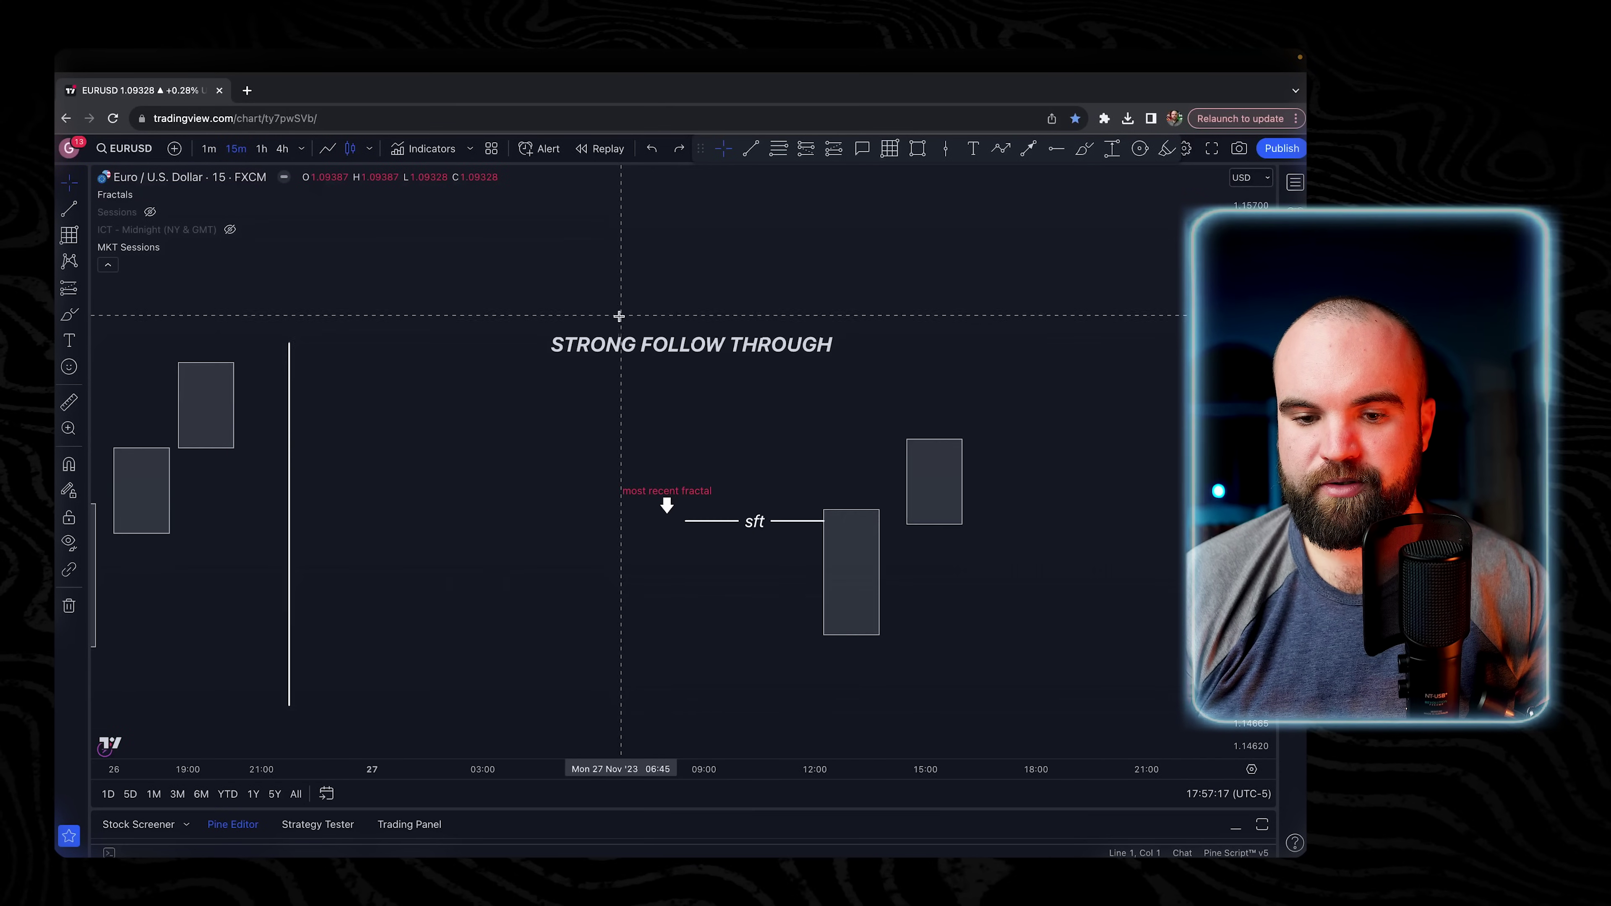
{"action": "key", "text": "super+z"}
Review the Higher Timeframe Bias (4hr) notes and go on to the Entry - Fractal Liquidity Sweep (15m) notes.
{"action": "left_click_drag", "start_coordinate": [875, 352], "coordinate": [1253, 625]}
{"action": "left_click_drag", "start_coordinate": [796, 354], "coordinate": [1116, 561]}
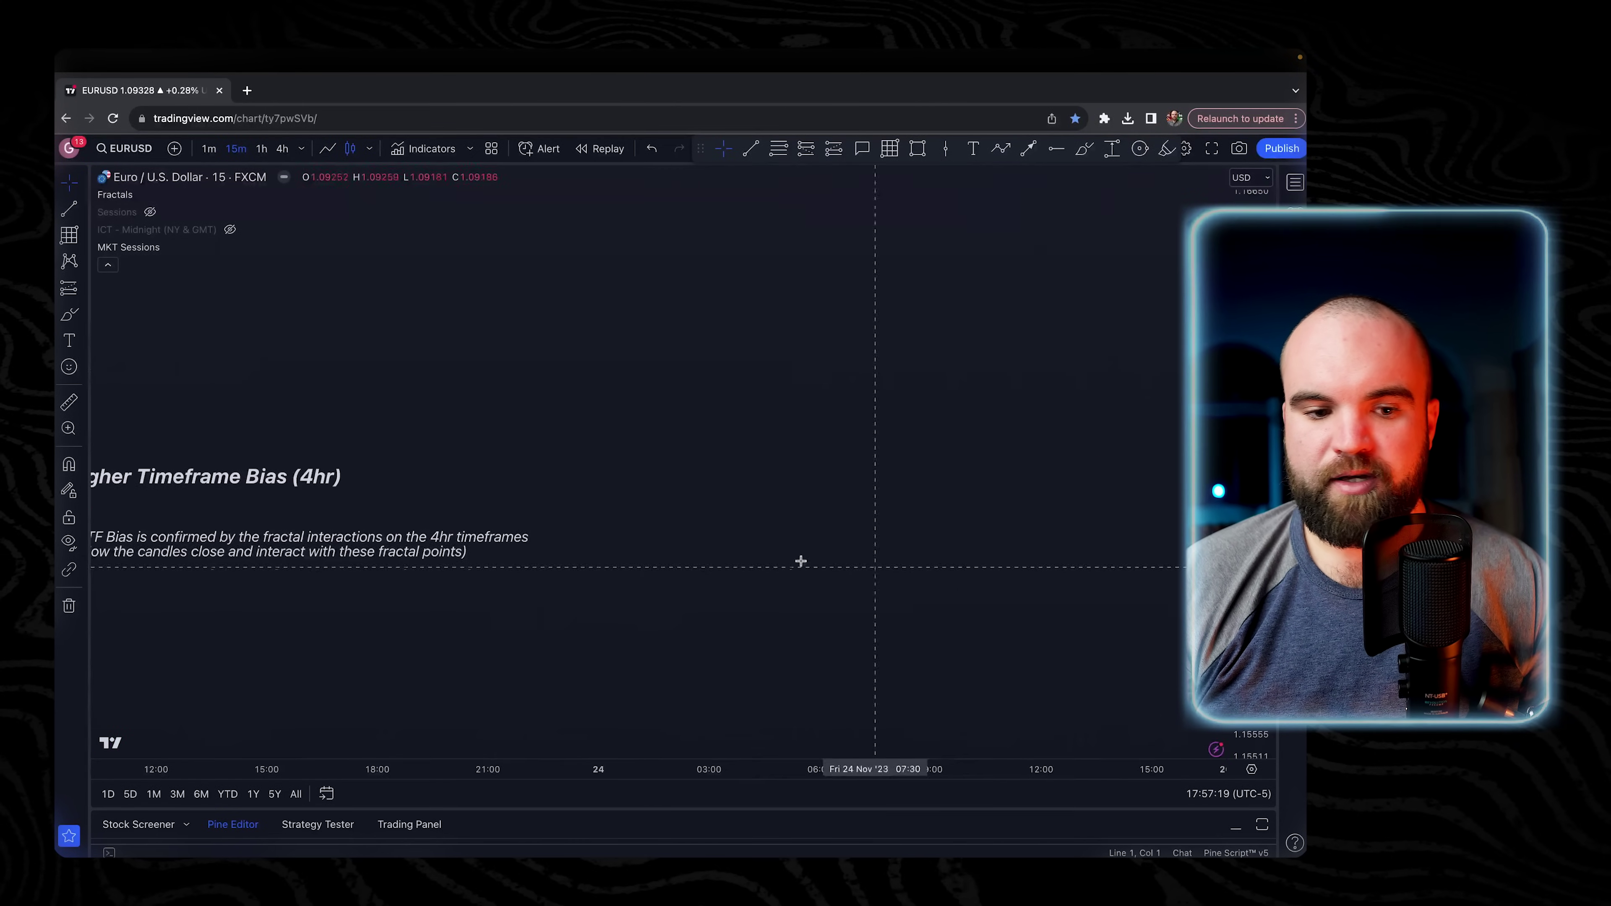
{"action": "scroll", "coordinate": [800, 561], "scroll_direction": "left", "scroll_amount": 5}
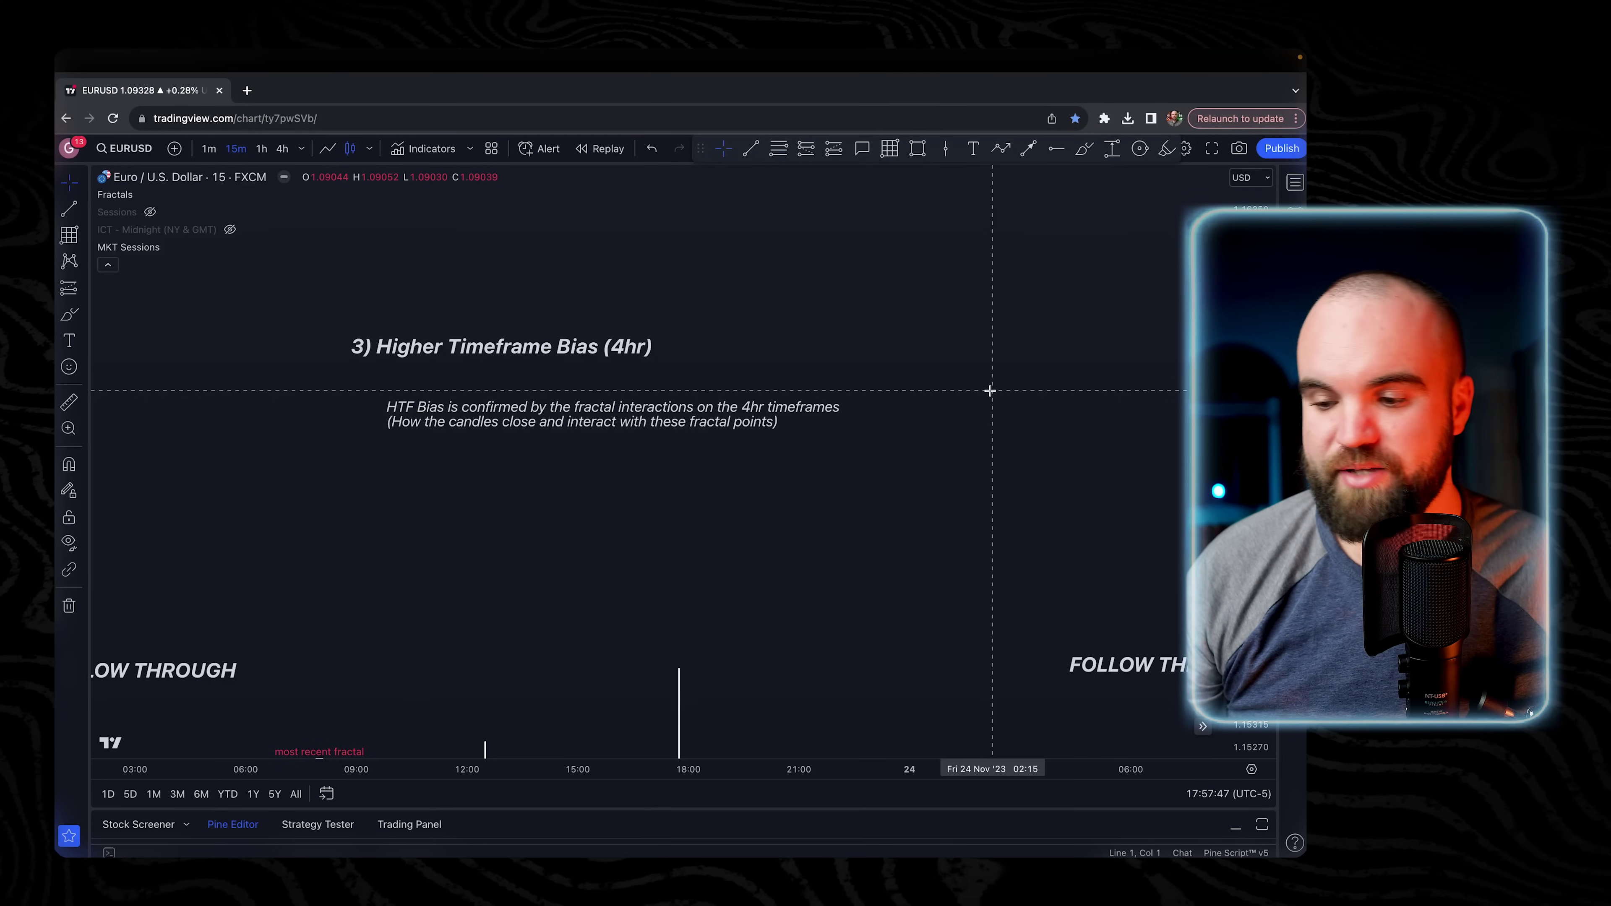
{"action": "left_click_drag", "start_coordinate": [848, 342], "coordinate": [925, 409]}
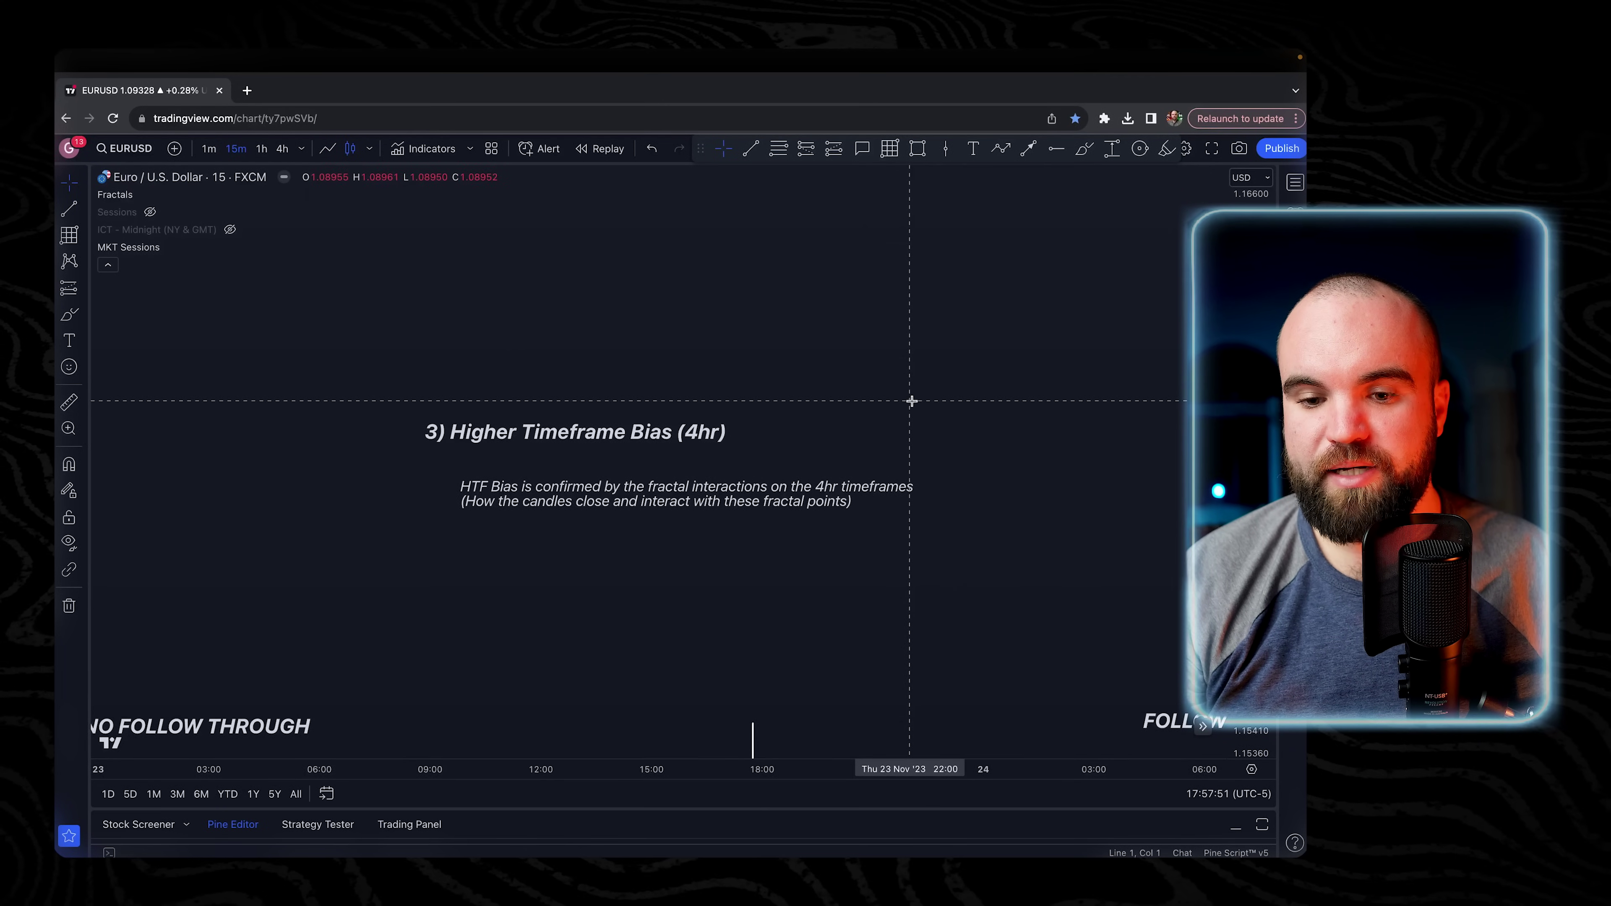
{"action": "scroll", "coordinate": [919, 432], "scroll_direction": "down", "scroll_amount": 3}
{"action": "left_click_drag", "start_coordinate": [1145, 393], "coordinate": [1021, 394]}
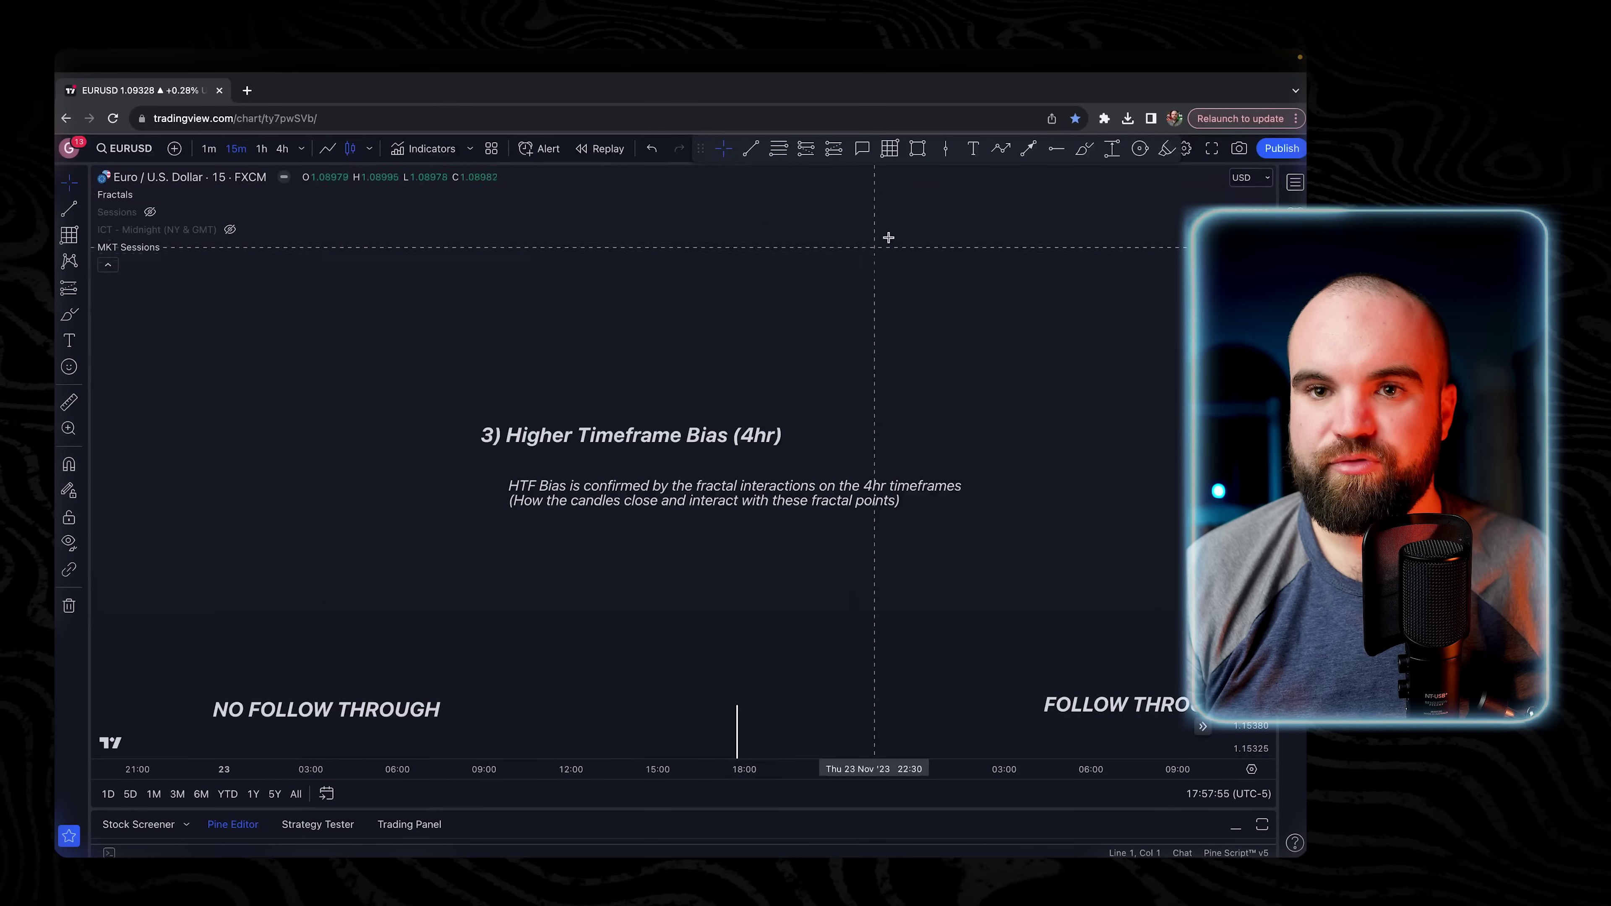
{"action": "left_click_drag", "start_coordinate": [1017, 272], "coordinate": [1079, 537]}
{"action": "left_click_drag", "start_coordinate": [1022, 284], "coordinate": [1012, 657]}
{"action": "left_click_drag", "start_coordinate": [953, 181], "coordinate": [969, 657]}
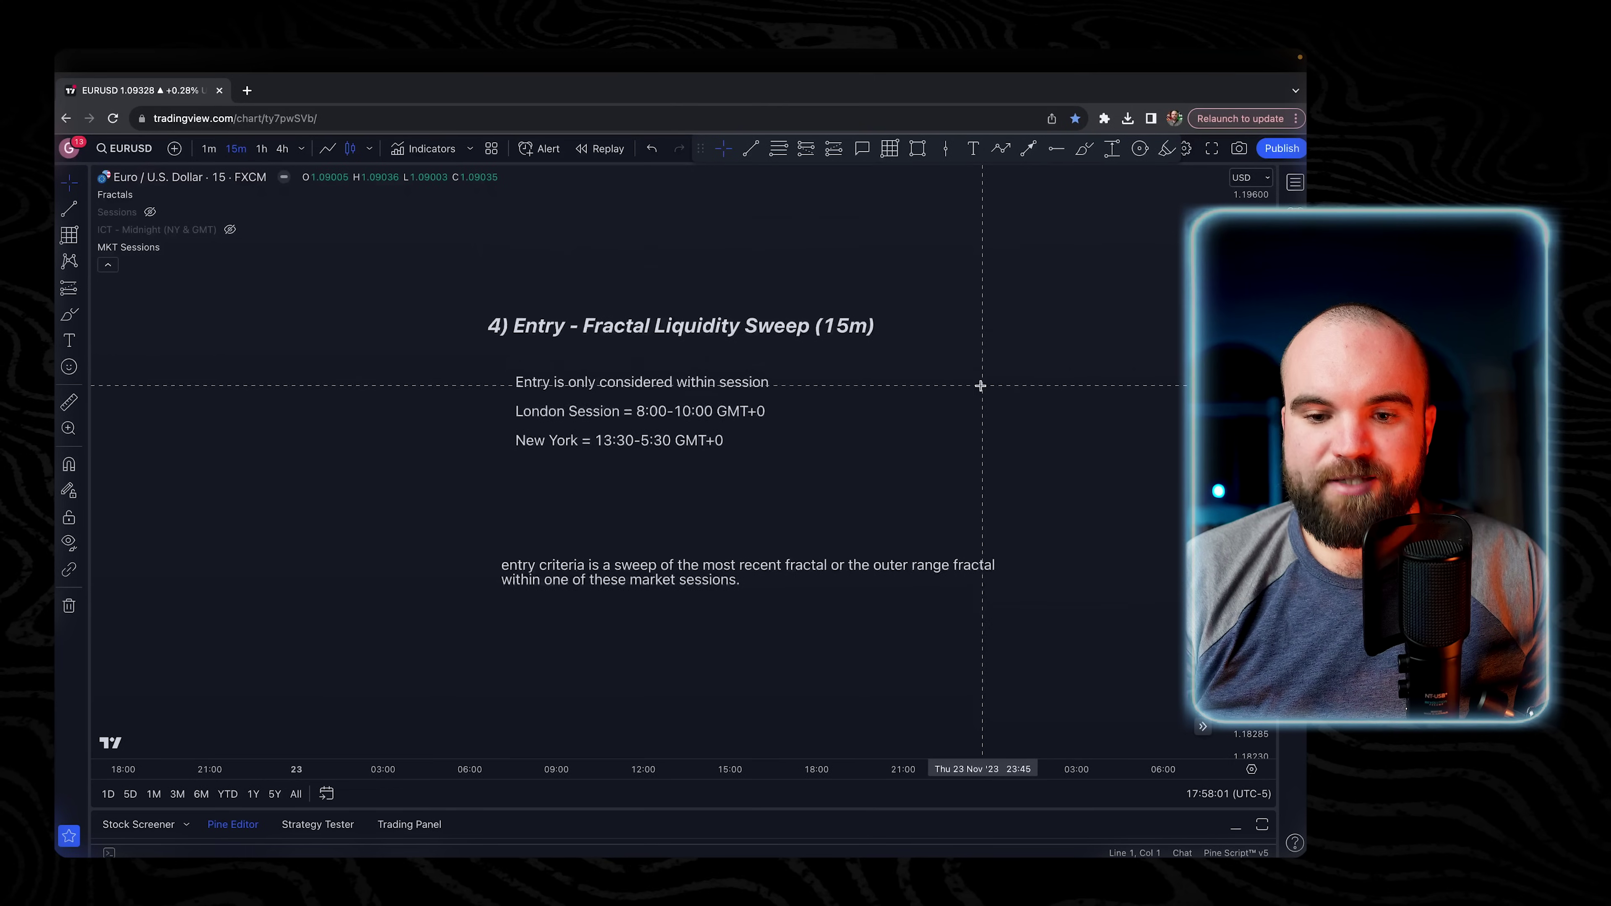
{"action": "left_click_drag", "start_coordinate": [1018, 302], "coordinate": [943, 307]}
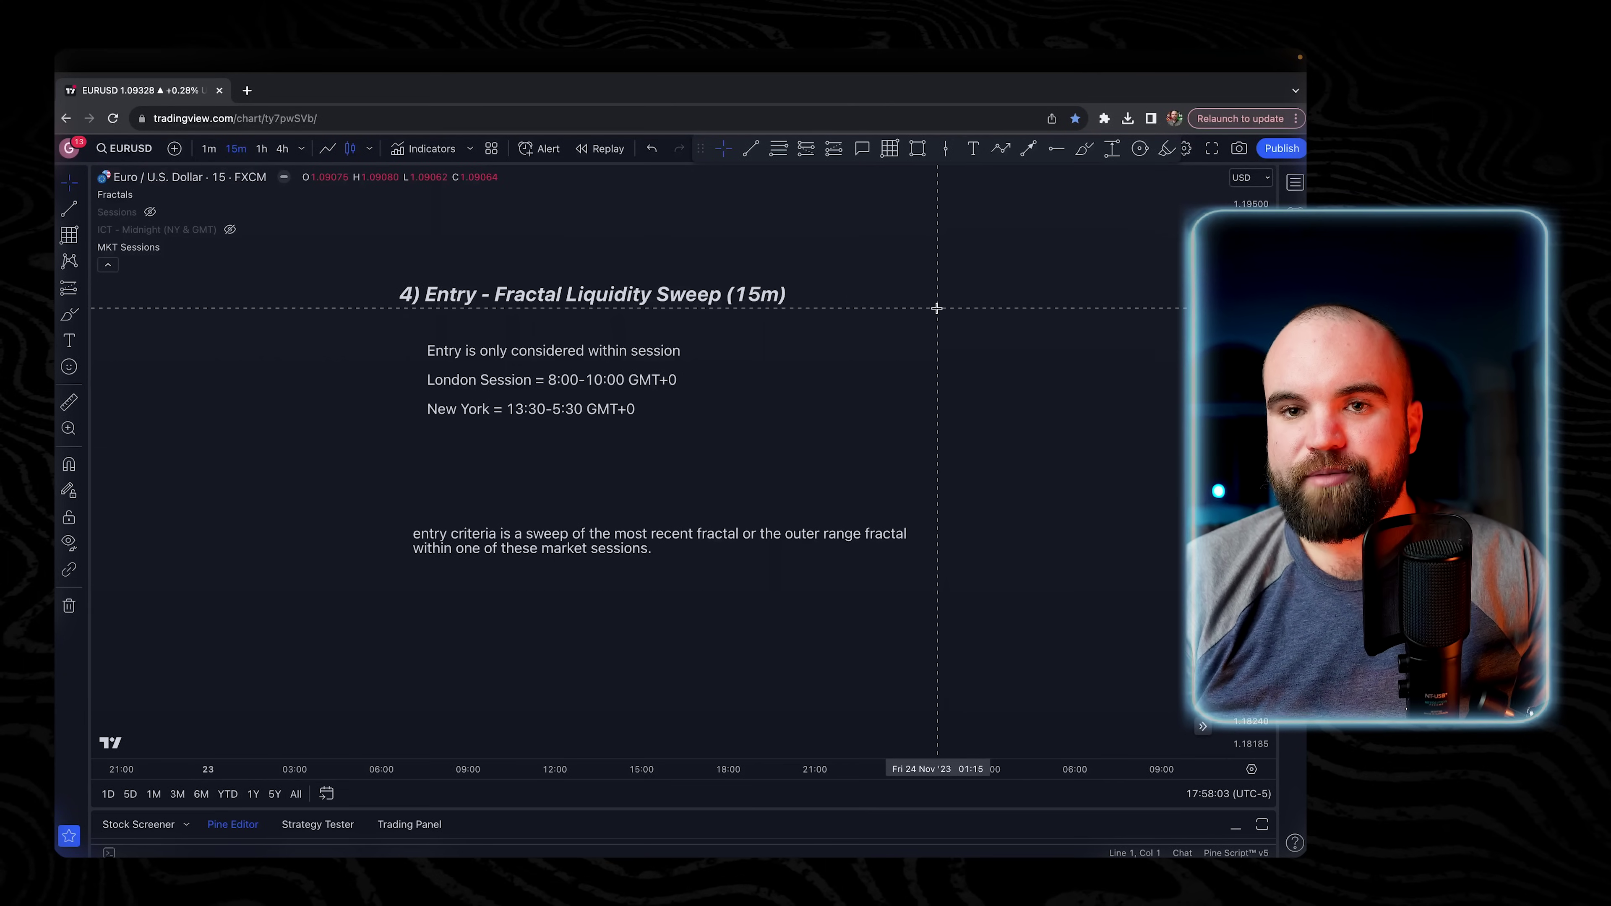
Brush an underline below (15m) in the Entry heading and strokes around the session times, and undo all of them.
{"action": "left_click", "coordinate": [1084, 149]}
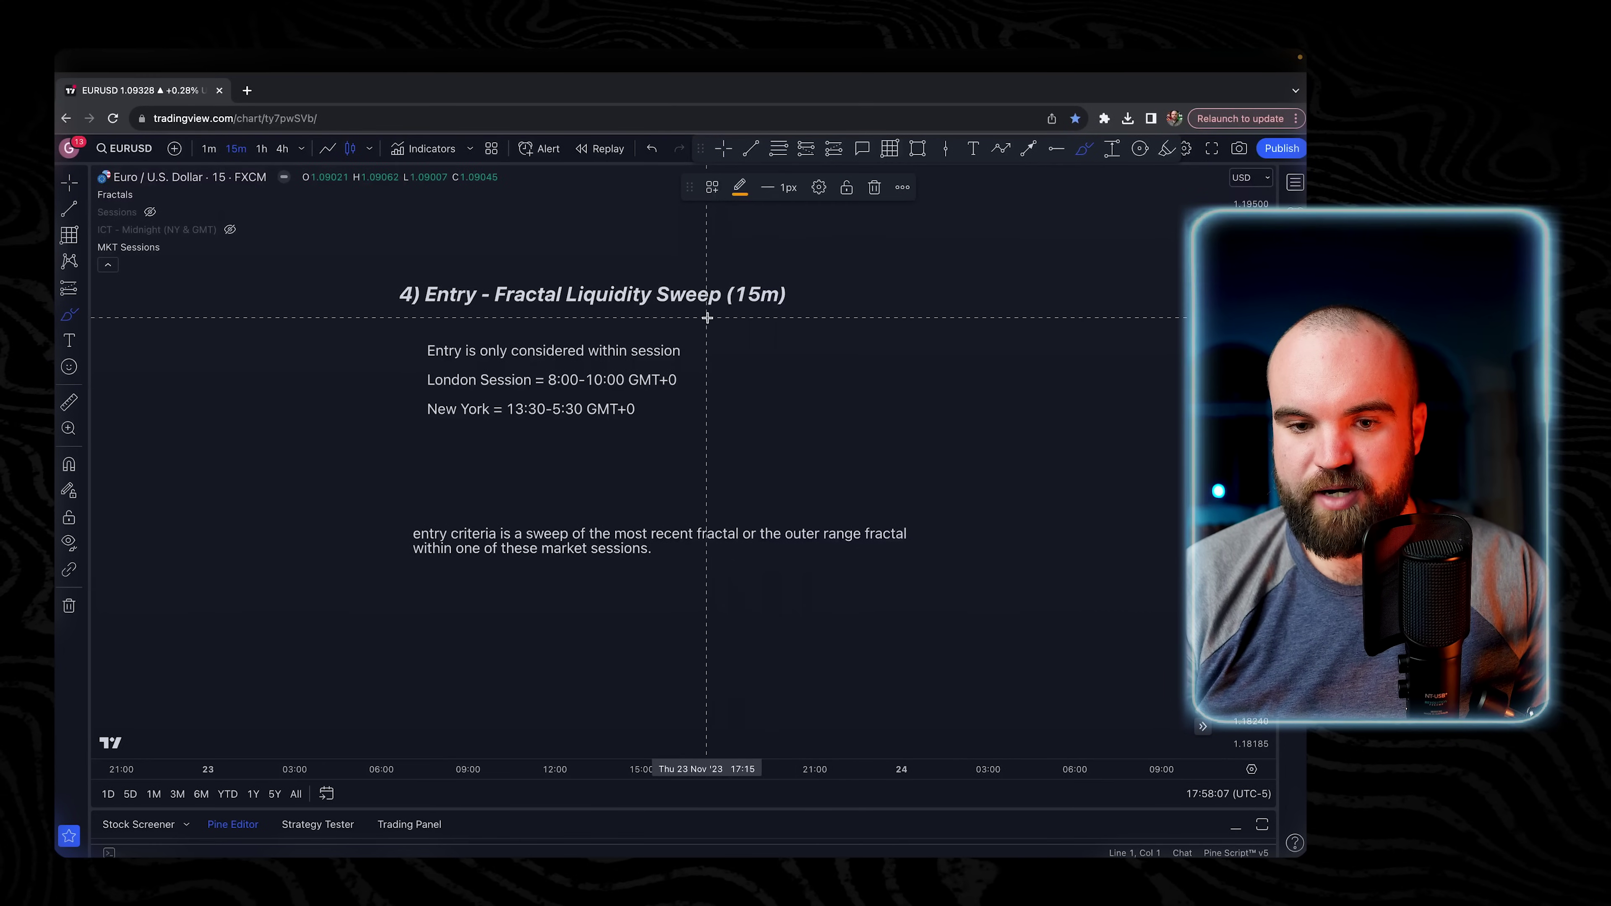
{"action": "left_click_drag", "start_coordinate": [710, 317], "coordinate": [808, 315]}
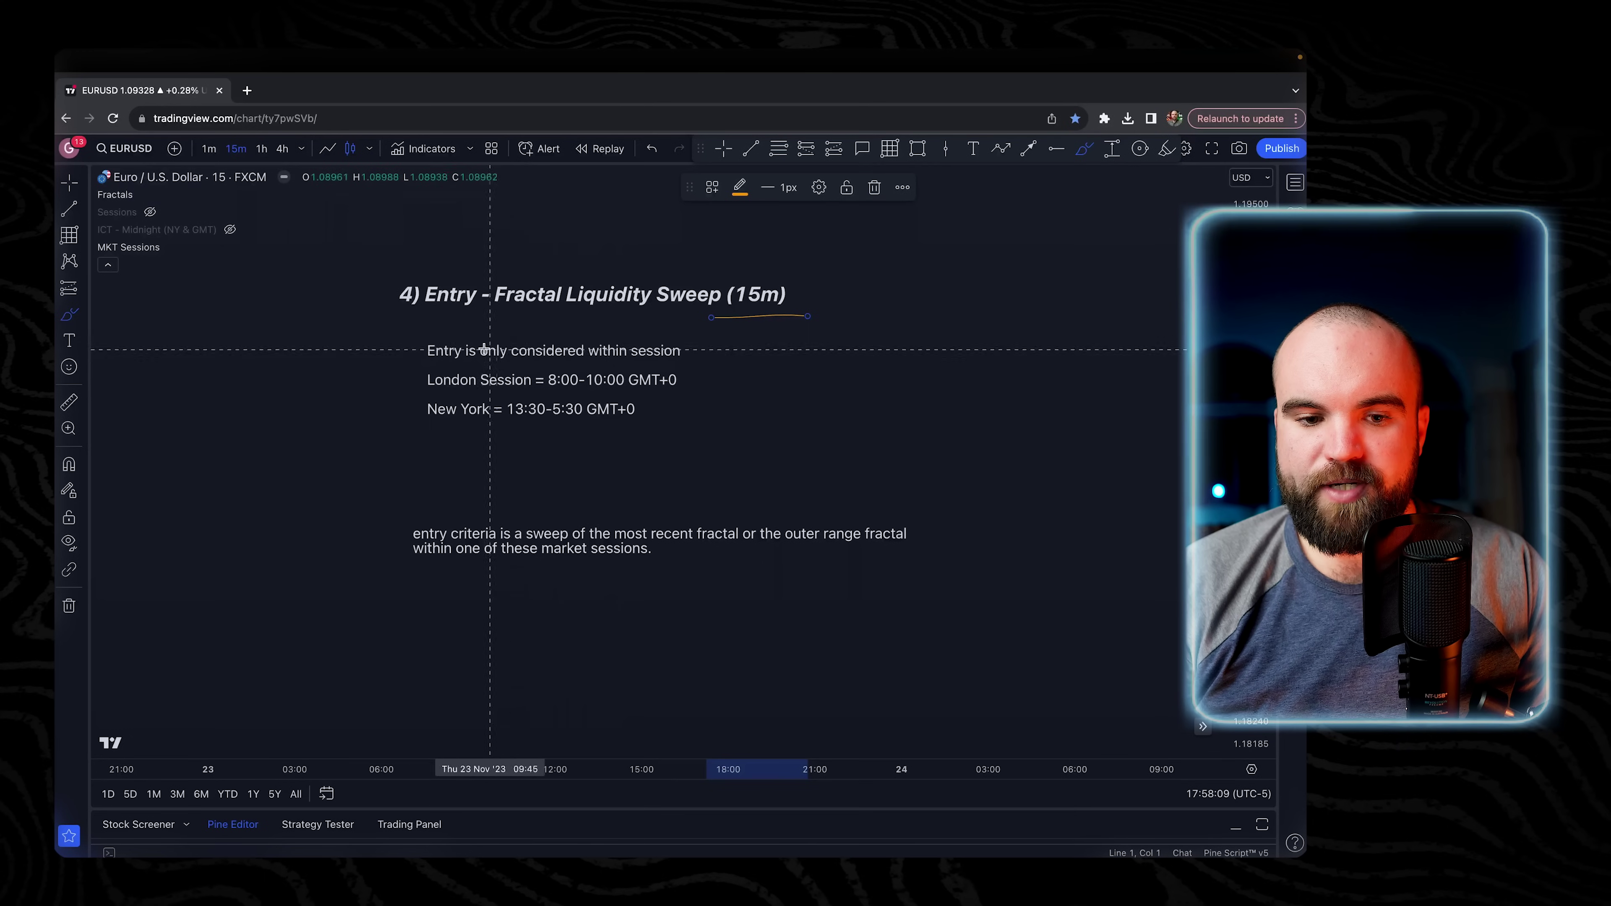
{"action": "left_click_drag", "start_coordinate": [416, 337], "coordinate": [411, 360]}
{"action": "left_click_drag", "start_coordinate": [412, 436], "coordinate": [702, 407]}
{"action": "left_click_drag", "start_coordinate": [700, 329], "coordinate": [478, 332]}
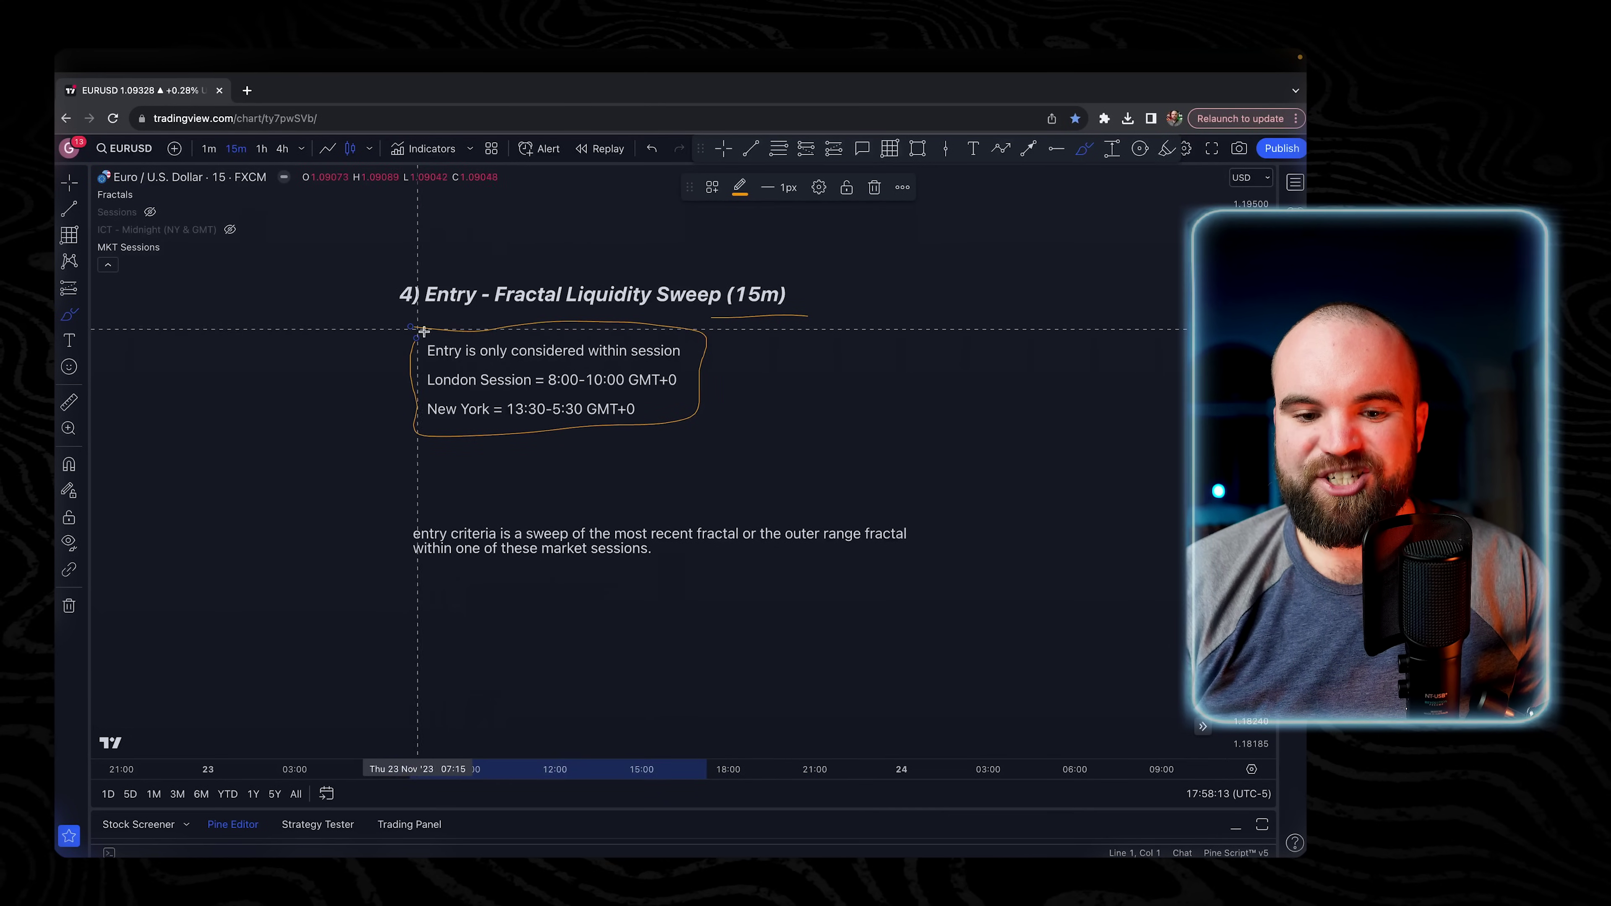
{"action": "key", "text": "ctrl+z"}
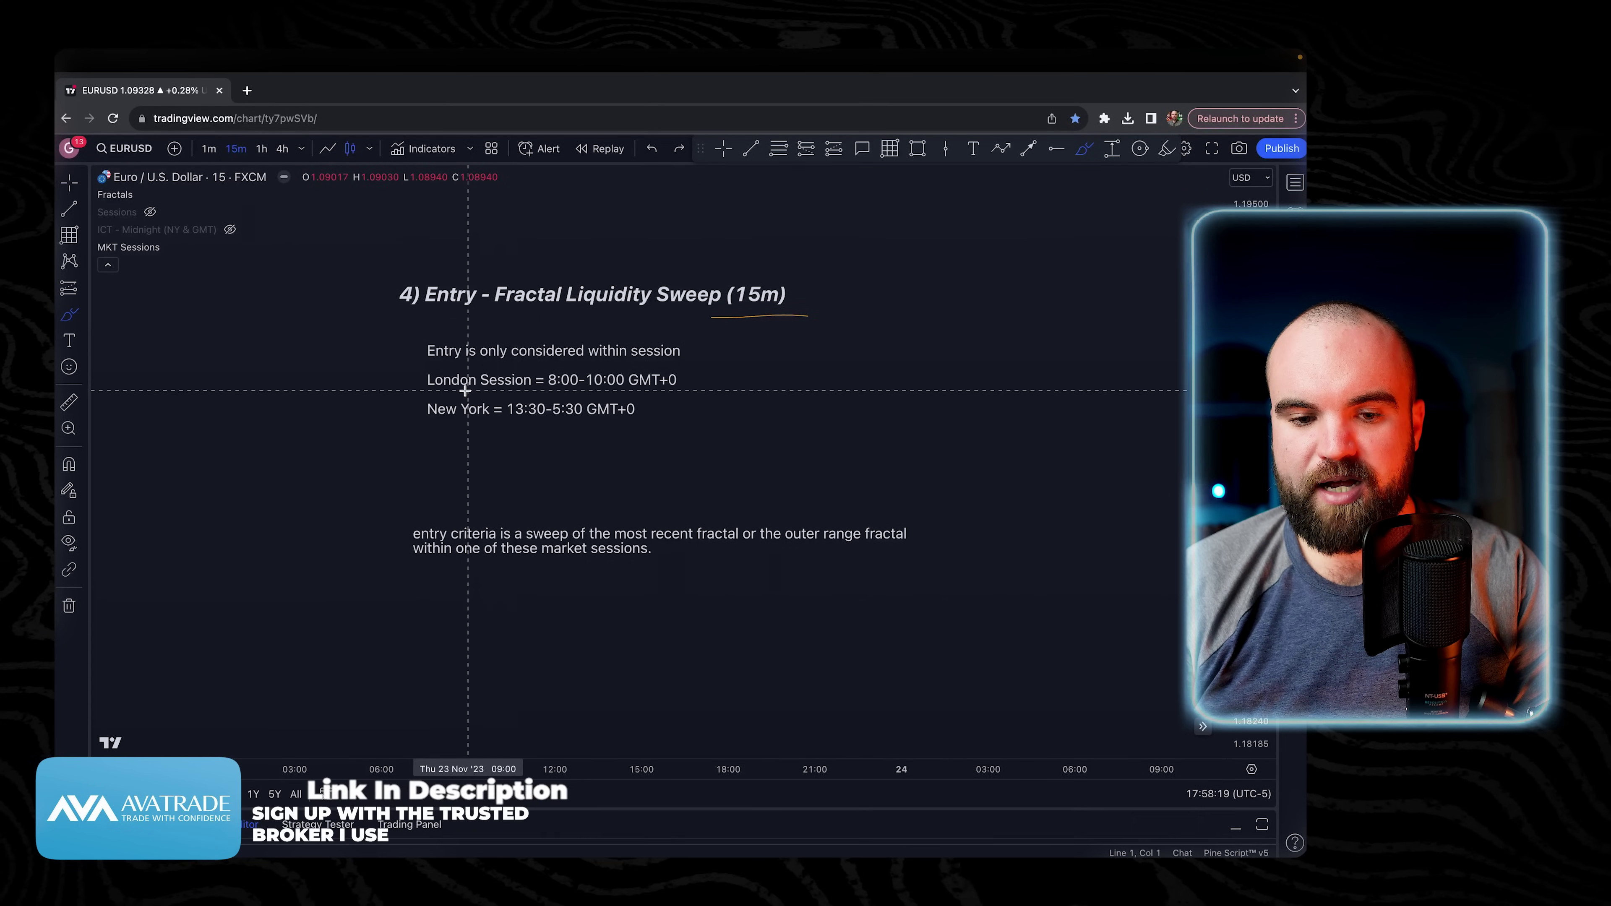
{"action": "key", "text": "ctrl+z"}
{"action": "mouse_move", "coordinate": [696, 384]}
{"action": "left_mouse_down"}
{"action": "mouse_move", "coordinate": [644, 366]}
{"action": "mouse_move", "coordinate": [672, 399]}
{"action": "mouse_move", "coordinate": [686, 385]}
{"action": "left_mouse_up"}
{"action": "key", "text": "ctrl+z"}
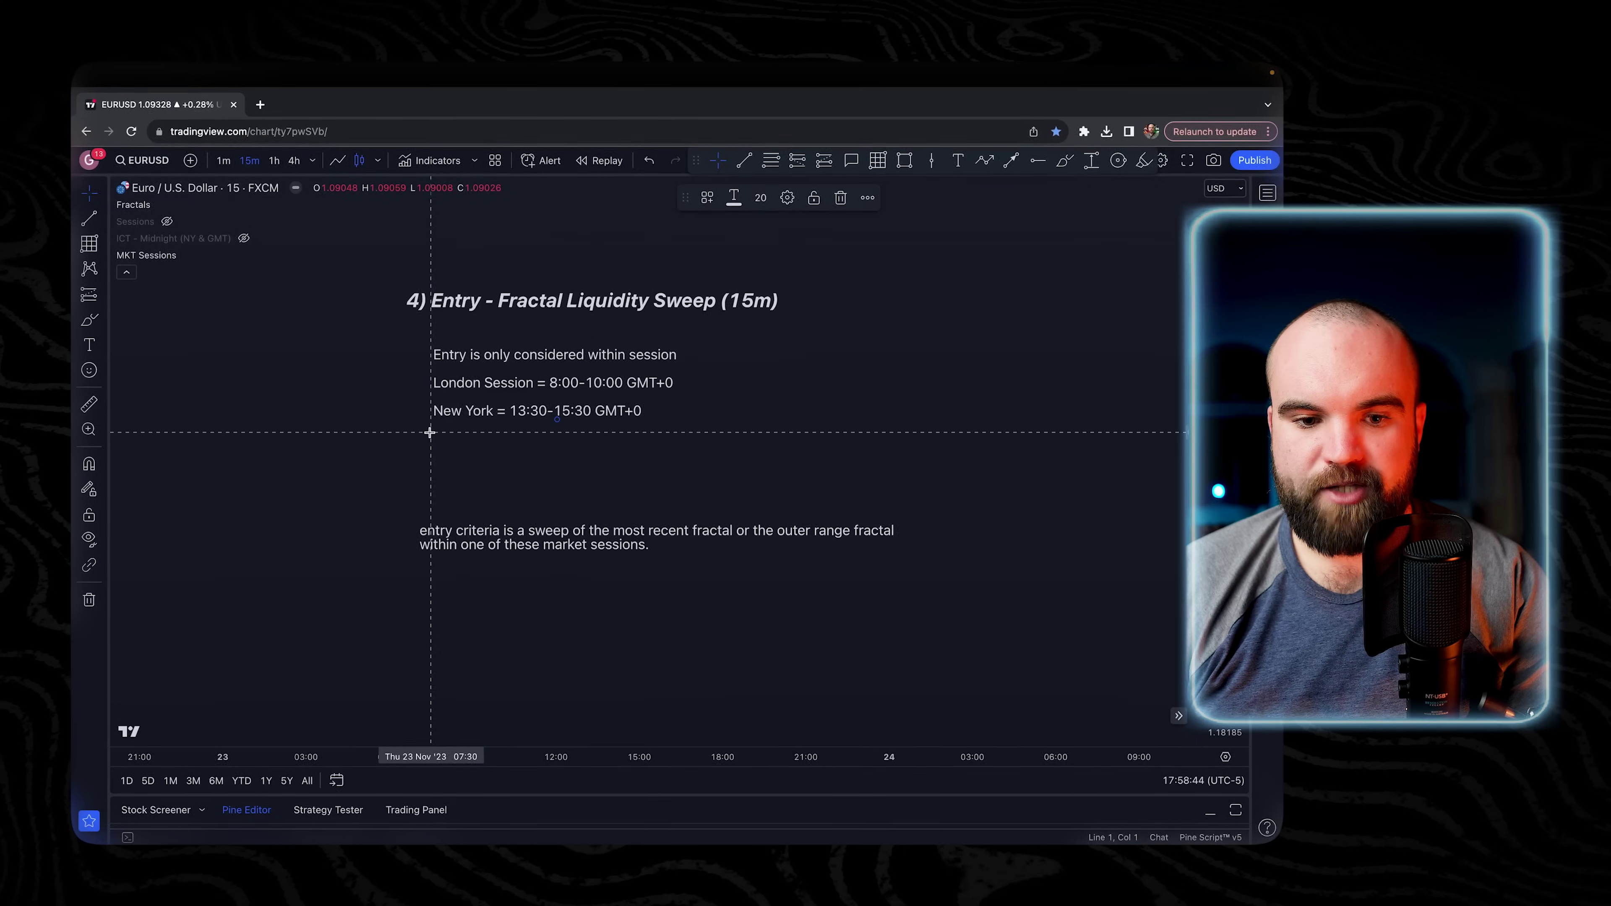
Search the indicator library for "fx mar" to find the FX Market Sessions script, and close the library without adding anything.
{"action": "left_click", "coordinate": [524, 417]}
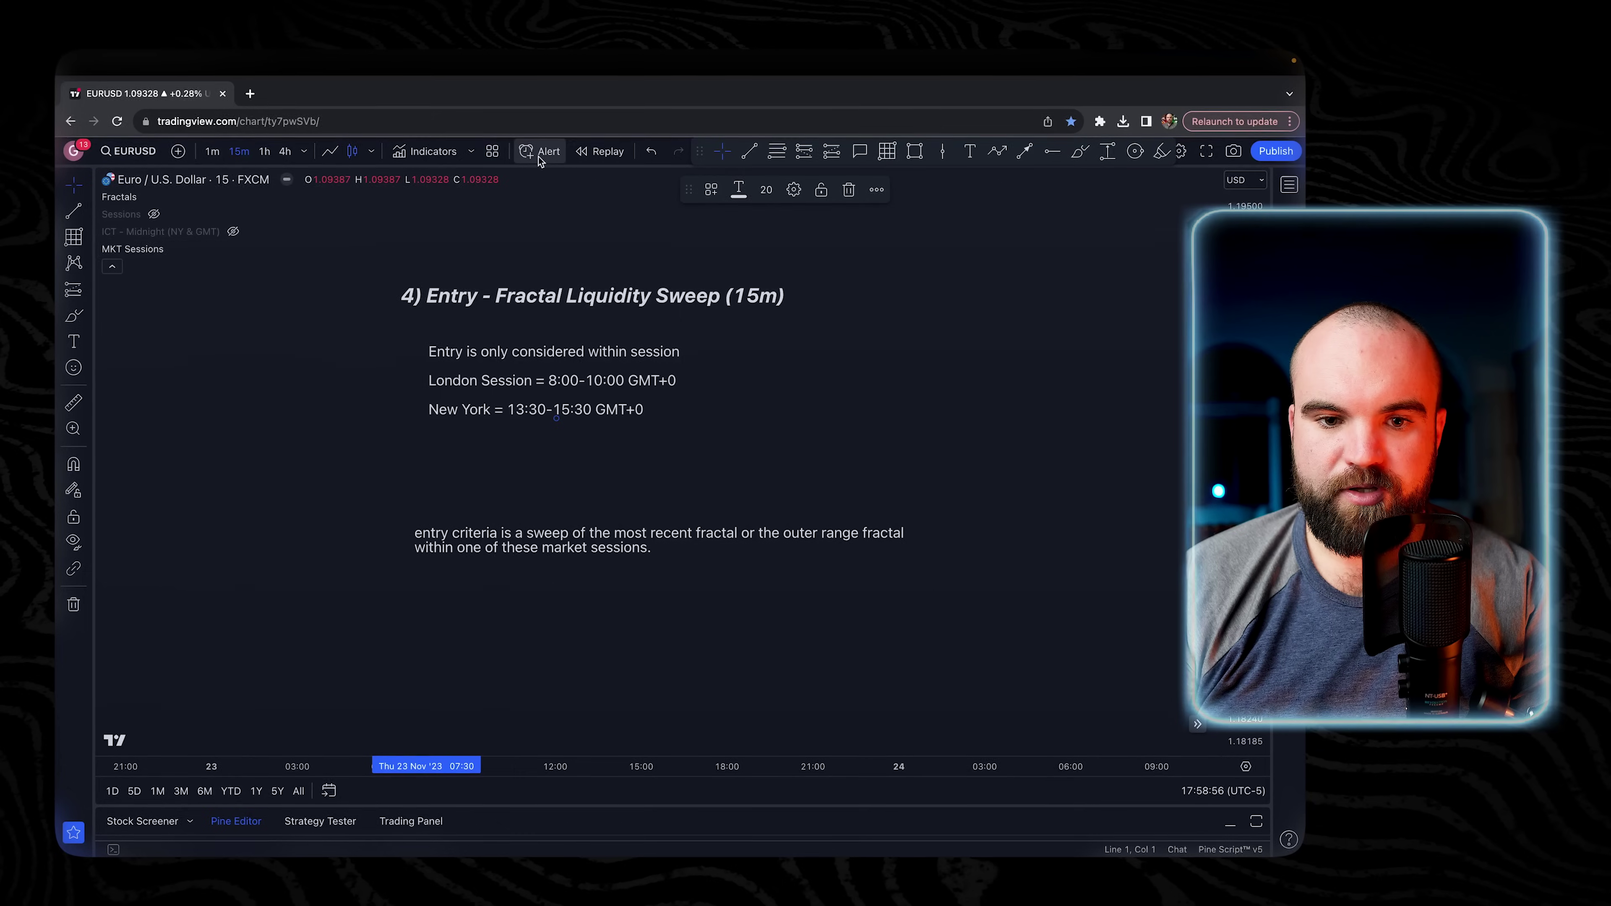
{"action": "left_click", "coordinate": [447, 153]}
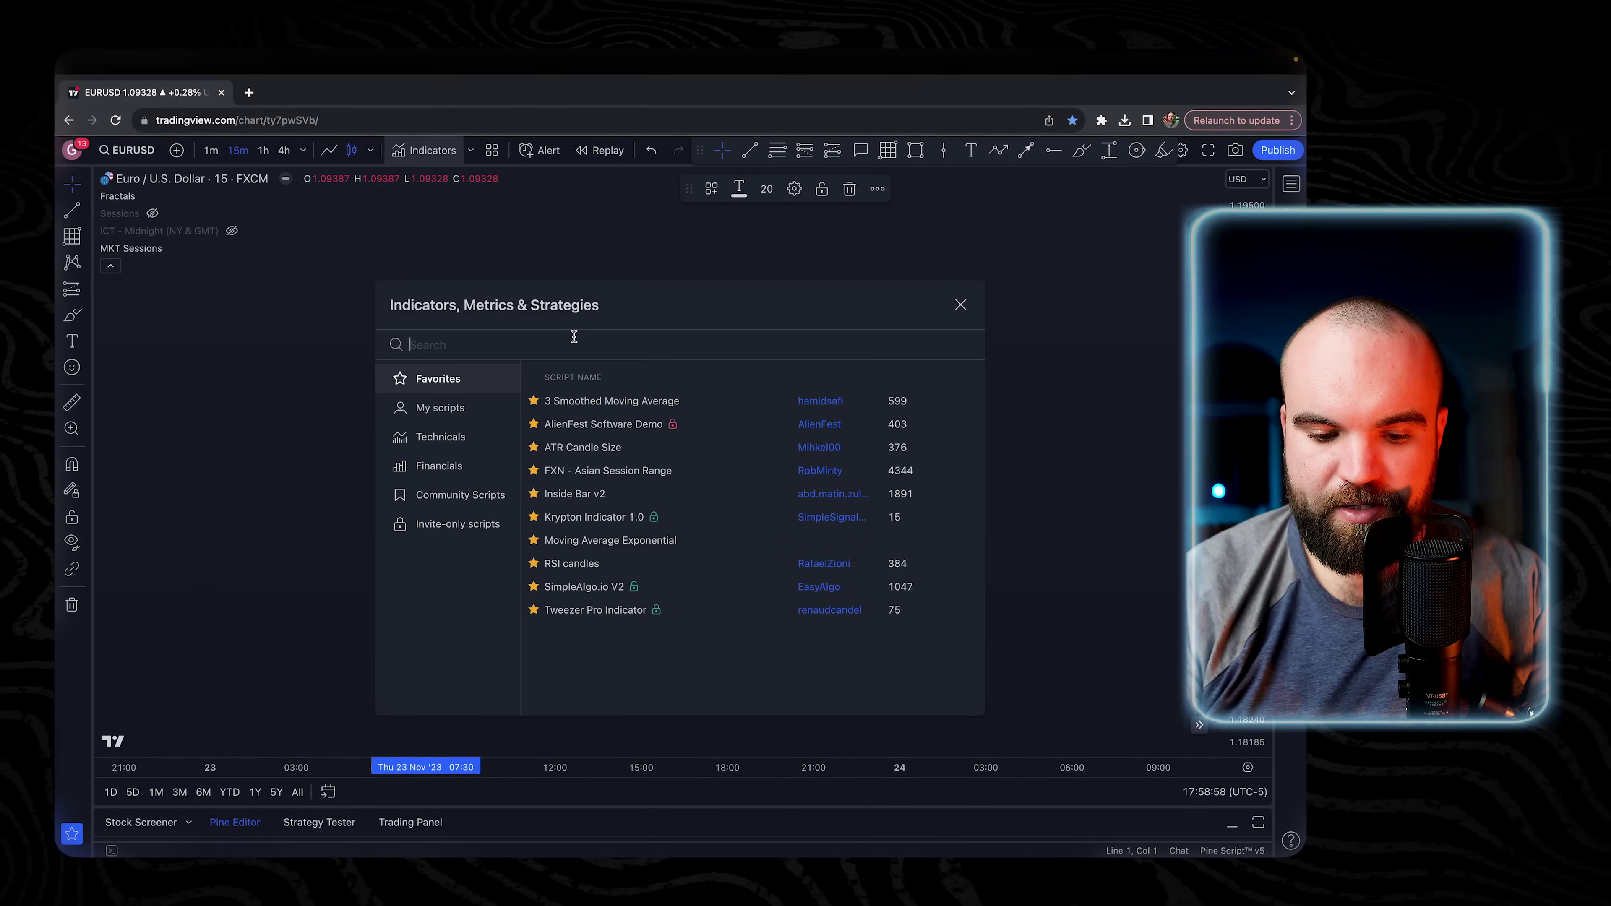
{"action": "type", "text": "fx mar"}
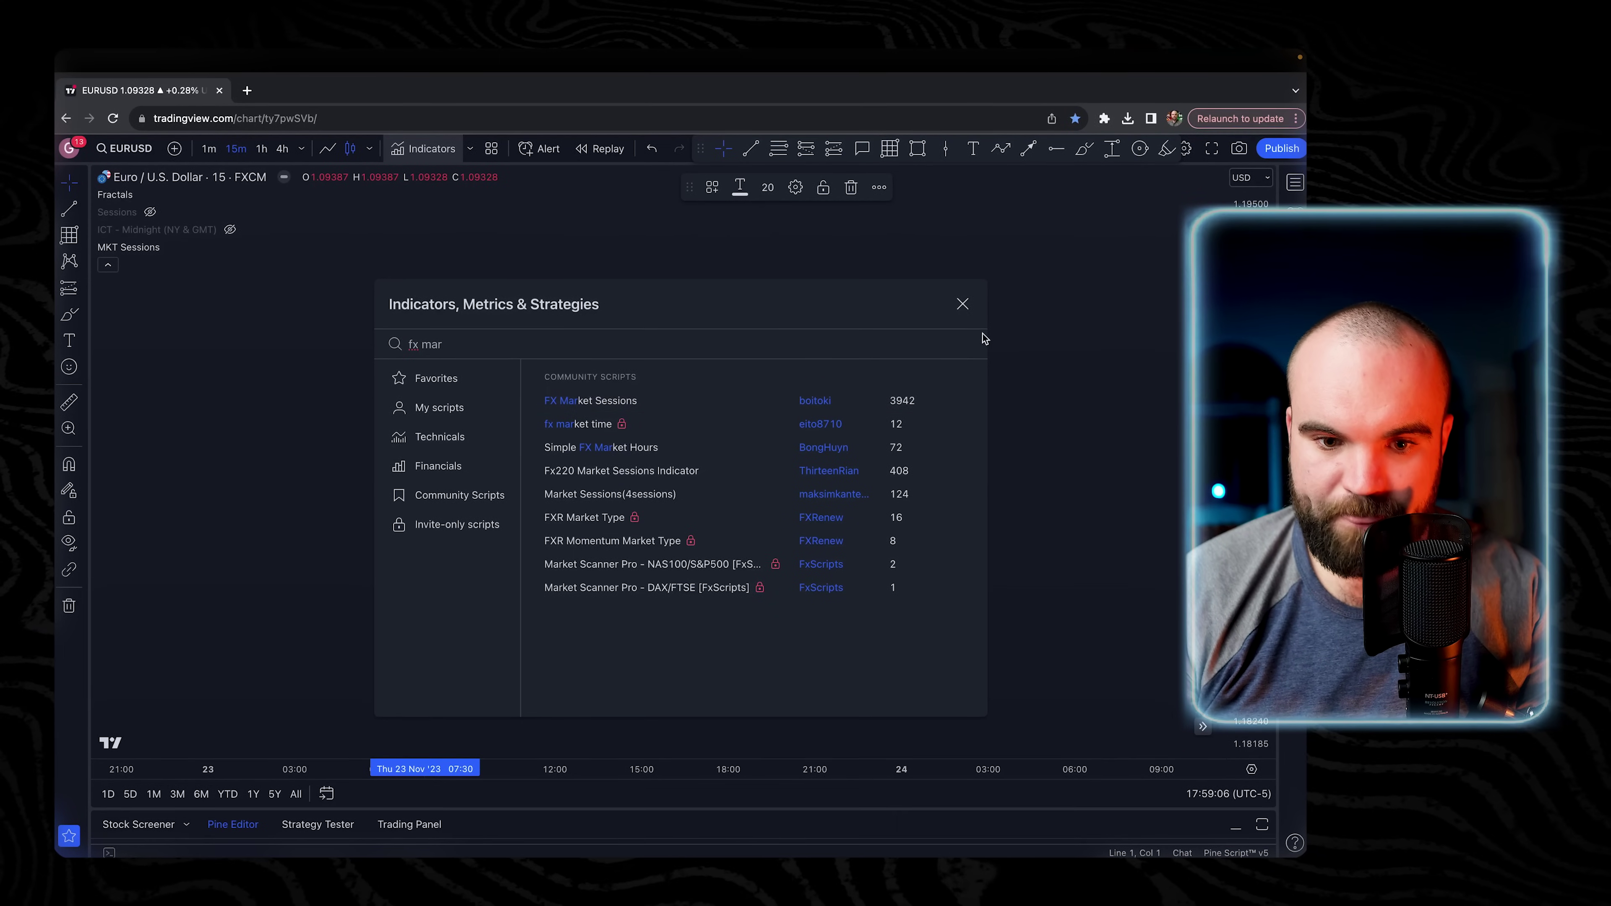
{"action": "left_click", "coordinate": [961, 304]}
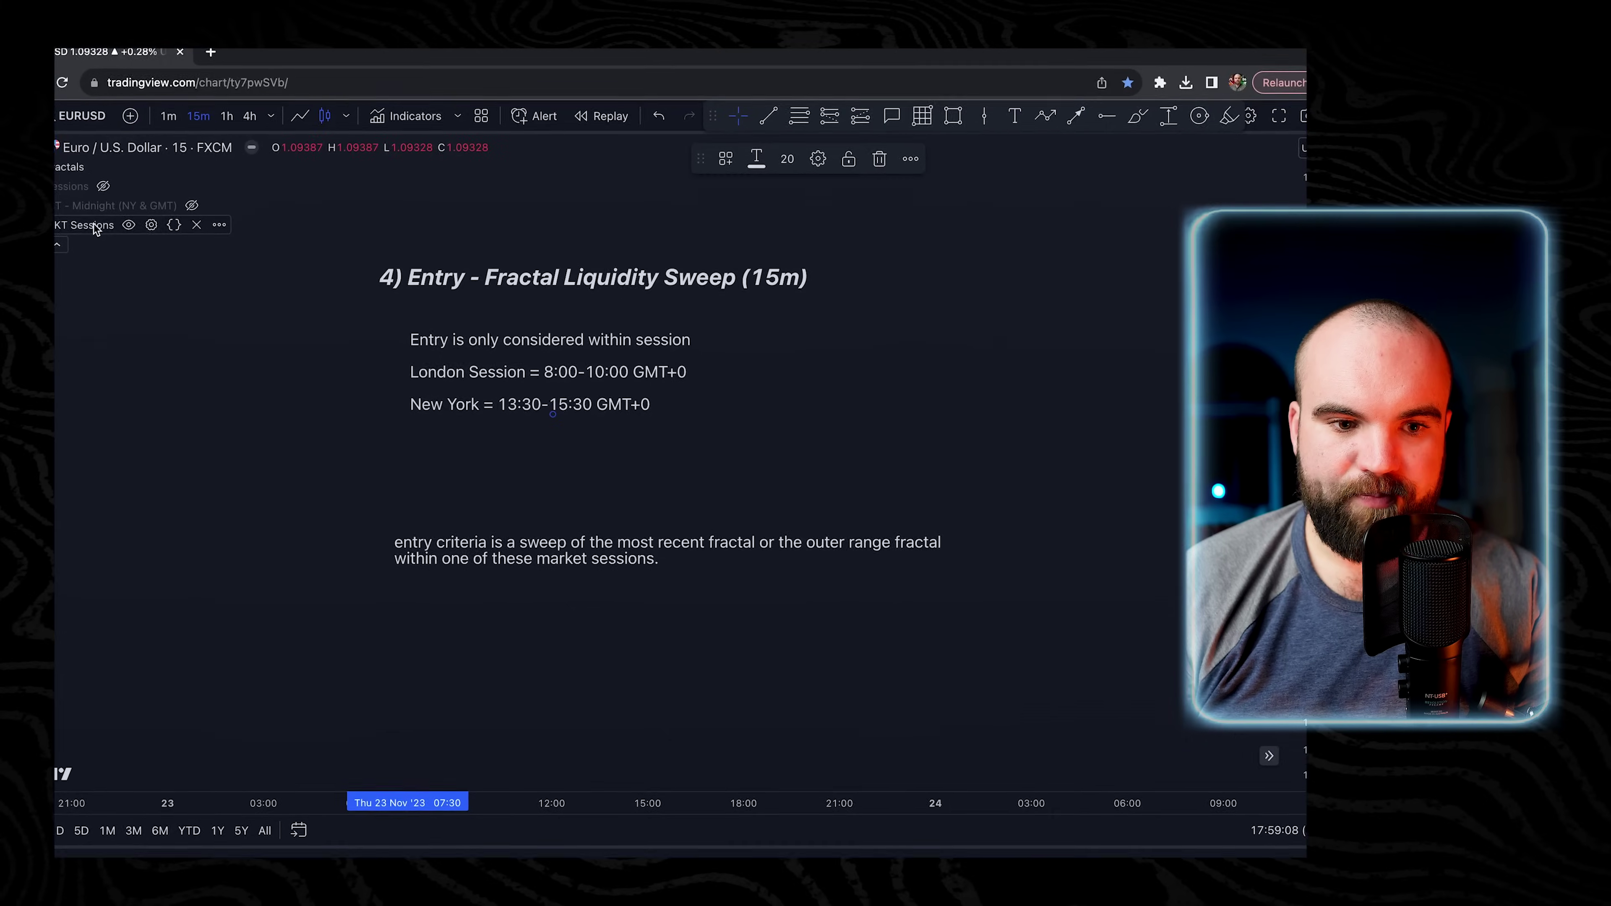
Review the MKT Sessions indicator's inputs, covering timezone, history, session times, box and label options, and close its settings.
{"action": "left_click", "coordinate": [168, 234]}
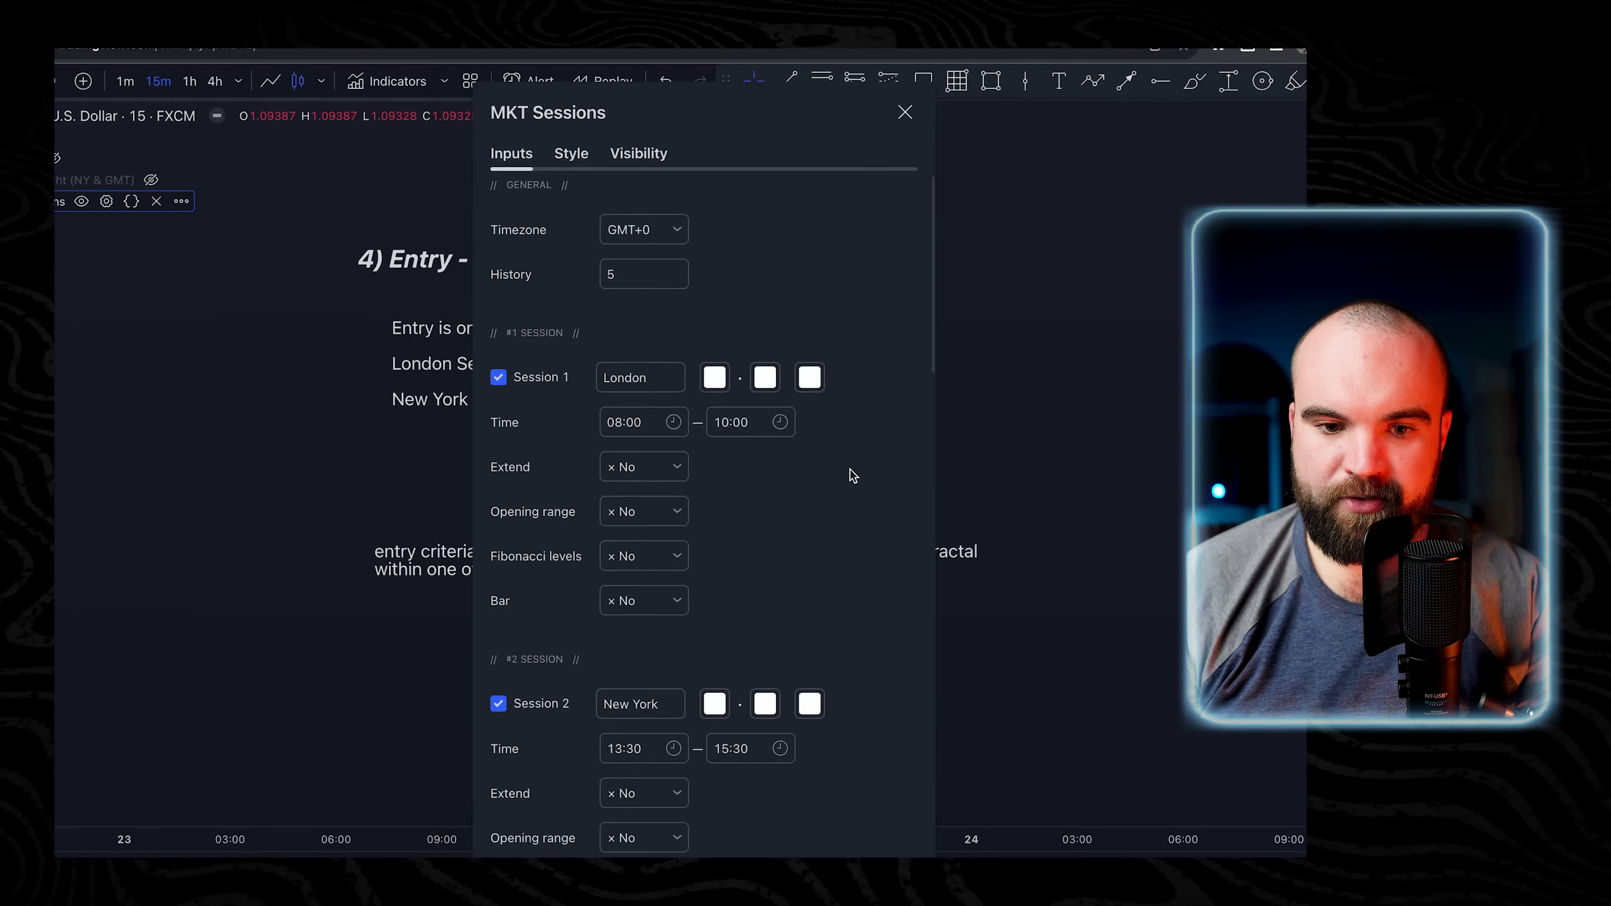
{"action": "scroll", "coordinate": [841, 468], "scroll_direction": "down", "scroll_amount": 3}
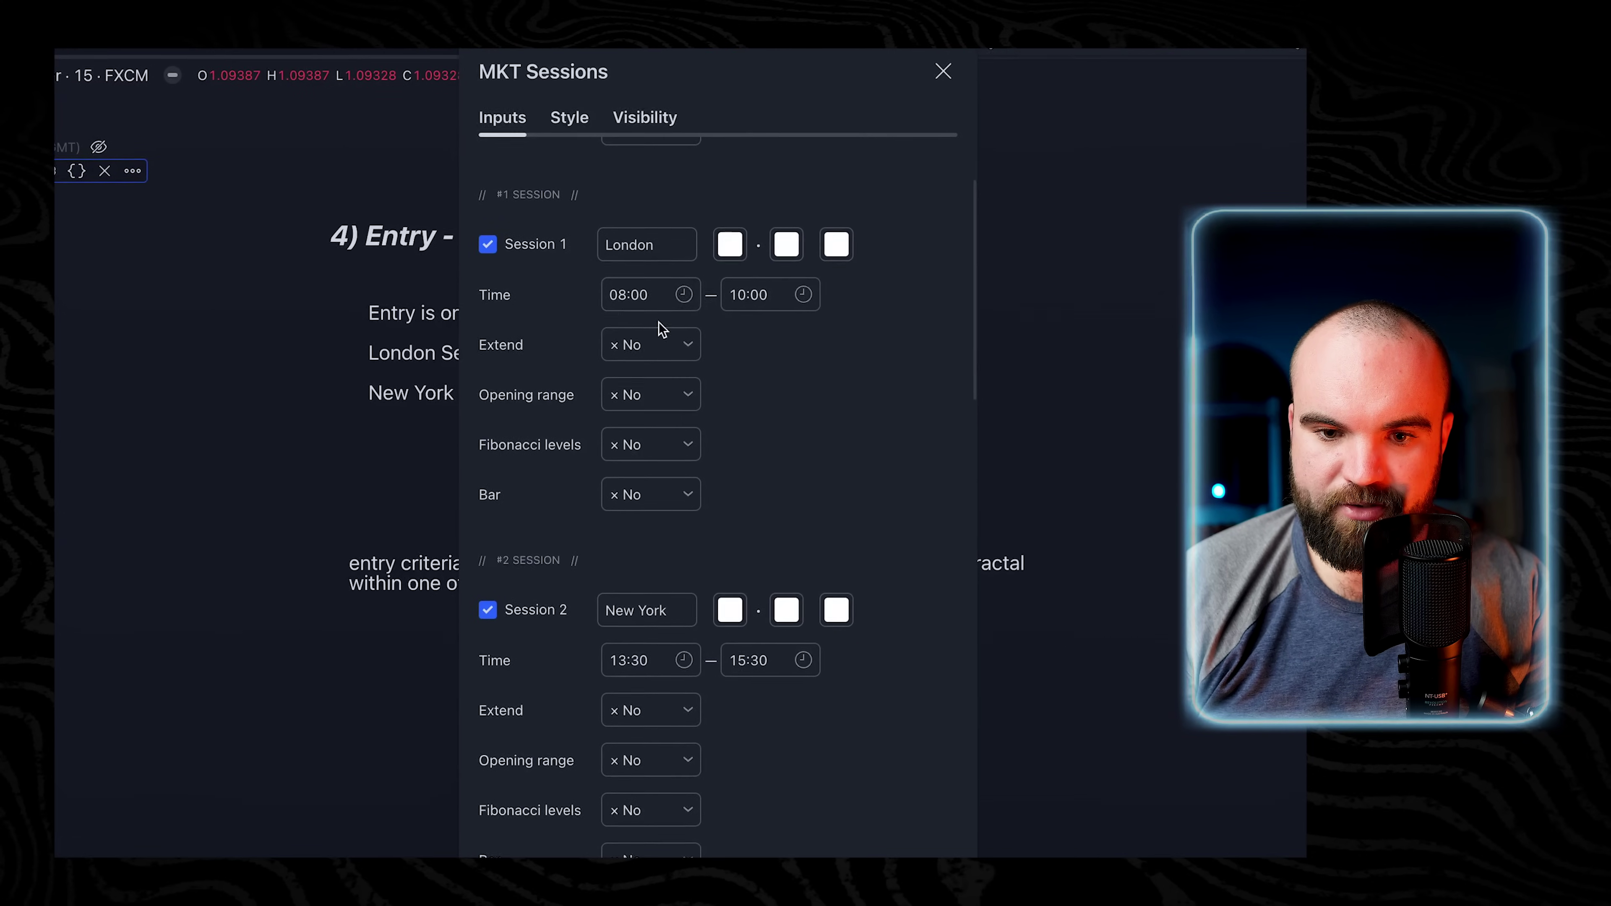
{"action": "scroll", "coordinate": [742, 291], "scroll_direction": "up", "scroll_amount": 1}
{"action": "scroll", "coordinate": [741, 292], "scroll_direction": "up", "scroll_amount": 2}
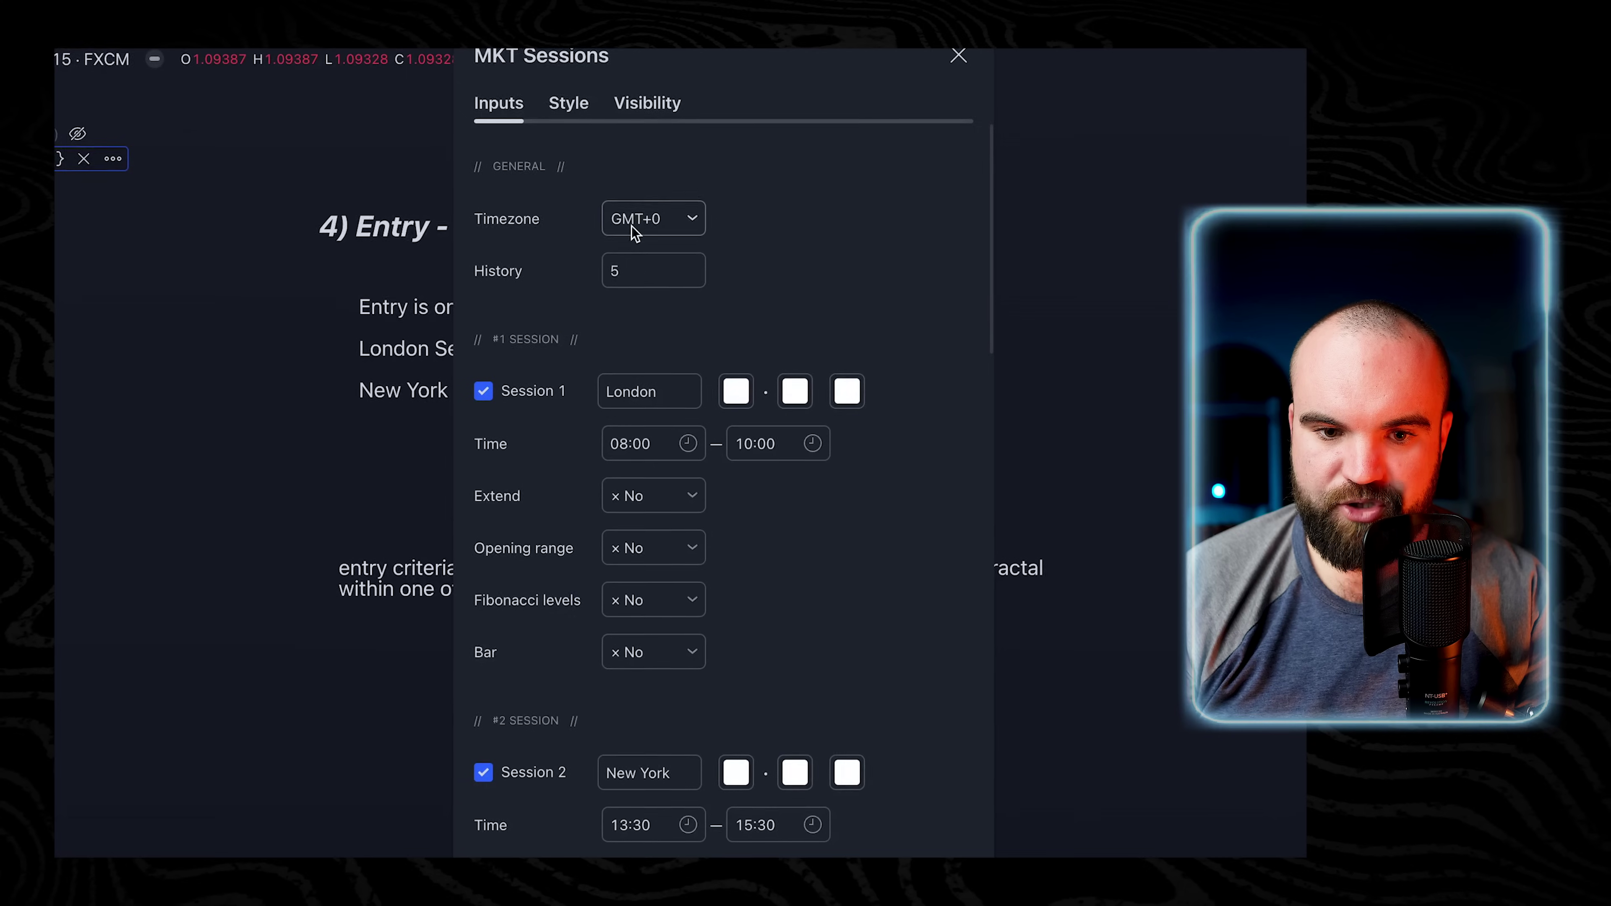
{"action": "left_click", "coordinate": [643, 267]}
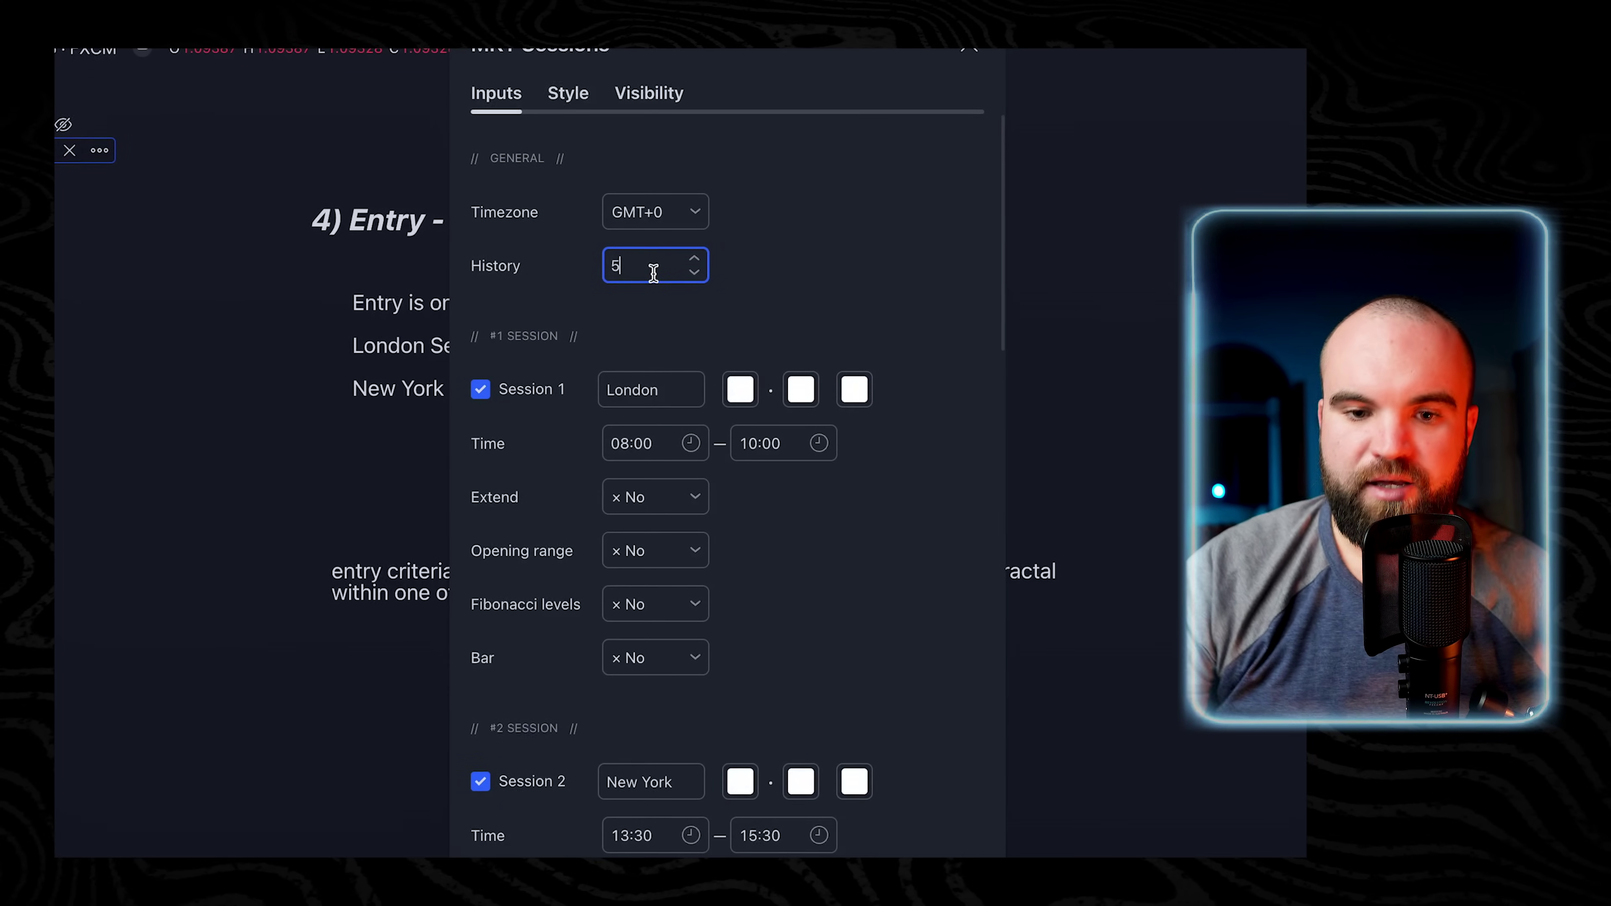
{"action": "scroll", "coordinate": [680, 305], "scroll_direction": "down", "scroll_amount": 1}
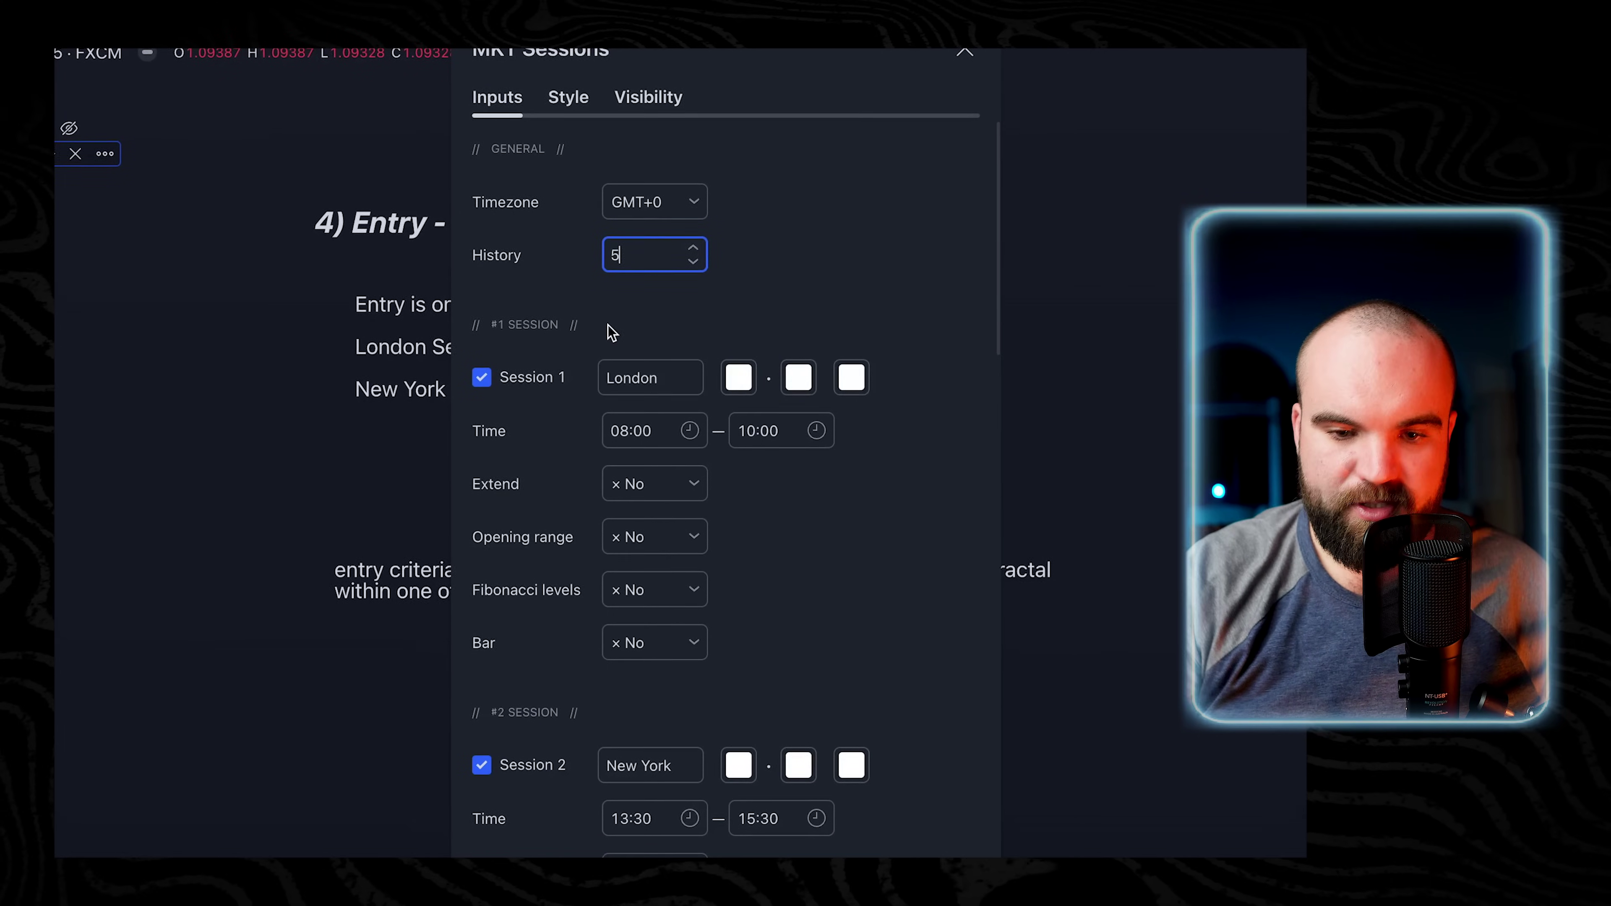
{"action": "scroll", "coordinate": [925, 437], "scroll_direction": "down", "scroll_amount": 6}
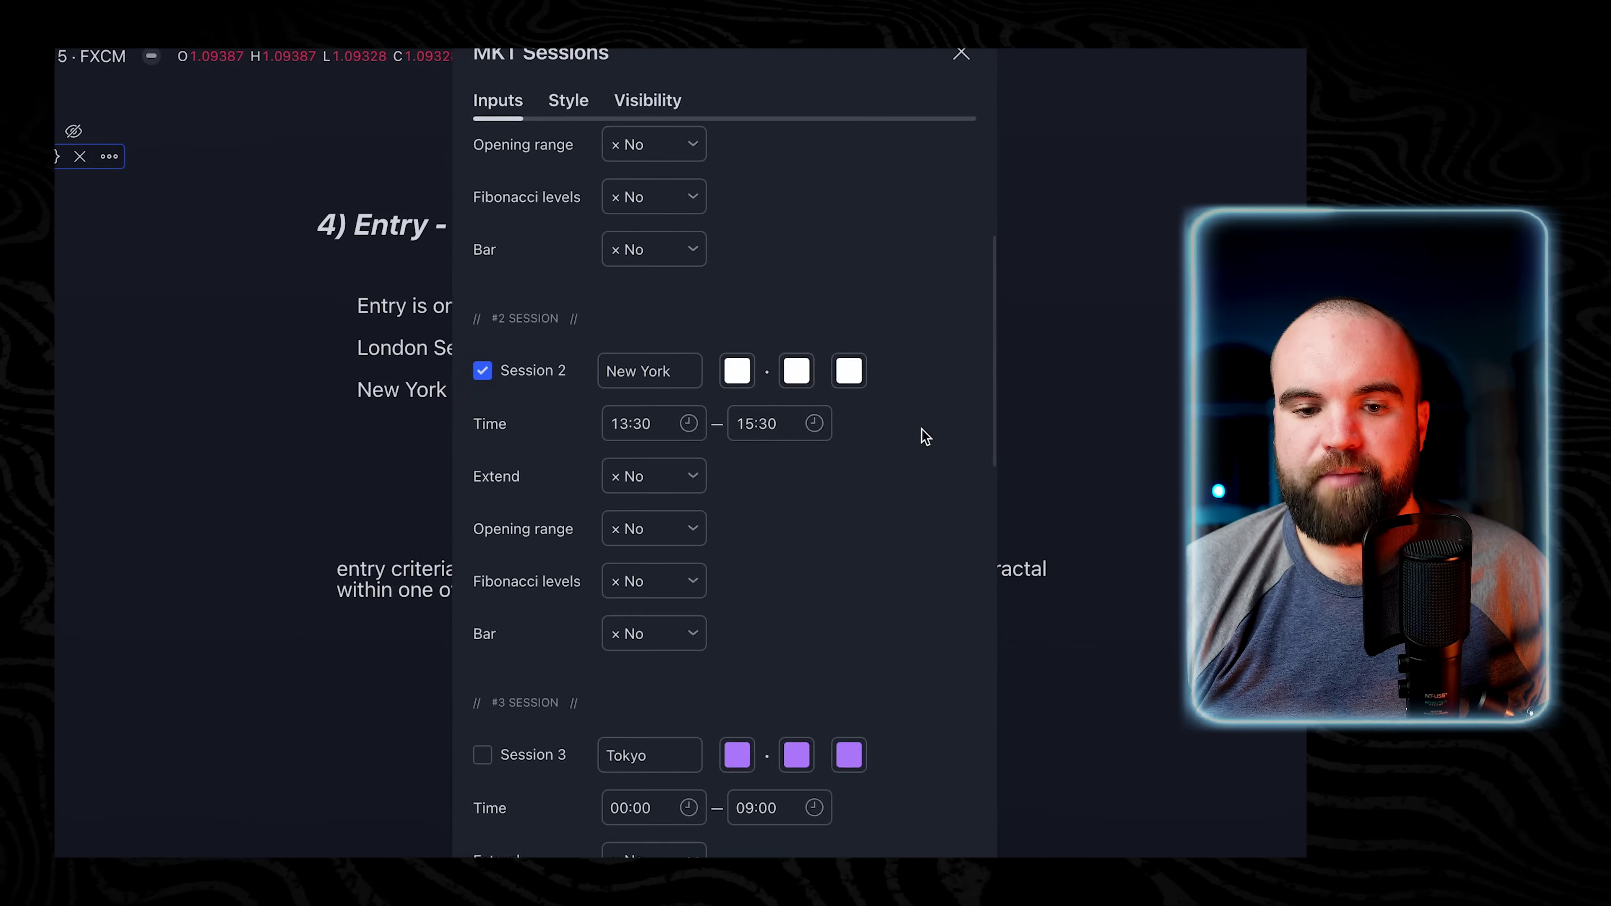
{"action": "scroll", "coordinate": [925, 436], "scroll_direction": "up", "scroll_amount": 3}
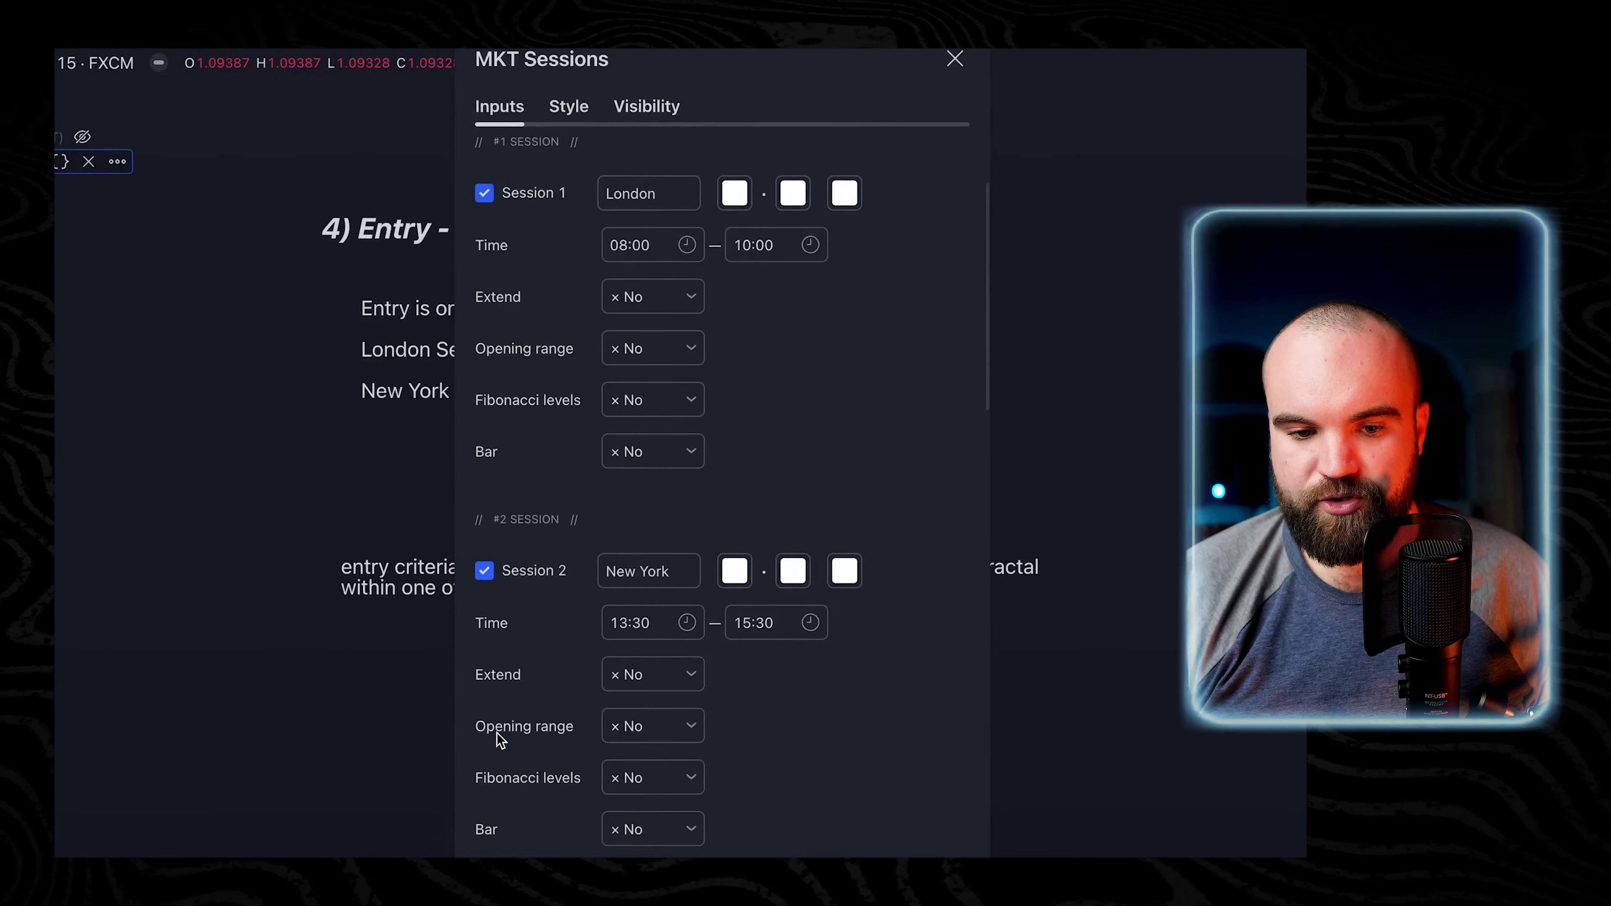
{"action": "scroll", "coordinate": [571, 723], "scroll_direction": "down", "scroll_amount": 15}
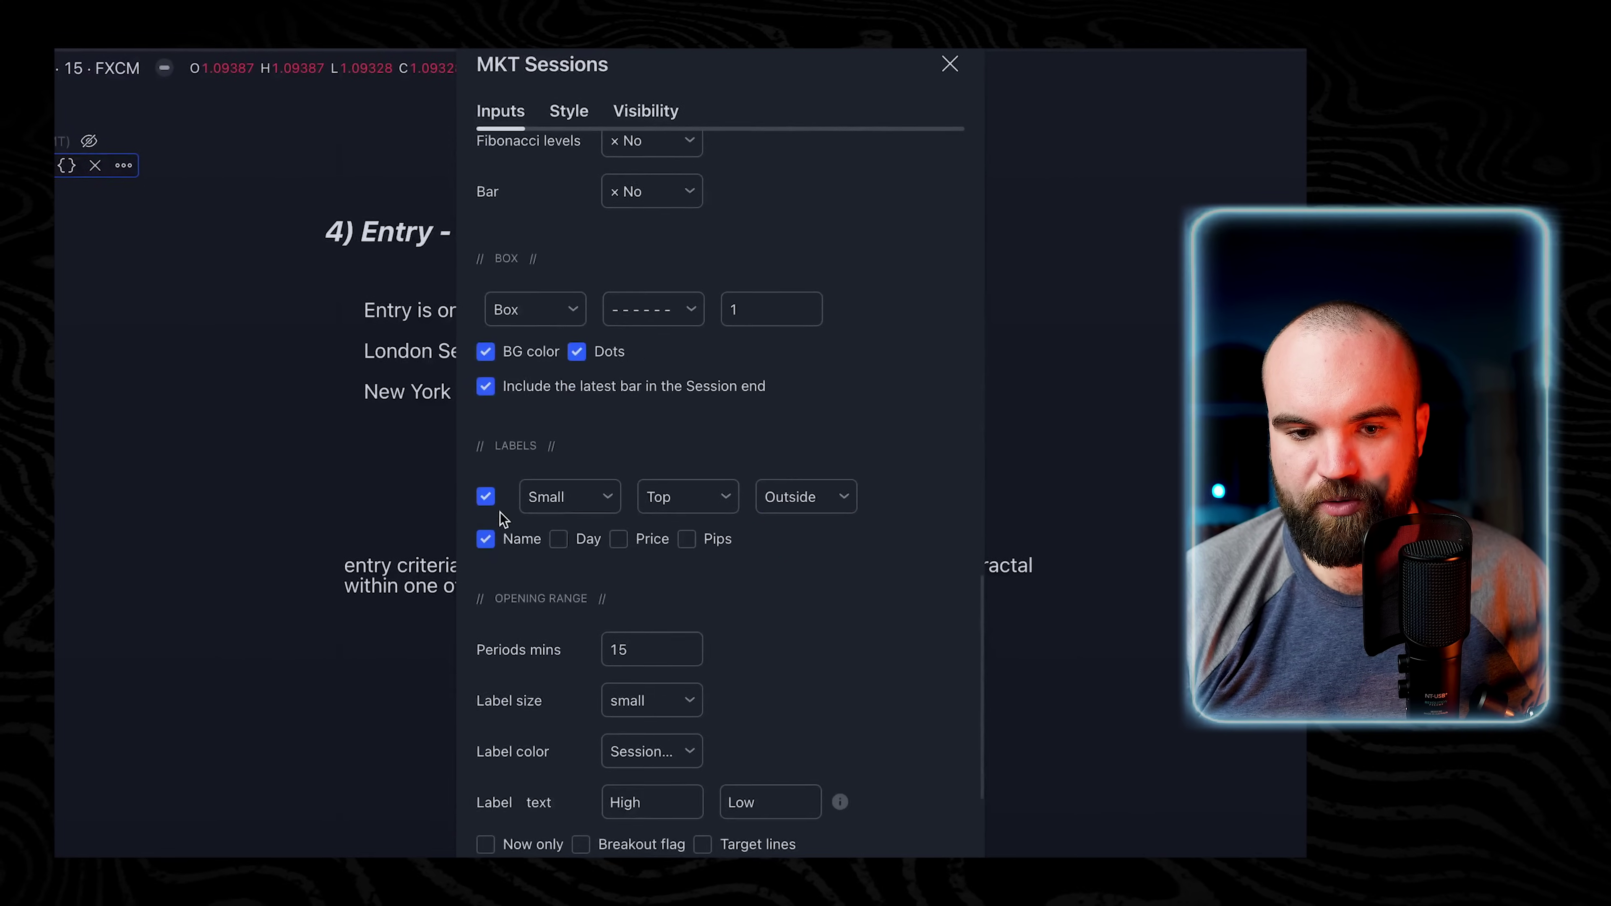
{"action": "scroll", "coordinate": [698, 381], "scroll_direction": "up", "scroll_amount": 5}
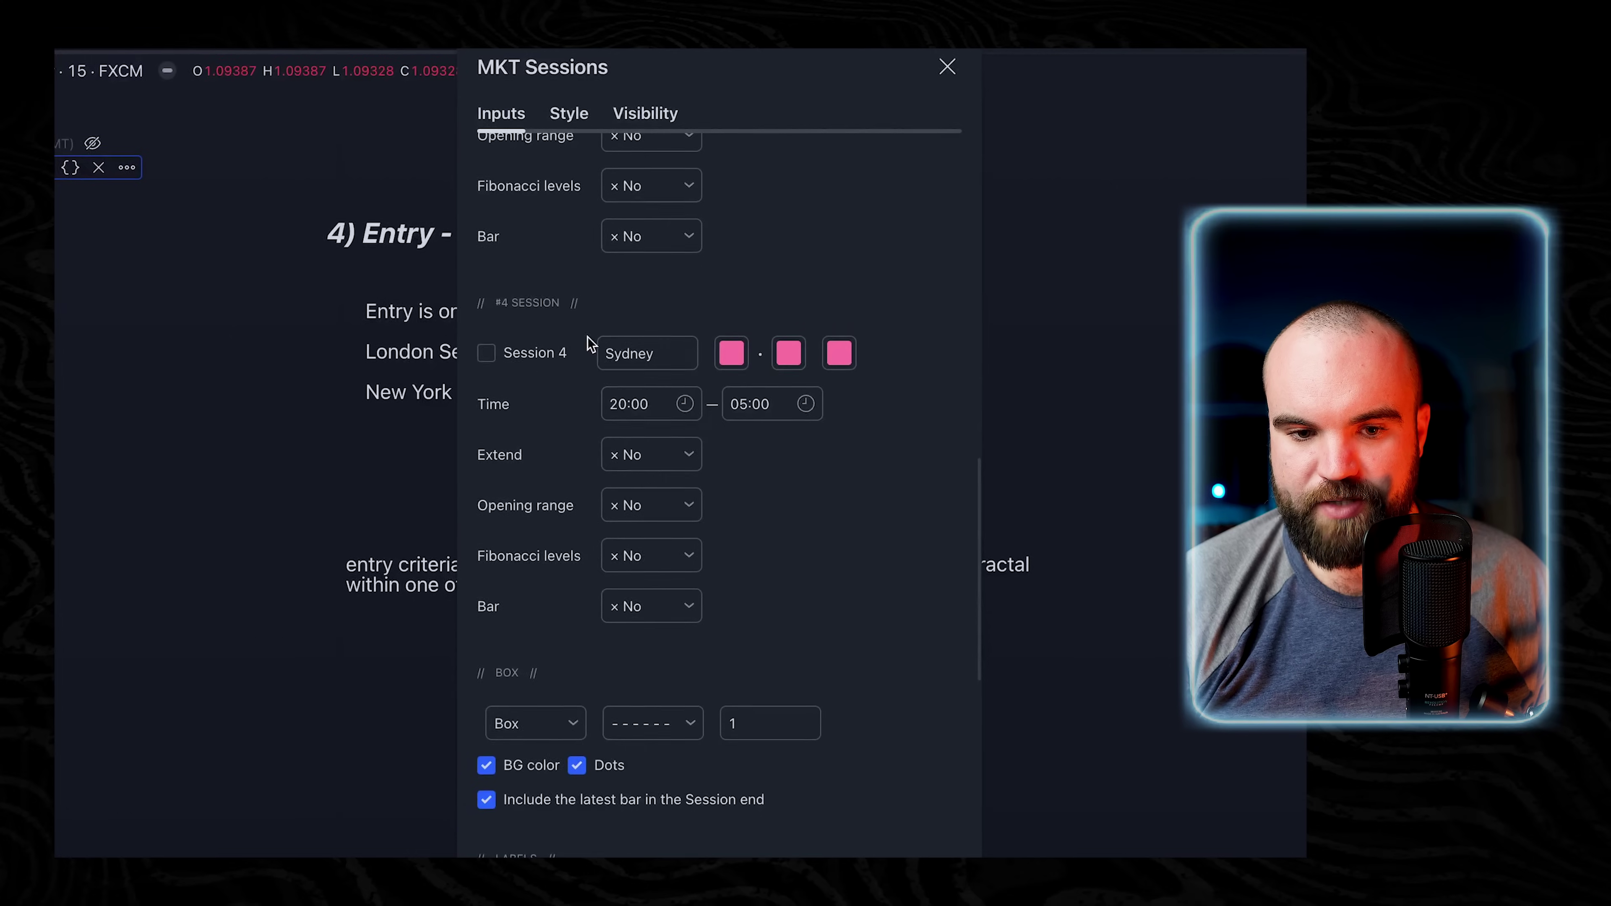
{"action": "scroll", "coordinate": [571, 381], "scroll_direction": "up", "scroll_amount": 5}
{"action": "scroll", "coordinate": [615, 421], "scroll_direction": "up", "scroll_amount": 5}
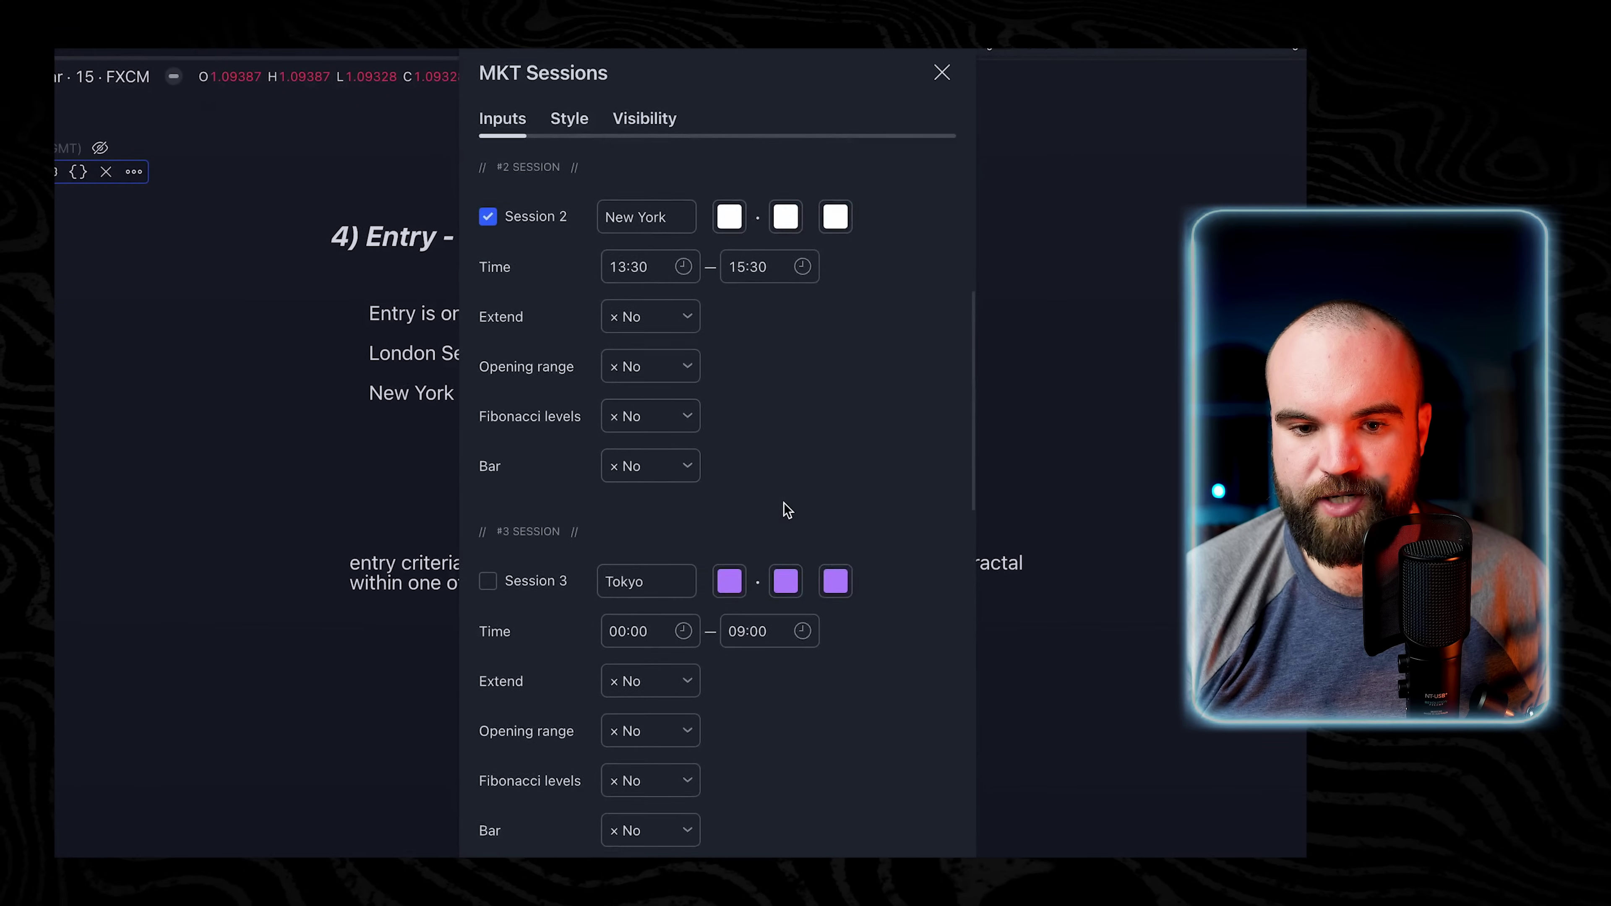
{"action": "scroll", "coordinate": [784, 507], "scroll_direction": "up", "scroll_amount": 5}
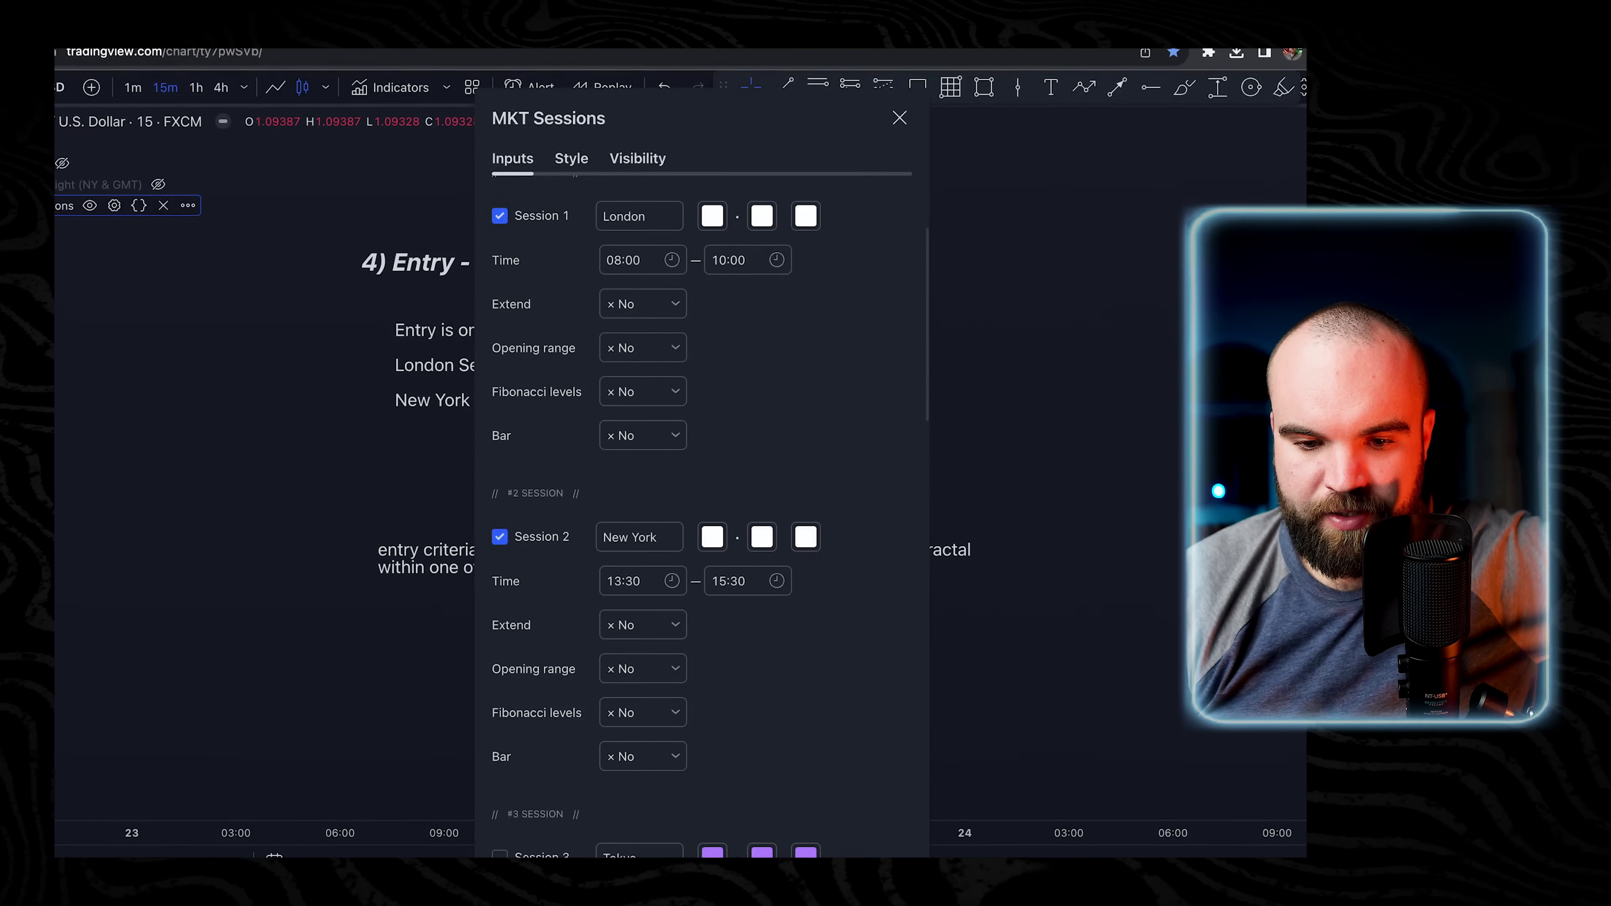
{"action": "left_click", "coordinate": [900, 118]}
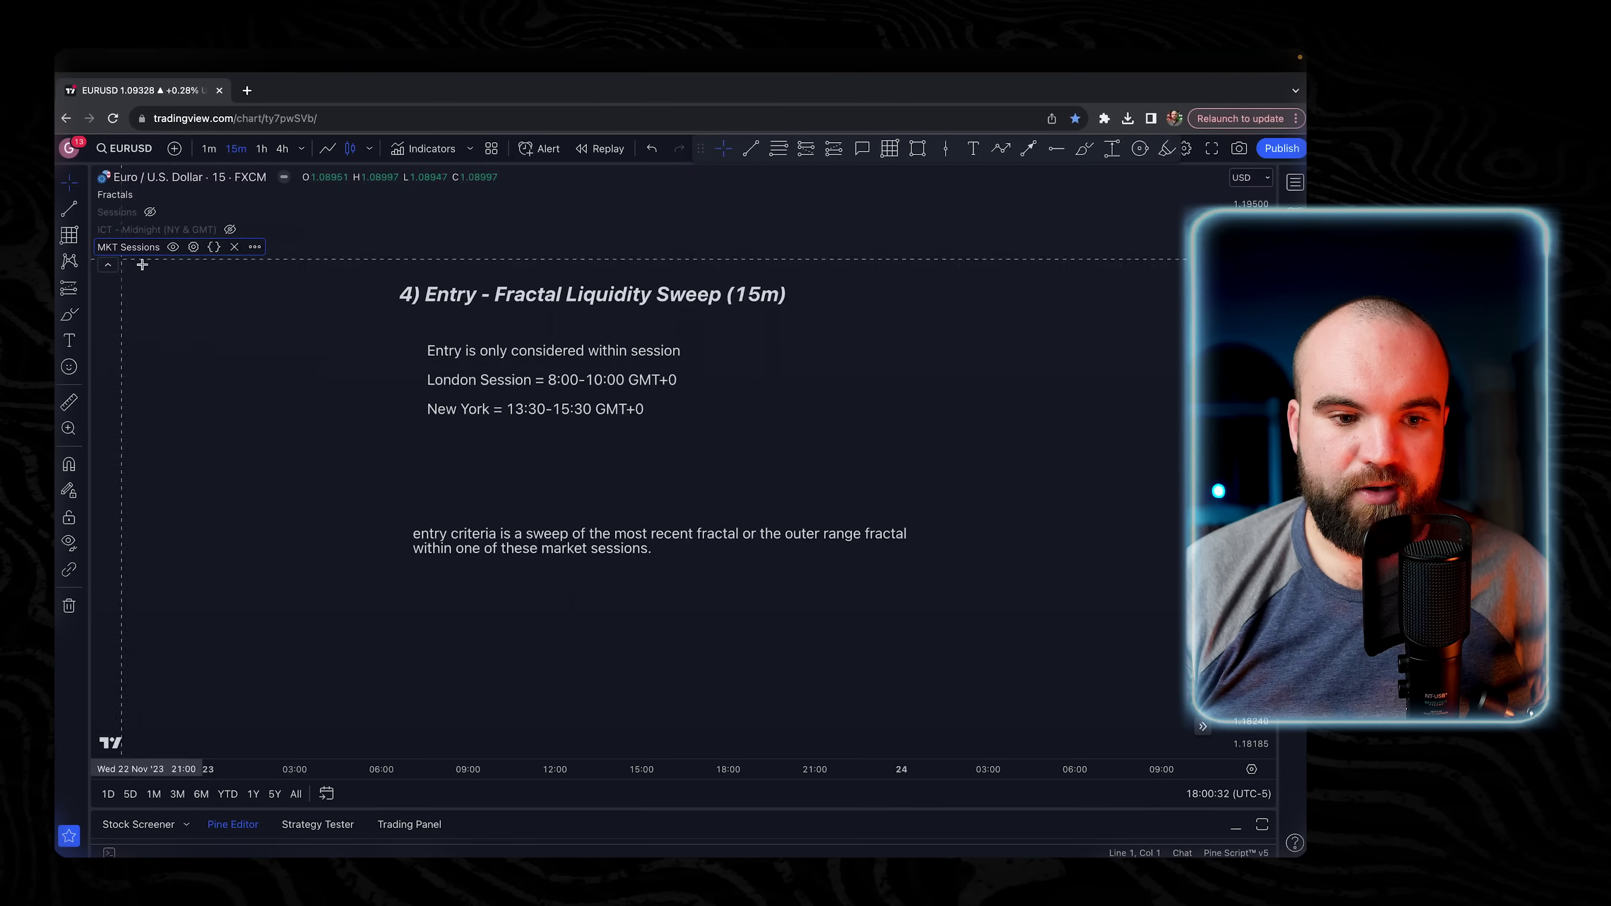
Go back along the EURUSD chart to the price action around the 21 November London and New York sessions.
{"action": "left_click_drag", "start_coordinate": [259, 565], "coordinate": [697, 202]}
{"action": "left_click_drag", "start_coordinate": [626, 602], "coordinate": [854, 134]}
{"action": "left_click_drag", "start_coordinate": [842, 641], "coordinate": [924, 156]}
{"action": "left_click_drag", "start_coordinate": [951, 507], "coordinate": [1022, 82]}
{"action": "left_click", "coordinate": [817, 538]}
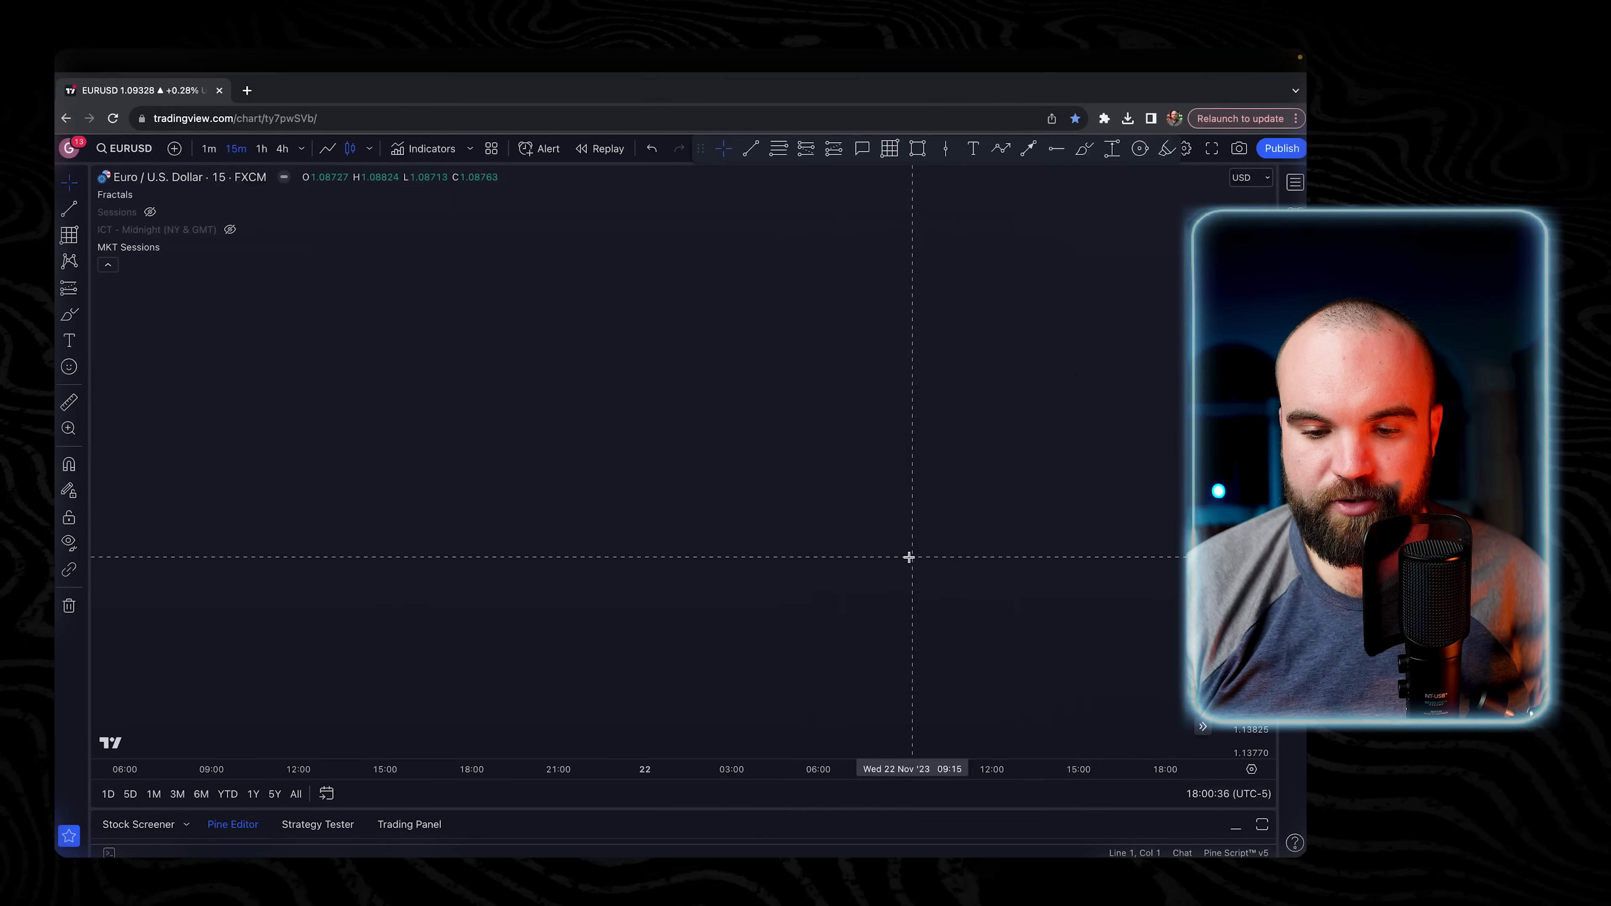
{"action": "scroll", "coordinate": [910, 558], "scroll_direction": "left", "scroll_amount": 15}
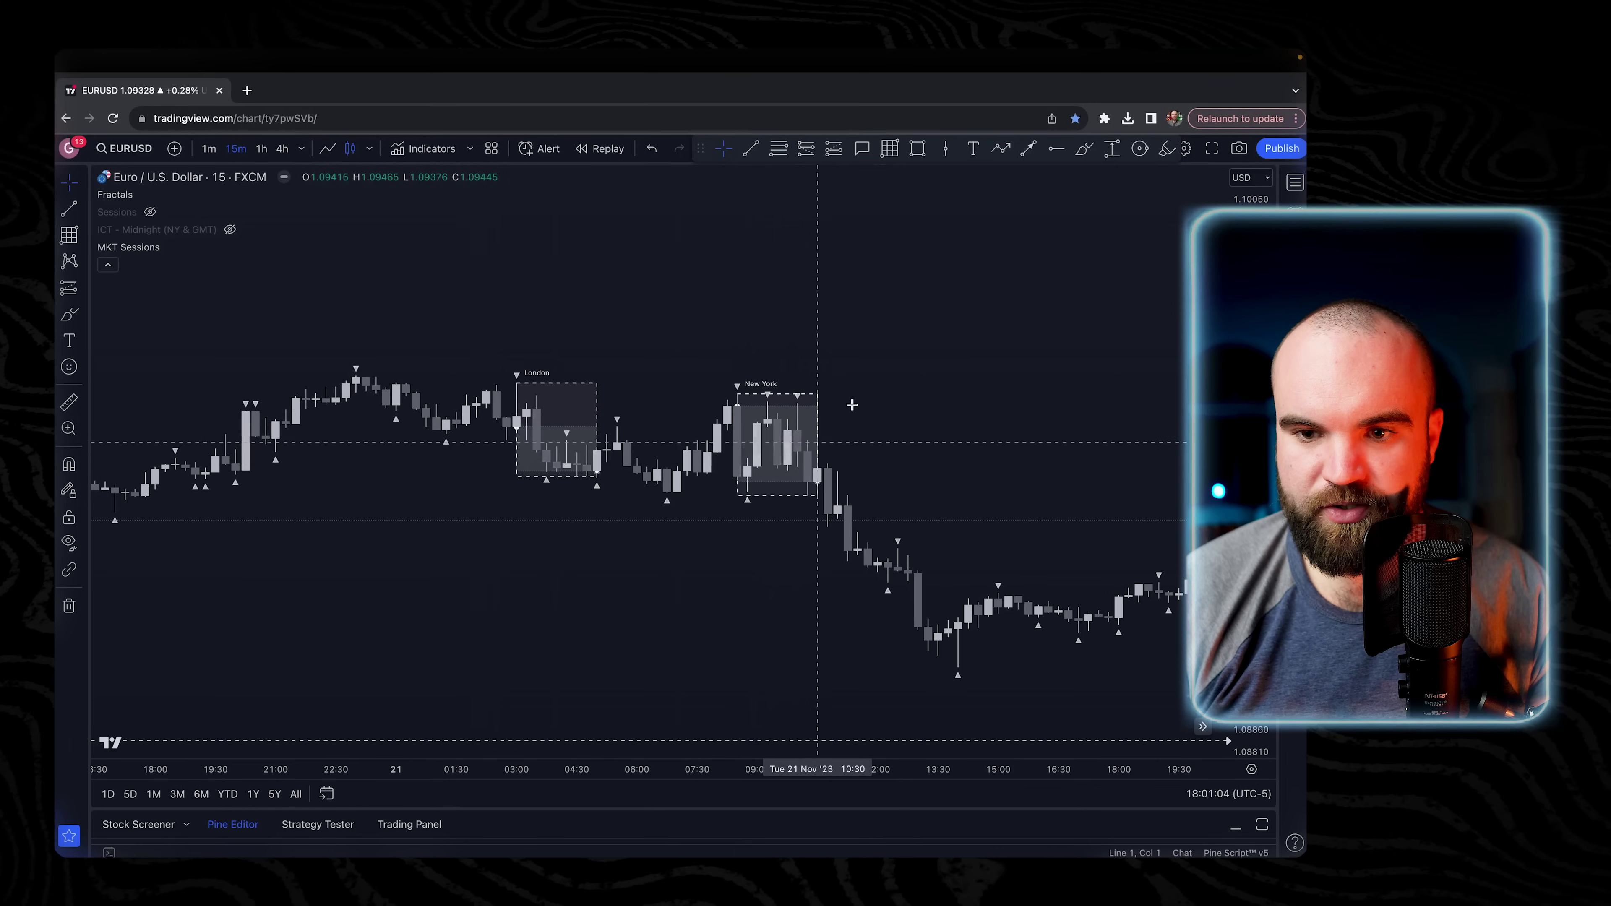
Circle the London and New York session boxes freehand with the Brush, and undo both strokes.
{"action": "left_click", "coordinate": [1084, 149]}
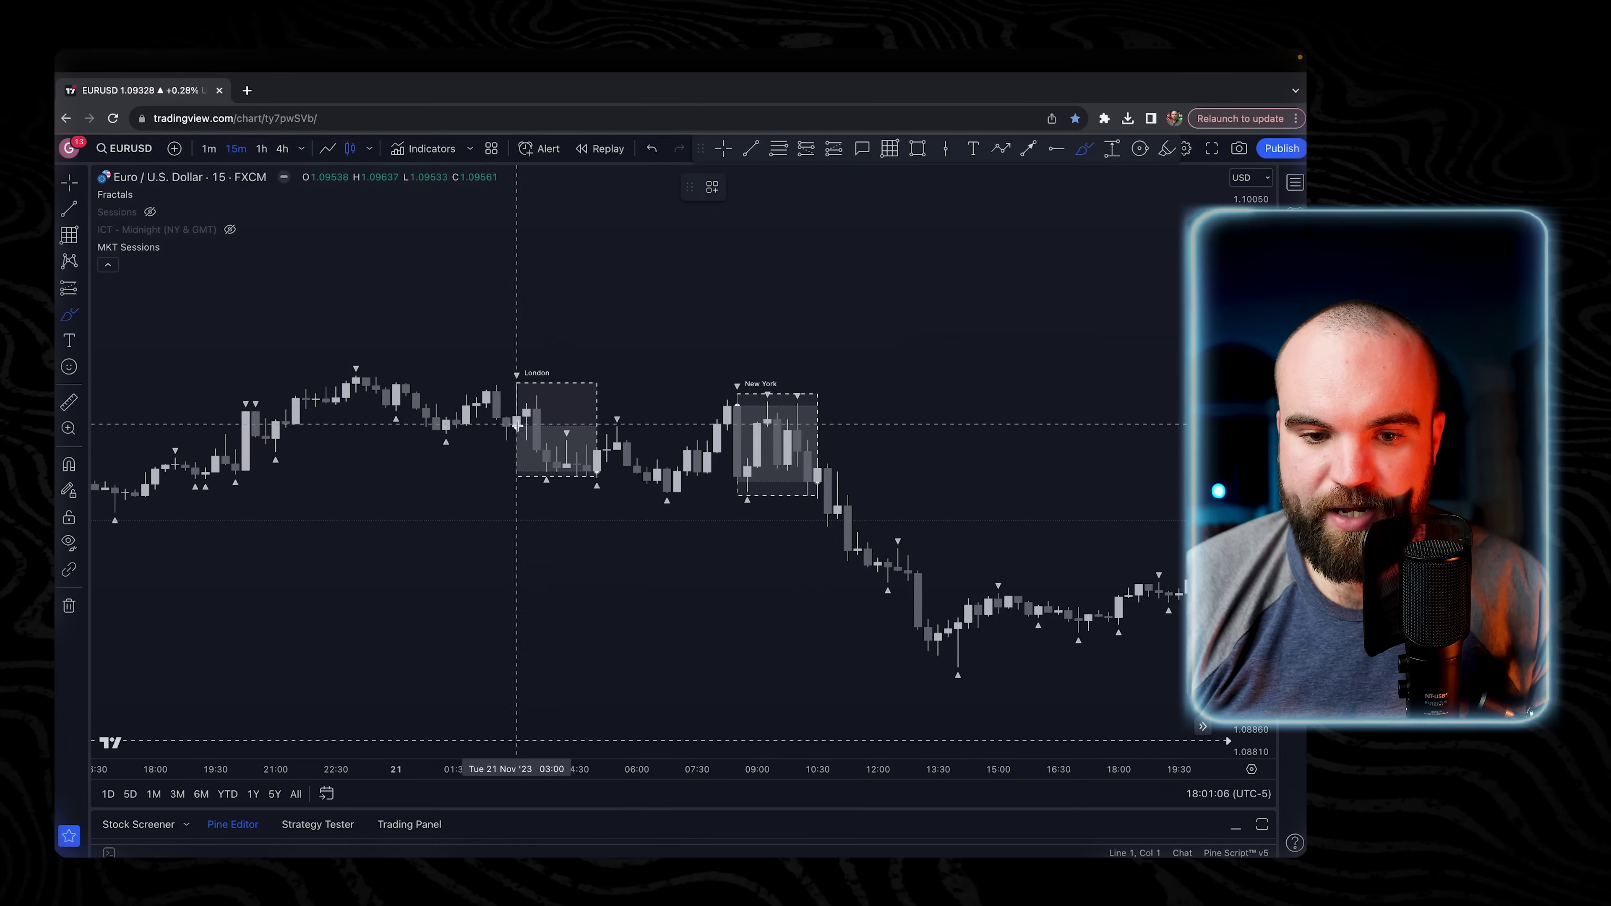
{"action": "mouse_move", "coordinate": [636, 396]}
{"action": "left_mouse_down"}
{"action": "mouse_move", "coordinate": [520, 373]}
{"action": "mouse_move", "coordinate": [657, 317]}
{"action": "mouse_move", "coordinate": [648, 287]}
{"action": "left_mouse_up"}
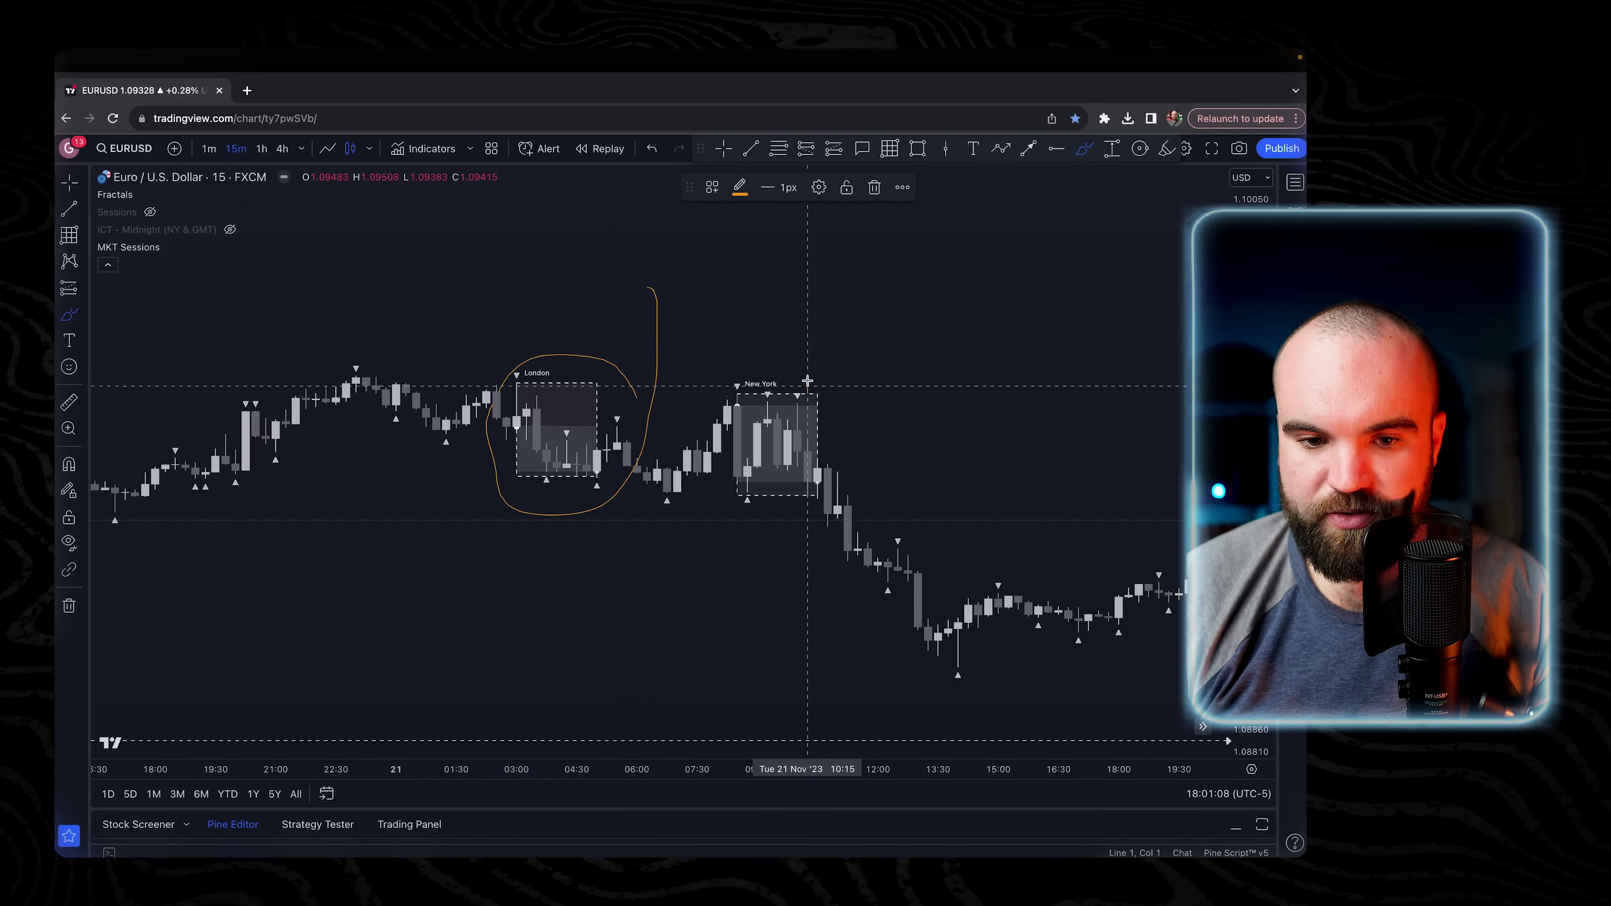
{"action": "left_click_drag", "start_coordinate": [808, 380], "coordinate": [806, 385]}
{"action": "key", "text": "super+z"}
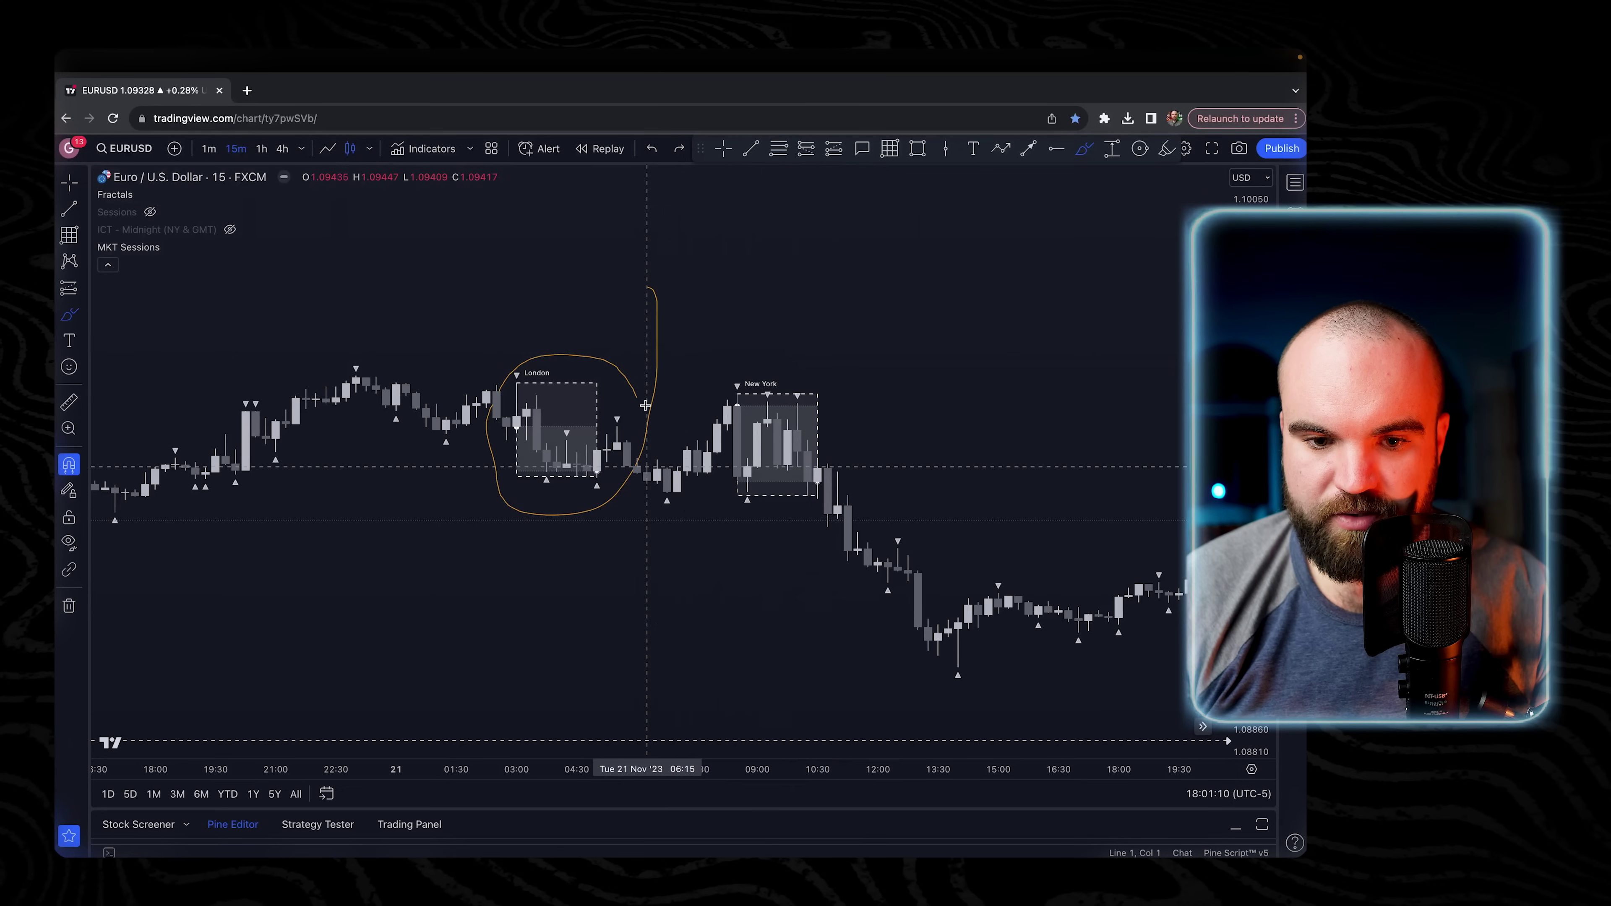
{"action": "key", "text": "super+z"}
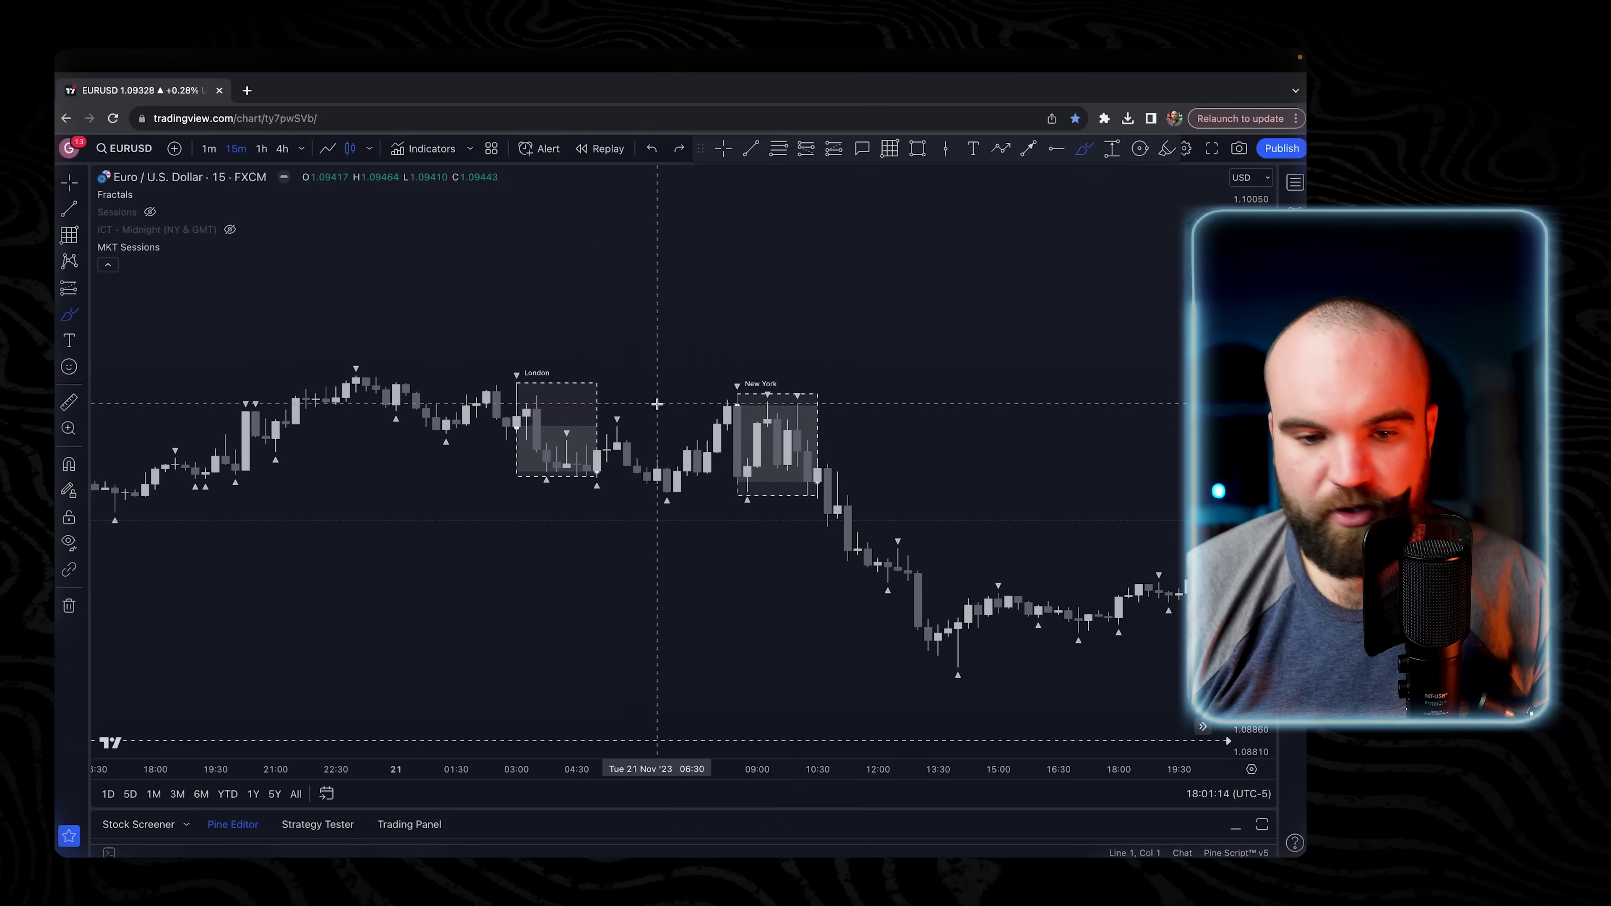
Mark the start and end of the London session box with Brush strokes, undo the marks and leave the Brush.
{"action": "left_click_drag", "start_coordinate": [522, 420], "coordinate": [597, 394]}
{"action": "key", "text": "super+z"}
{"action": "key", "text": "super+z"}
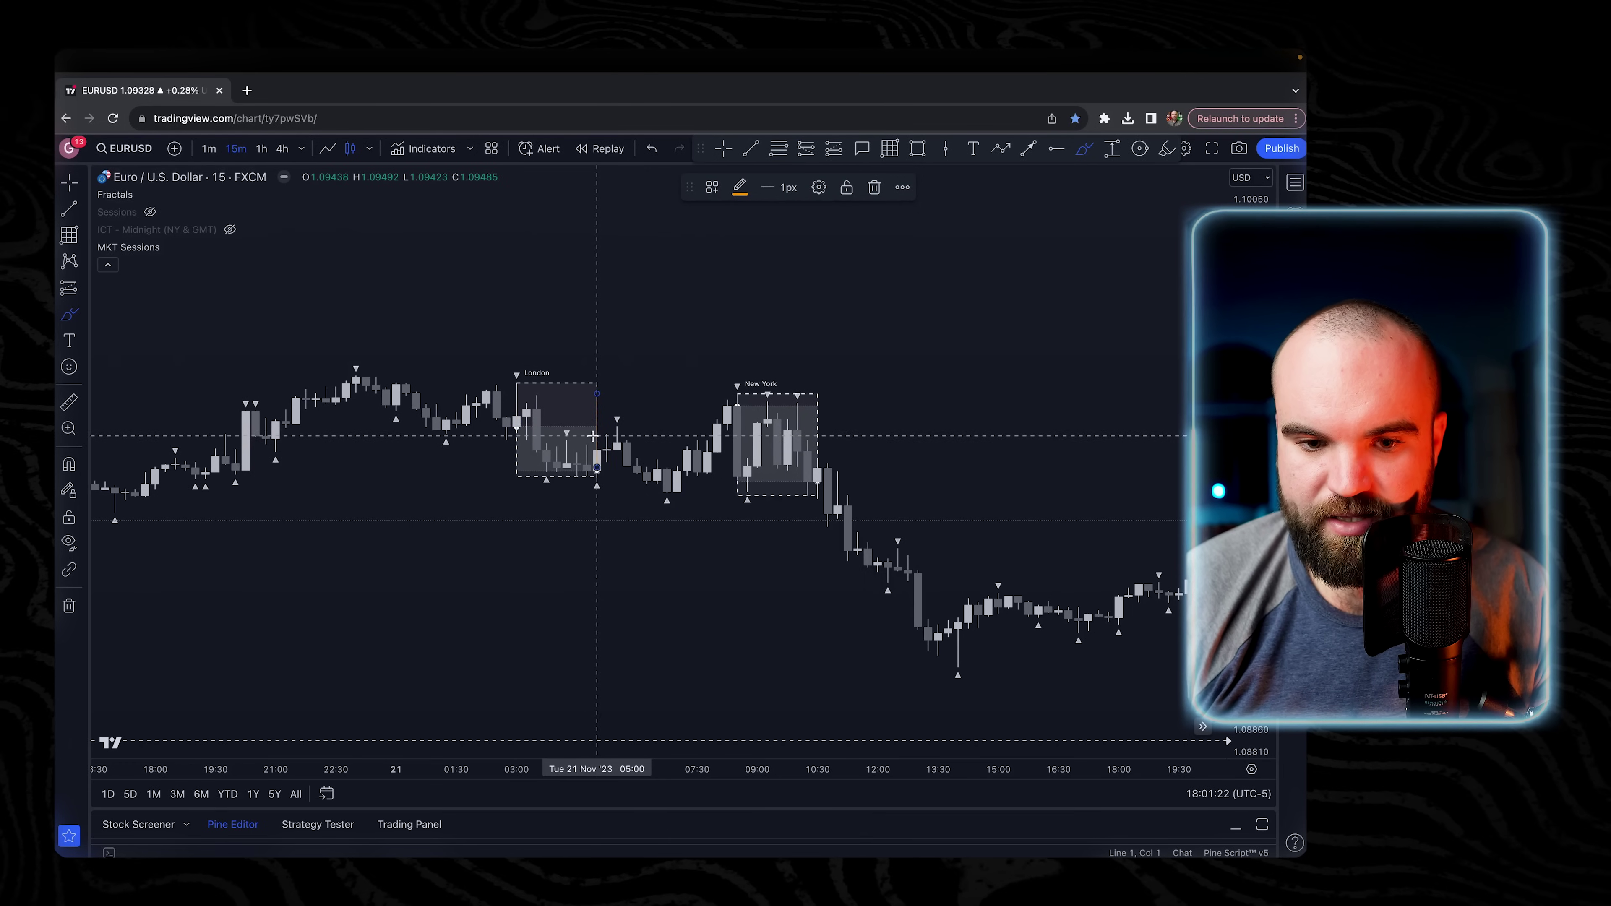
{"action": "key", "text": "ctrl+z"}
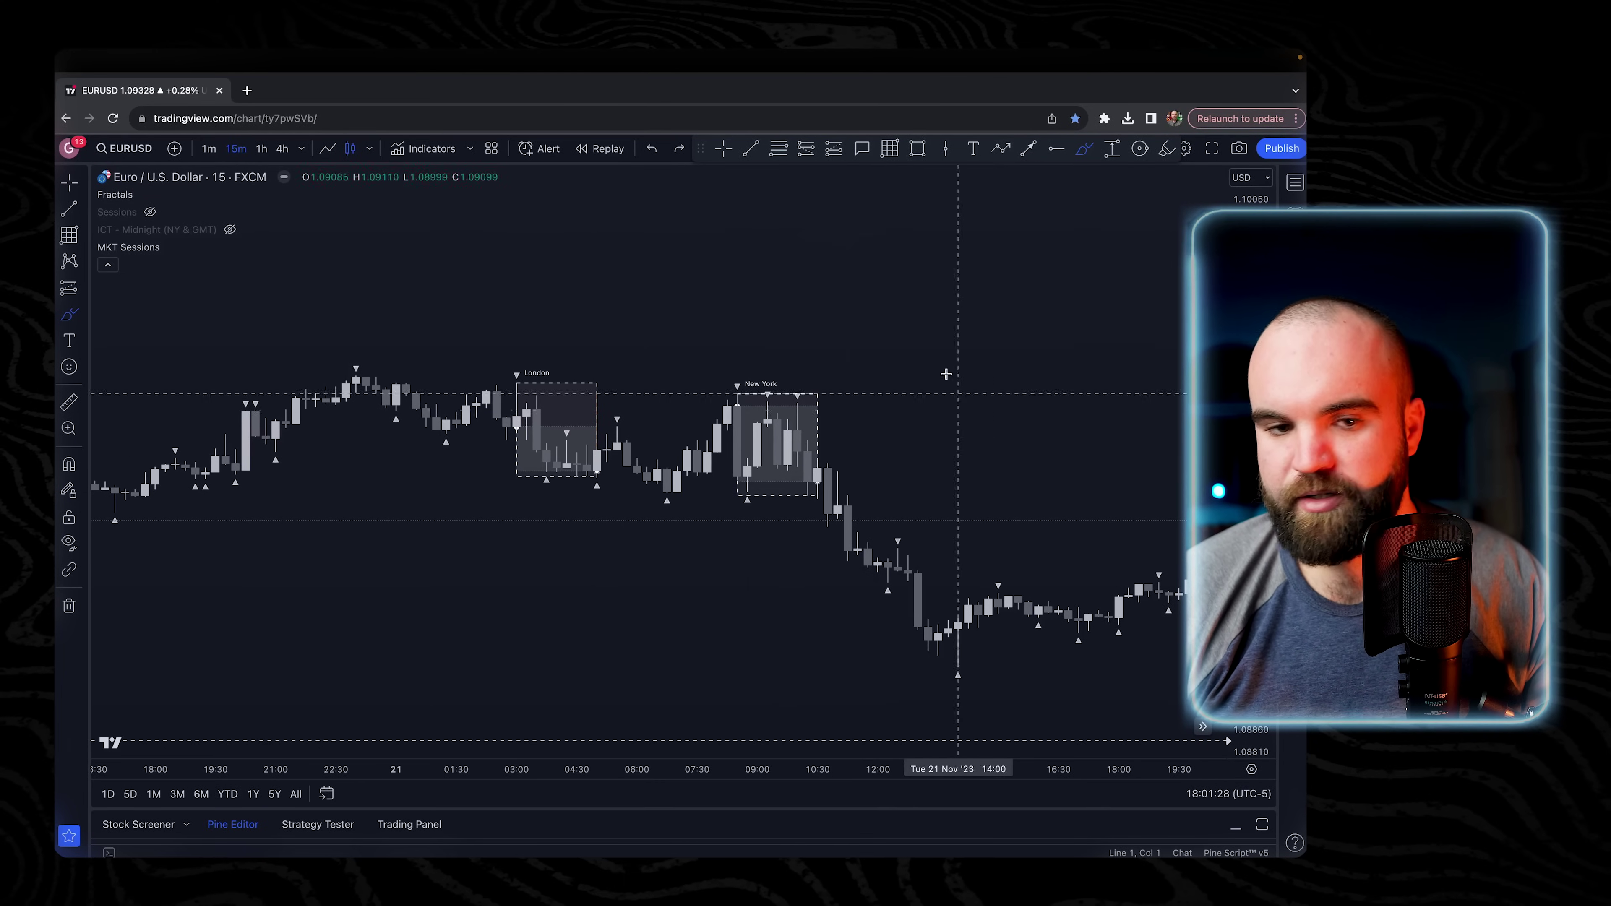
{"action": "key", "text": "Escape"}
Place a text note above the London session box reading "momentum bias".
{"action": "left_click_drag", "start_coordinate": [709, 356], "coordinate": [826, 304]}
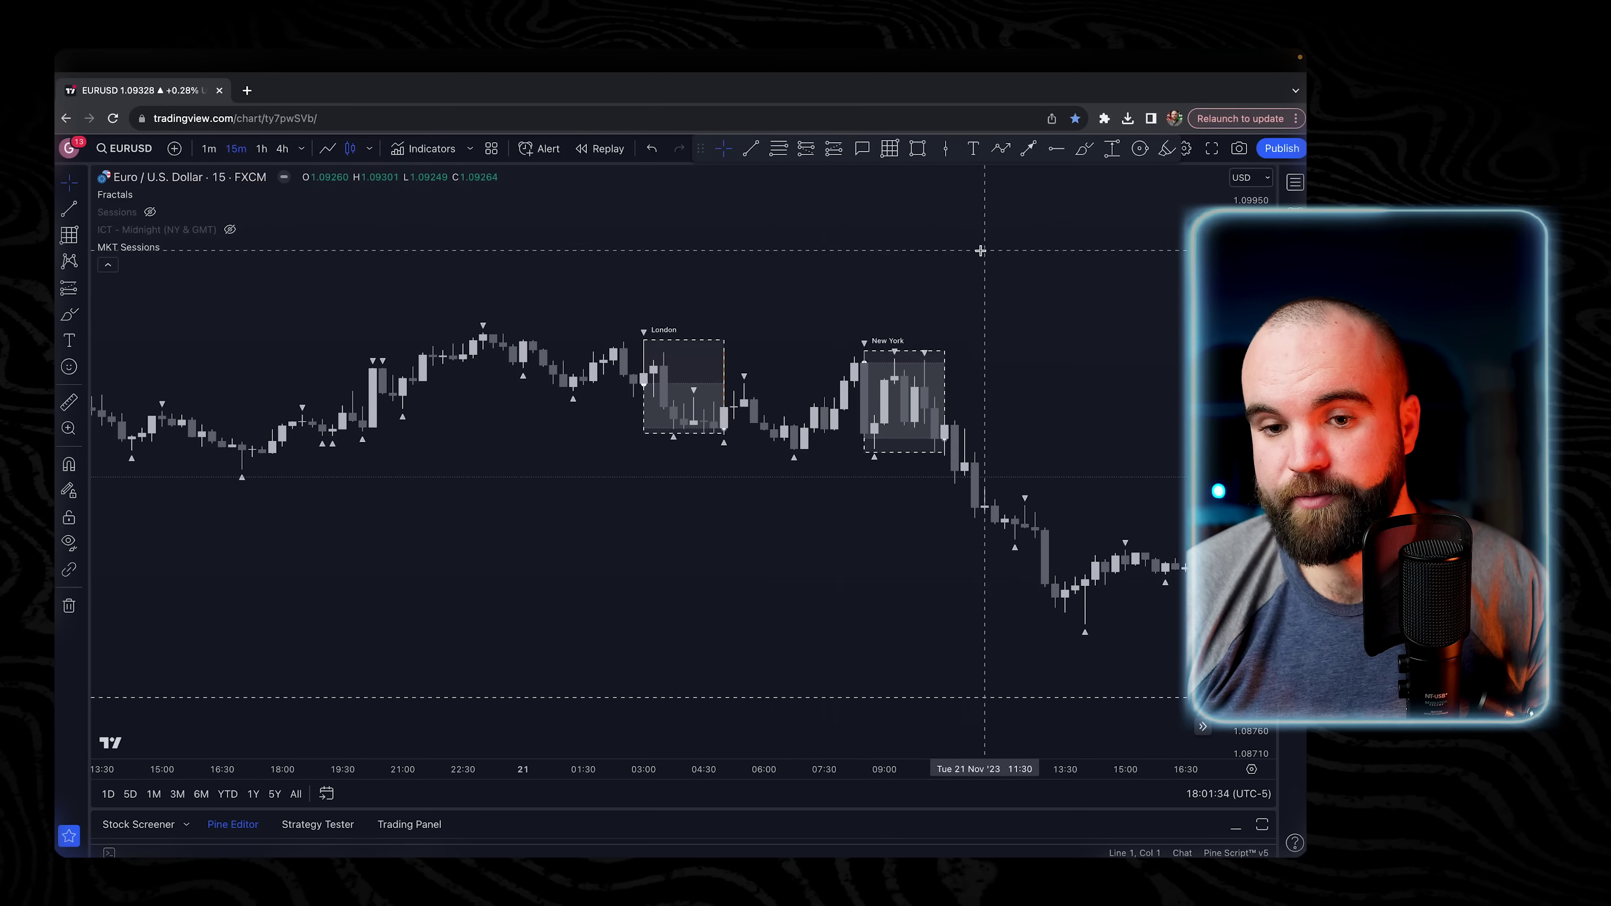
{"action": "left_click_drag", "start_coordinate": [977, 248], "coordinate": [913, 360]}
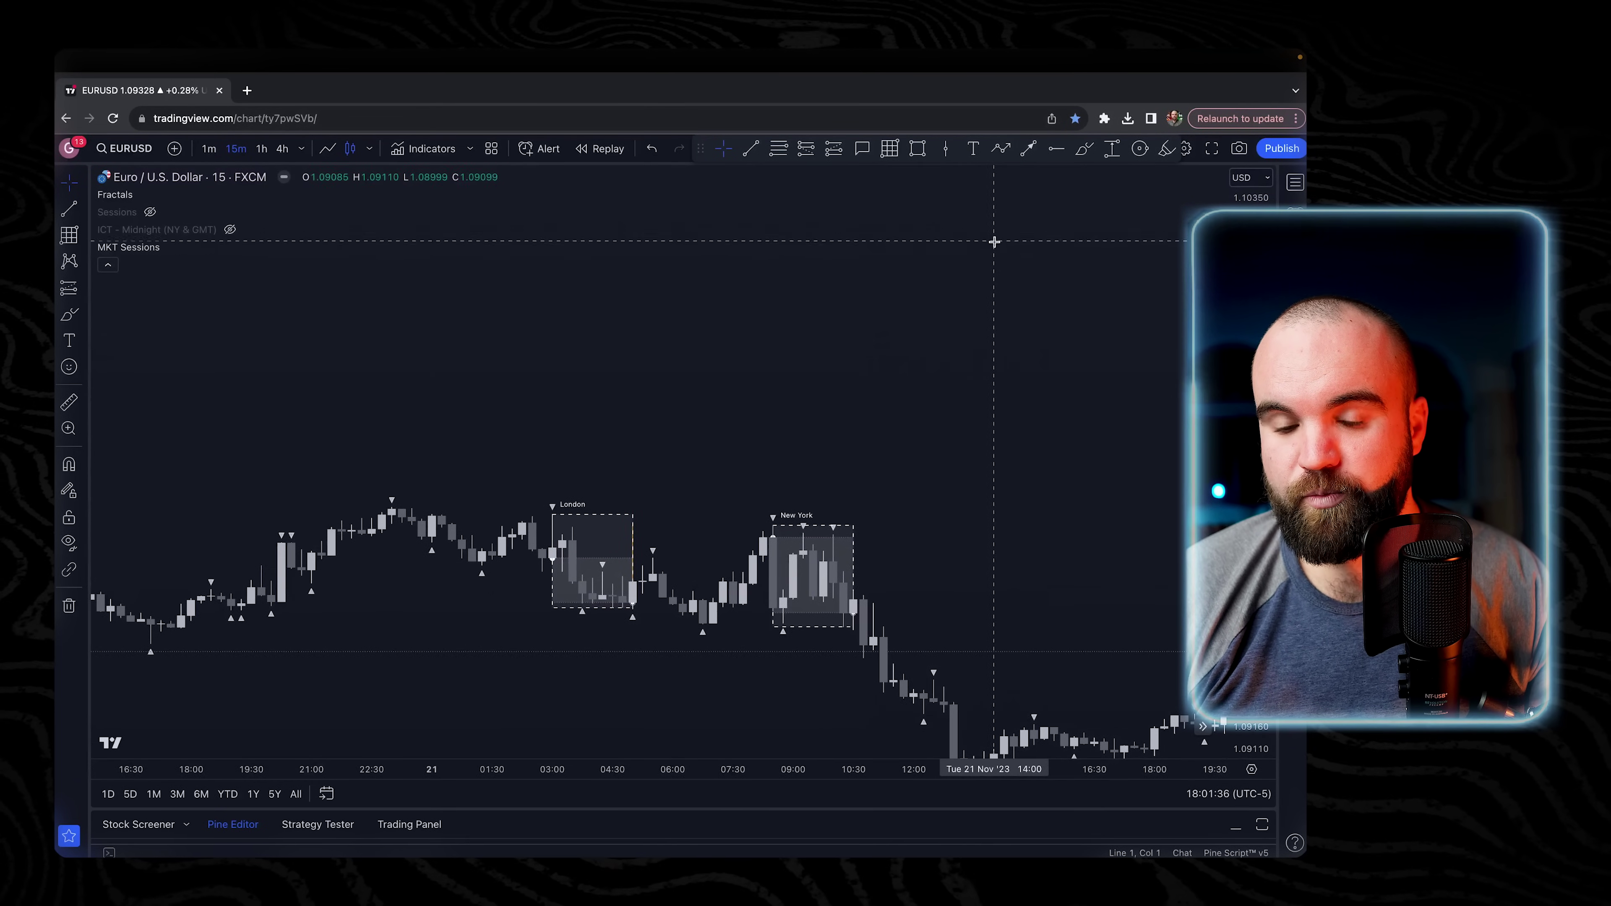
{"action": "scroll", "coordinate": [994, 244], "scroll_direction": "down", "scroll_amount": 4}
{"action": "left_click_drag", "start_coordinate": [1072, 315], "coordinate": [1167, 236]}
{"action": "scroll", "coordinate": [996, 273], "scroll_direction": "up", "scroll_amount": 4}
{"action": "left_click_drag", "start_coordinate": [1071, 349], "coordinate": [831, 352]}
{"action": "left_click", "coordinate": [972, 149]}
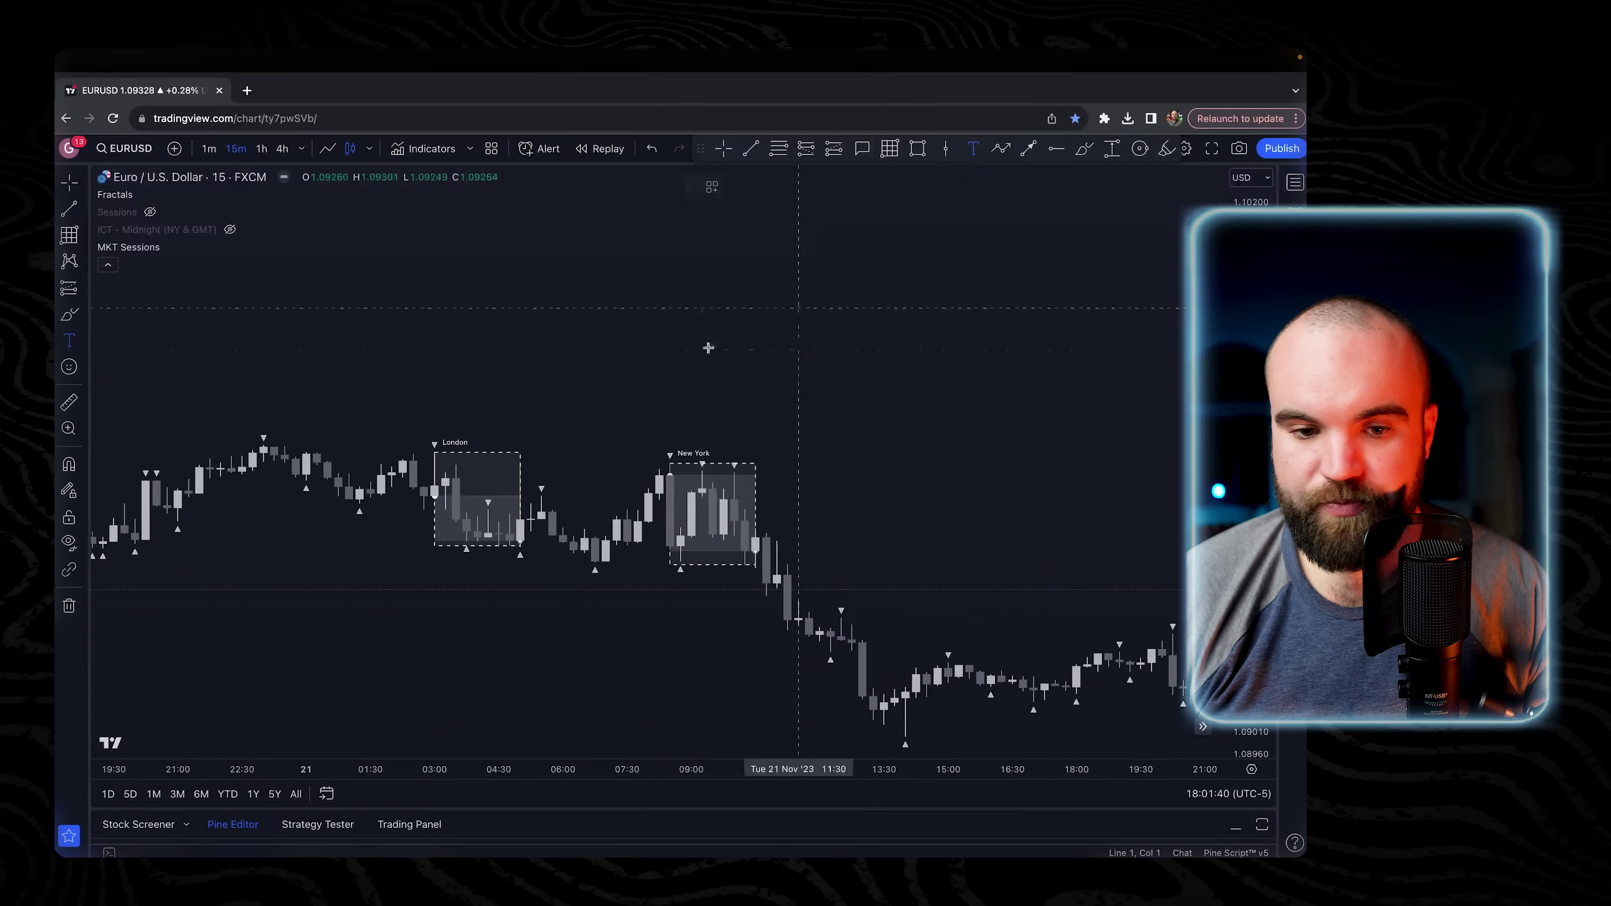
{"action": "left_click", "coordinate": [504, 358]}
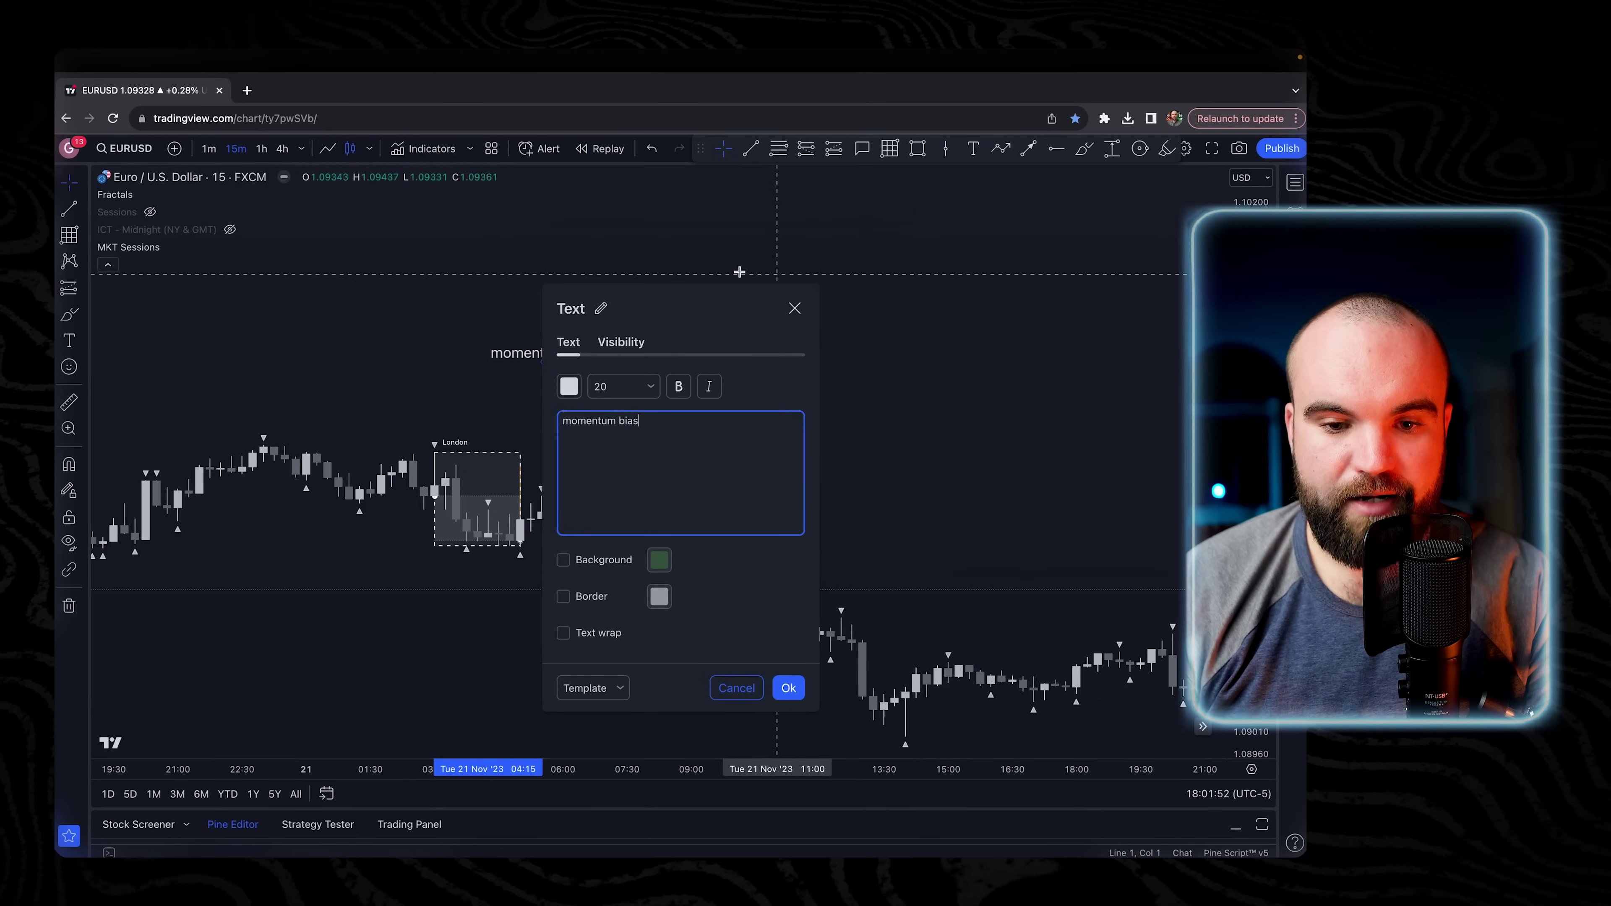
{"action": "left_click_drag", "start_coordinate": [646, 306], "coordinate": [645, 271]}
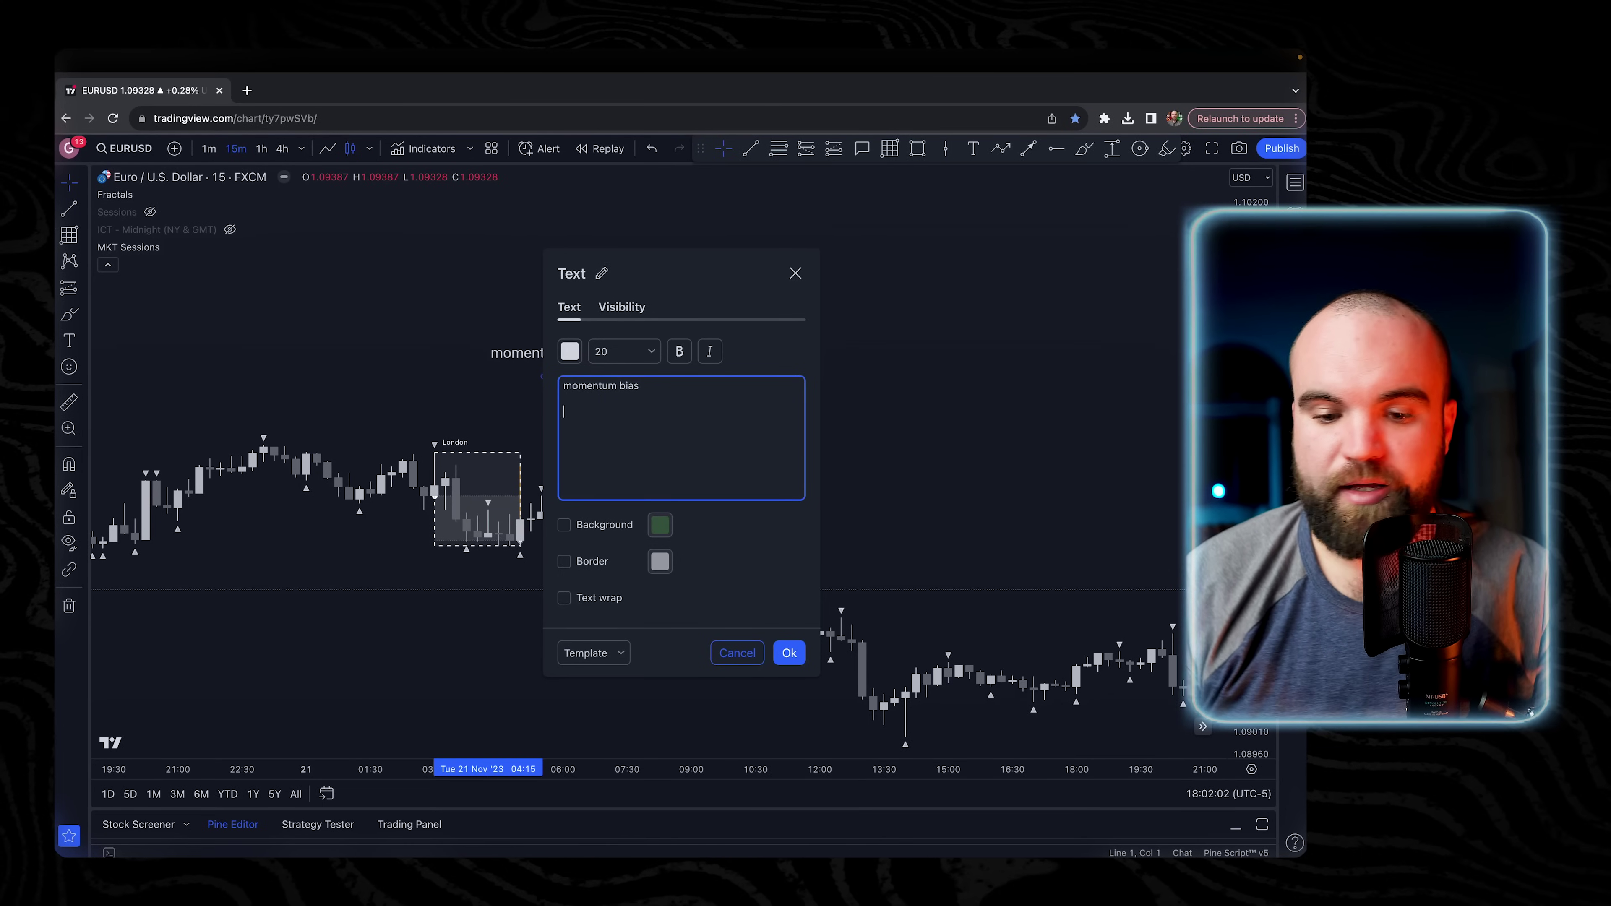
Number the first line of the note as 1 and add the line "2 higher time frame directional bias".
{"action": "type", "text": "higher time fram"}
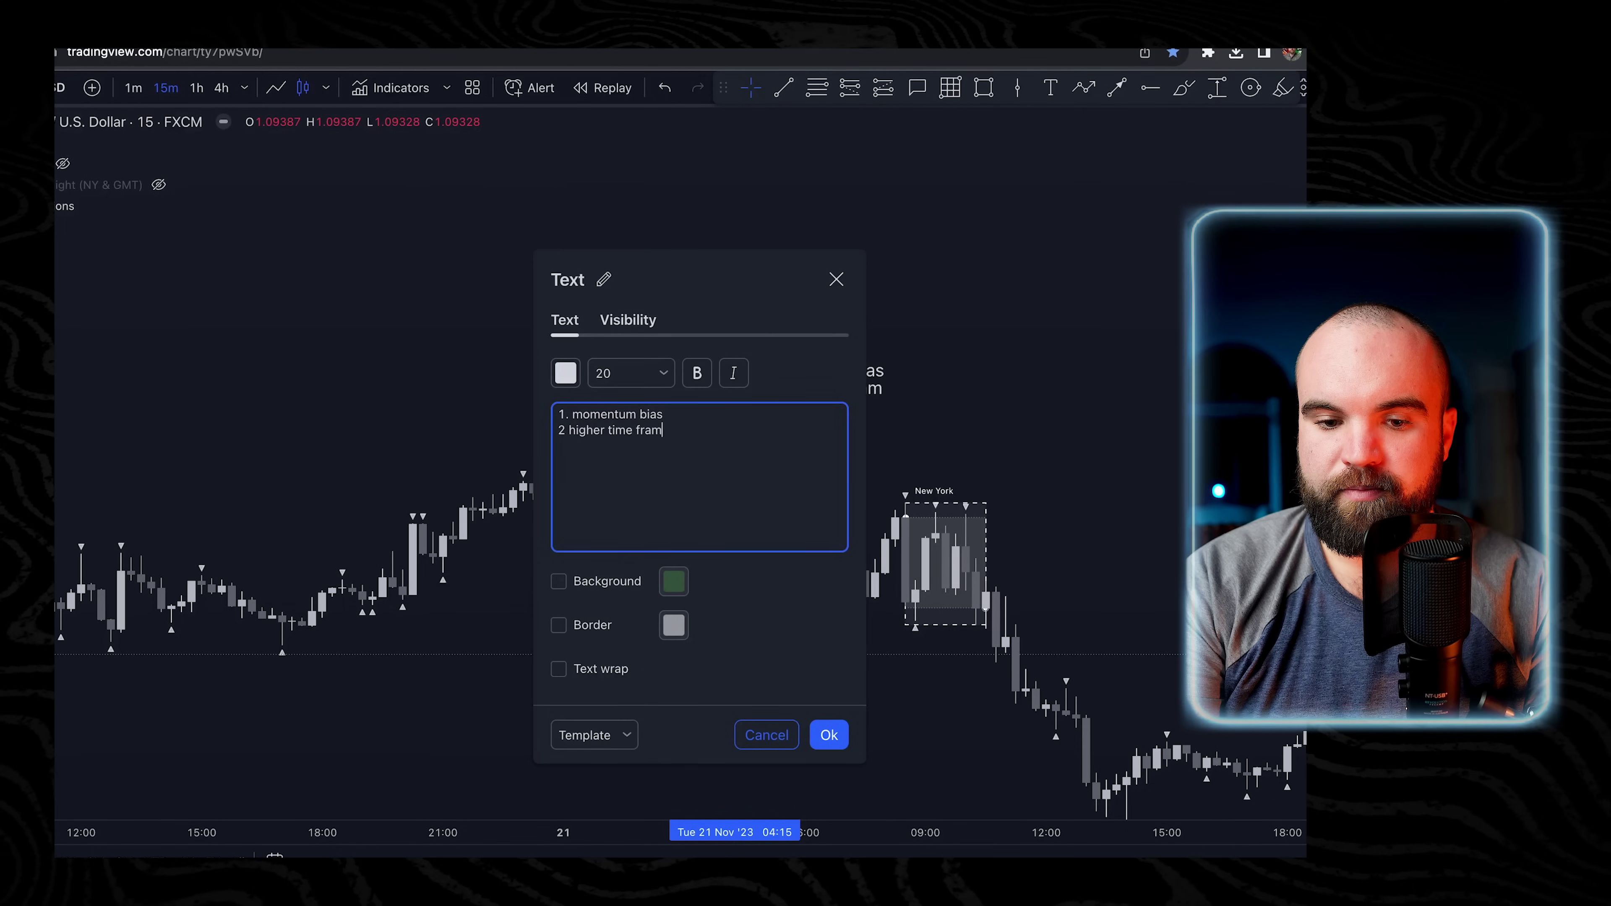
{"action": "type", "text": " bias"}
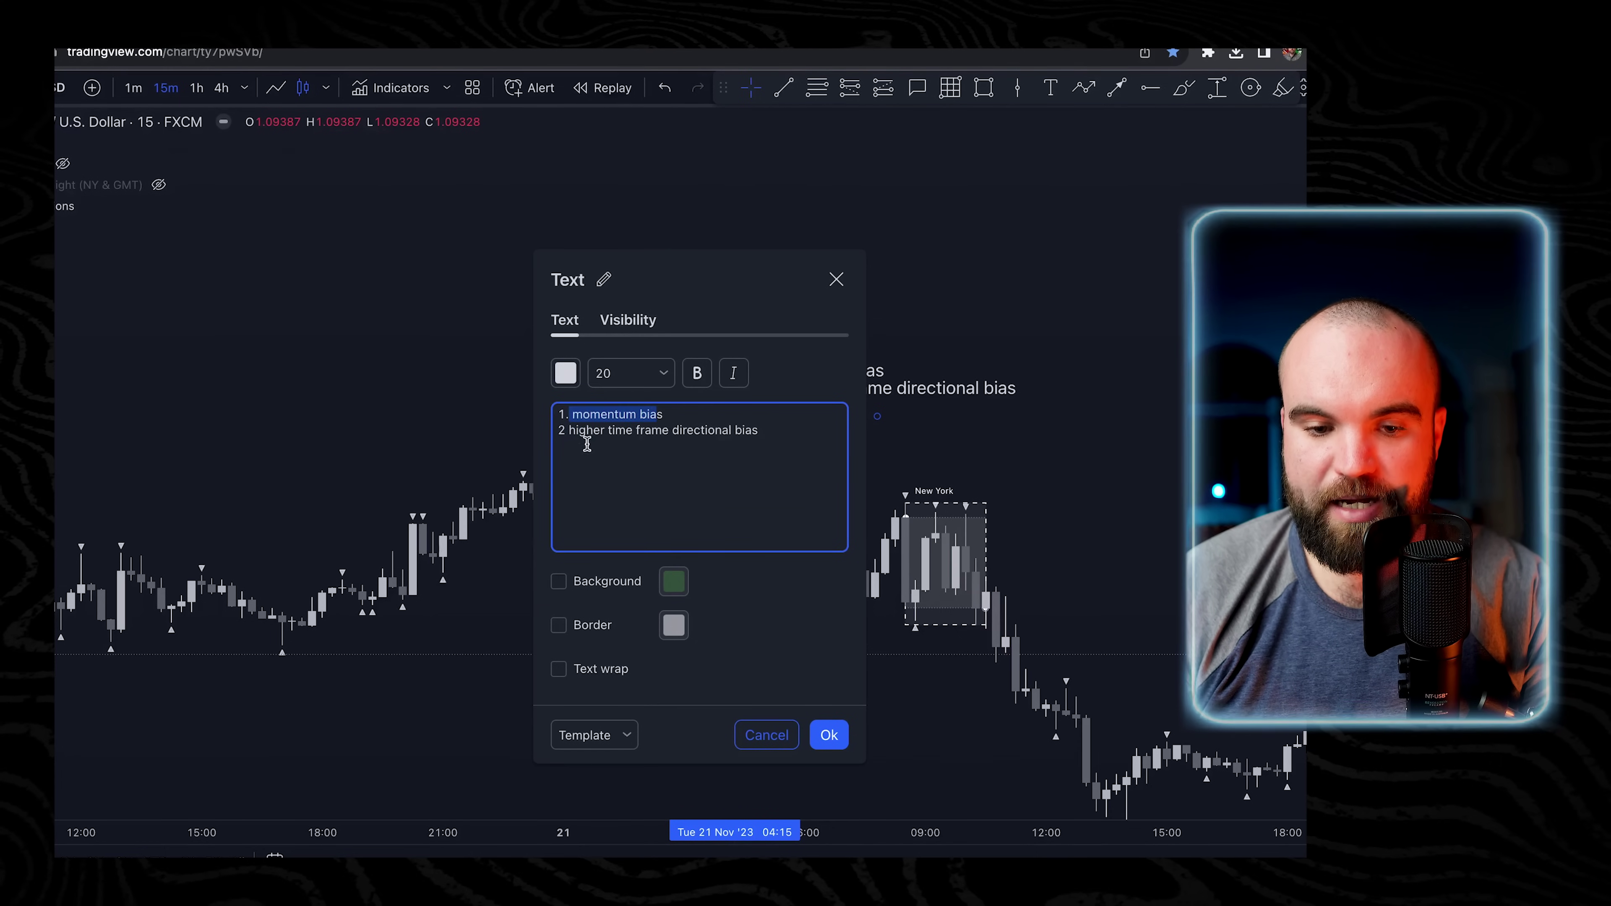
{"action": "left_click_drag", "start_coordinate": [558, 432], "coordinate": [827, 457]}
{"action": "left_click", "coordinate": [776, 435]}
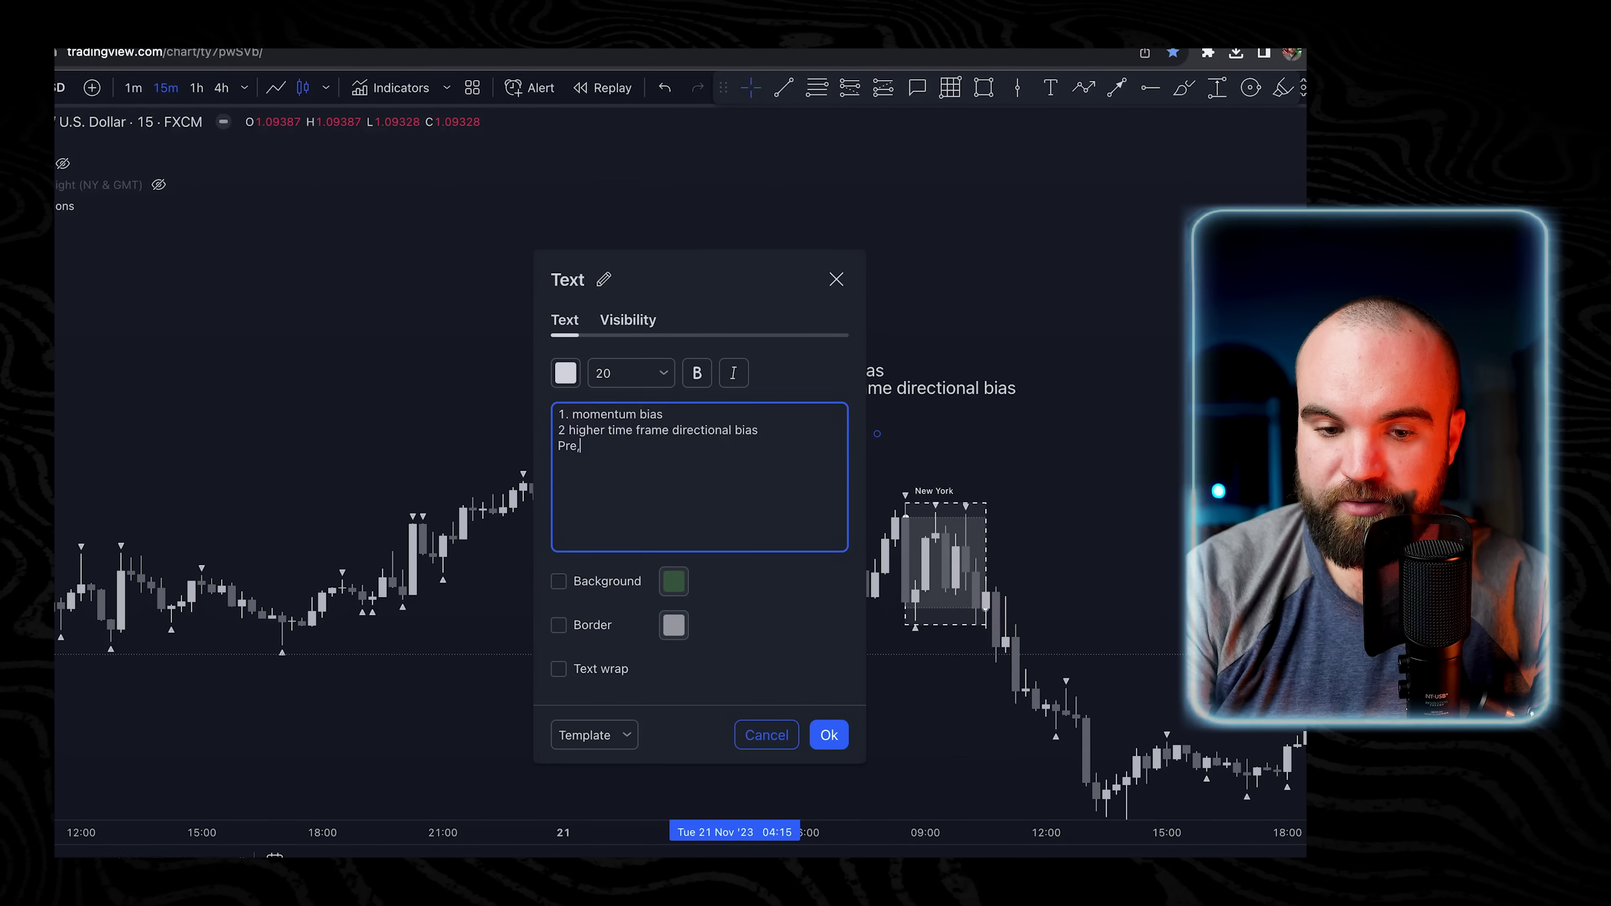
Add the line "3.Premium and discount" to the checklist note.
{"action": "type", "text": "Premium a"}
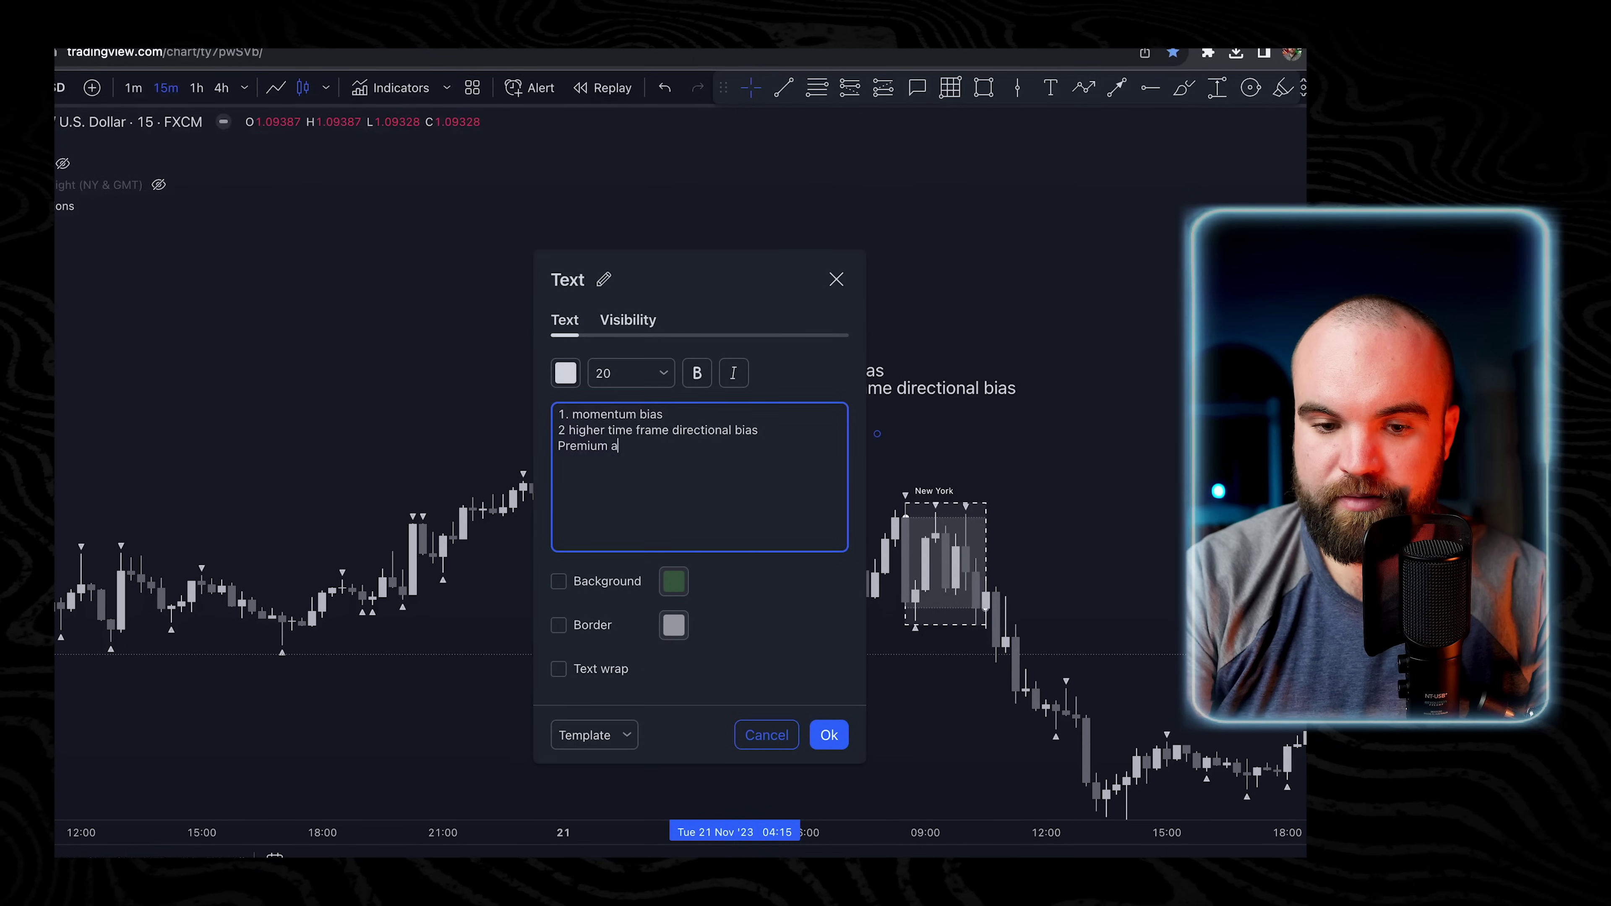
{"action": "type", "text": "nd discount"}
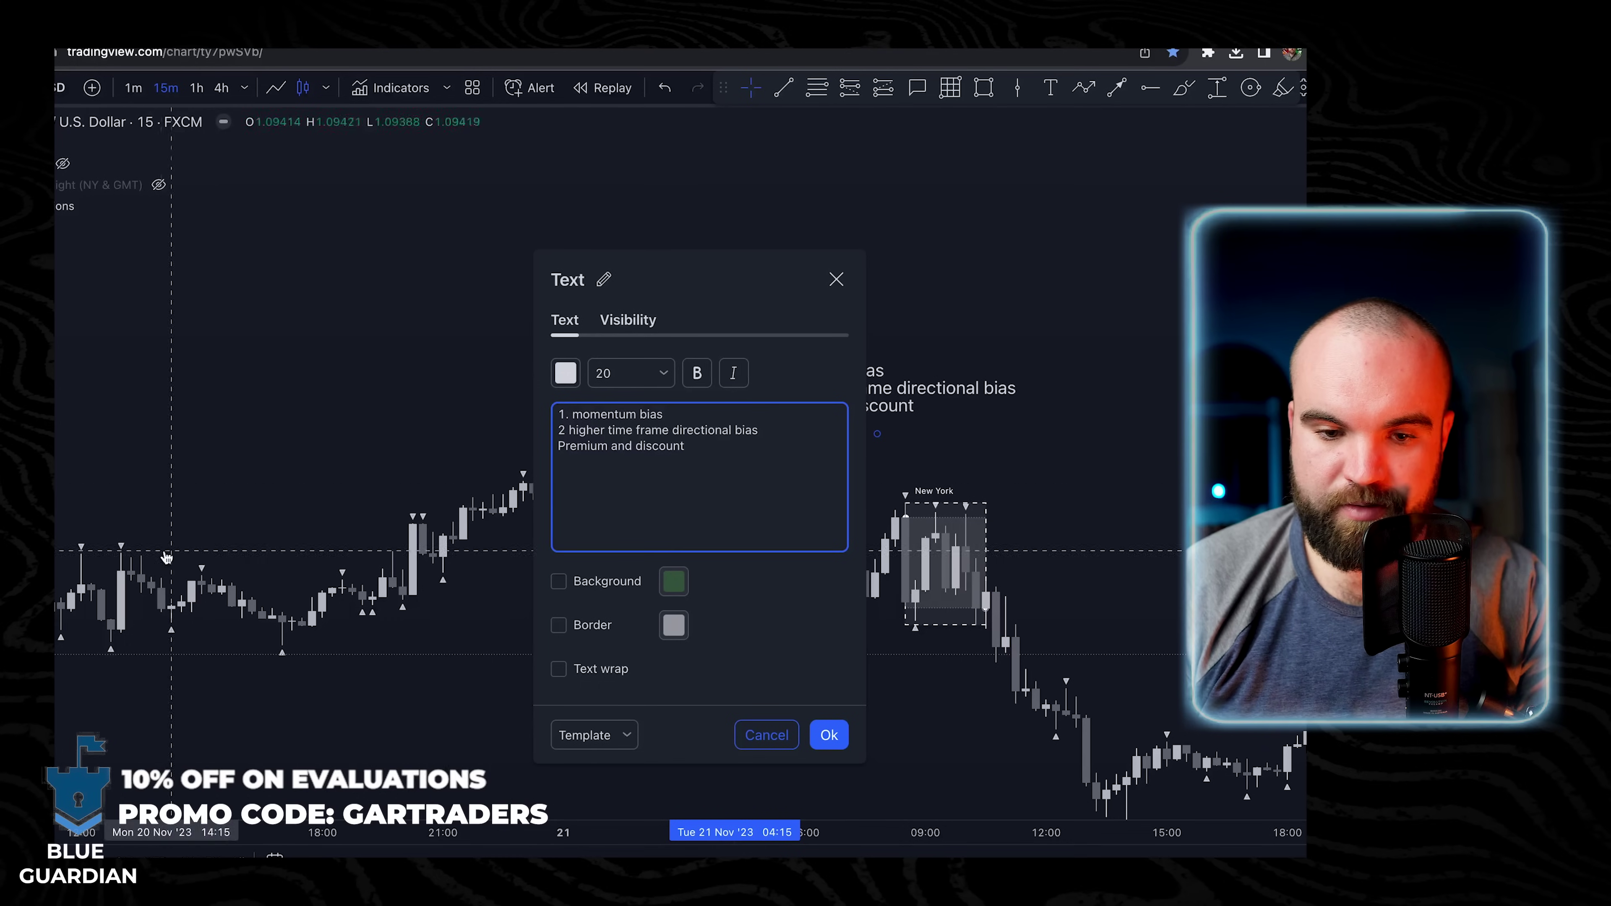
{"action": "left_click", "coordinate": [558, 446]}
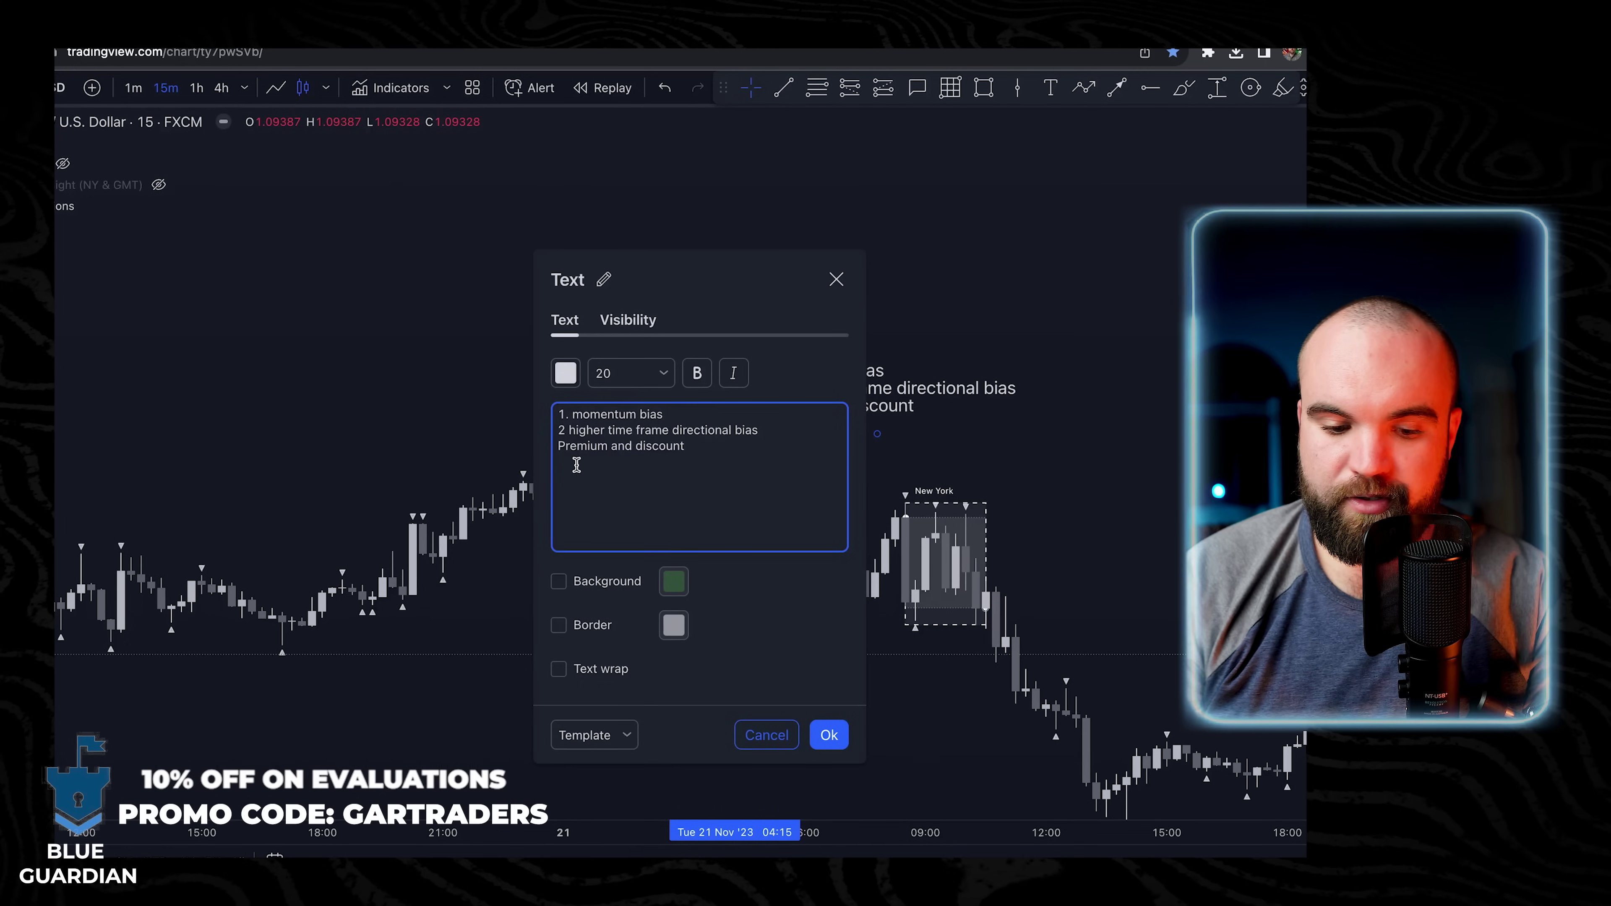
{"action": "type", "text": "3."}
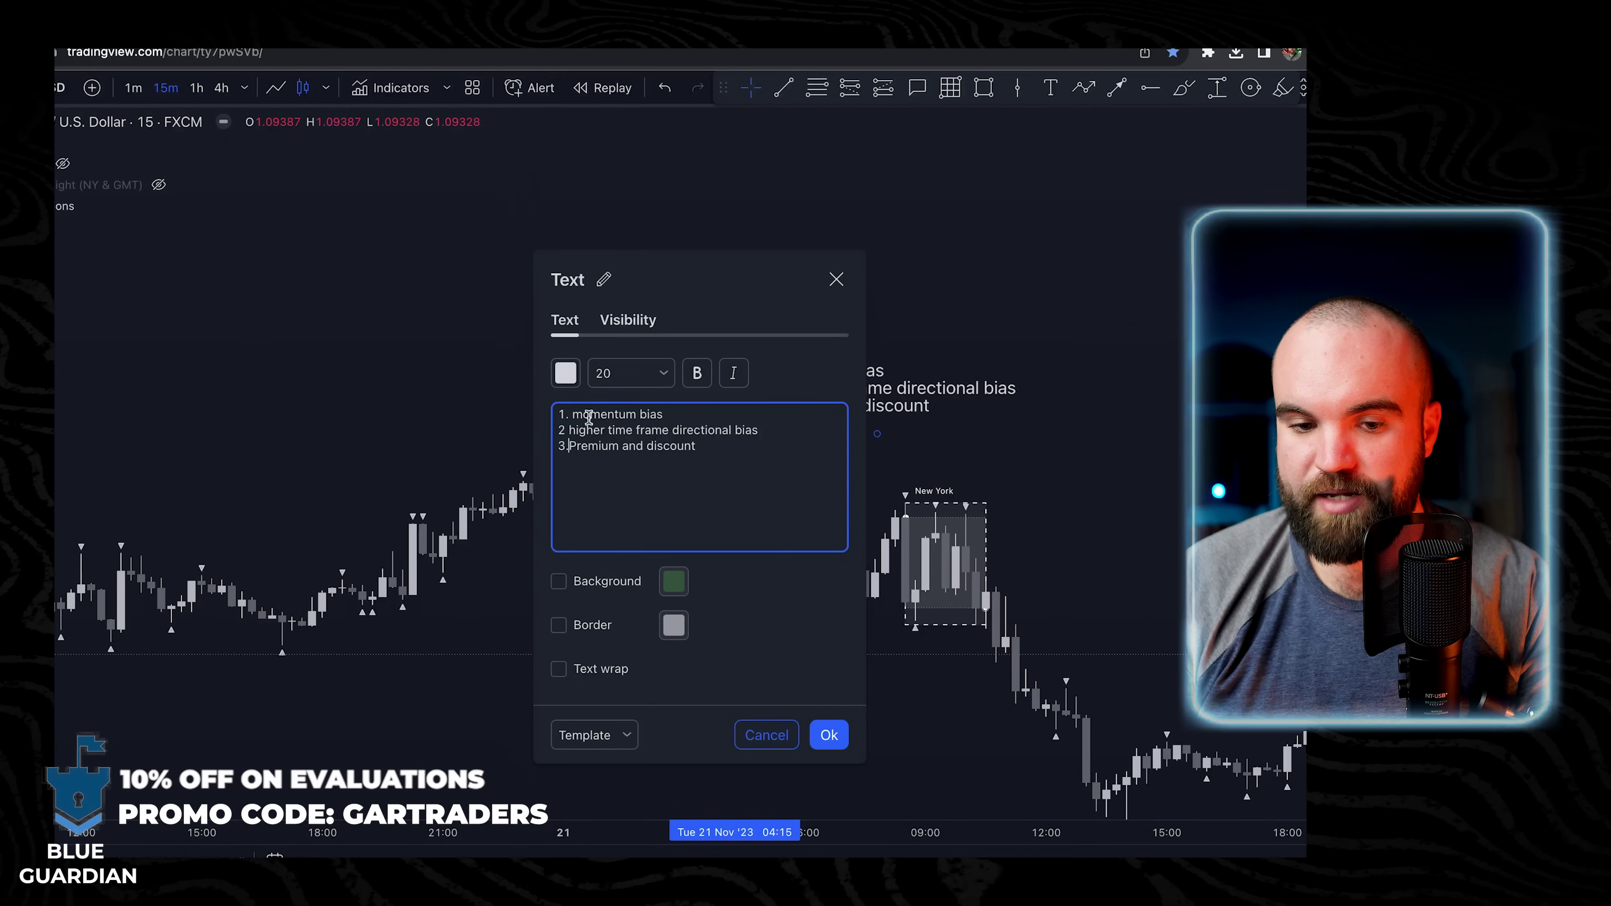
Add the line "4.Entry" to the checklist note and confirm its text.
{"action": "left_click", "coordinate": [737, 443]}
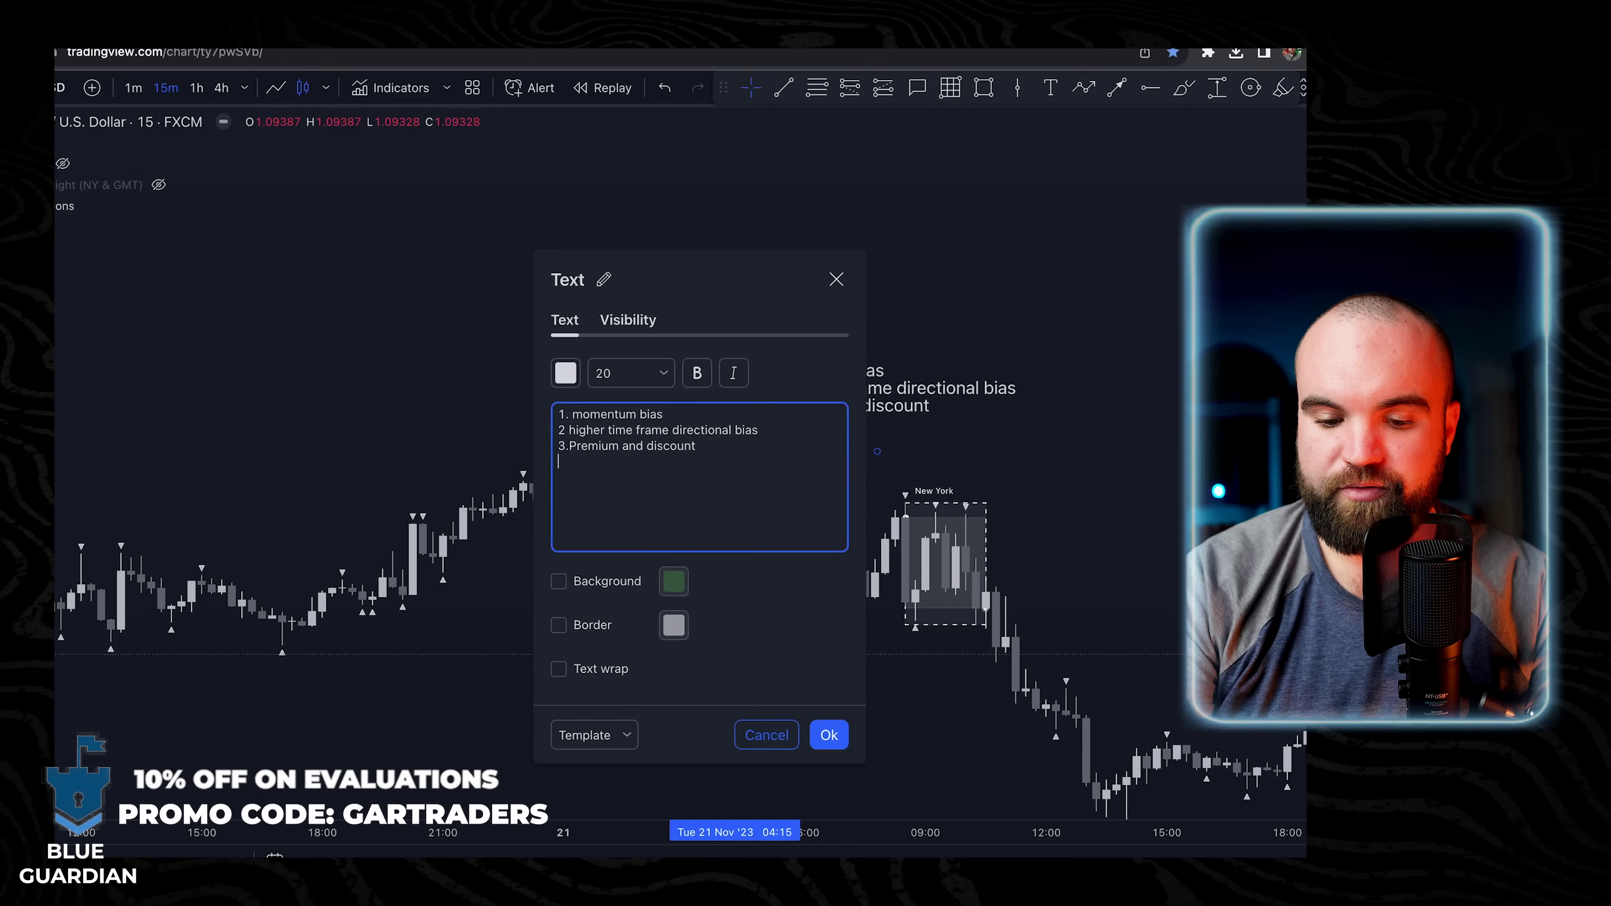
{"action": "key", "text": "Return"}
{"action": "type", "text": "4.Entry"}
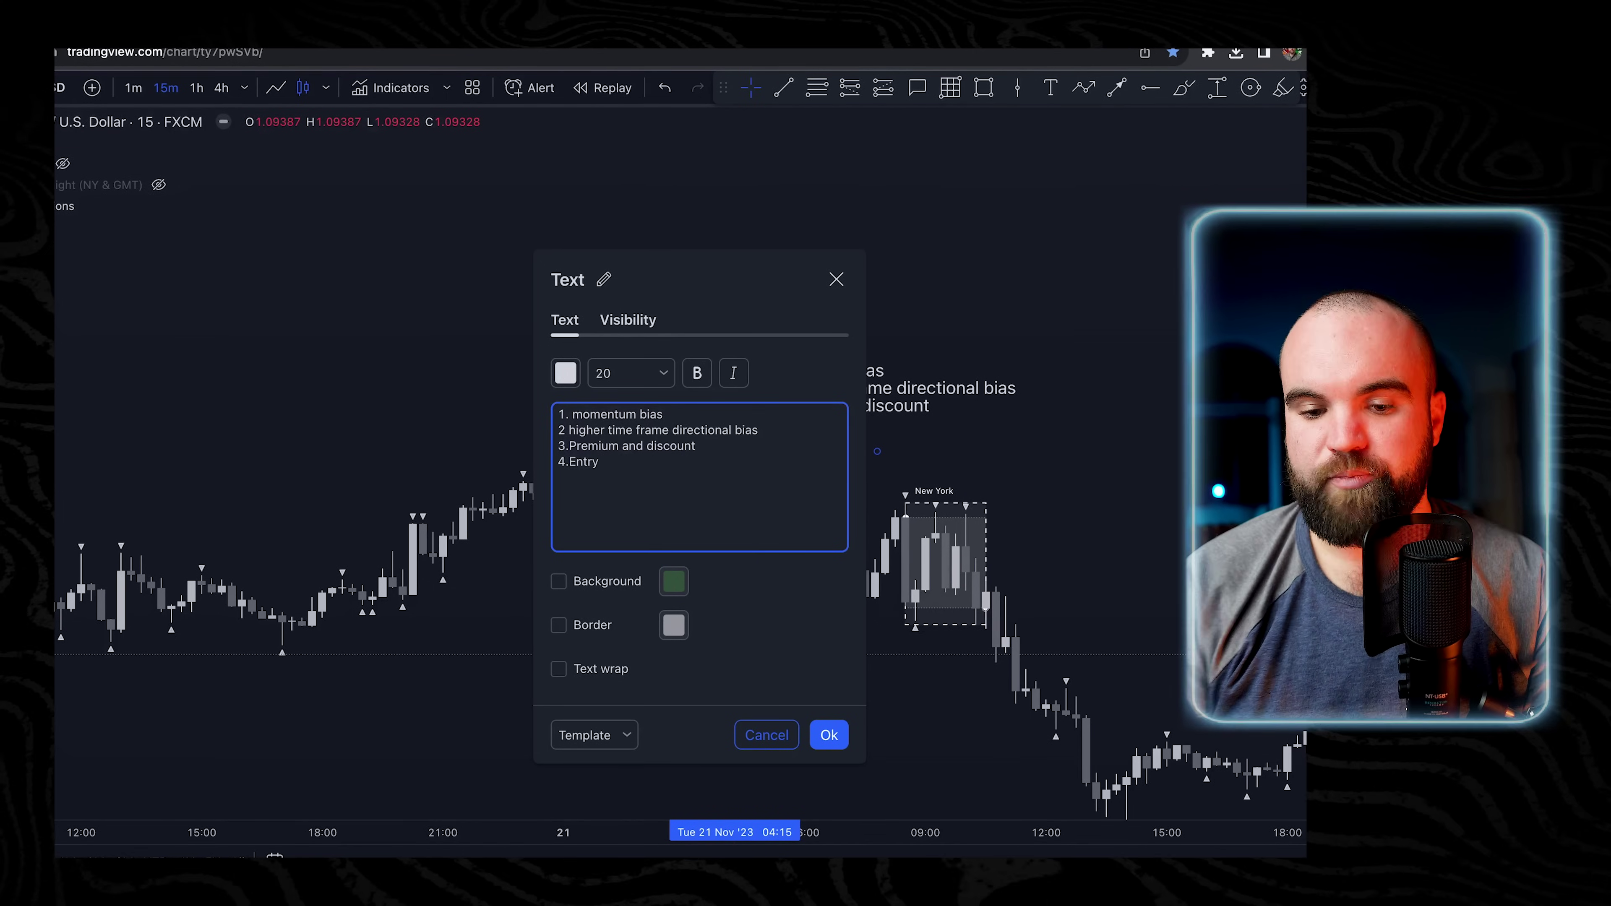
{"action": "left_click", "coordinate": [829, 735]}
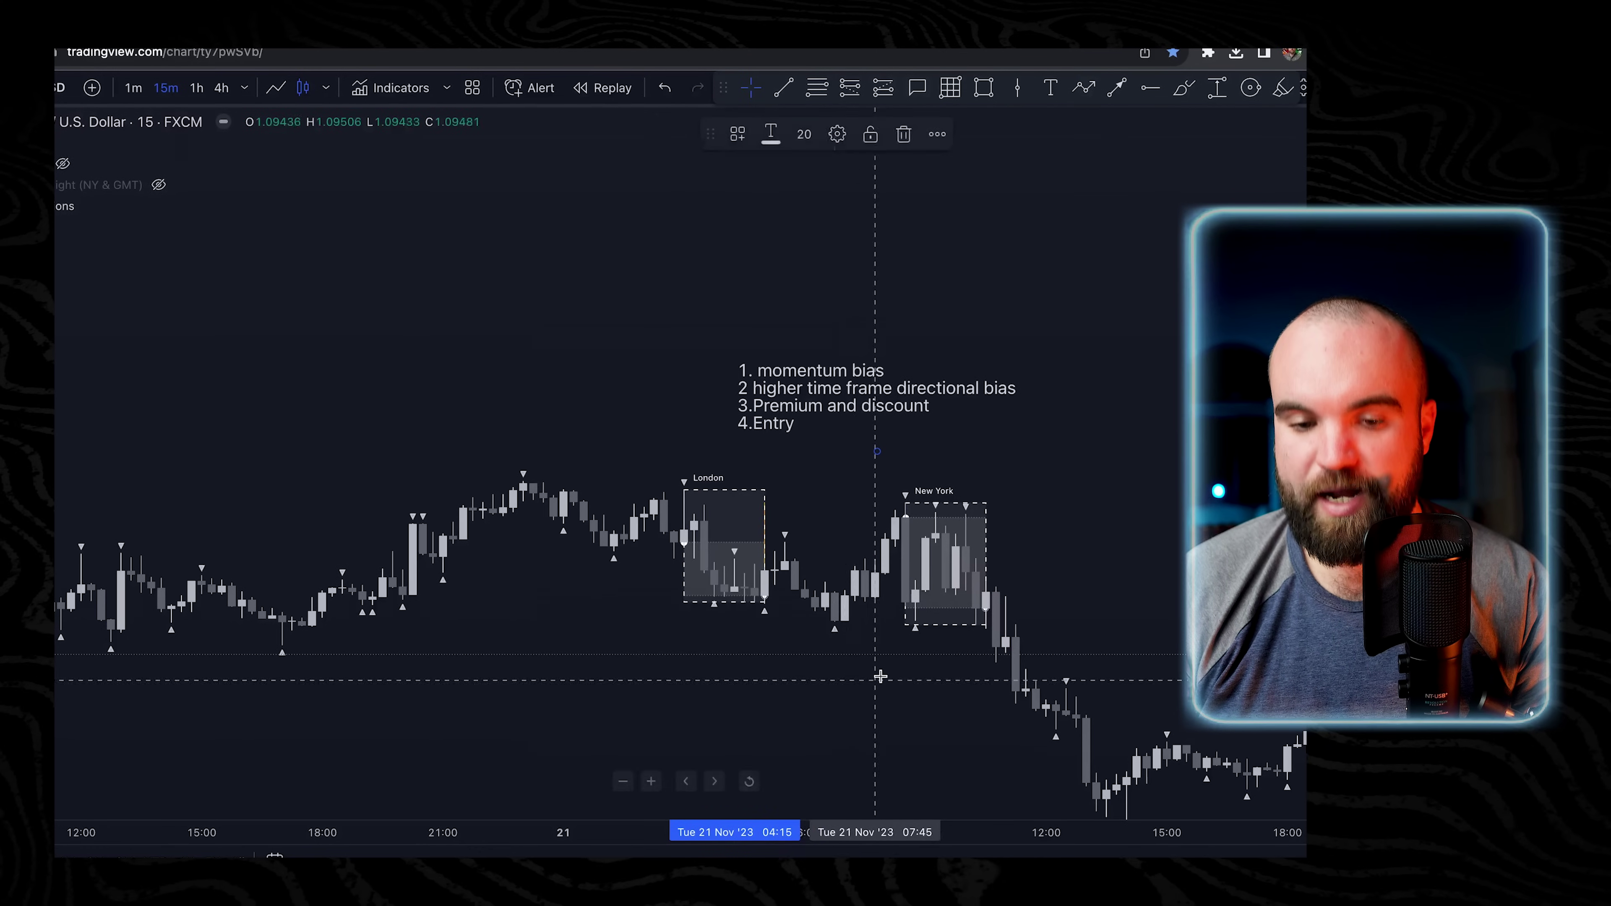
Go back along the EURUSD chart to the London and New York sessions of 20 November.
{"action": "left_click_drag", "start_coordinate": [814, 387], "coordinate": [795, 323]}
{"action": "left_click_drag", "start_coordinate": [831, 422], "coordinate": [866, 379]}
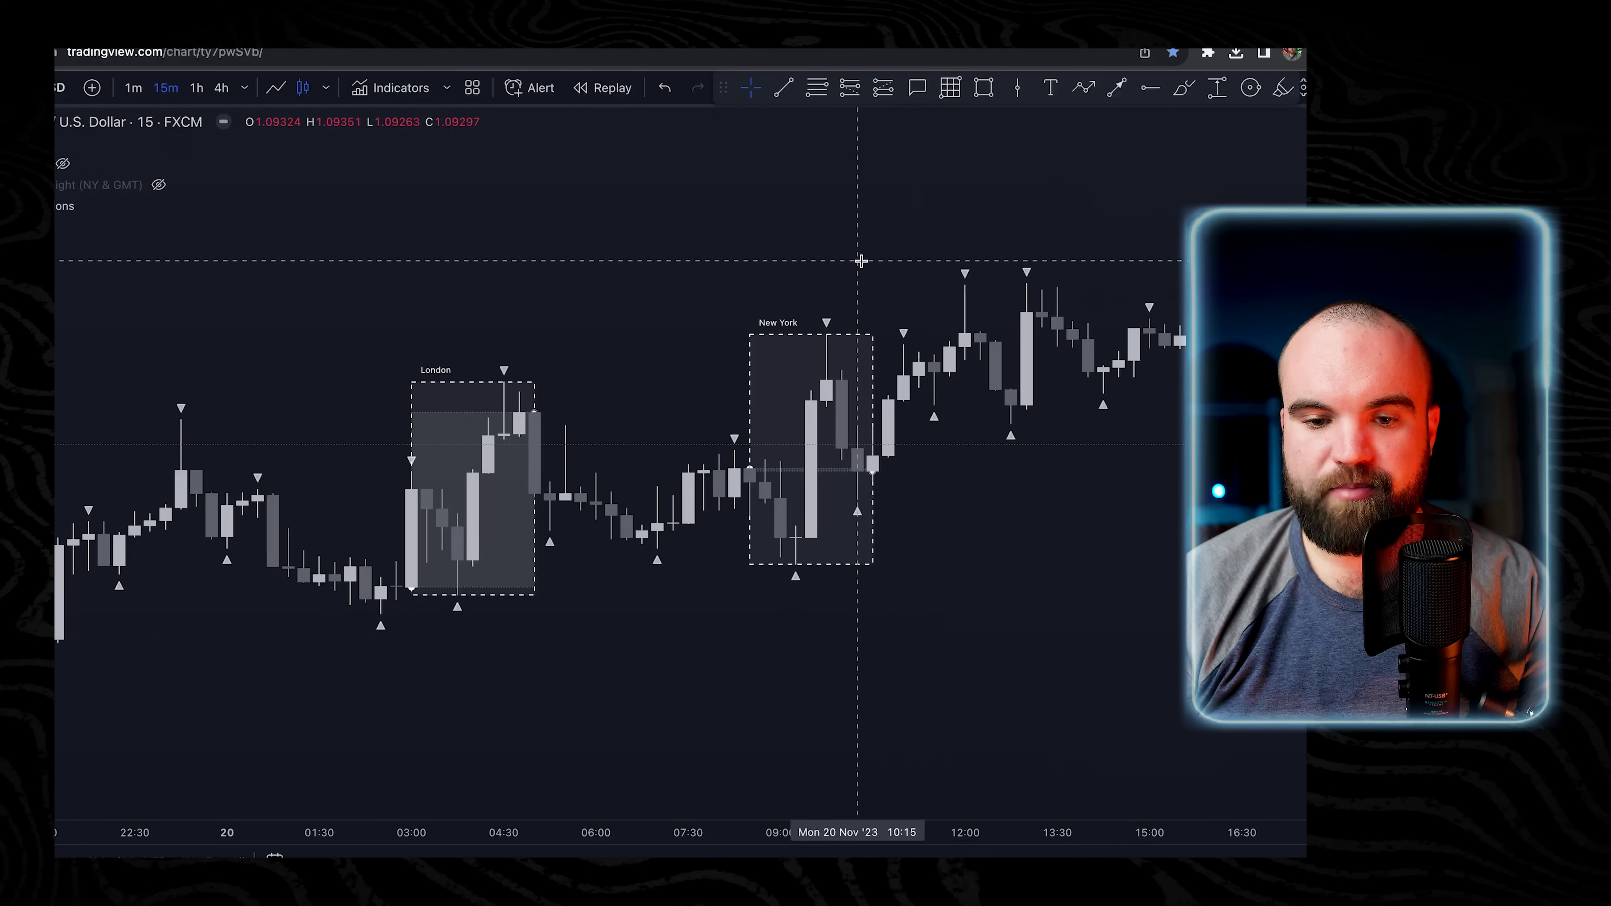
{"action": "scroll", "coordinate": [1028, 393], "scroll_direction": "up", "scroll_amount": 2}
{"action": "scroll", "coordinate": [1002, 500], "scroll_direction": "down", "scroll_amount": 5}
{"action": "left_click_drag", "start_coordinate": [1206, 558], "coordinate": [1025, 557]}
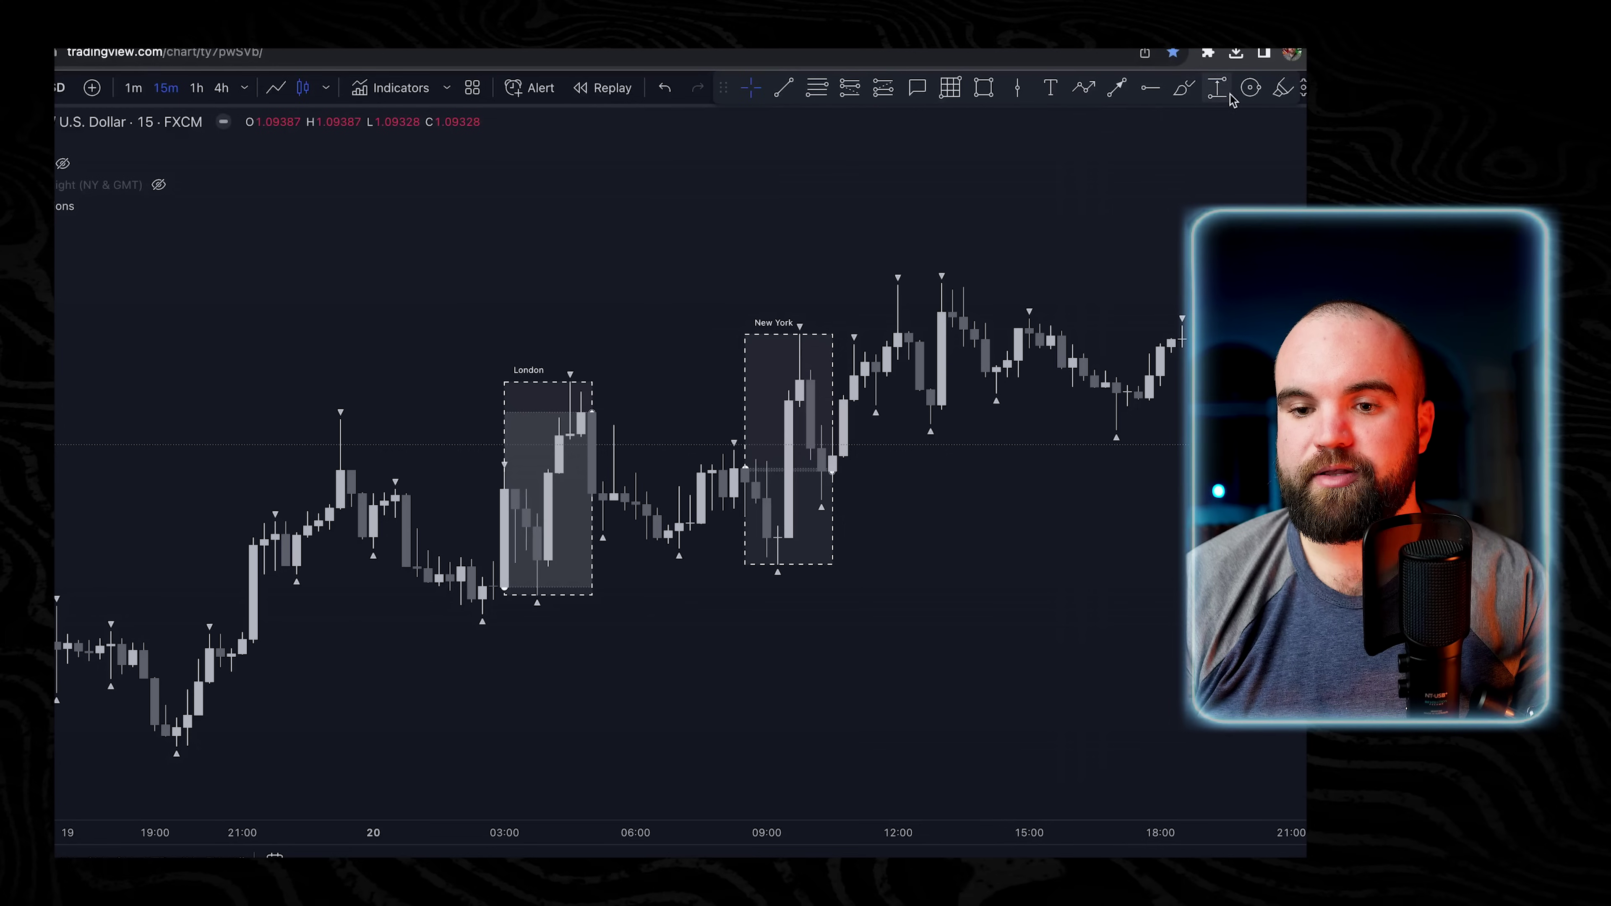
Sketch a rising Brush stroke above the 20 November London session, undo it and leave the Brush.
{"action": "left_click", "coordinate": [1184, 88]}
{"action": "left_click_drag", "start_coordinate": [398, 349], "coordinate": [754, 262]}
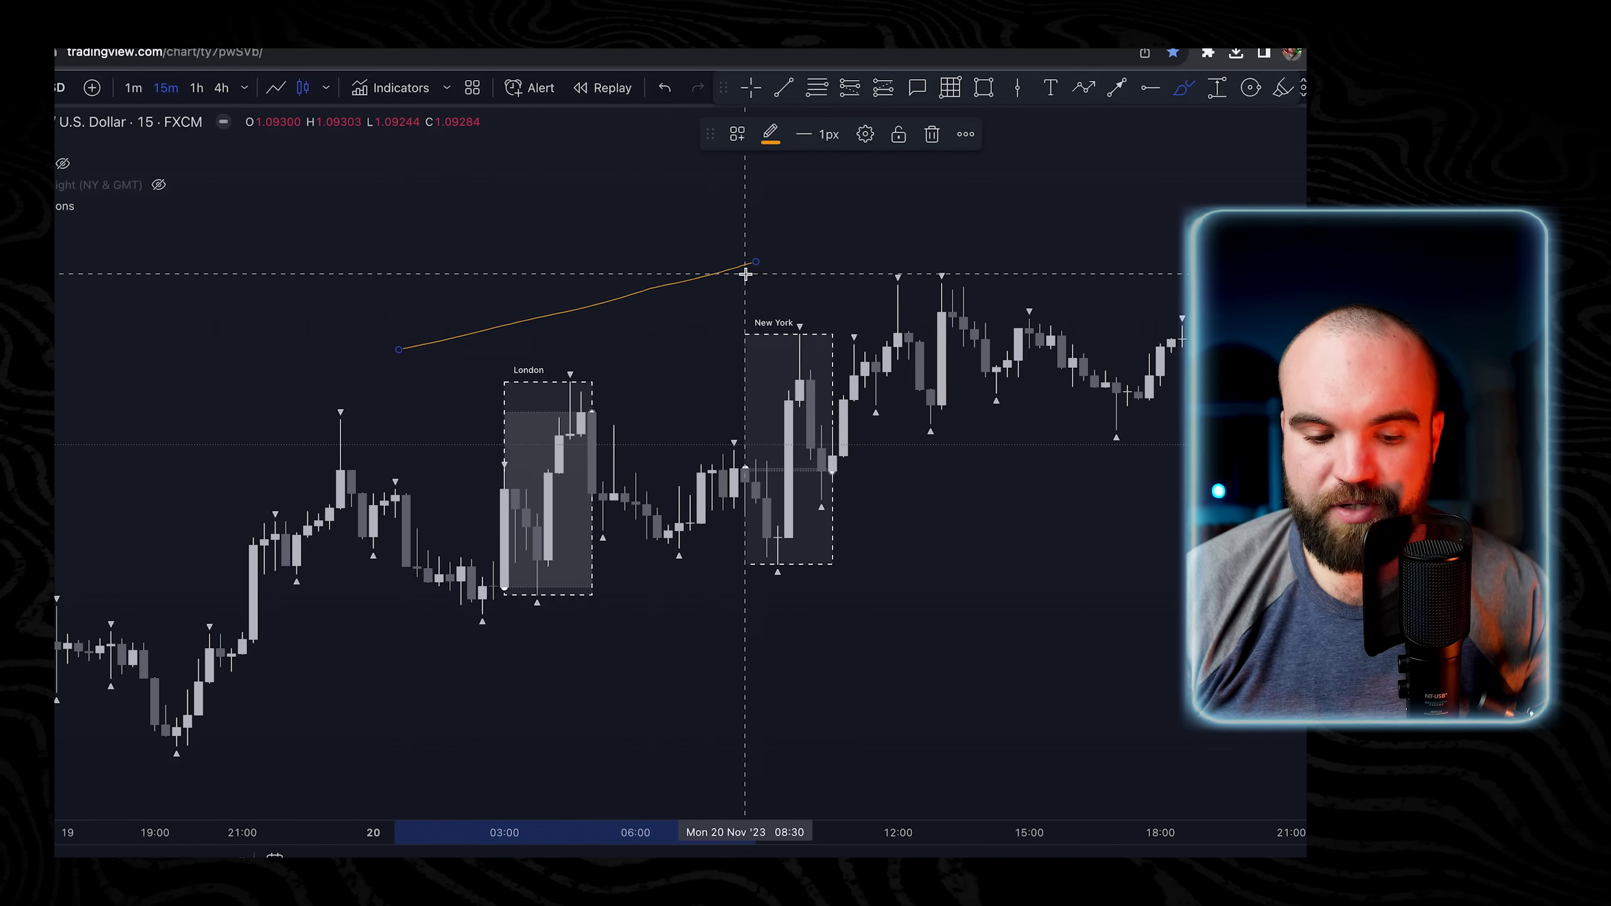
{"action": "key", "text": "super+z"}
{"action": "left_click", "coordinate": [751, 88]}
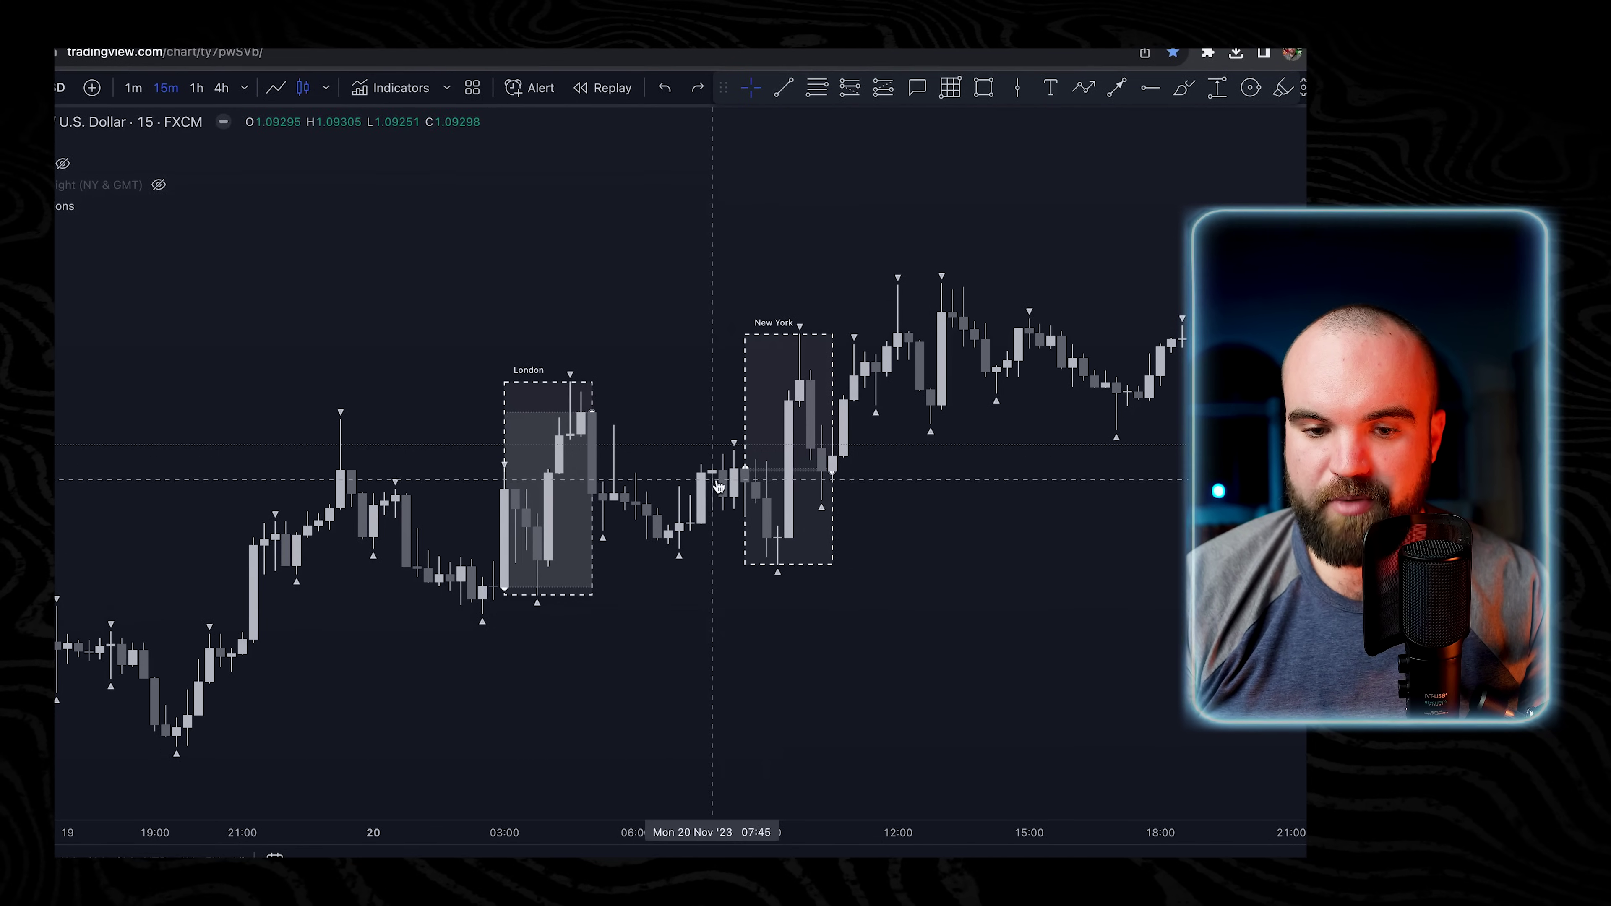
Draw a horizontal trend line from the 07:00 fractal low to the 09:00 candle in the New York session.
{"action": "left_click", "coordinate": [786, 92]}
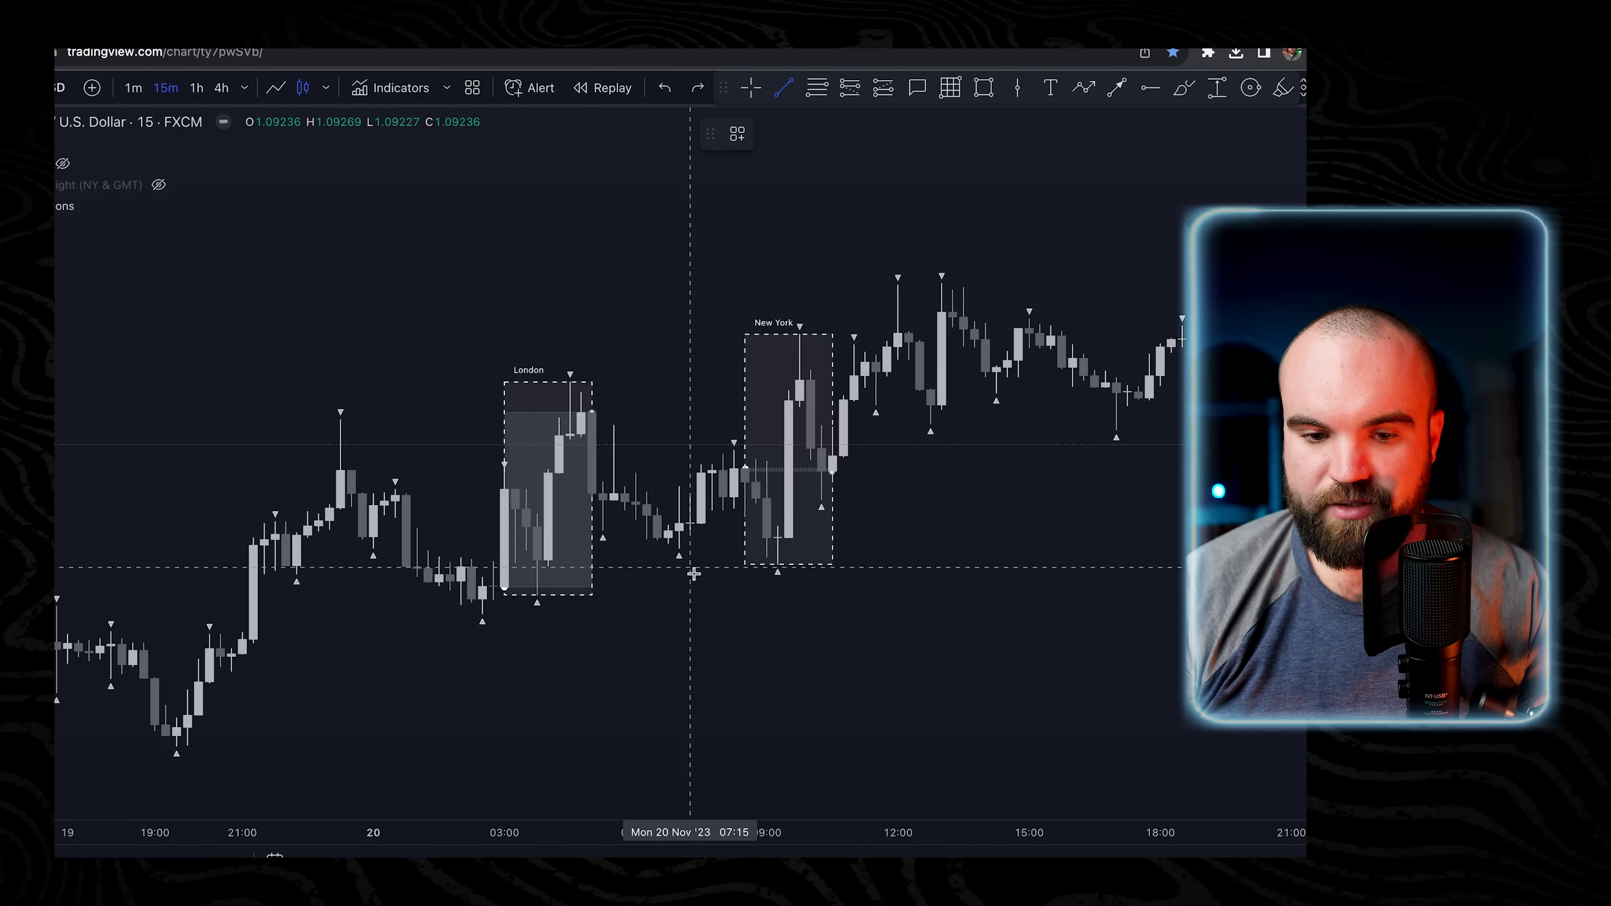
{"action": "left_click", "coordinate": [679, 547]}
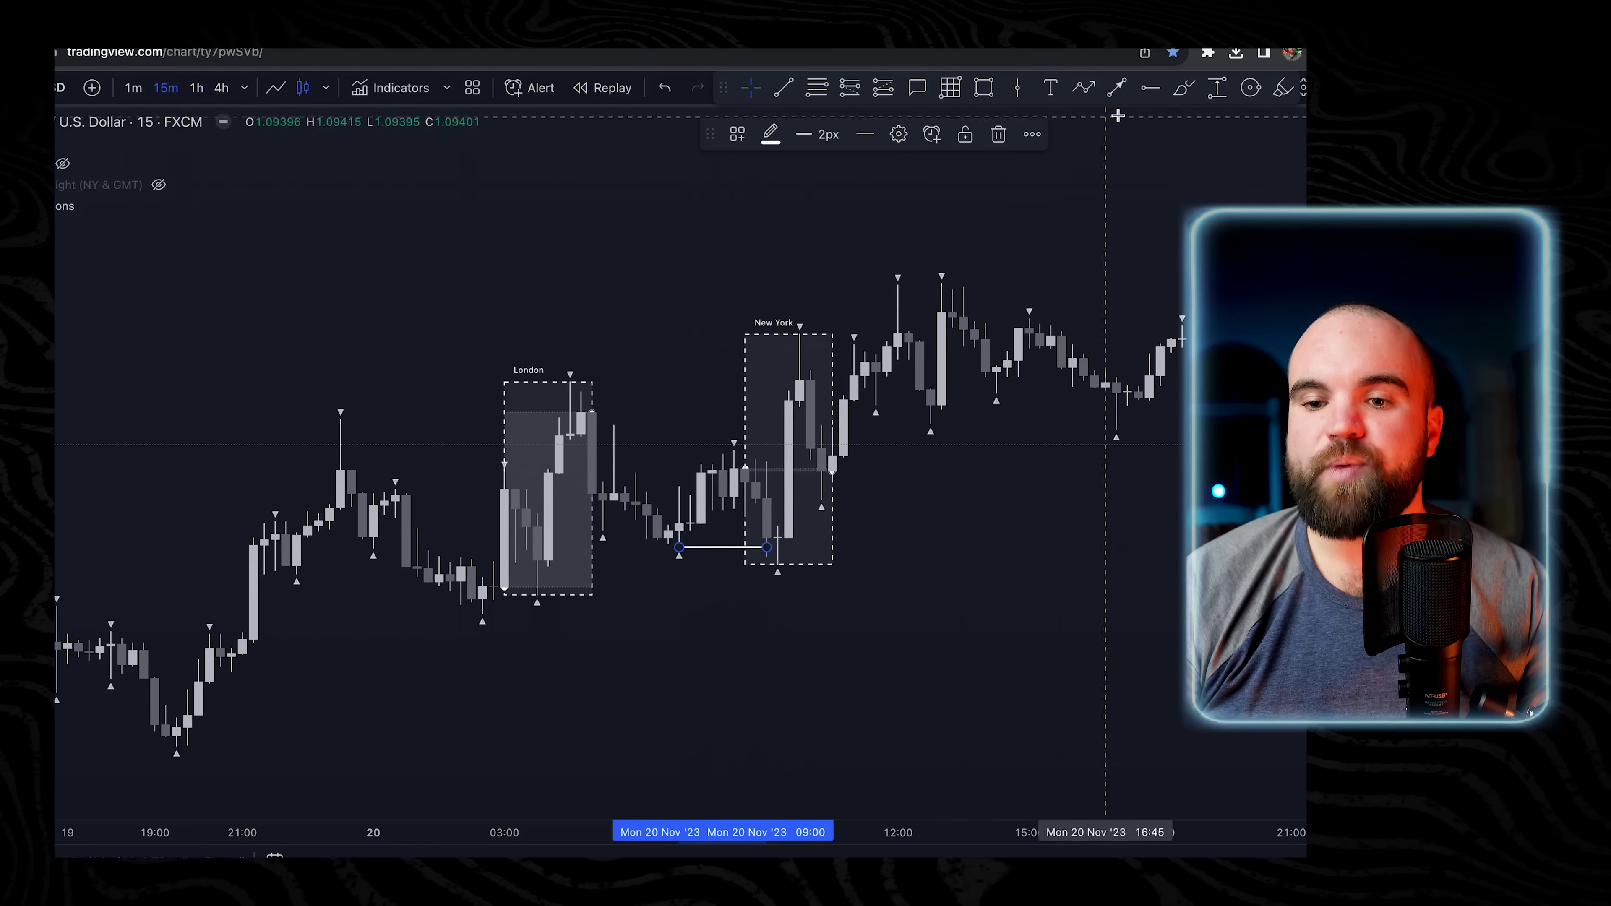
Sketch Brush strokes along the New York session box and around the candles just before it, undoing the large strokes.
{"action": "left_click", "coordinate": [1183, 87]}
{"action": "mouse_move", "coordinate": [743, 335]}
{"action": "left_mouse_down"}
{"action": "mouse_move", "coordinate": [737, 575]}
{"action": "mouse_move", "coordinate": [910, 562]}
{"action": "left_mouse_up"}
{"action": "key", "text": "ctrl+z"}
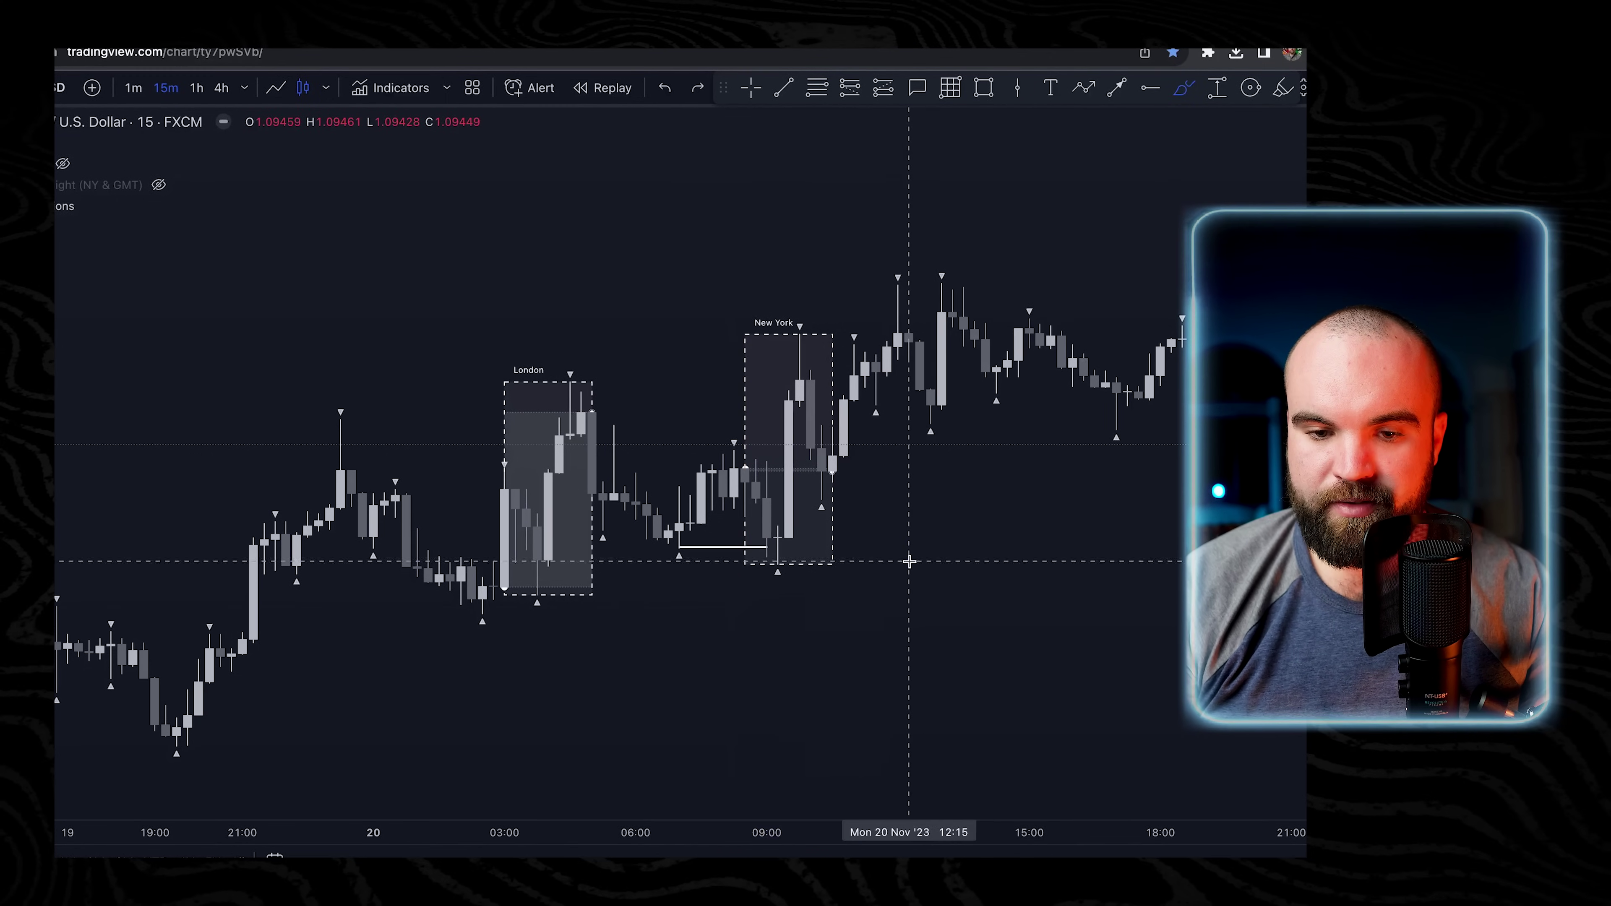
{"action": "left_click_drag", "start_coordinate": [745, 335], "coordinate": [753, 431]}
{"action": "mouse_move", "coordinate": [733, 499]}
{"action": "left_mouse_down"}
{"action": "mouse_move", "coordinate": [745, 514]}
{"action": "mouse_move", "coordinate": [745, 360]}
{"action": "mouse_move", "coordinate": [669, 413]}
{"action": "left_mouse_up"}
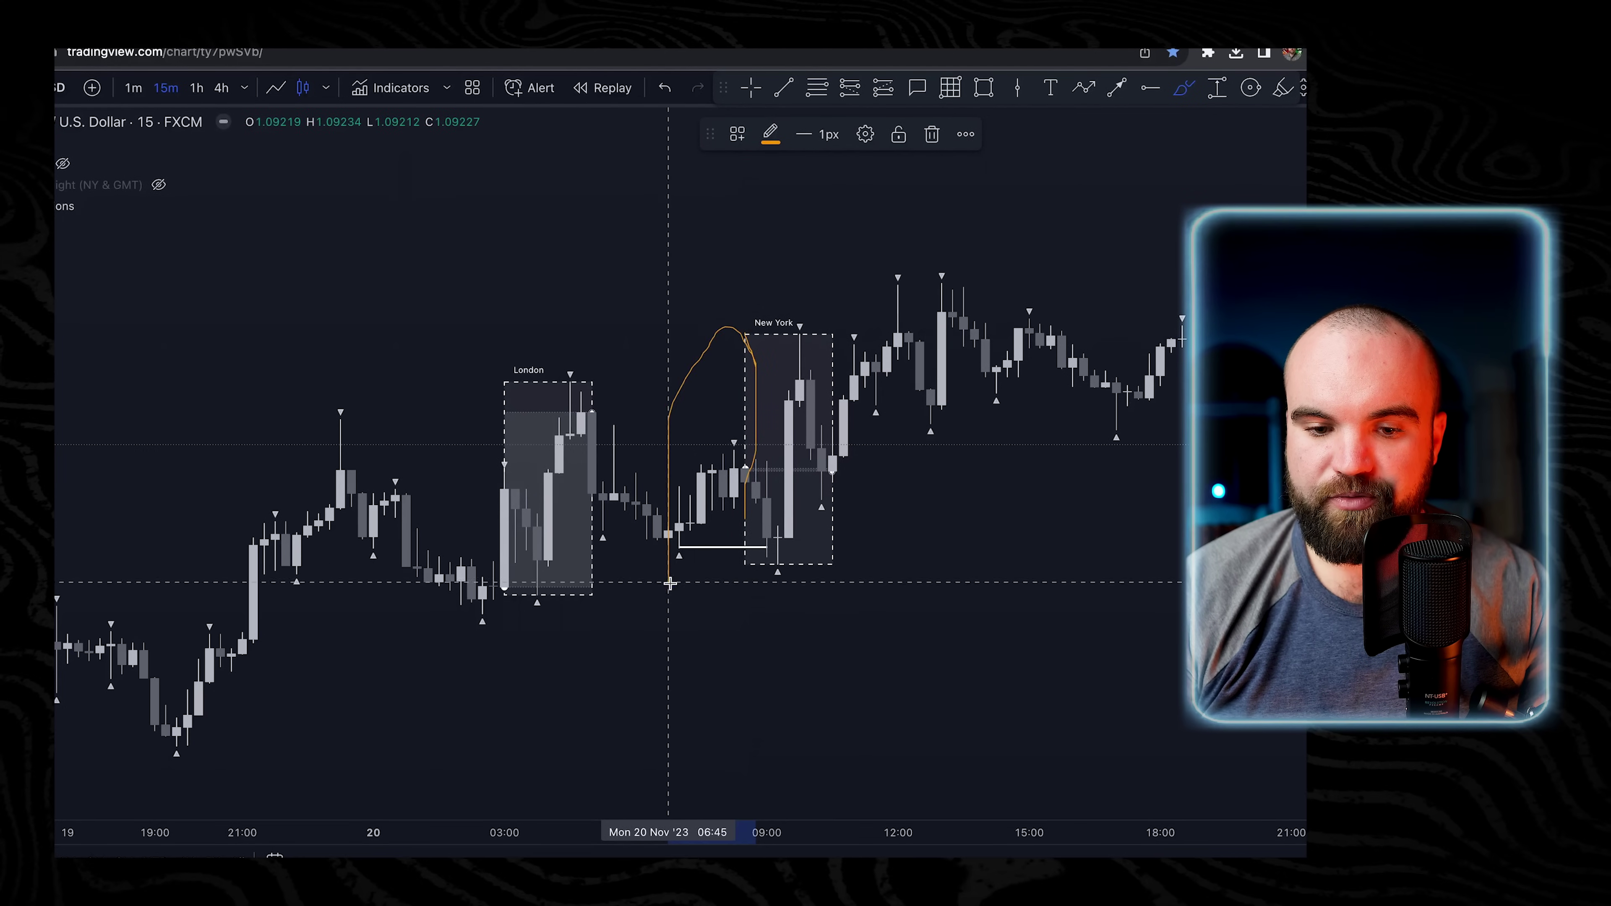
{"action": "key", "text": "ctrl+z"}
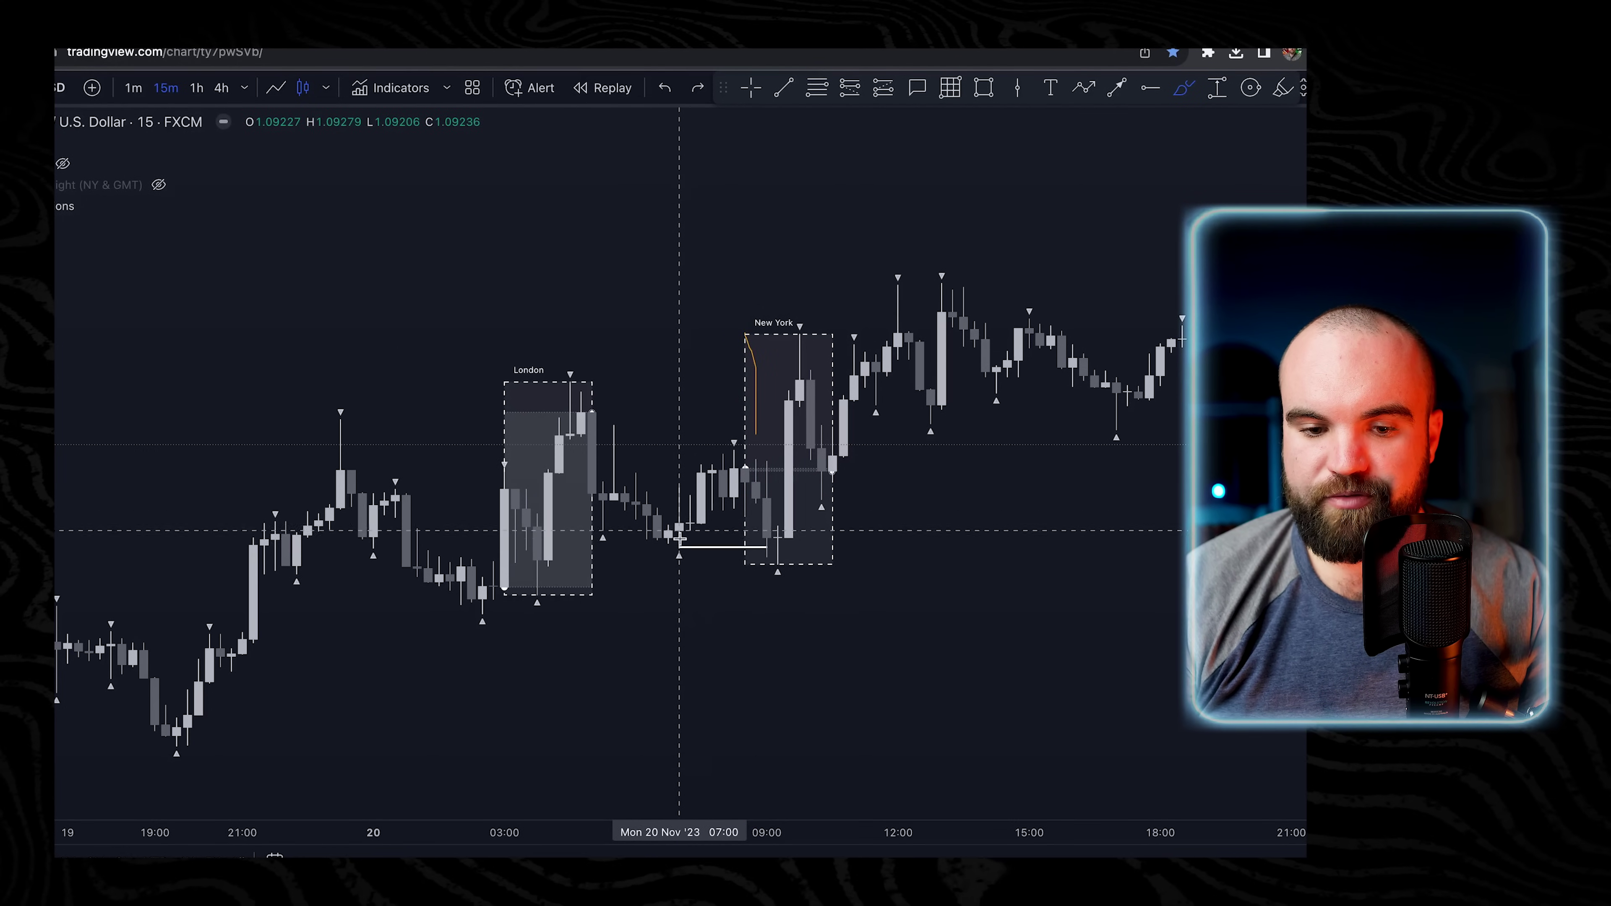
Mark the 07:00 fractal low and the candles around 08:00 with Brush strokes, and undo these marks.
{"action": "mouse_move", "coordinate": [687, 546]}
{"action": "left_mouse_down"}
{"action": "mouse_move", "coordinate": [676, 538]}
{"action": "mouse_move", "coordinate": [685, 548]}
{"action": "left_mouse_up"}
{"action": "key", "text": "ctrl+z"}
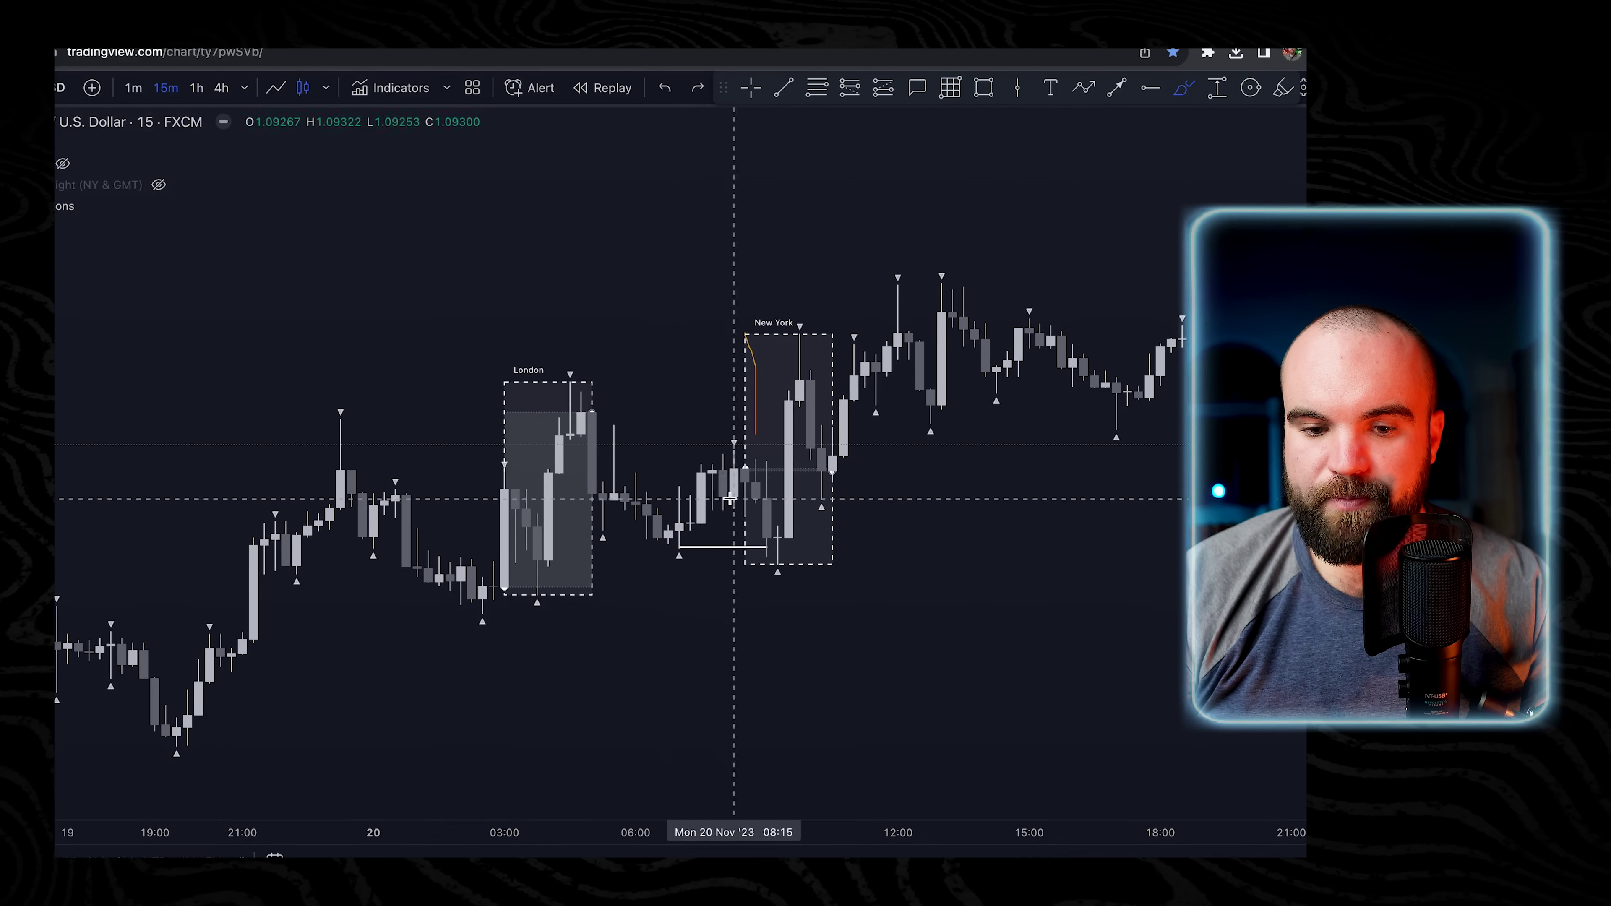
{"action": "left_click_drag", "start_coordinate": [723, 470], "coordinate": [720, 544]}
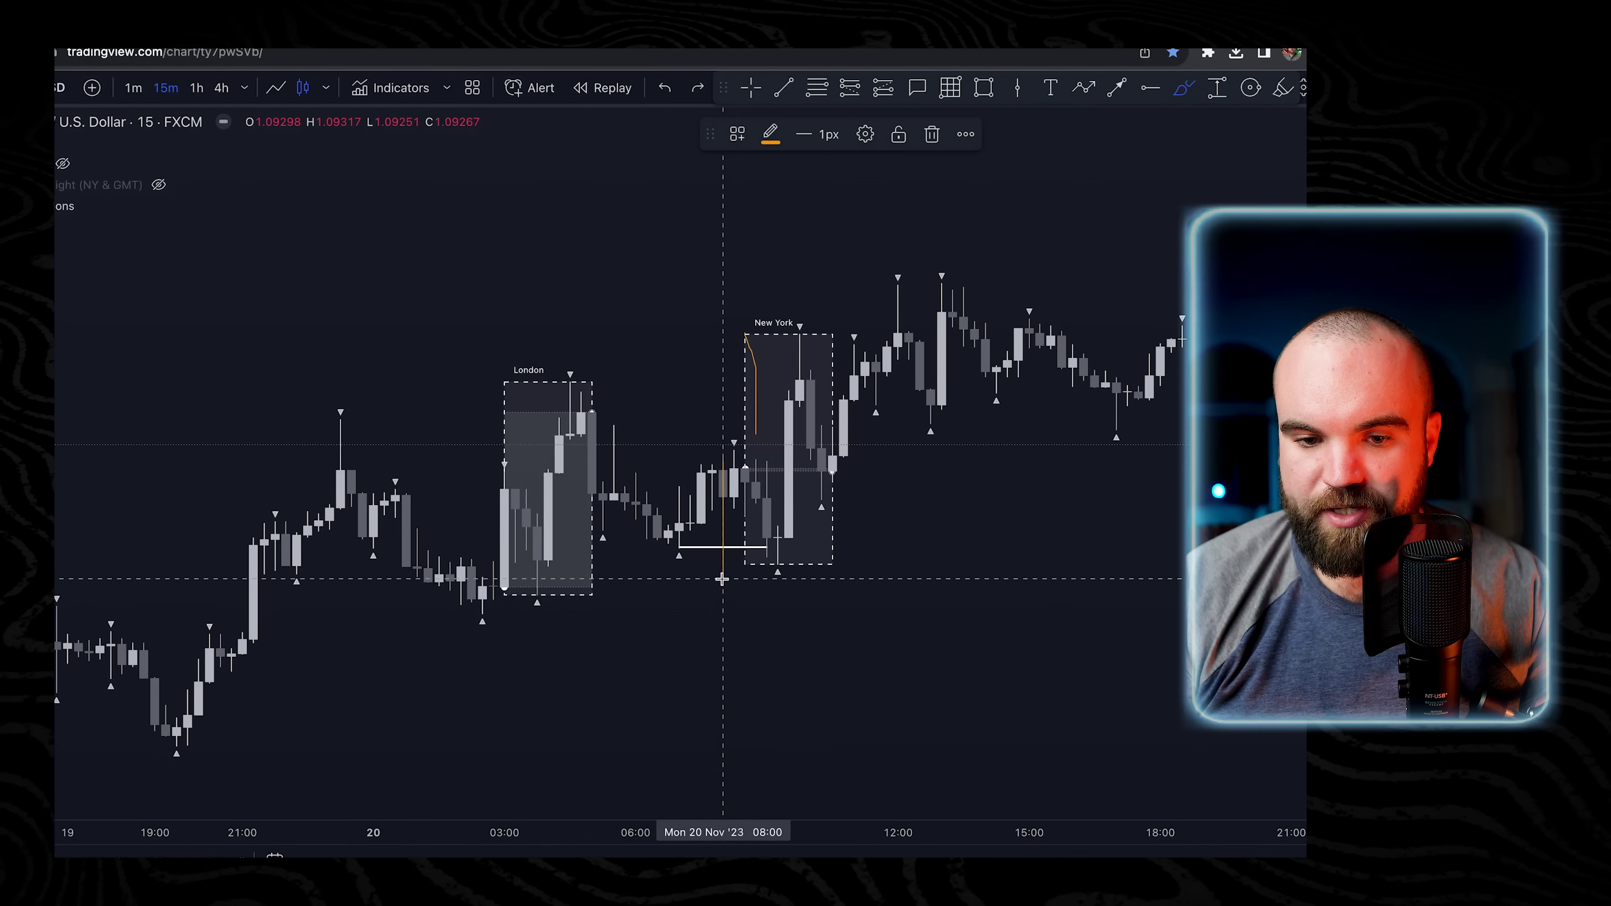
{"action": "left_click", "coordinate": [722, 578]}
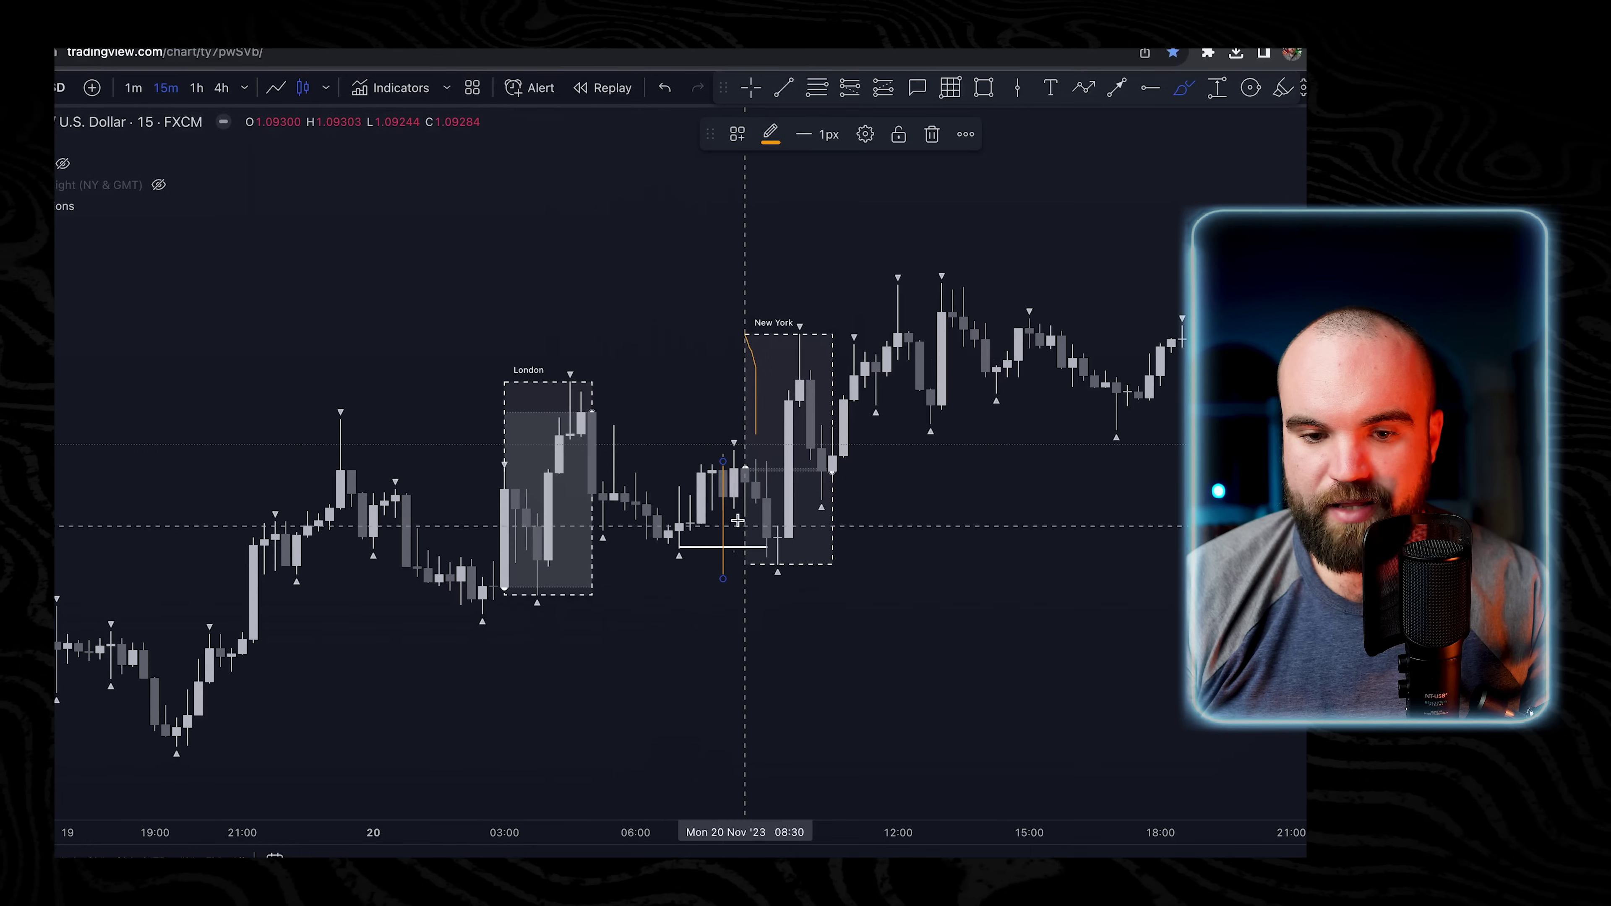
{"action": "key", "text": "super+z"}
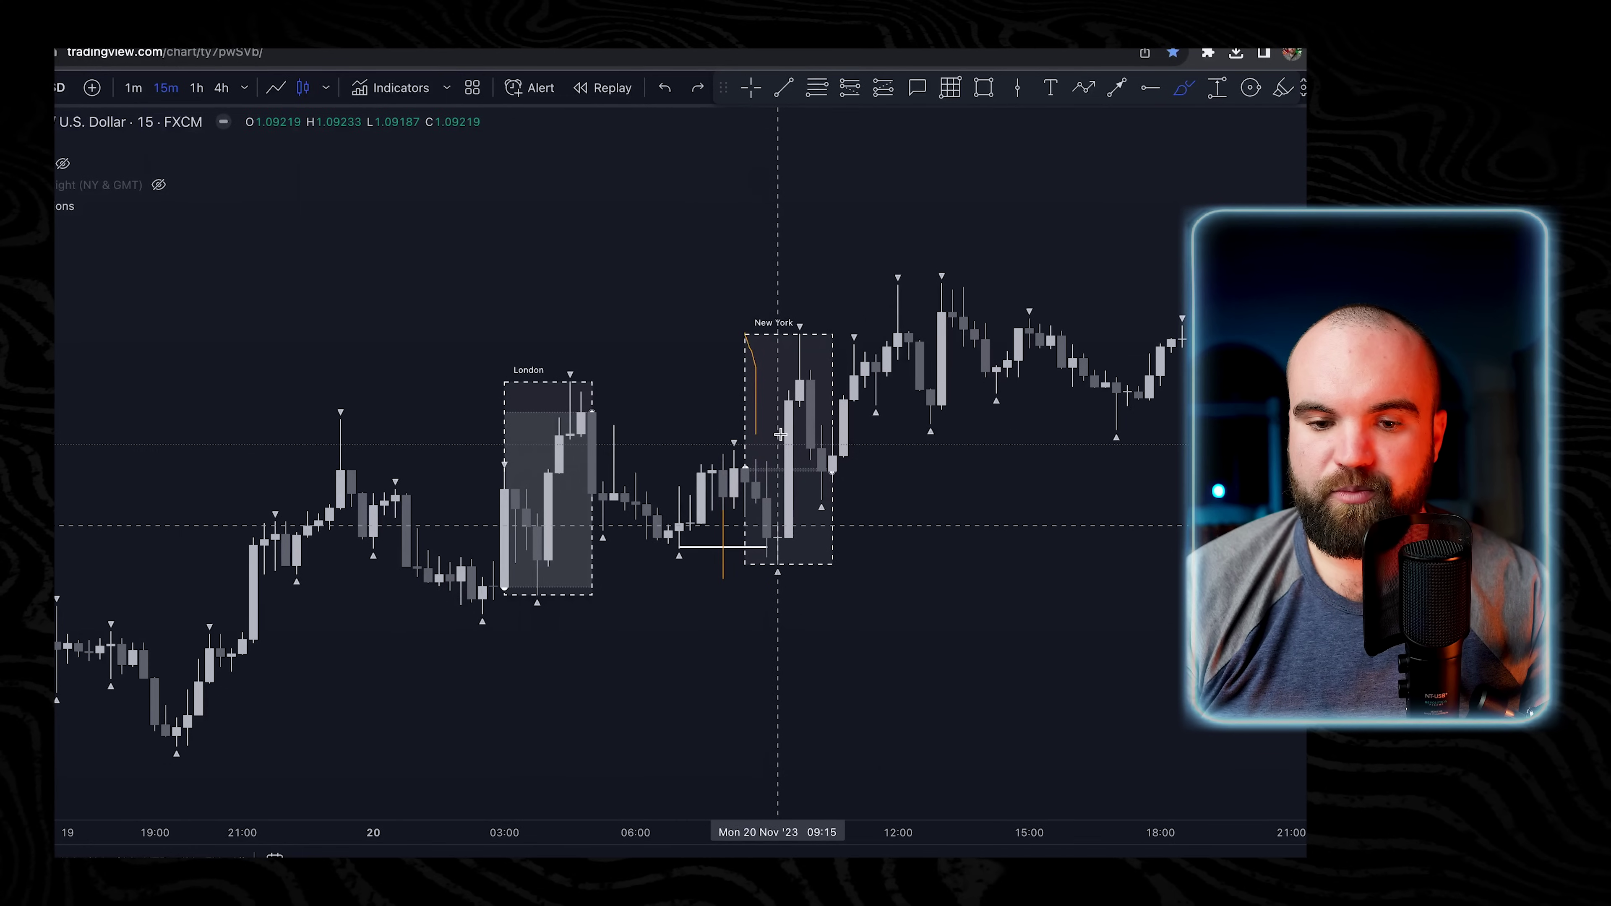
{"action": "left_click_drag", "start_coordinate": [740, 467], "coordinate": [741, 465]}
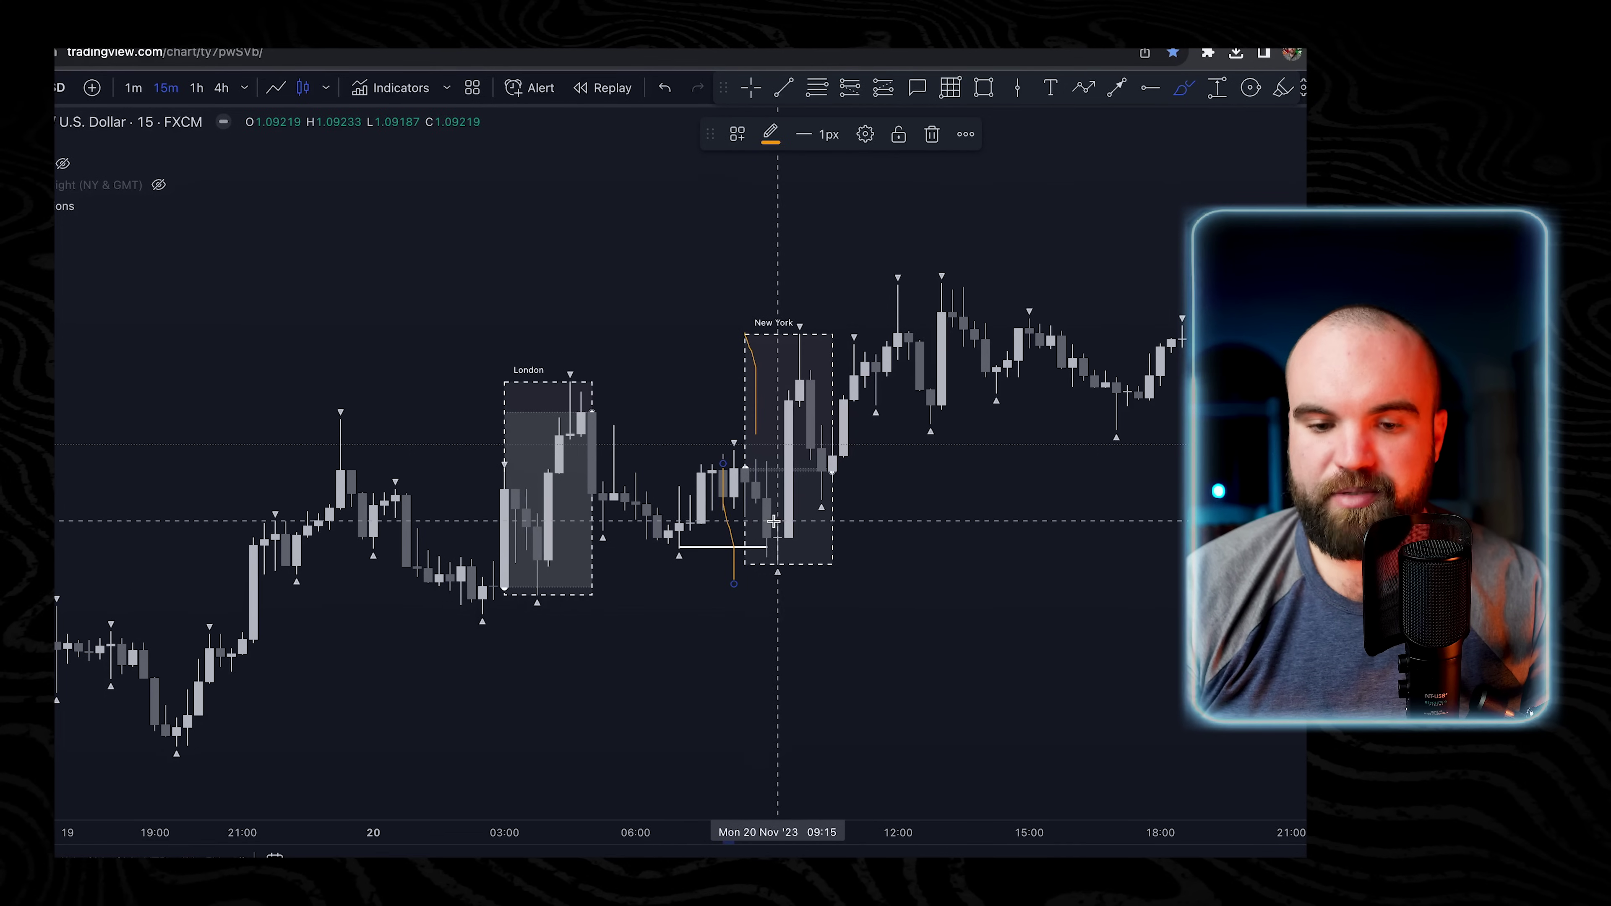
{"action": "key", "text": "ctrl+z"}
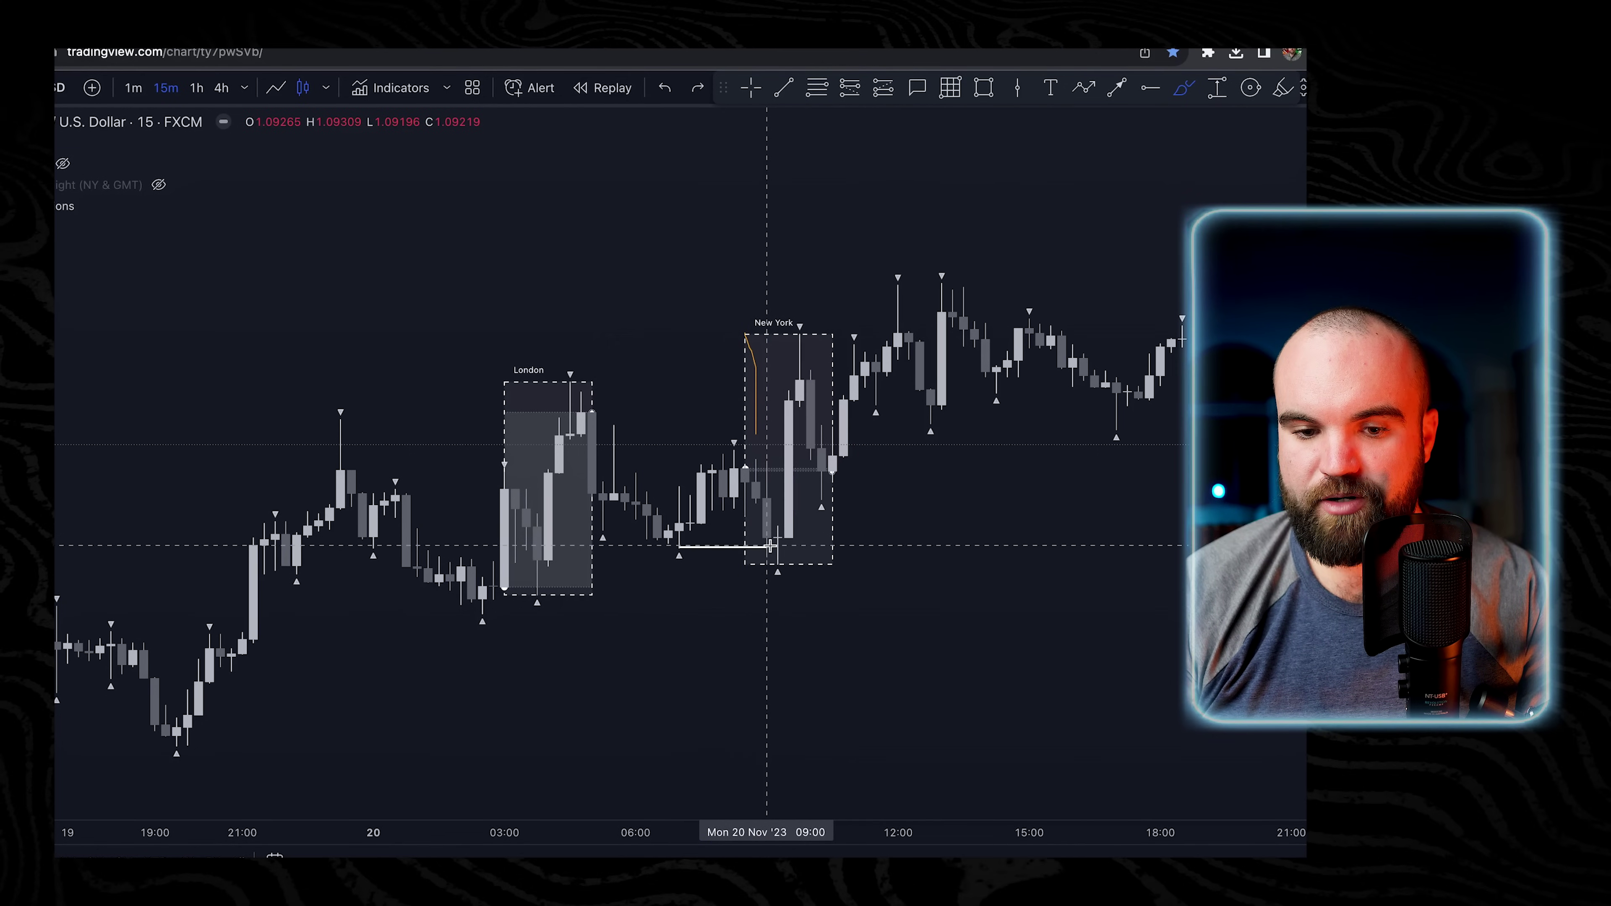
Circle the 09:15 sweep below the horizontal line with the Brush, and undo the circle.
{"action": "mouse_move", "coordinate": [783, 520]}
{"action": "left_mouse_down"}
{"action": "mouse_move", "coordinate": [762, 573]}
{"action": "mouse_move", "coordinate": [784, 520]}
{"action": "left_mouse_up"}
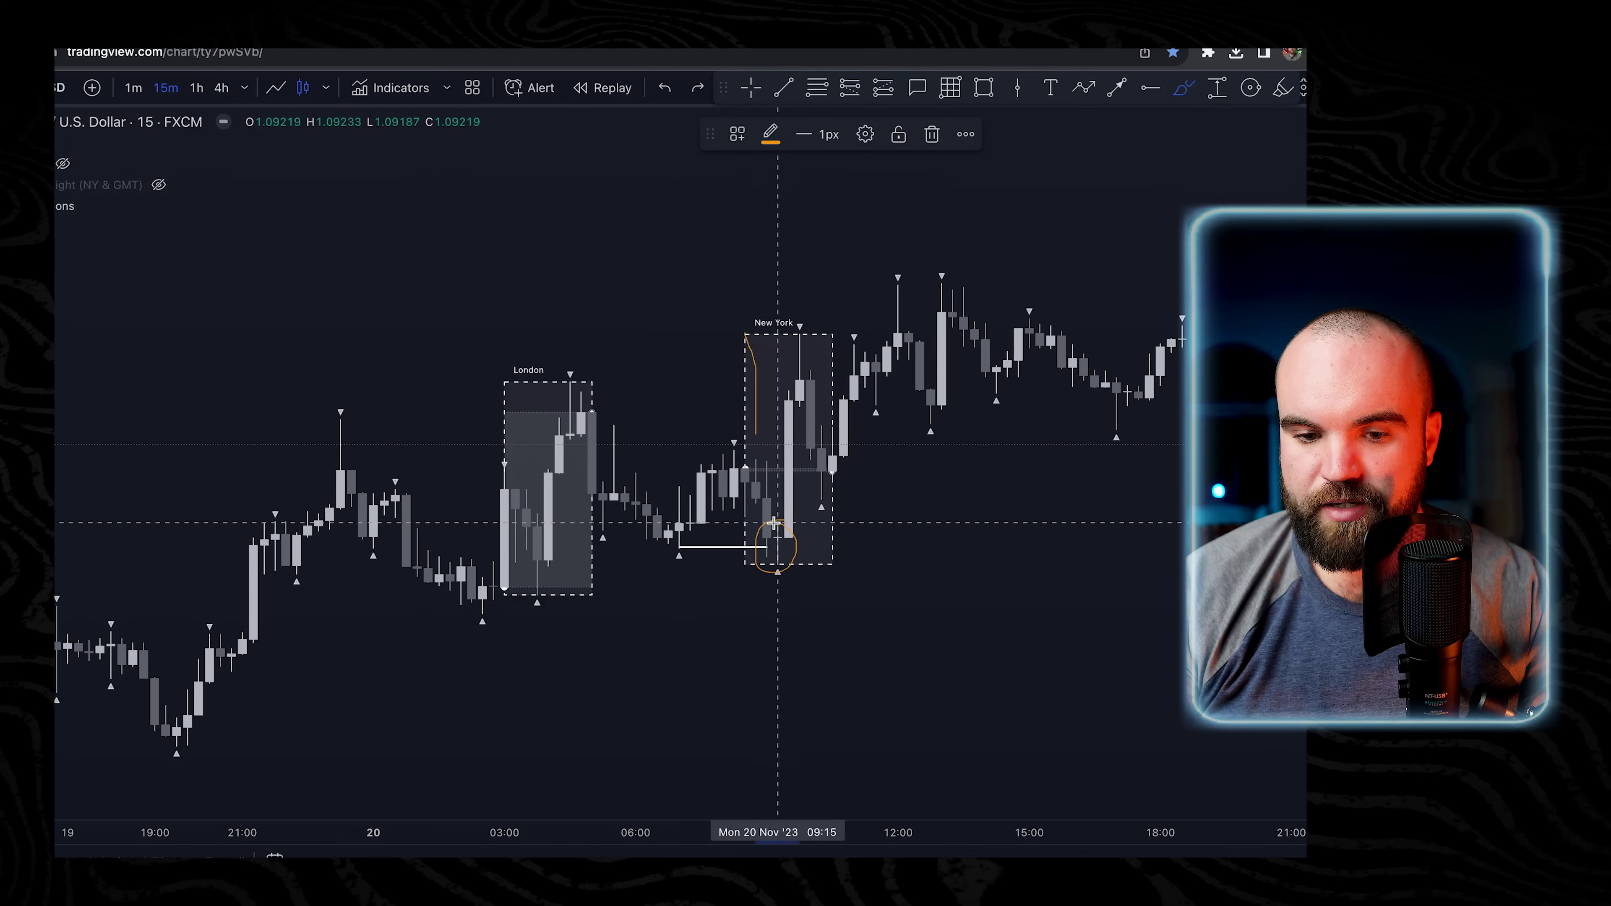
{"action": "key", "text": "ctrl+z"}
{"action": "key", "text": "ctrl+z"}
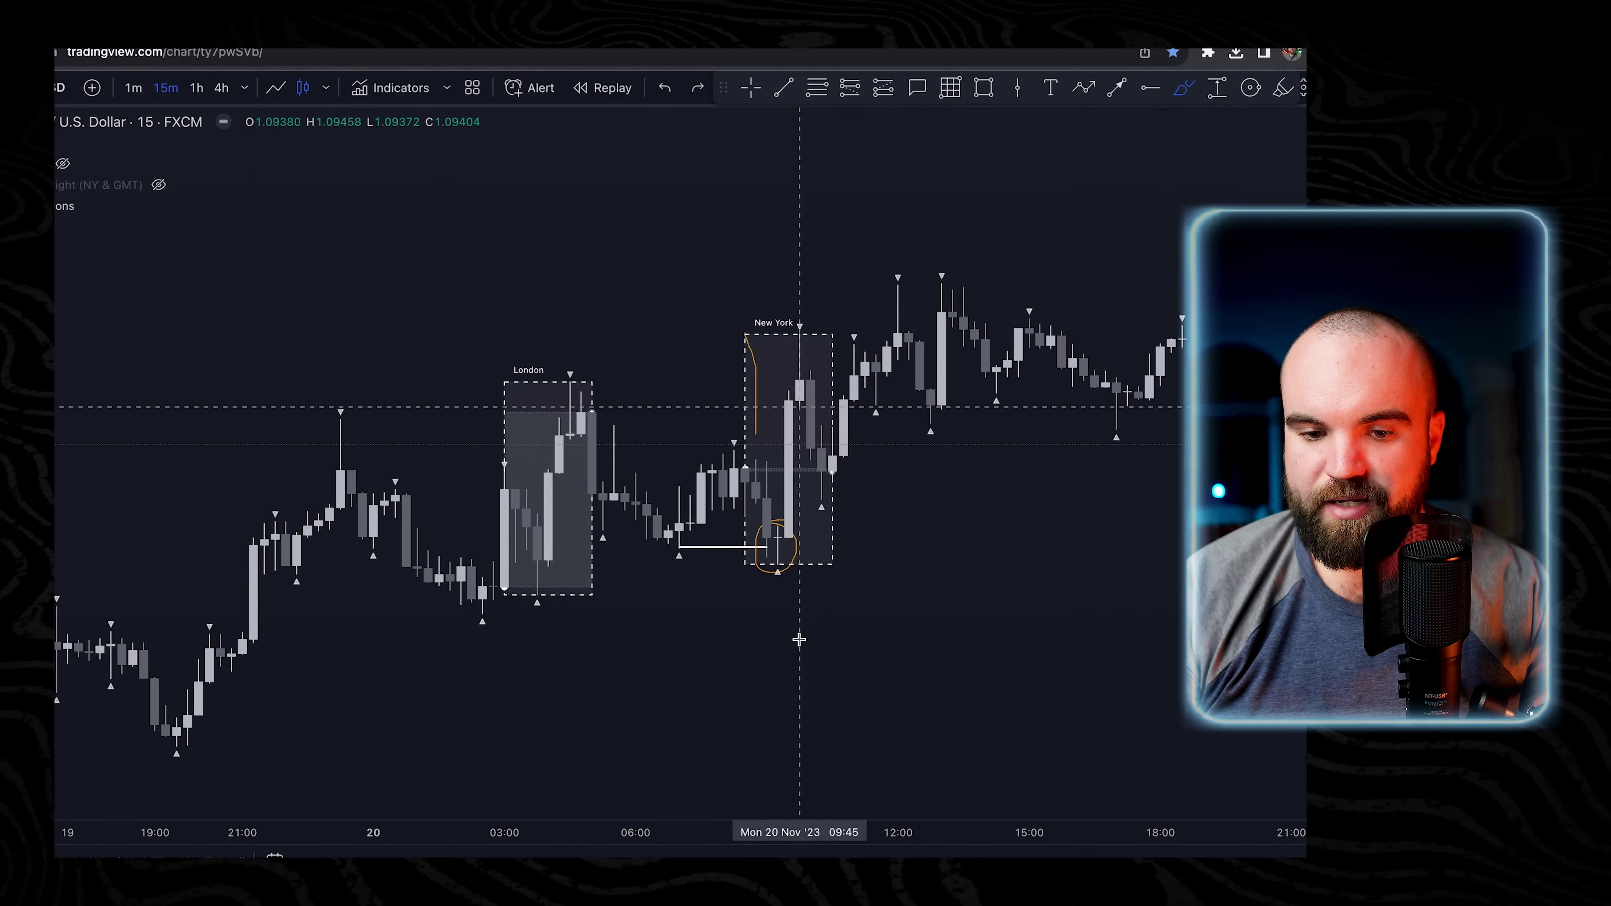
Trace the drop into the 09:15 low and circle the 07:00 fractal low with the Brush, and undo all remaining Brush marks.
{"action": "left_click_drag", "start_coordinate": [736, 463], "coordinate": [780, 568]}
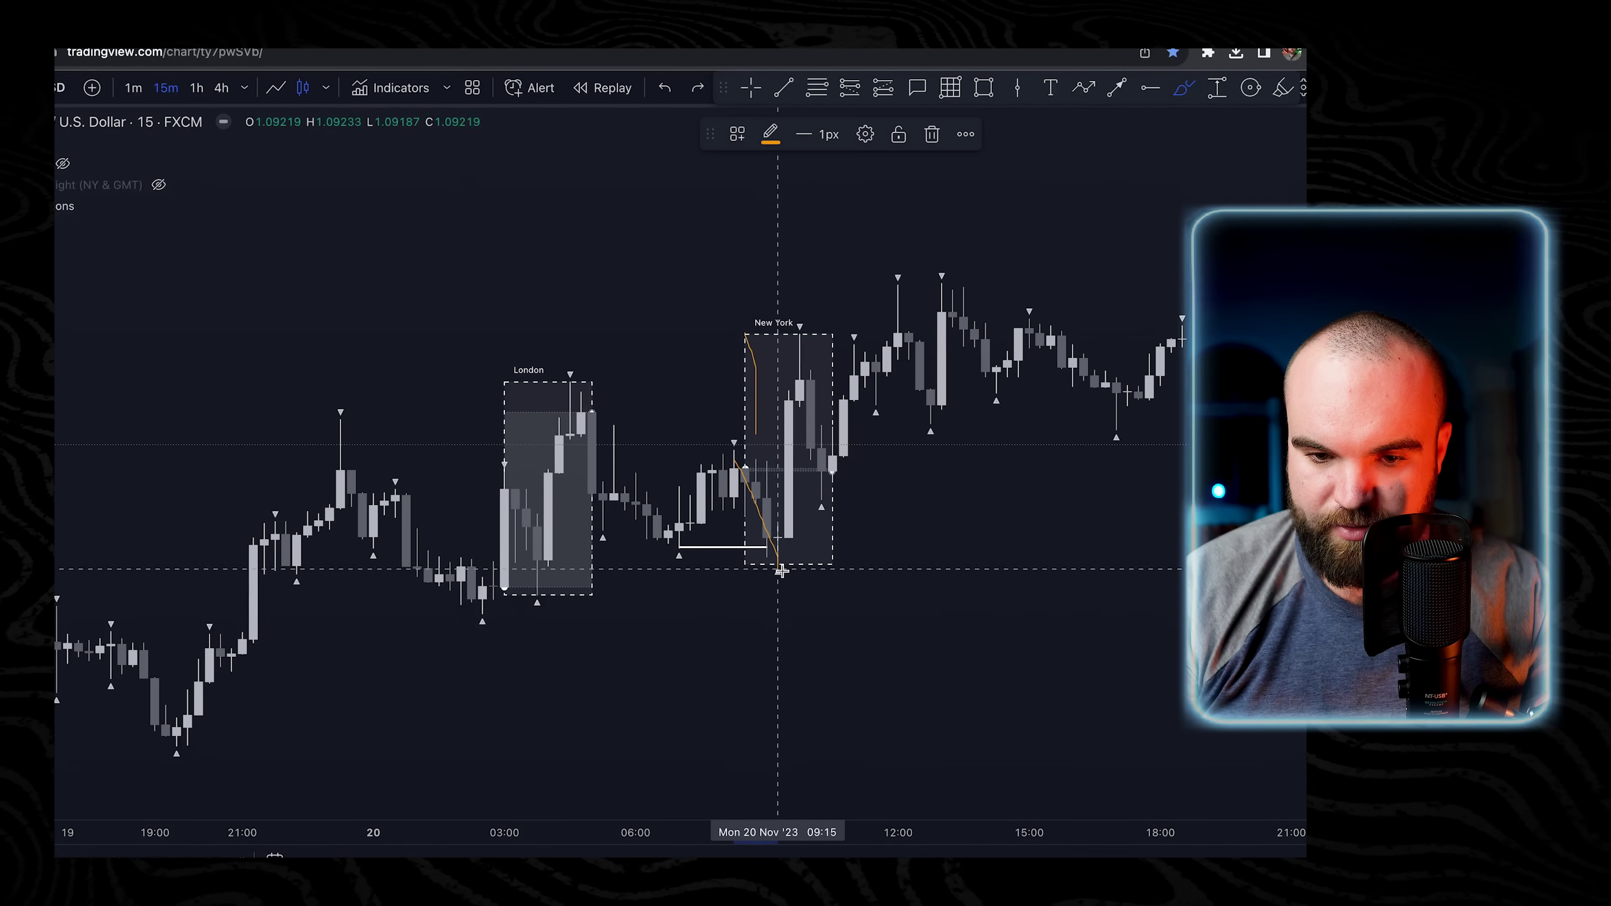
{"action": "mouse_move", "coordinate": [684, 550]}
{"action": "left_mouse_down"}
{"action": "mouse_move", "coordinate": [671, 562]}
{"action": "mouse_move", "coordinate": [697, 558]}
{"action": "left_mouse_up"}
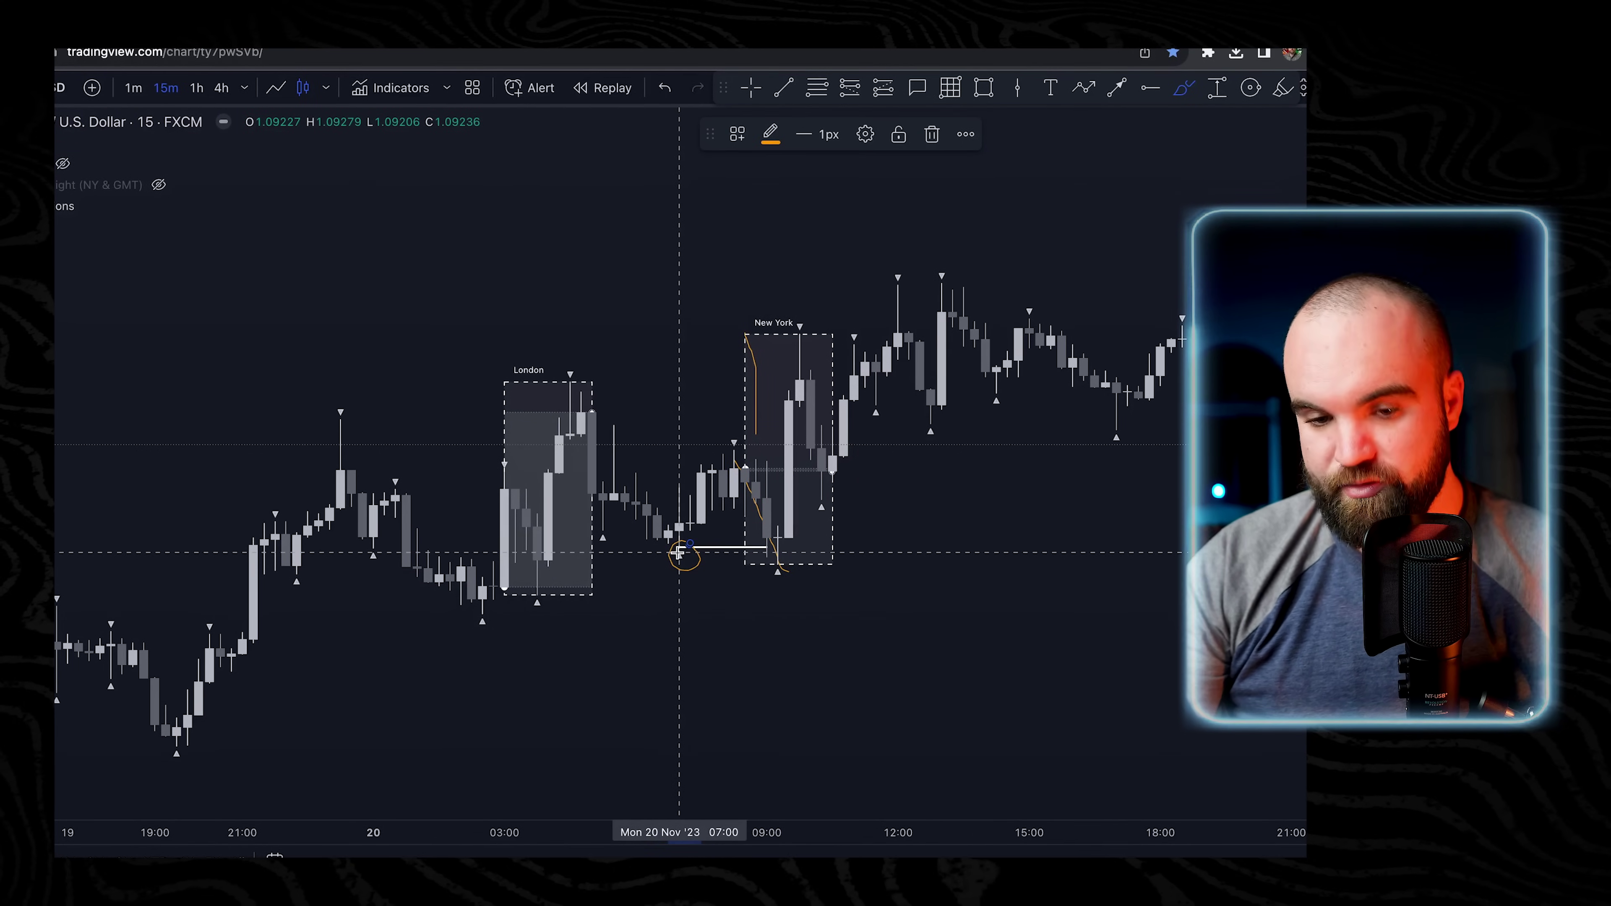
{"action": "key", "text": "ctrl+z"}
{"action": "key", "text": "ctrl+z"}
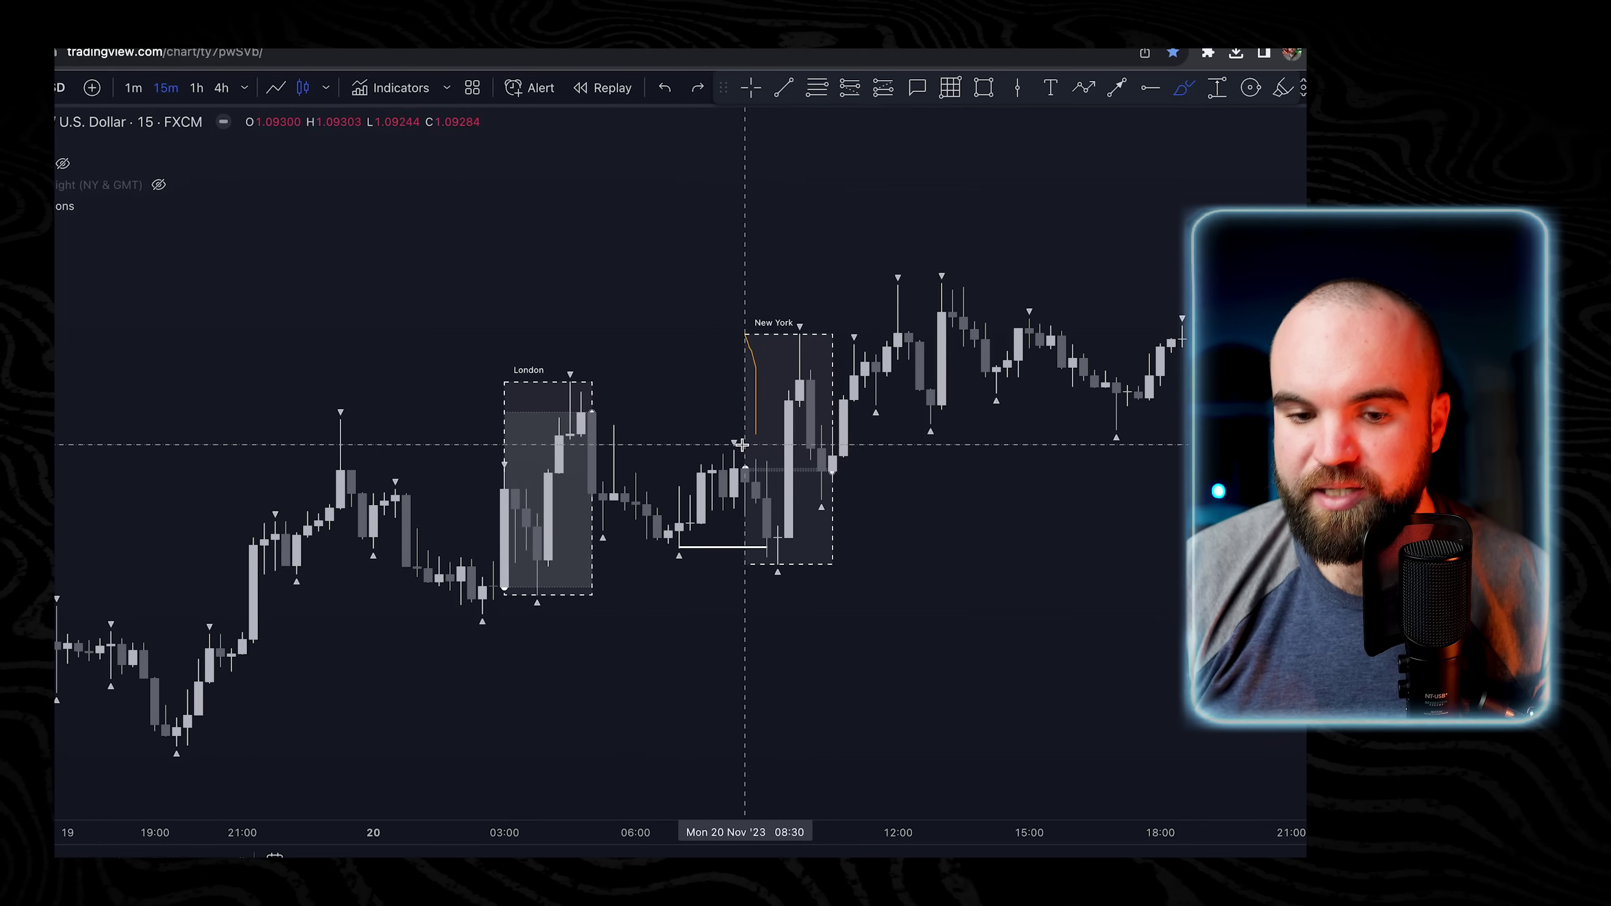
{"action": "key", "text": "ctrl+z"}
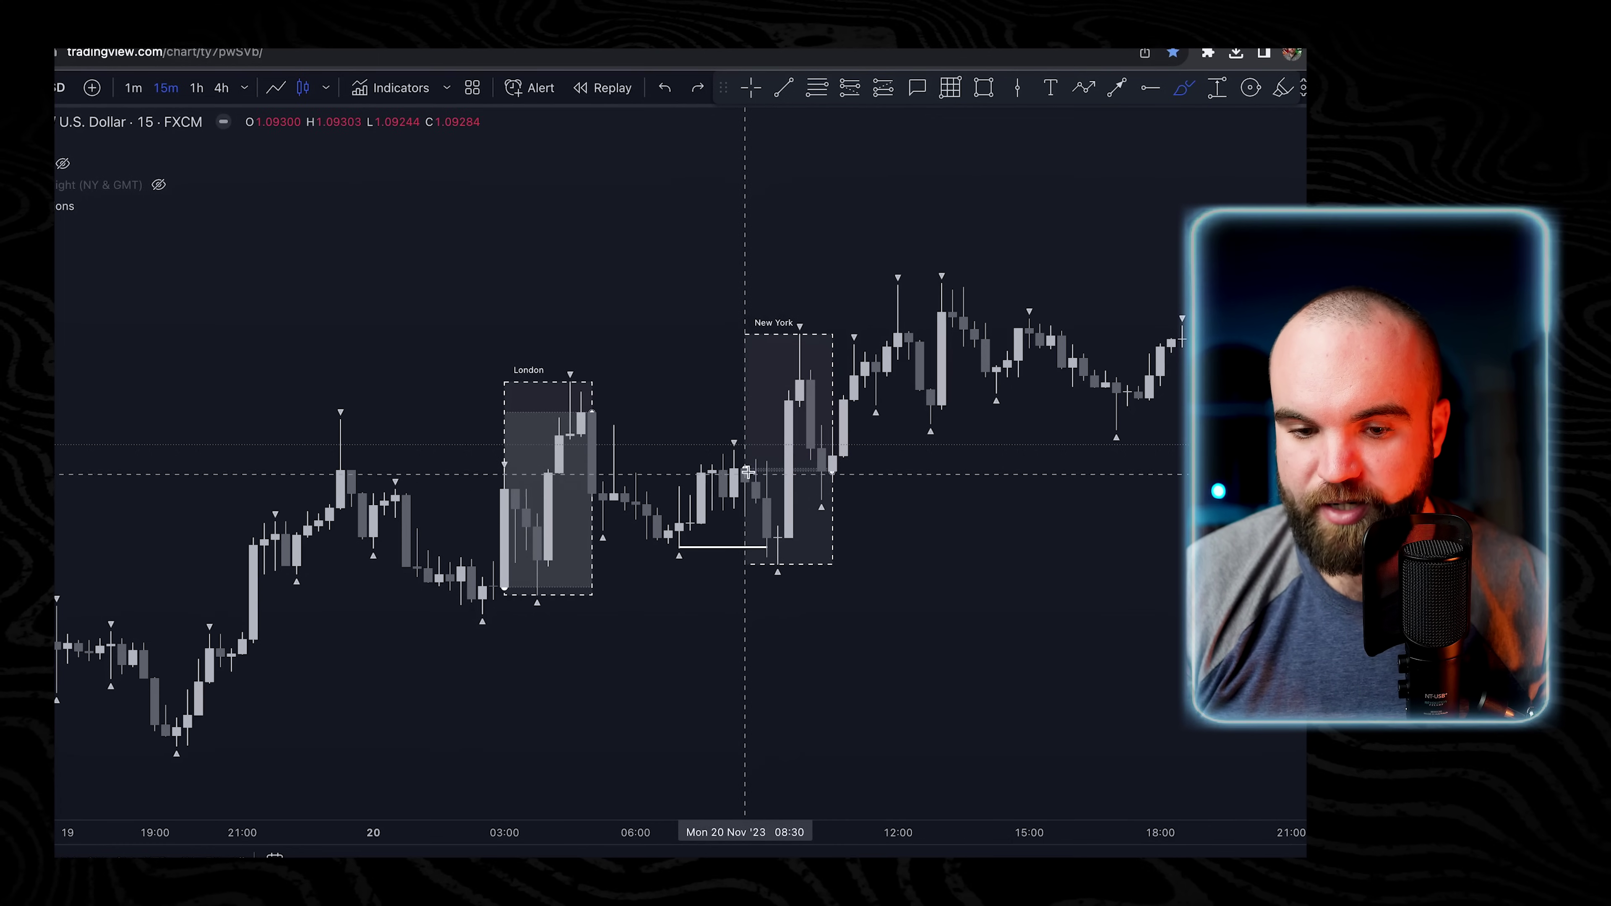
{"action": "left_click_drag", "start_coordinate": [747, 471], "coordinate": [772, 551]}
{"action": "key", "text": "ctrl+z"}
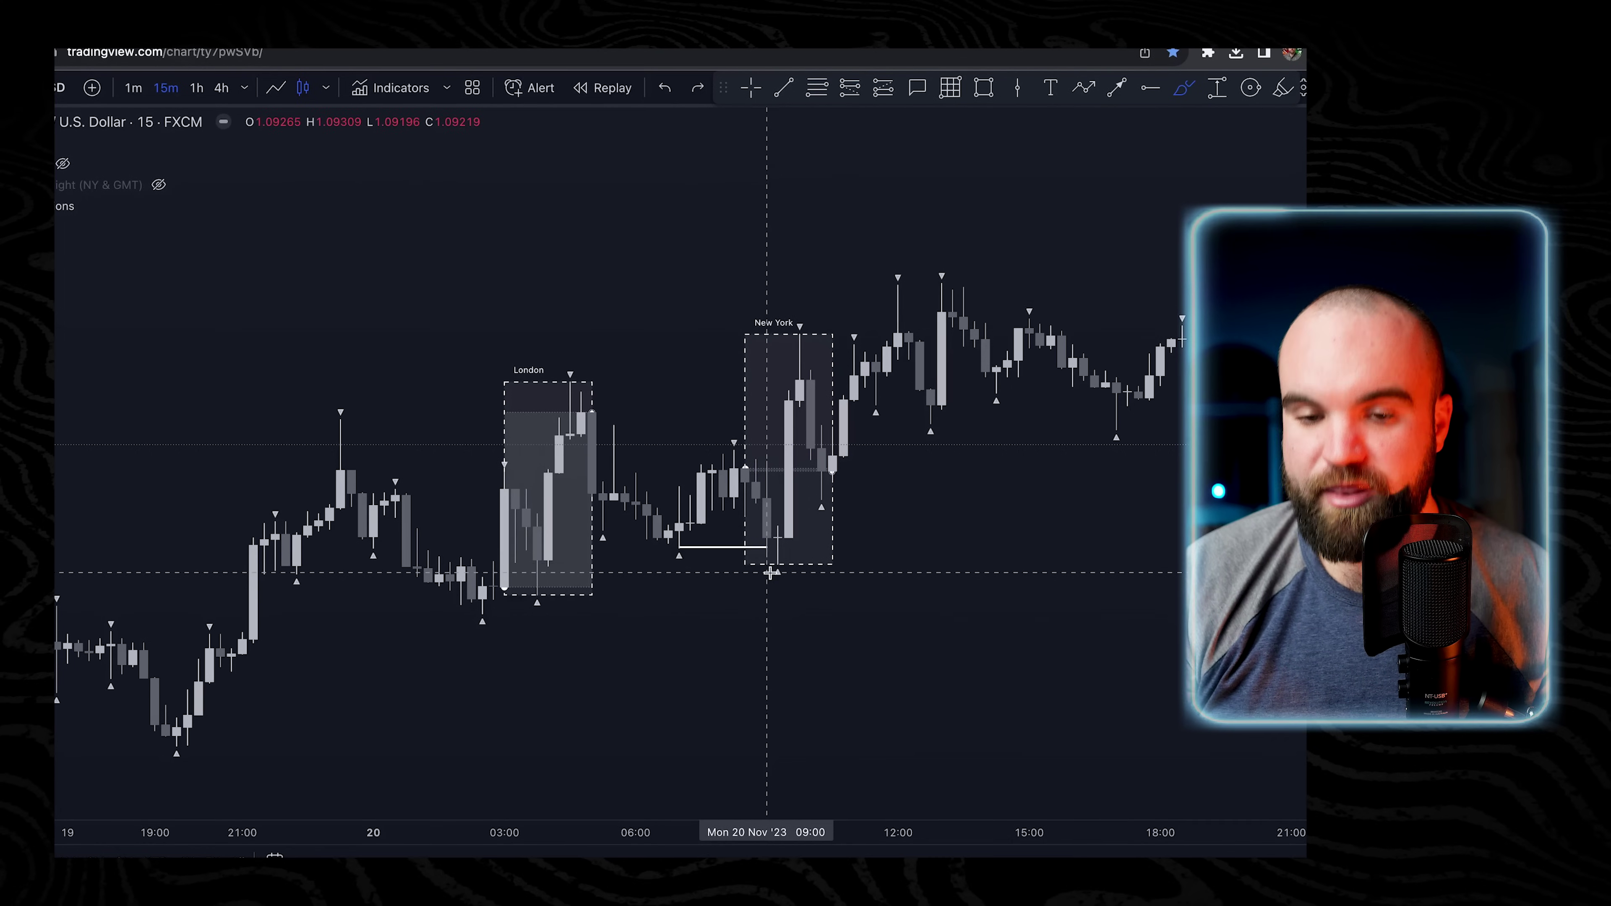
Draw a short horizontal trend line from the 09:15 New York sweep candle to 10:15, just above the 07:00 low line.
{"action": "scroll", "coordinate": [769, 573], "scroll_direction": "up", "scroll_amount": 2}
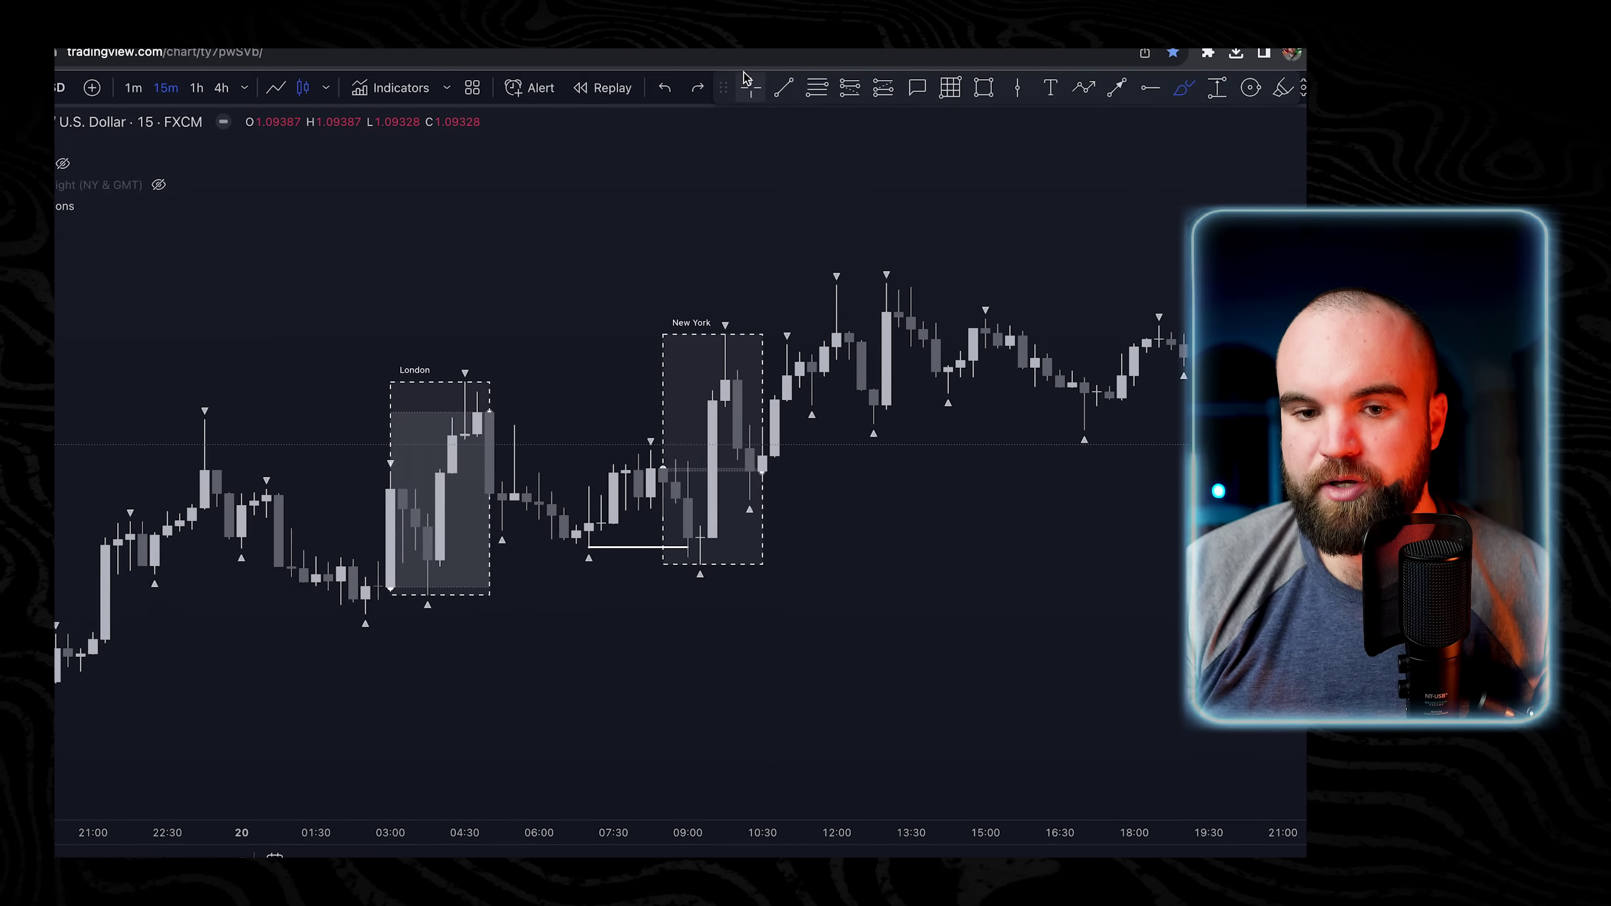
{"action": "left_click", "coordinate": [784, 89]}
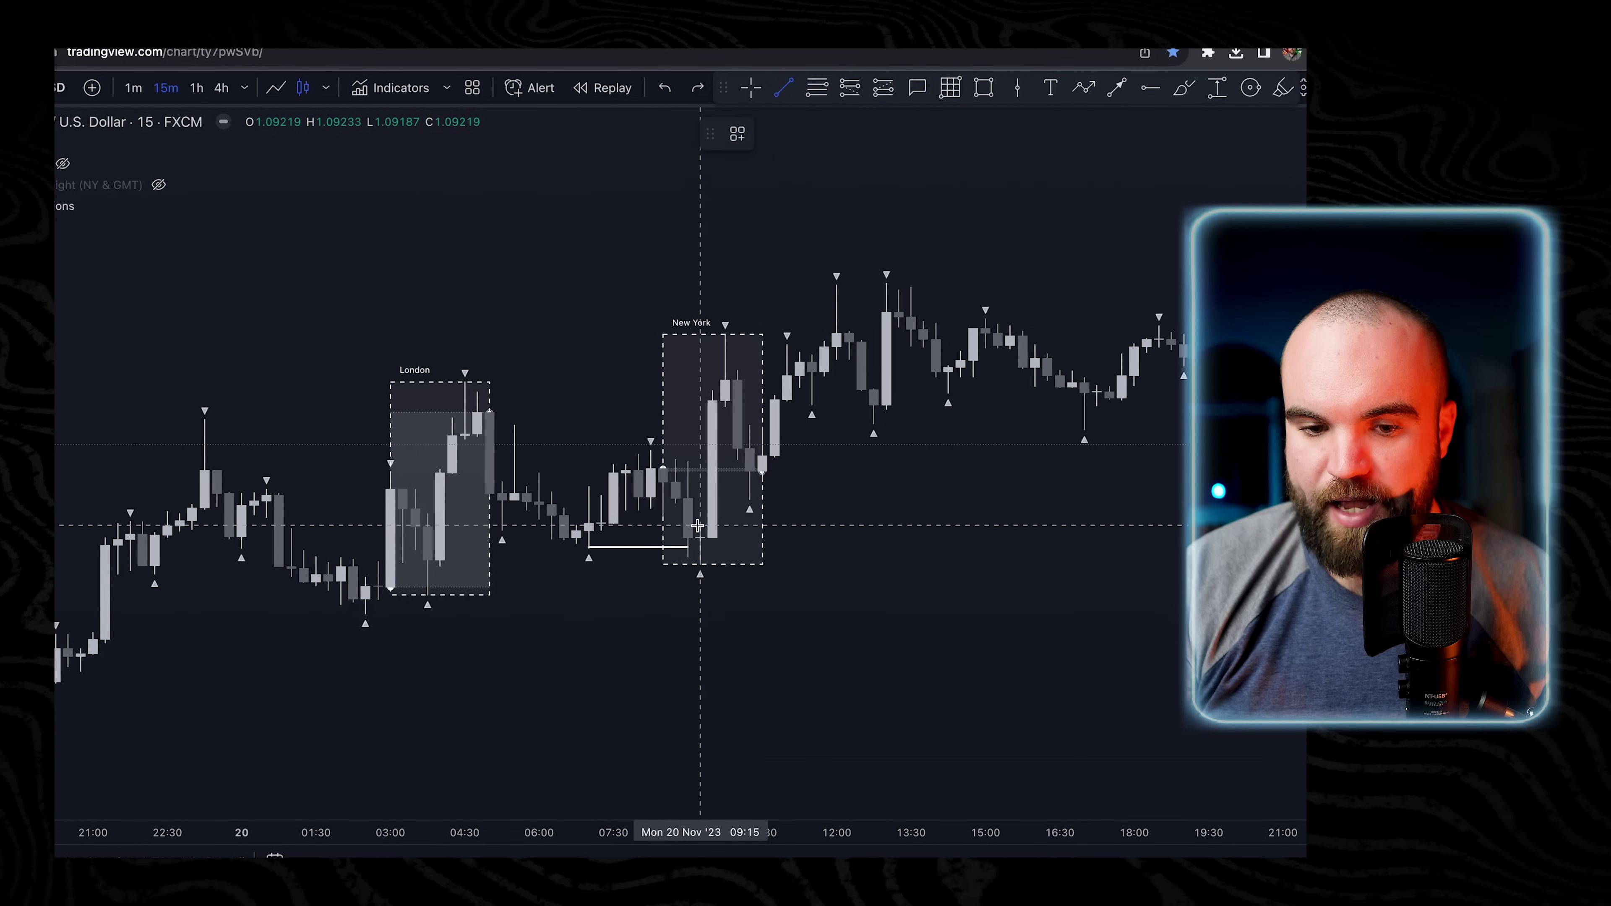
{"action": "left_click", "coordinate": [700, 524]}
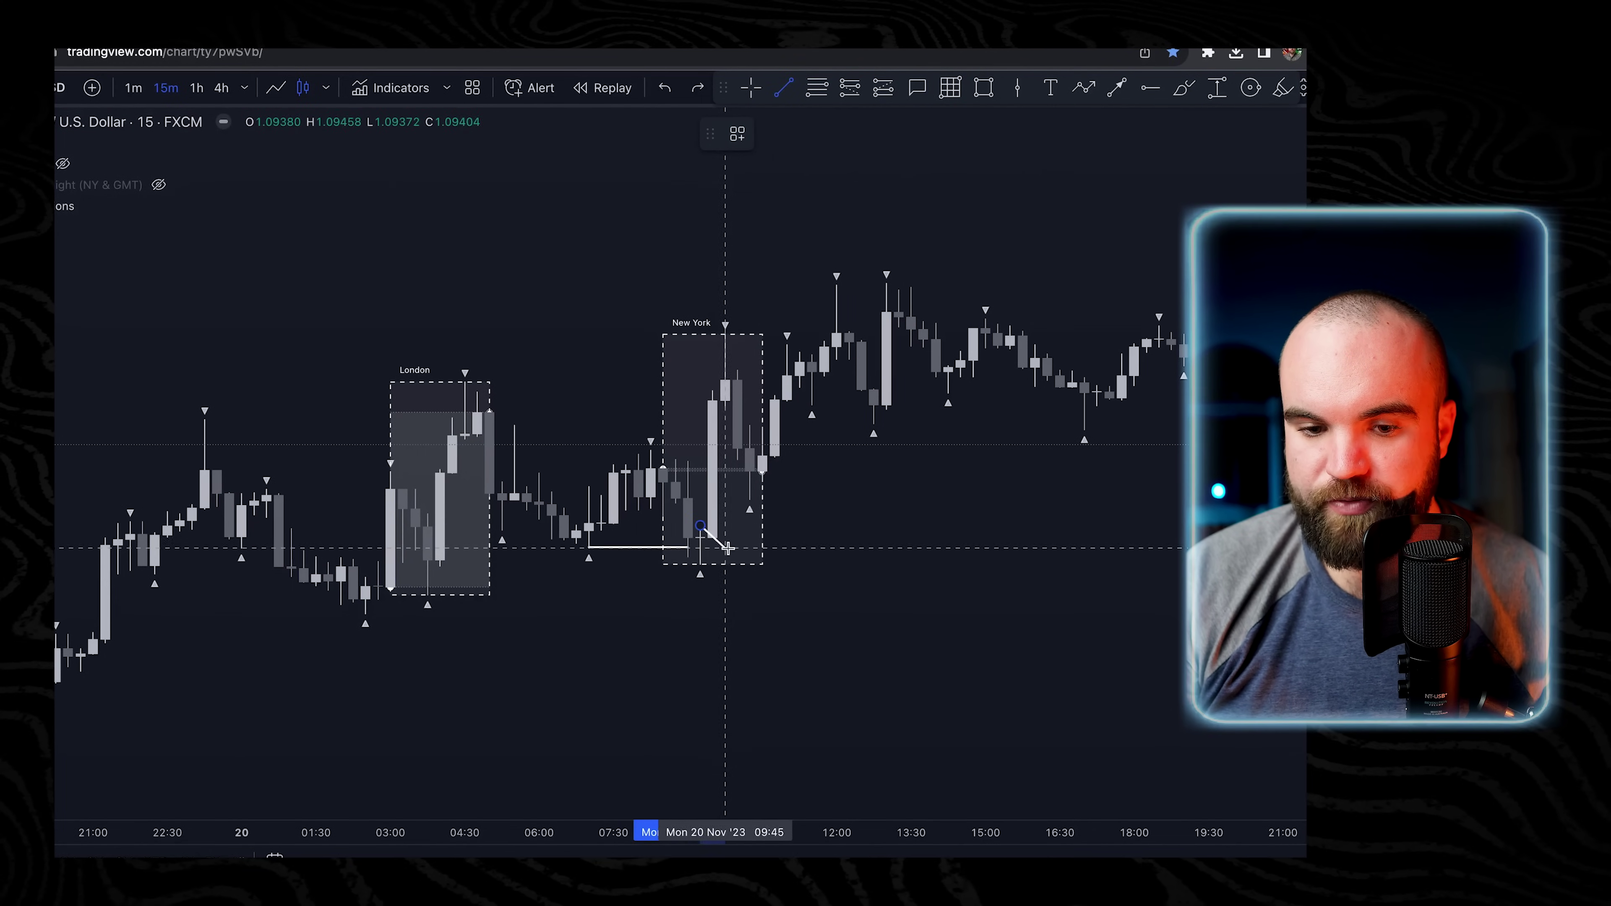
{"action": "left_click", "coordinate": [748, 526]}
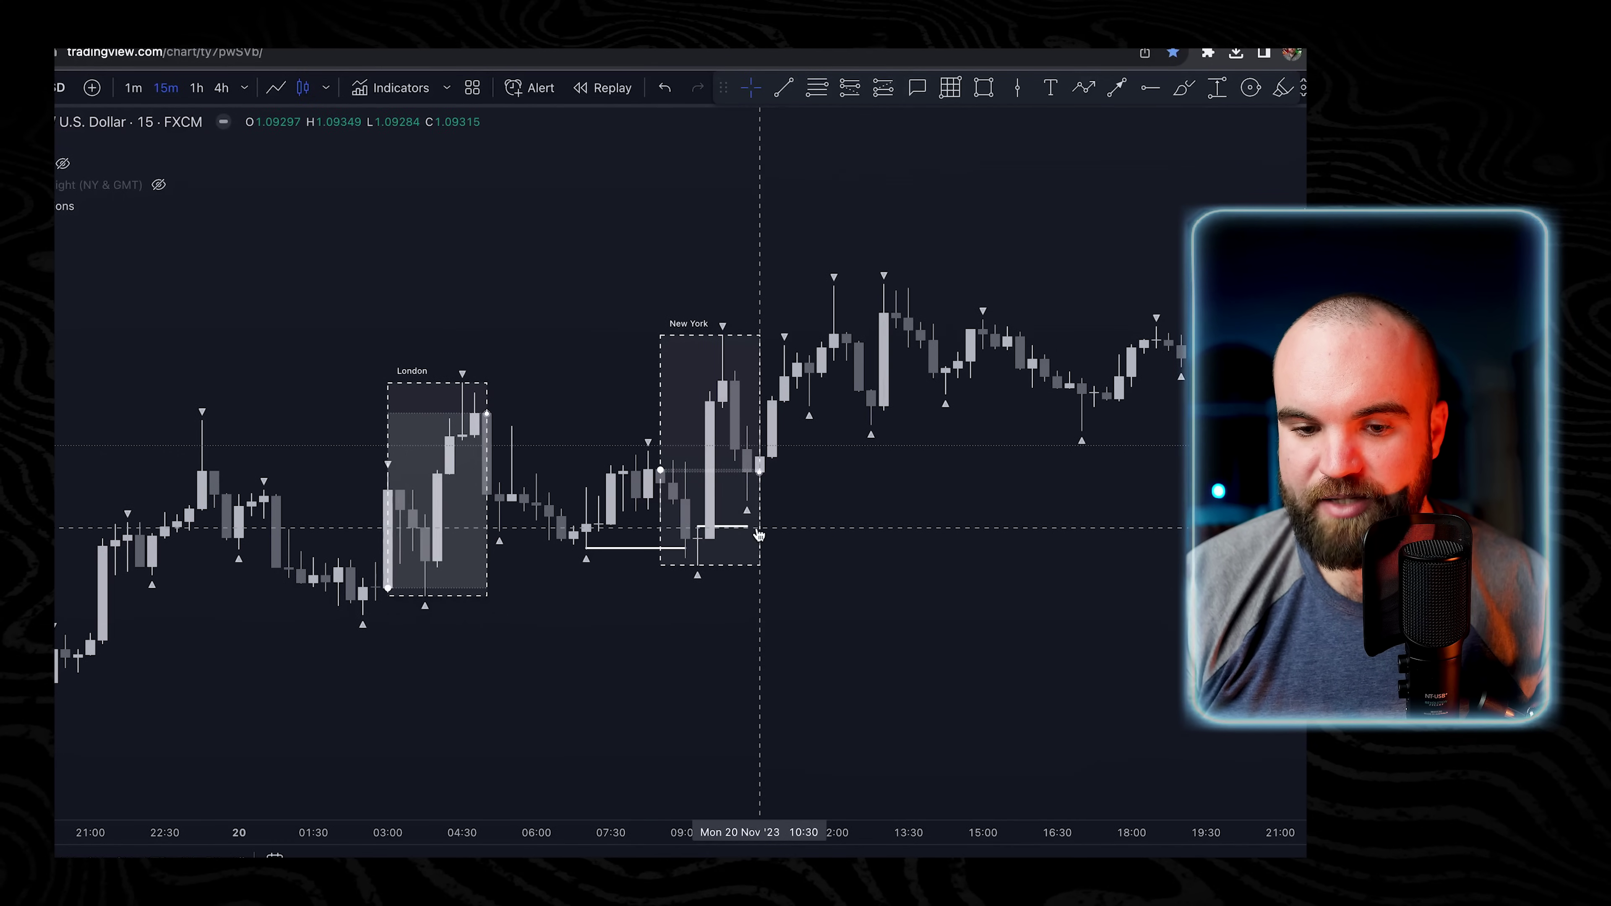
{"action": "left_click", "coordinate": [759, 532], "text": "shift"}
{"action": "left_click", "coordinate": [823, 537]}
{"action": "mouse_move", "coordinate": [748, 527]}
{"action": "left_mouse_down"}
{"action": "mouse_move", "coordinate": [755, 507]}
{"action": "mouse_move", "coordinate": [761, 560]}
{"action": "mouse_move", "coordinate": [751, 533]}
{"action": "left_mouse_up"}
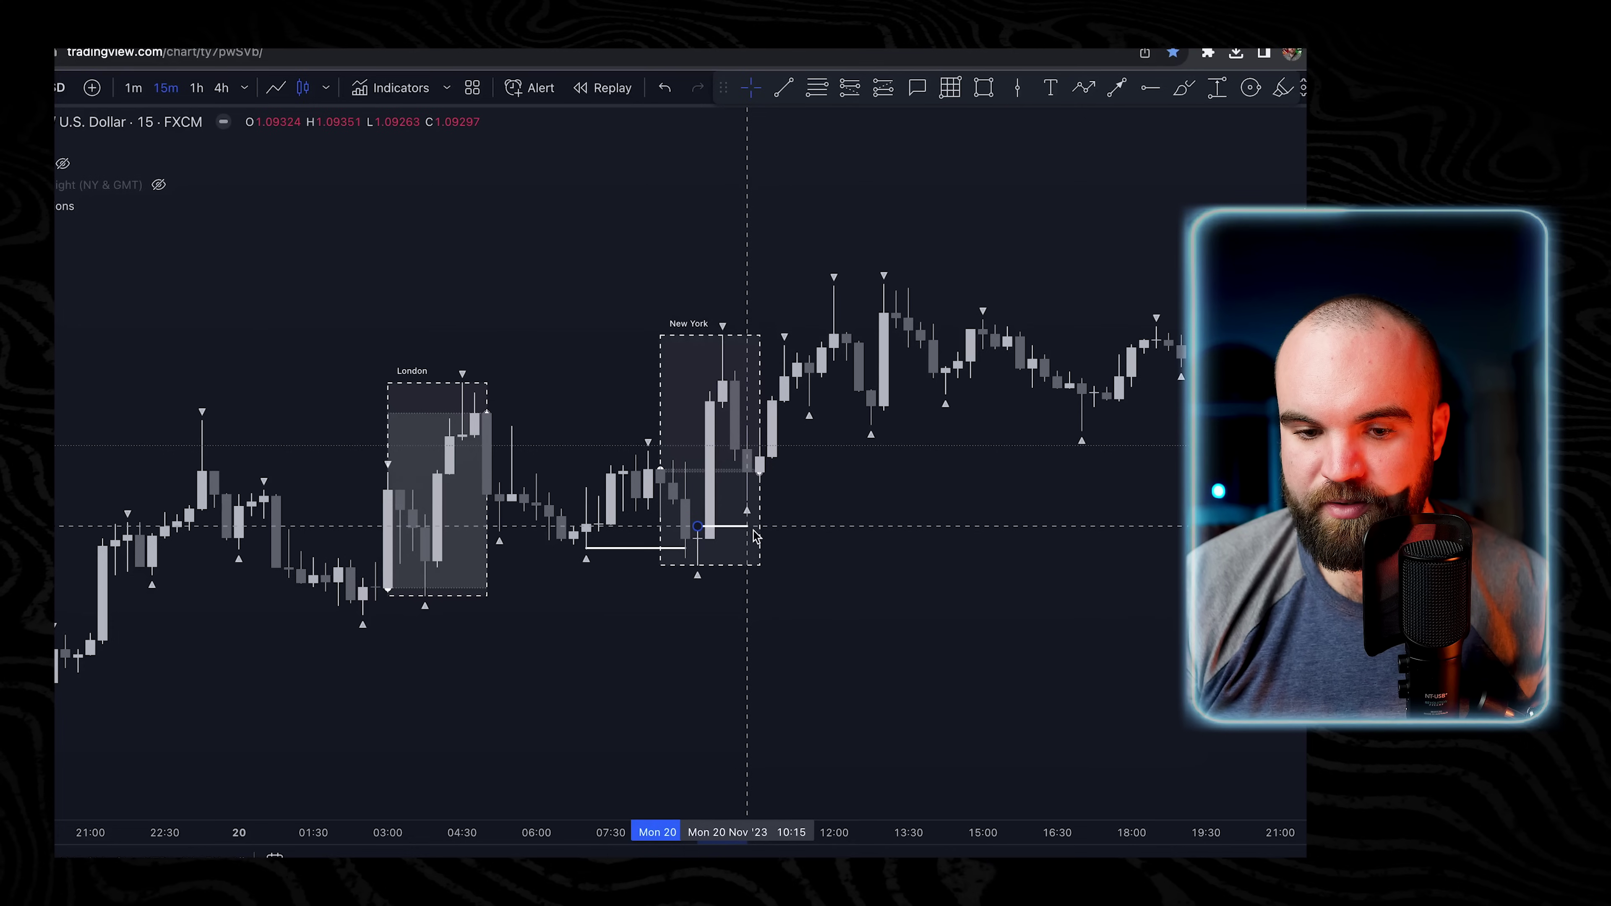
{"action": "left_click", "coordinate": [793, 539]}
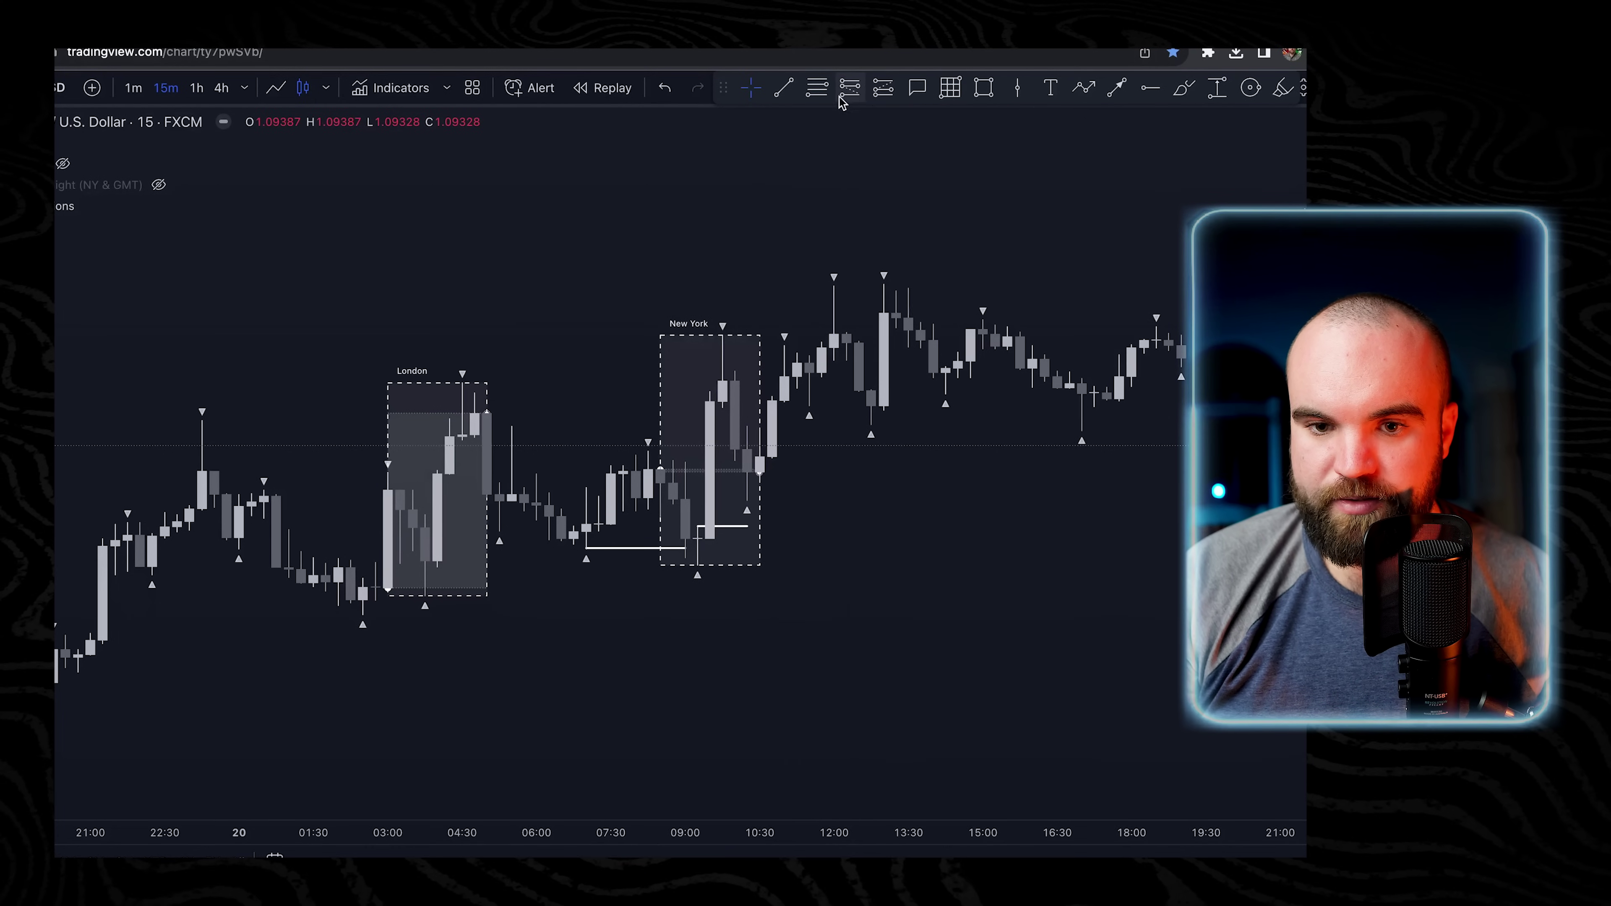
Place a long position at 09:45 on the short line, with a 6.0 pip stop and an 18.0 pip target for a risk/reward ratio of 3.
{"action": "left_click", "coordinate": [882, 87]}
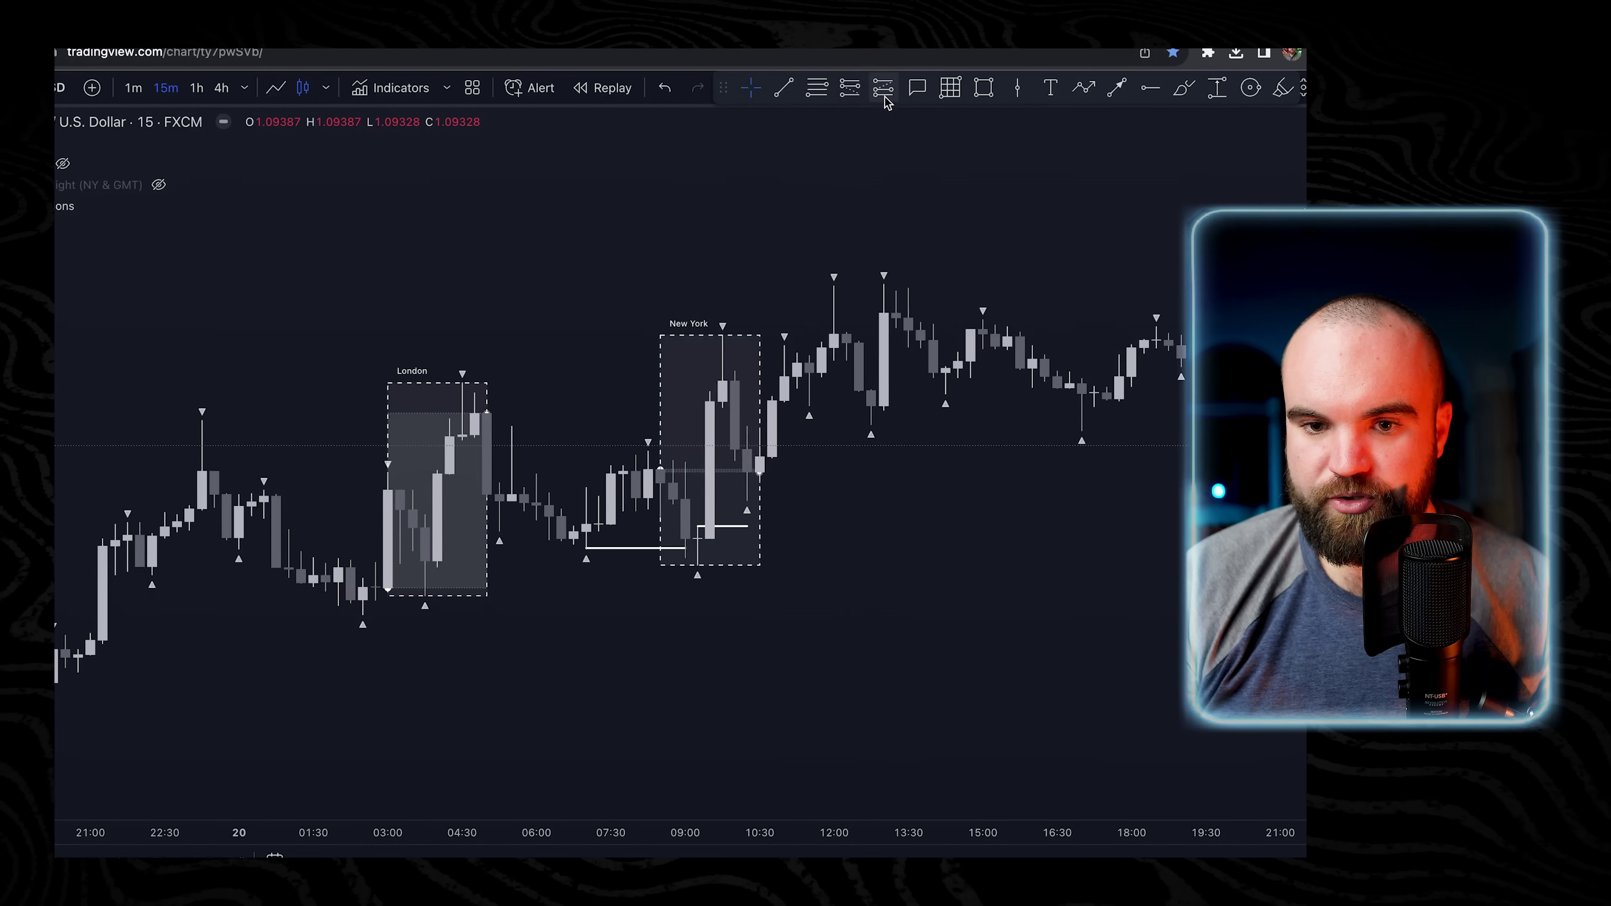
{"action": "left_click", "coordinate": [724, 526]}
{"action": "left_click_drag", "start_coordinate": [724, 634], "coordinate": [746, 565]}
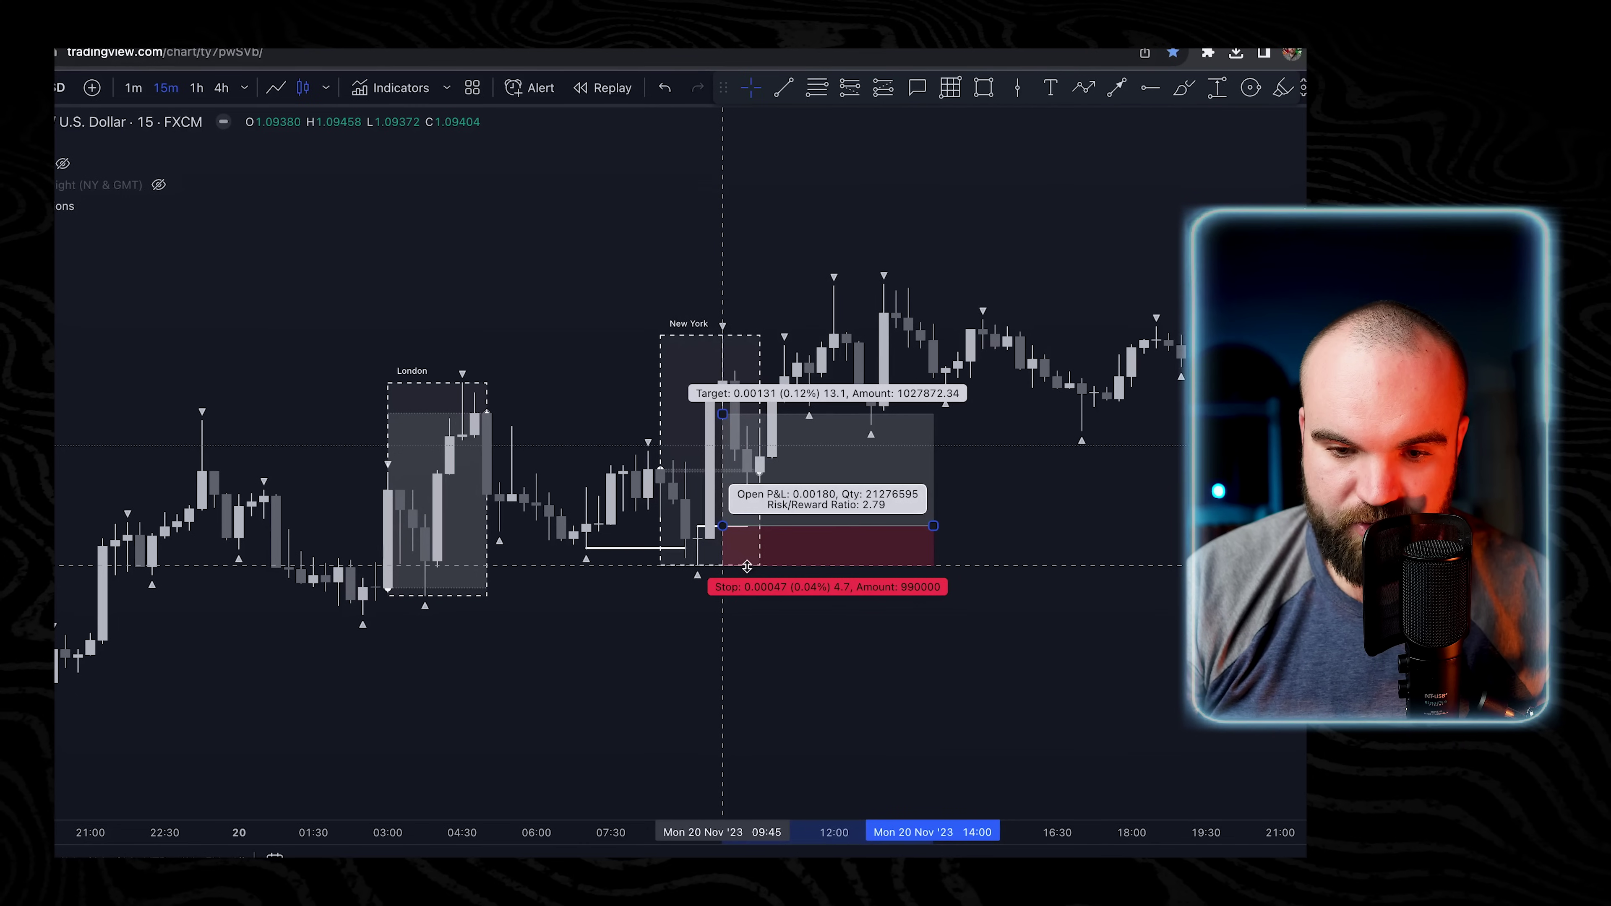
{"action": "left_click_drag", "start_coordinate": [746, 565], "coordinate": [759, 578]}
{"action": "left_click", "coordinate": [694, 619]}
{"action": "left_click", "coordinate": [883, 556]}
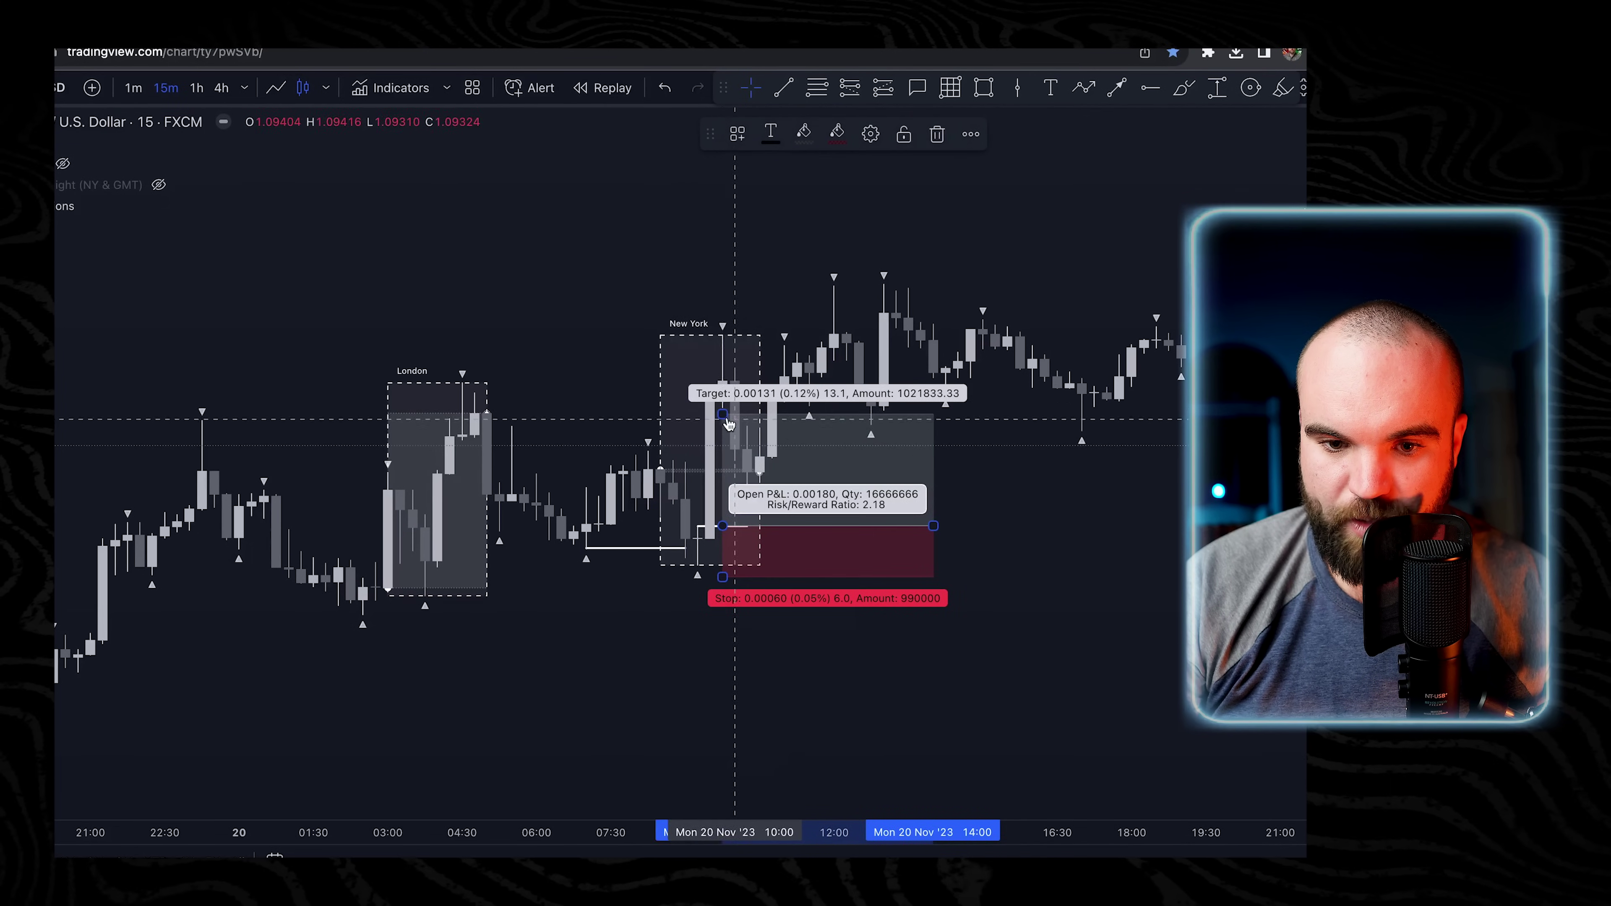
{"action": "left_click_drag", "start_coordinate": [722, 412], "coordinate": [807, 373]}
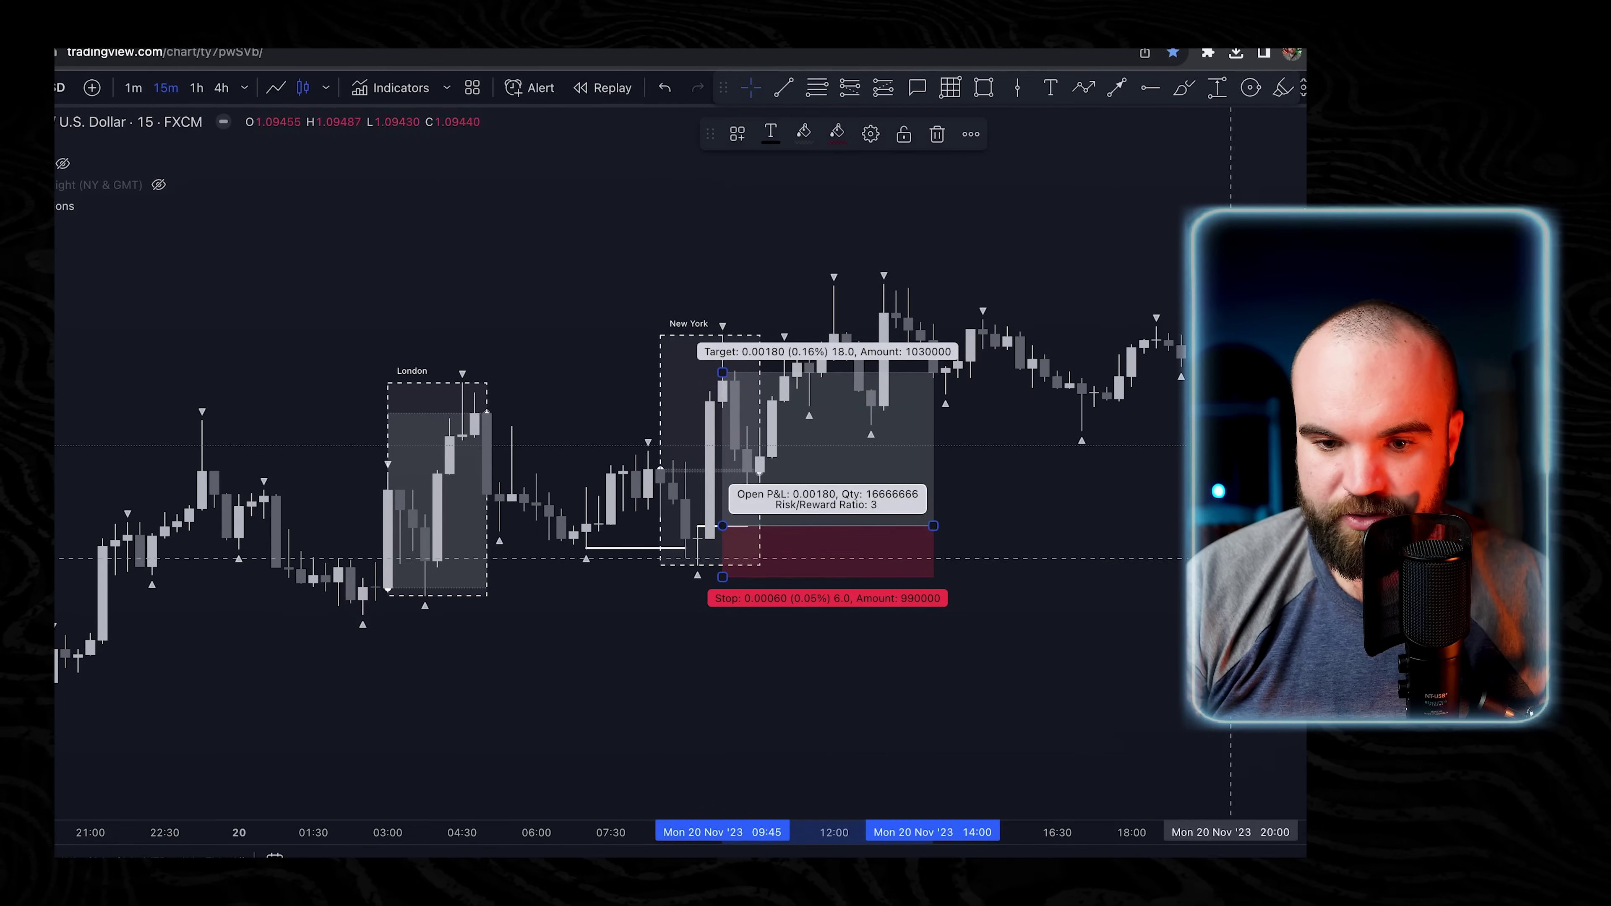
{"action": "left_click", "coordinate": [1231, 556]}
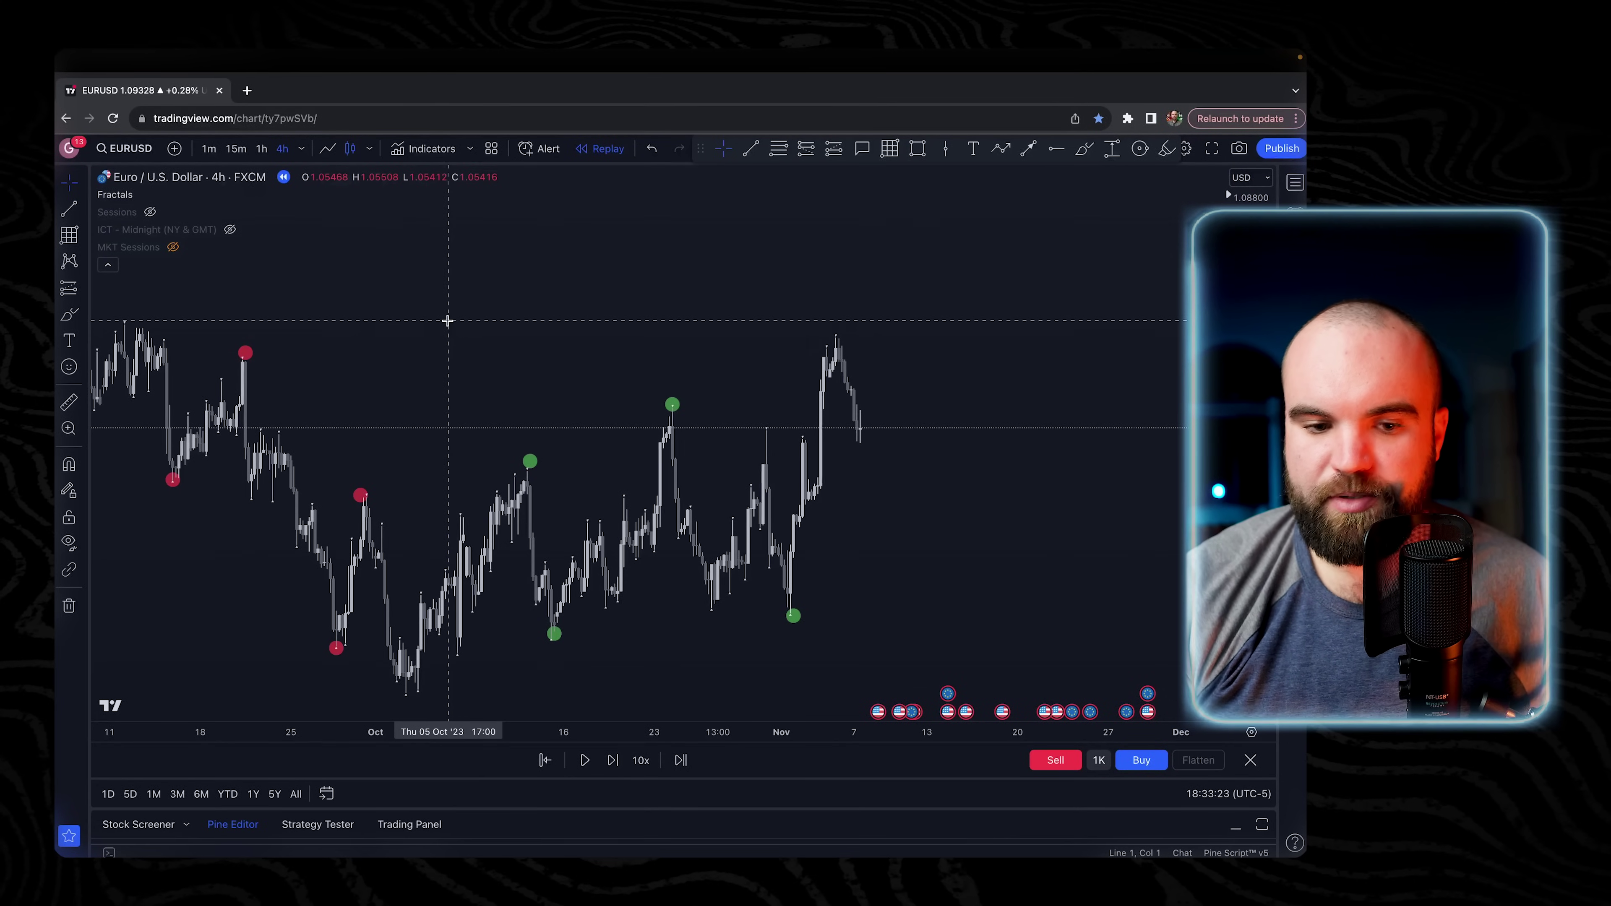
On the 4h chart, trace the September decline through the red swing points with the Brush, and undo the loop around the first two points.
{"action": "left_click_drag", "start_coordinate": [568, 277], "coordinate": [599, 239]}
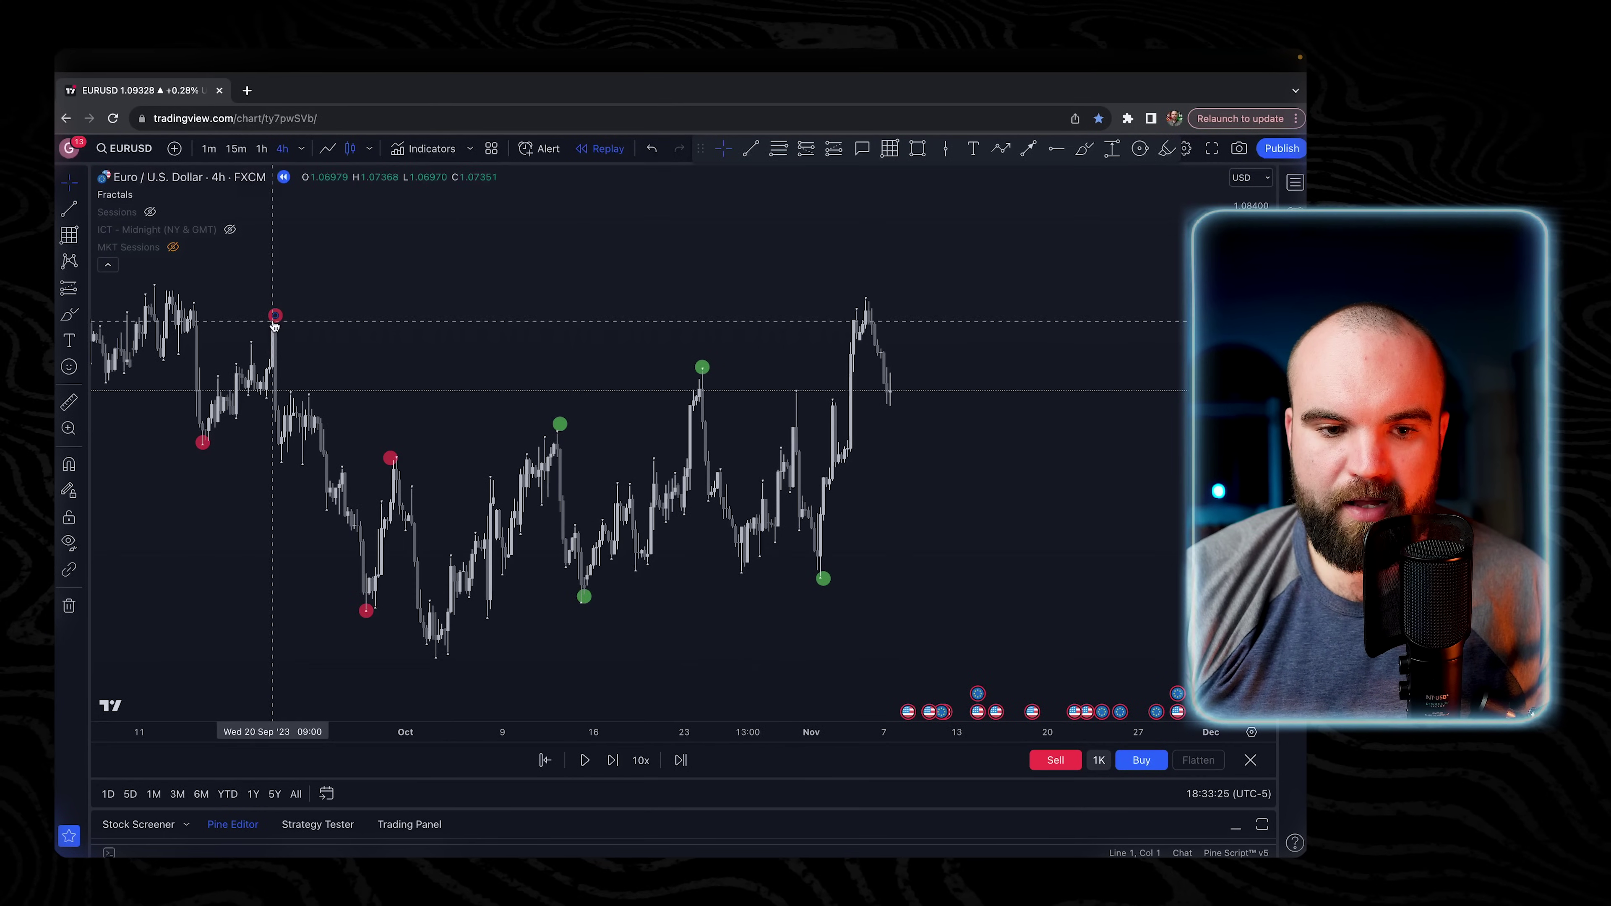
{"action": "left_click", "coordinate": [1083, 148]}
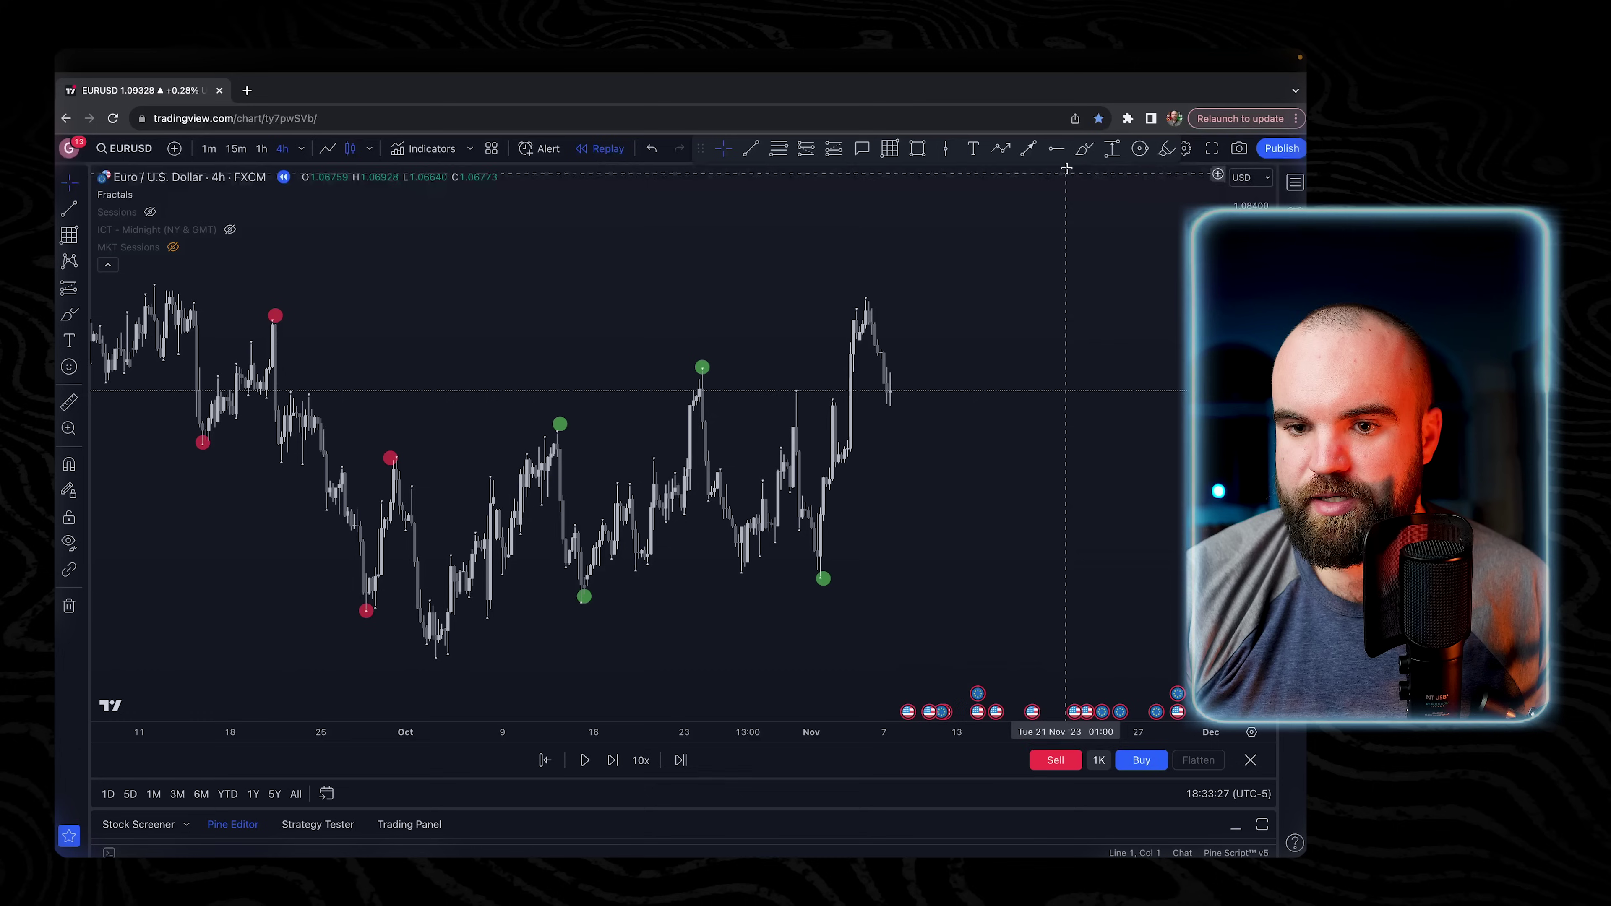
{"action": "mouse_move", "coordinate": [204, 443]}
{"action": "left_mouse_down"}
{"action": "mouse_move", "coordinate": [283, 441]}
{"action": "mouse_move", "coordinate": [269, 336]}
{"action": "mouse_move", "coordinate": [312, 483]}
{"action": "left_mouse_up"}
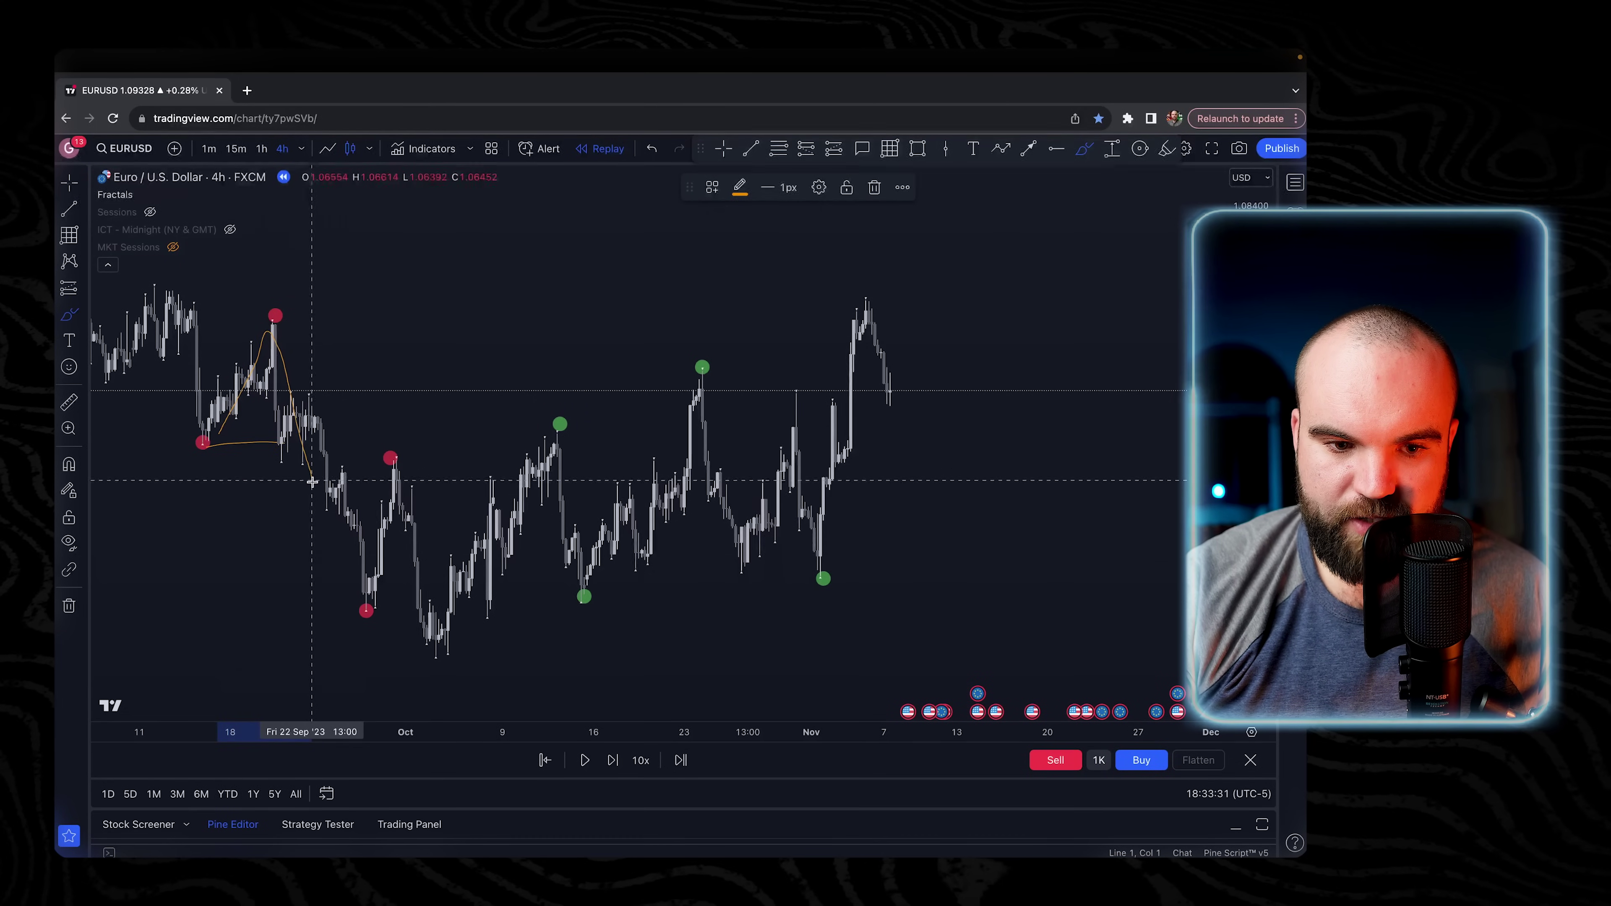
{"action": "mouse_move", "coordinate": [364, 611]}
{"action": "left_mouse_down"}
{"action": "mouse_move", "coordinate": [393, 501]}
{"action": "mouse_move", "coordinate": [380, 457]}
{"action": "mouse_move", "coordinate": [288, 355]}
{"action": "mouse_move", "coordinate": [302, 332]}
{"action": "mouse_move", "coordinate": [176, 420]}
{"action": "mouse_move", "coordinate": [323, 338]}
{"action": "left_mouse_up"}
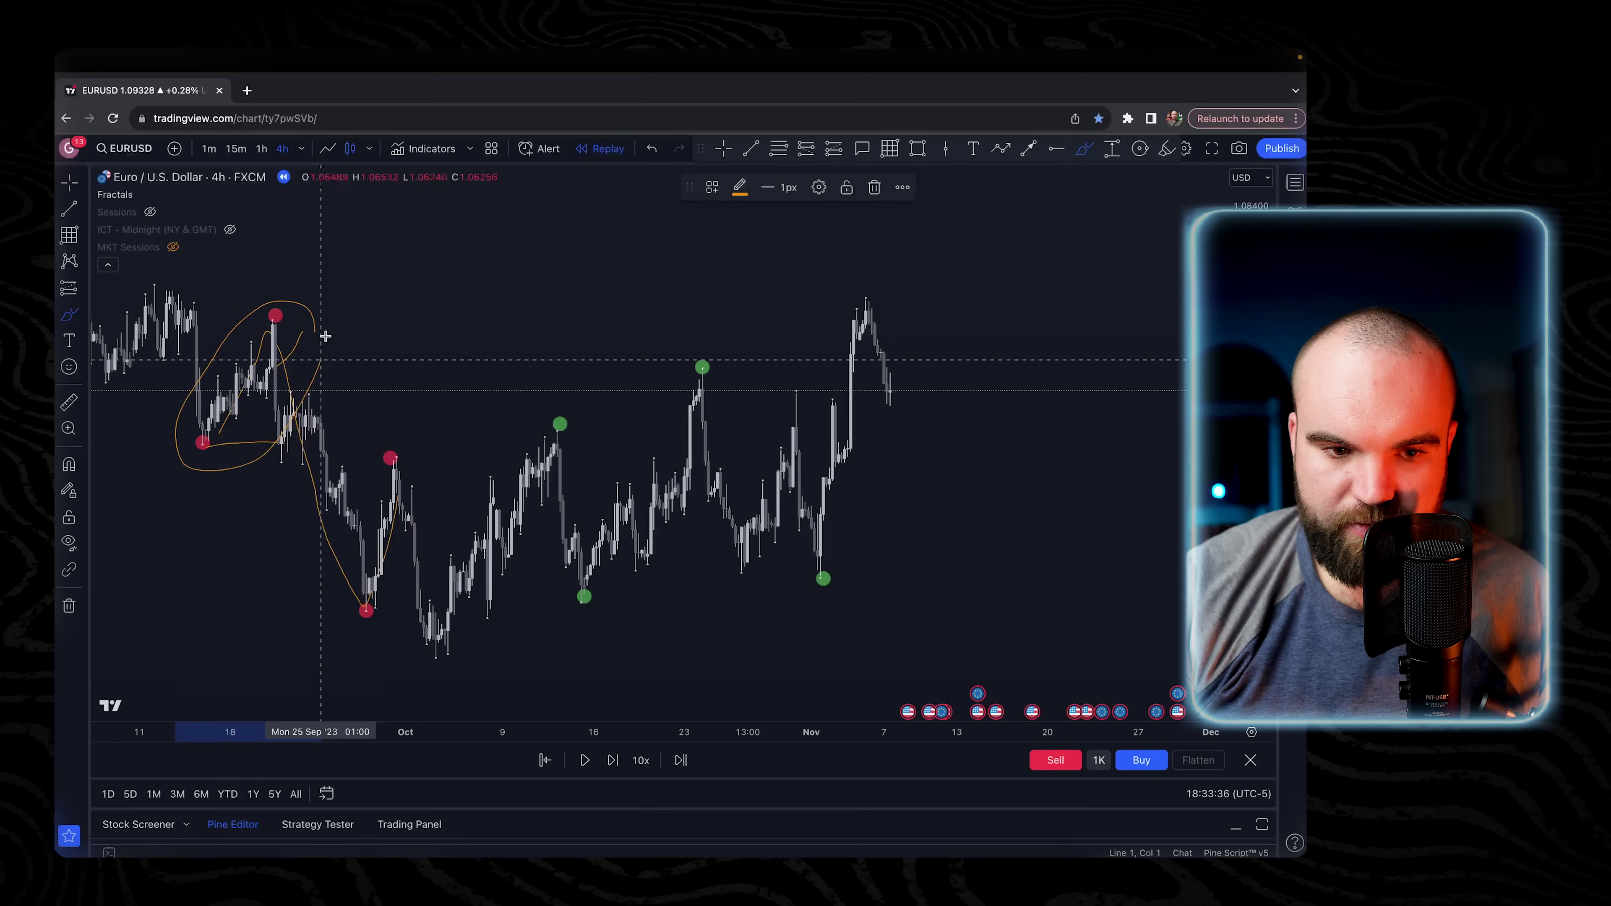
{"action": "key", "text": "super+z"}
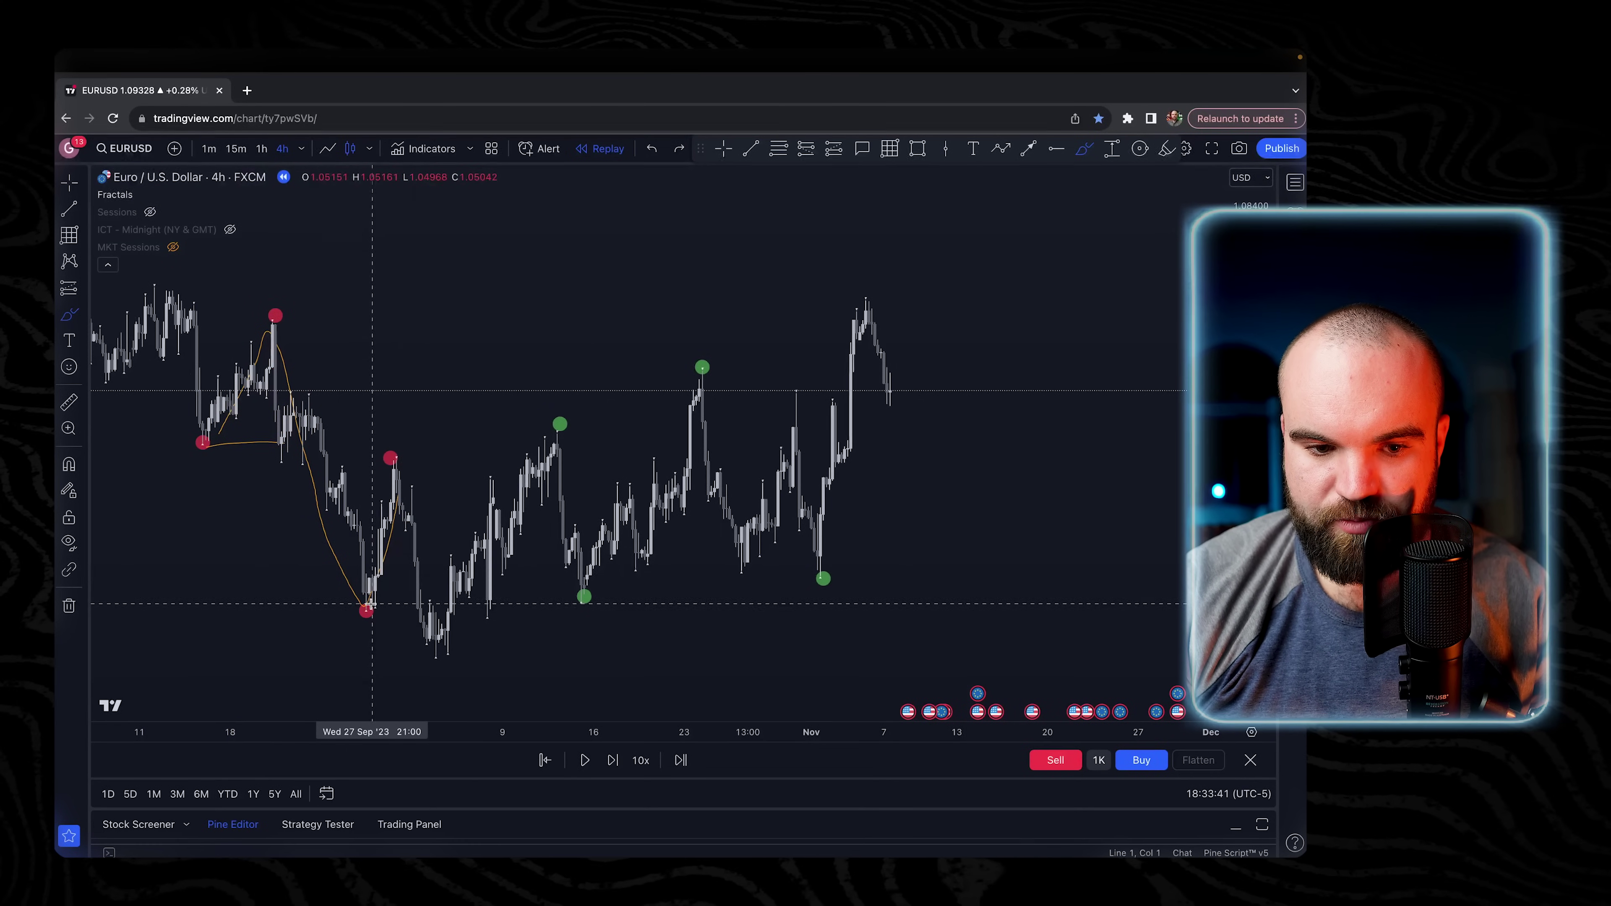
Circle the late-September red low and high with the Brush and trace the break below that low into early October.
{"action": "left_click", "coordinate": [393, 517]}
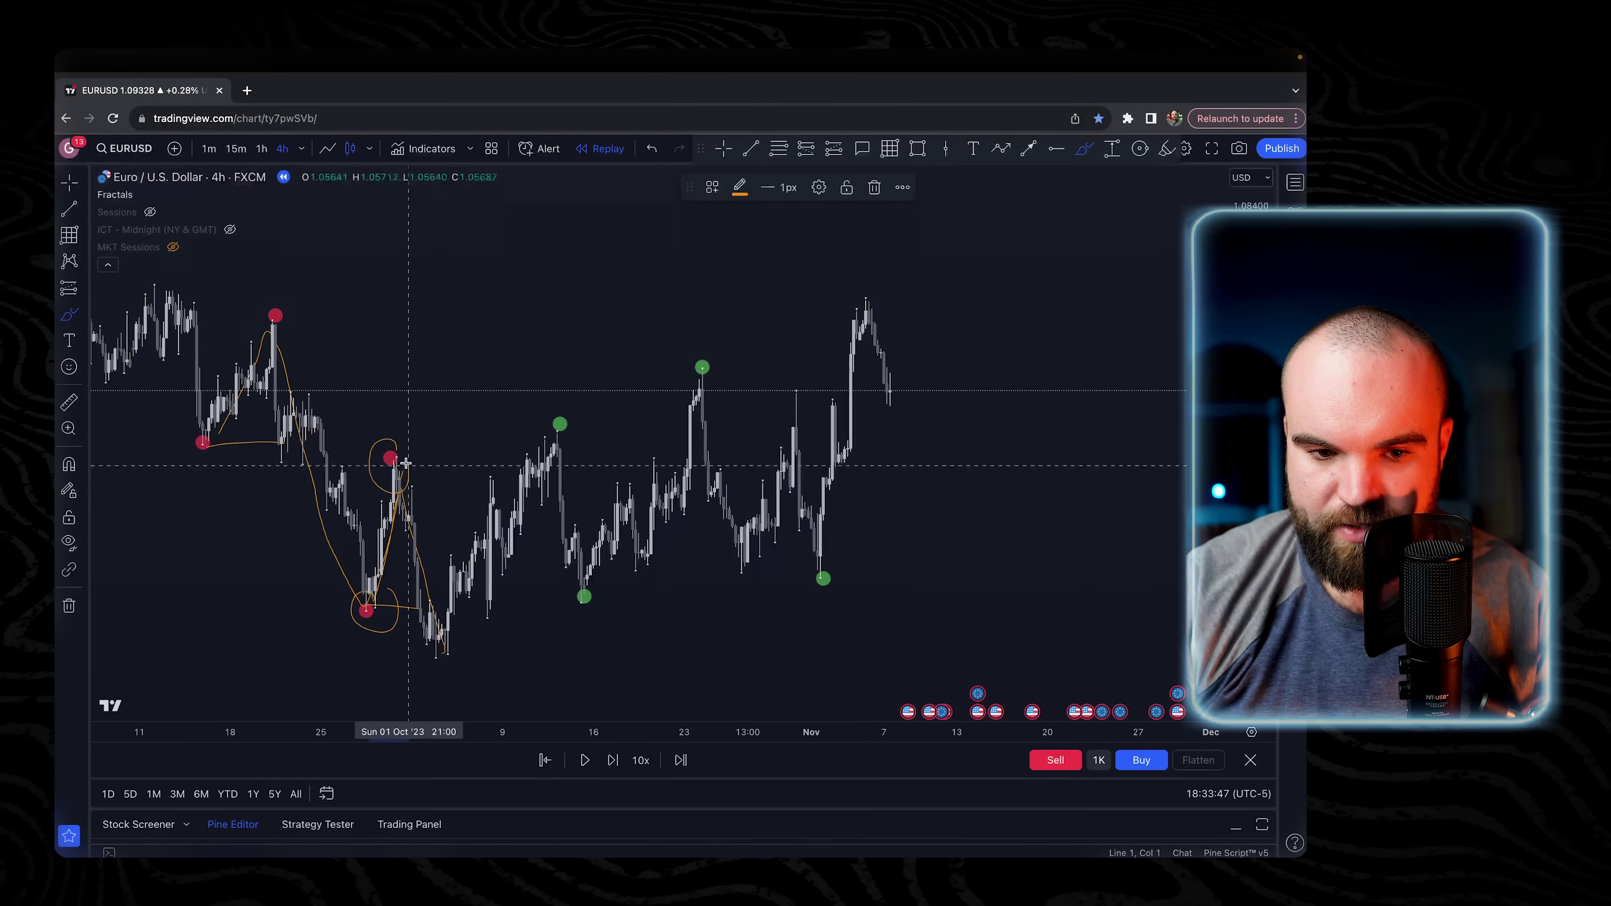
{"action": "left_click_drag", "start_coordinate": [406, 464], "coordinate": [380, 445]}
{"action": "scroll", "coordinate": [369, 580], "scroll_direction": "up", "scroll_amount": 5}
{"action": "scroll", "coordinate": [346, 261], "scroll_direction": "down", "scroll_amount": 3}
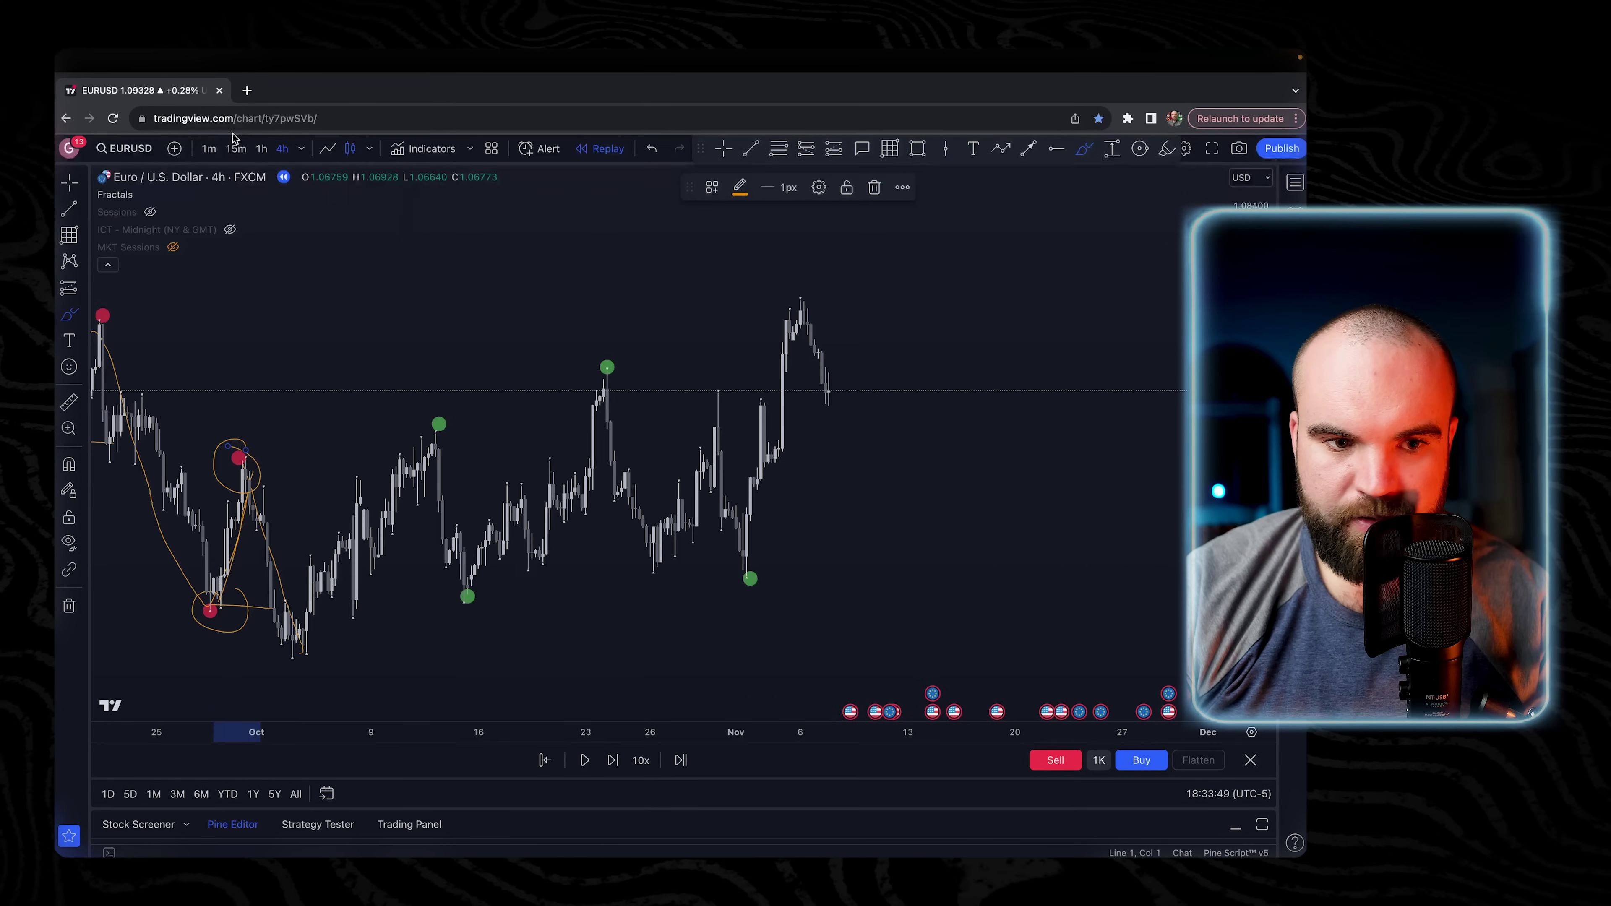
Draw a horizontal trend line from the circled 29 September high across to the candles around 11 October.
{"action": "left_click", "coordinate": [69, 183]}
{"action": "mouse_move", "coordinate": [307, 455]}
{"action": "left_mouse_down"}
{"action": "mouse_move", "coordinate": [697, 353]}
{"action": "mouse_move", "coordinate": [557, 373]}
{"action": "left_mouse_up"}
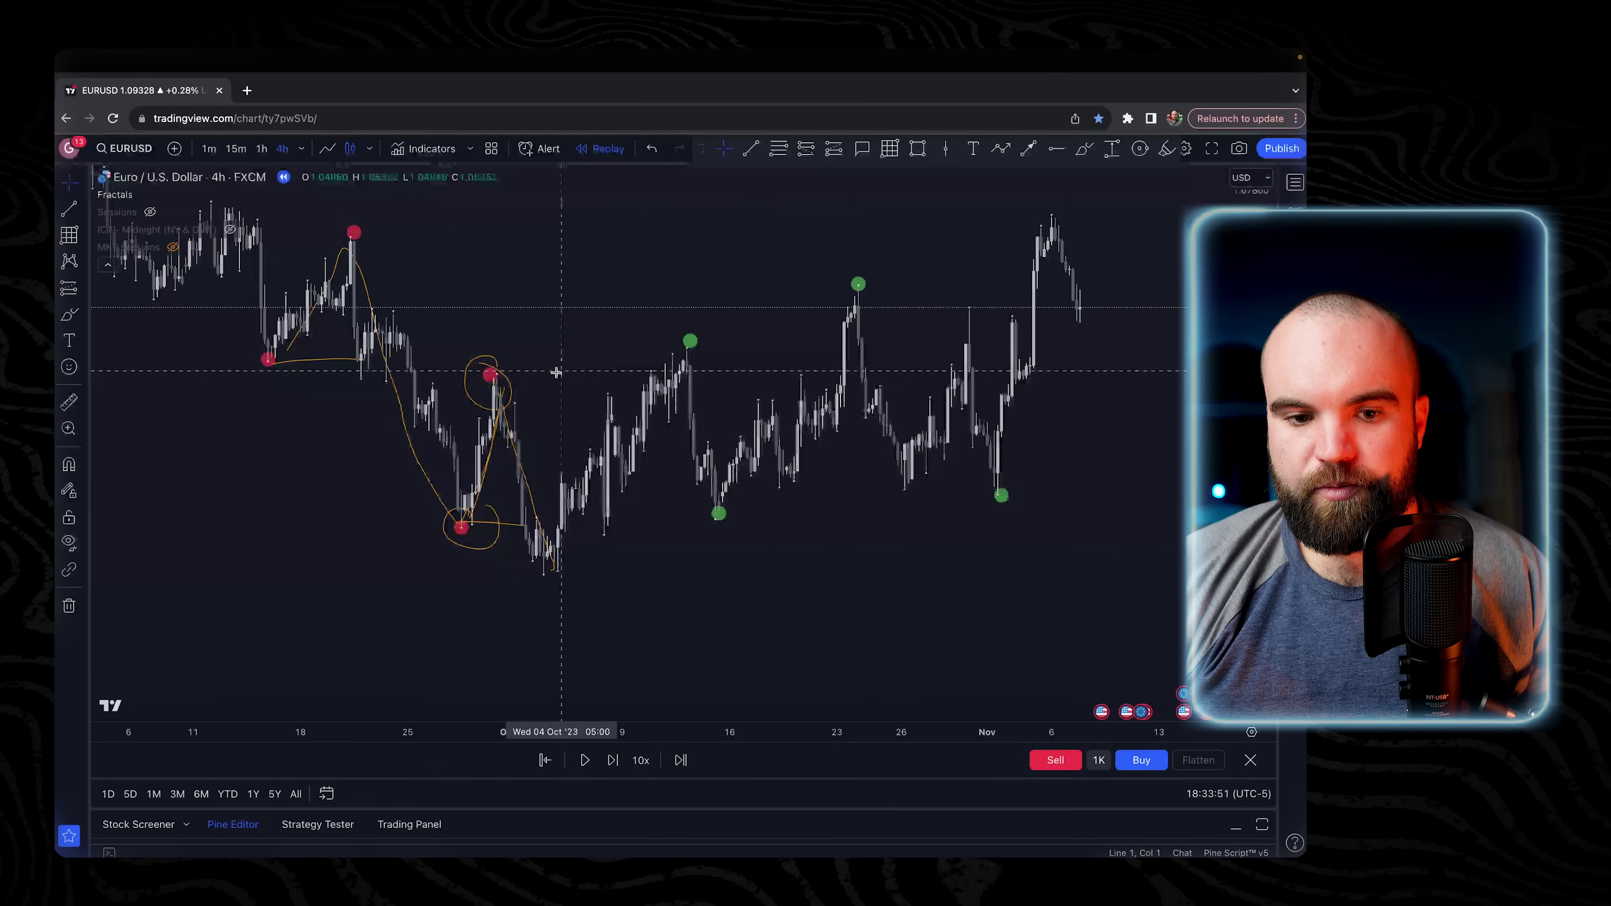
{"action": "scroll", "coordinate": [556, 372], "scroll_direction": "right", "scroll_amount": 5}
{"action": "scroll", "coordinate": [302, 360], "scroll_direction": "left", "scroll_amount": 5}
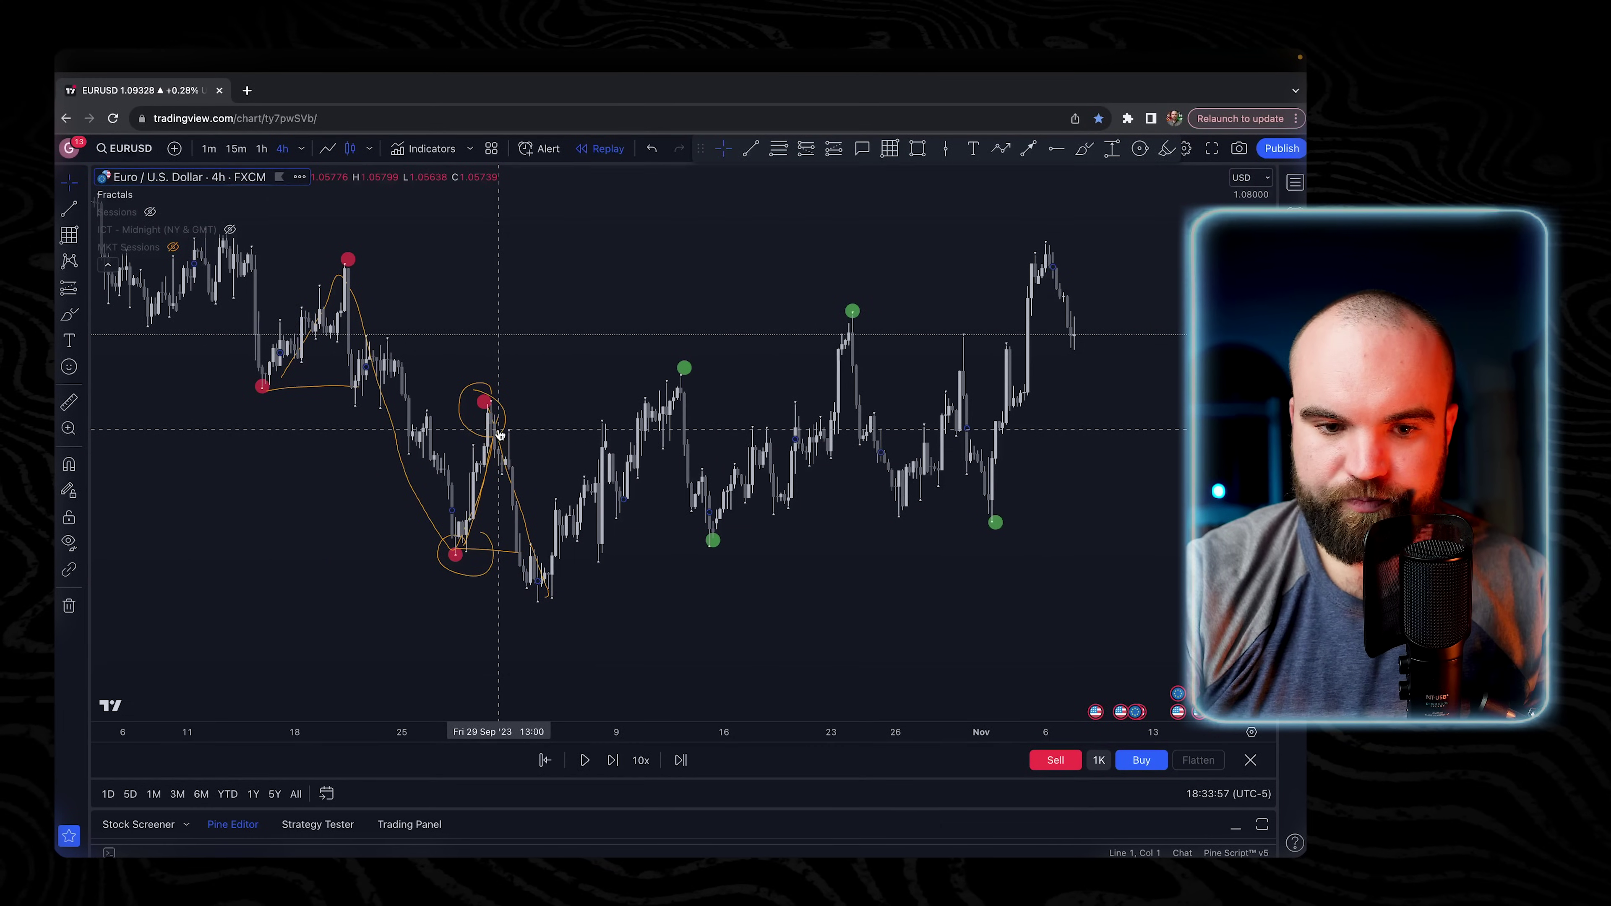
{"action": "left_click_drag", "start_coordinate": [610, 292], "coordinate": [622, 296]}
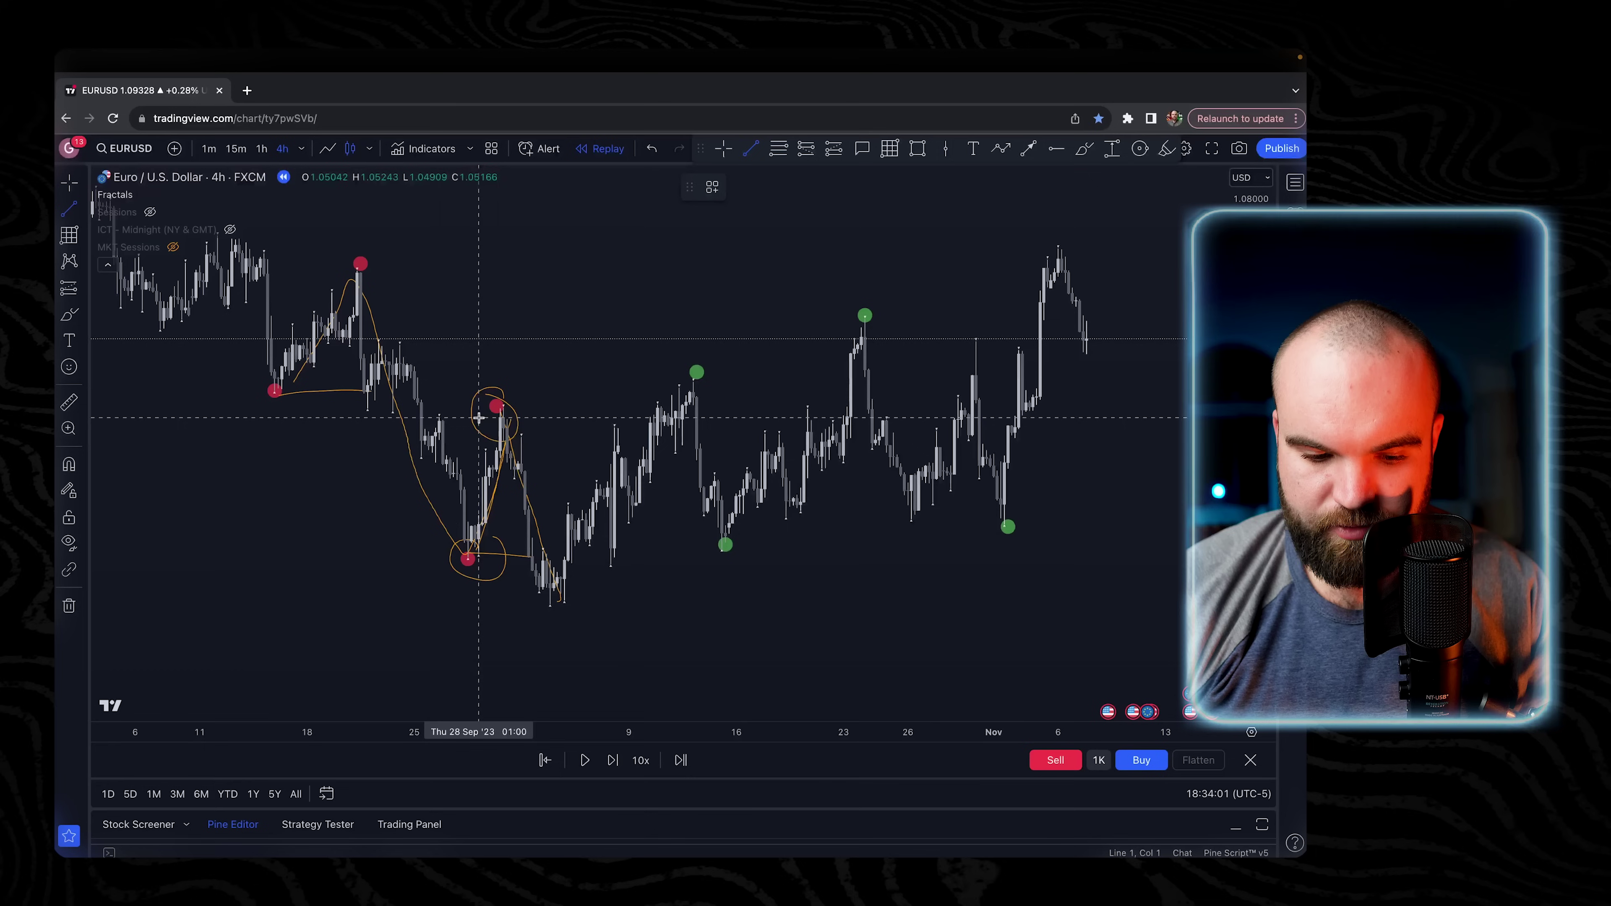
{"action": "left_click", "coordinate": [504, 403], "text": "super"}
{"action": "left_click_drag", "start_coordinate": [504, 404], "coordinate": [659, 407]}
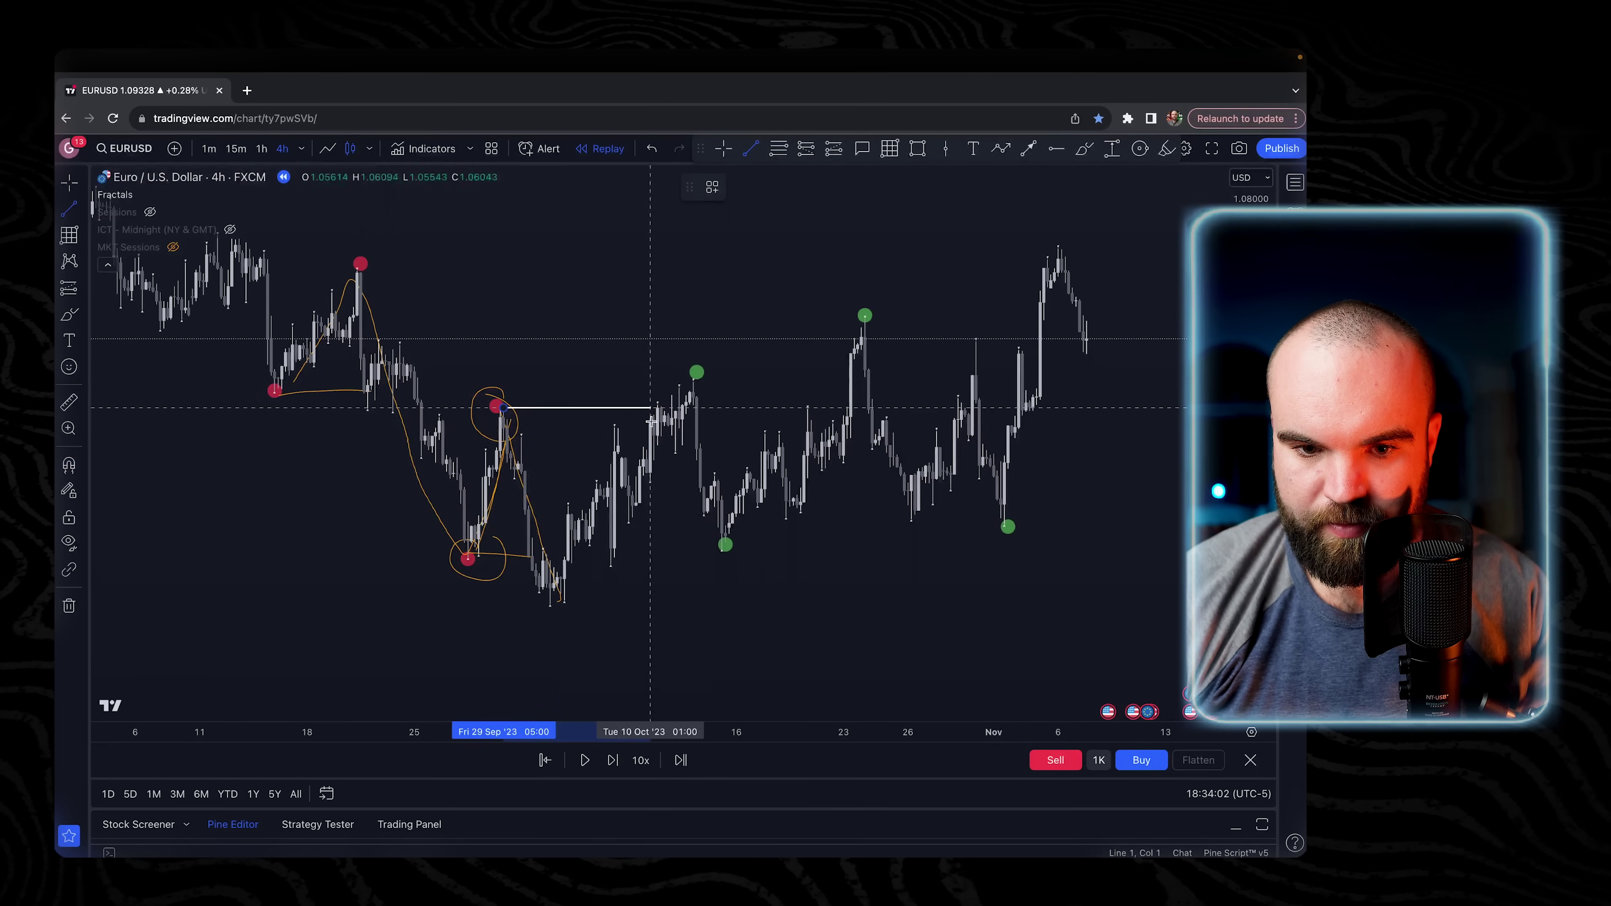
{"action": "left_click_drag", "start_coordinate": [678, 304], "coordinate": [719, 309]}
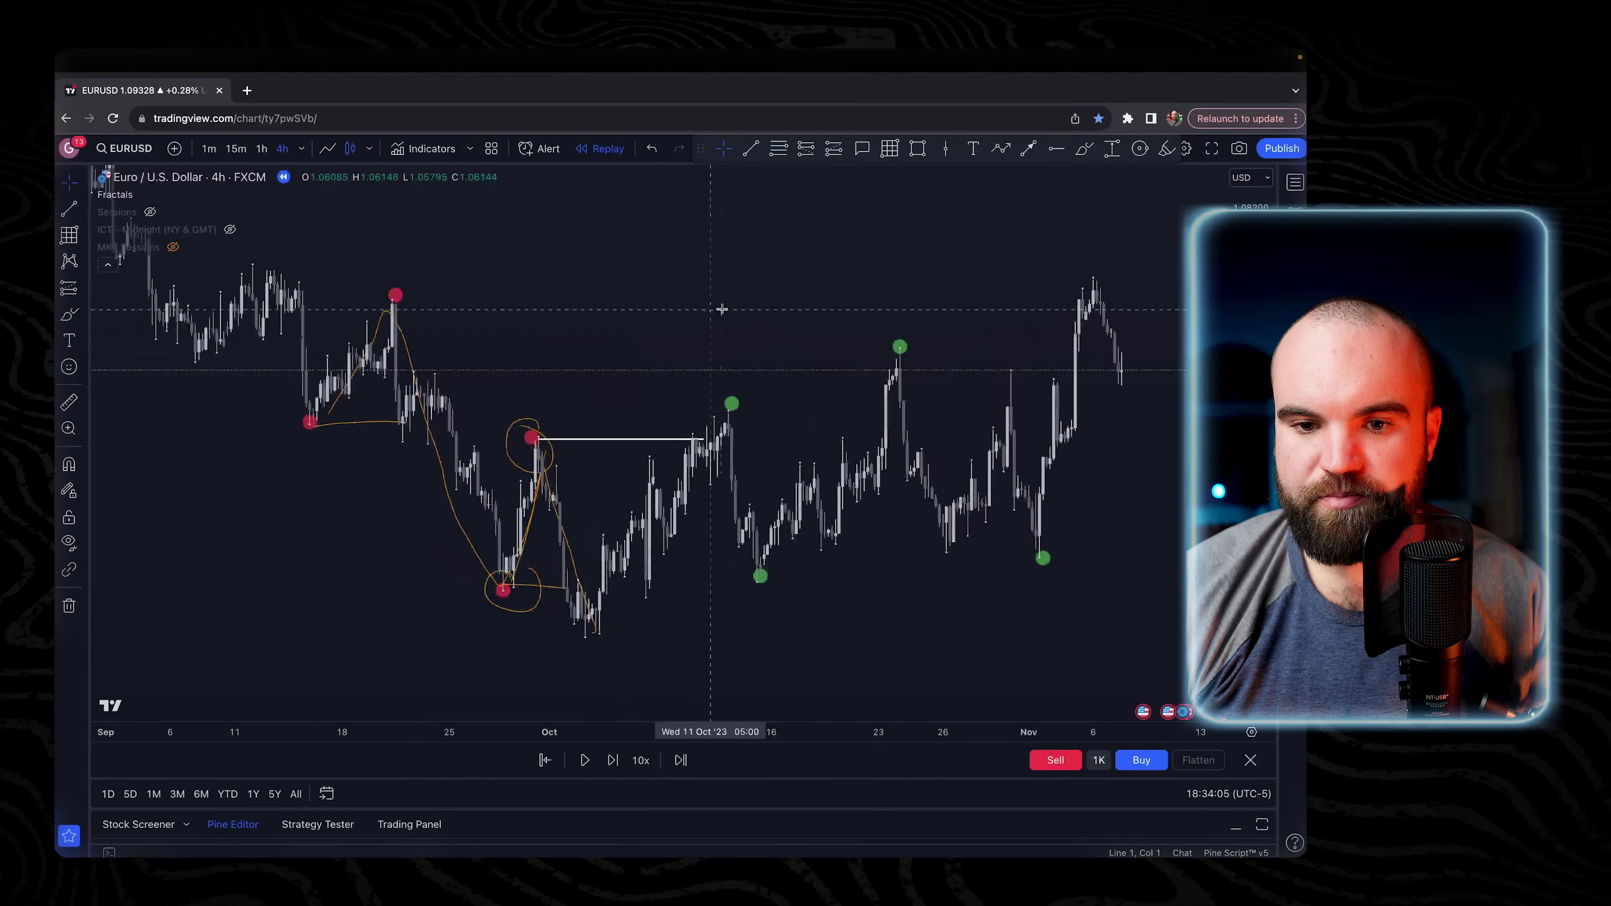
Draw a downward arrow from beside the first red high to the circled 29 September high.
{"action": "left_click", "coordinate": [1028, 149]}
{"action": "left_click_drag", "start_coordinate": [432, 268], "coordinate": [521, 397]}
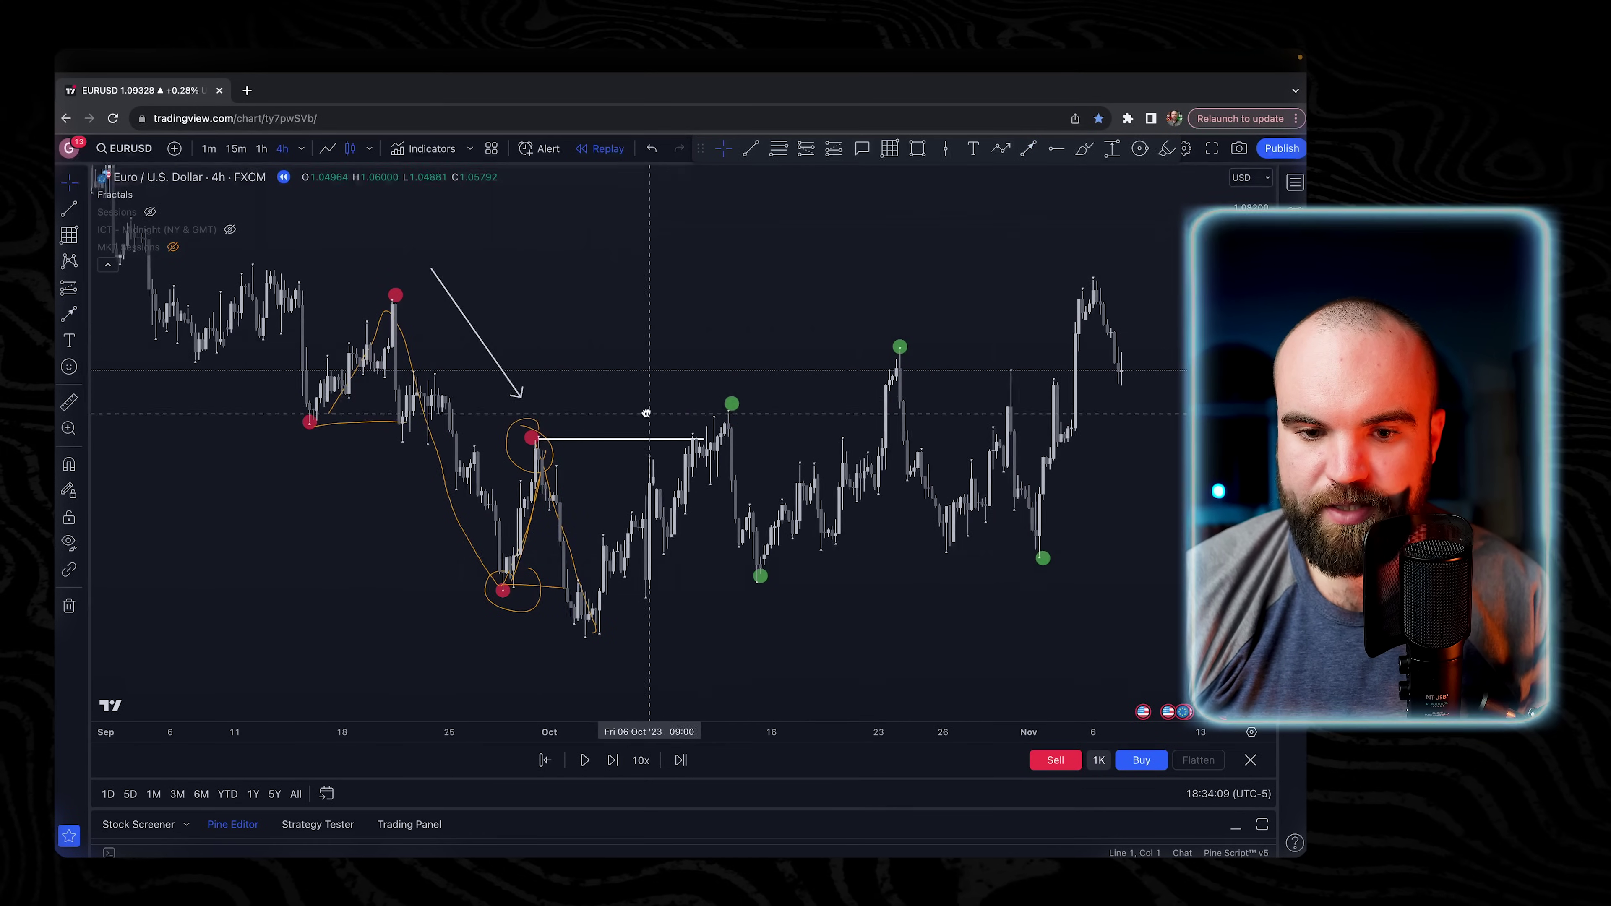
{"action": "left_click_drag", "start_coordinate": [646, 414], "coordinate": [574, 387]}
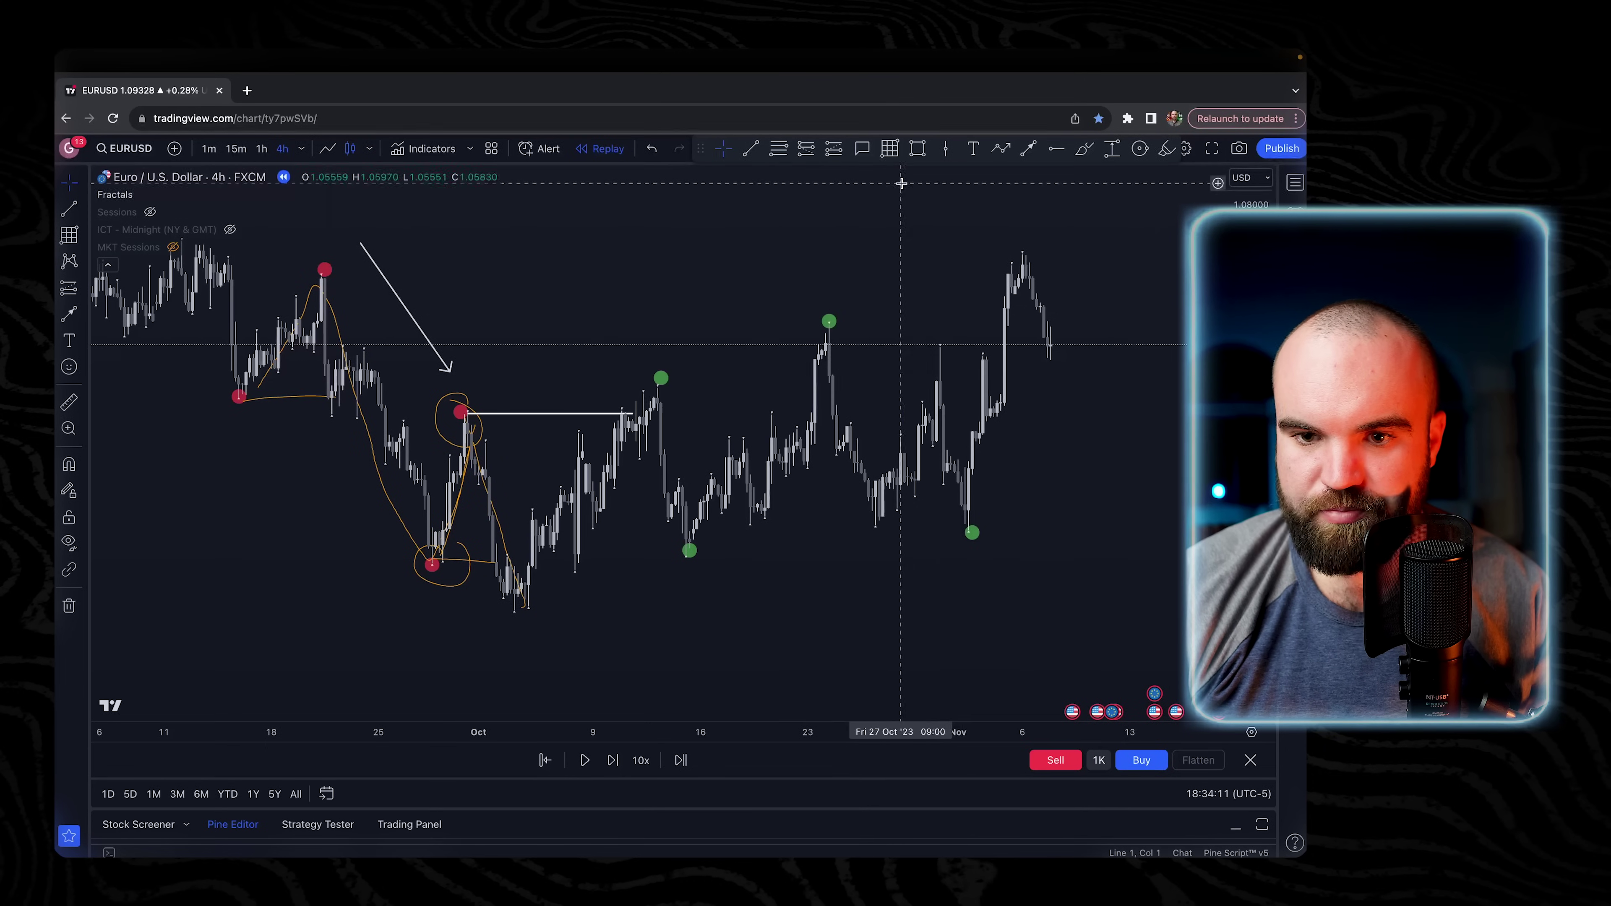
Number the two October green highs 1 and 2 with the Brush and draw a level from the first high across to the second.
{"action": "left_click", "coordinate": [1083, 149]}
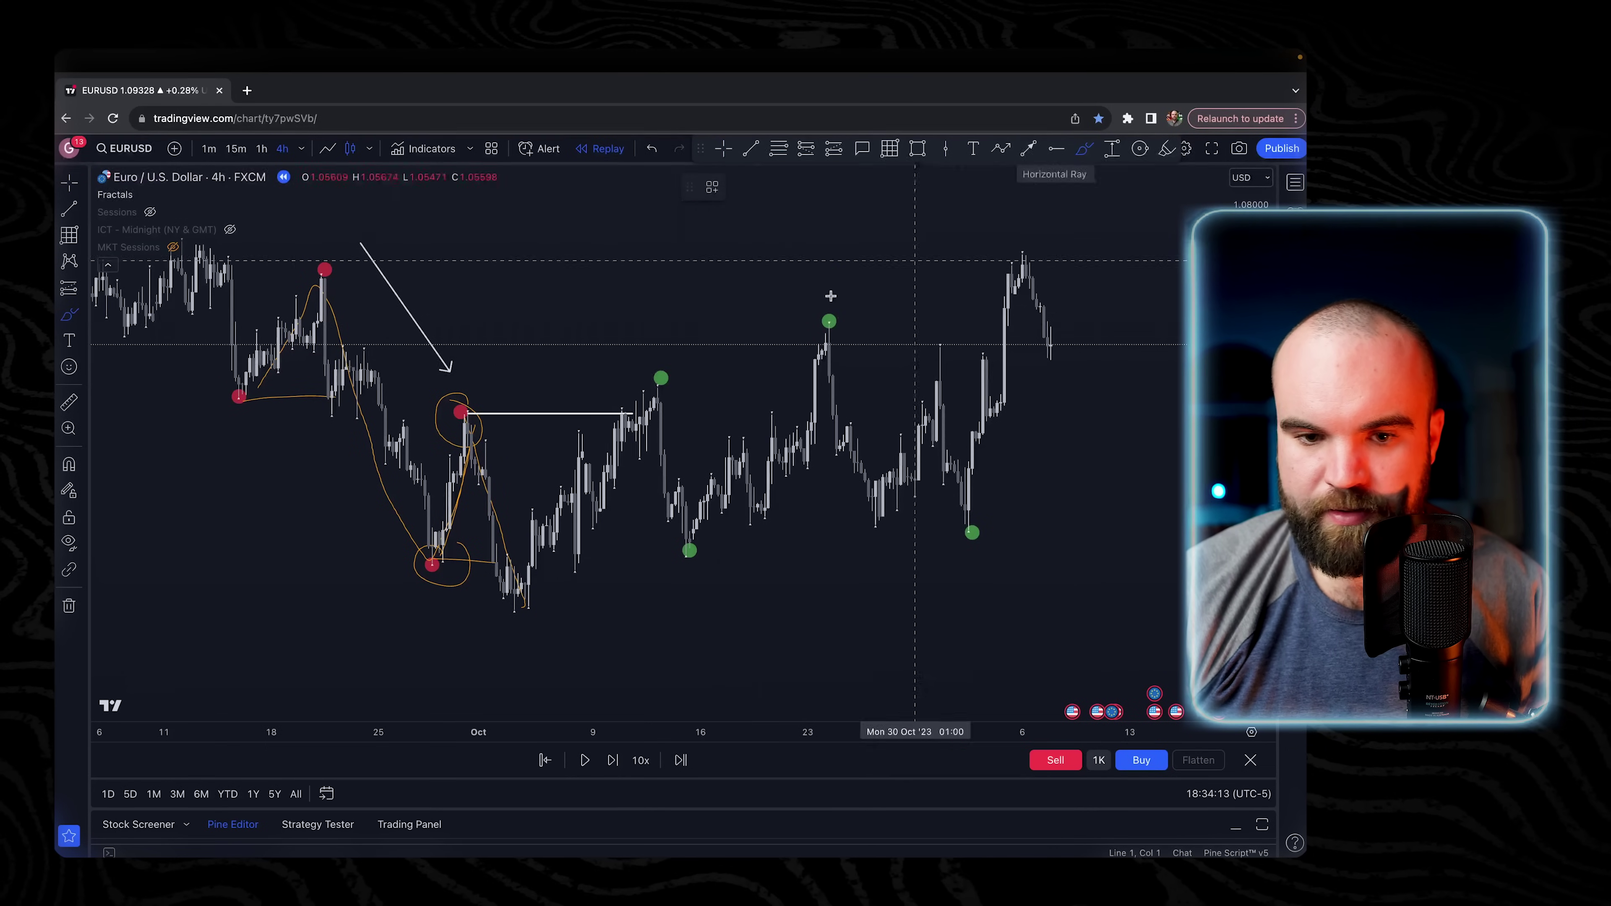
{"action": "mouse_move", "coordinate": [659, 288]}
{"action": "left_mouse_down"}
{"action": "mouse_move", "coordinate": [663, 315]}
{"action": "mouse_move", "coordinate": [647, 307]}
{"action": "left_mouse_up"}
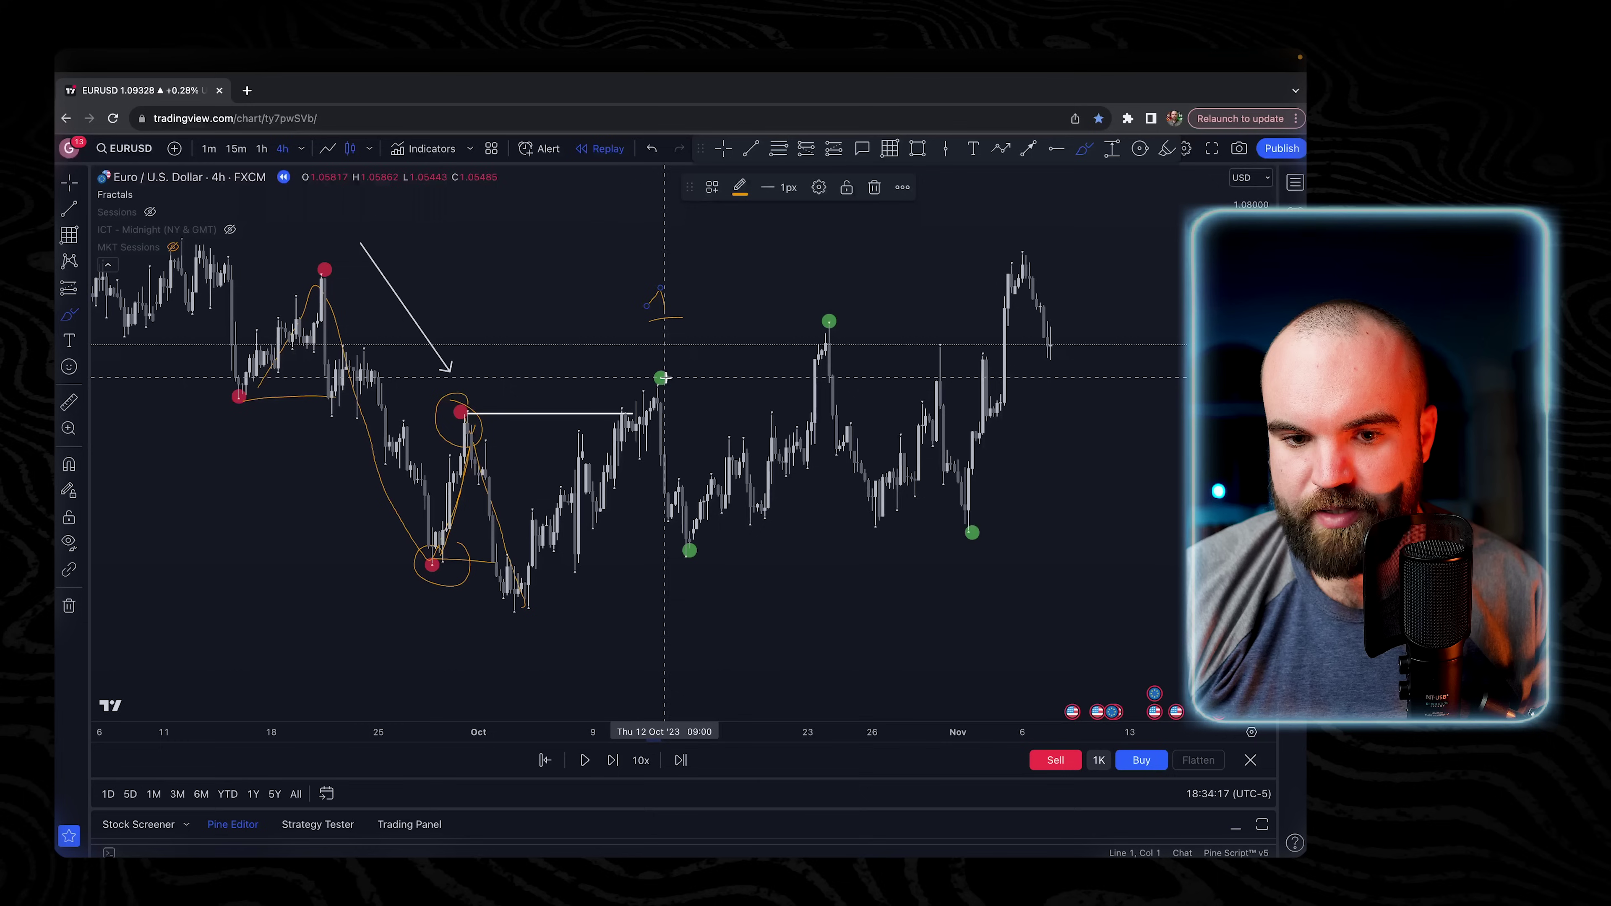
{"action": "left_click_drag", "start_coordinate": [661, 378], "coordinate": [777, 377]}
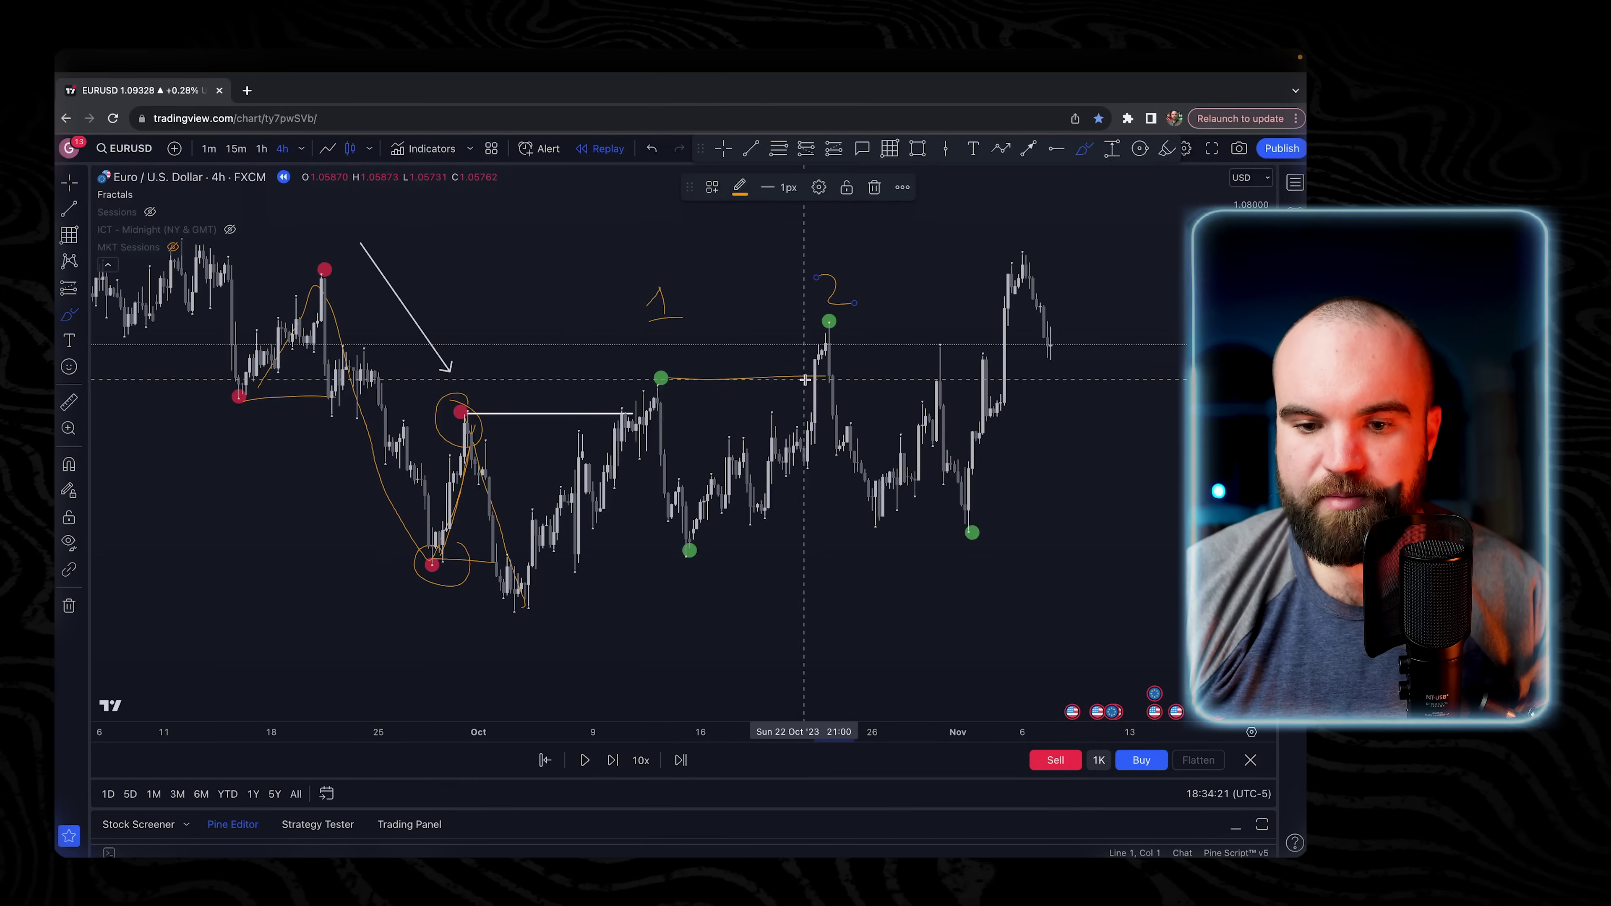
Sketch Brush levels from the October green low and second high, circle and trace the pullback to the November low, and undo these marks.
{"action": "left_click_drag", "start_coordinate": [689, 550], "coordinate": [1038, 550]}
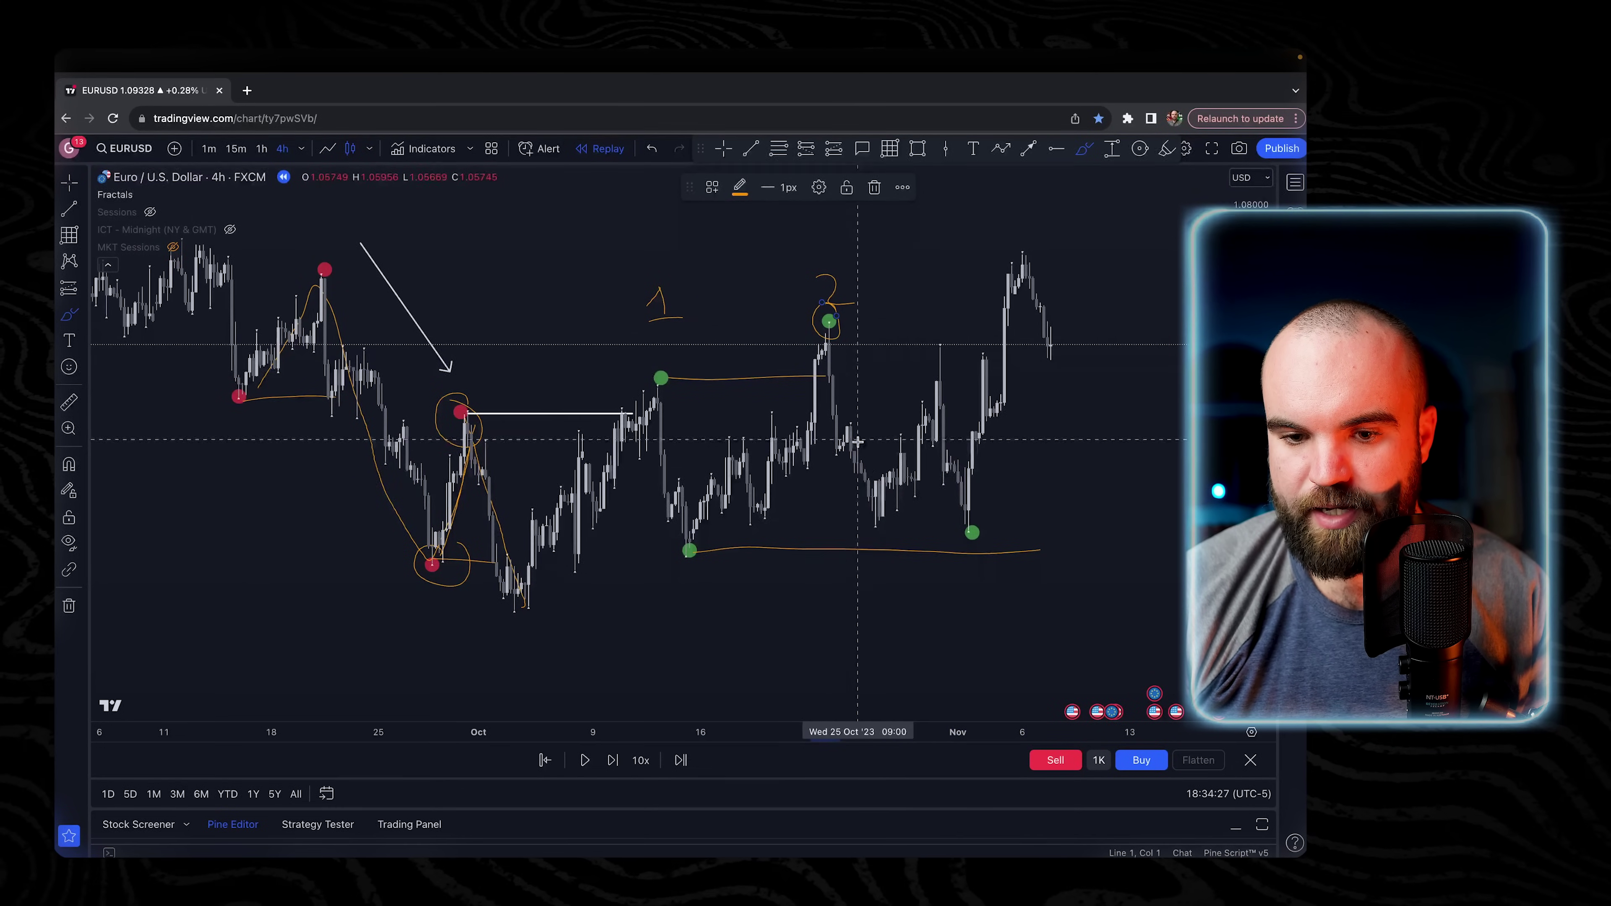
{"action": "left_click_drag", "start_coordinate": [848, 371], "coordinate": [967, 490]}
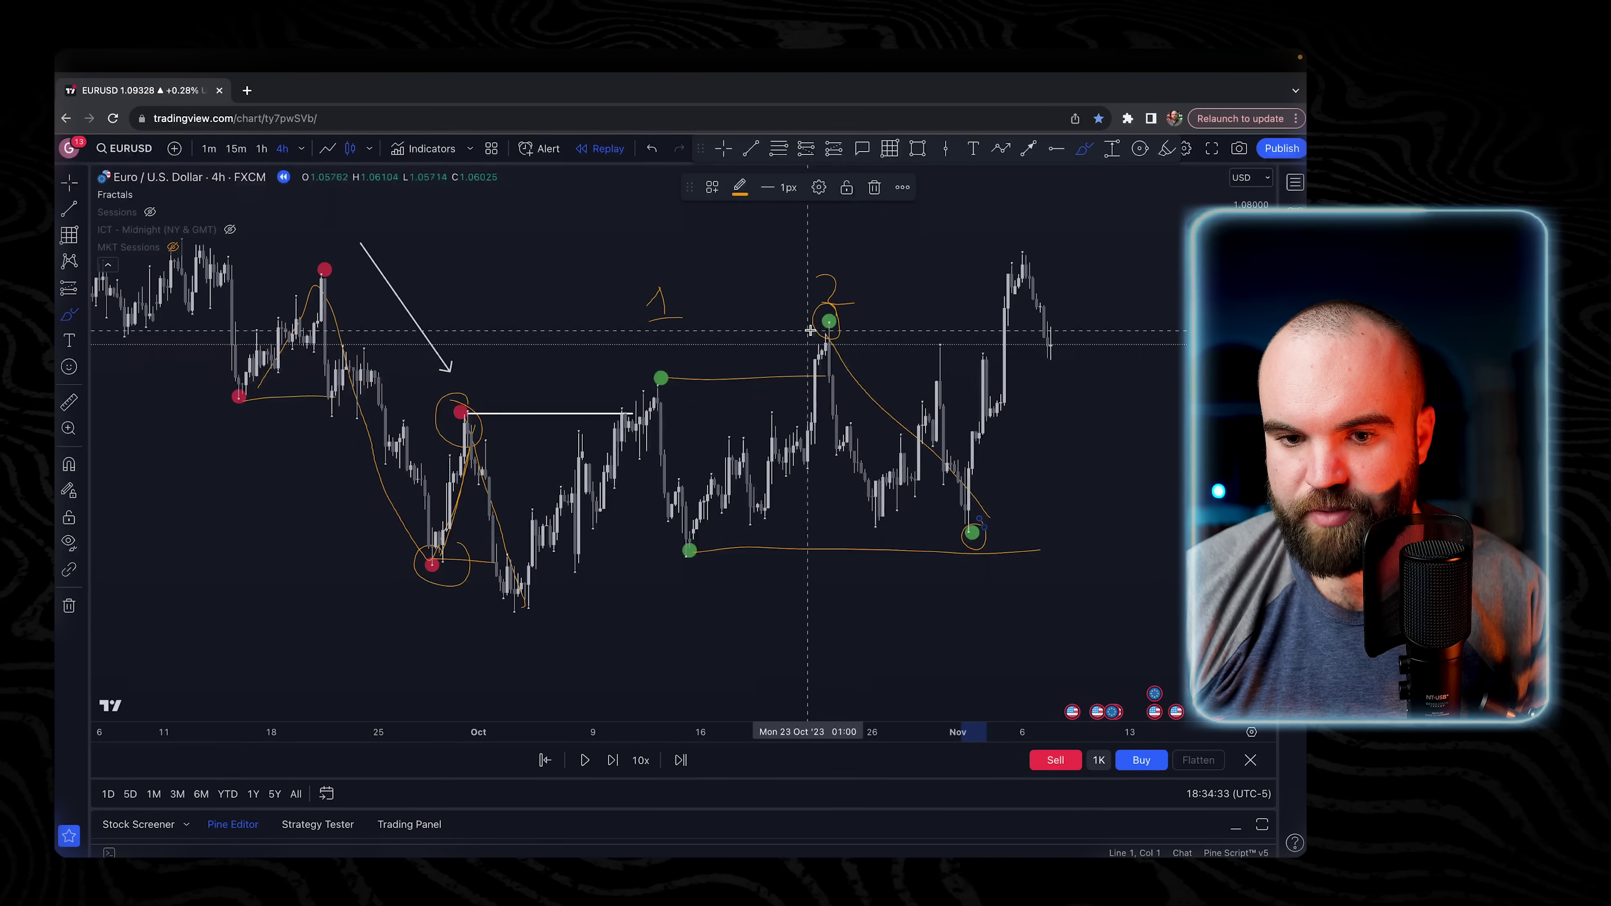
{"action": "left_click_drag", "start_coordinate": [827, 317], "coordinate": [999, 317]}
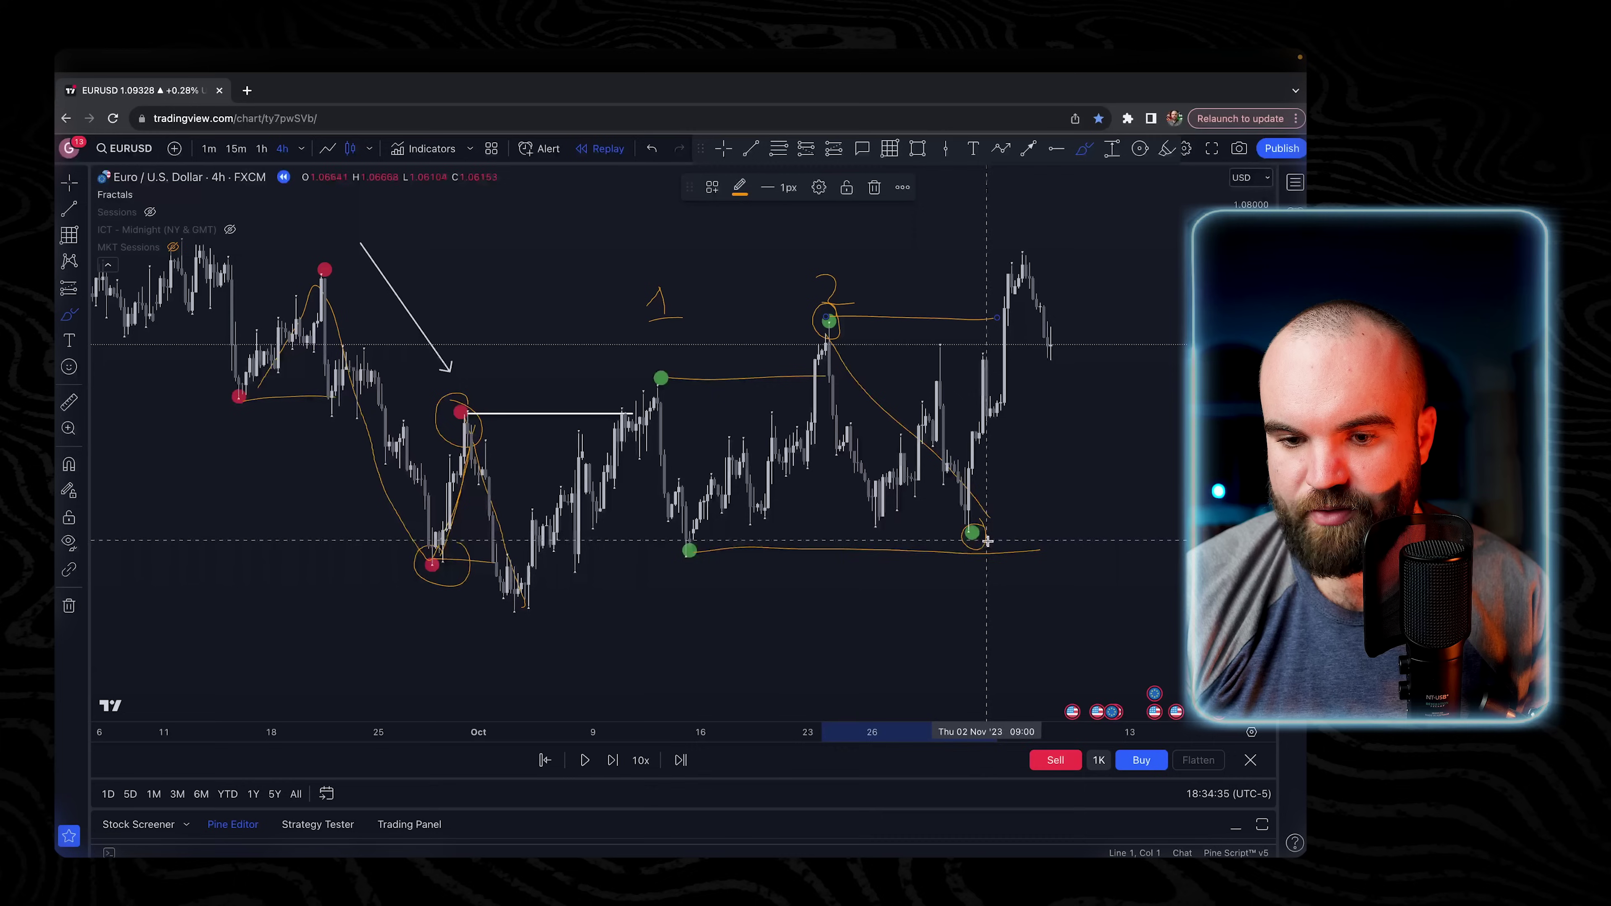
{"action": "key", "text": "ctrl+z"}
{"action": "key", "text": "ctrl+z"}
{"action": "key", "text": "ctrl+z"}
{"action": "key", "text": "ctrl+z"}
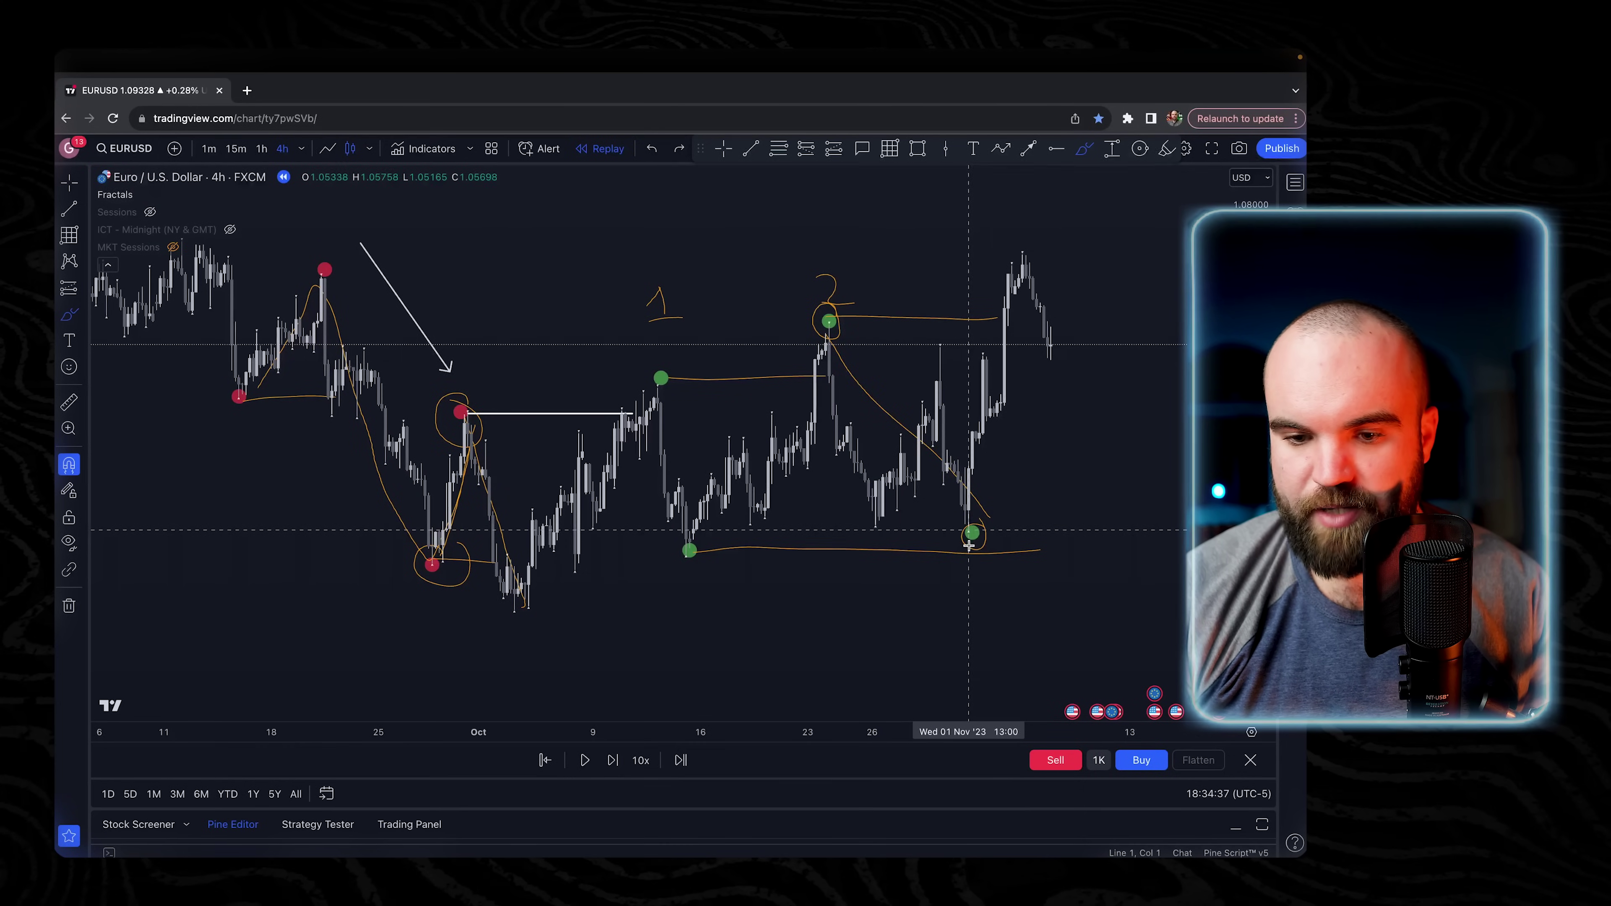
{"action": "key", "text": "ctrl+z"}
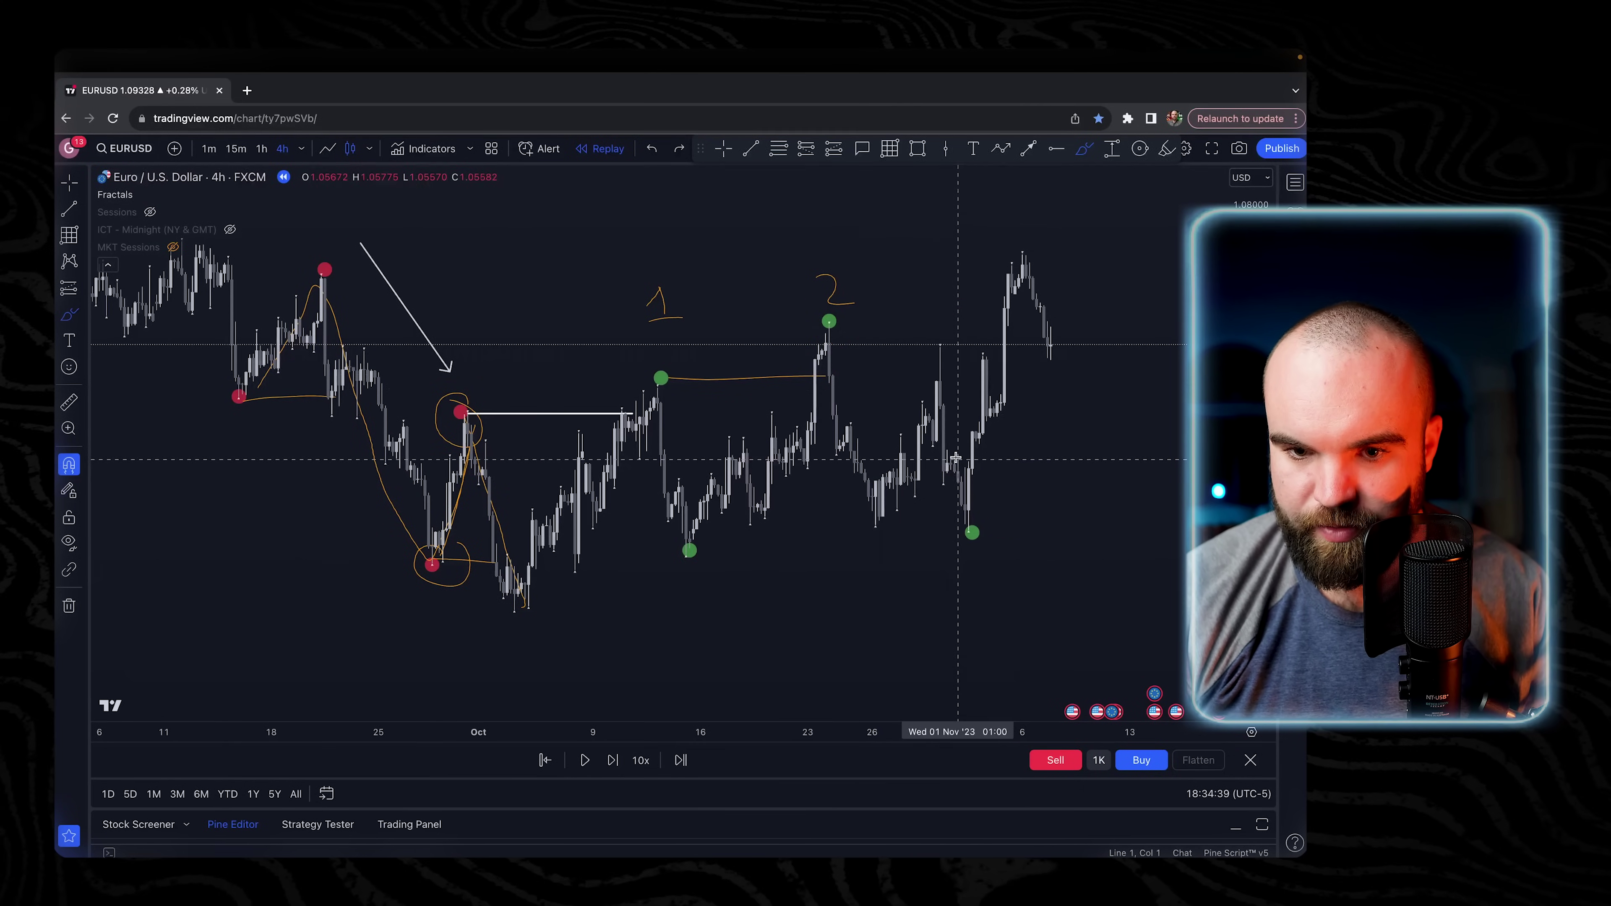
Draw a Brush level from the second green high to the early-November rally, and undo the stroke made above the November peak.
{"action": "left_click_drag", "start_coordinate": [835, 322], "coordinate": [999, 324]}
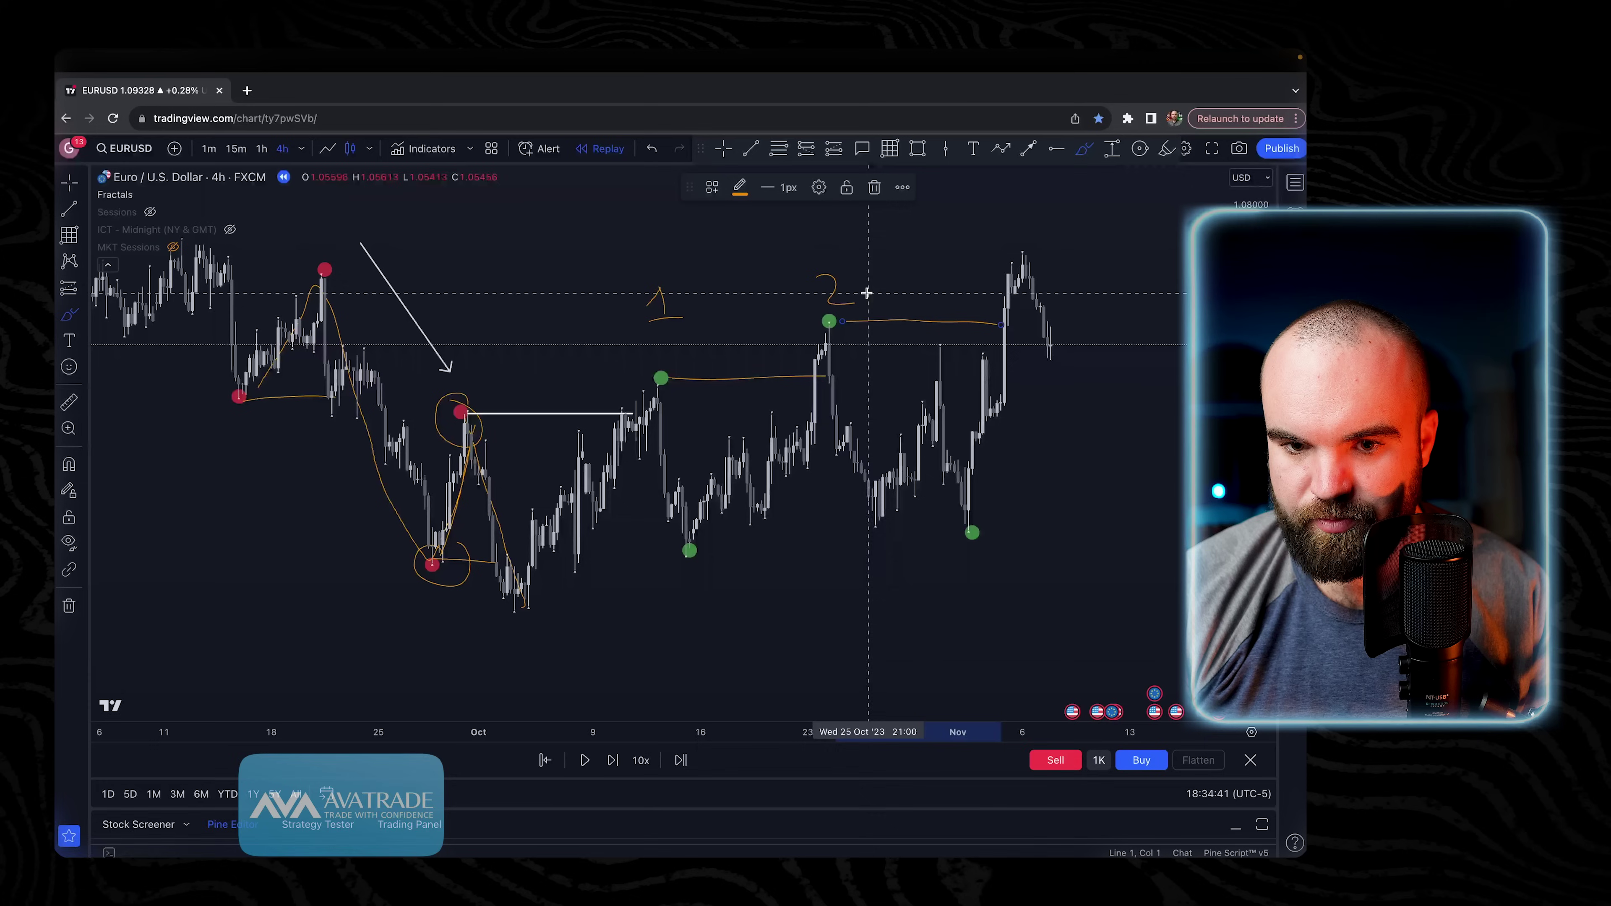
{"action": "left_click_drag", "start_coordinate": [1031, 245], "coordinate": [1021, 241]}
{"action": "key", "text": "ctrl+z"}
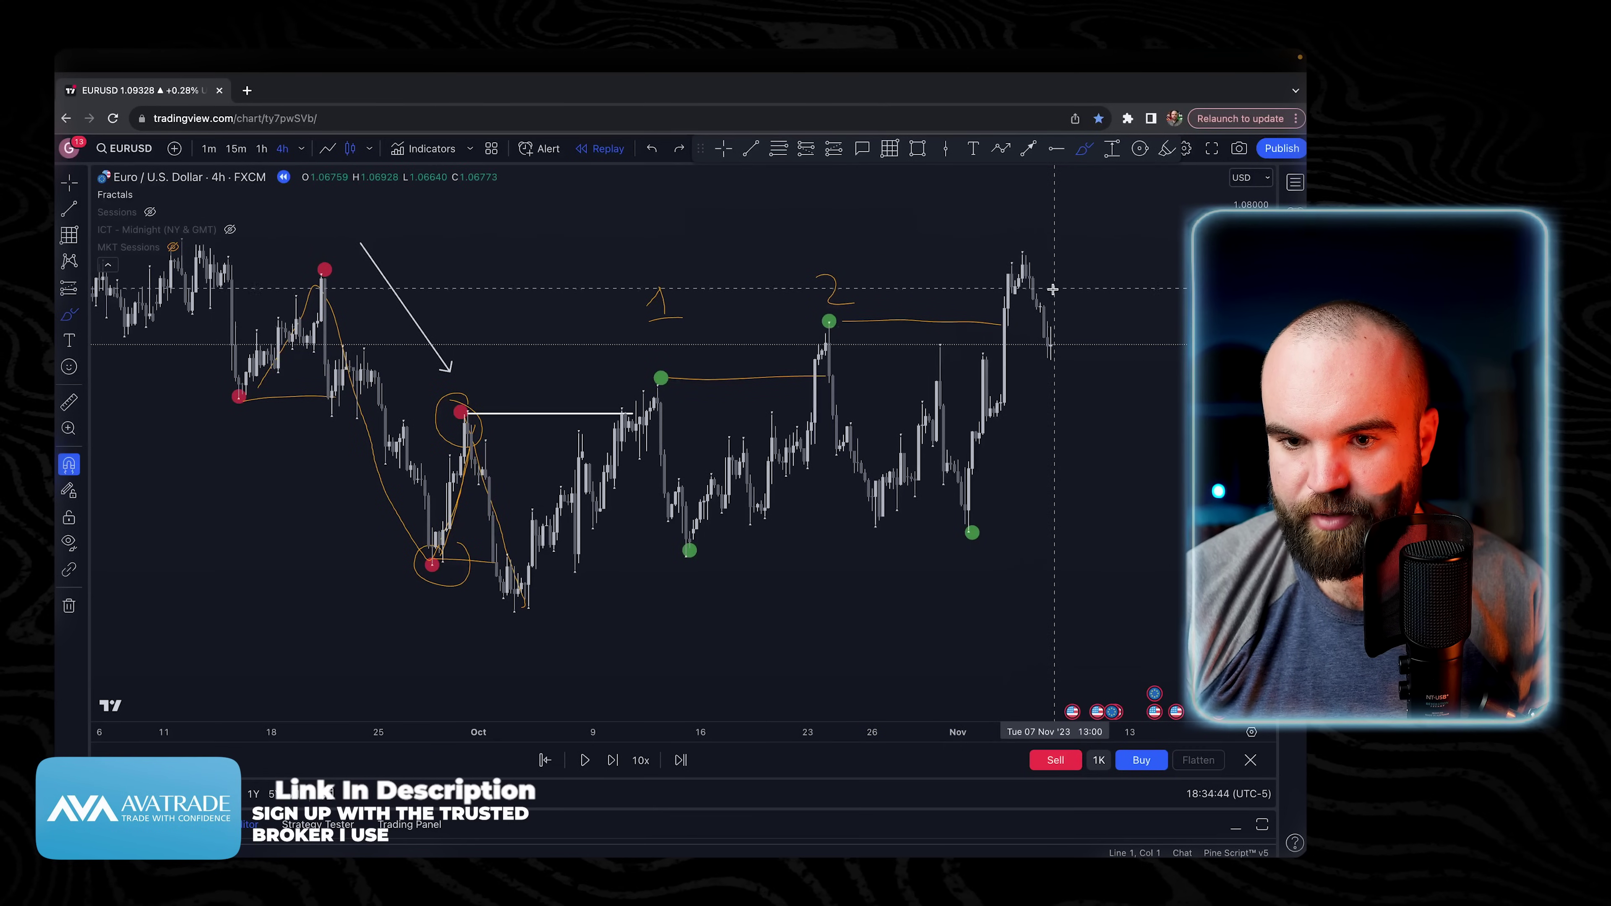
Highlight the decline from the November high, then try Highlighter strokes on the two October declines and undo those.
{"action": "left_click", "coordinate": [1166, 149]}
{"action": "left_click_drag", "start_coordinate": [1020, 252], "coordinate": [1071, 356]}
{"action": "left_click_drag", "start_coordinate": [828, 323], "coordinate": [850, 469]}
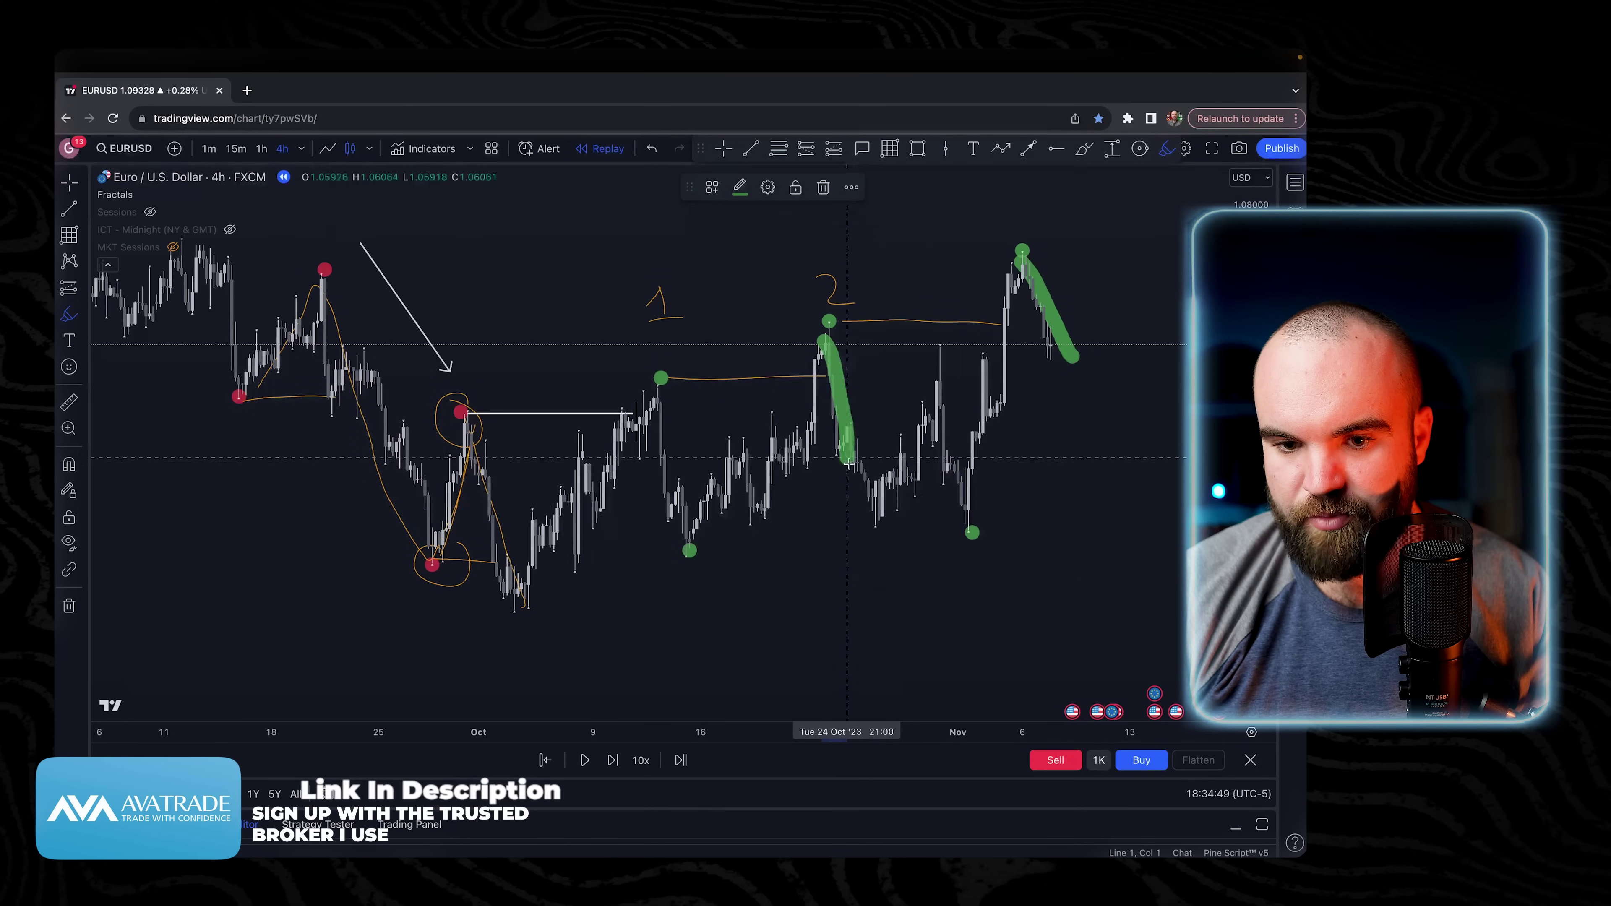
{"action": "key", "text": "ctrl+z"}
{"action": "left_click_drag", "start_coordinate": [829, 331], "coordinate": [880, 508]}
{"action": "key", "text": "ctrl+z"}
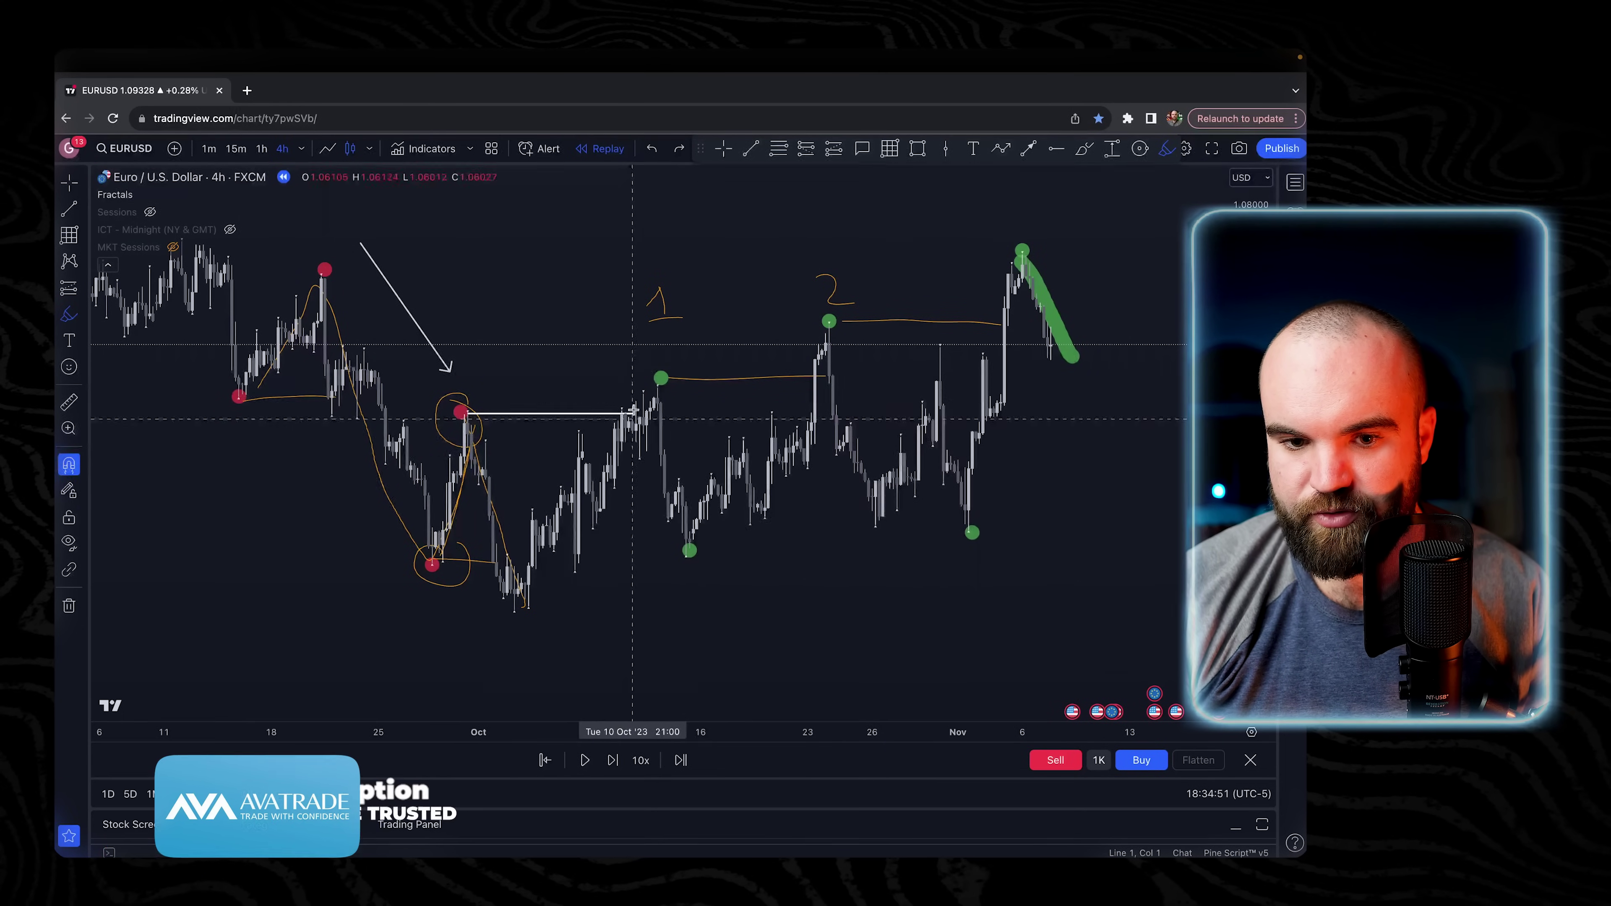
{"action": "left_click_drag", "start_coordinate": [647, 395], "coordinate": [688, 533]}
{"action": "key", "text": "ctrl+z"}
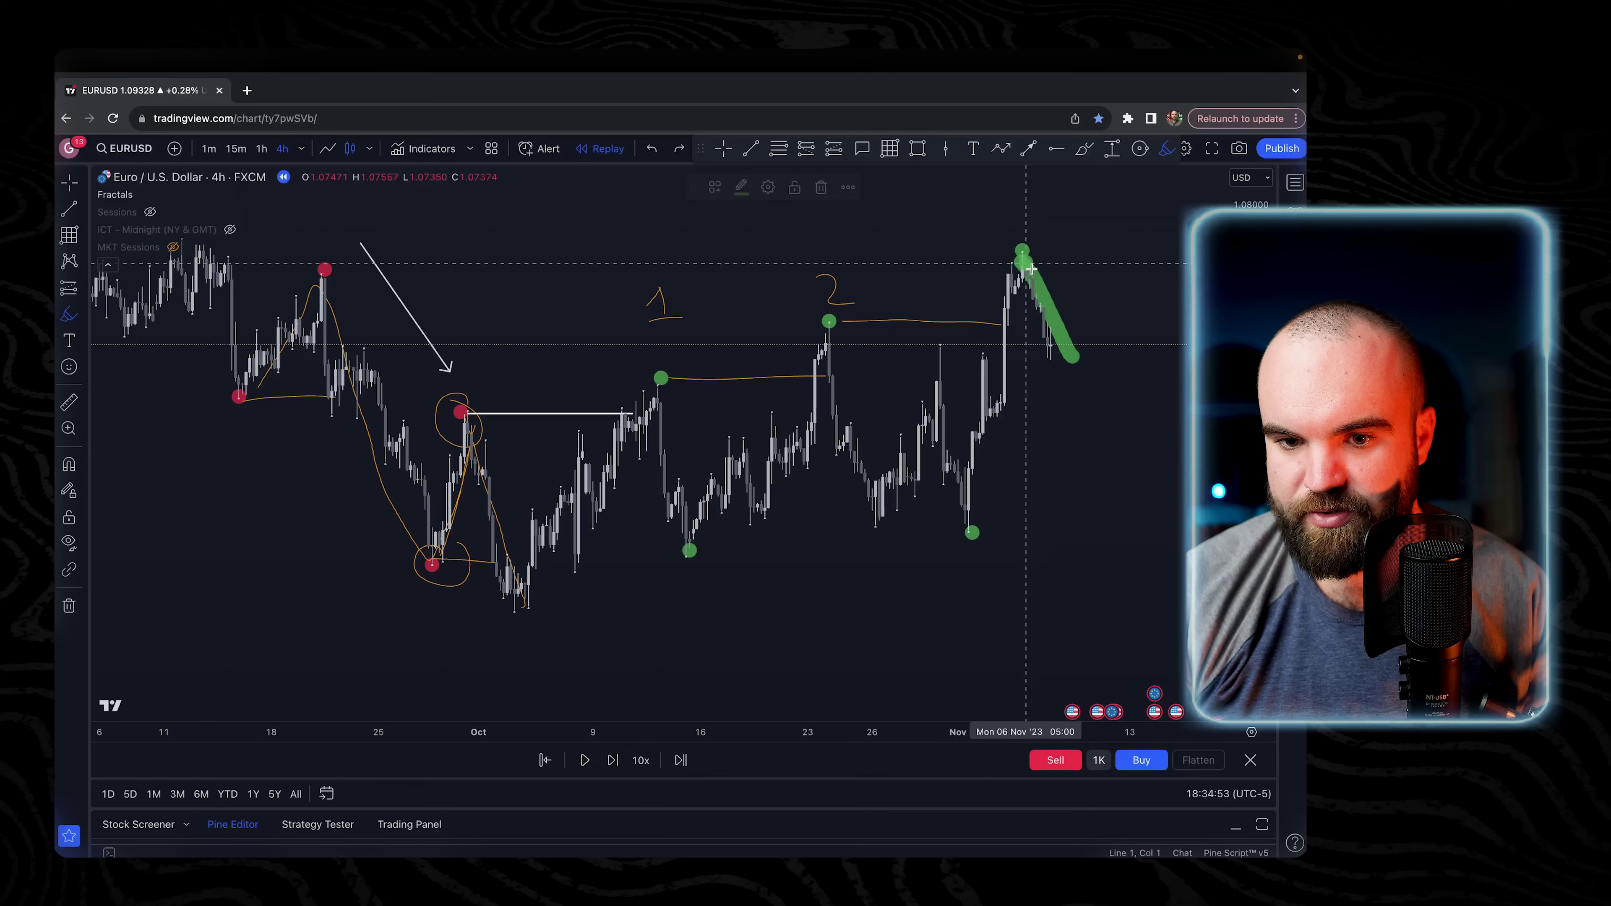
Highlight the declines from the second and first October highs, and undo all three highlighter strokes.
{"action": "left_click_drag", "start_coordinate": [825, 343], "coordinate": [885, 522]}
{"action": "left_click_drag", "start_coordinate": [652, 374], "coordinate": [726, 557]}
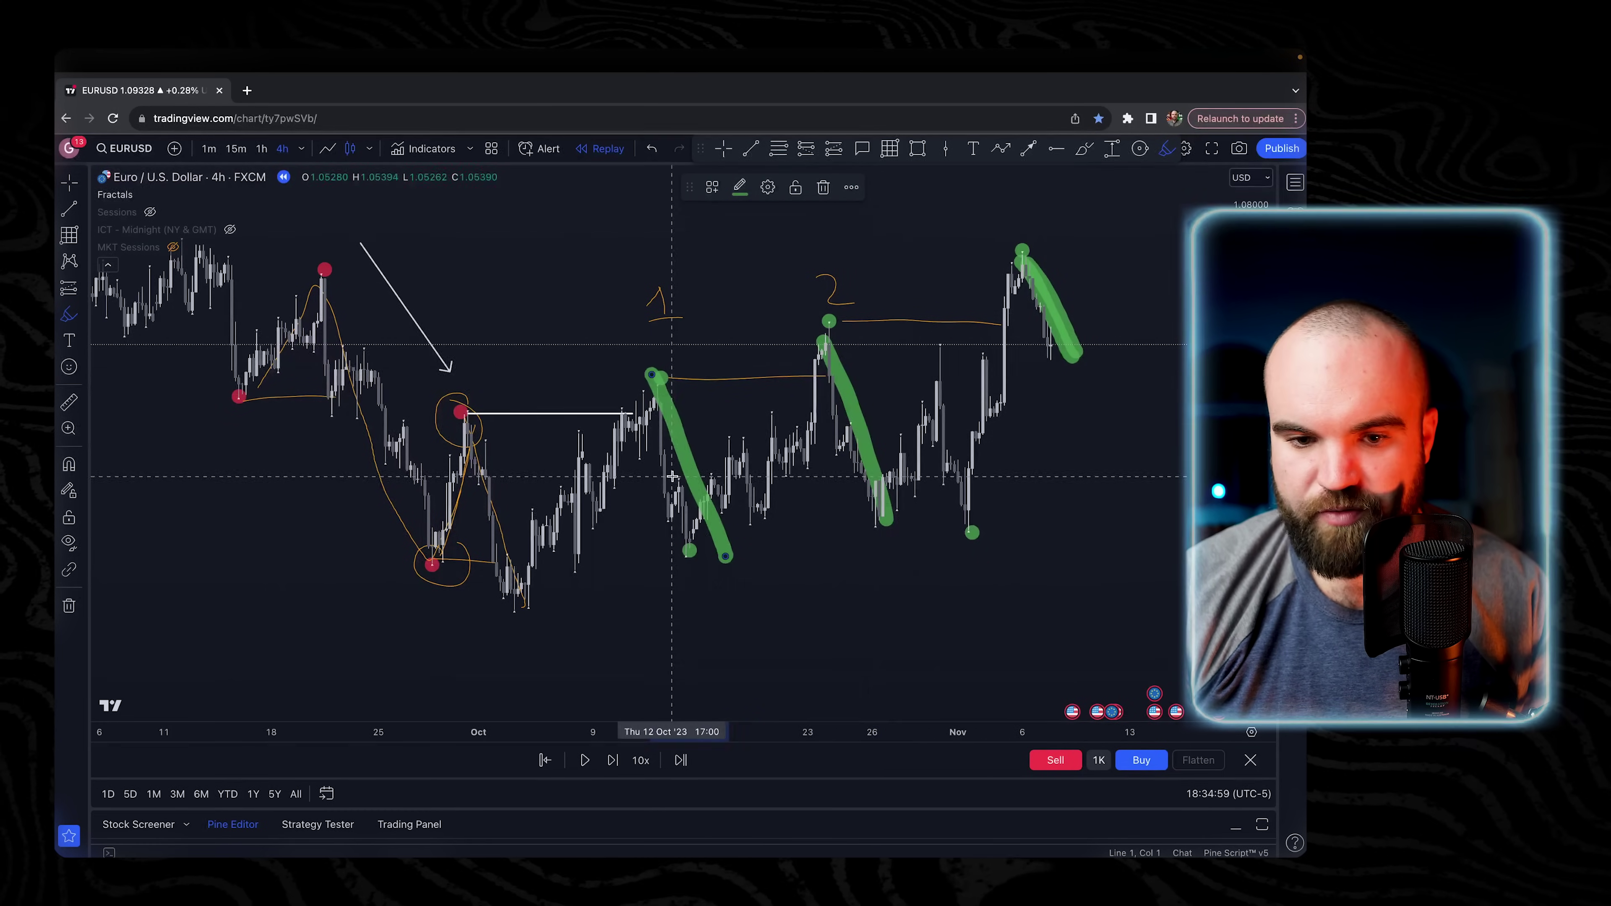
{"action": "key", "text": "super+z"}
{"action": "key", "text": "super+z"}
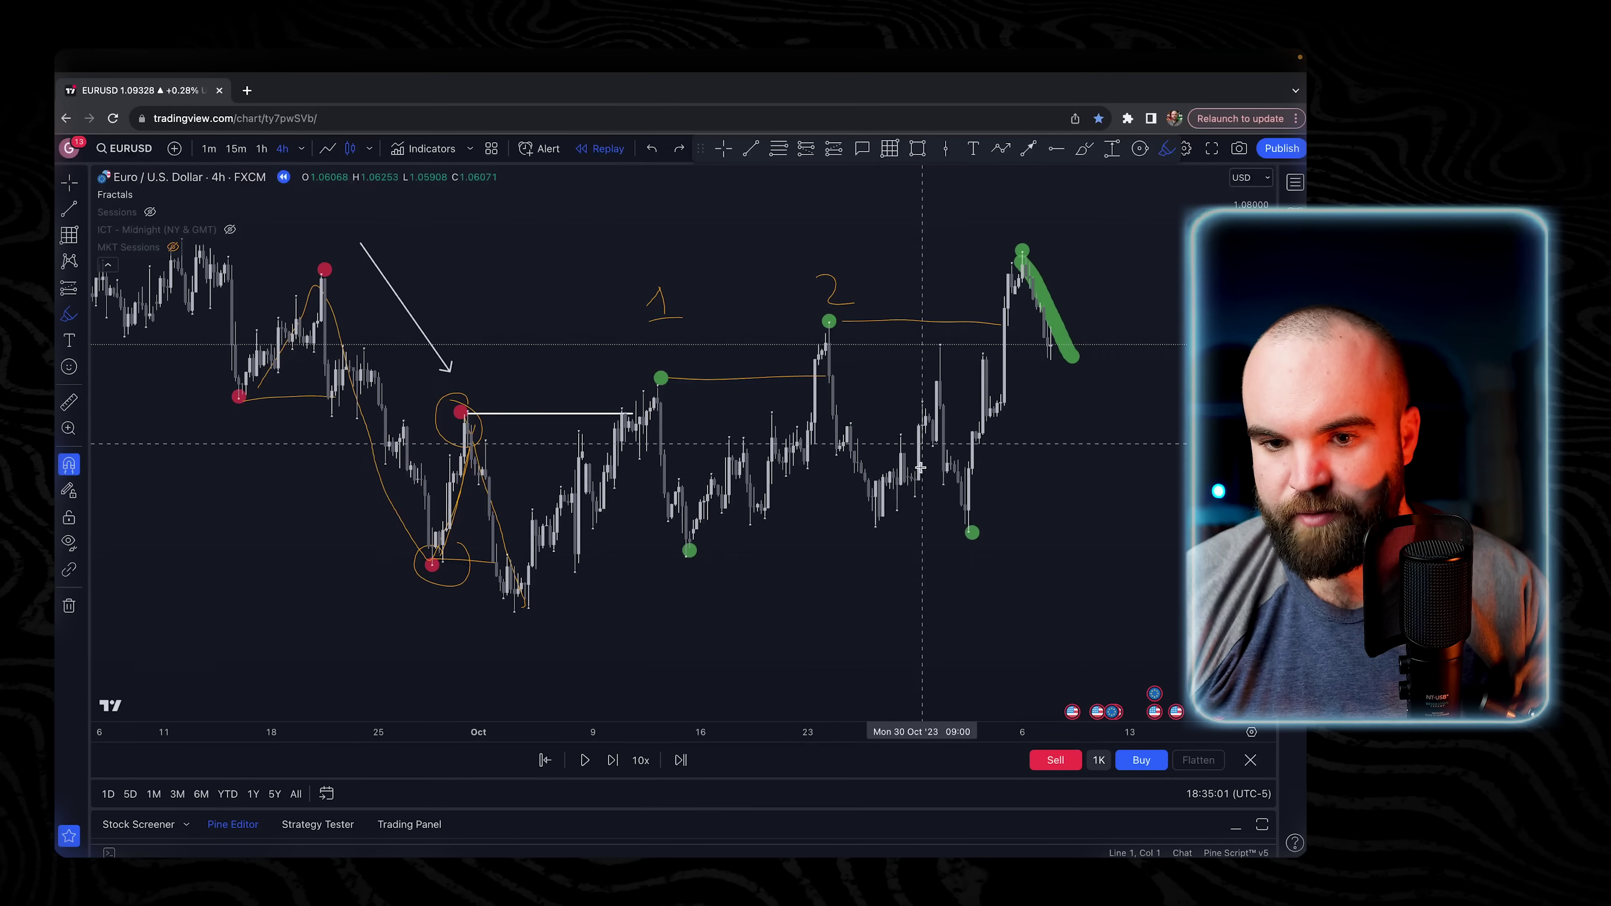
{"action": "key", "text": "super+z"}
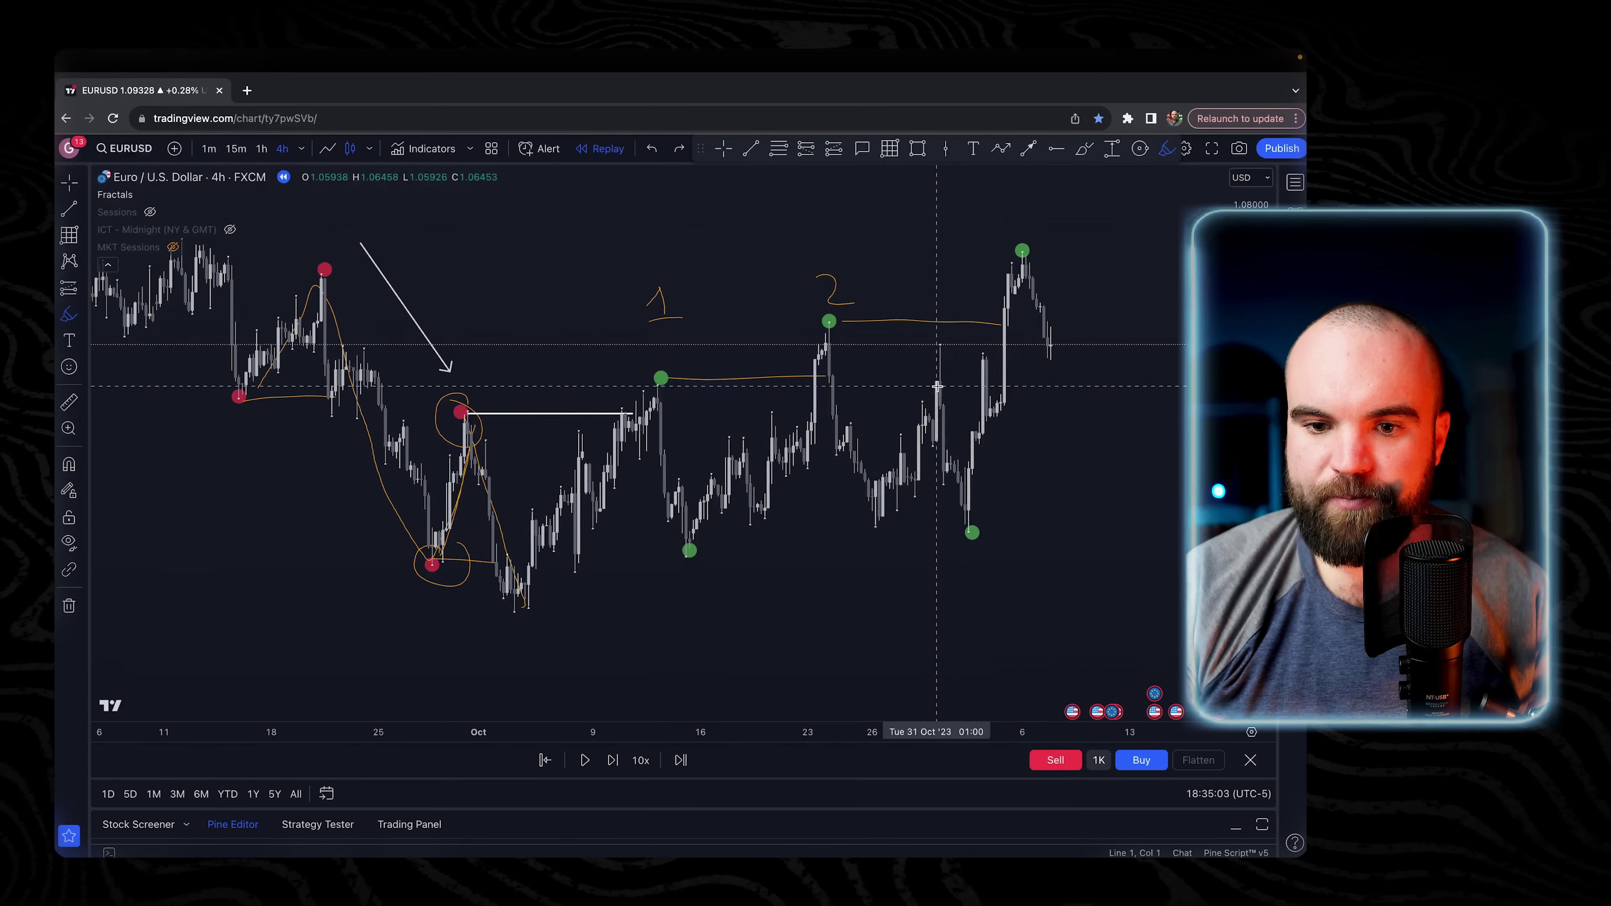
Highlight a rising arrow beneath the green lows and a circle around the number 1, and undo these marks.
{"action": "scroll", "coordinate": [938, 387], "scroll_direction": "down", "scroll_amount": 2}
{"action": "scroll", "coordinate": [938, 387], "scroll_direction": "up", "scroll_amount": 3}
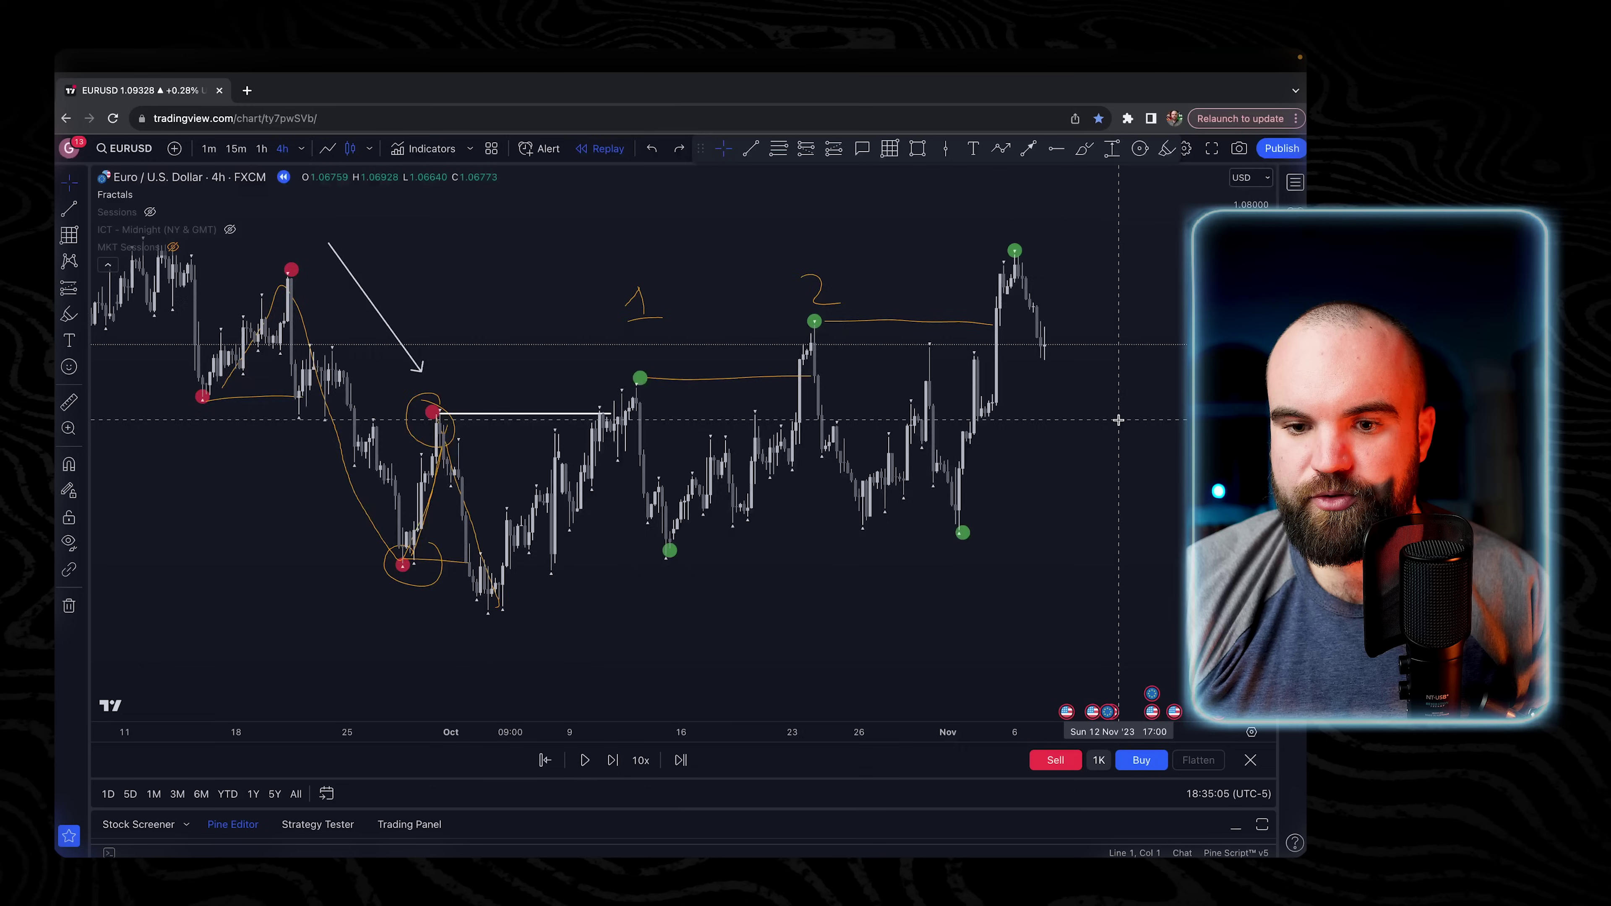
{"action": "scroll", "coordinate": [996, 374], "scroll_direction": "right", "scroll_amount": 5}
{"action": "scroll", "coordinate": [824, 337], "scroll_direction": "left", "scroll_amount": 2}
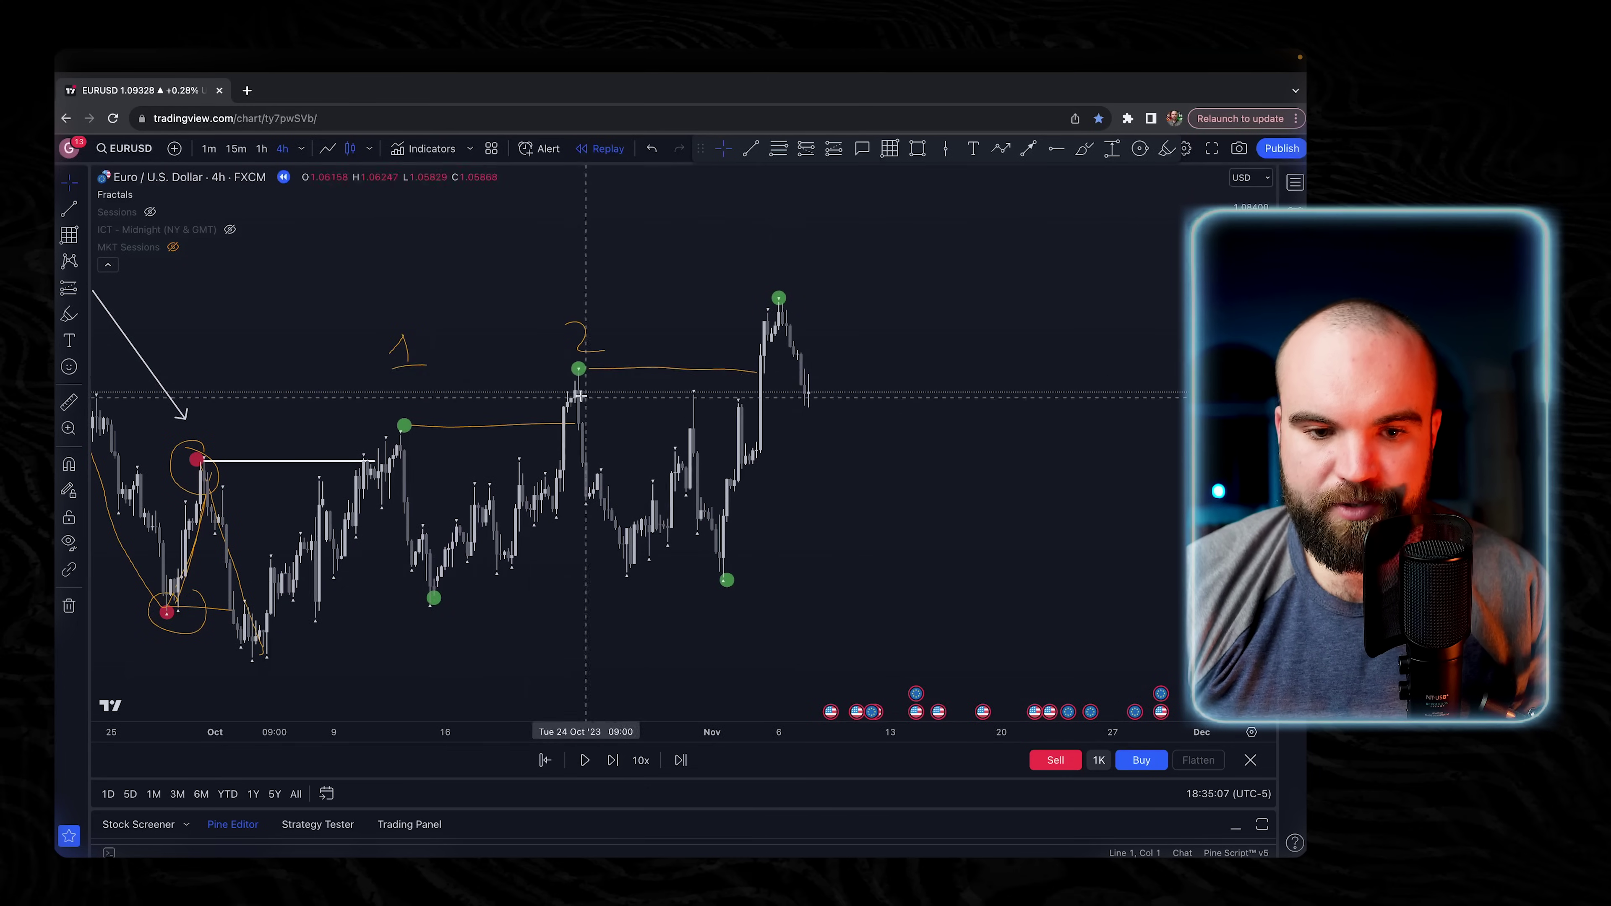
{"action": "left_click_drag", "start_coordinate": [865, 550], "coordinate": [889, 509]}
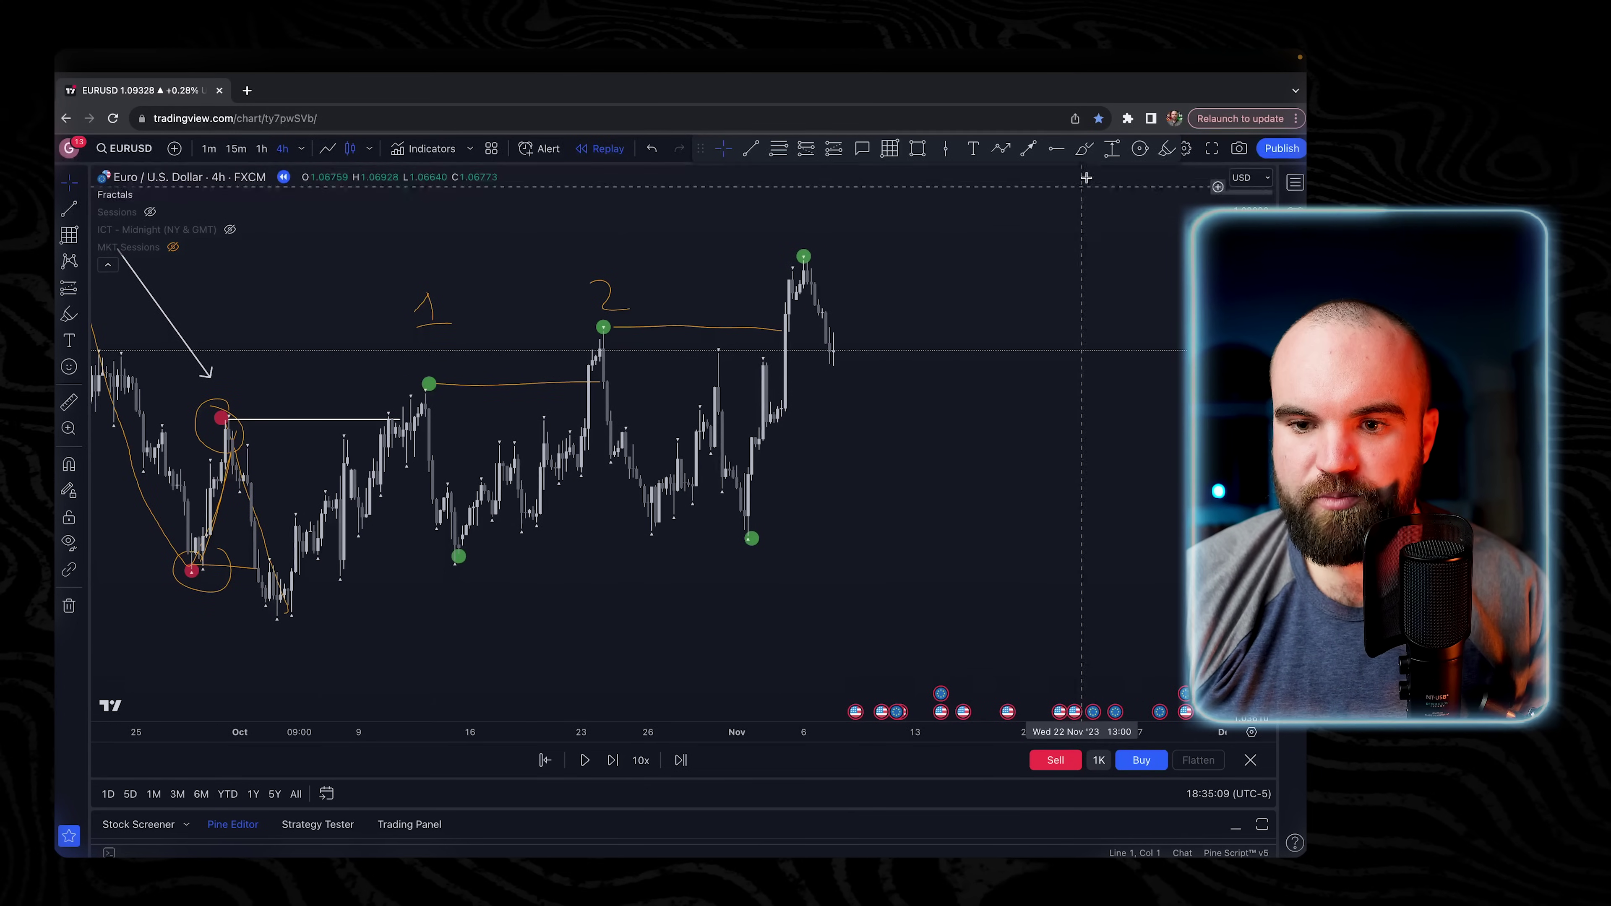
{"action": "left_click", "coordinate": [1164, 150]}
{"action": "mouse_move", "coordinate": [385, 635]}
{"action": "left_mouse_down"}
{"action": "mouse_move", "coordinate": [684, 563]}
{"action": "mouse_move", "coordinate": [674, 608]}
{"action": "left_mouse_up"}
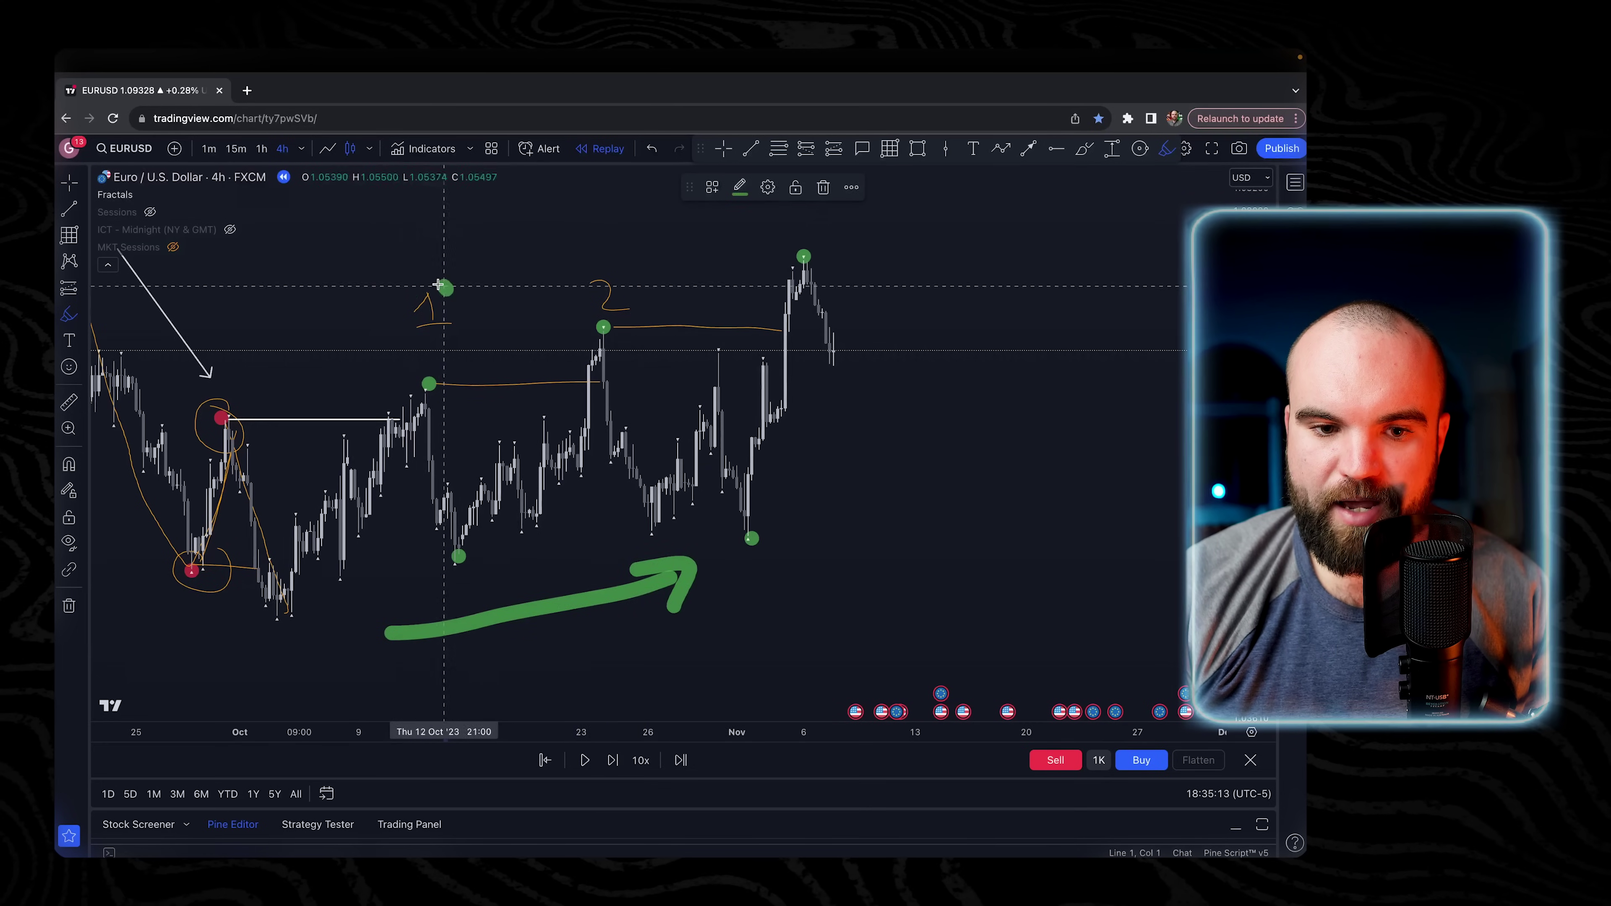
{"action": "left_click_drag", "start_coordinate": [441, 280], "coordinate": [447, 280]}
{"action": "left_click_drag", "start_coordinate": [622, 289], "coordinate": [594, 268]}
{"action": "key", "text": "super+z"}
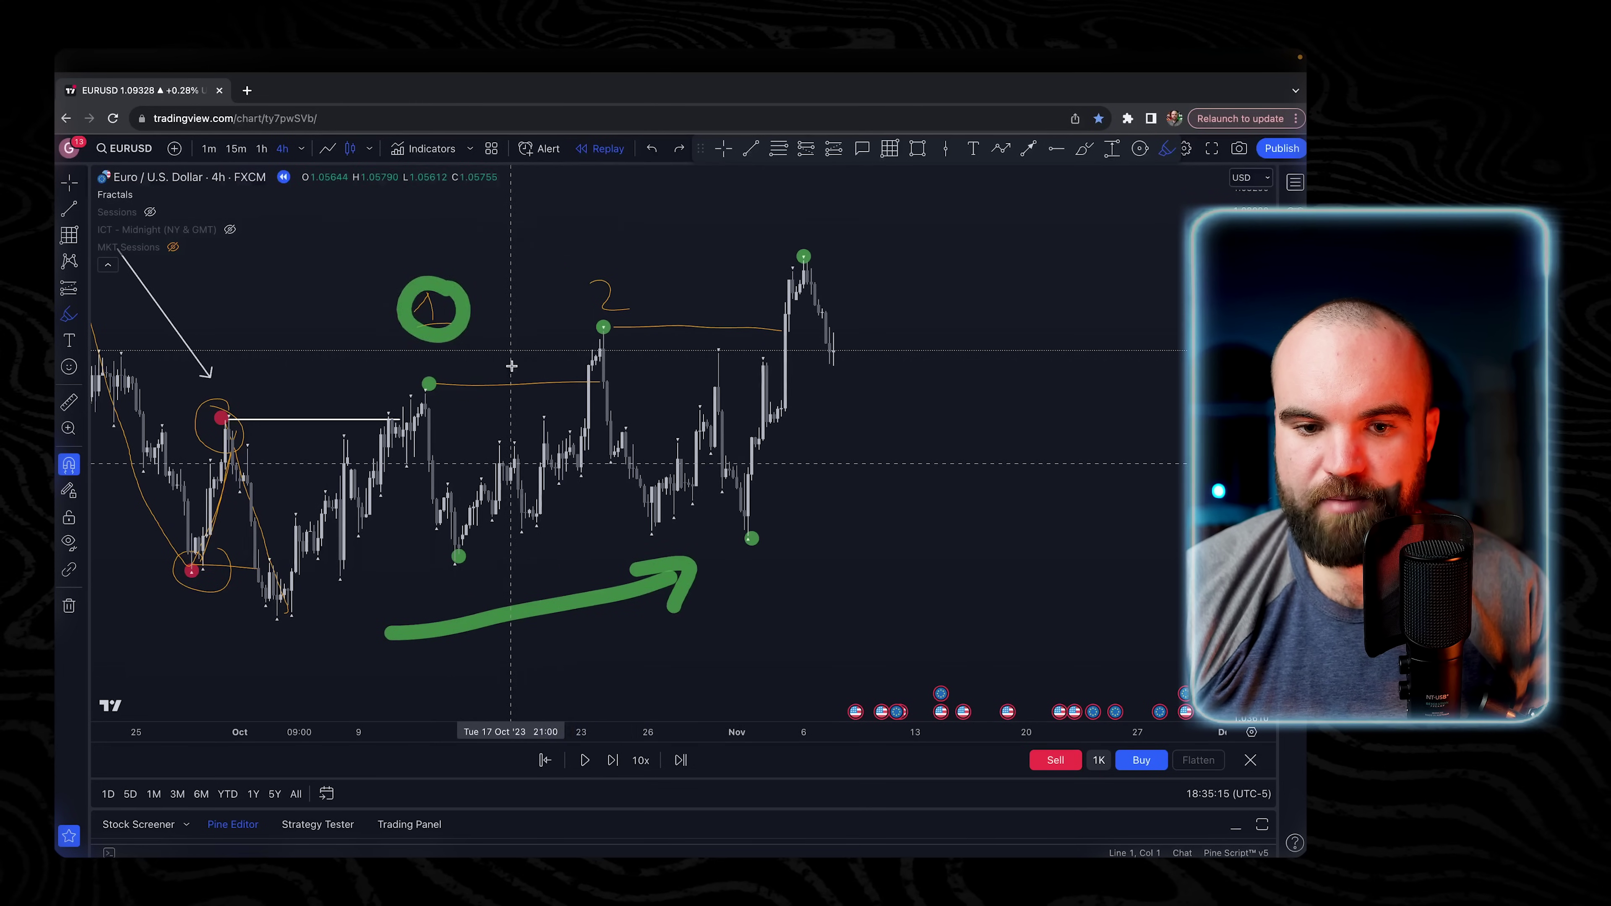
{"action": "key", "text": "super+z"}
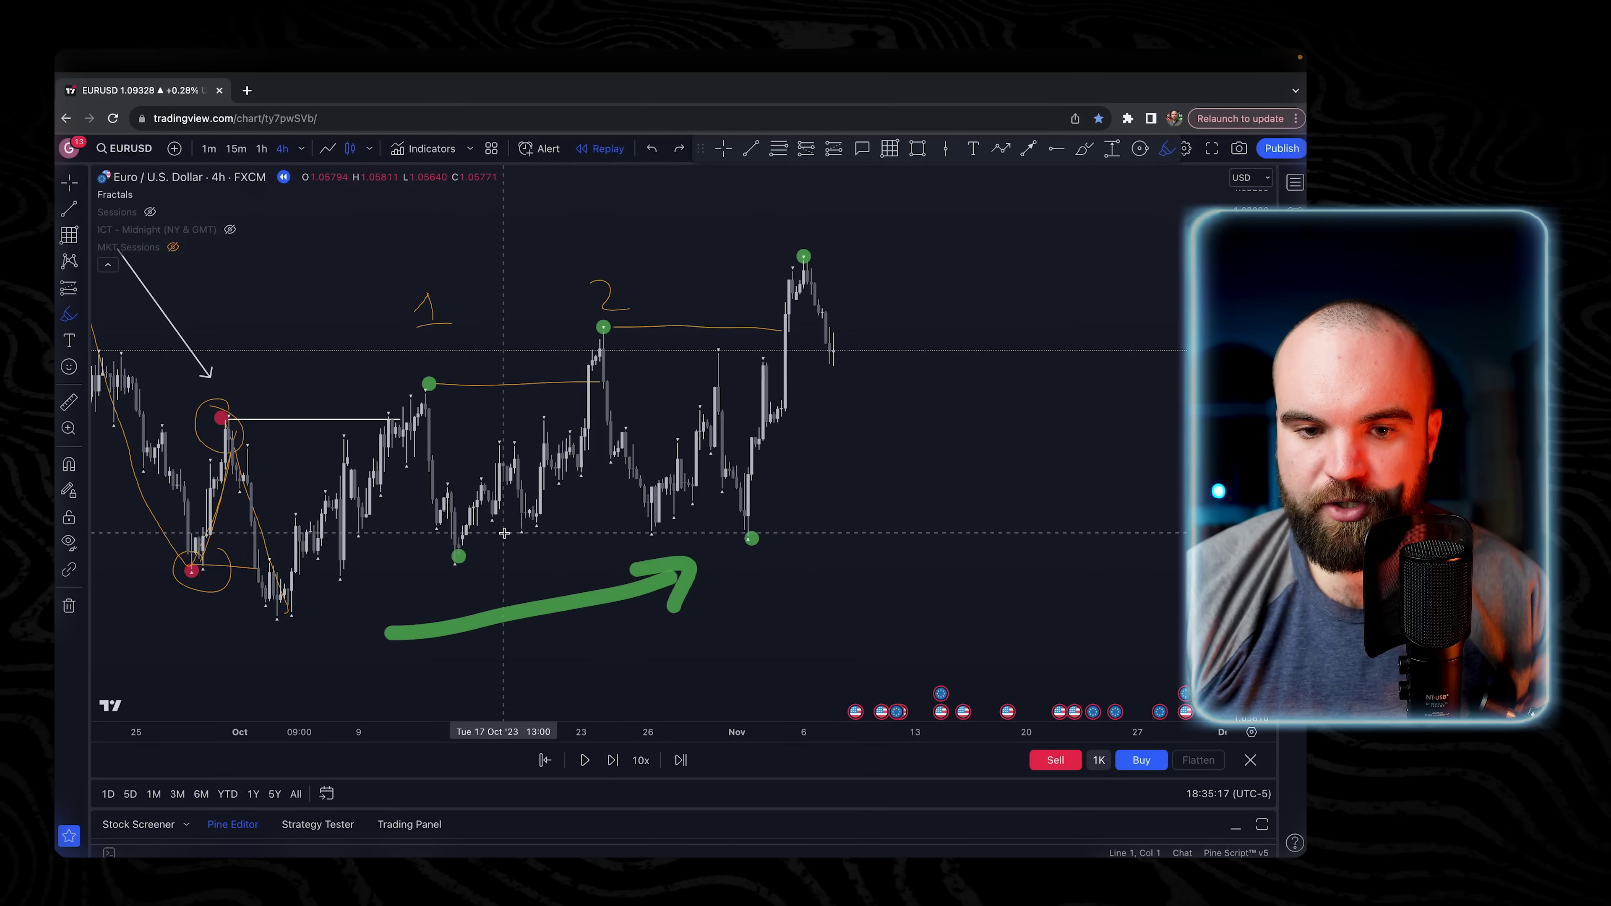
{"action": "key", "text": "super+z"}
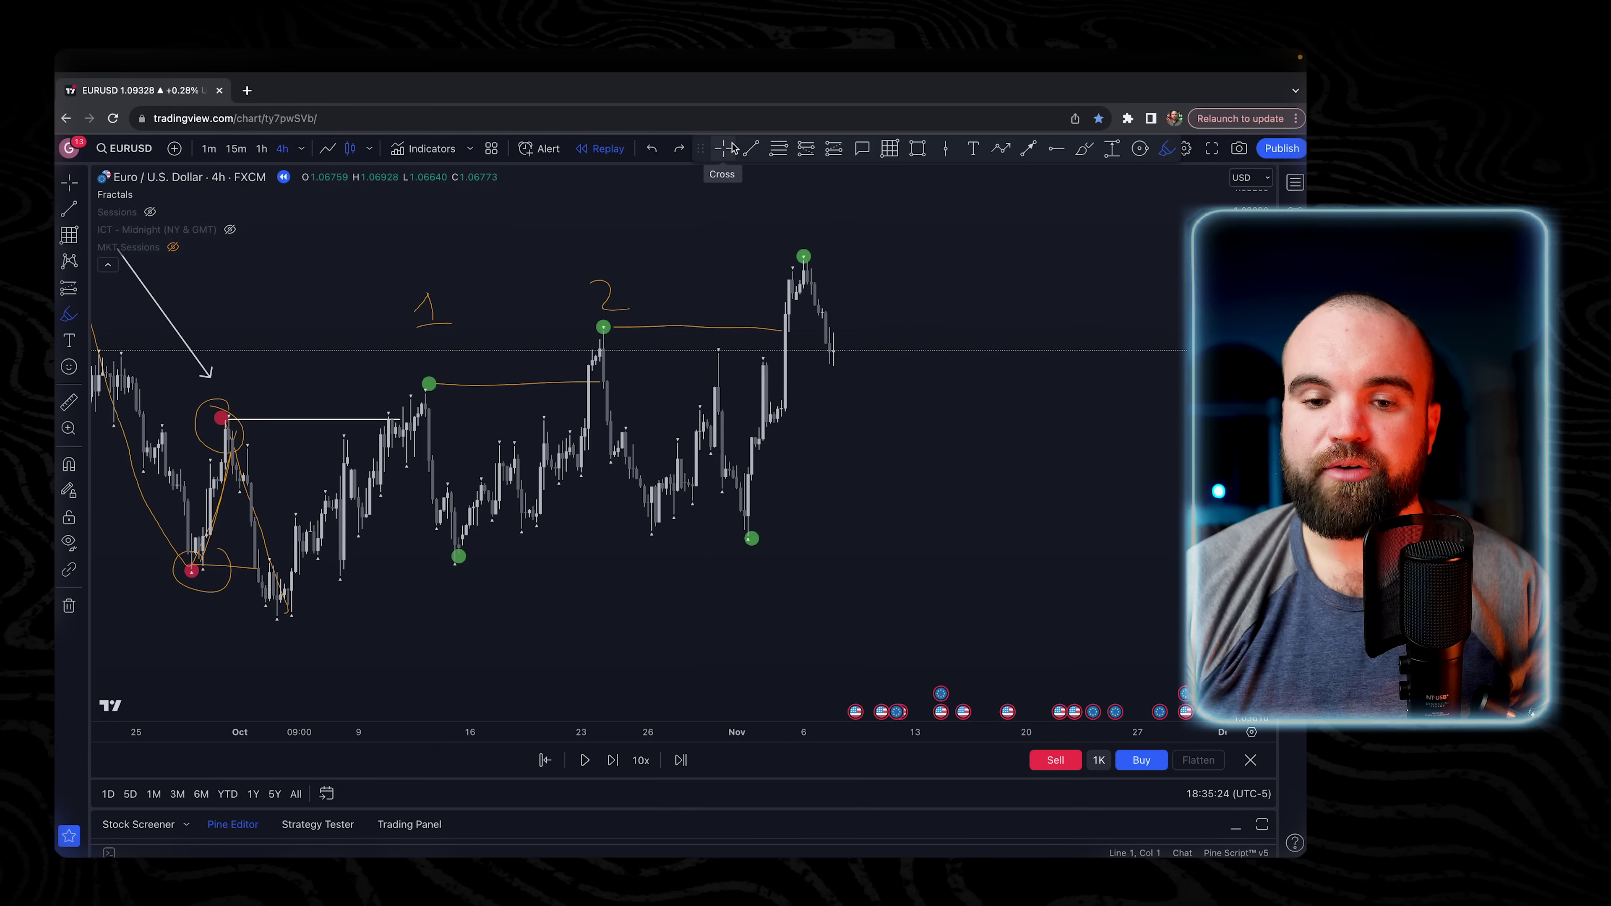
Delete the Brush level that runs from the second green high to the November rally.
{"action": "left_click_drag", "start_coordinate": [737, 253], "coordinate": [743, 344]}
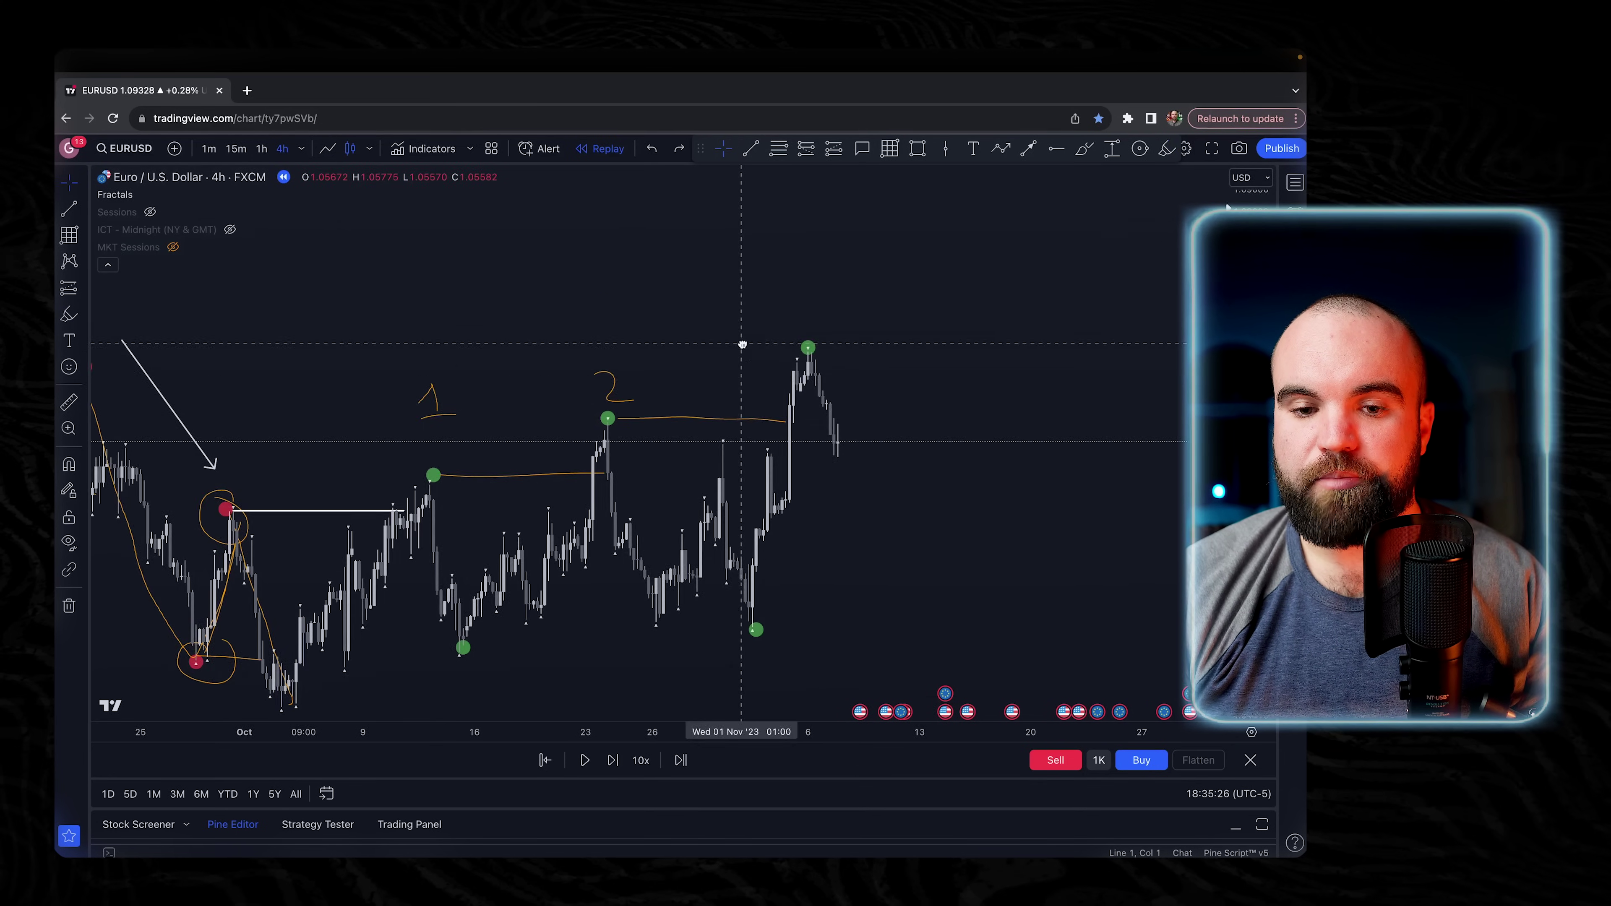
{"action": "scroll", "coordinate": [881, 385], "scroll_direction": "up", "scroll_amount": 5}
{"action": "left_click_drag", "start_coordinate": [625, 368], "coordinate": [743, 336]}
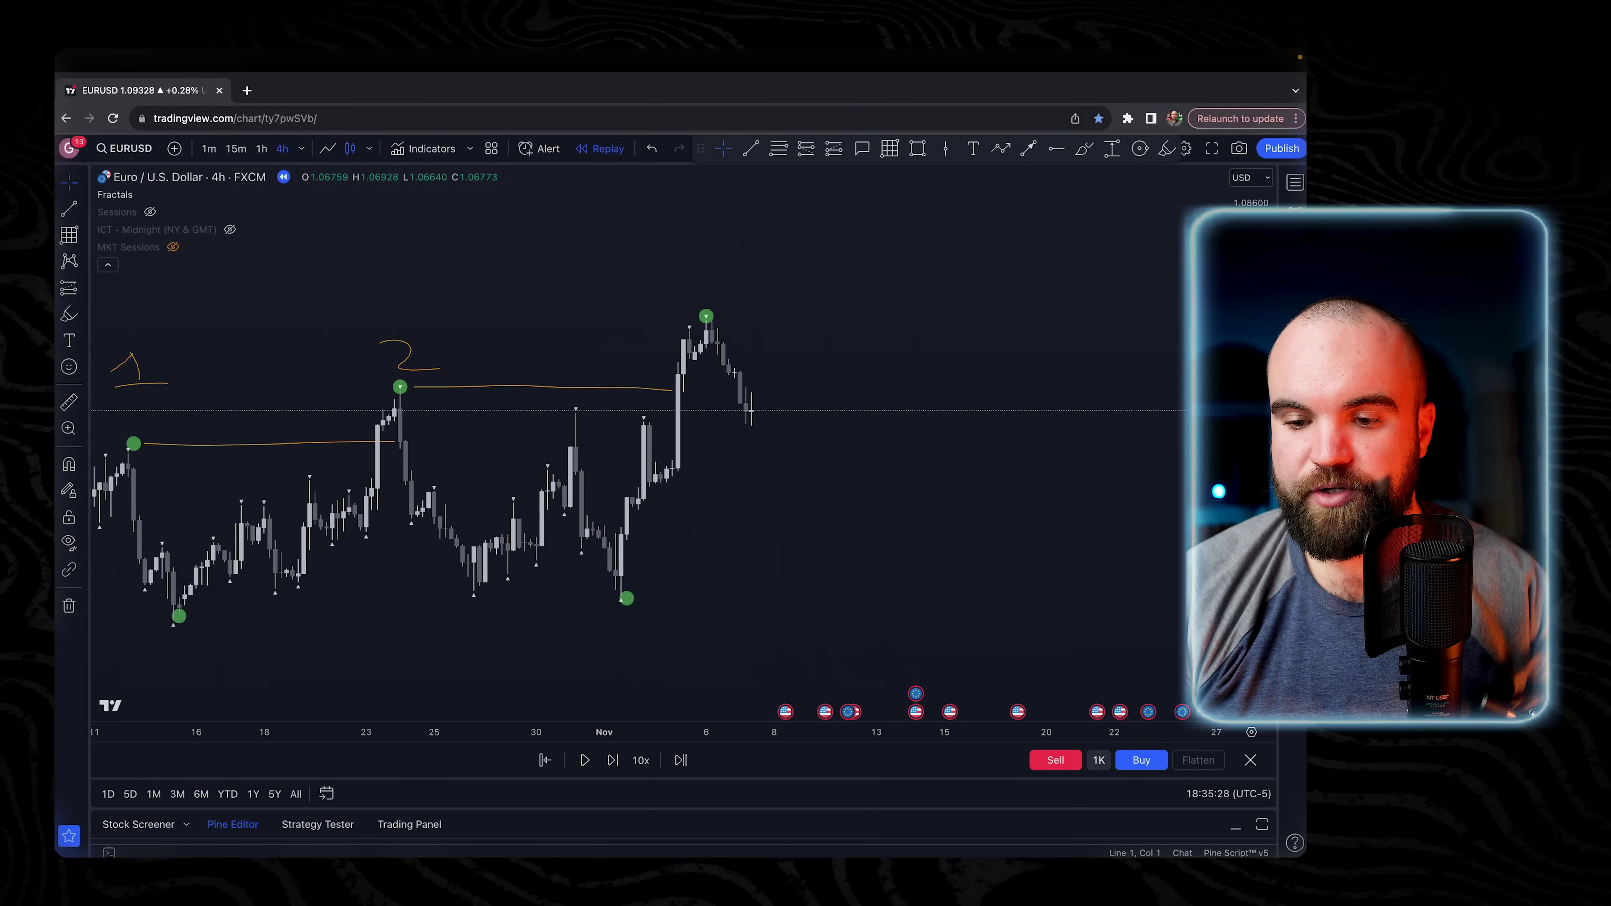
{"action": "scroll", "coordinate": [837, 444], "scroll_direction": "down", "scroll_amount": 3}
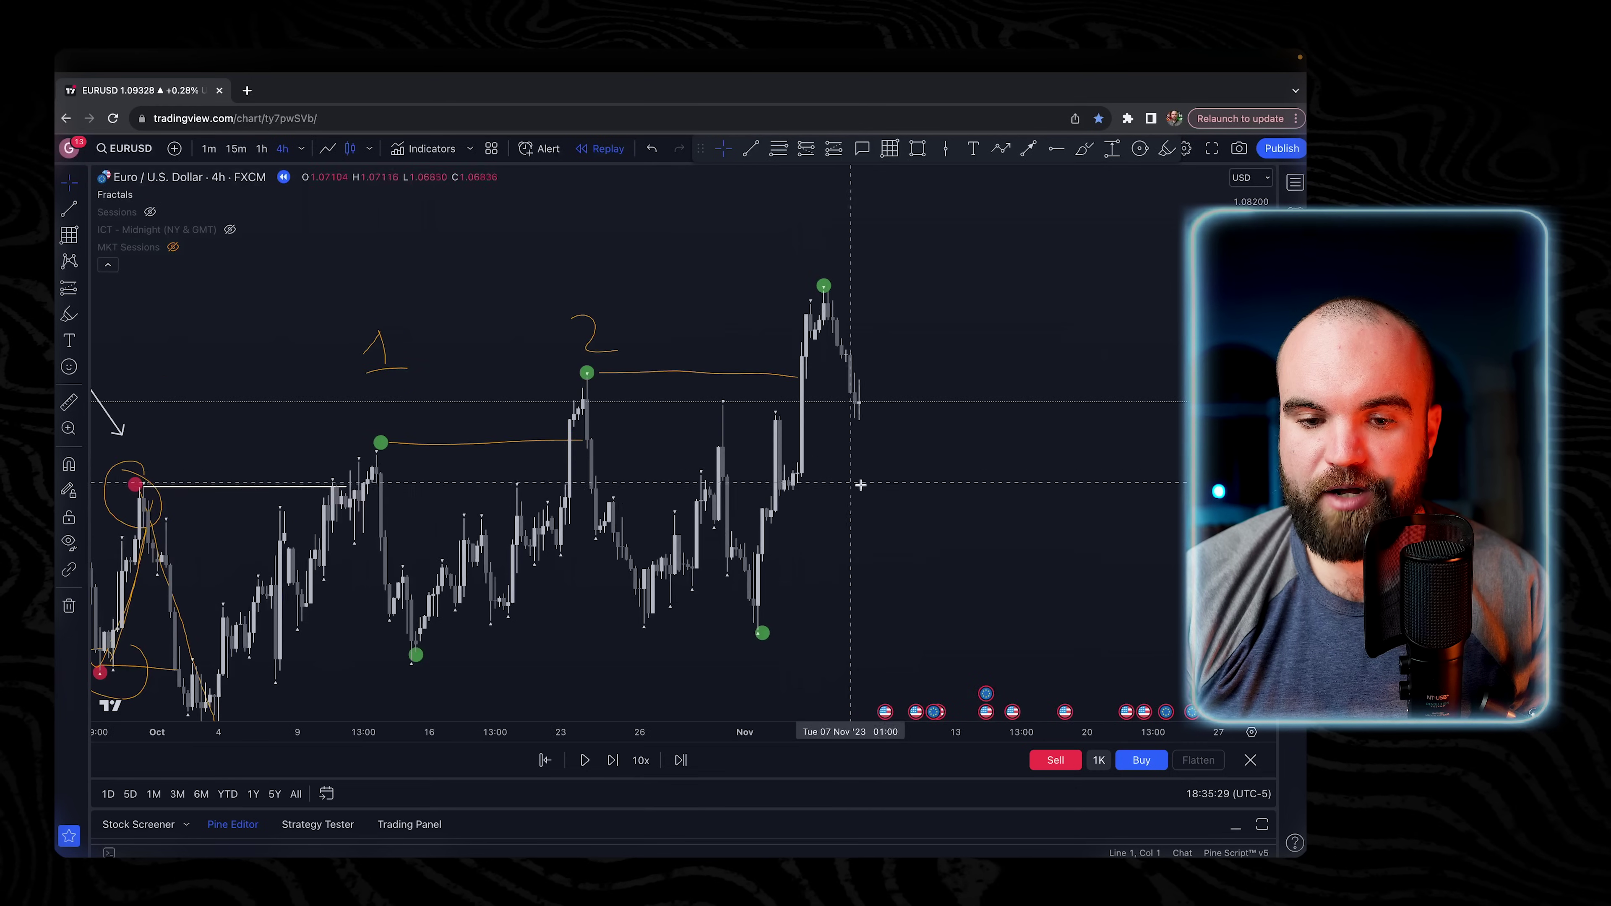
{"action": "left_click", "coordinate": [643, 375]}
{"action": "key", "text": "Delete"}
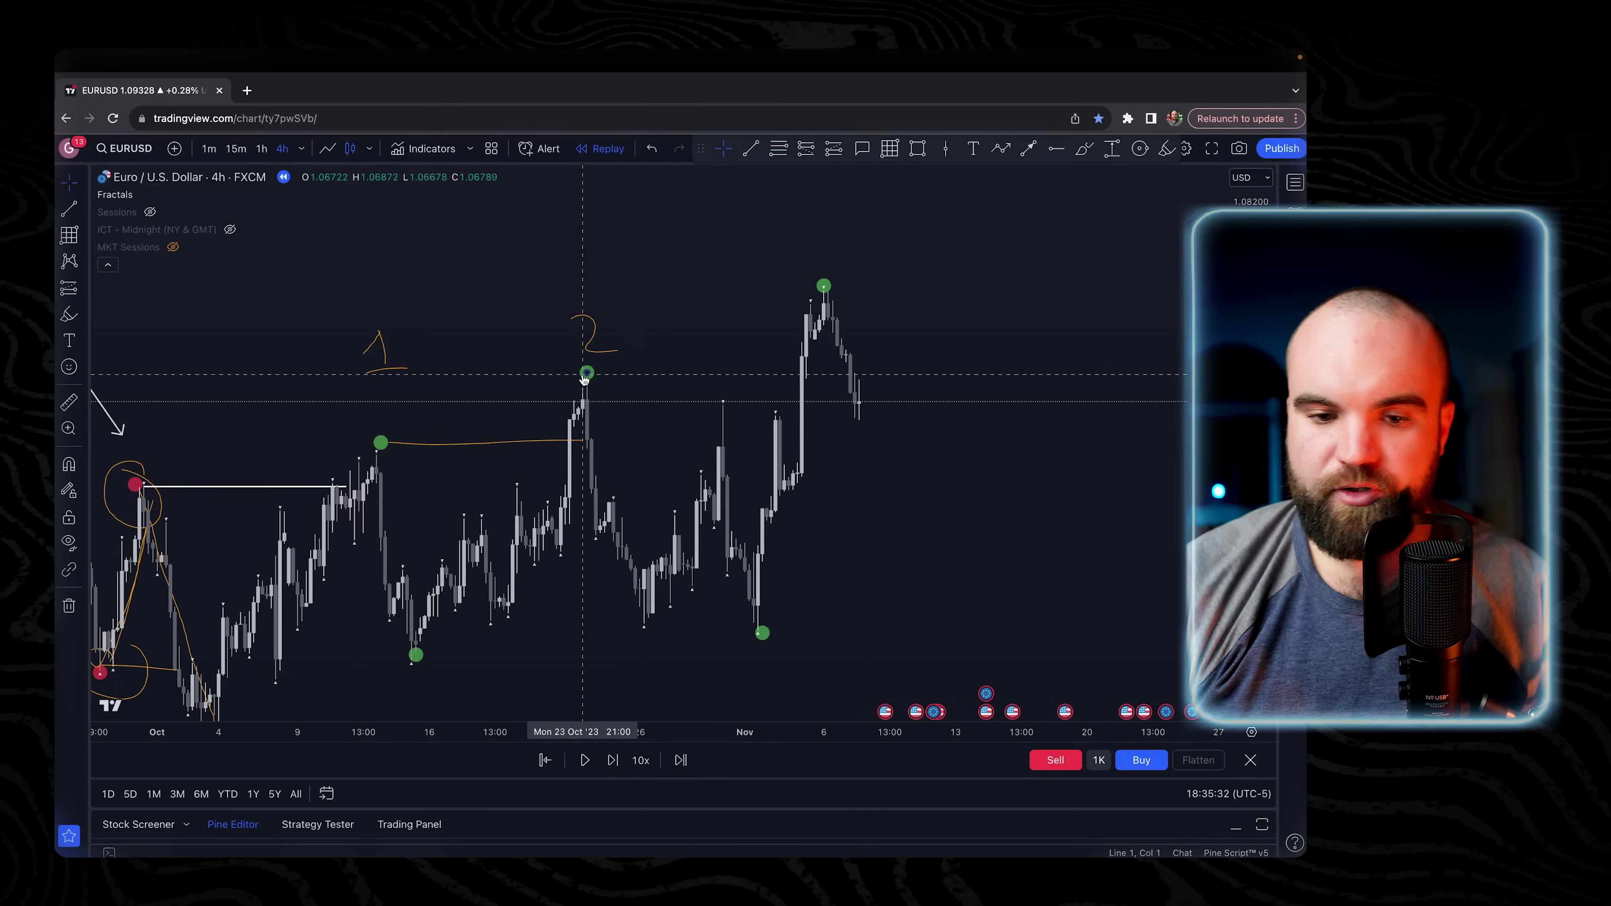
Draw a Gann Box from the 13 October green low up to the second green high's level, extending to 14 November.
{"action": "left_click_drag", "start_coordinate": [962, 559], "coordinate": [972, 548]}
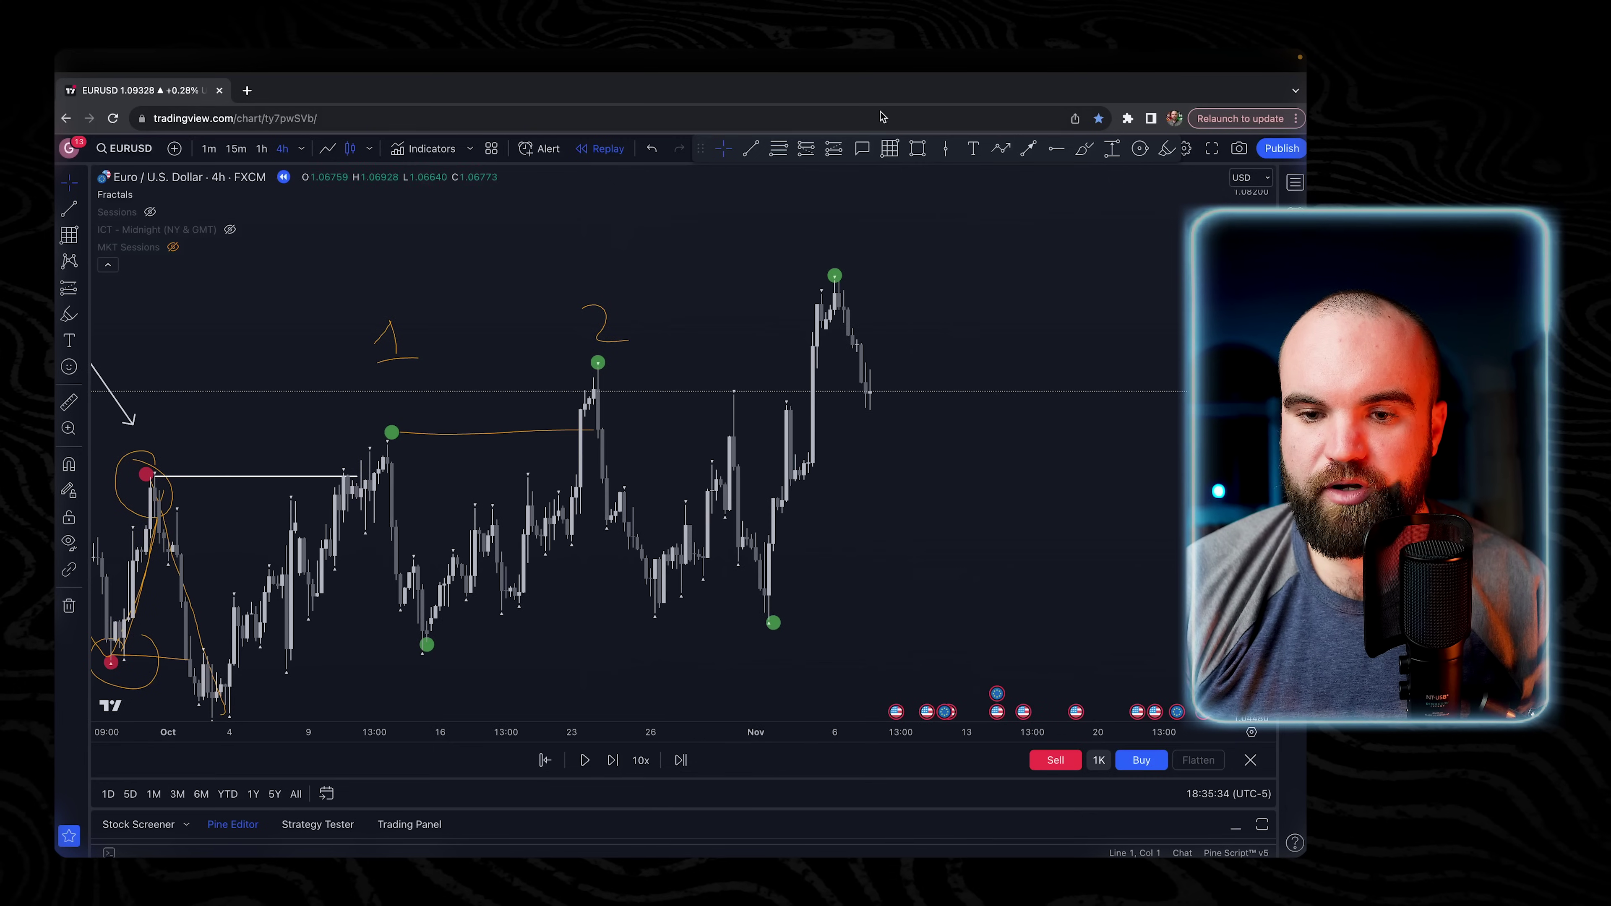
{"action": "left_click", "coordinate": [890, 150]}
{"action": "scroll", "coordinate": [710, 368], "scroll_direction": "left", "scroll_amount": 3}
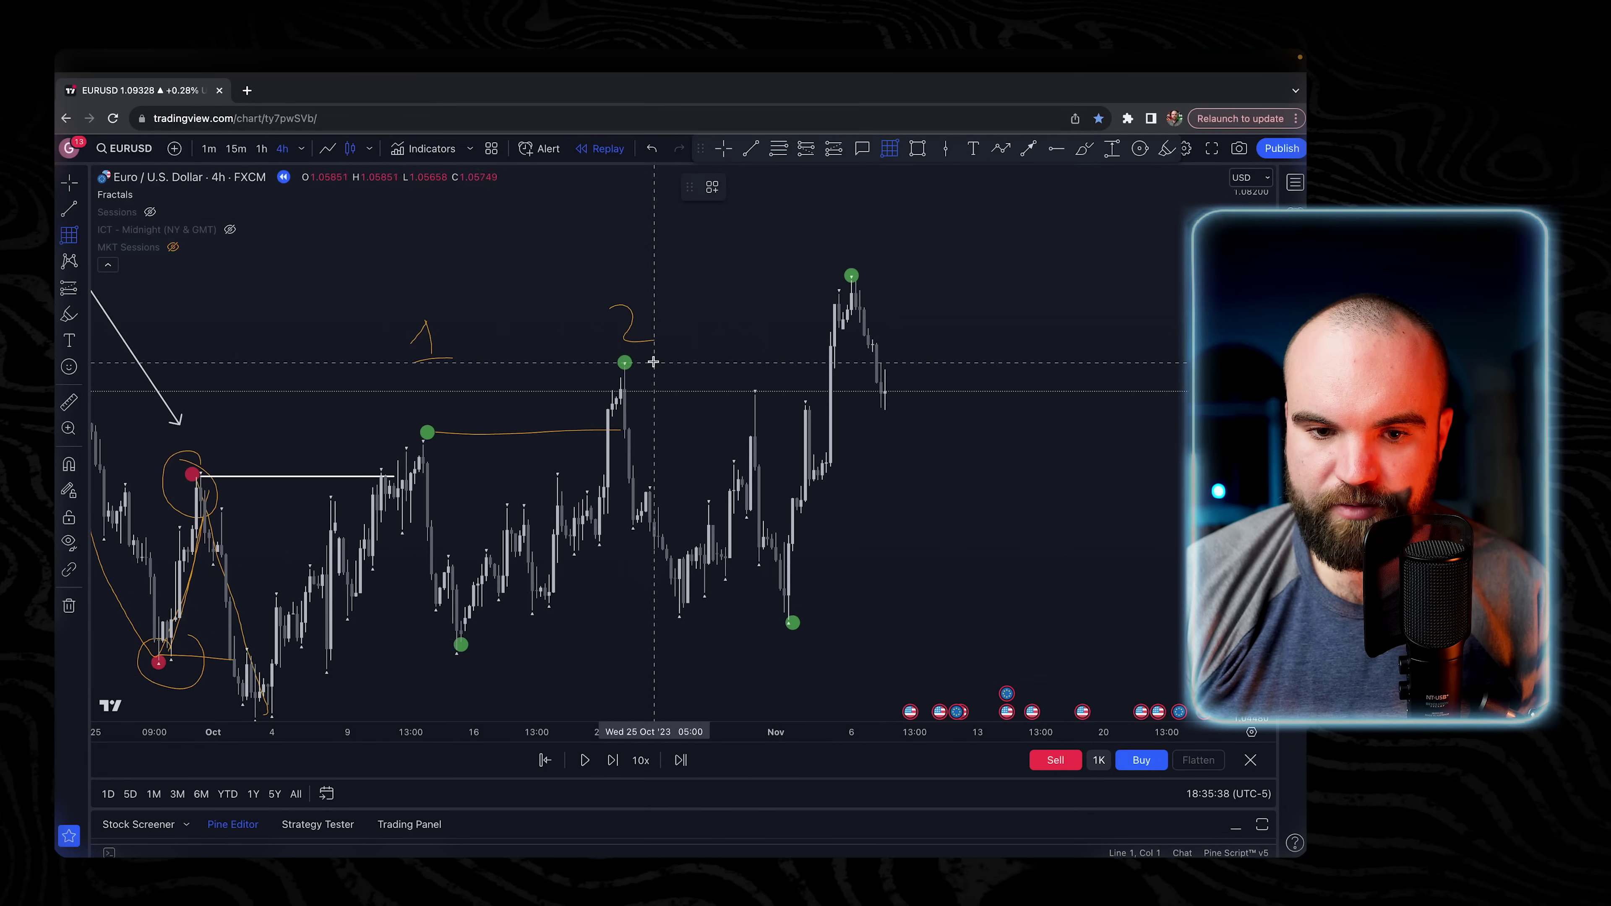
{"action": "left_click", "coordinate": [461, 646]}
{"action": "left_click", "coordinate": [1002, 362]}
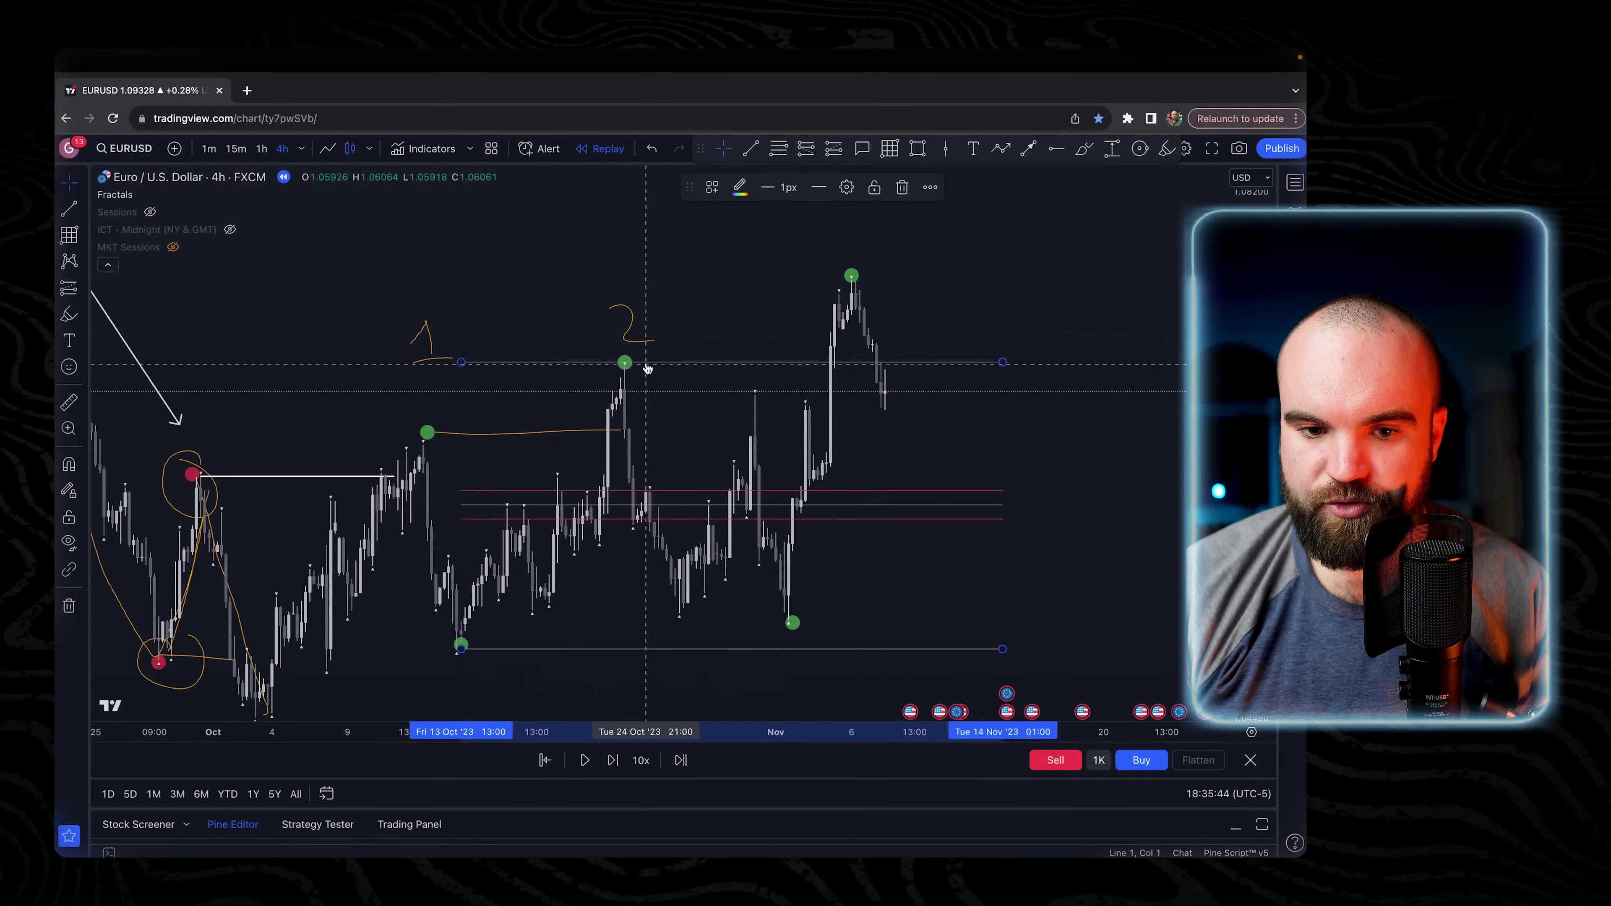
Trace the swings after the second green high with the Highlighter, circle their lows, and mark that high's level across to November.
{"action": "left_click", "coordinate": [1166, 148]}
{"action": "left_click_drag", "start_coordinate": [613, 374], "coordinate": [680, 612]}
{"action": "mouse_move", "coordinate": [715, 547]}
{"action": "left_mouse_down"}
{"action": "mouse_move", "coordinate": [631, 580]}
{"action": "mouse_move", "coordinate": [706, 599]}
{"action": "left_mouse_up"}
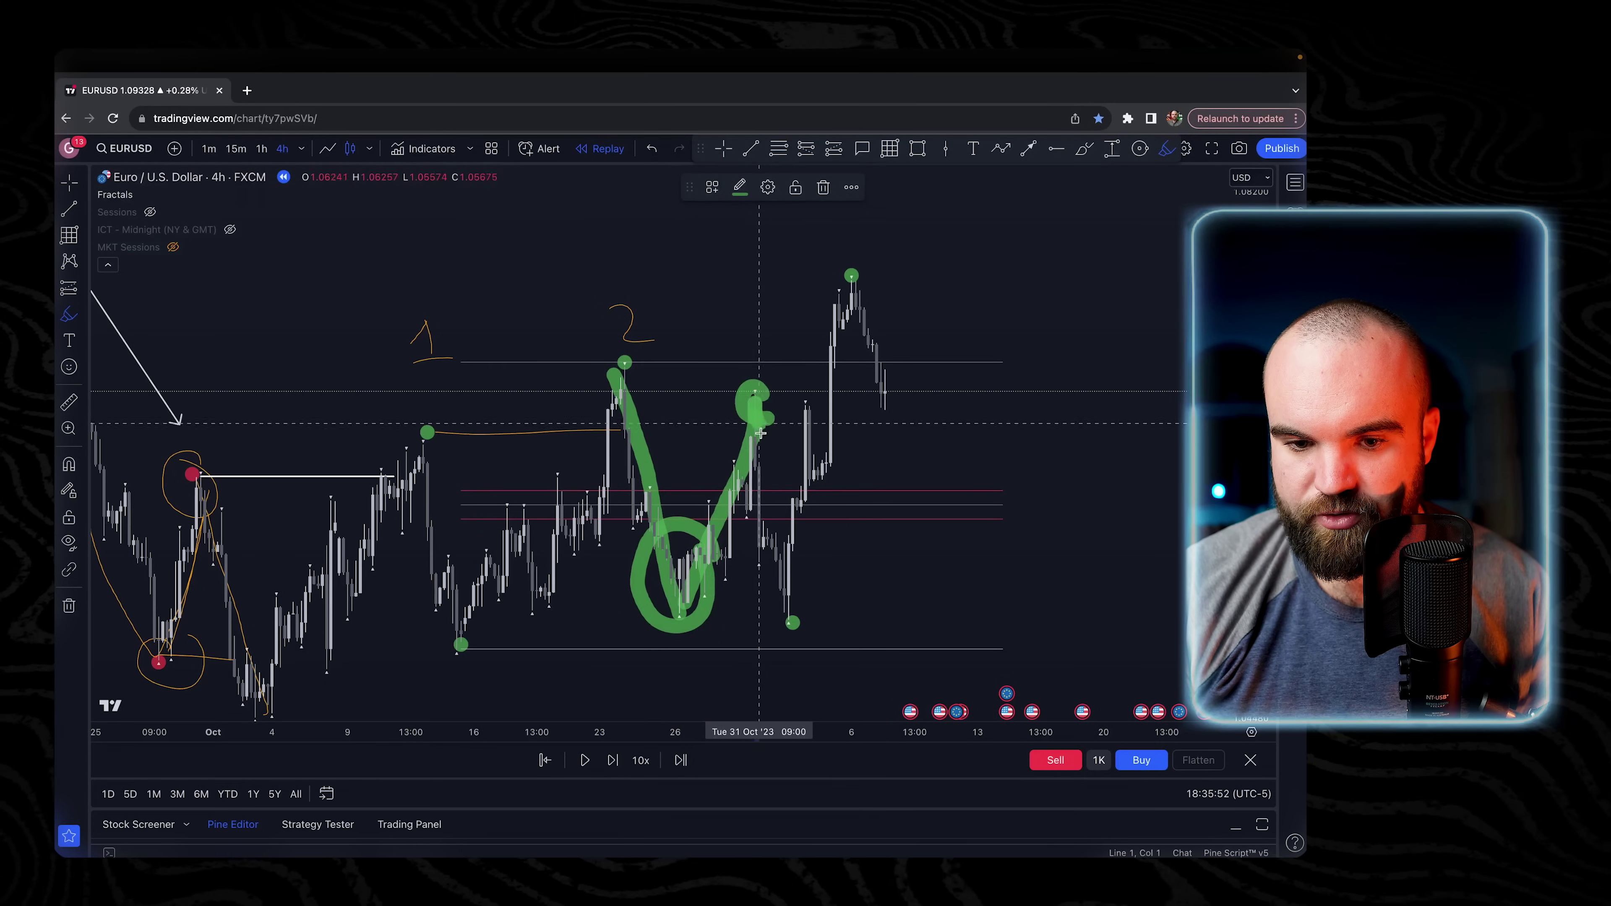
{"action": "mouse_move", "coordinate": [801, 562]}
{"action": "left_mouse_down"}
{"action": "mouse_move", "coordinate": [787, 552]}
{"action": "mouse_move", "coordinate": [826, 346]}
{"action": "left_mouse_up"}
{"action": "left_click_drag", "start_coordinate": [629, 369], "coordinate": [888, 358]}
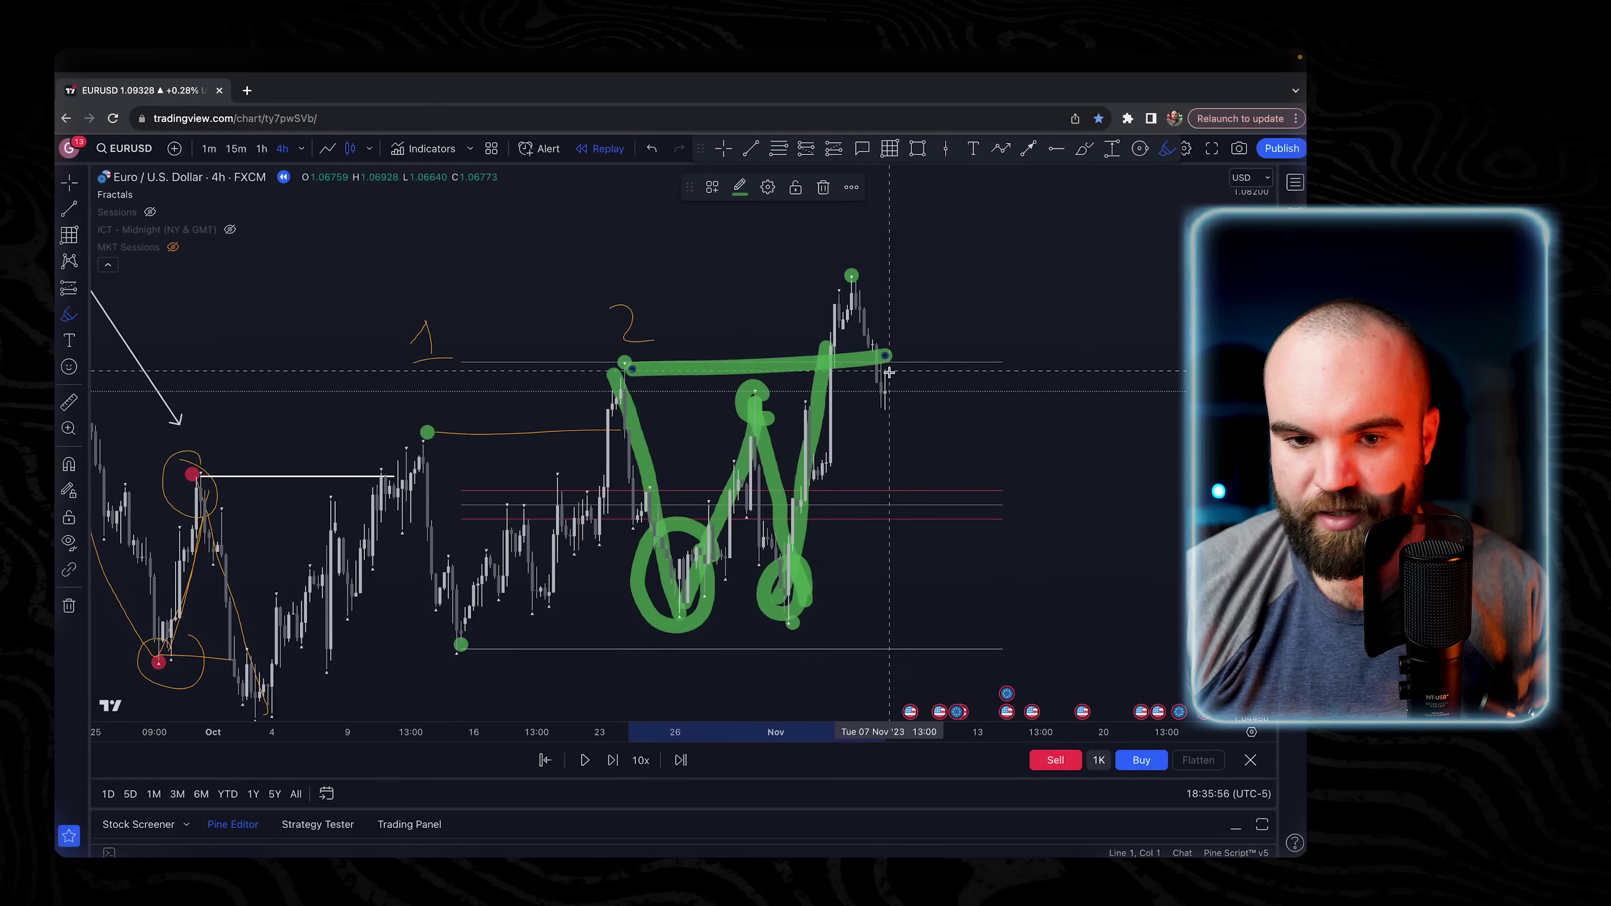
Undo the highlighted swings and circles inside the range, including the level redrawn from the second green high.
{"action": "key", "text": "super+z"}
{"action": "key", "text": "super+z"}
{"action": "key", "text": "super+z"}
{"action": "key", "text": "super+z"}
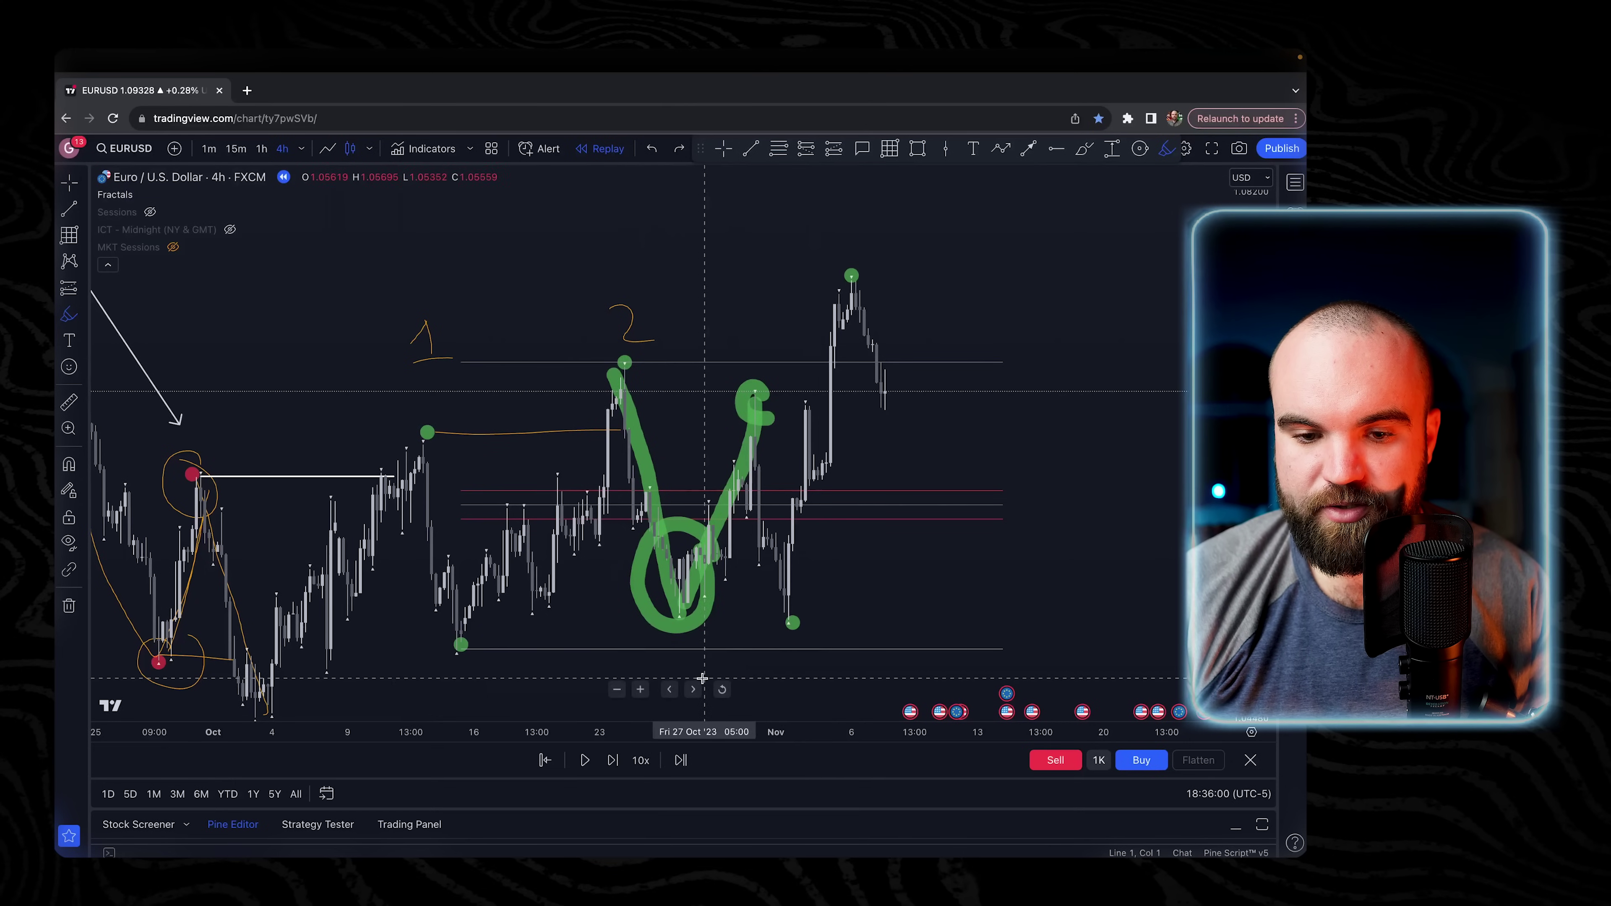
{"action": "key", "text": "super+z"}
{"action": "key", "text": "super+z"}
{"action": "key", "text": "super+z"}
{"action": "key", "text": "super+z"}
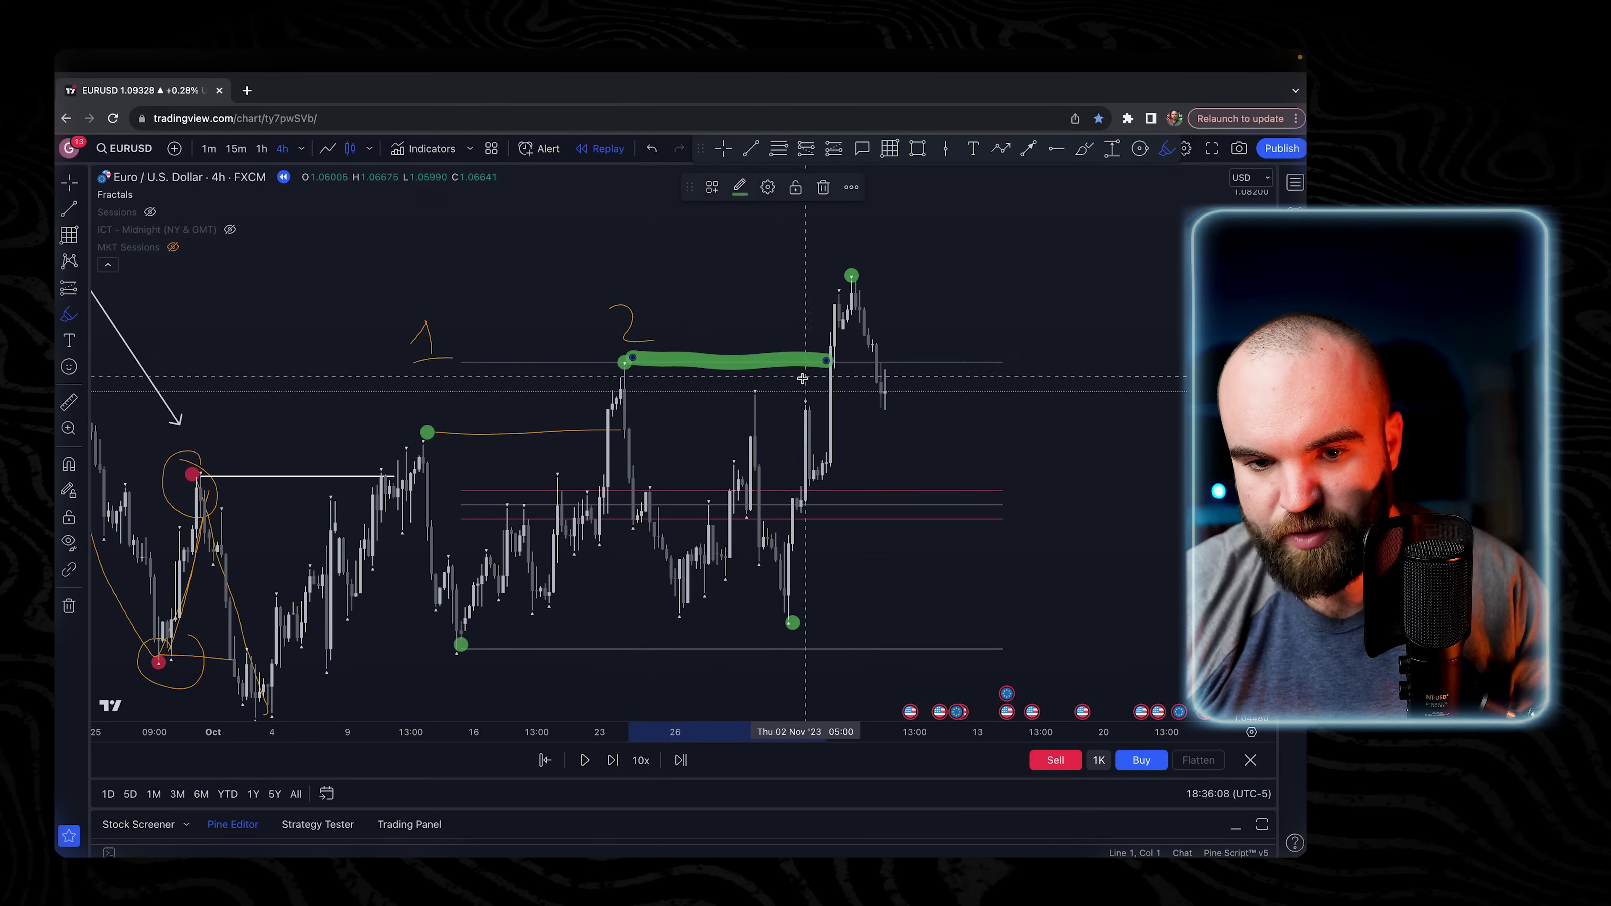
{"action": "key", "text": "super+z"}
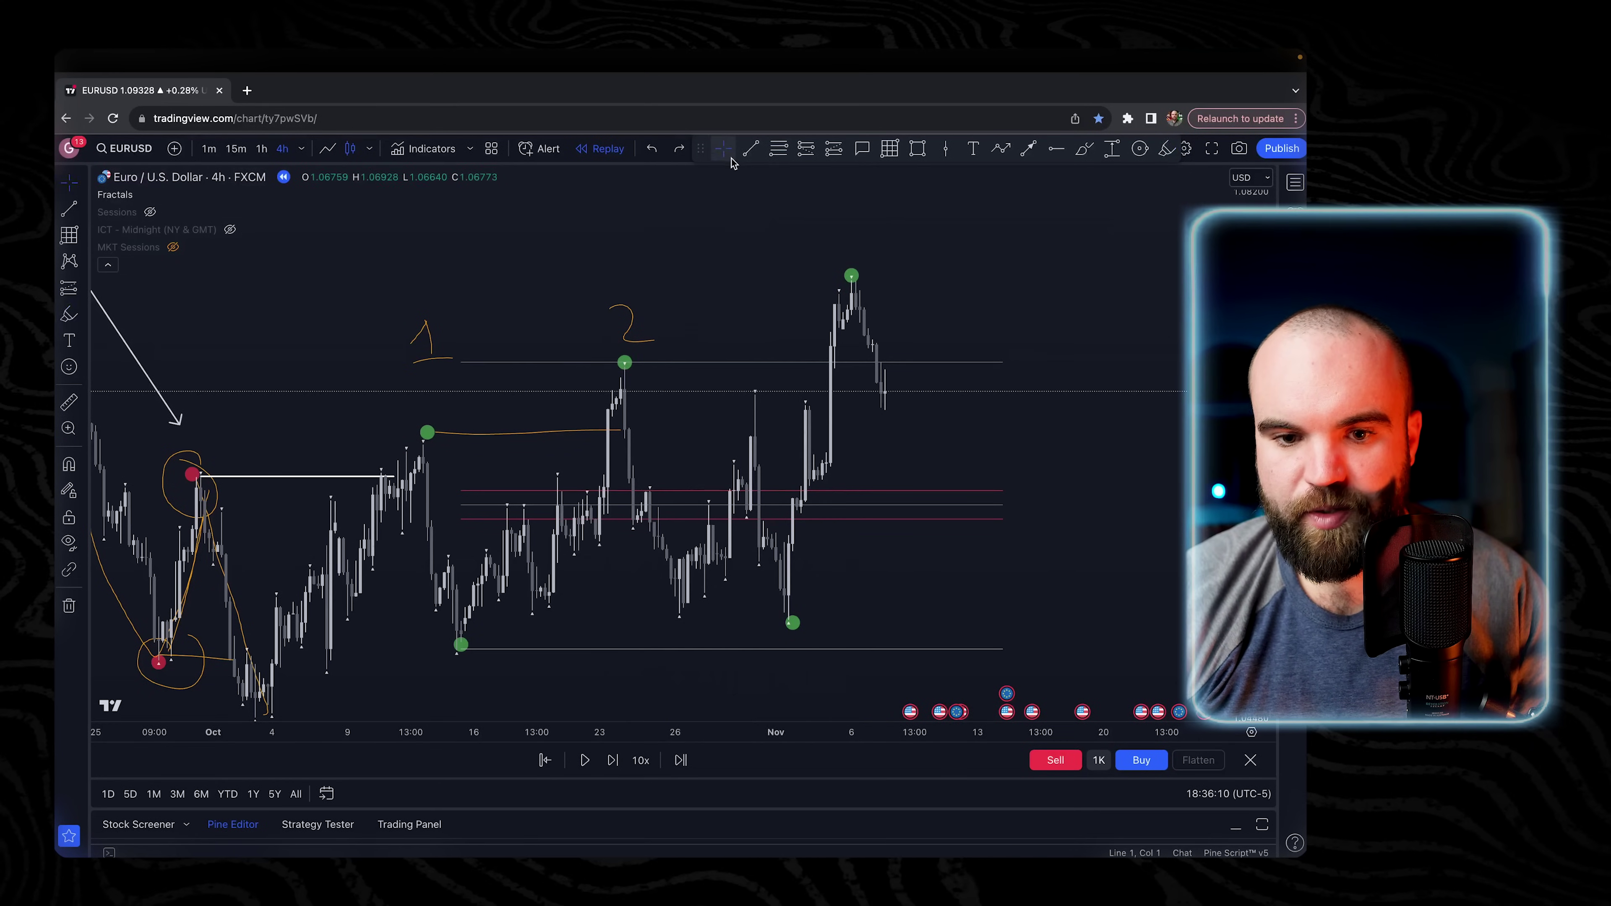
Sketch Brush marks on the 3 November breakout candles and a level from the second green high, and undo them.
{"action": "left_click_drag", "start_coordinate": [841, 397], "coordinate": [958, 378]}
{"action": "scroll", "coordinate": [934, 393], "scroll_direction": "up", "scroll_amount": 4}
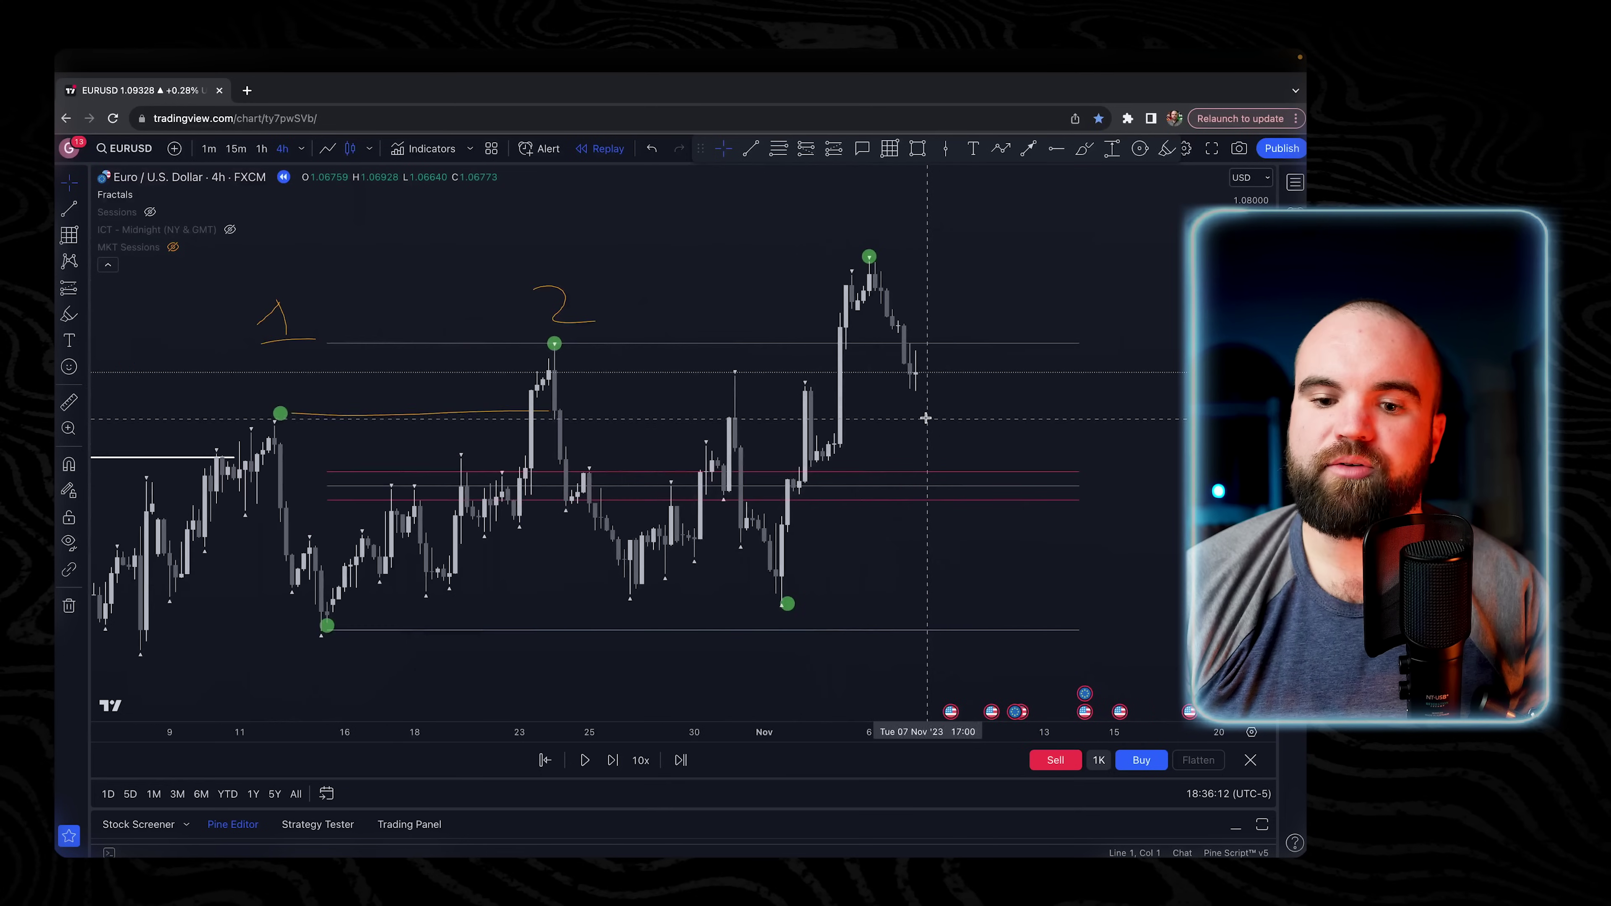
{"action": "left_click_drag", "start_coordinate": [1250, 457], "coordinate": [1251, 254]}
{"action": "left_click_drag", "start_coordinate": [1010, 422], "coordinate": [1108, 504]}
{"action": "scroll", "coordinate": [1010, 403], "scroll_direction": "up", "scroll_amount": 3}
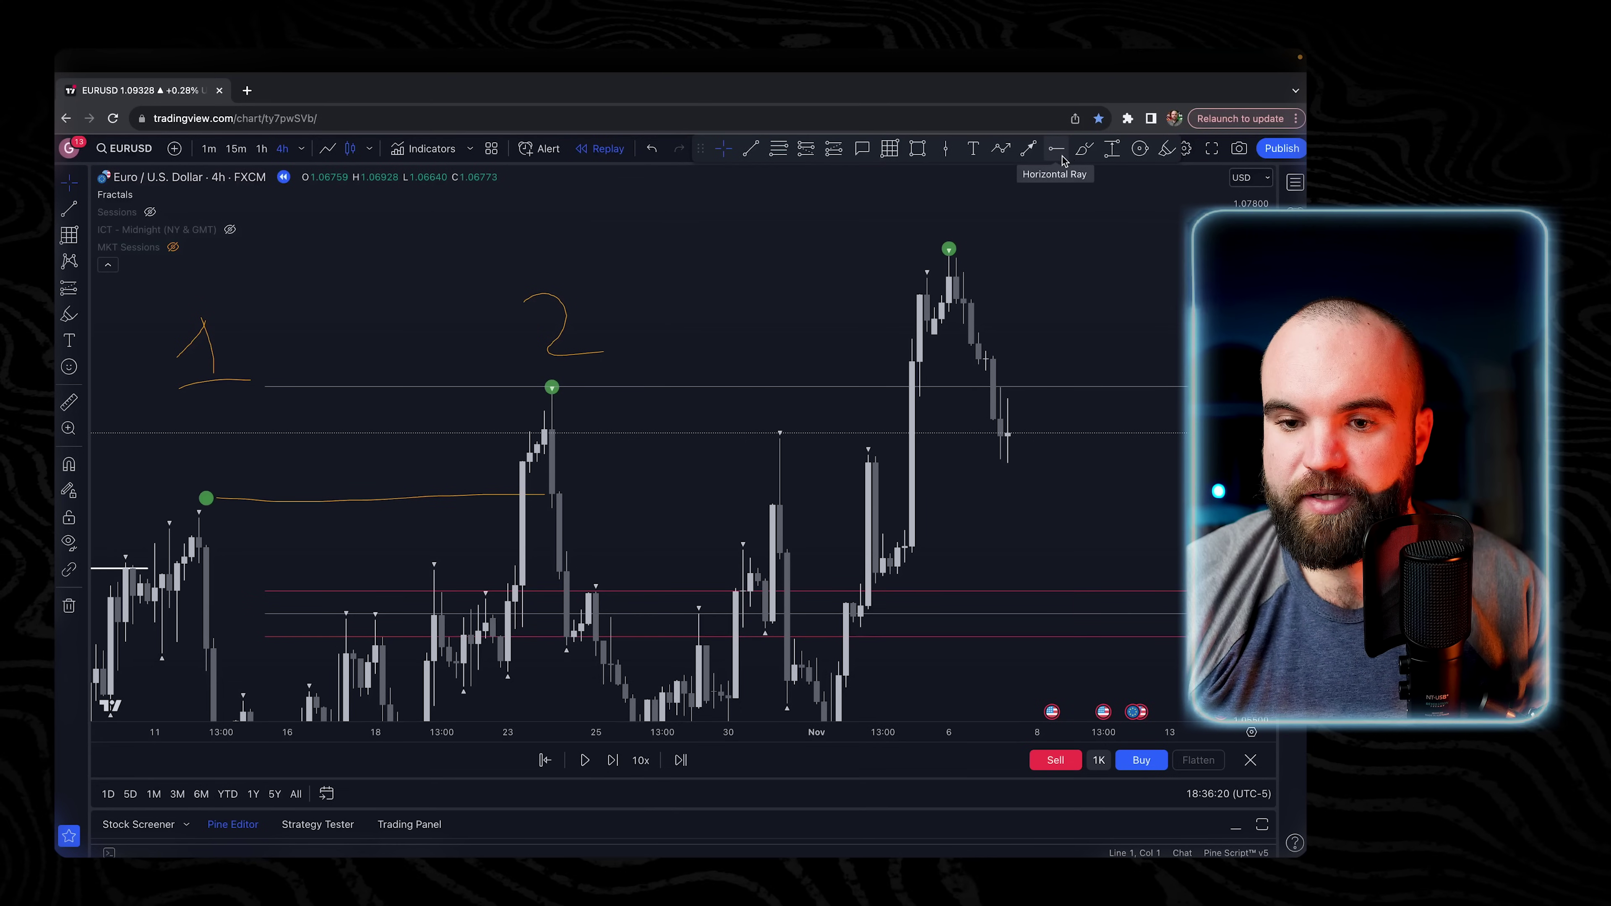
{"action": "left_click", "coordinate": [1084, 150]}
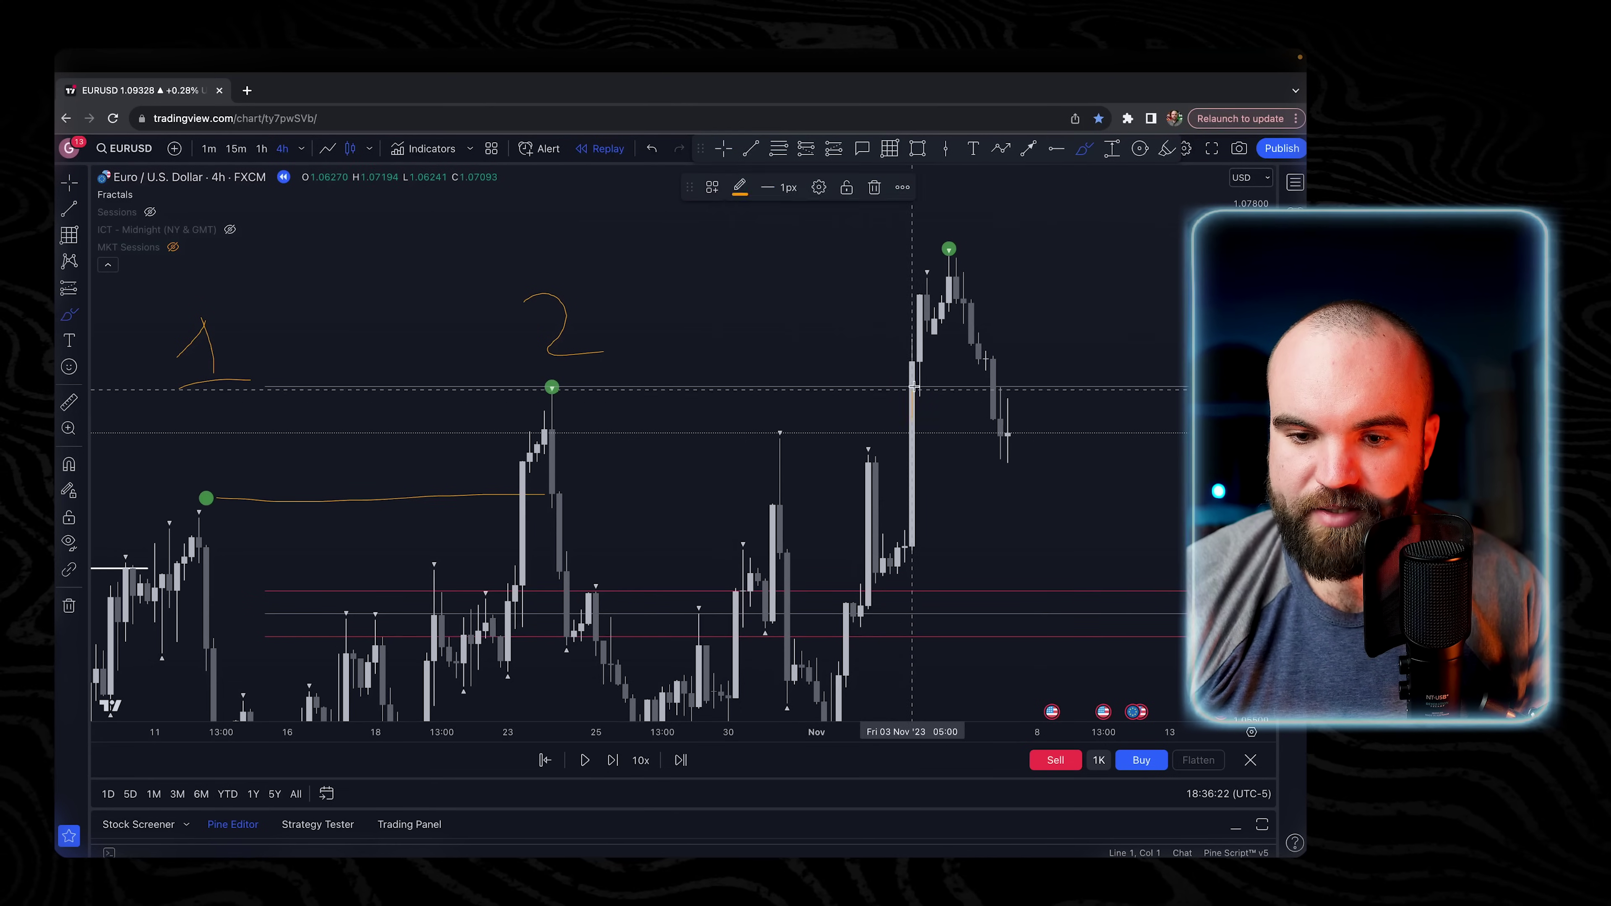
{"action": "key", "text": "ctrl+z"}
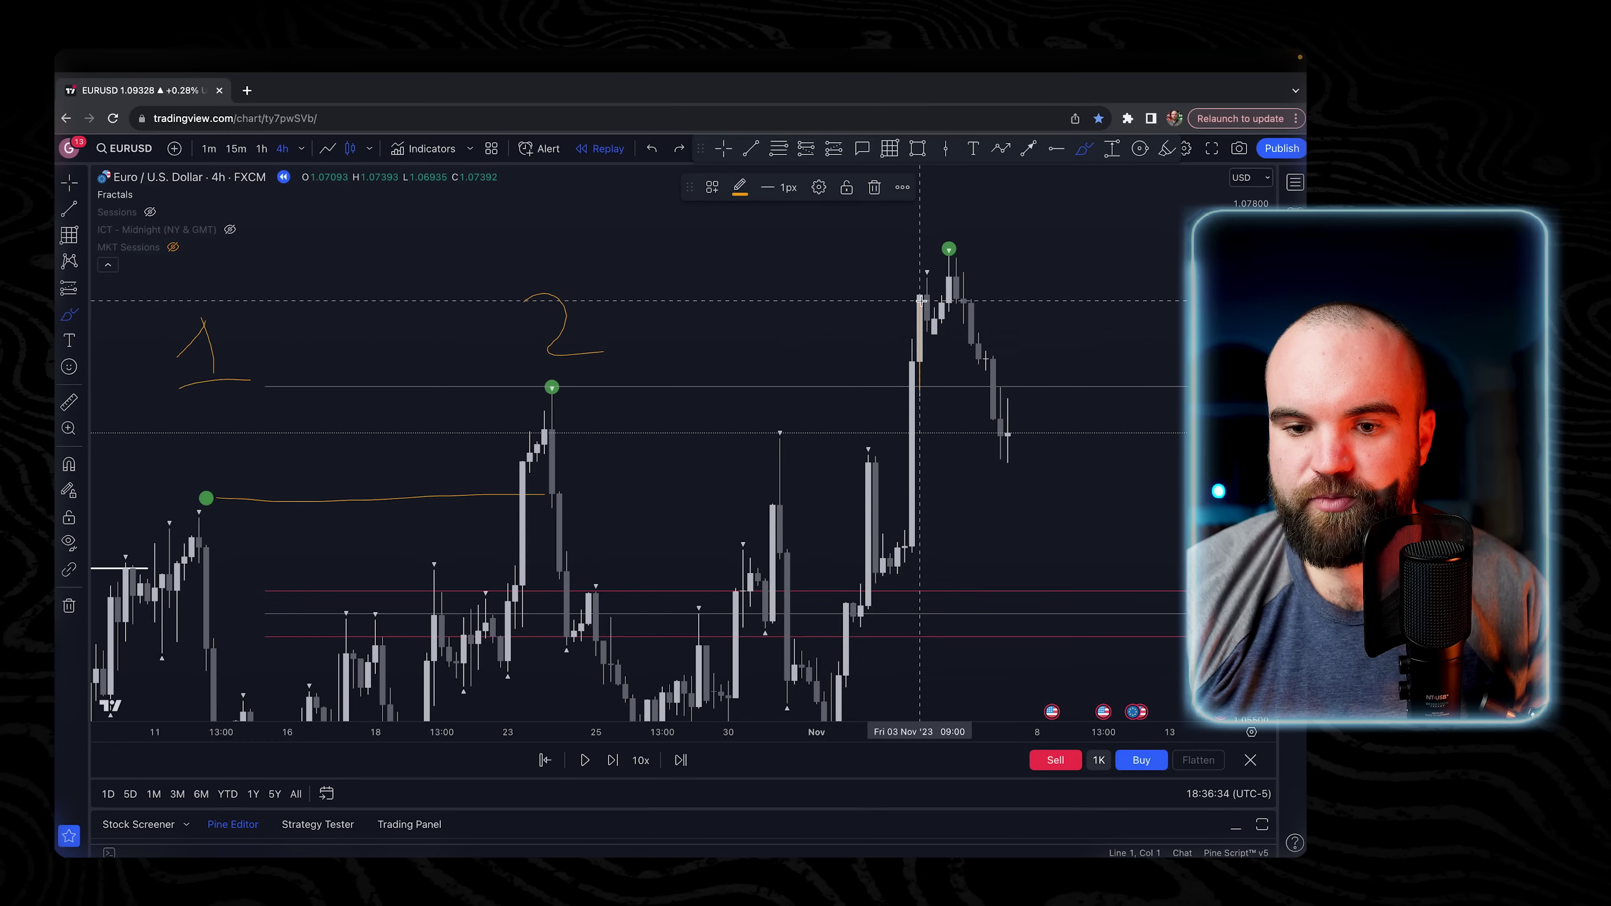
{"action": "left_click_drag", "start_coordinate": [551, 387], "coordinate": [899, 386]}
{"action": "key", "text": "super+z"}
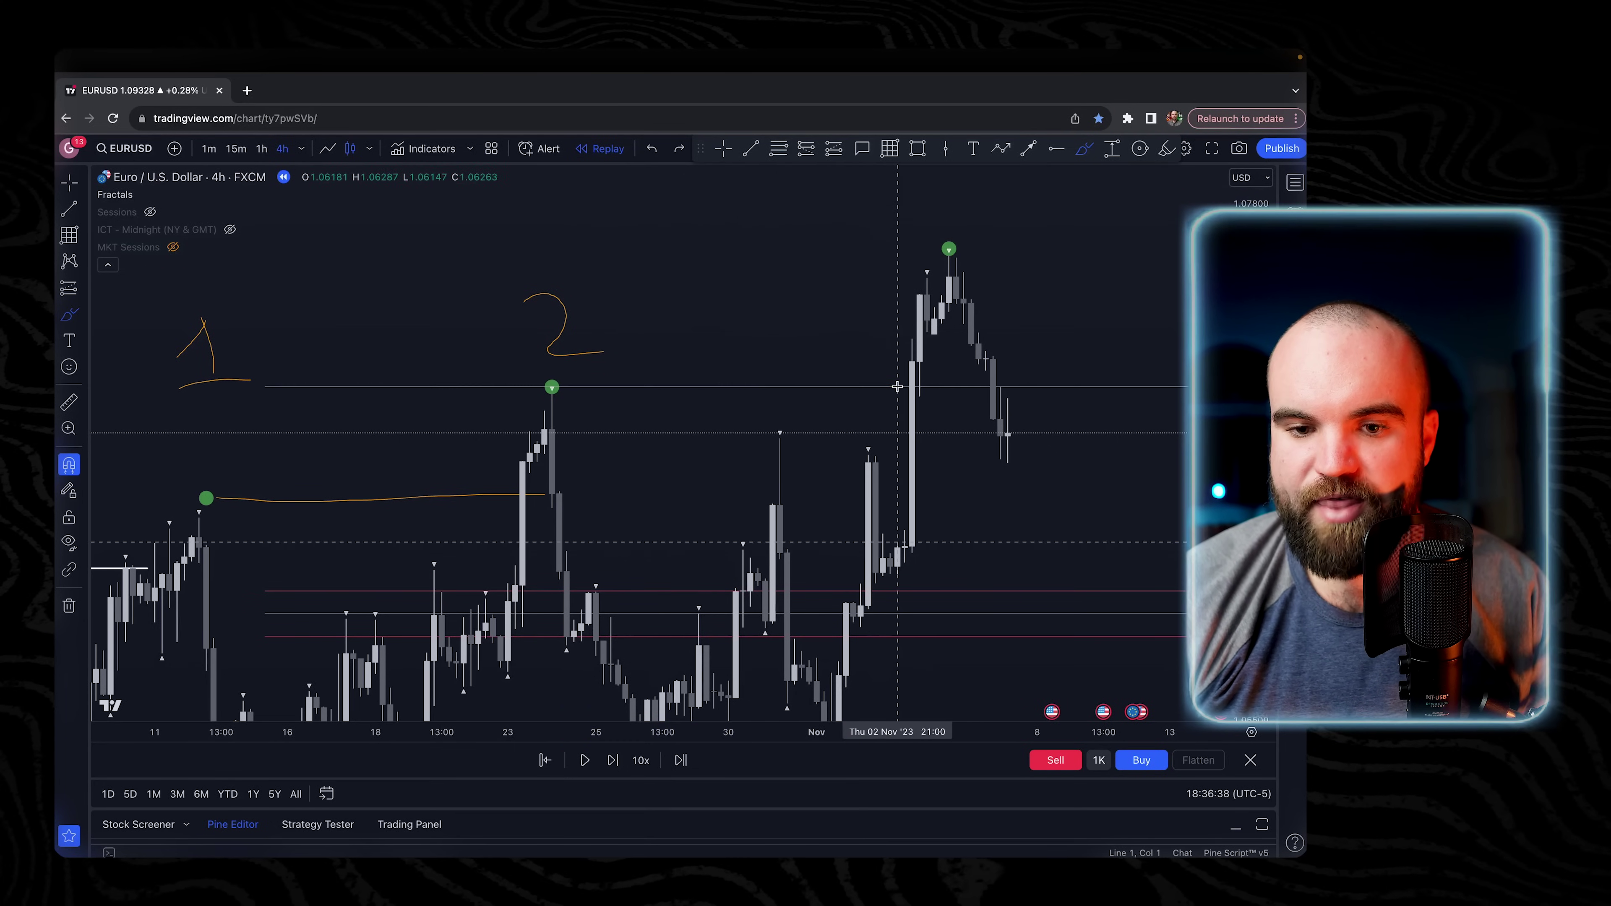
Handwrite Brush notes above the chart between the second green high and the November high, undo them, and leave the Brush.
{"action": "mouse_move", "coordinate": [777, 212]}
{"action": "left_mouse_down"}
{"action": "mouse_move", "coordinate": [750, 241]}
{"action": "mouse_move", "coordinate": [764, 288]}
{"action": "mouse_move", "coordinate": [738, 283]}
{"action": "left_mouse_up"}
{"action": "key", "text": "super+z"}
{"action": "mouse_move", "coordinate": [660, 205]}
{"action": "left_mouse_down"}
{"action": "mouse_move", "coordinate": [640, 222]}
{"action": "mouse_move", "coordinate": [764, 257]}
{"action": "mouse_move", "coordinate": [868, 219]}
{"action": "left_mouse_up"}
{"action": "left_click_drag", "start_coordinate": [673, 316], "coordinate": [911, 303]}
{"action": "key", "text": "super+z"}
{"action": "key", "text": "super+z"}
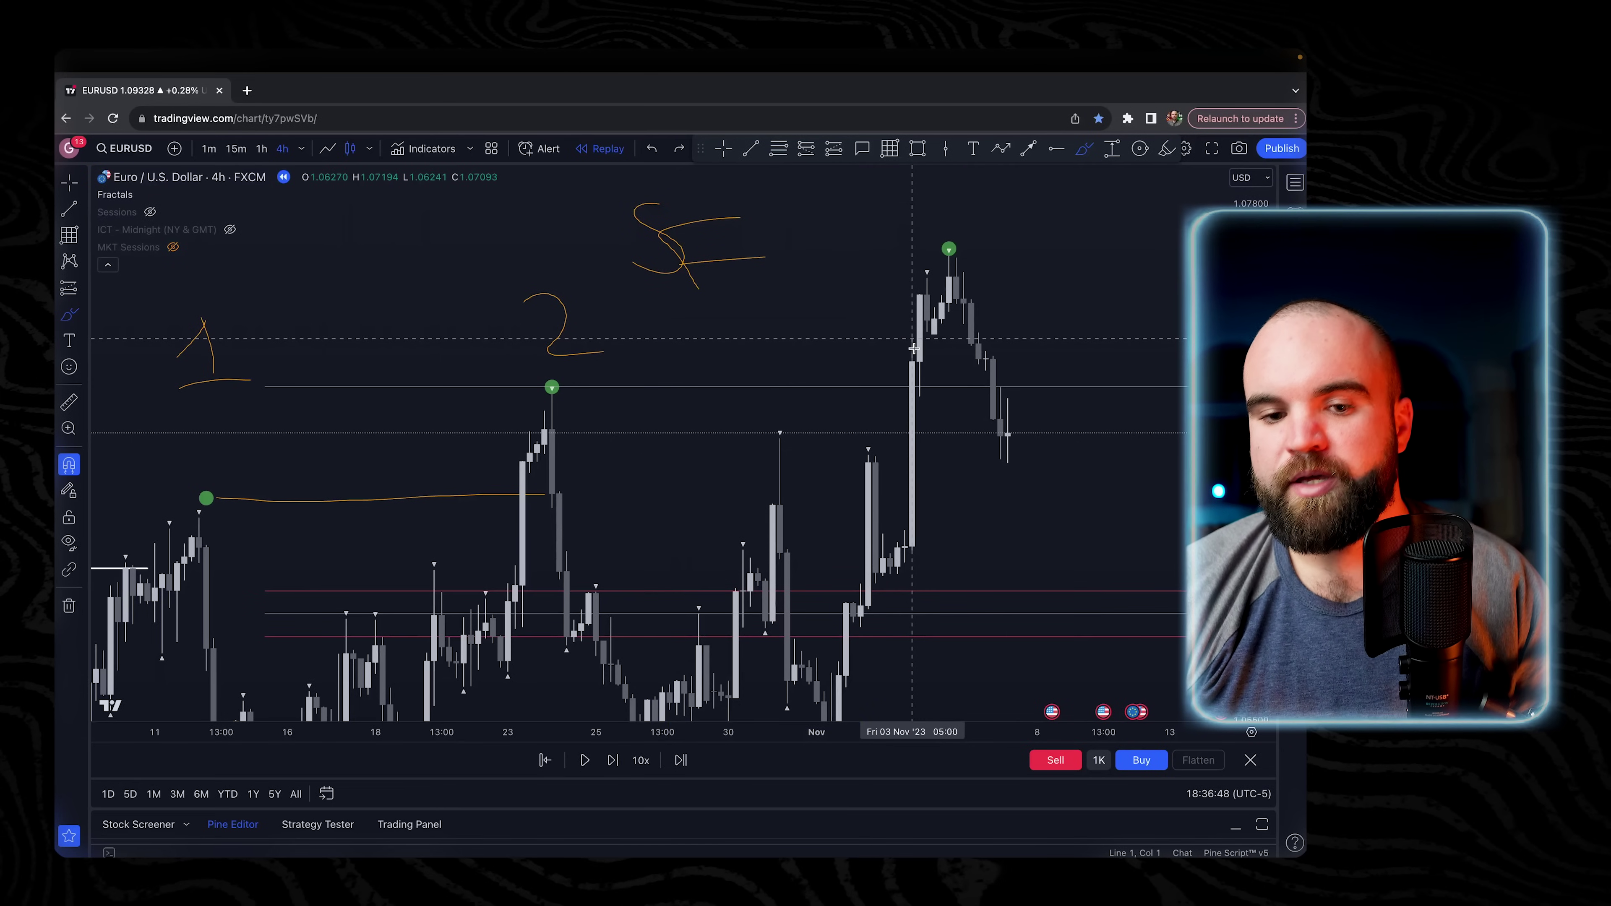
{"action": "key", "text": "super+z"}
{"action": "left_click", "coordinate": [724, 148]}
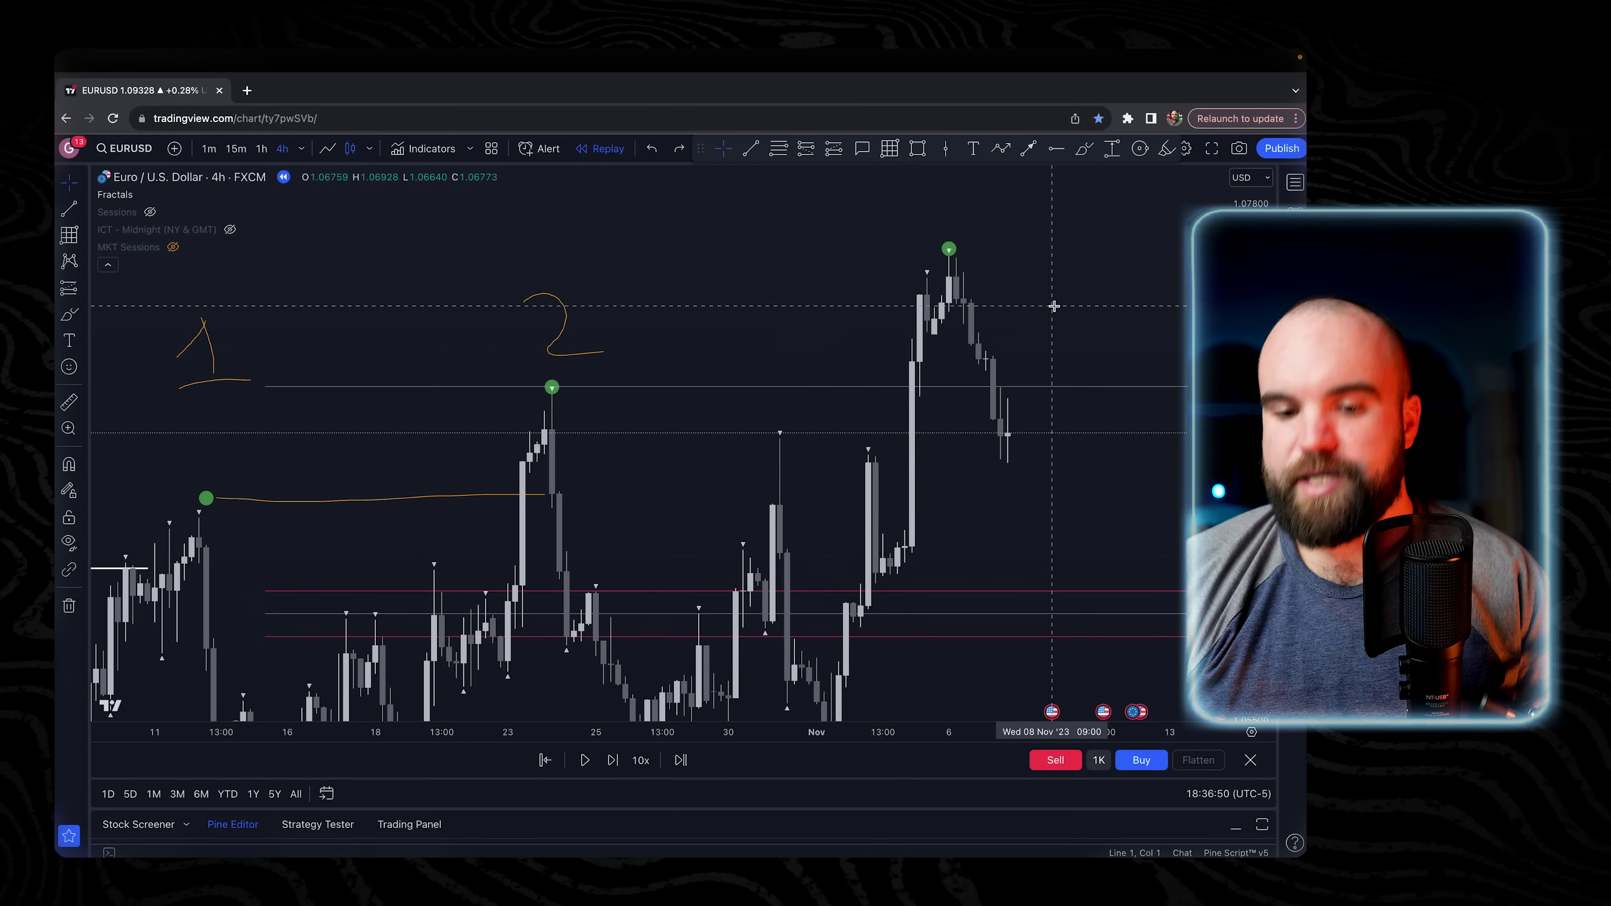
Reposition the Gann Box to span the range from the November green low up to the 6 November green high.
{"action": "left_click_drag", "start_coordinate": [1078, 410], "coordinate": [918, 254]}
{"action": "scroll", "coordinate": [856, 360], "scroll_direction": "down", "scroll_amount": 6}
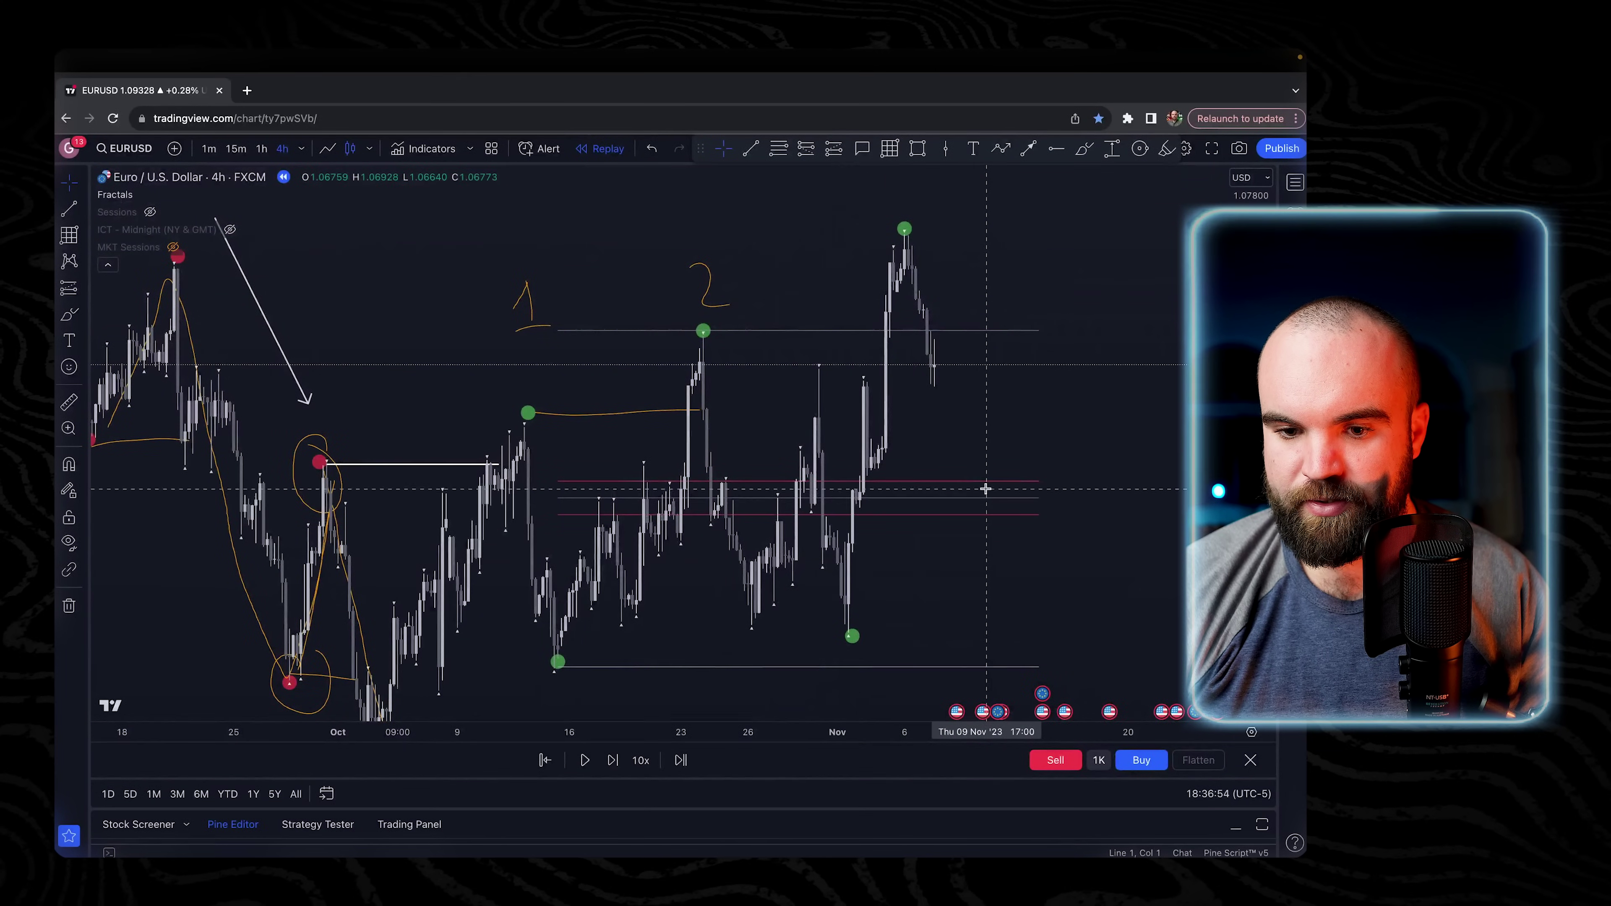
{"action": "left_click_drag", "start_coordinate": [945, 590], "coordinate": [795, 657]}
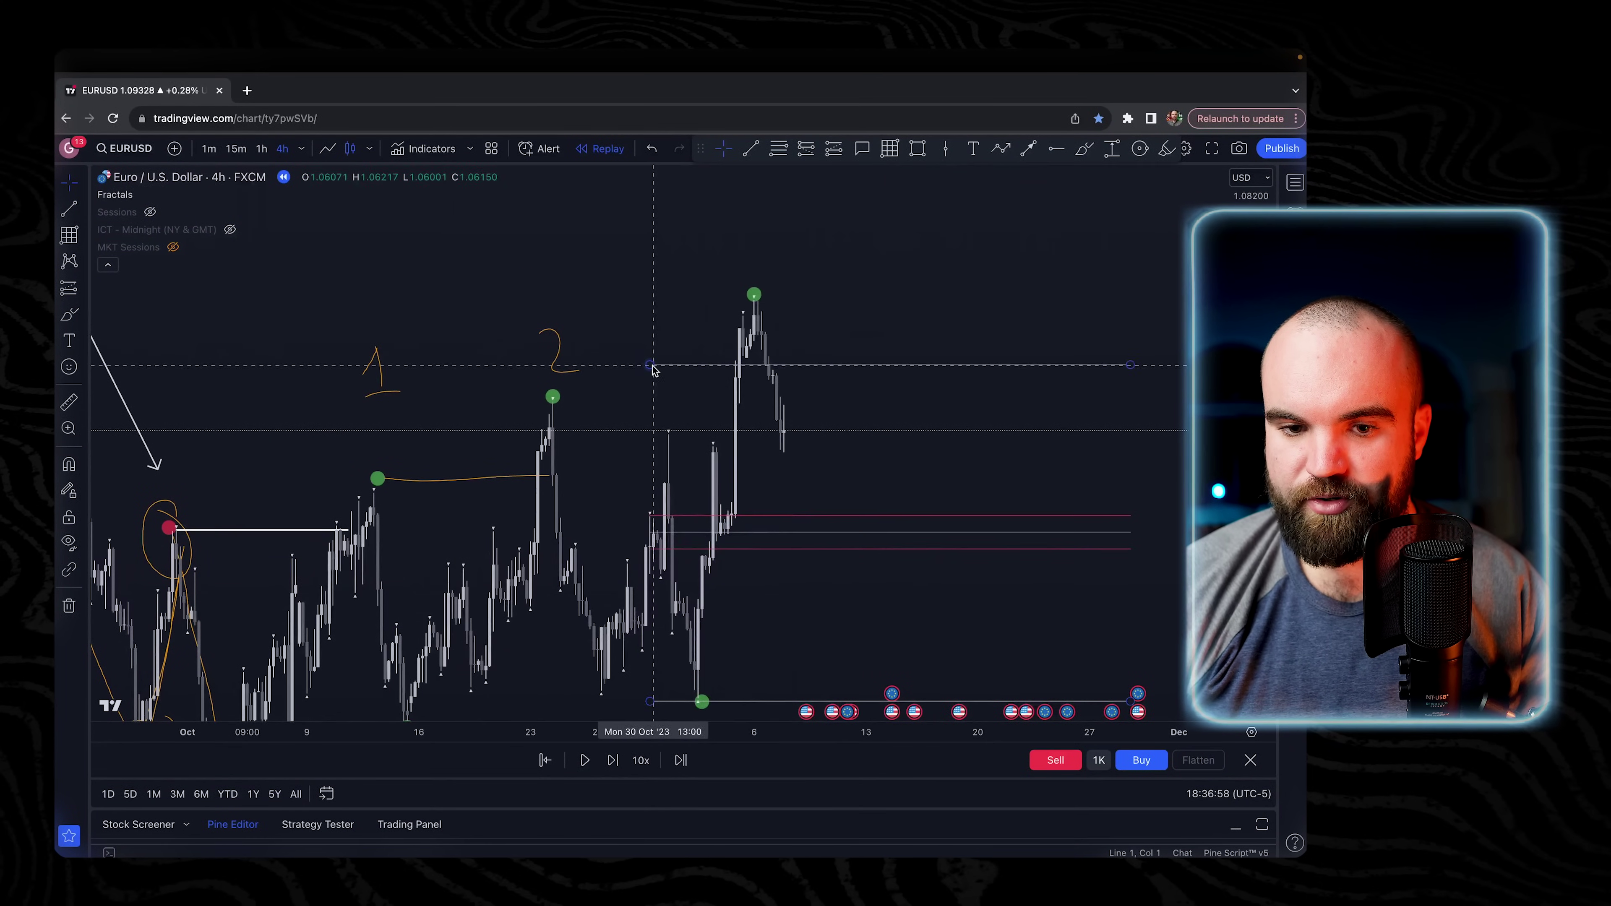
{"action": "scroll", "coordinate": [796, 332], "scroll_direction": "up", "scroll_amount": 3}
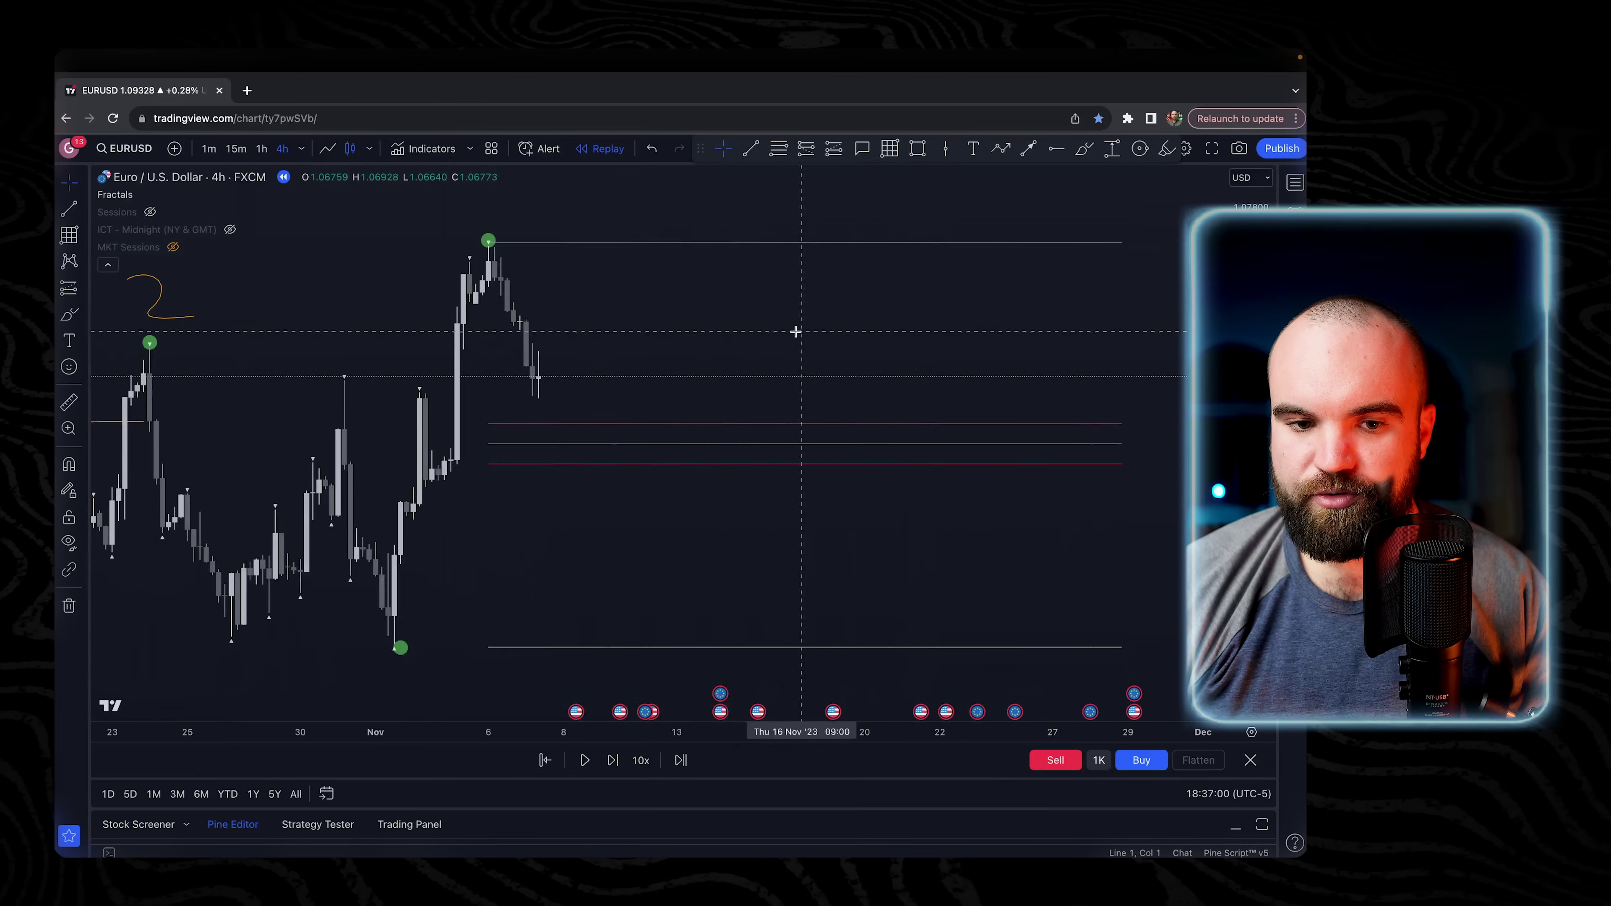
Delete the Gann Box drawn over the range between the November green low and the 6 November green high.
{"action": "left_click_drag", "start_coordinate": [795, 332], "coordinate": [1109, 305]}
{"action": "scroll", "coordinate": [982, 406], "scroll_direction": "up", "scroll_amount": 3}
{"action": "left_click_drag", "start_coordinate": [641, 621], "coordinate": [788, 287]}
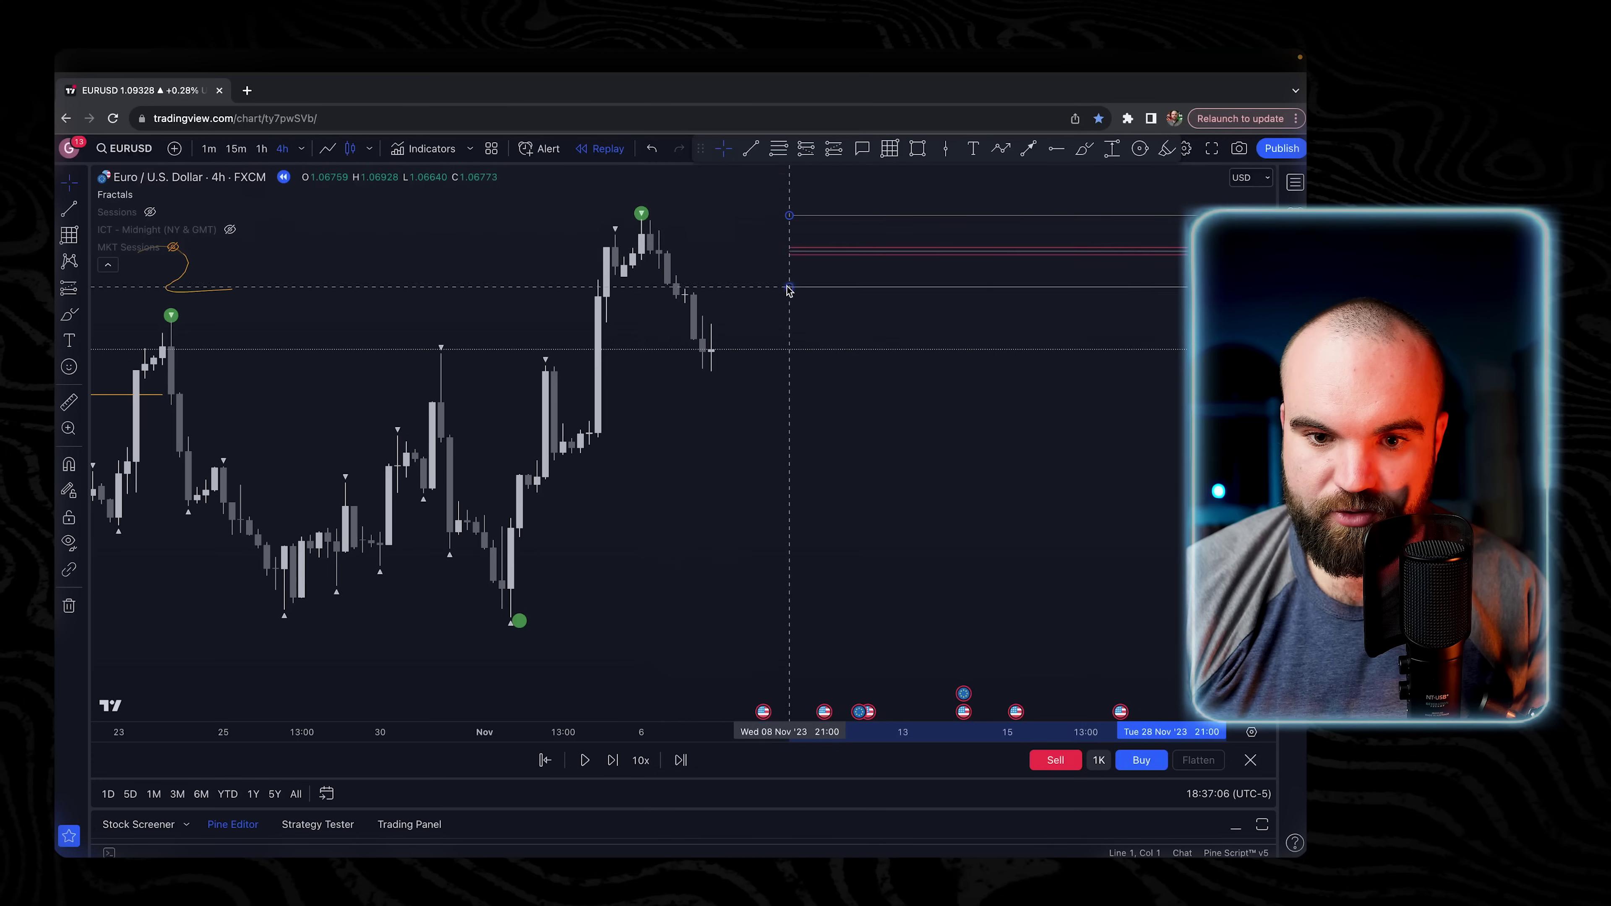
{"action": "key", "text": "Delete"}
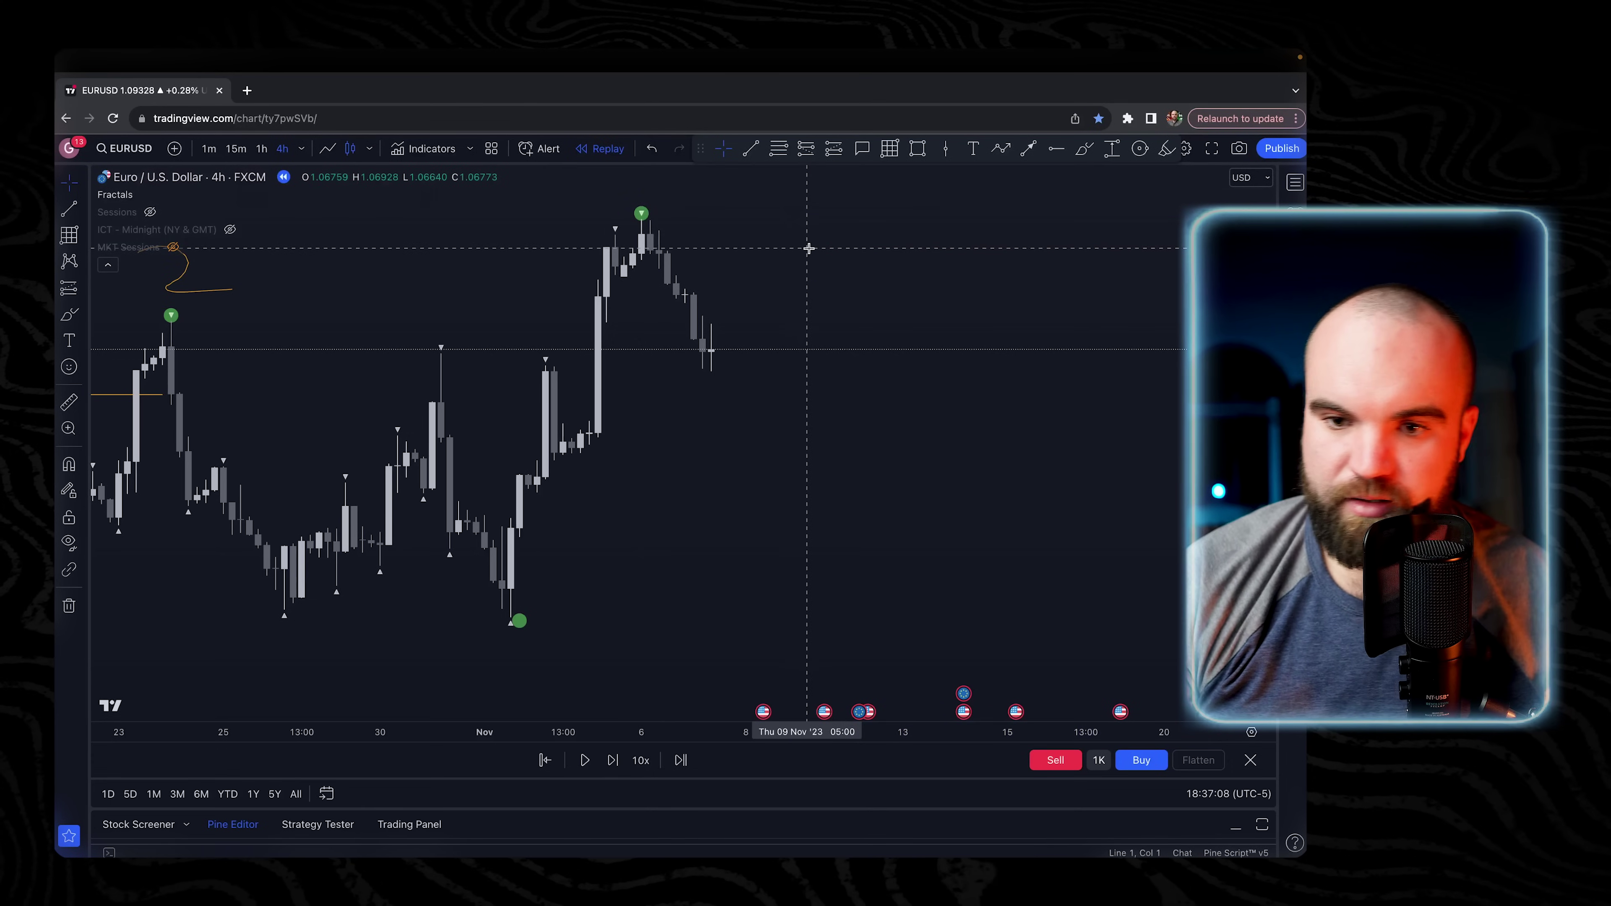
Highlight in green the declines from the 6 November high and from highs 2 and 1, and undo the strokes.
{"action": "left_click", "coordinate": [1166, 149]}
{"action": "left_click_drag", "start_coordinate": [640, 225], "coordinate": [712, 343]}
{"action": "scroll", "coordinate": [151, 324], "scroll_direction": "down", "scroll_amount": 5}
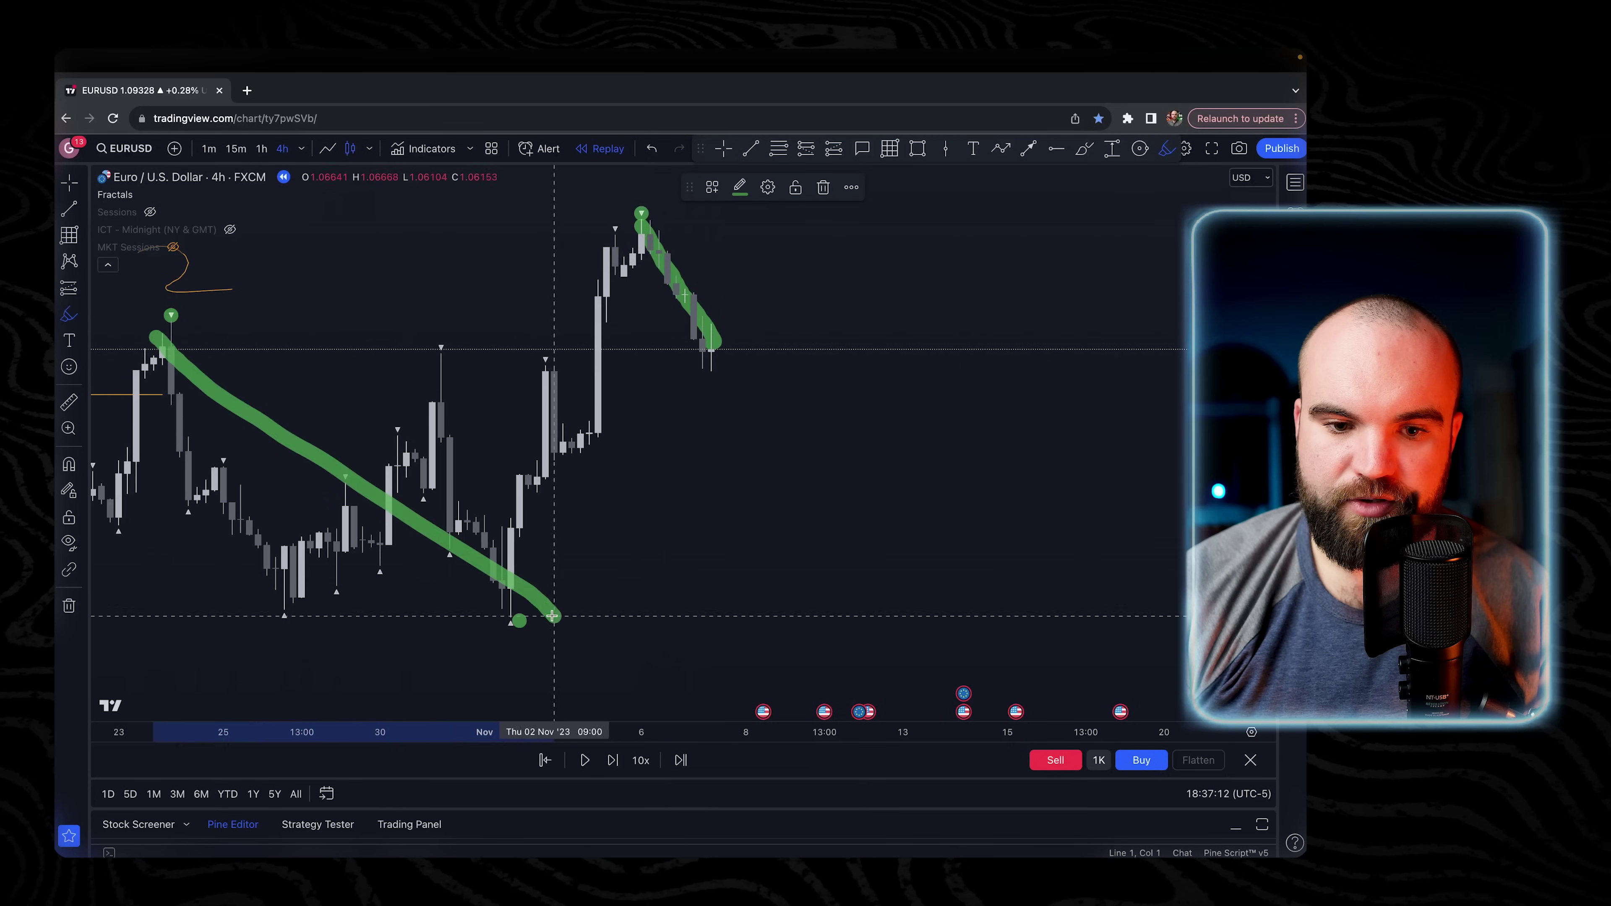
{"action": "left_click_drag", "start_coordinate": [475, 428], "coordinate": [556, 663]}
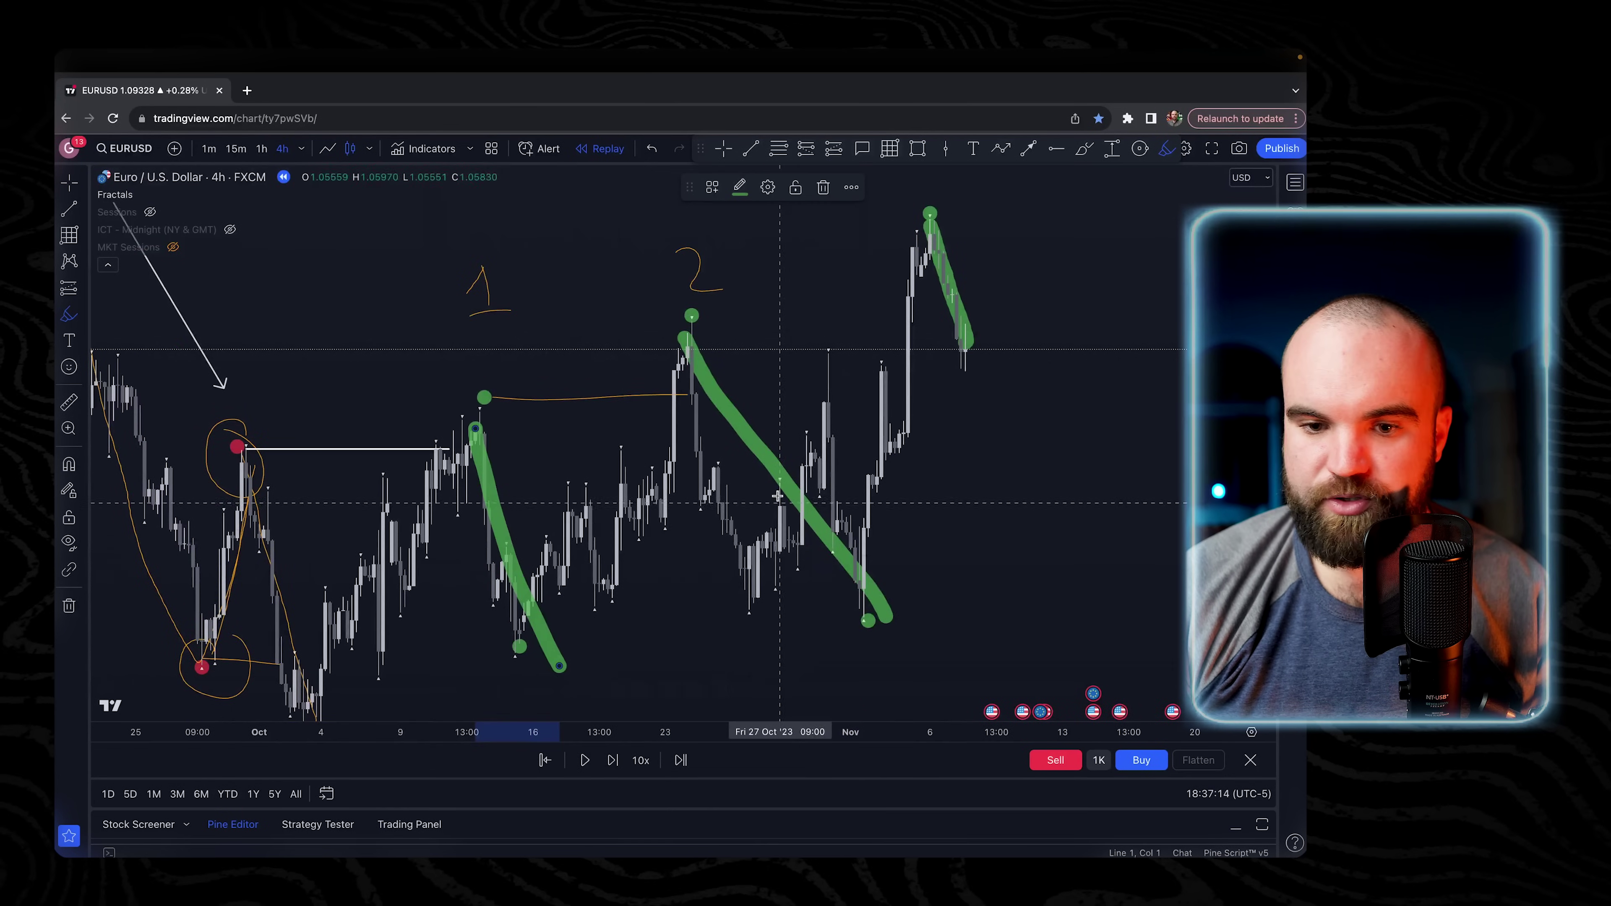
{"action": "key", "text": "super+z"}
{"action": "key", "text": "super+z"}
{"action": "key", "text": "super+z"}
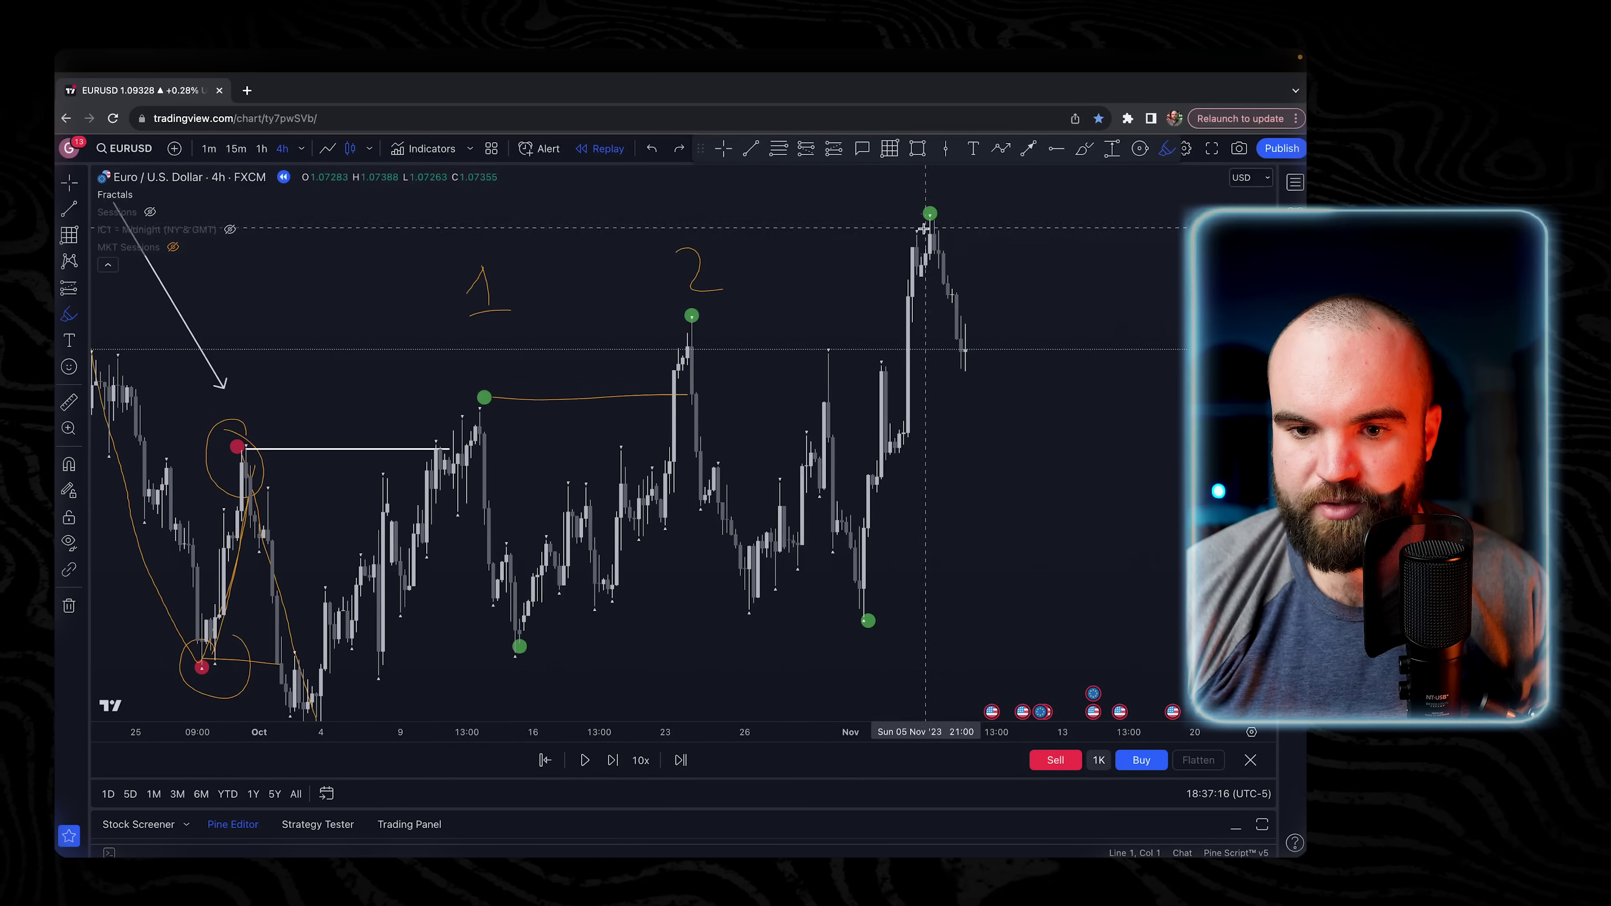
Repeat the Highlighter strokes along the pullbacks after the three green swing highs, and undo them.
{"action": "scroll", "coordinate": [942, 303], "scroll_direction": "down", "scroll_amount": 5}
{"action": "scroll", "coordinate": [946, 310], "scroll_direction": "up", "scroll_amount": 7}
{"action": "left_click_drag", "start_coordinate": [856, 240], "coordinate": [923, 355]}
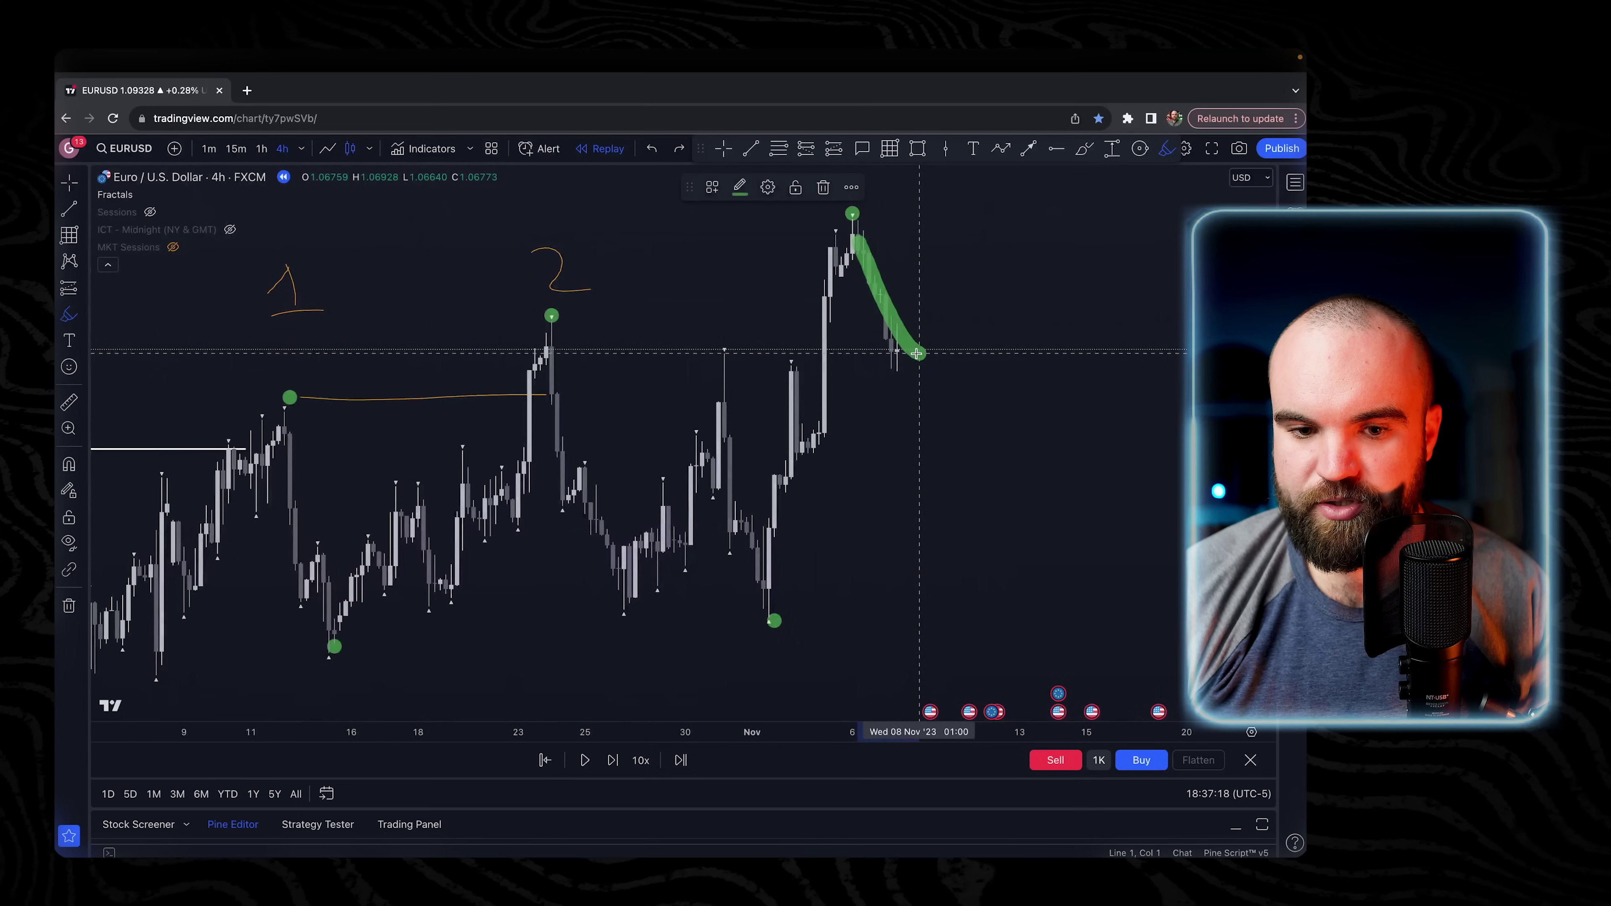
{"action": "left_click_drag", "start_coordinate": [542, 345], "coordinate": [625, 583]}
{"action": "left_click_drag", "start_coordinate": [285, 406], "coordinate": [334, 637]}
{"action": "key", "text": "super+z"}
{"action": "key", "text": "super+z"}
{"action": "key", "text": "super+z"}
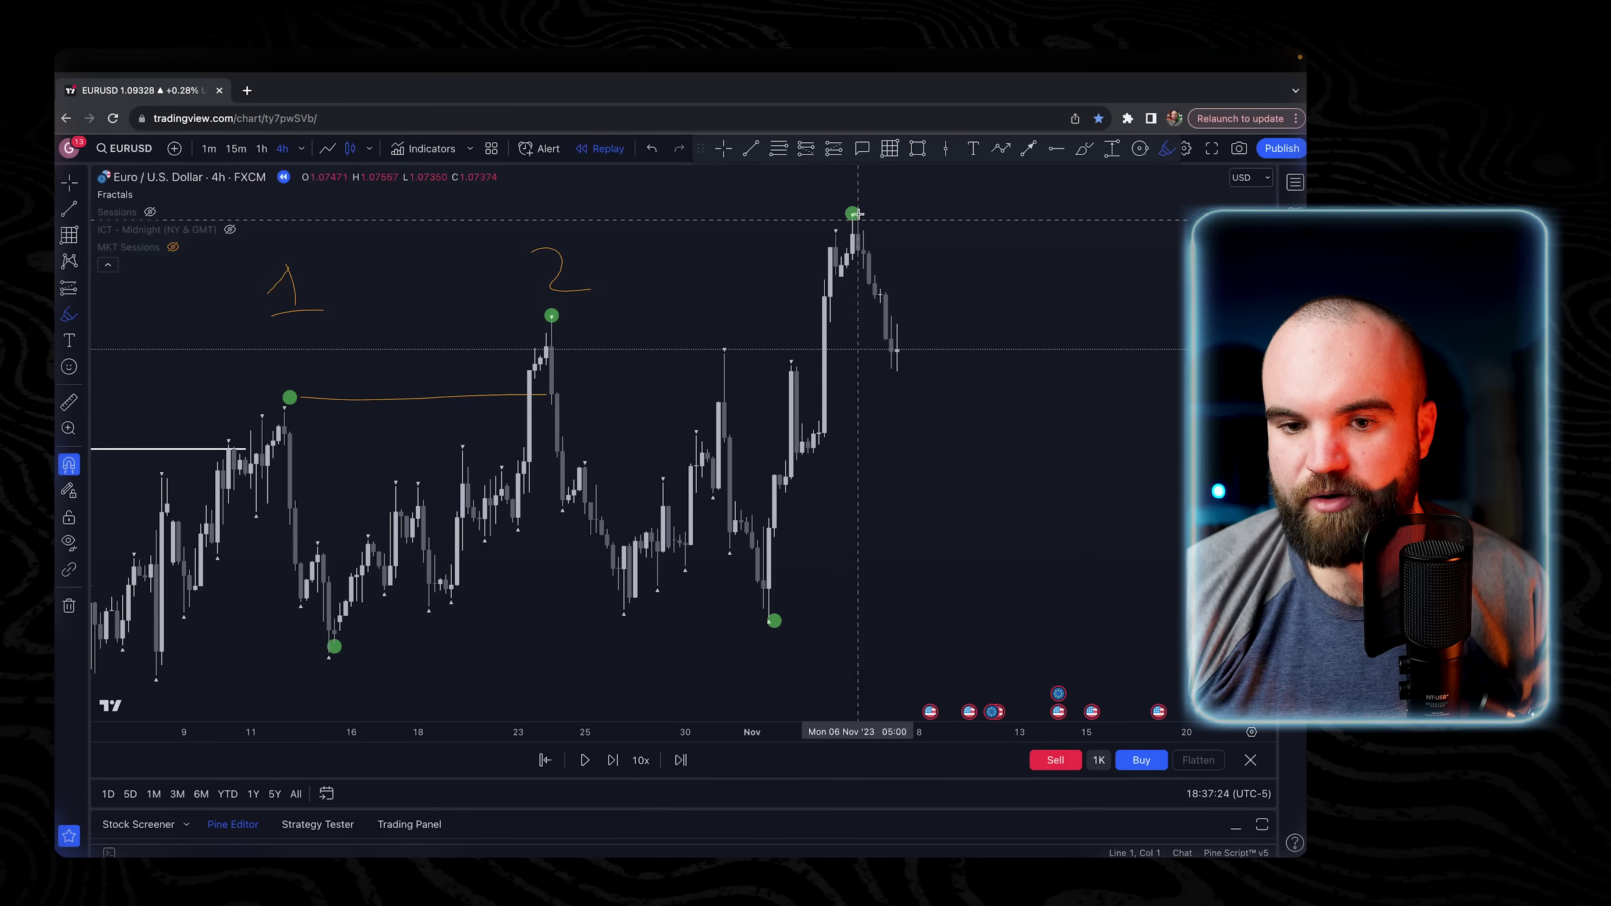
Draw a Gann Box from the 1 November green low up to the 6 November green high, extending to 16 November.
{"action": "left_click", "coordinate": [887, 155]}
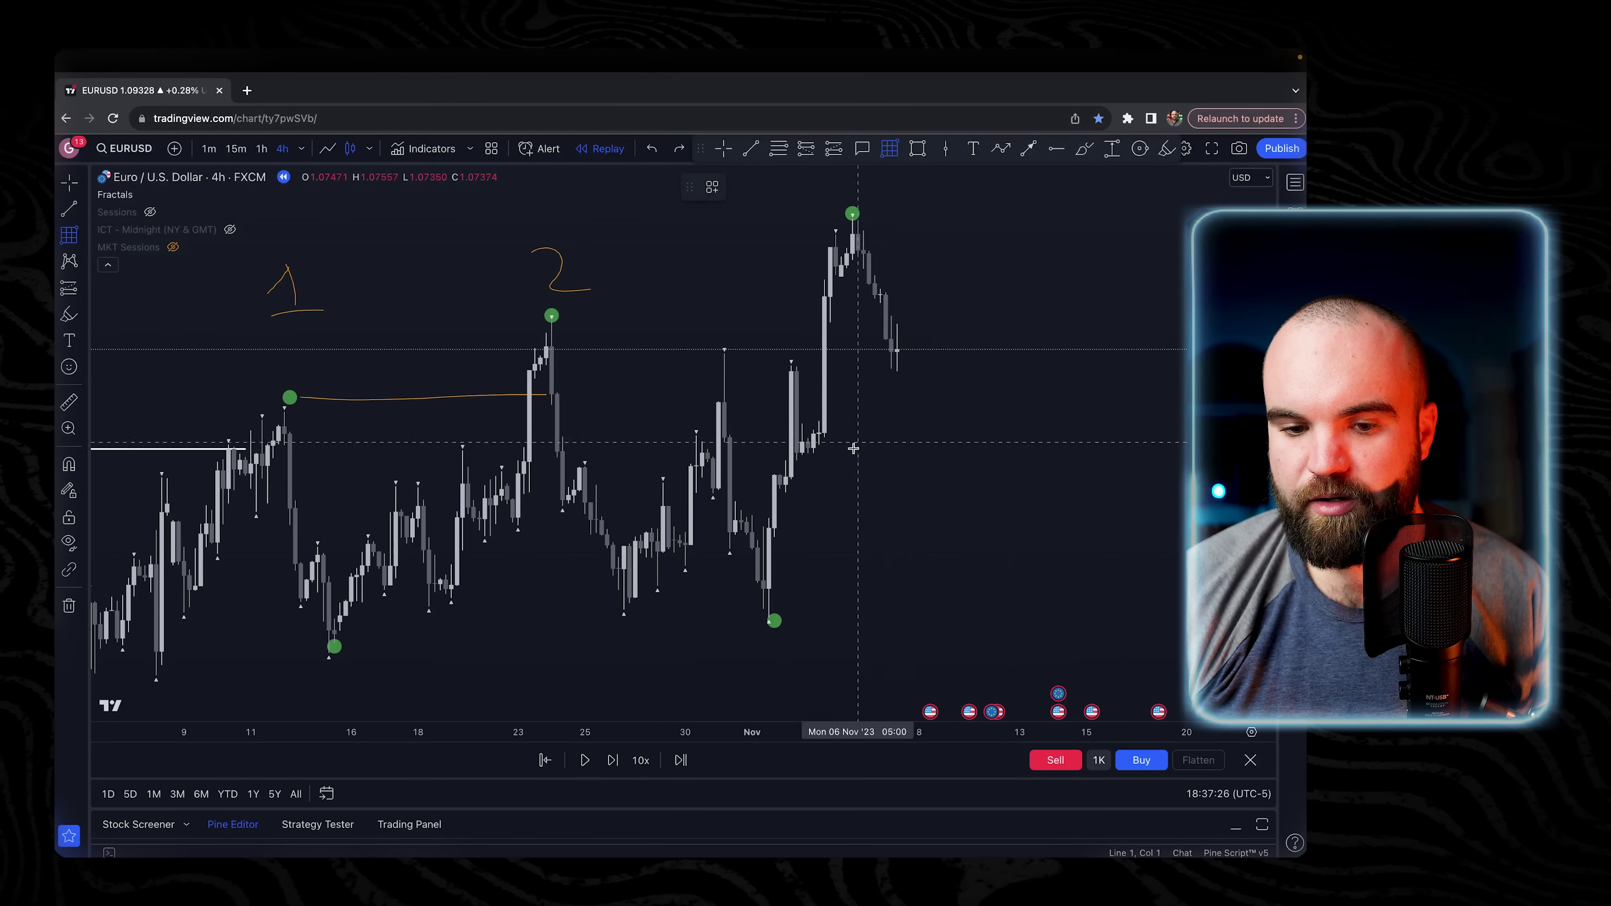
{"action": "left_click", "coordinate": [769, 621]}
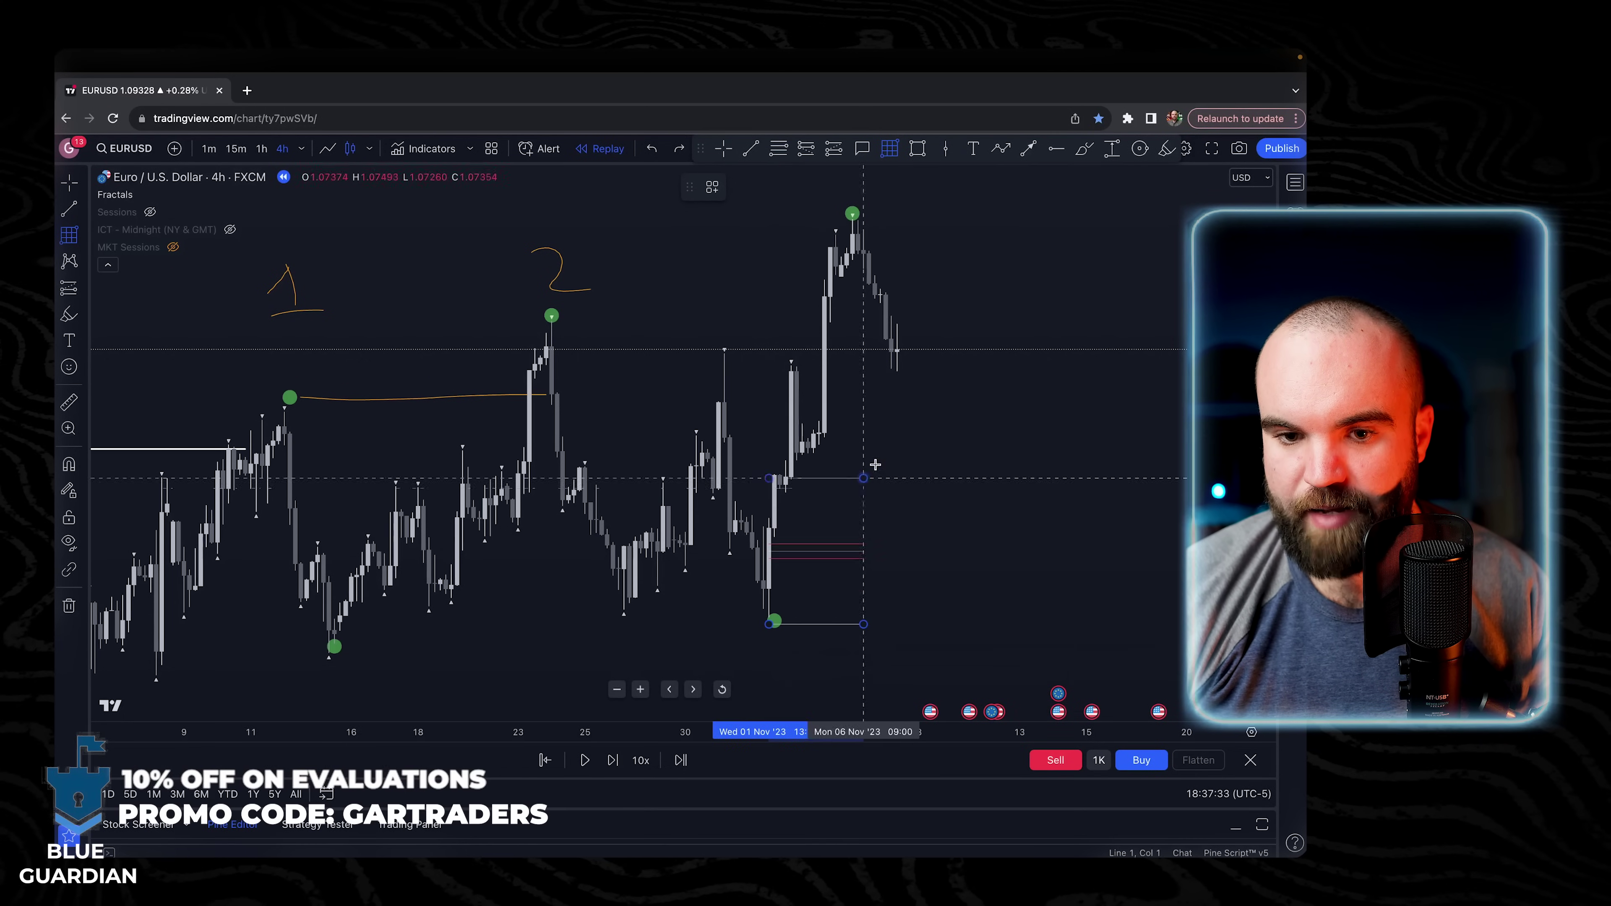
{"action": "left_click", "coordinate": [1147, 219]}
{"action": "left_click", "coordinate": [1014, 306]}
{"action": "scroll", "coordinate": [953, 353], "scroll_direction": "up", "scroll_amount": 10}
{"action": "left_click_drag", "start_coordinate": [489, 345], "coordinate": [977, 361]}
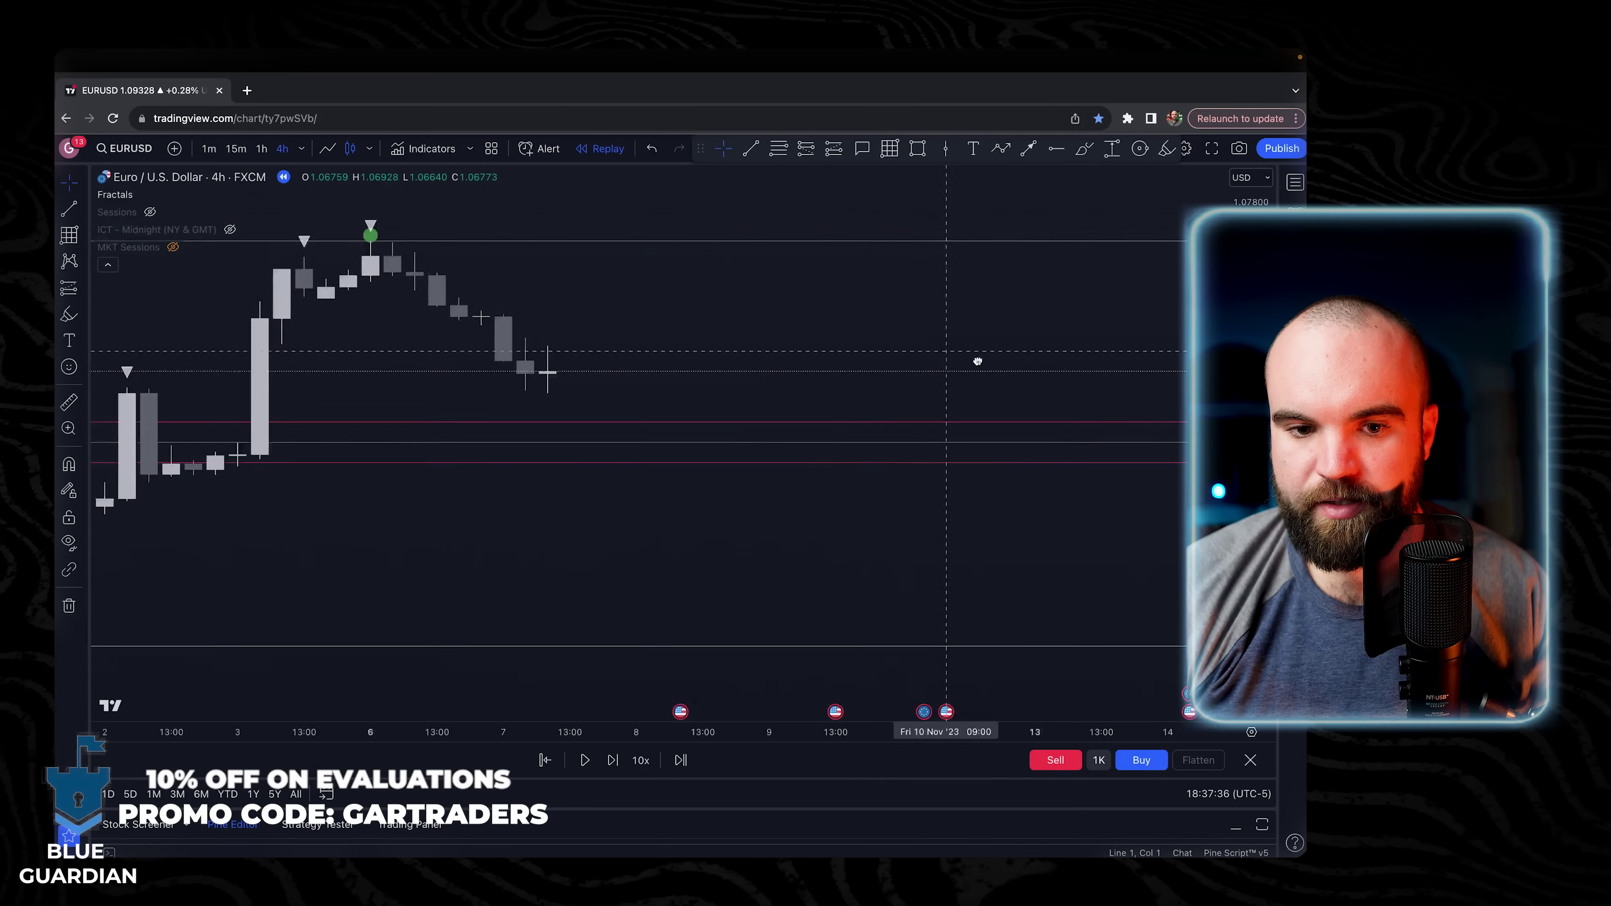
{"action": "scroll", "coordinate": [978, 362], "scroll_direction": "down", "scroll_amount": 5}
{"action": "left_click_drag", "start_coordinate": [967, 286], "coordinate": [1031, 284]}
{"action": "scroll", "coordinate": [1038, 285], "scroll_direction": "down", "scroll_amount": 4}
{"action": "left_click_drag", "start_coordinate": [1157, 280], "coordinate": [772, 292]}
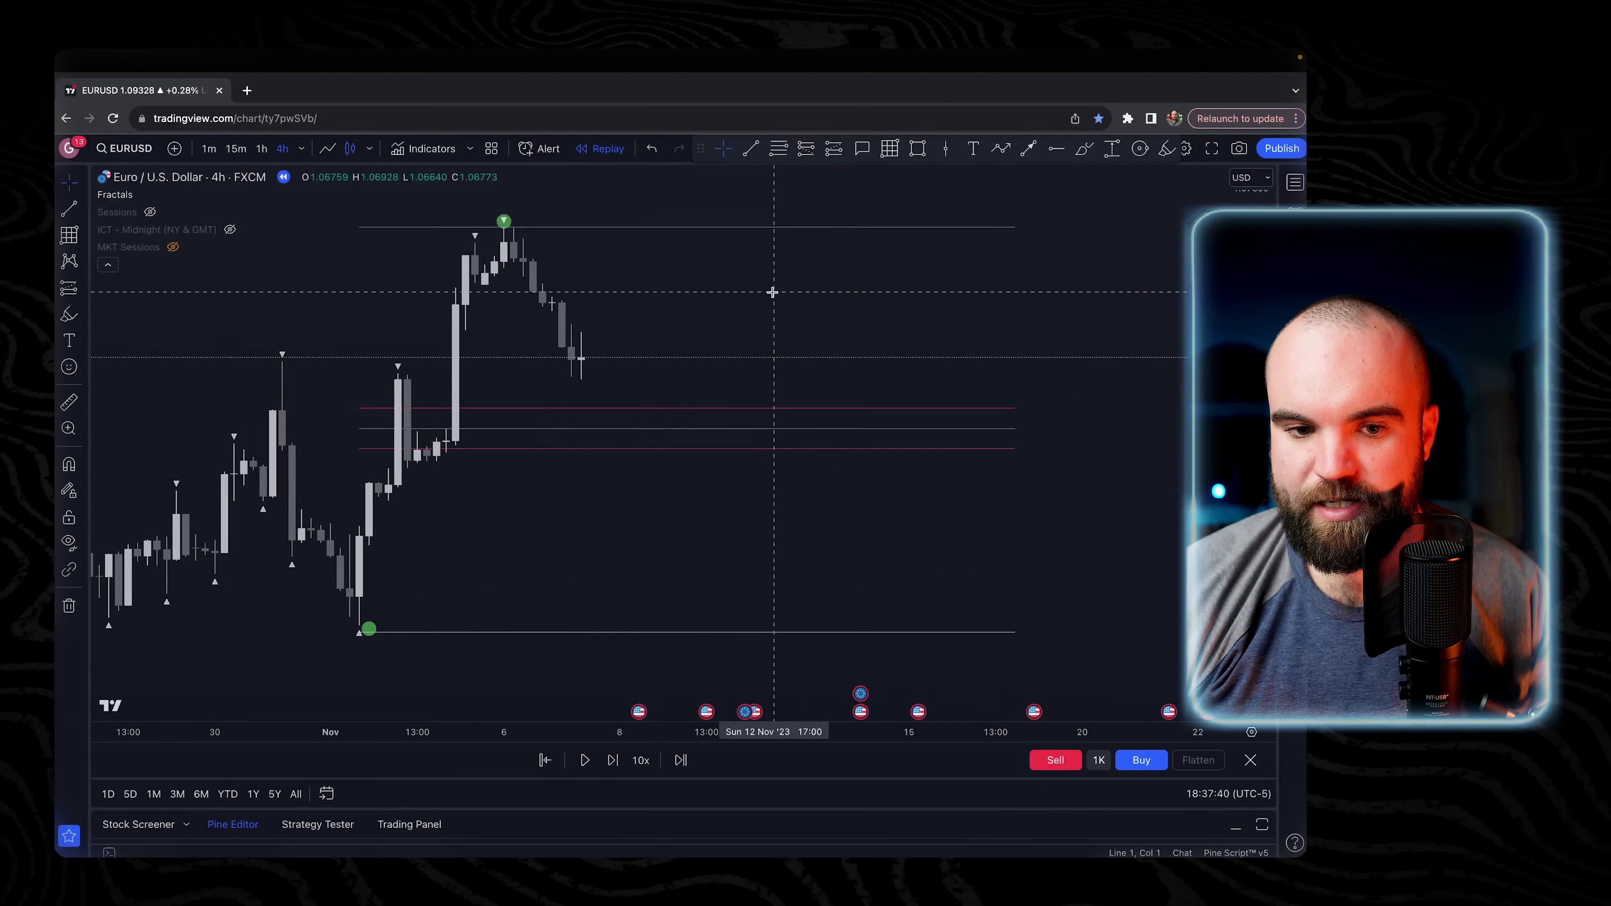
Adjust the Gann Box's corners so it starts at the 1 November candle with its base on the green low.
{"action": "mouse_move", "coordinate": [359, 230]}
{"action": "left_mouse_down"}
{"action": "mouse_move", "coordinate": [586, 228]}
{"action": "mouse_move", "coordinate": [507, 227]}
{"action": "left_mouse_up"}
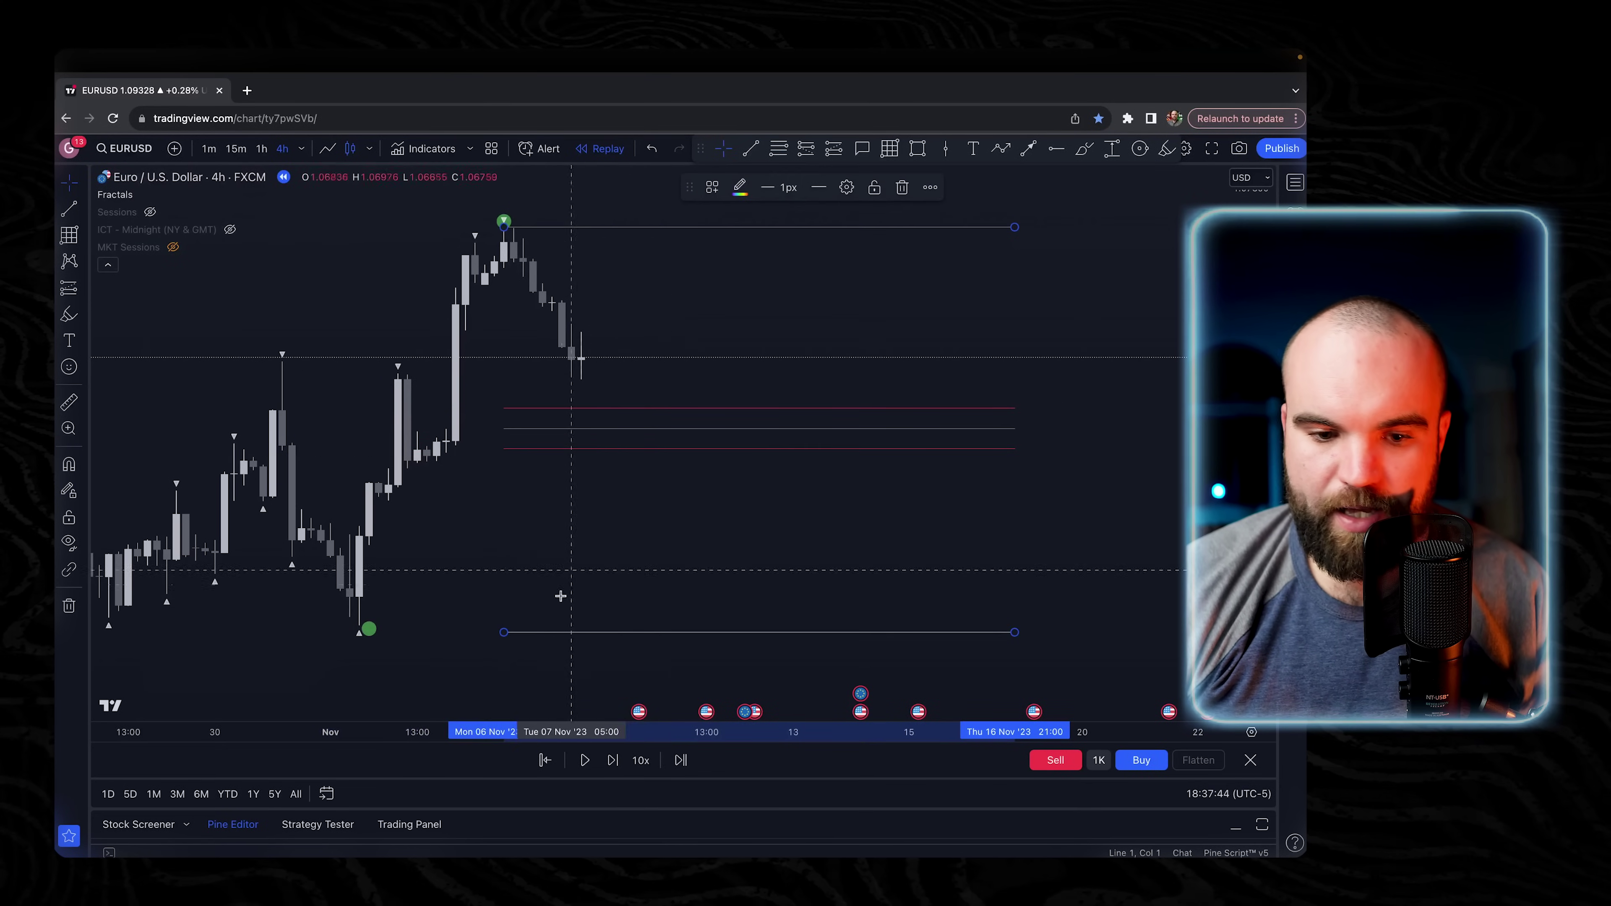
{"action": "left_click_drag", "start_coordinate": [505, 633], "coordinate": [362, 645]}
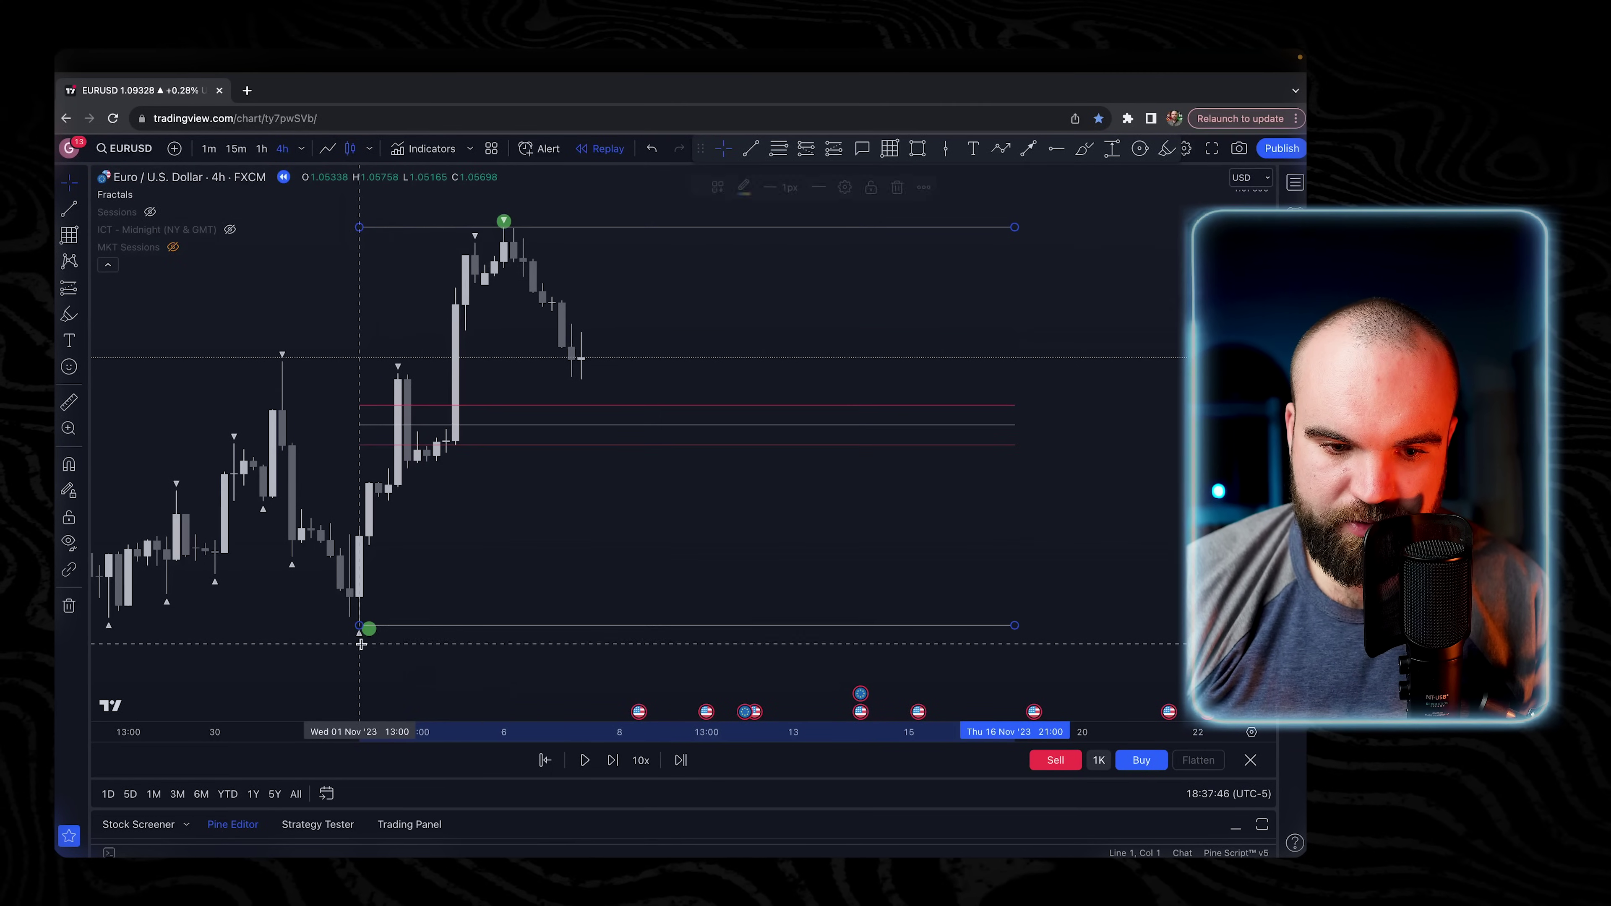
{"action": "left_click", "coordinate": [446, 564]}
{"action": "mouse_move", "coordinate": [533, 555]}
{"action": "left_mouse_down"}
{"action": "mouse_move", "coordinate": [723, 604]}
{"action": "mouse_move", "coordinate": [701, 579]}
{"action": "left_mouse_up"}
{"action": "scroll", "coordinate": [928, 569], "scroll_direction": "down", "scroll_amount": 4}
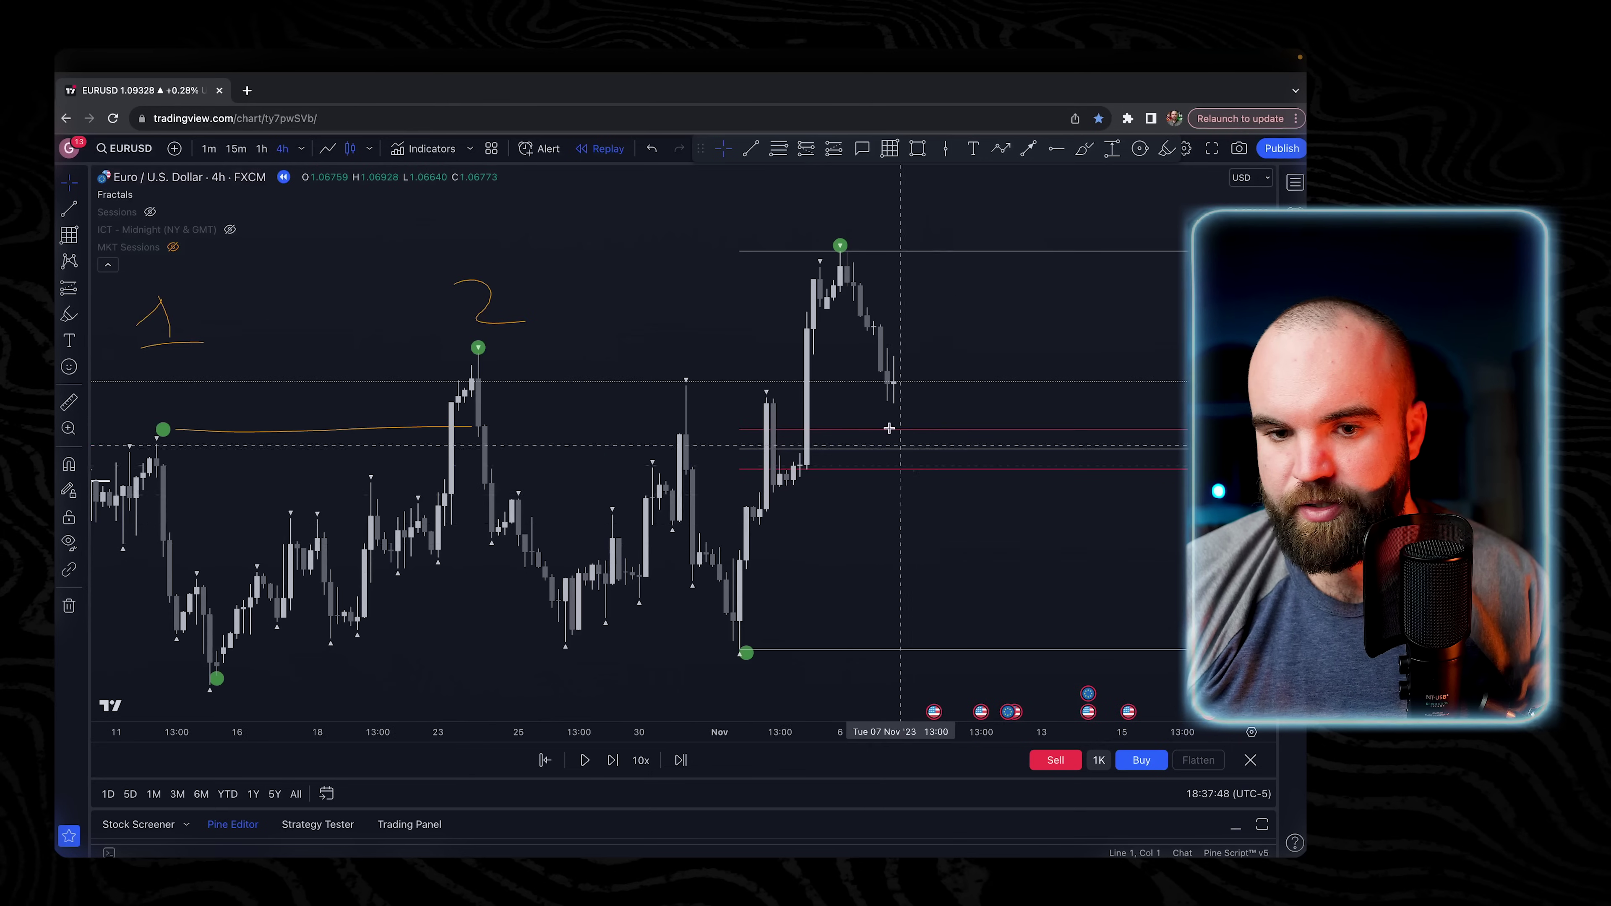
Handwrite Brush letters above the range, draw a level from high 2 to the 3 November breakout, and circle the breakout candles.
{"action": "left_click_drag", "start_coordinate": [689, 310], "coordinate": [661, 374]}
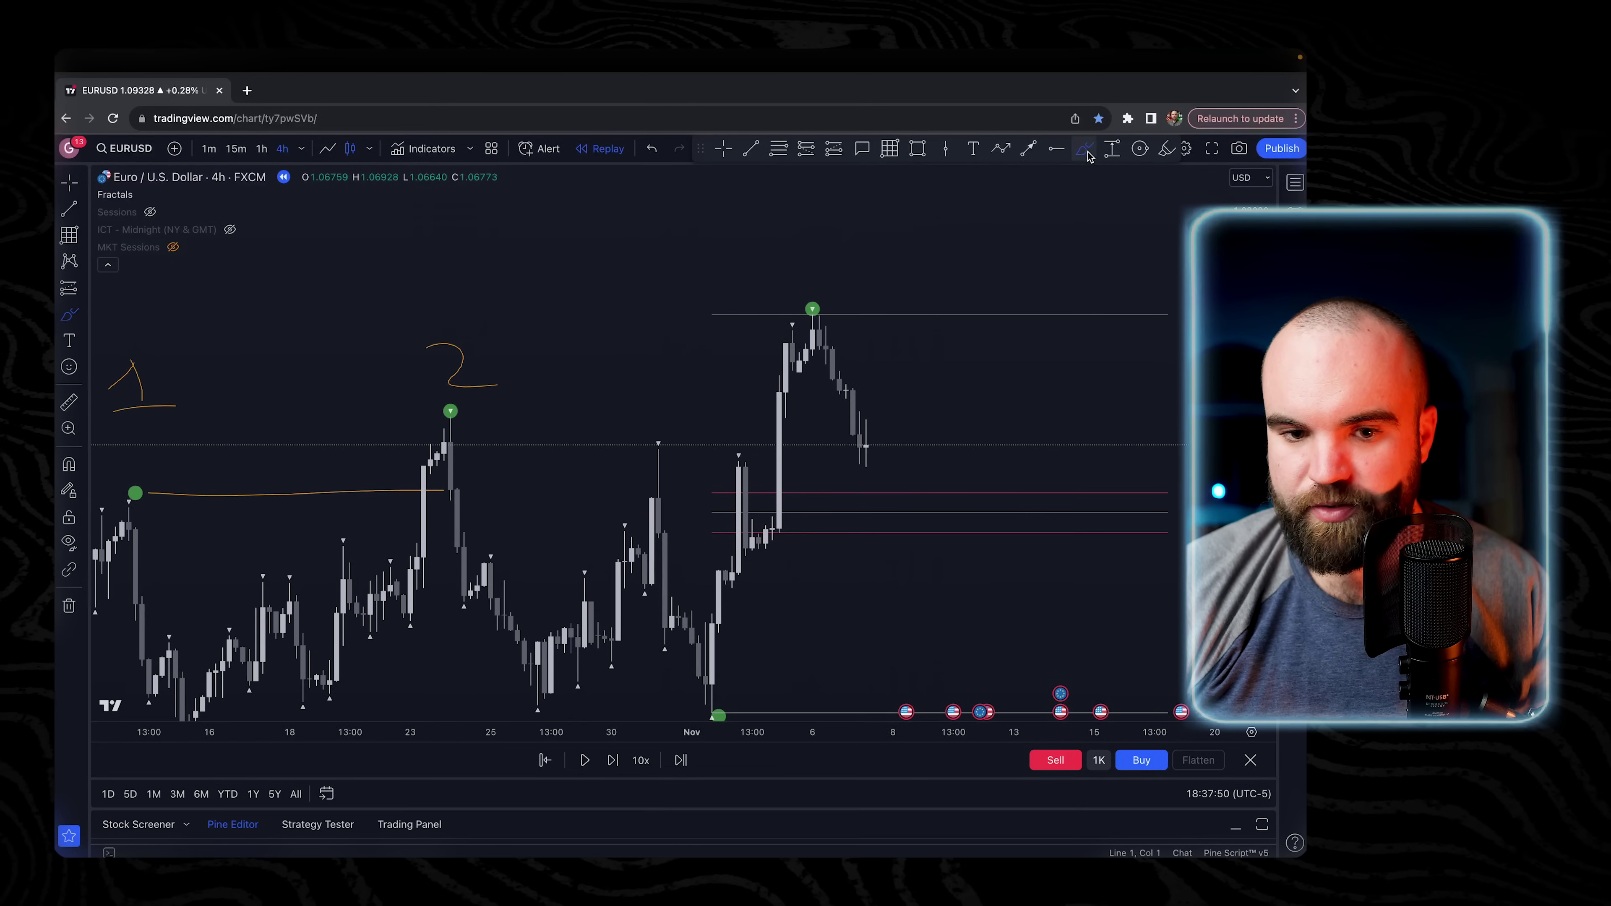
{"action": "mouse_move", "coordinate": [615, 203]}
{"action": "left_mouse_down"}
{"action": "mouse_move", "coordinate": [604, 190]}
{"action": "mouse_move", "coordinate": [576, 213]}
{"action": "mouse_move", "coordinate": [635, 240]}
{"action": "mouse_move", "coordinate": [585, 260]}
{"action": "left_mouse_up"}
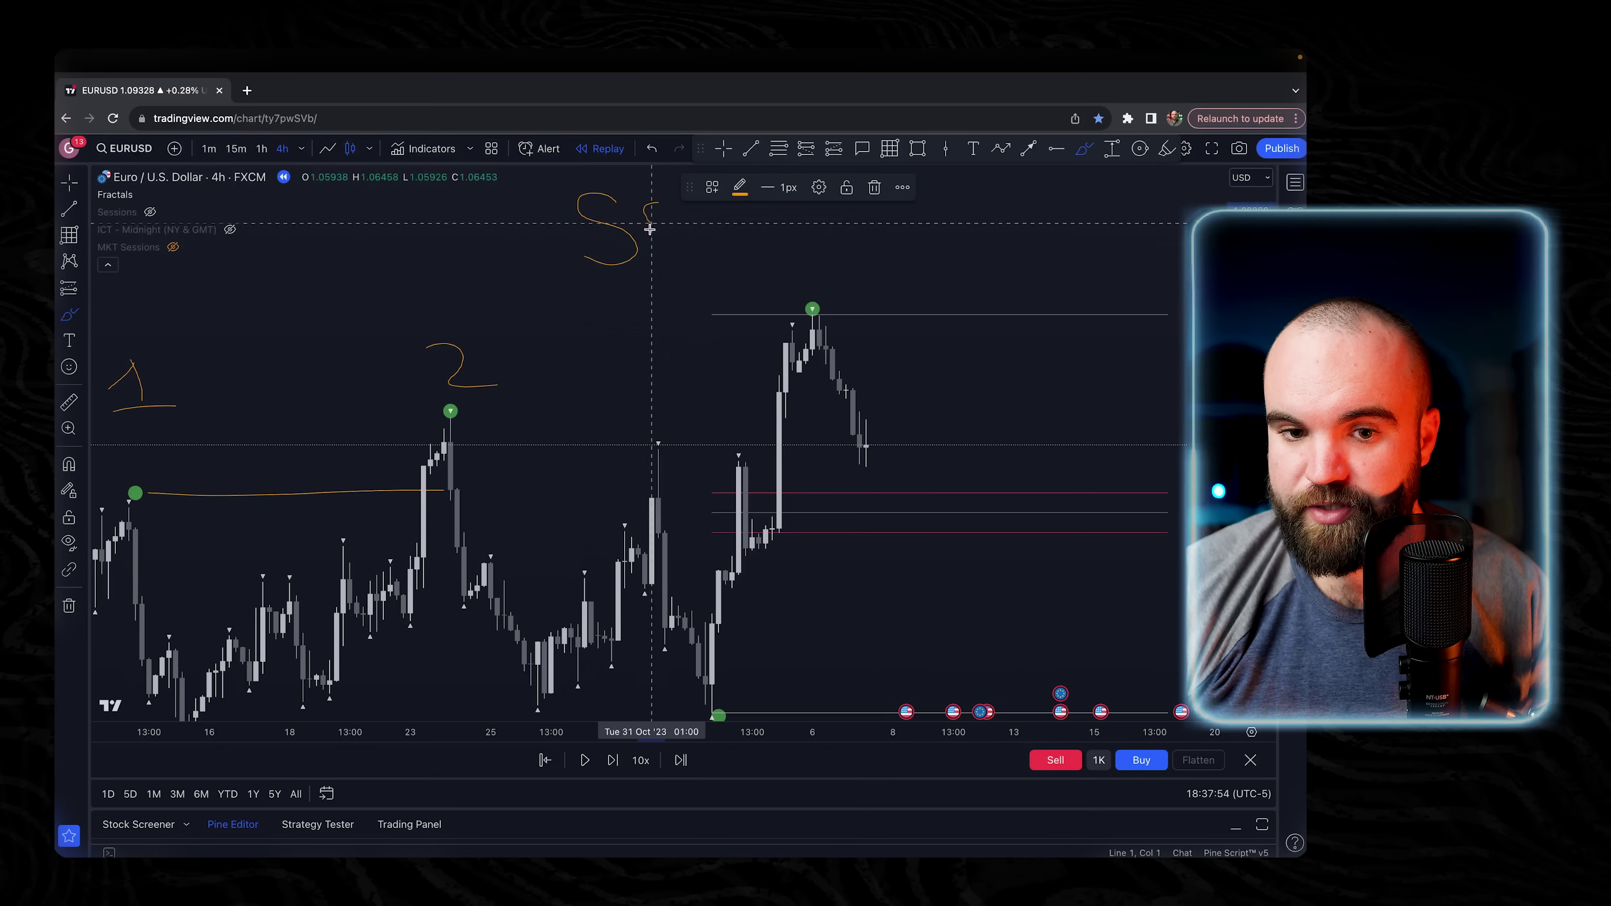
{"action": "left_click_drag", "start_coordinate": [698, 234], "coordinate": [717, 316]}
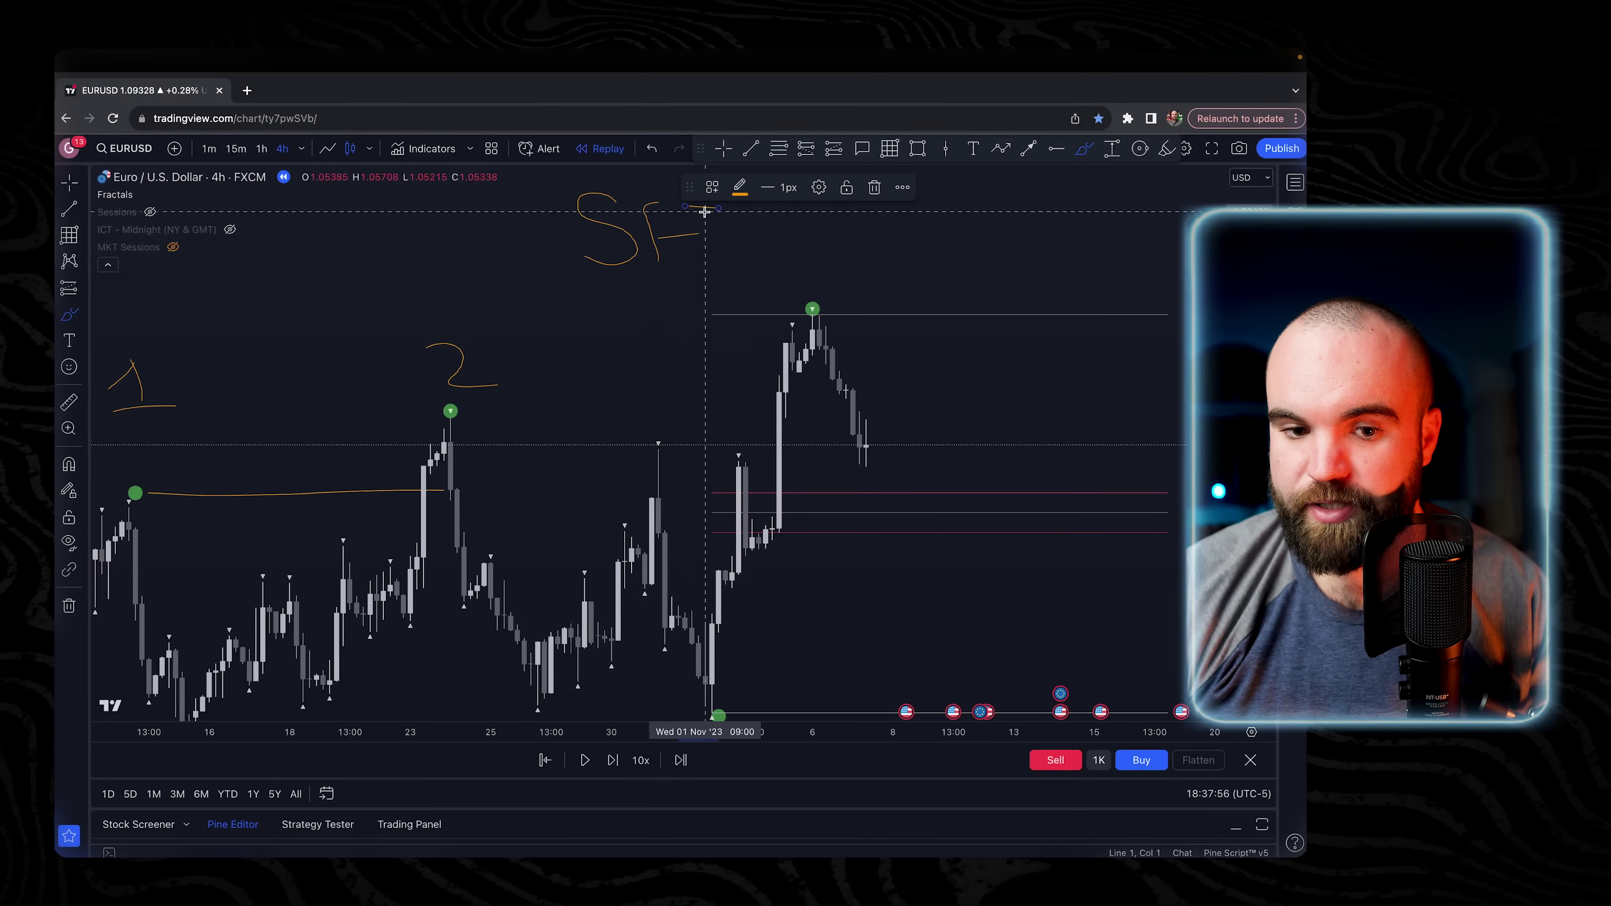
{"action": "mouse_move", "coordinate": [451, 411]}
{"action": "left_mouse_down"}
{"action": "mouse_move", "coordinate": [757, 409]}
{"action": "mouse_move", "coordinate": [785, 340]}
{"action": "mouse_move", "coordinate": [787, 397]}
{"action": "mouse_move", "coordinate": [785, 328]}
{"action": "left_mouse_up"}
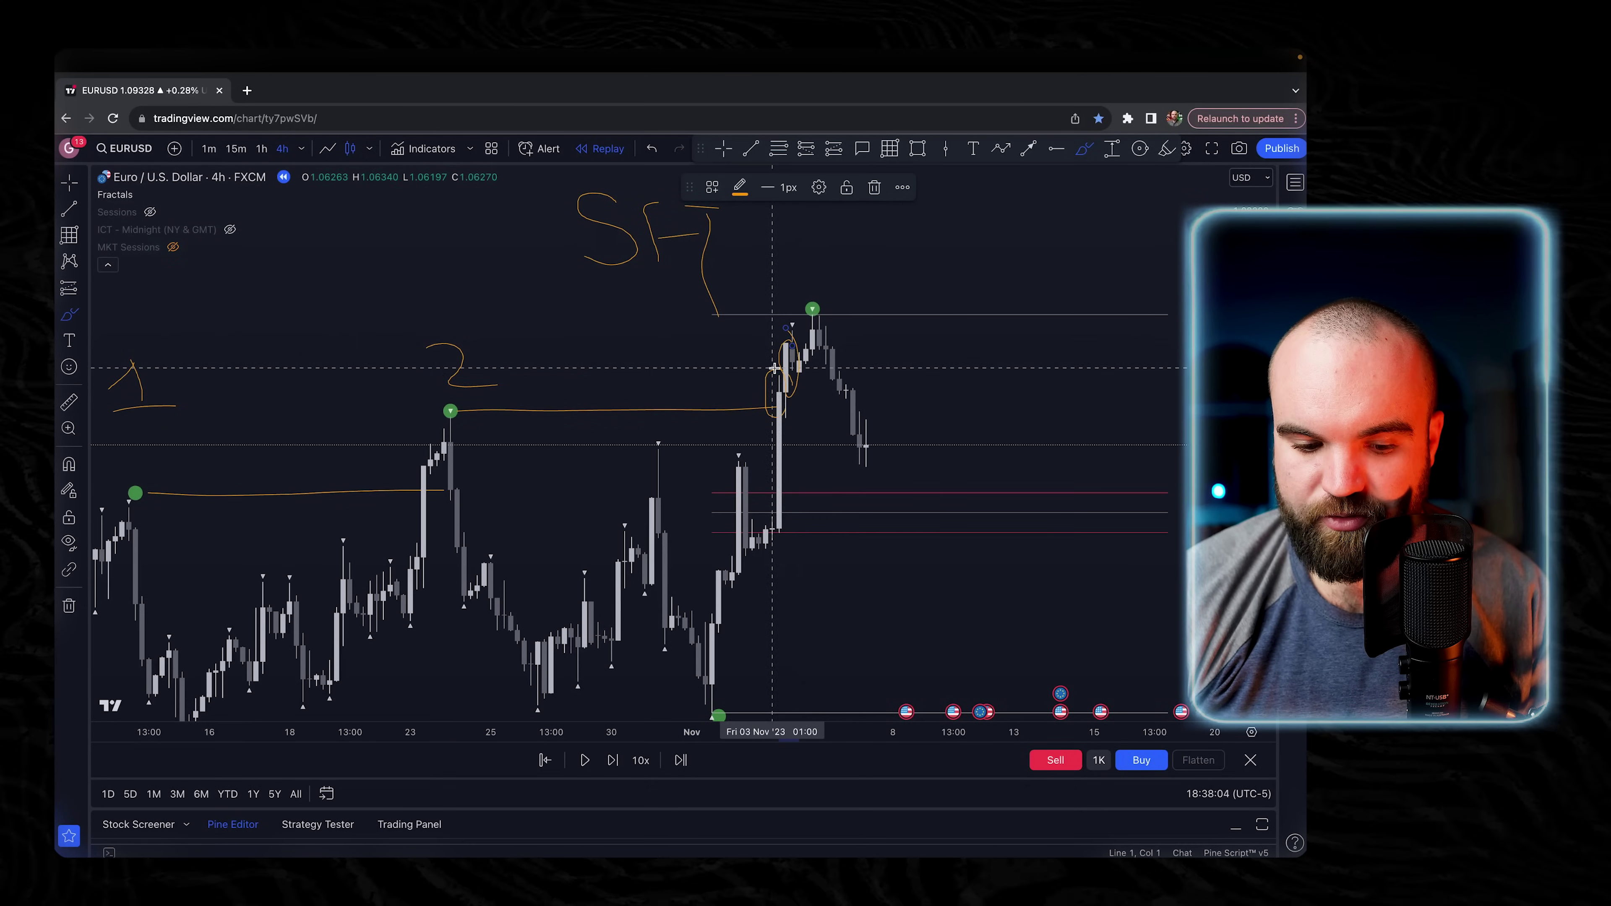
Redraw the circle on the breakout candles, undo it with the level and handwritten letters, and leave the Brush.
{"action": "key", "text": "super+z"}
{"action": "left_click_drag", "start_coordinate": [775, 404], "coordinate": [788, 333]}
{"action": "key", "text": "super+z"}
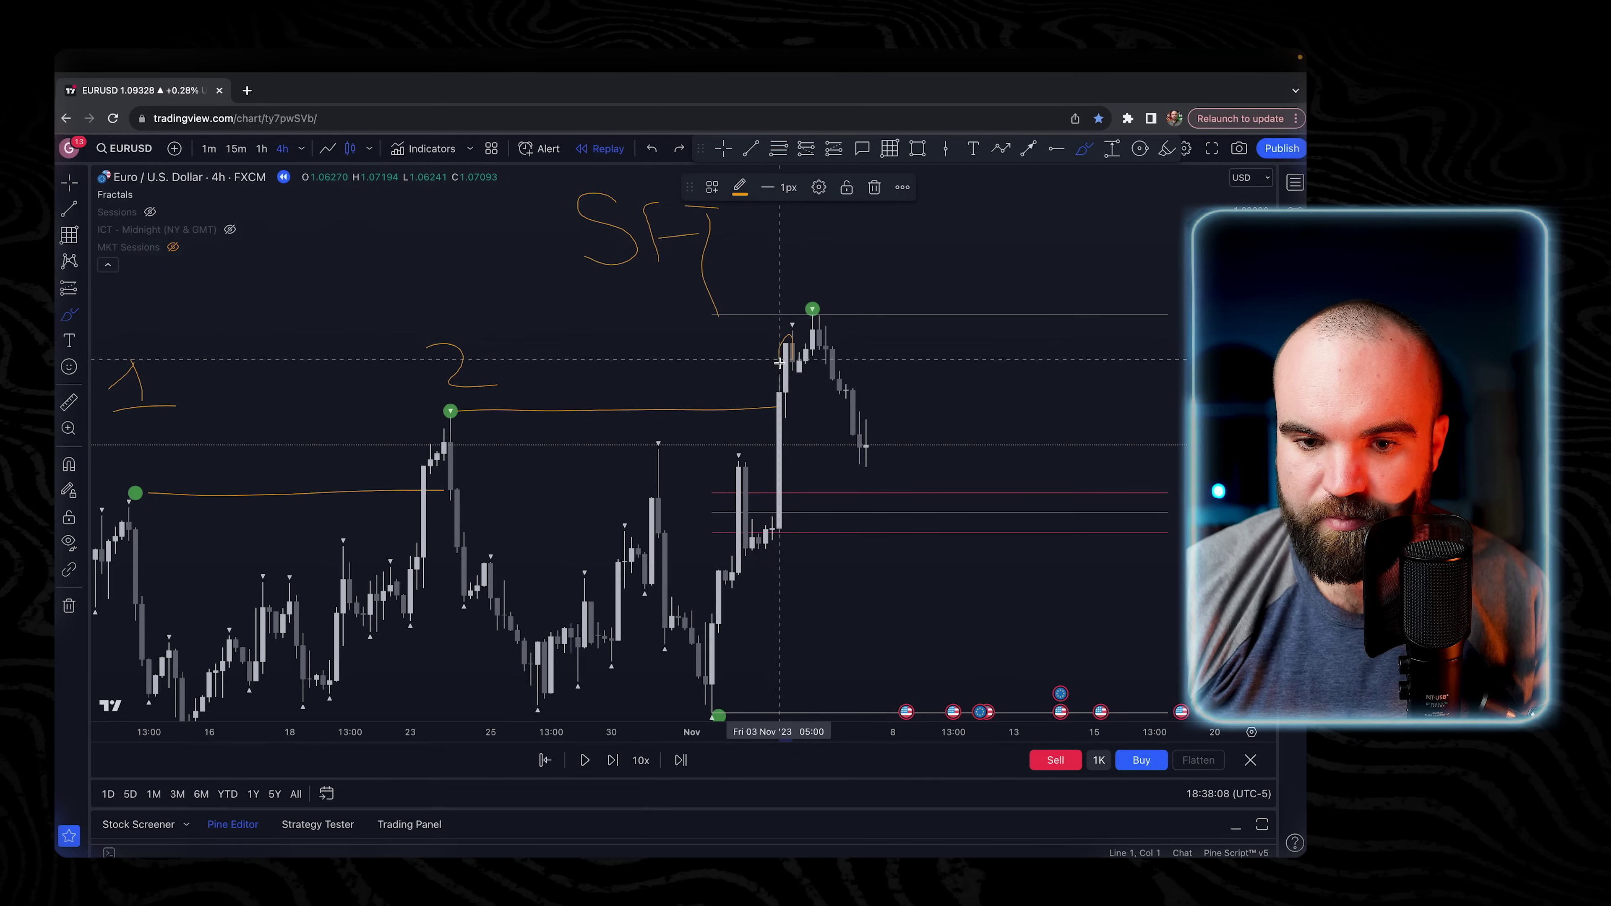
{"action": "key", "text": "super+z"}
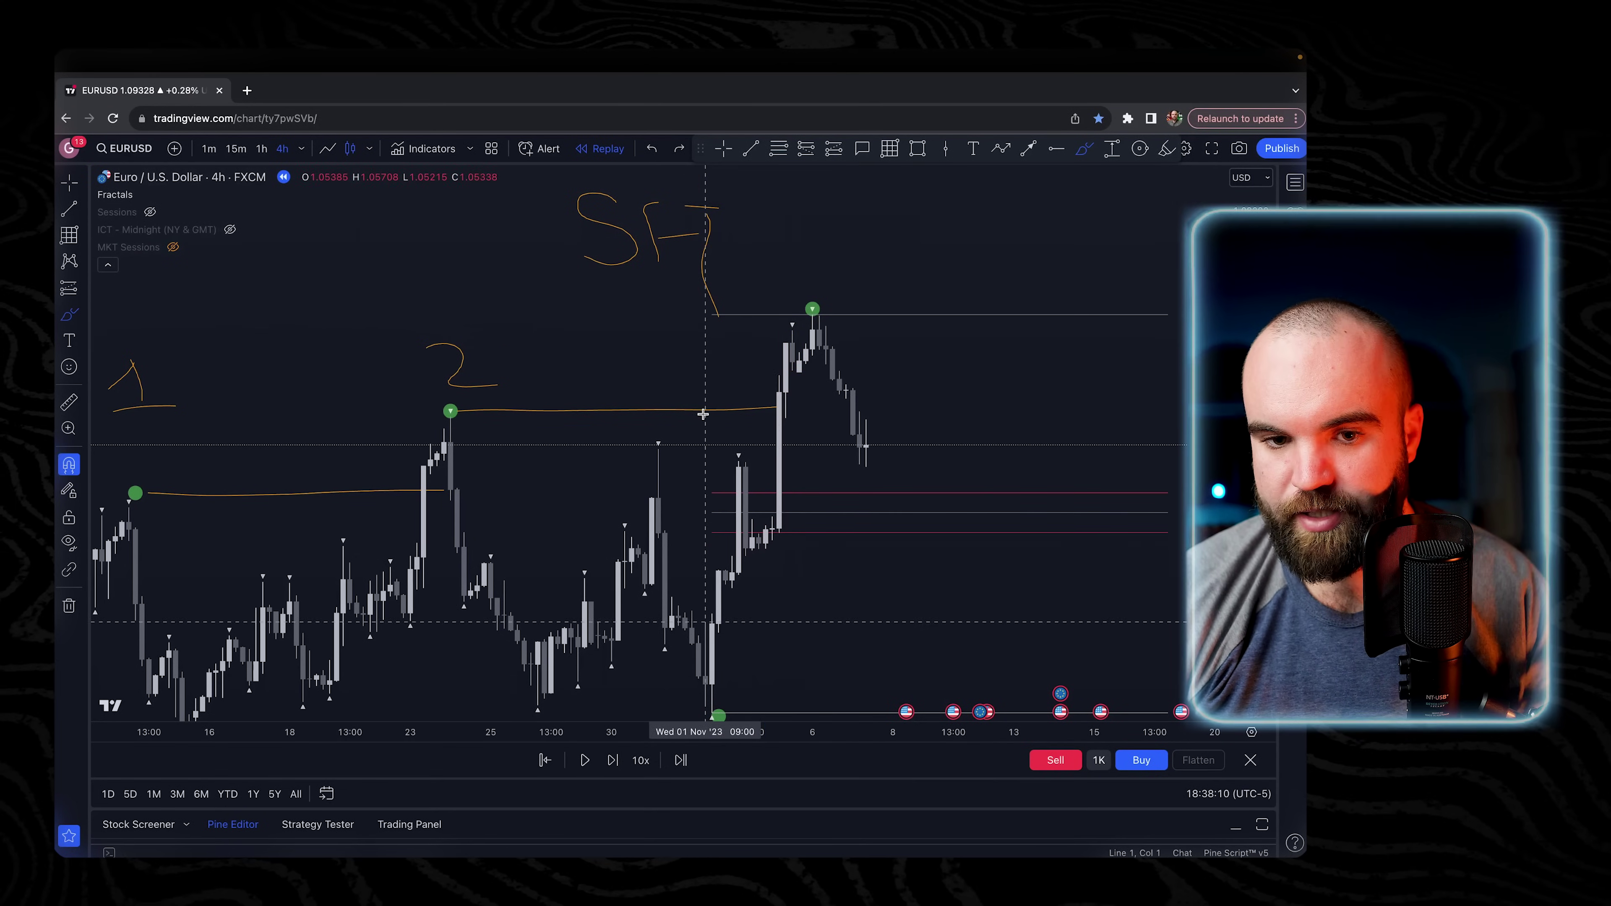
{"action": "mouse_move", "coordinate": [688, 208]}
{"action": "left_mouse_down"}
{"action": "mouse_move", "coordinate": [717, 209]}
{"action": "mouse_move", "coordinate": [709, 239]}
{"action": "left_mouse_up"}
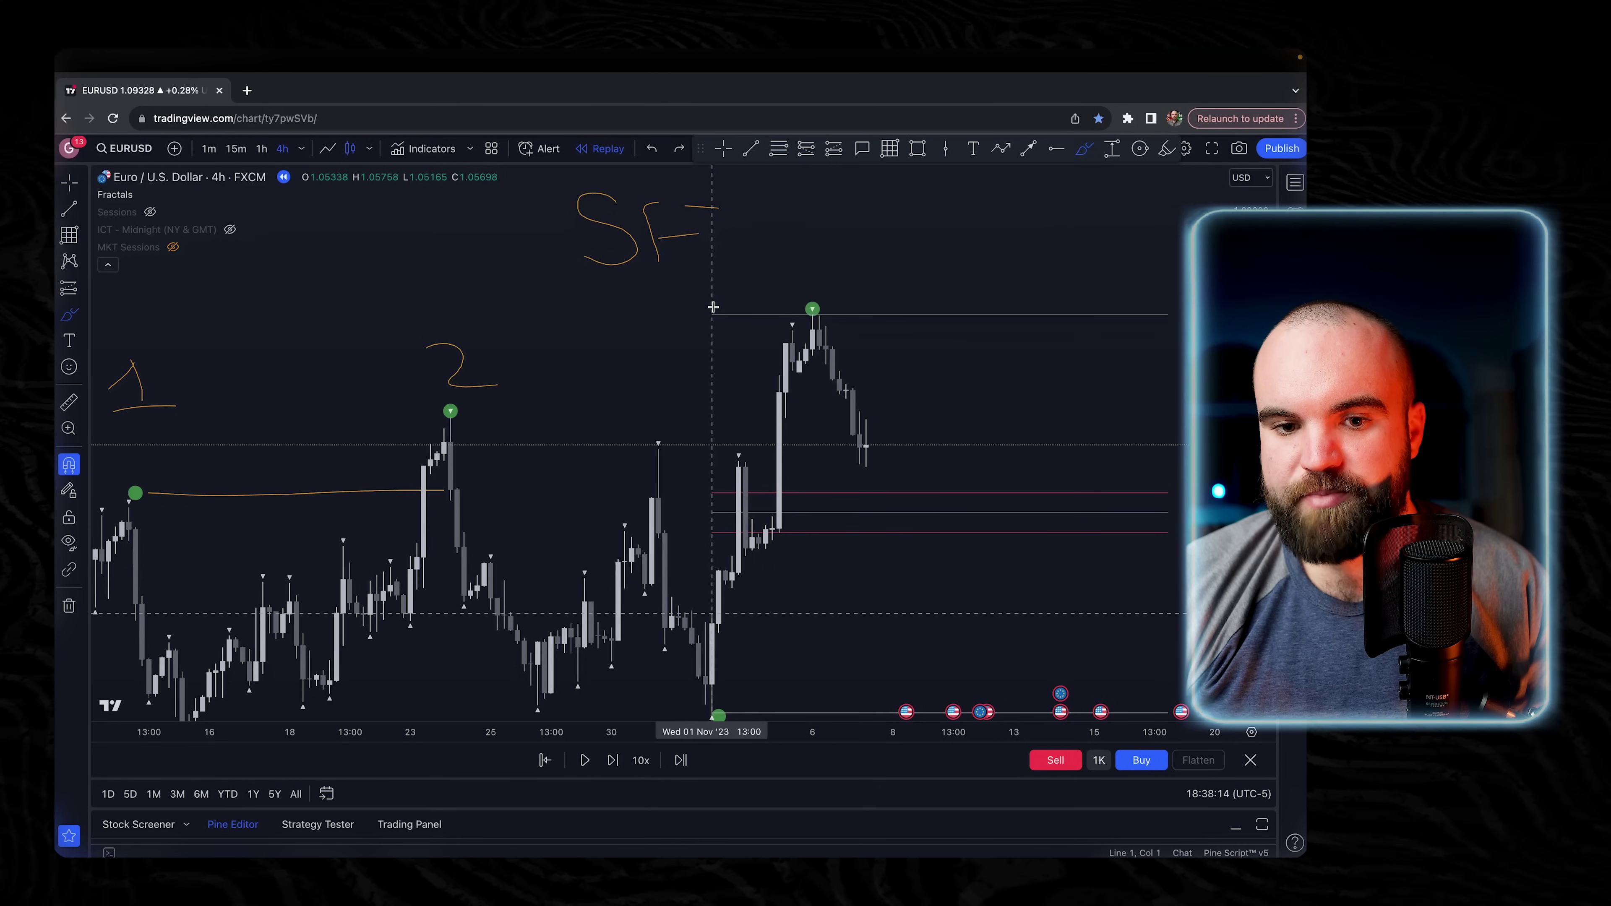
{"action": "left_click", "coordinate": [722, 150]}
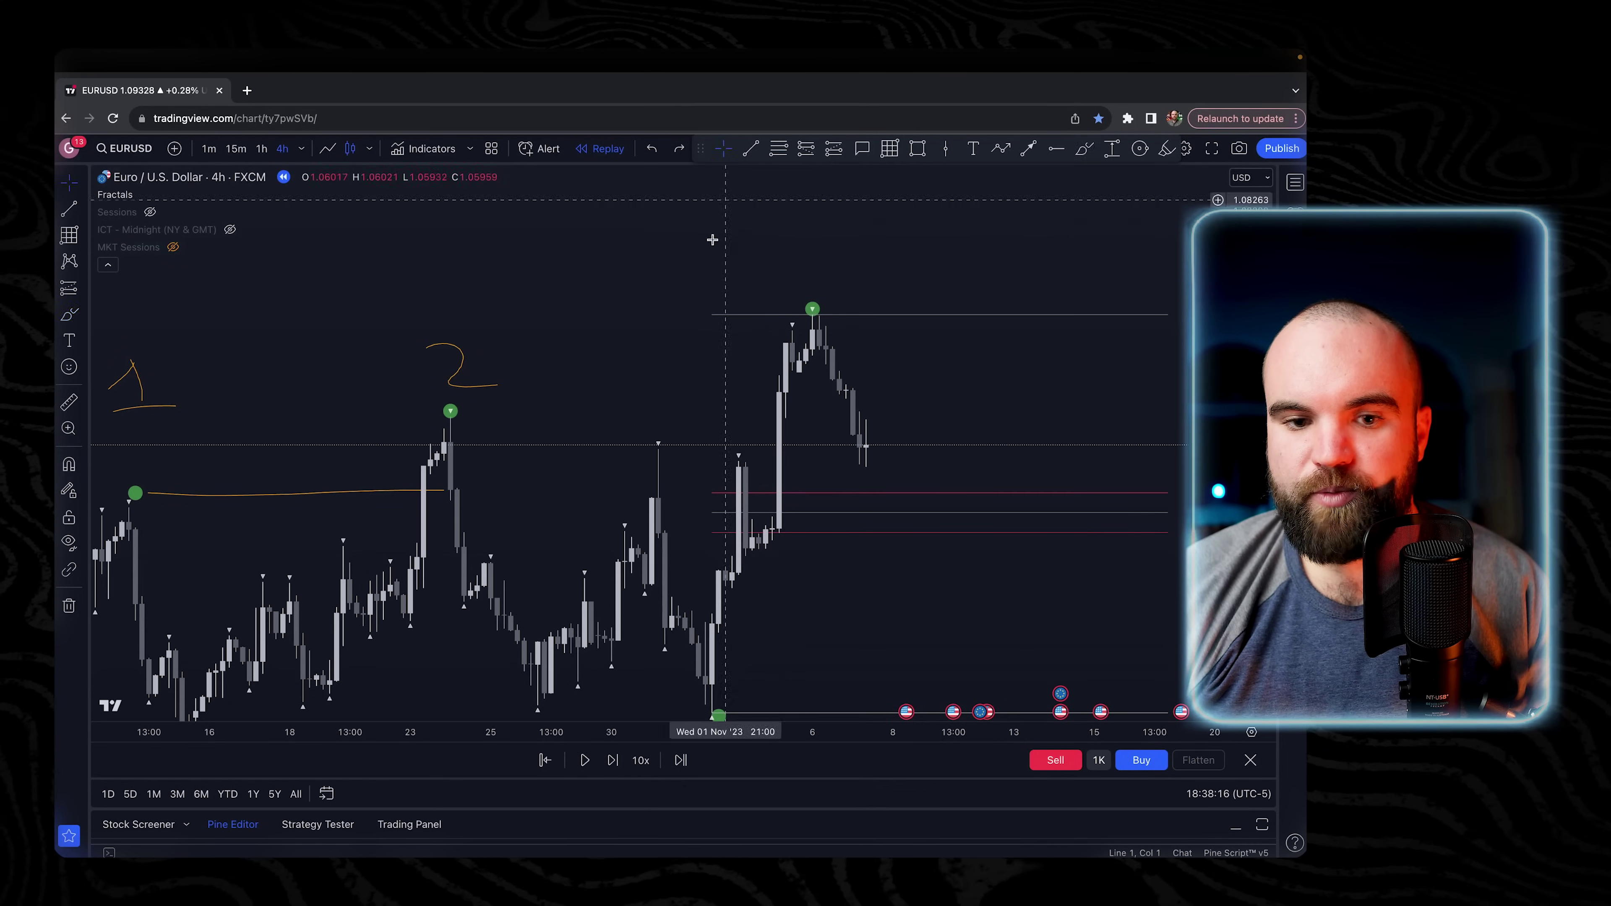
Draw a rising Path arrow above the swings between highs 1 and 2, and delete it.
{"action": "scroll", "coordinate": [659, 298], "scroll_direction": "down", "scroll_amount": 5}
{"action": "left_click_drag", "start_coordinate": [855, 376], "coordinate": [775, 274]}
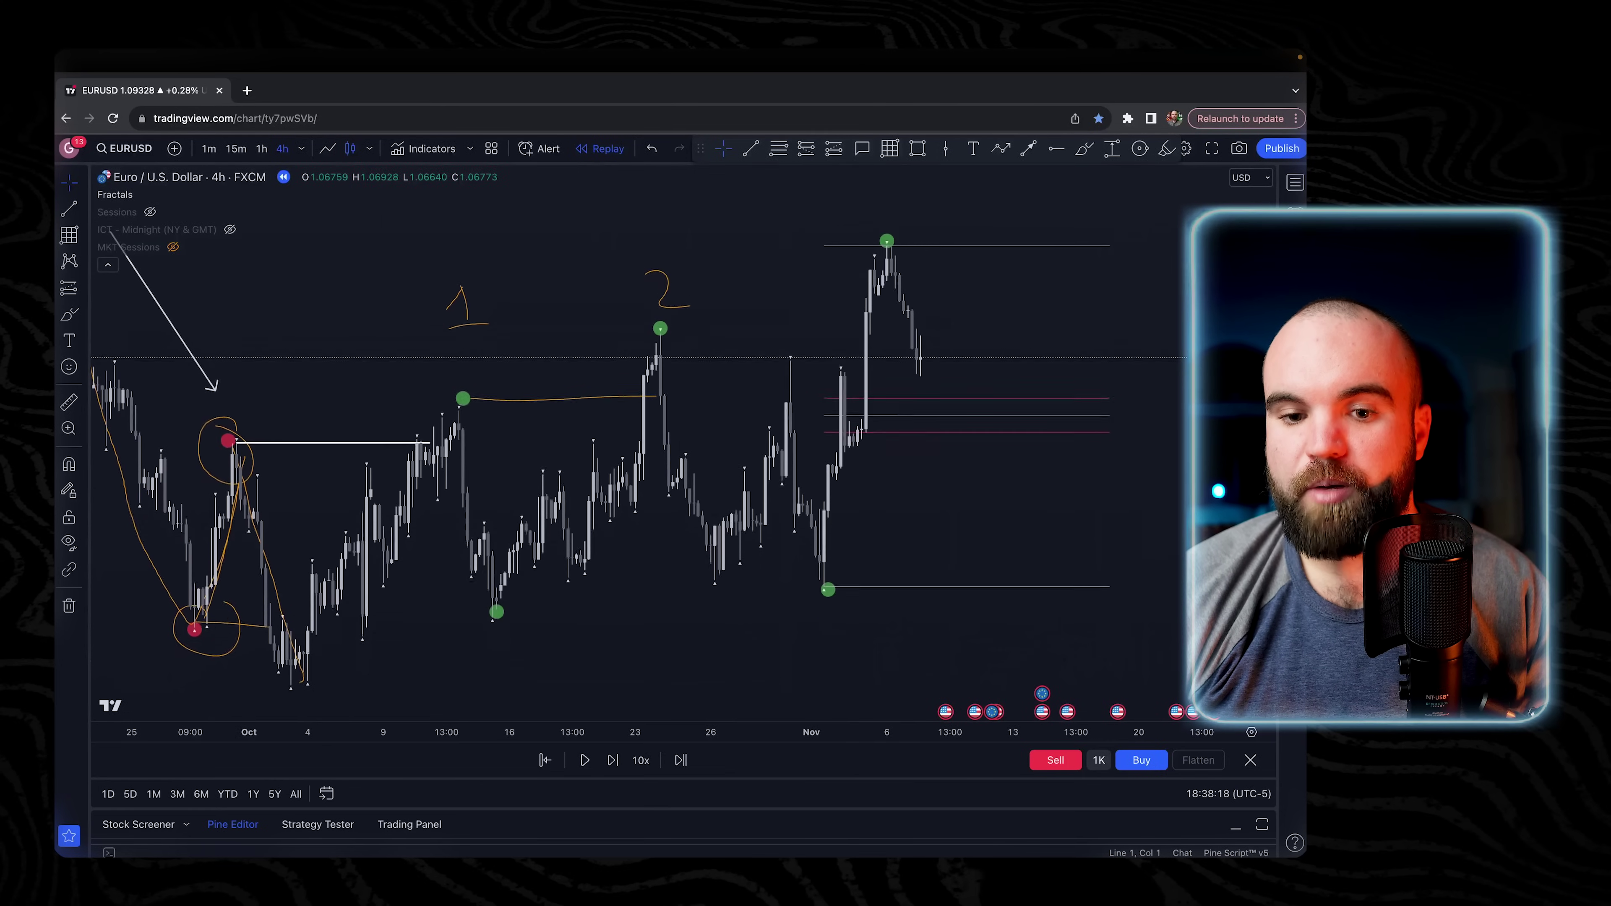
{"action": "left_click", "coordinate": [1001, 147]}
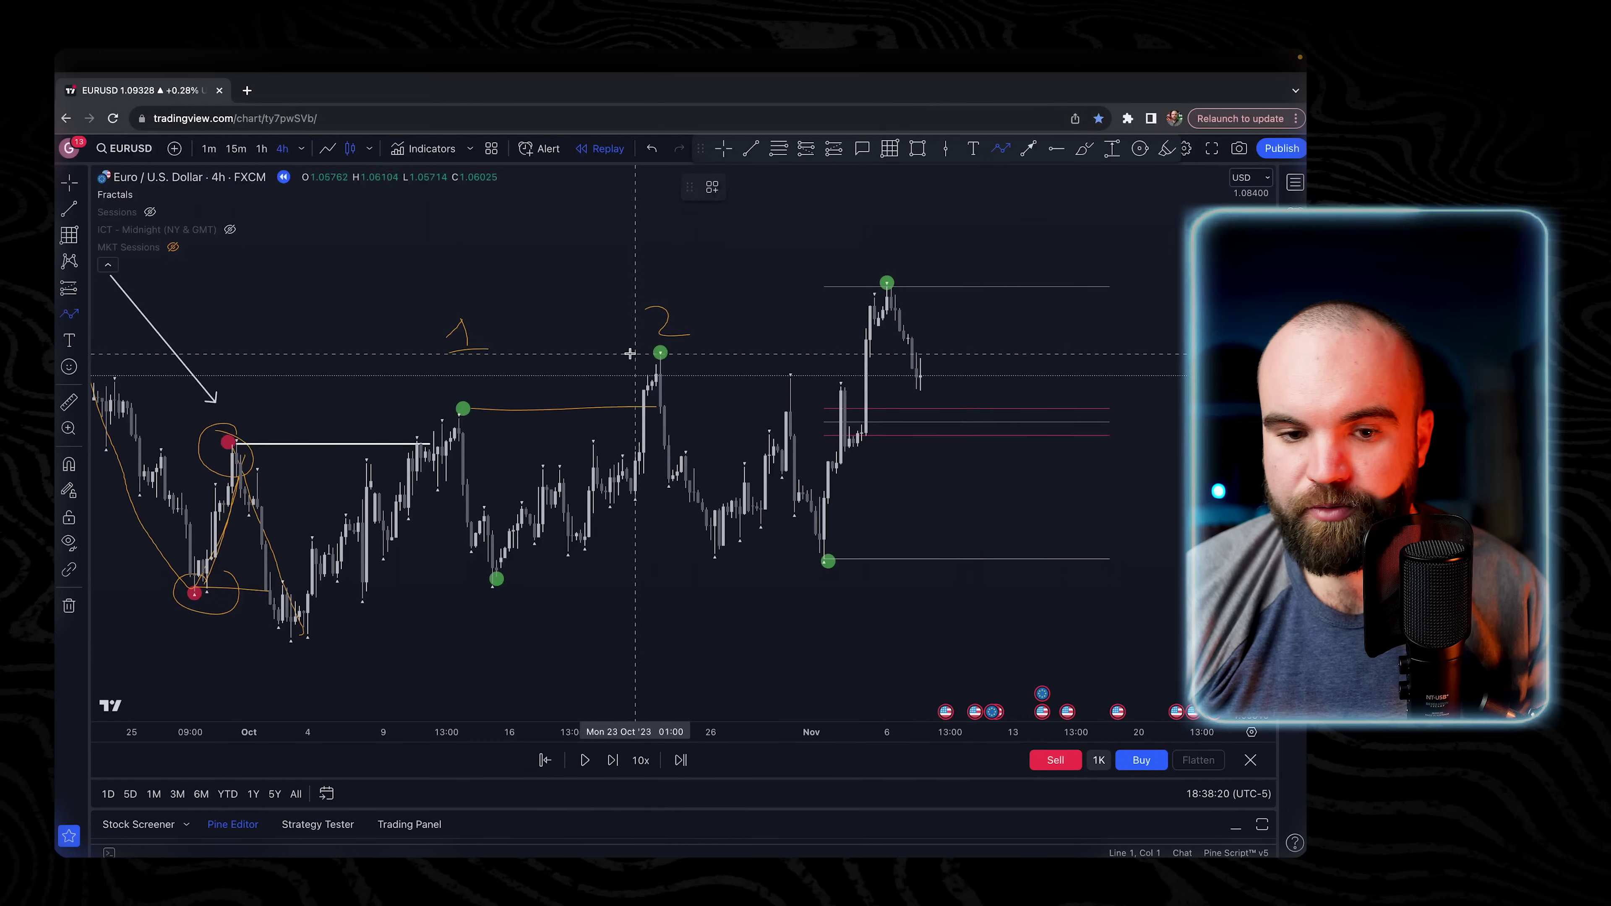
{"action": "left_click", "coordinate": [530, 350]}
{"action": "left_click", "coordinate": [739, 257]}
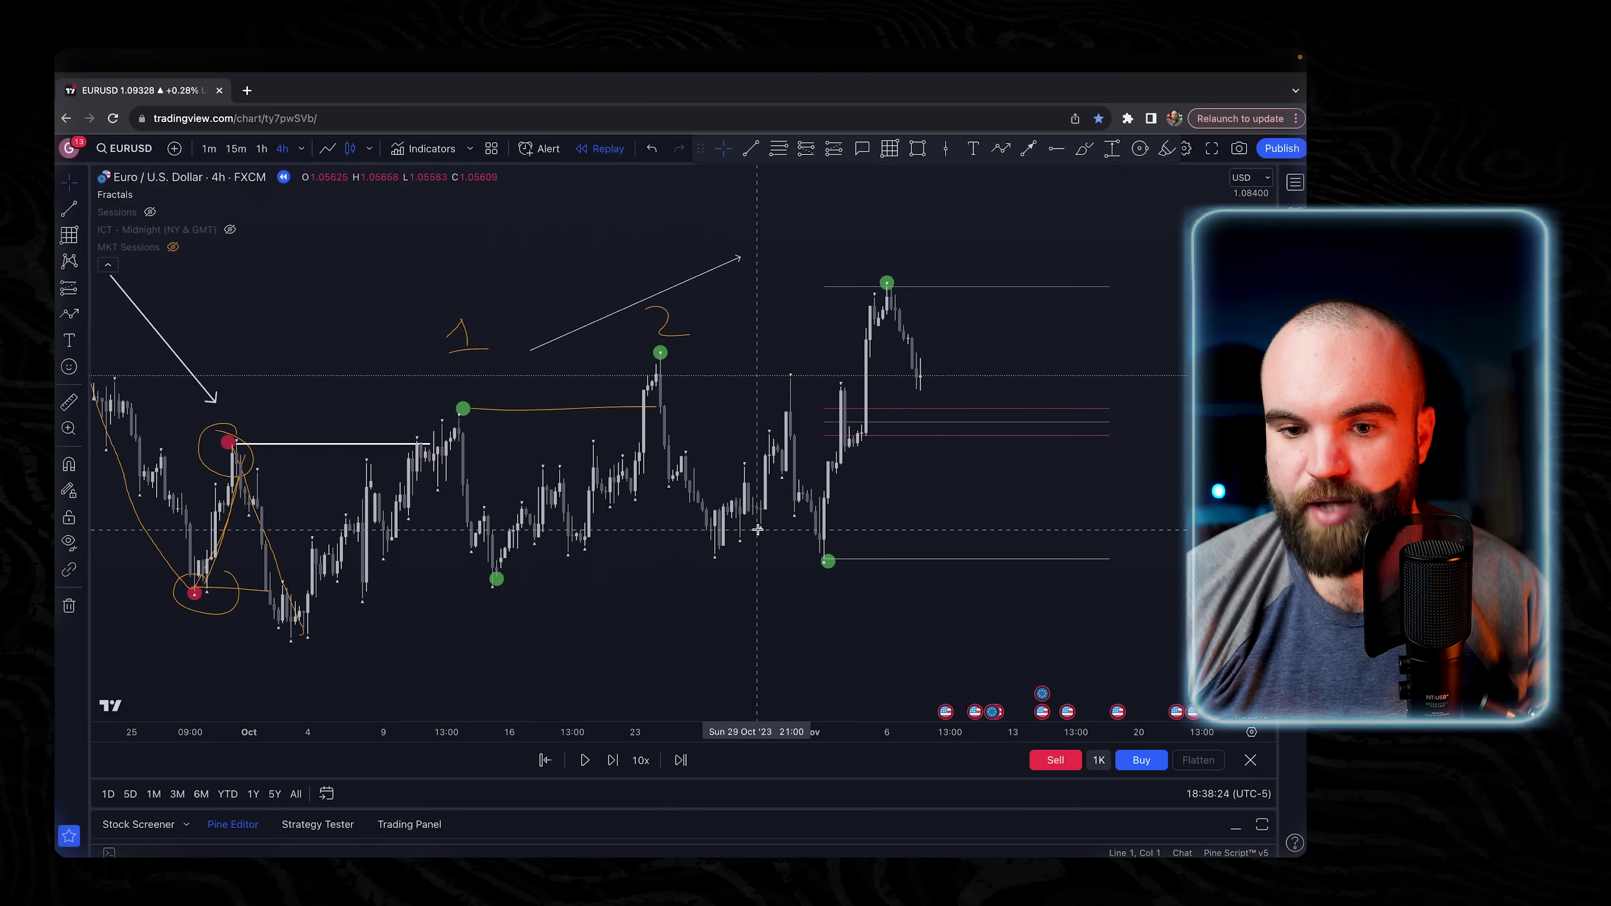
{"action": "left_click", "coordinate": [737, 258]}
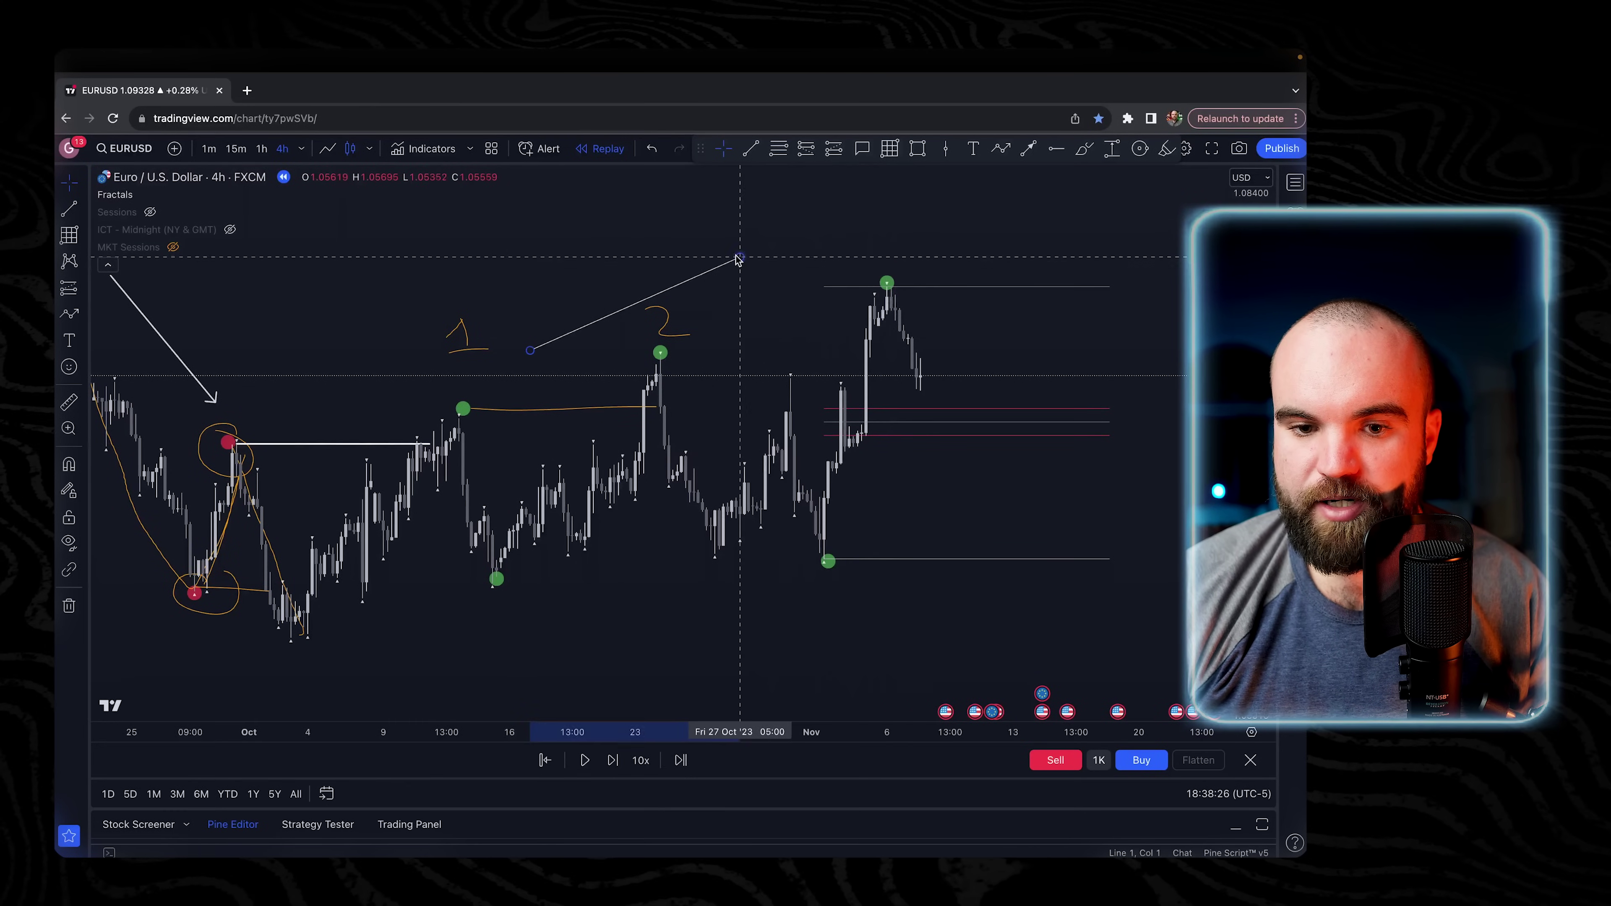
{"action": "key", "text": "Delete"}
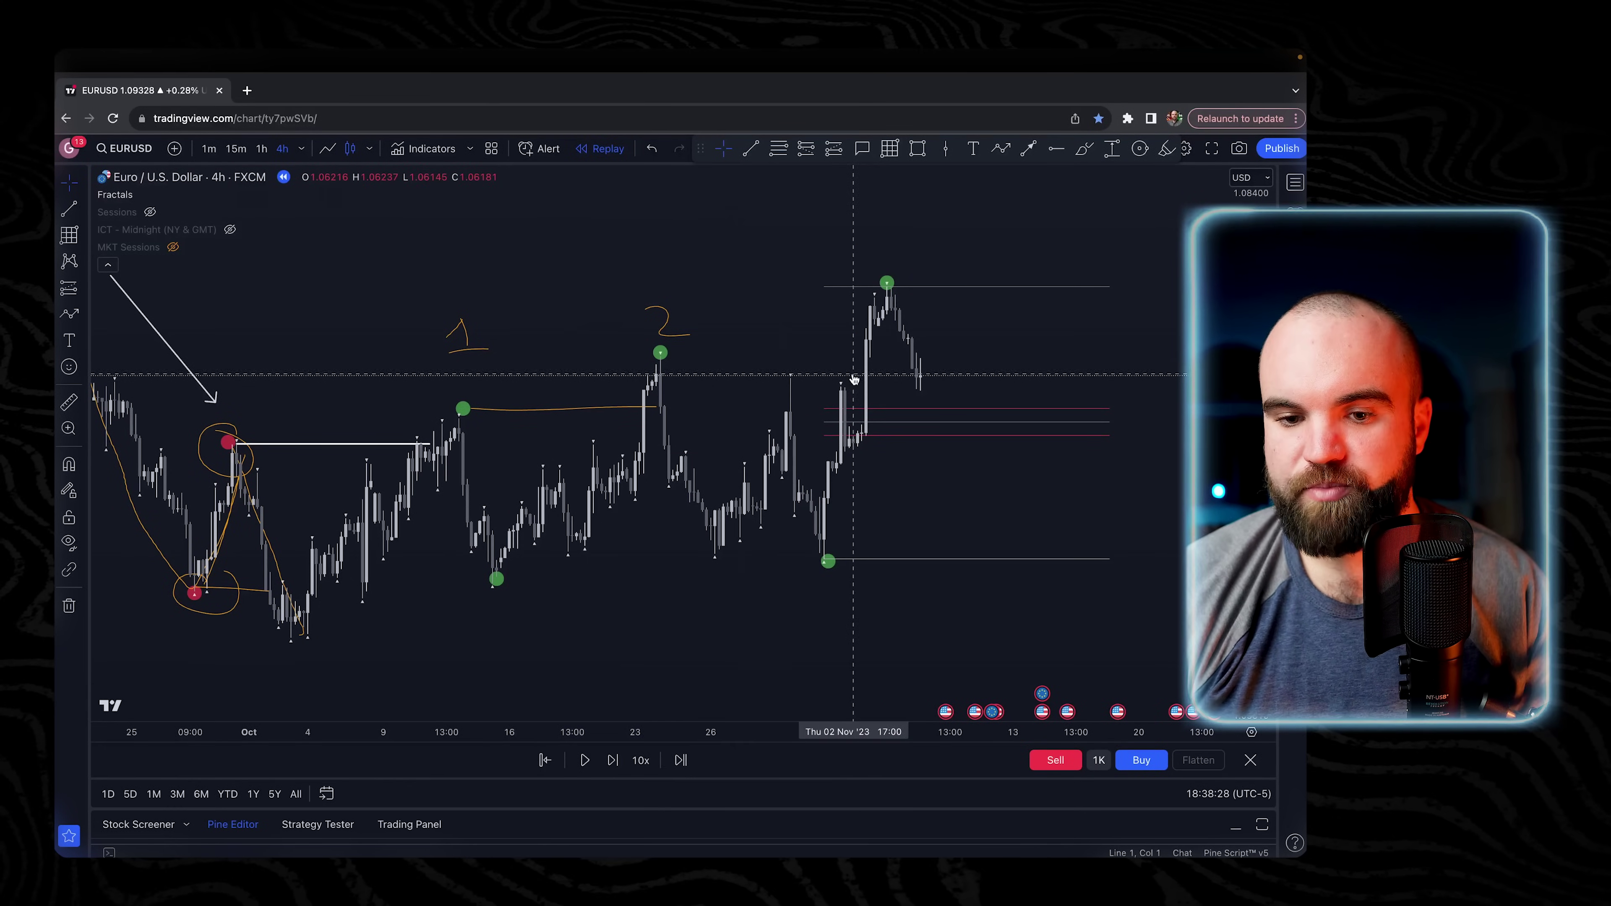
Circle the upper and lower halves of the Gann Box with the Brush, and undo the marks.
{"action": "scroll", "coordinate": [917, 349], "scroll_direction": "right", "scroll_amount": 5}
{"action": "left_click_drag", "start_coordinate": [1250, 568], "coordinate": [1249, 517]}
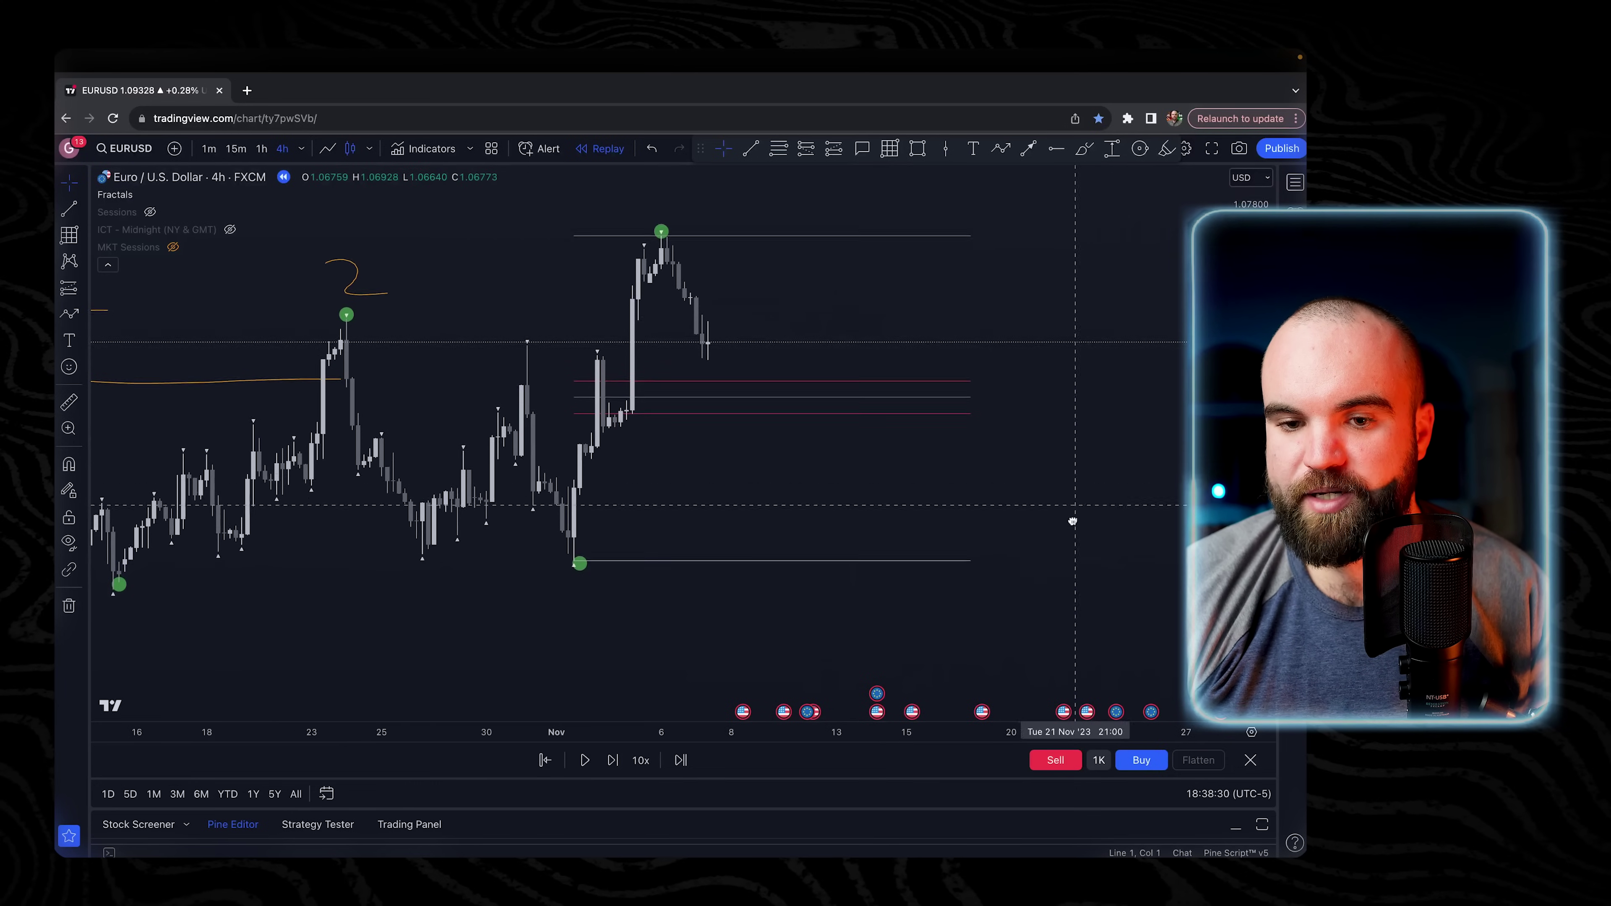
{"action": "left_click_drag", "start_coordinate": [1072, 522], "coordinate": [1064, 570]}
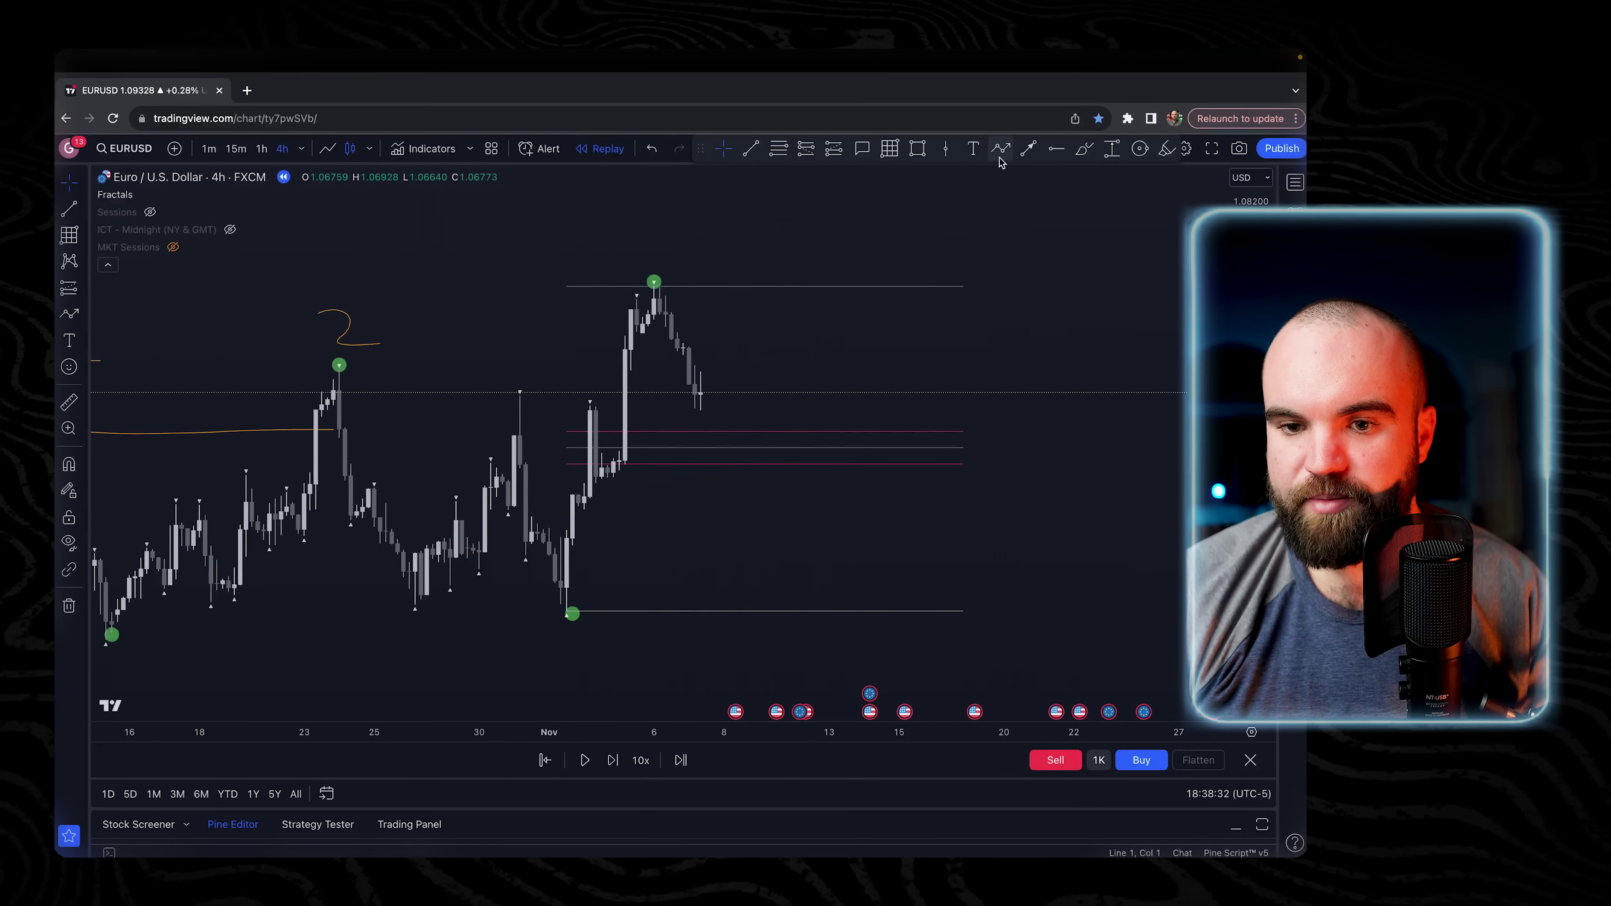
{"action": "left_click", "coordinate": [1084, 148]}
{"action": "left_click_drag", "start_coordinate": [743, 304], "coordinate": [788, 319]}
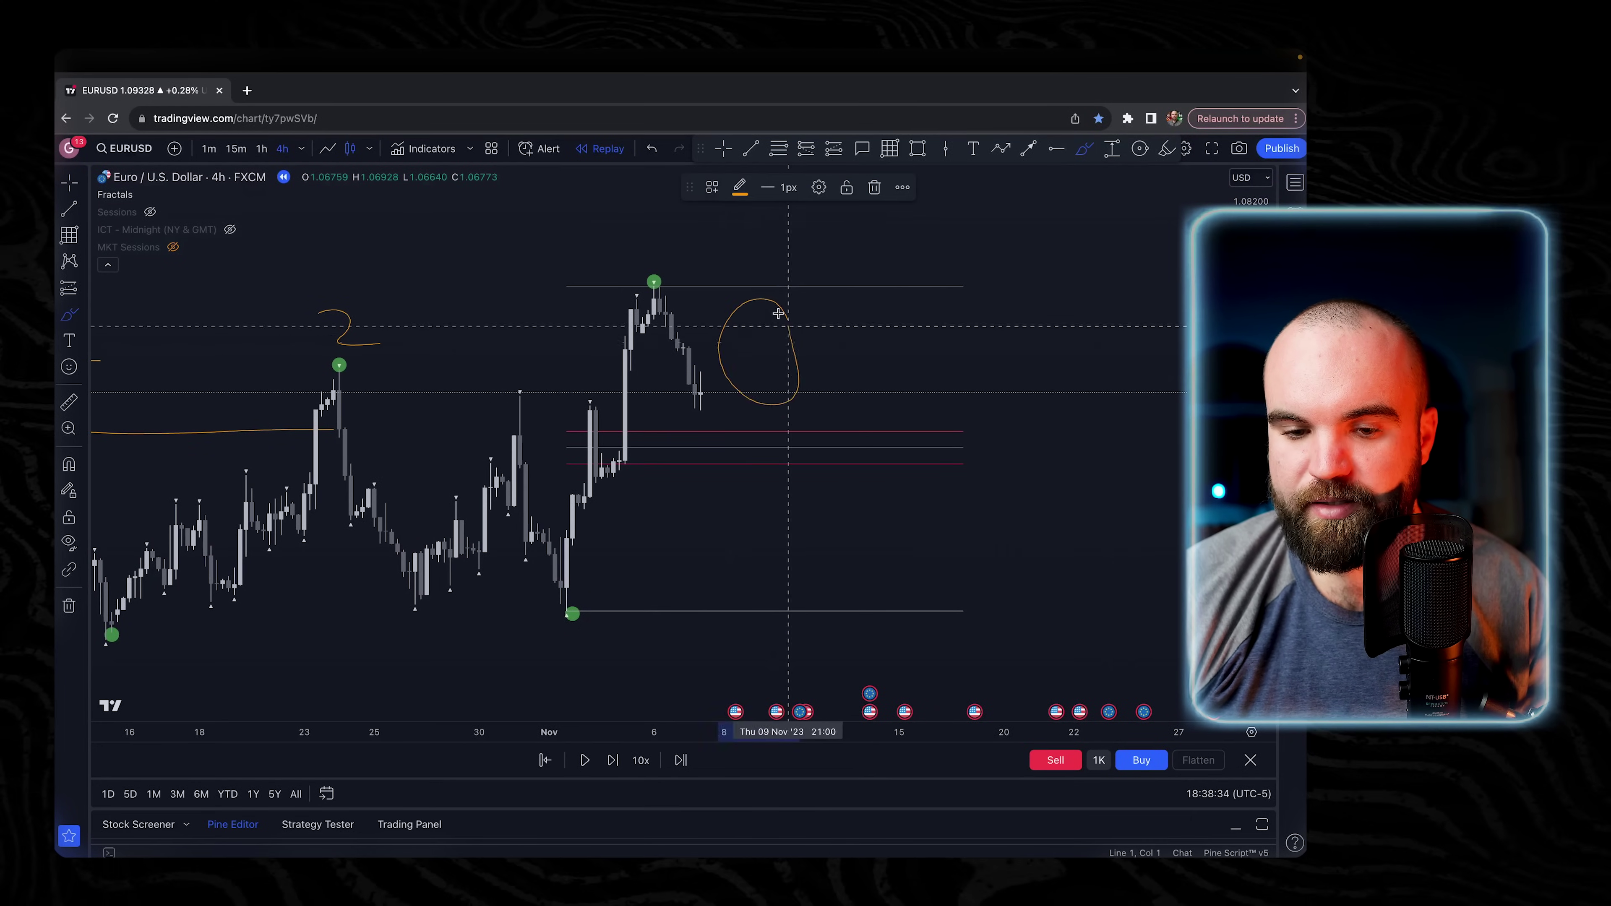
{"action": "mouse_move", "coordinate": [782, 487]}
{"action": "left_mouse_down"}
{"action": "mouse_move", "coordinate": [791, 586]}
{"action": "mouse_move", "coordinate": [777, 506]}
{"action": "left_mouse_up"}
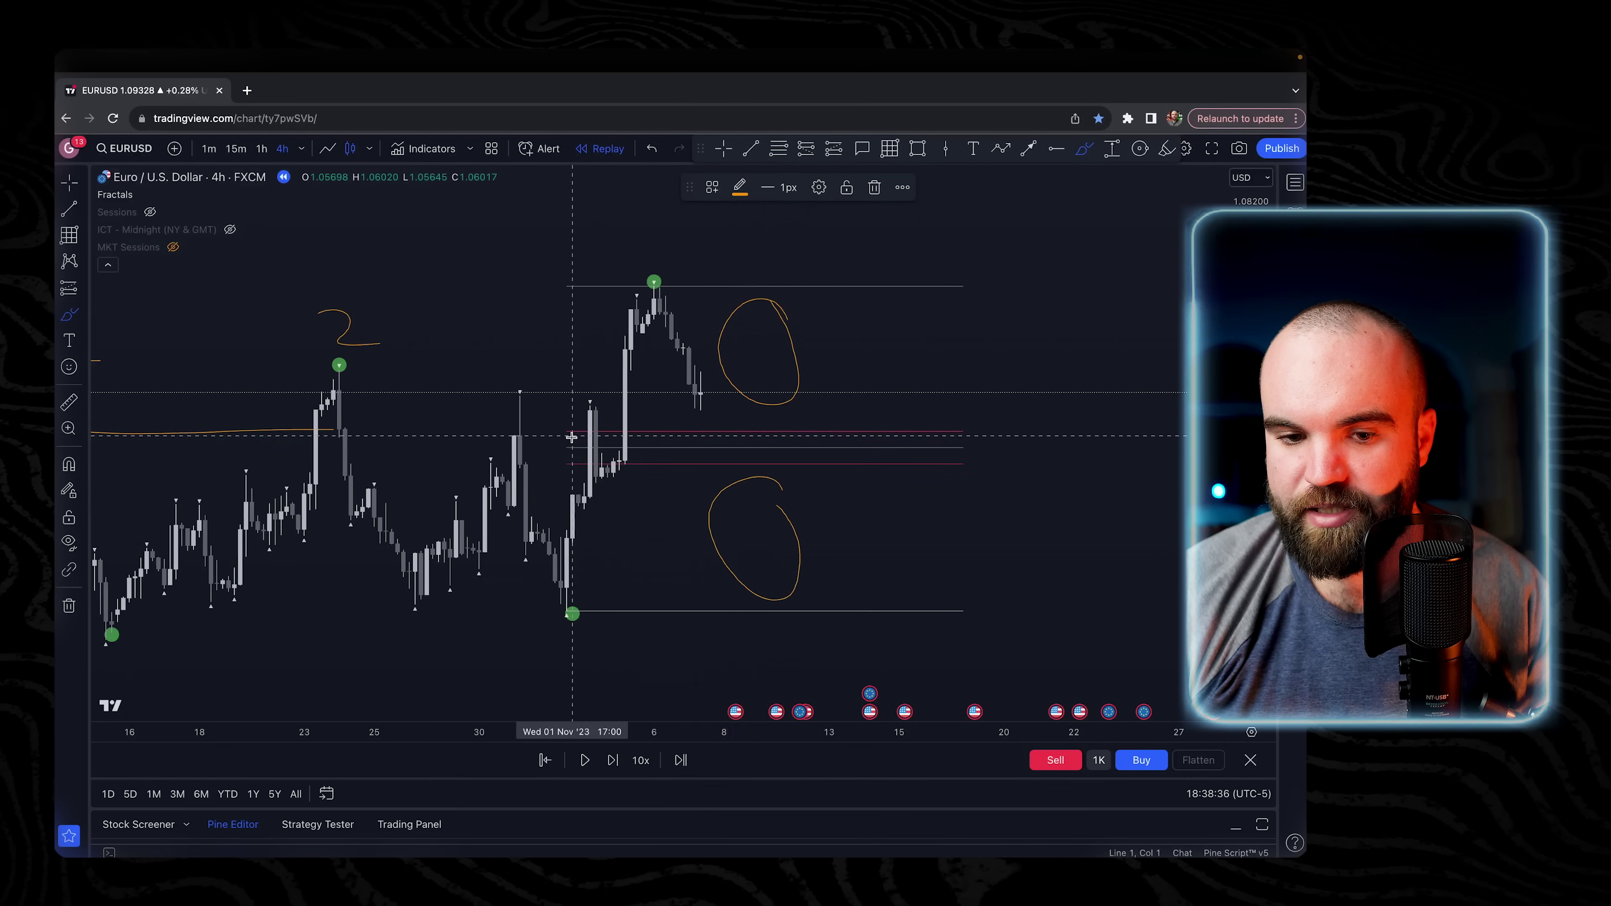
{"action": "key", "text": "super+z"}
Sketch rising Brush strokes from the lower half of the Gann Box, undo them, and leave the Brush.
{"action": "mouse_move", "coordinate": [731, 603]}
{"action": "left_mouse_down"}
{"action": "mouse_move", "coordinate": [827, 181]}
{"action": "mouse_move", "coordinate": [874, 439]}
{"action": "left_mouse_up"}
{"action": "key", "text": "super+z"}
{"action": "mouse_move", "coordinate": [685, 592]}
{"action": "left_mouse_down"}
{"action": "mouse_move", "coordinate": [791, 299]}
{"action": "mouse_move", "coordinate": [964, 564]}
{"action": "mouse_move", "coordinate": [1050, 245]}
{"action": "left_mouse_up"}
{"action": "key", "text": "super+z"}
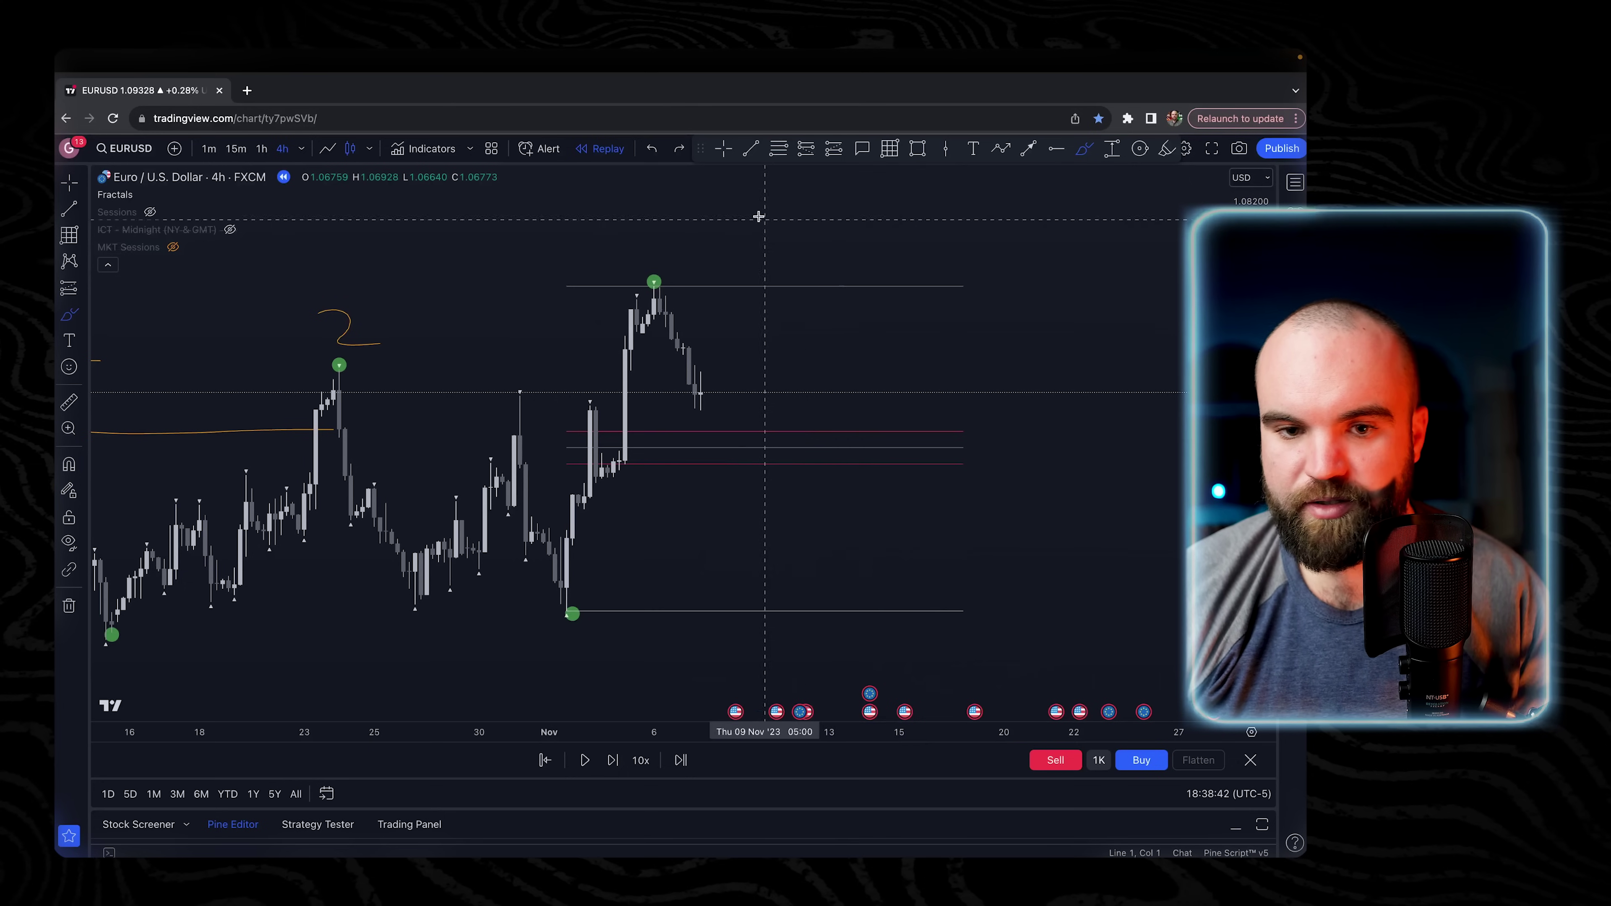
{"action": "left_click", "coordinate": [723, 149]}
Switch the chart to the 15-minute timeframe to inspect the 7 November London and New York sessions.
{"action": "left_click_drag", "start_coordinate": [904, 412], "coordinate": [1093, 420]}
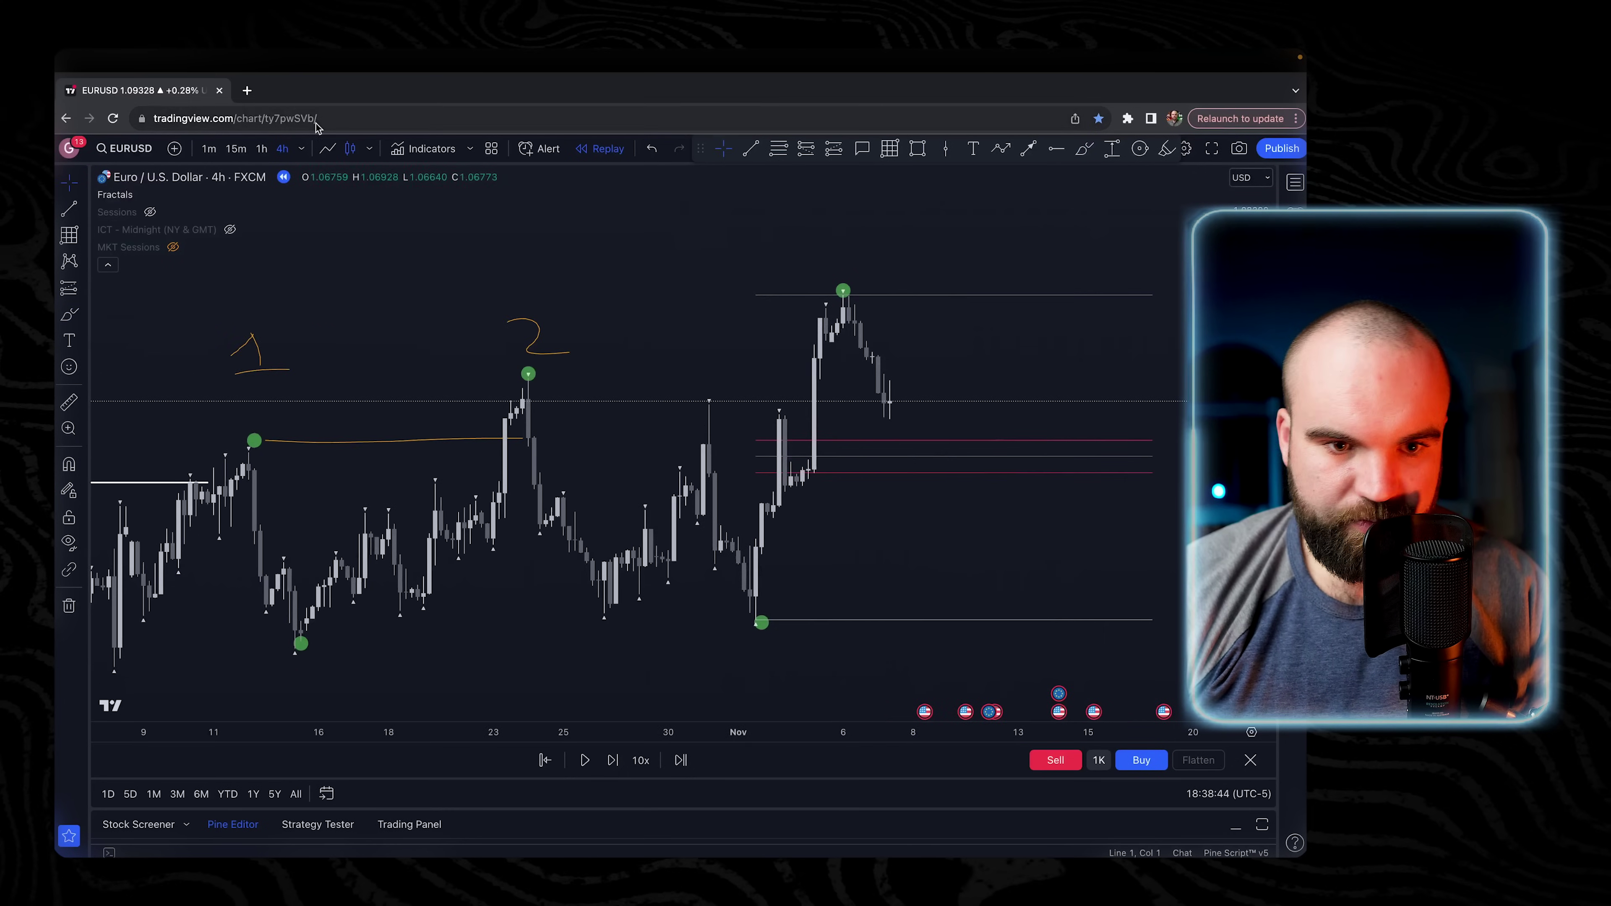
{"action": "left_click", "coordinate": [235, 149]}
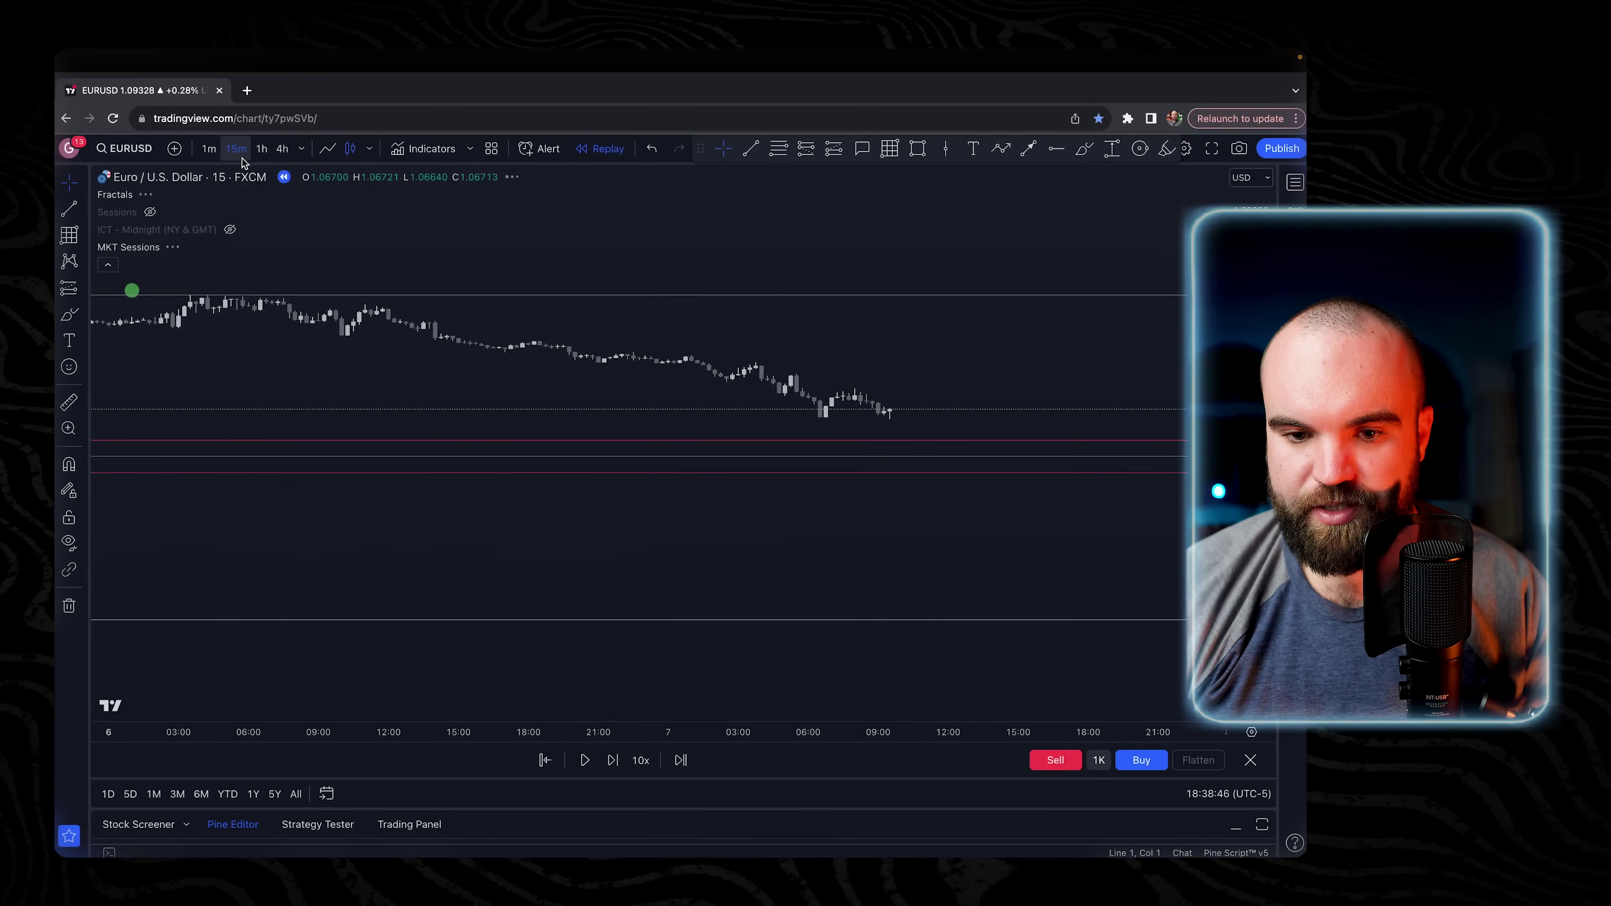
{"action": "left_click_drag", "start_coordinate": [1246, 635], "coordinate": [1224, 72]}
{"action": "scroll", "coordinate": [917, 360], "scroll_direction": "up", "scroll_amount": 4}
{"action": "left_click_drag", "start_coordinate": [917, 361], "coordinate": [924, 506]}
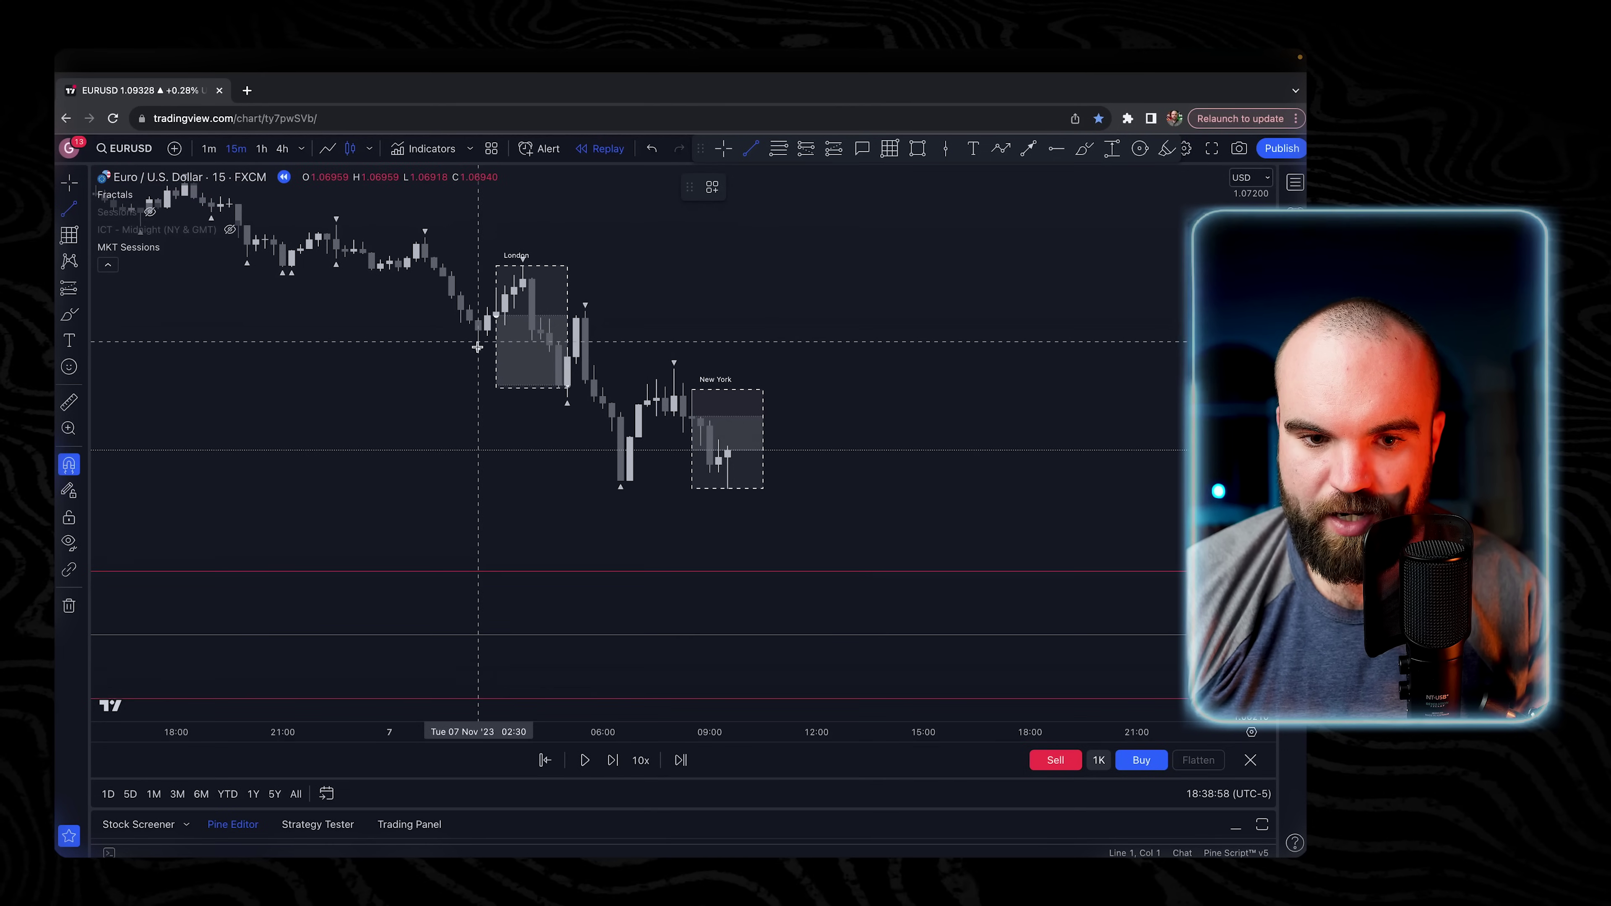
Draw a horizontal trend line from the 02:30 fractal low on 7 November into the London session, ending around 04:15.
{"action": "scroll", "coordinate": [514, 360], "scroll_direction": "down", "scroll_amount": 1}
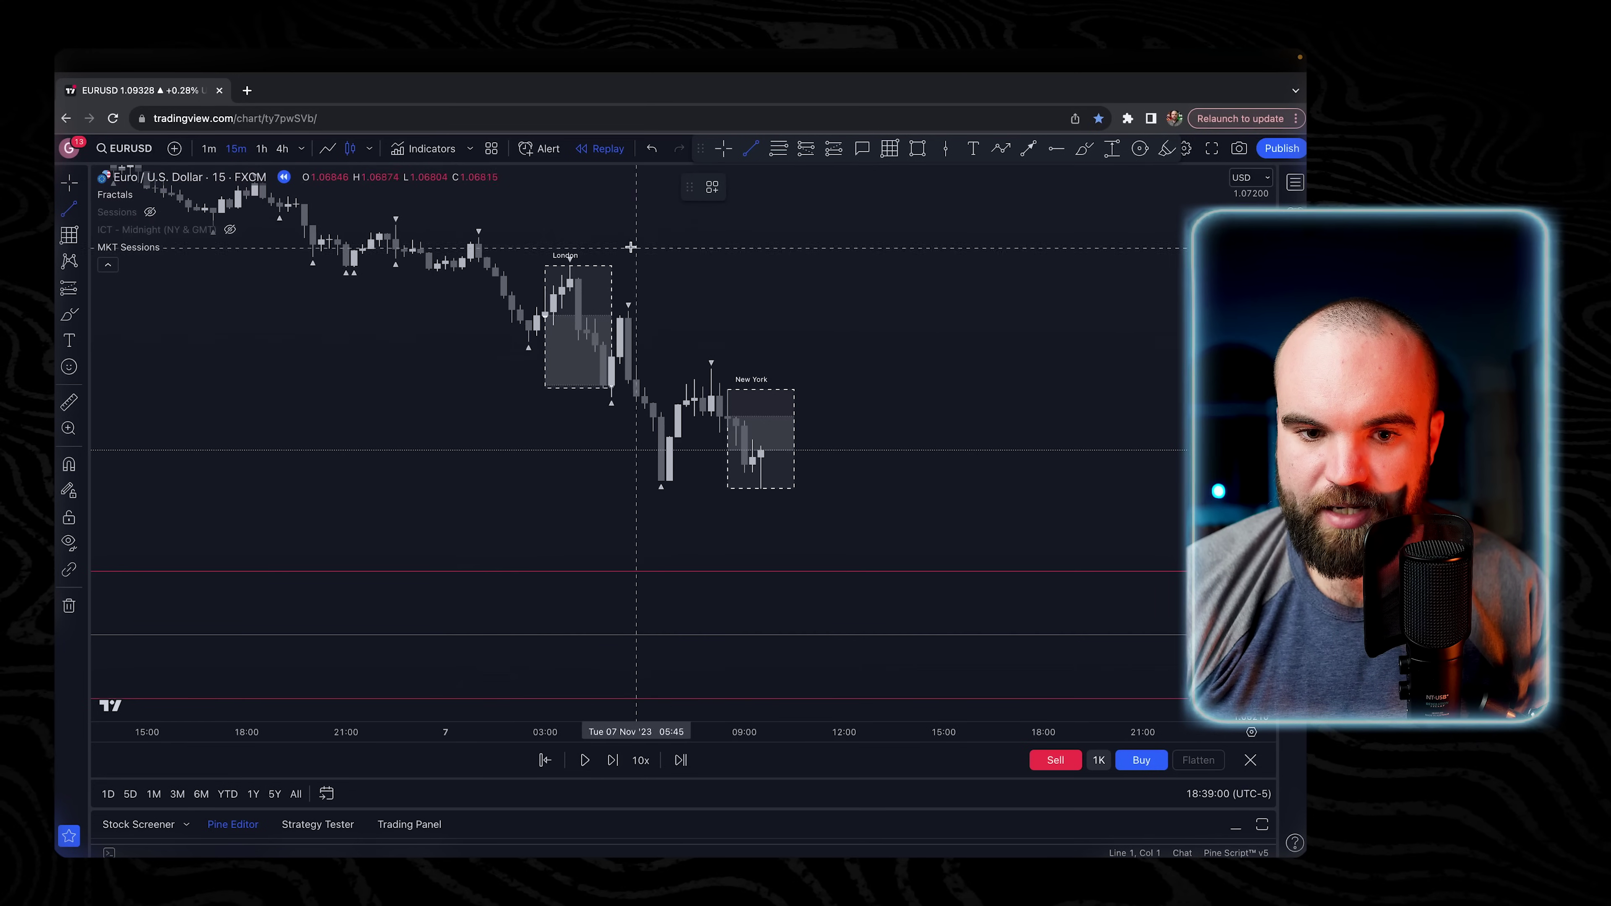
{"action": "left_click", "coordinate": [525, 348]}
{"action": "left_click", "coordinate": [589, 343]}
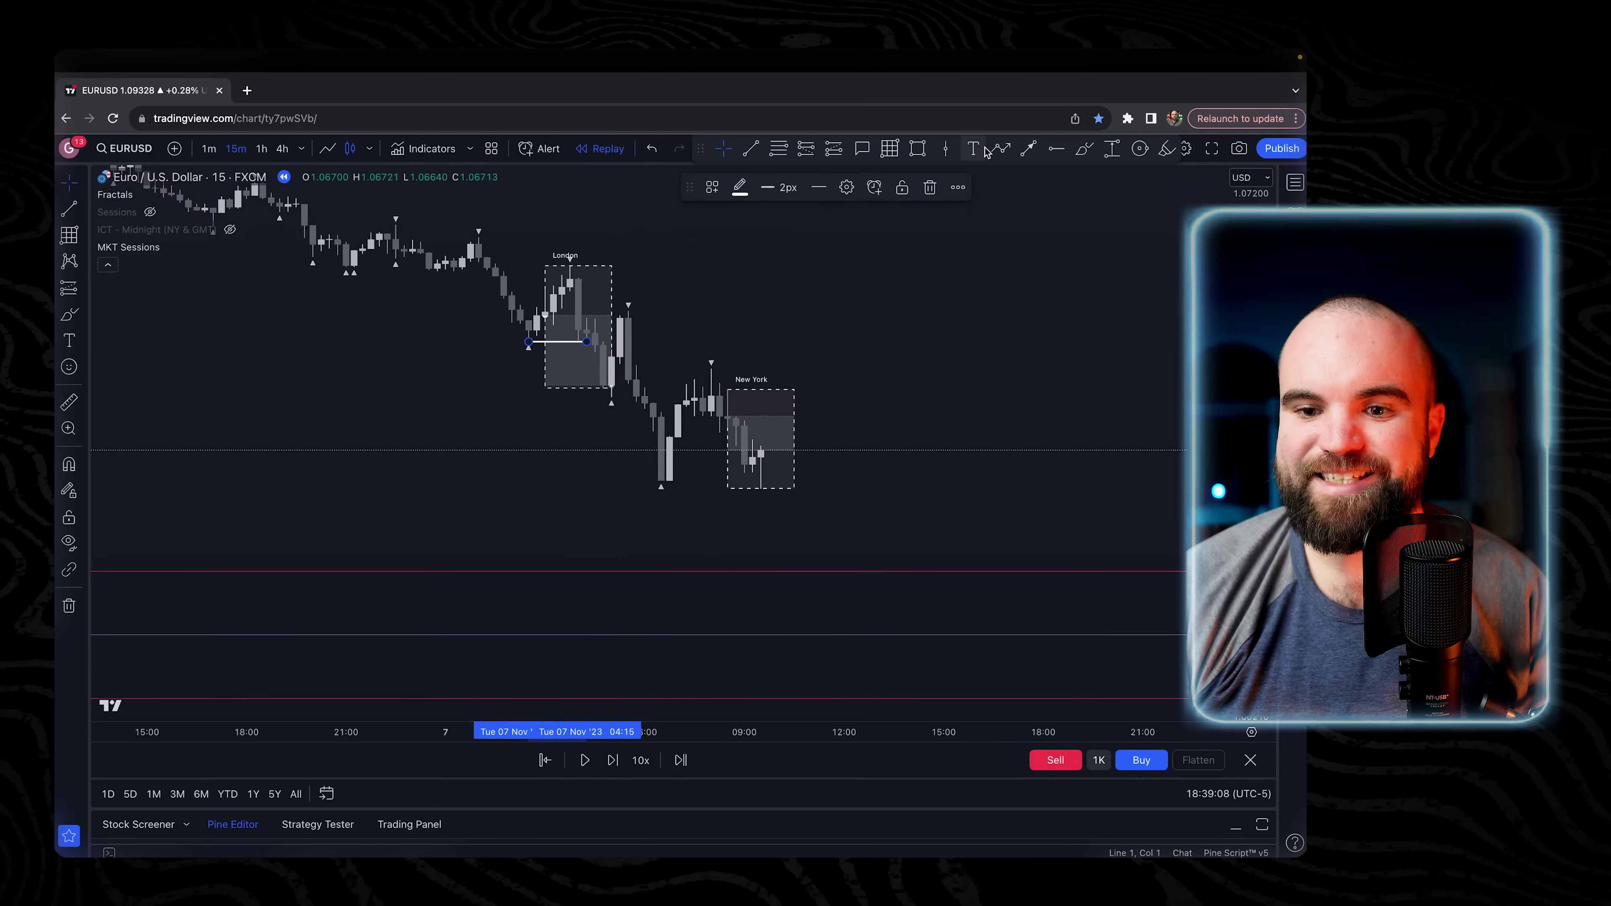
Draw a second horizontal trend line from the late London session to about 06:45, shift it lower and right, and delete it.
{"action": "left_click_drag", "start_coordinate": [701, 273], "coordinate": [946, 269]}
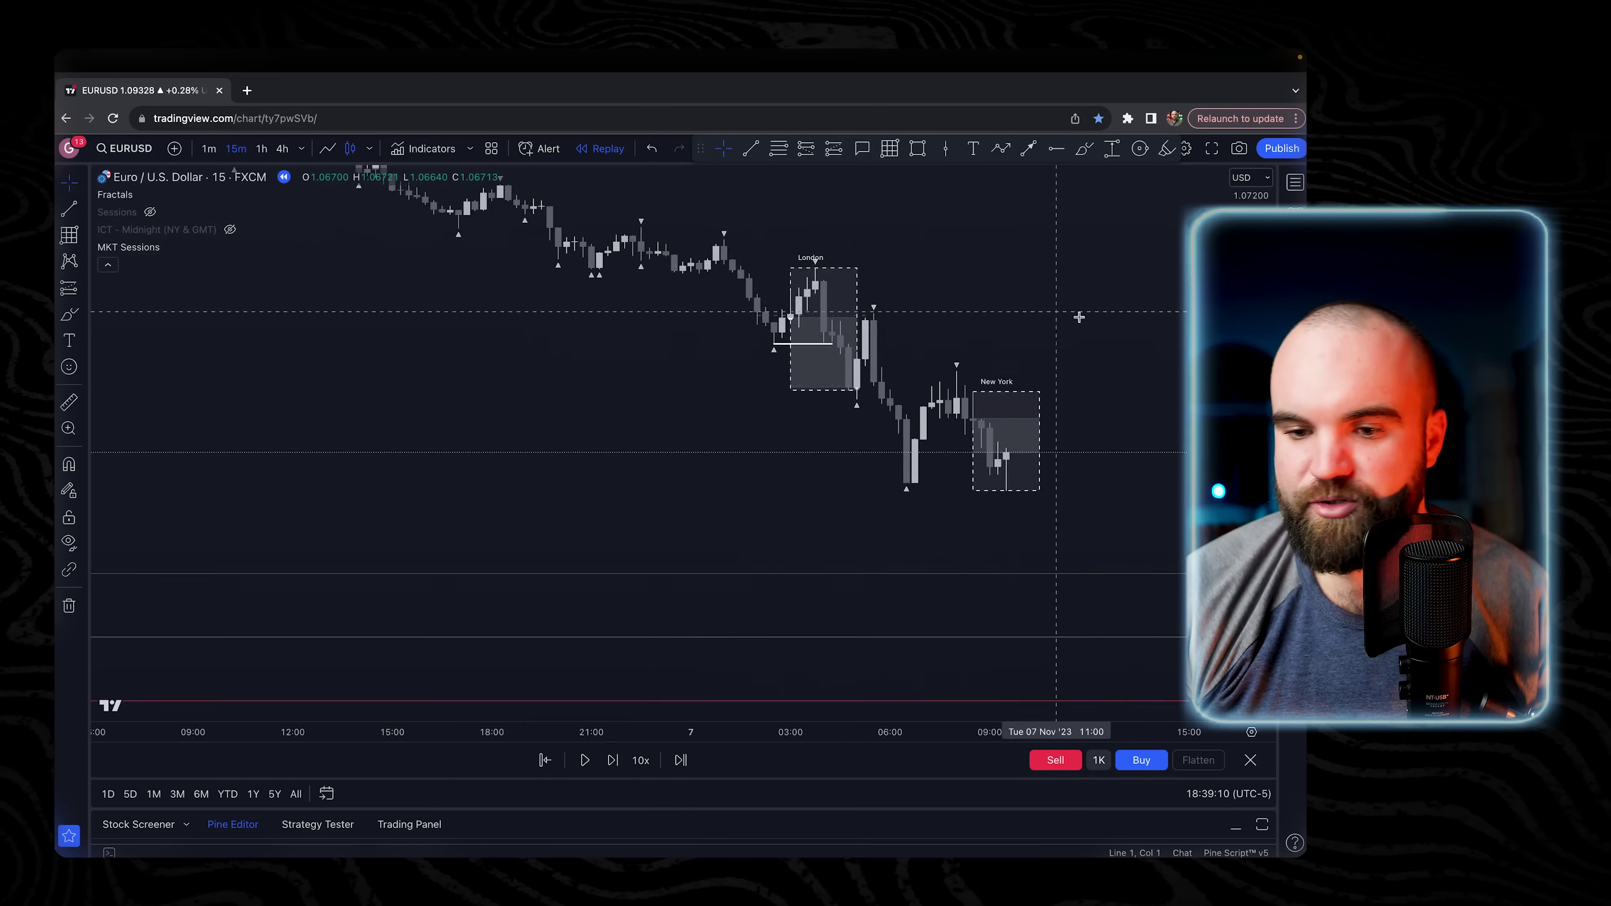
{"action": "left_click_drag", "start_coordinate": [1248, 483], "coordinate": [1248, 304]}
{"action": "scroll", "coordinate": [1093, 302], "scroll_direction": "up", "scroll_amount": 5}
{"action": "left_click_drag", "start_coordinate": [697, 267], "coordinate": [831, 367]}
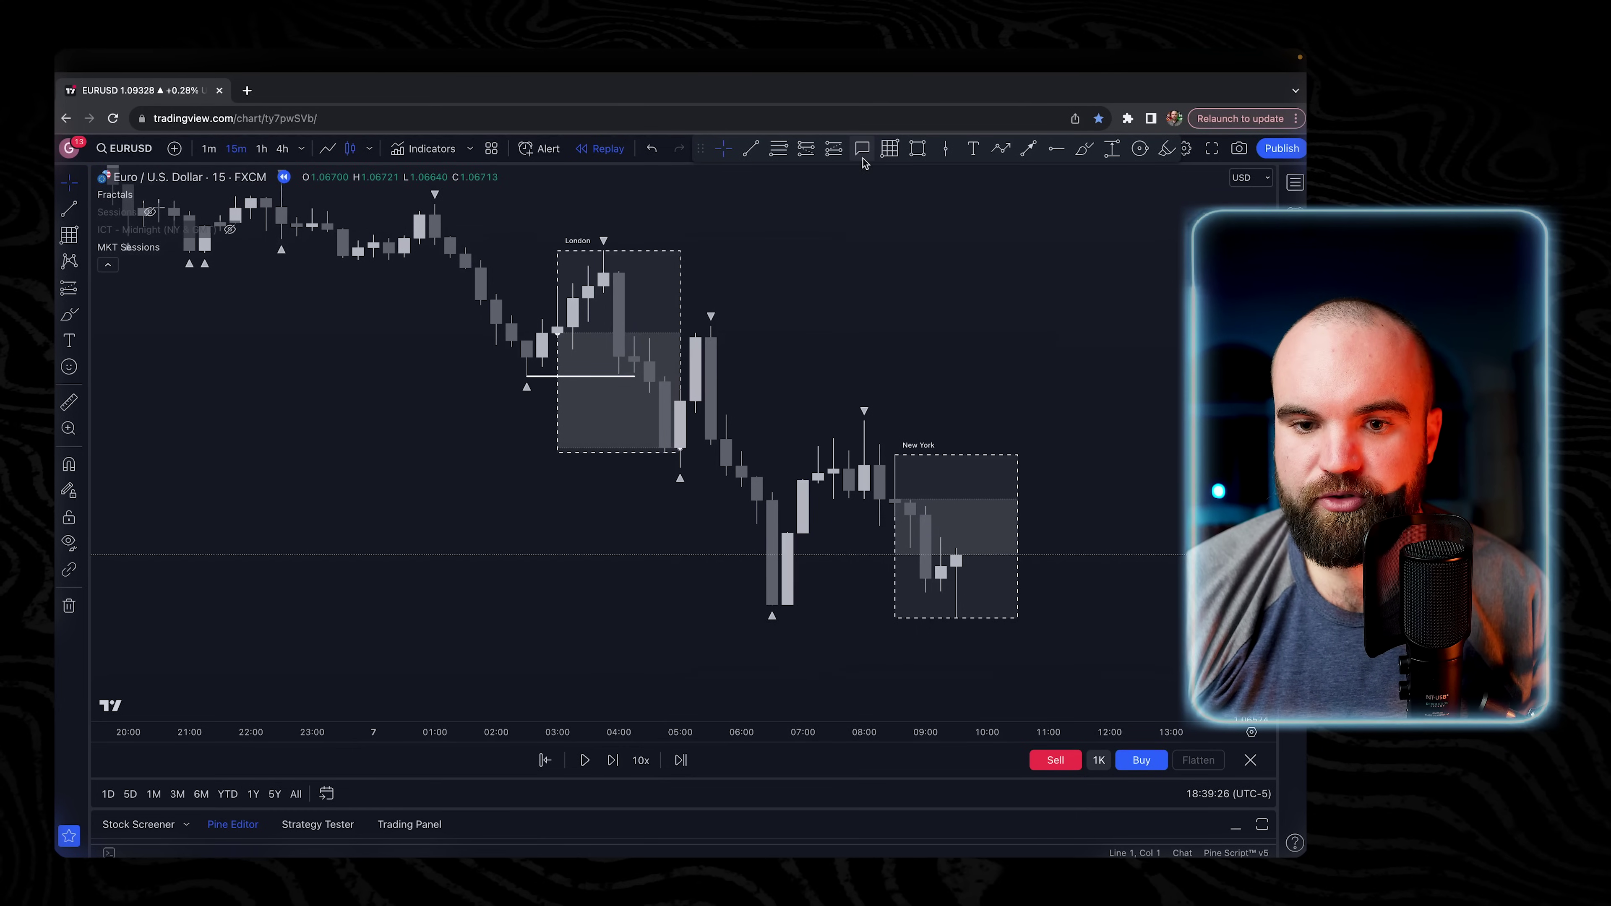
{"action": "left_click", "coordinate": [750, 148]}
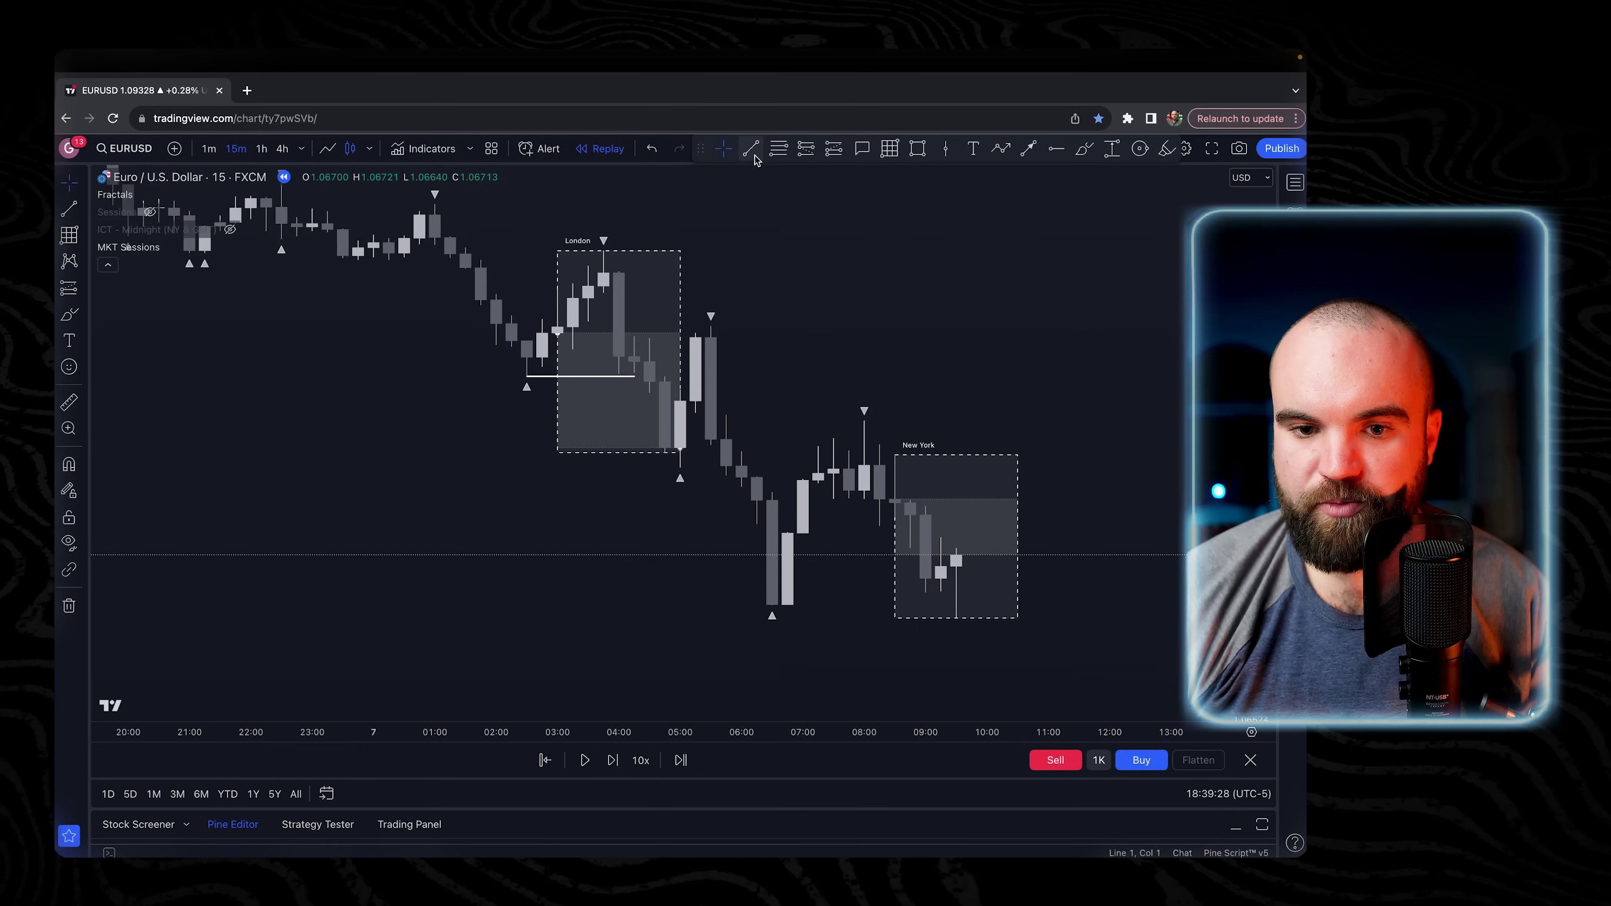
{"action": "key", "text": "super"}
{"action": "left_click", "coordinate": [669, 373]}
{"action": "left_click", "coordinate": [787, 377]}
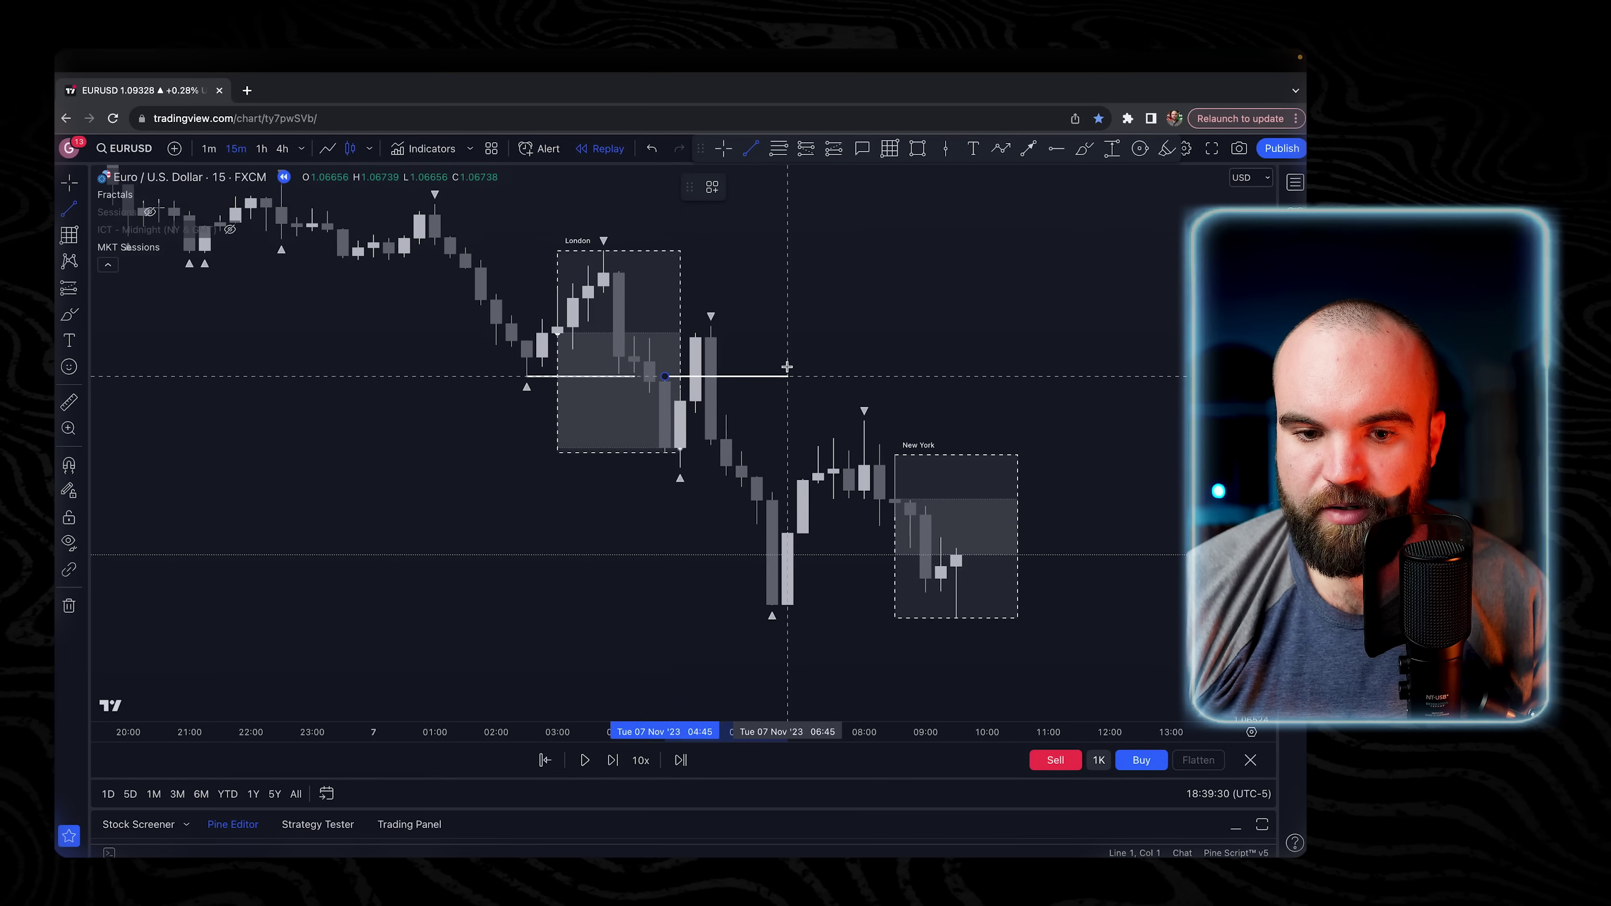
{"action": "left_click", "coordinate": [778, 404]}
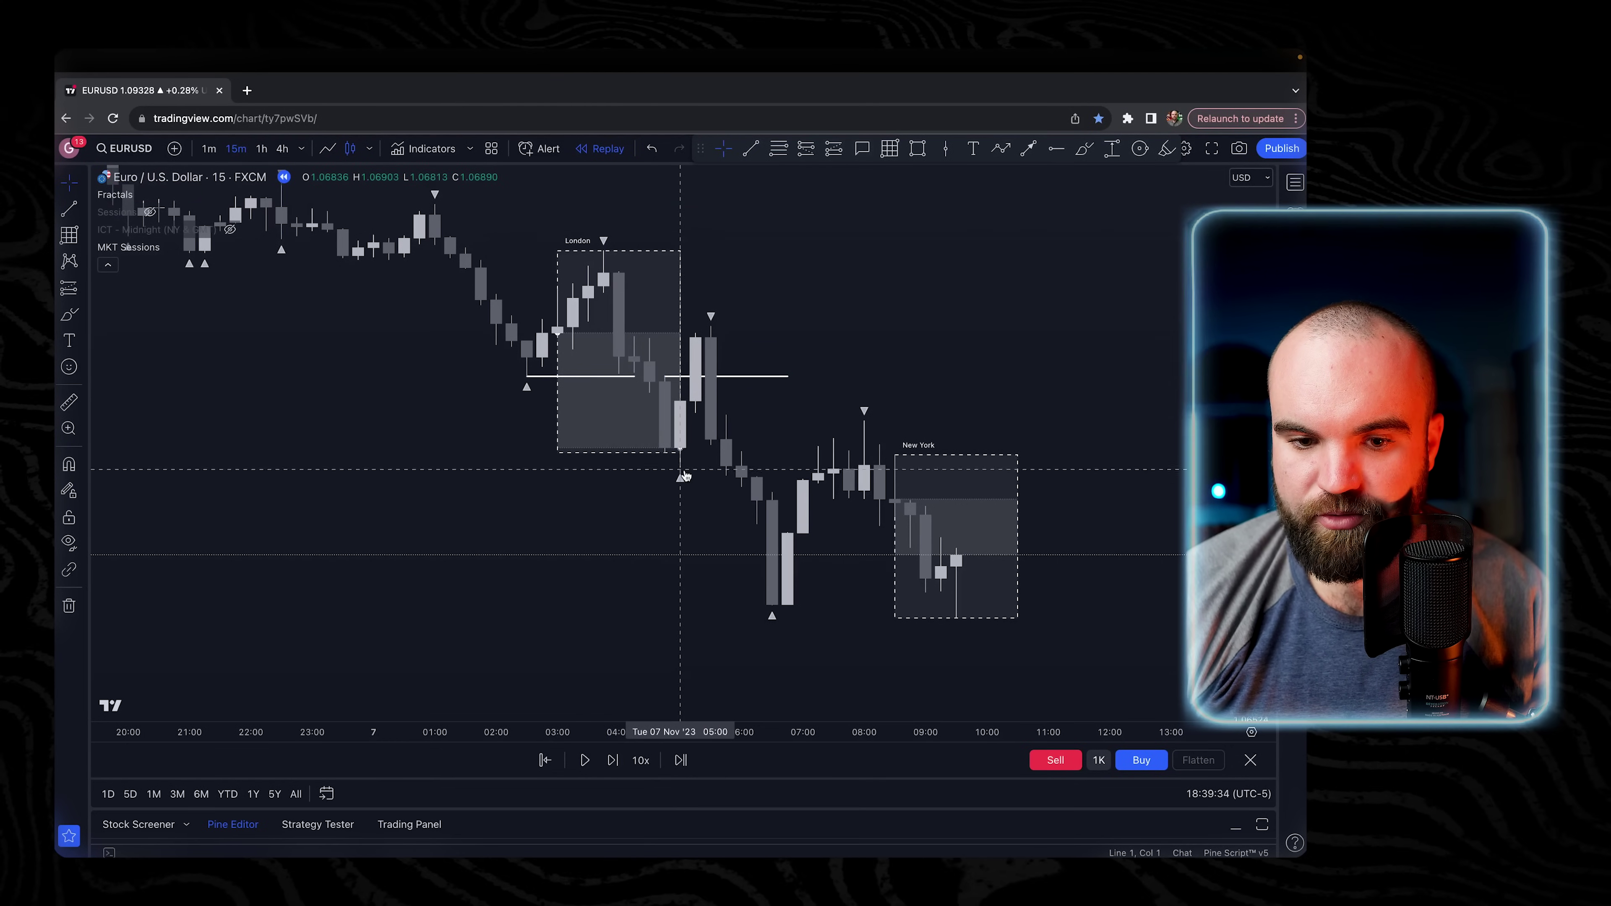
{"action": "left_click", "coordinate": [682, 381]}
{"action": "left_click_drag", "start_coordinate": [682, 385], "coordinate": [682, 397]}
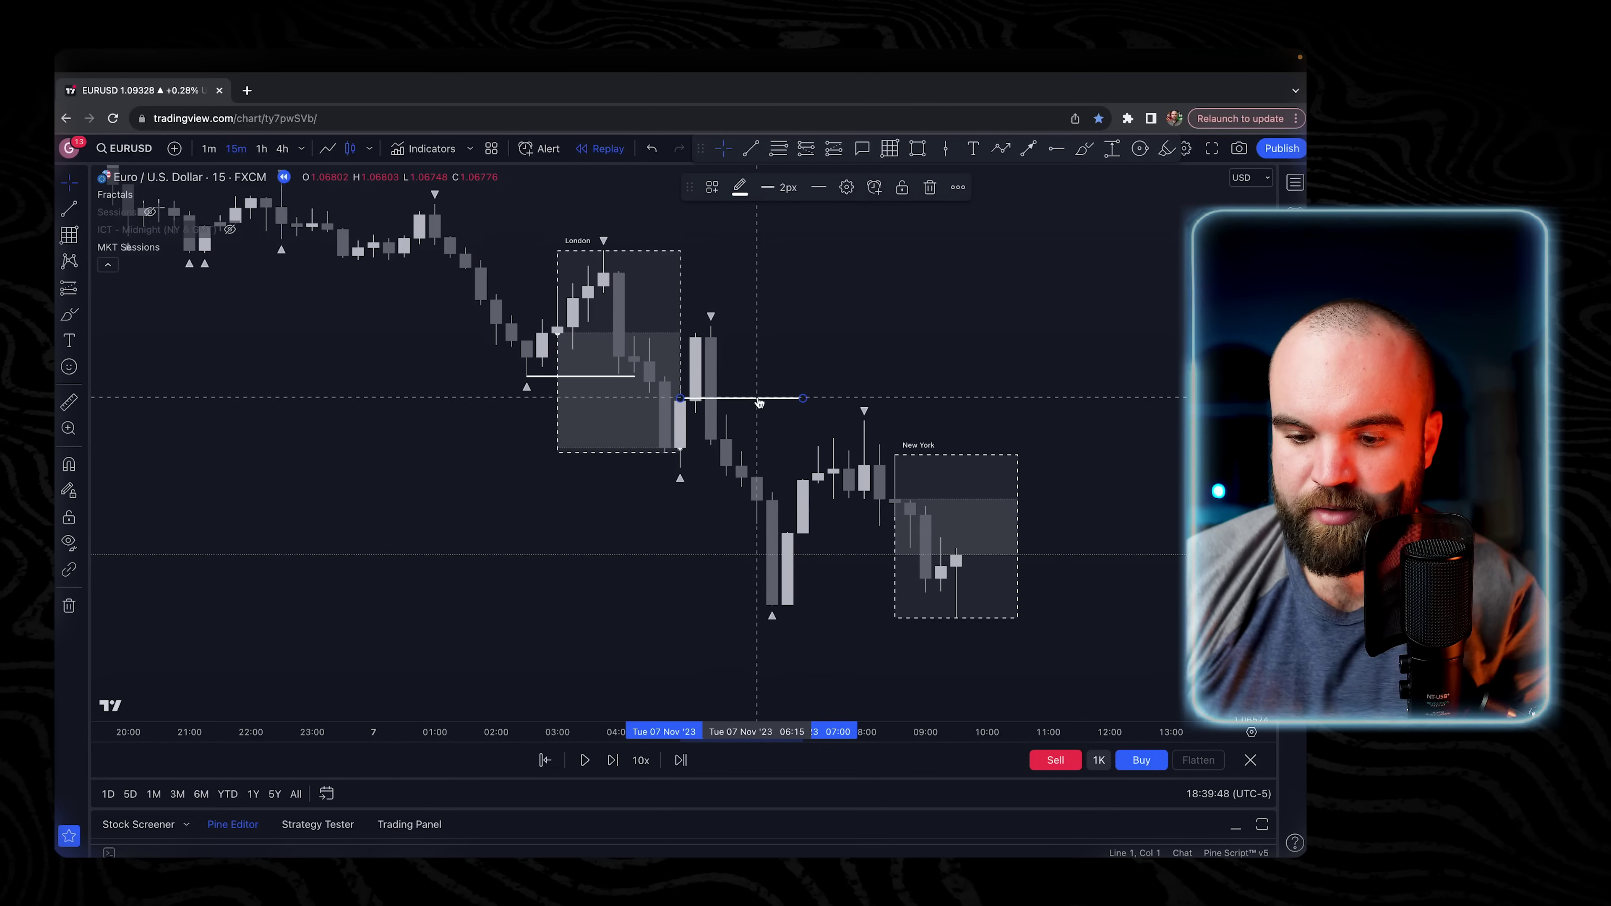
{"action": "key", "text": "Delete"}
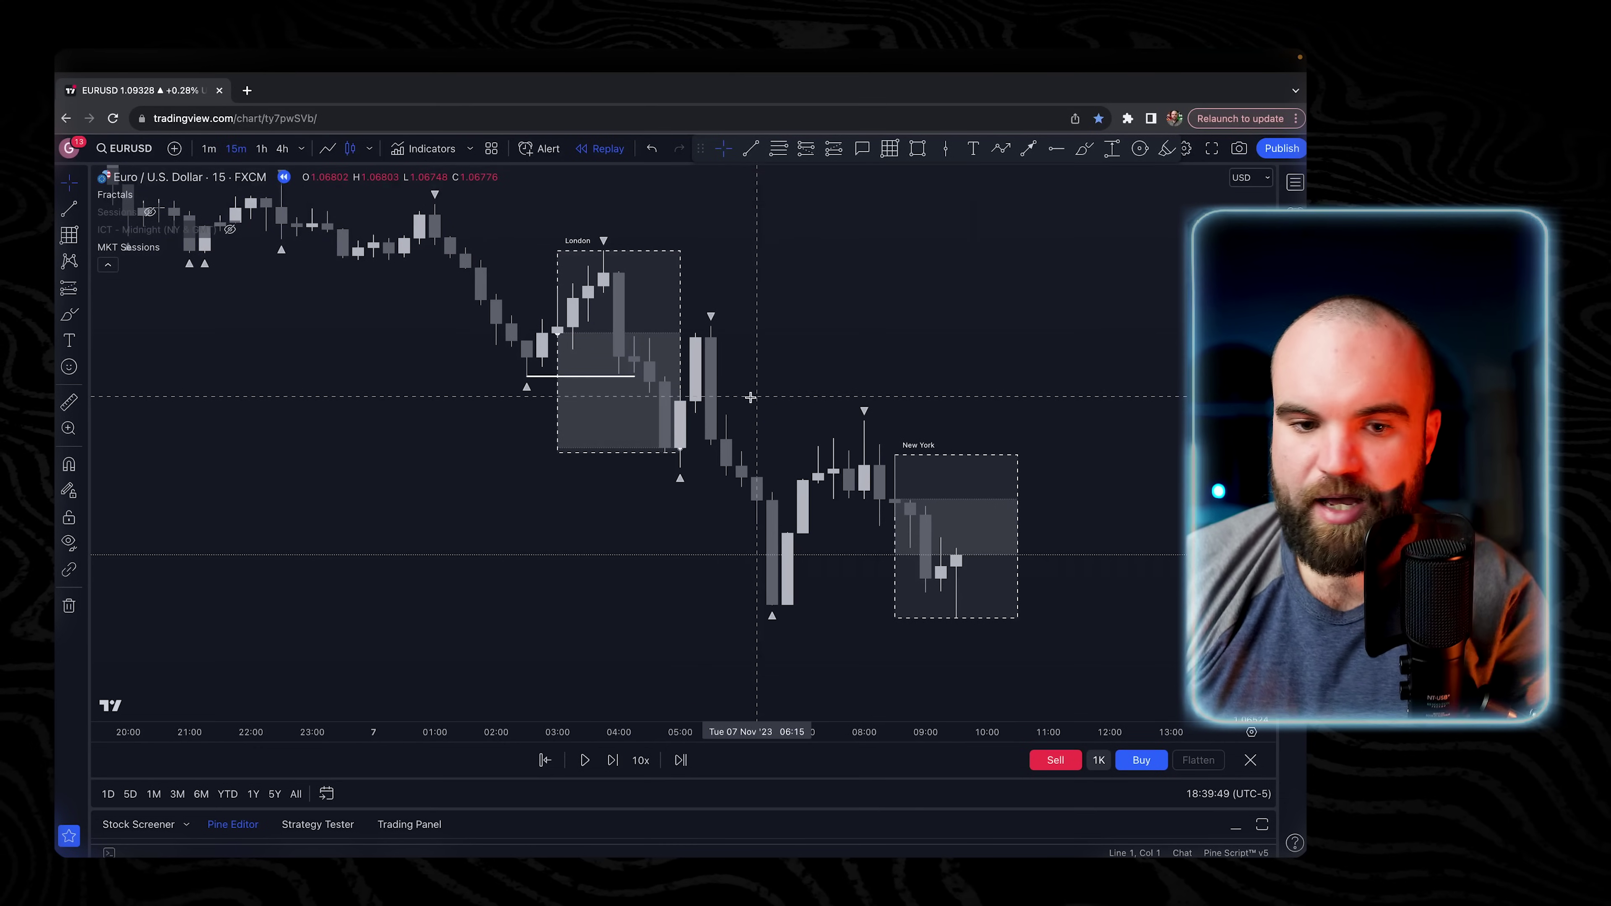
Place a skull and crossbones icon above the London session box.
{"action": "left_click", "coordinate": [87, 367]}
{"action": "left_click", "coordinate": [133, 422]}
{"action": "left_click", "coordinate": [620, 201]}
{"action": "left_click_drag", "start_coordinate": [819, 292], "coordinate": [730, 316]}
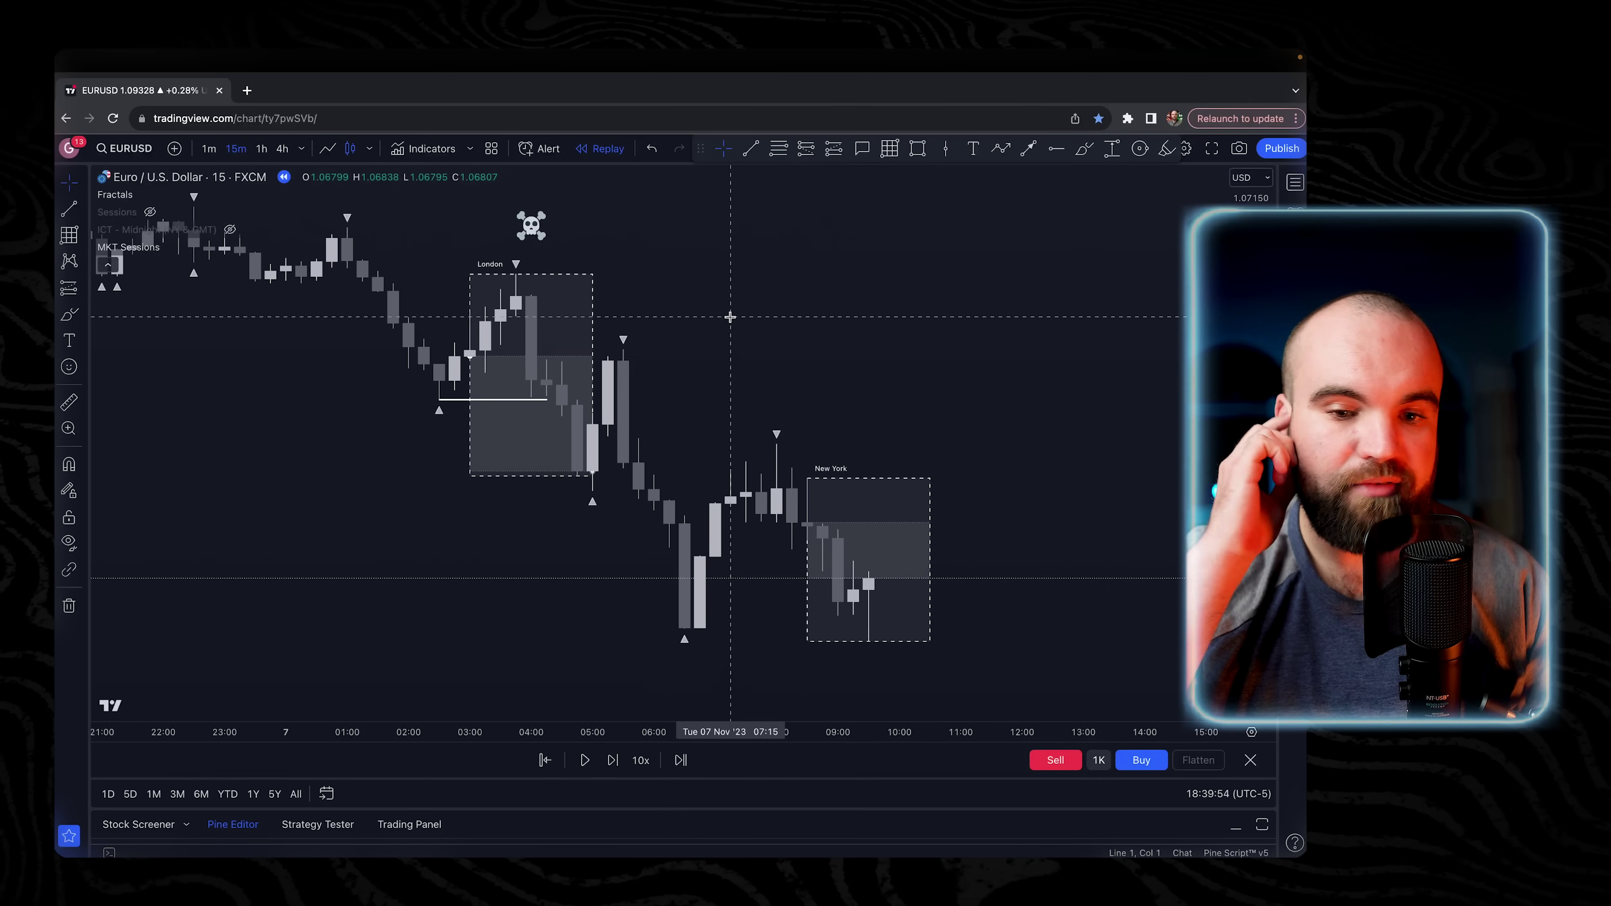
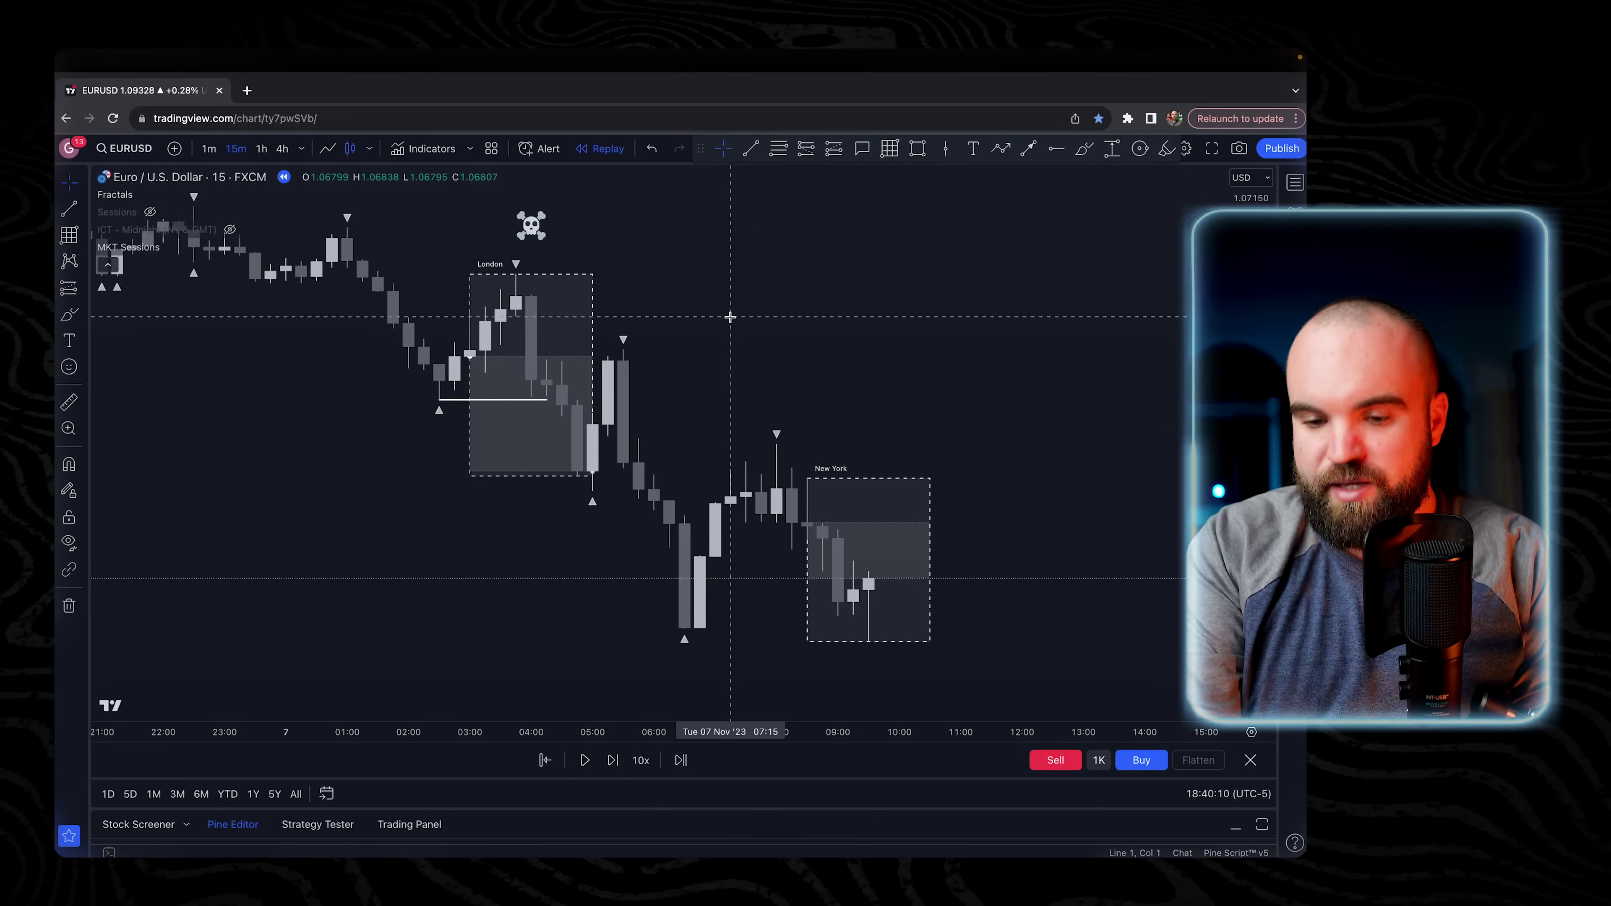
Draw a horizontal trend line from the 06:30 fractal low to the 09:30 candle in the New York session.
{"action": "left_click_drag", "start_coordinate": [856, 388], "coordinate": [827, 356]}
{"action": "scroll", "coordinate": [741, 258], "scroll_direction": "right", "scroll_amount": 2}
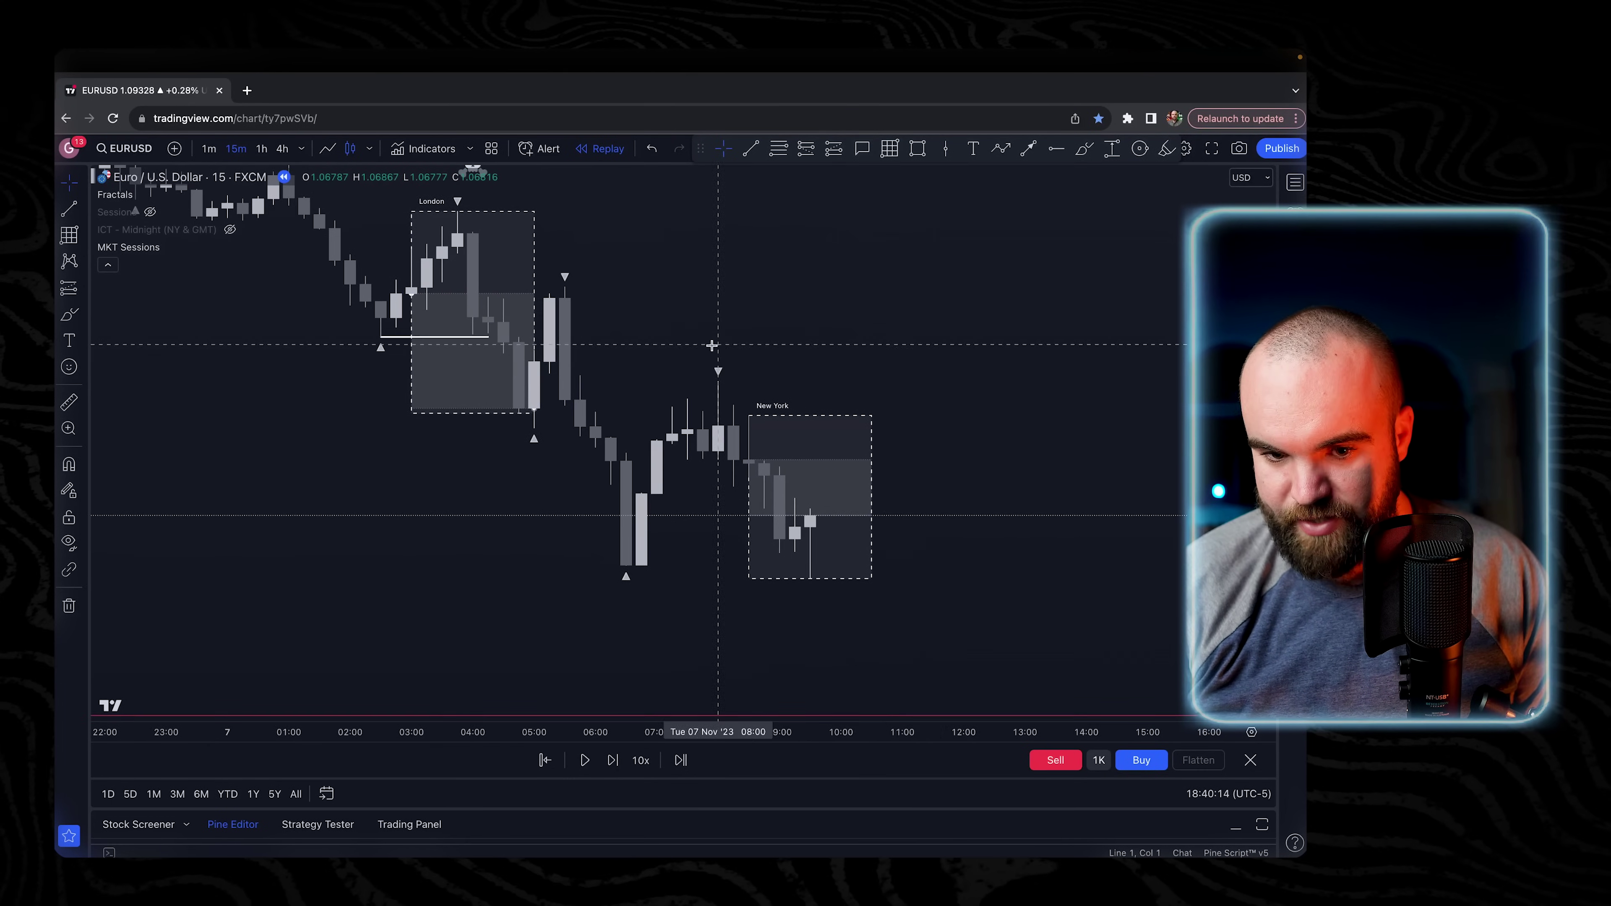
{"action": "left_click_drag", "start_coordinate": [838, 439], "coordinate": [828, 459]}
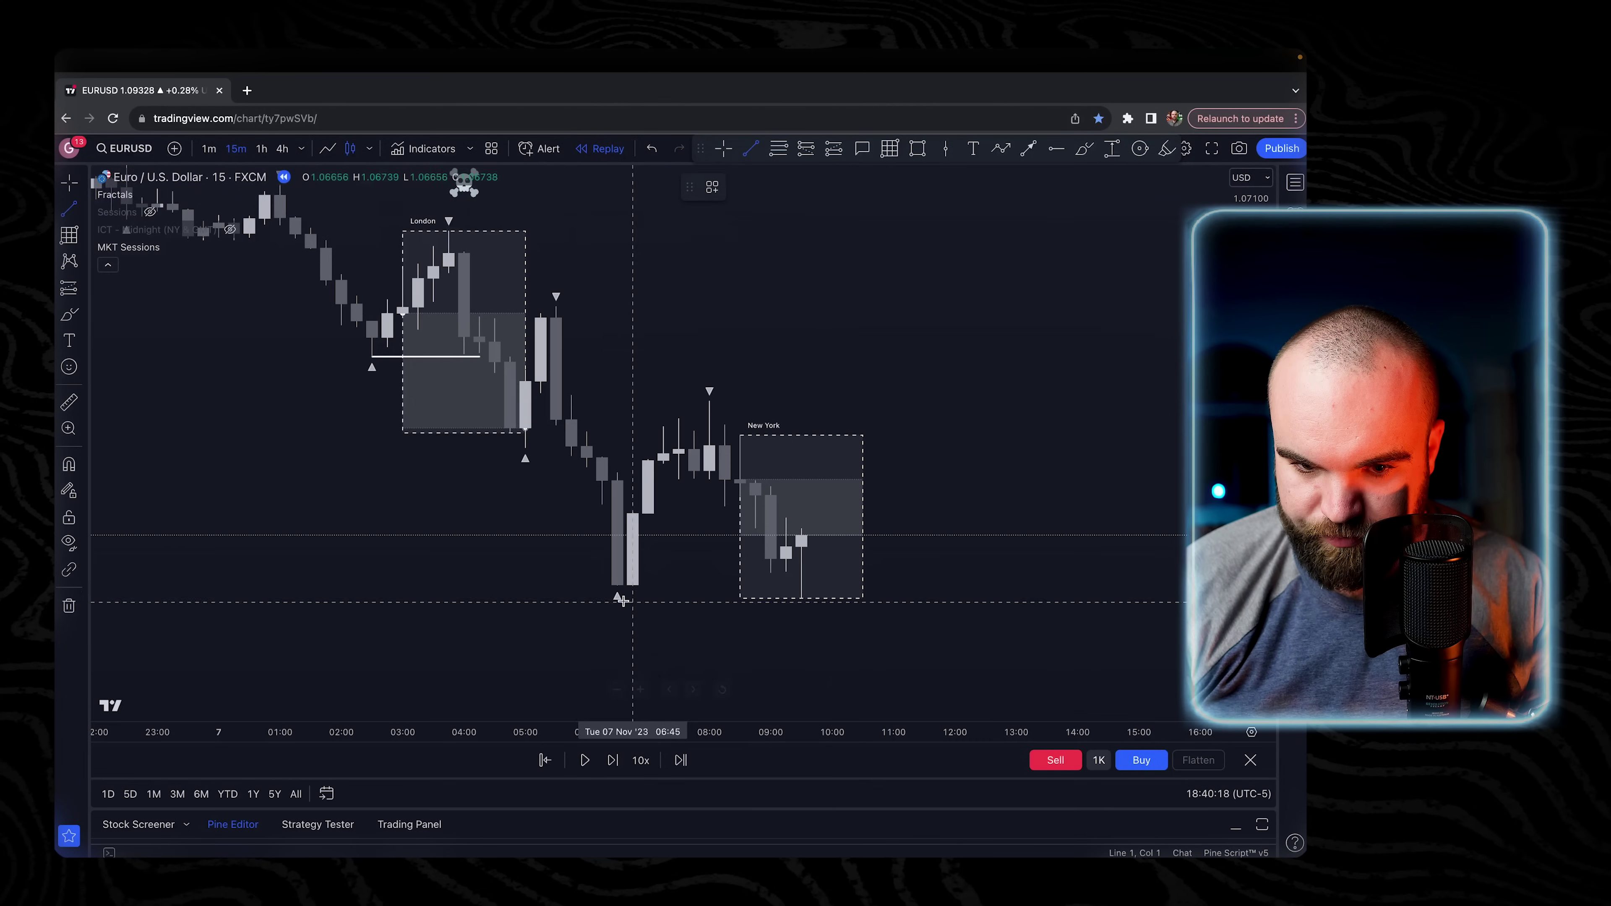
{"action": "key", "text": "super"}
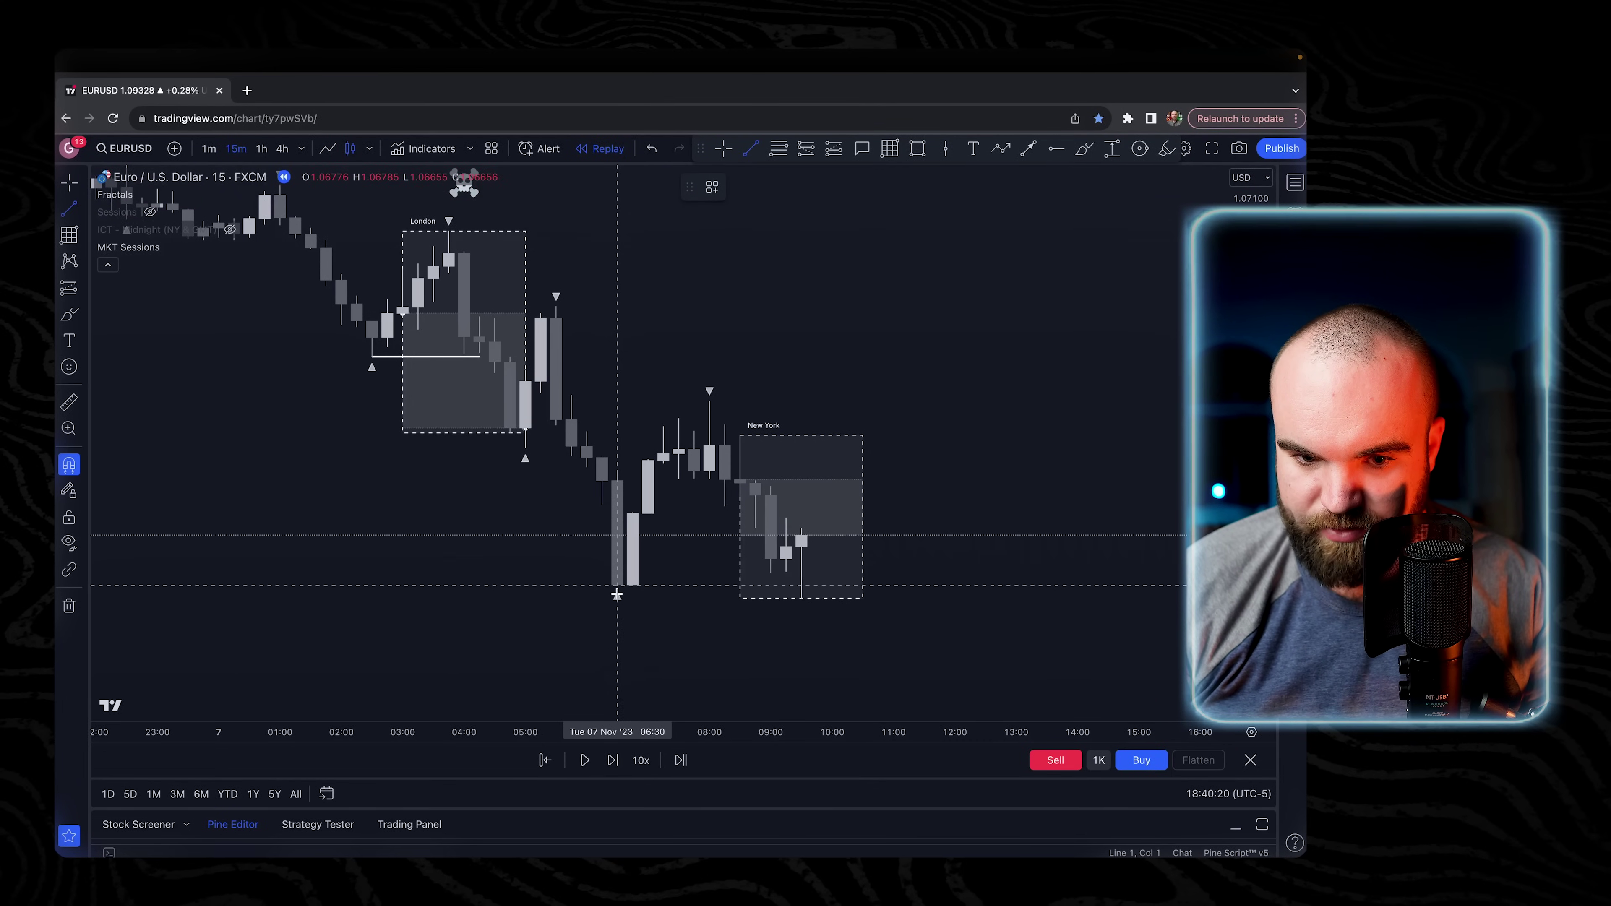
{"action": "left_click", "coordinate": [616, 592]}
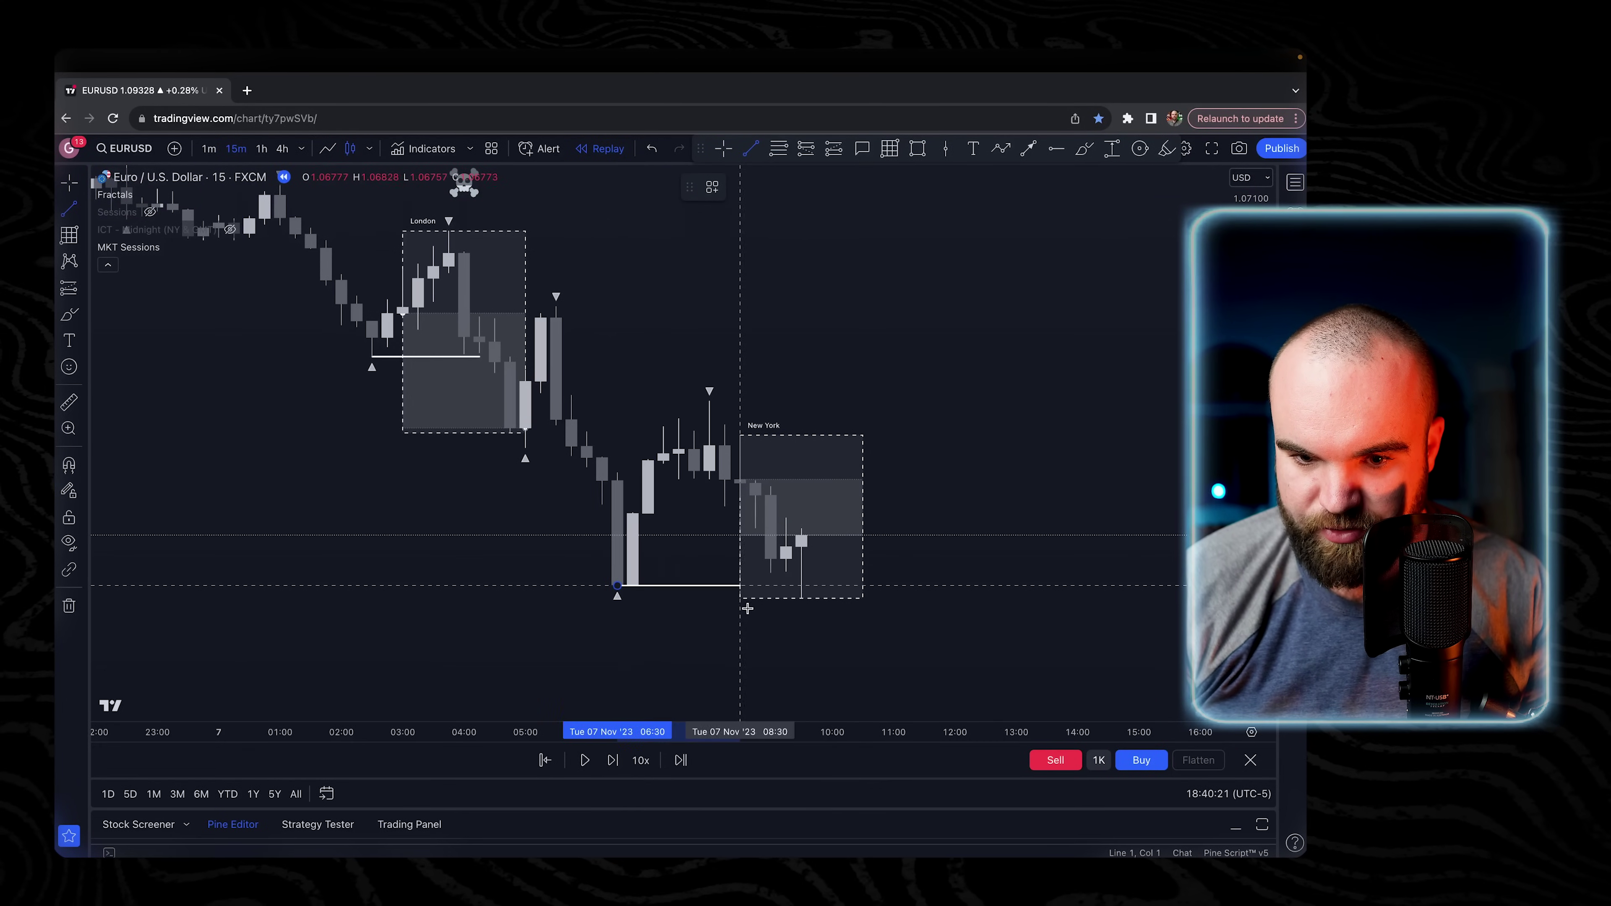
{"action": "left_click", "coordinate": [798, 612], "text": "shift"}
Draw a horizontal trend line from the 09:30 candle's high to 11:15, and a narrow green rectangle beside that candle as a hypothetical next candle.
{"action": "left_click_drag", "start_coordinate": [952, 588], "coordinate": [948, 548]}
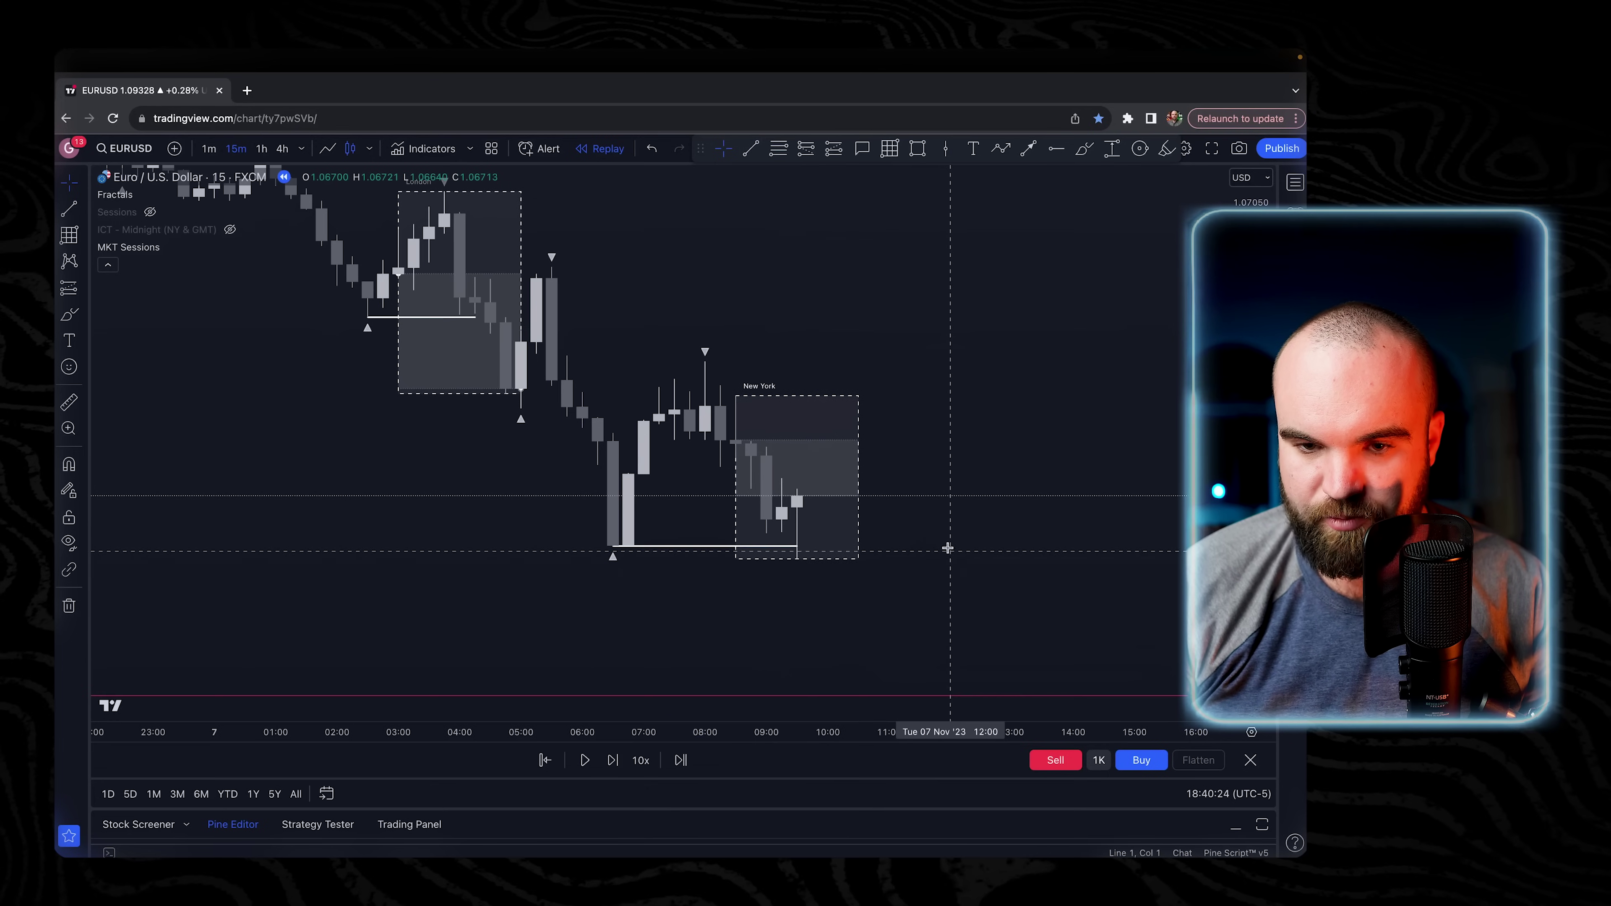
{"action": "left_click", "coordinate": [798, 490]}
{"action": "left_click", "coordinate": [903, 484]}
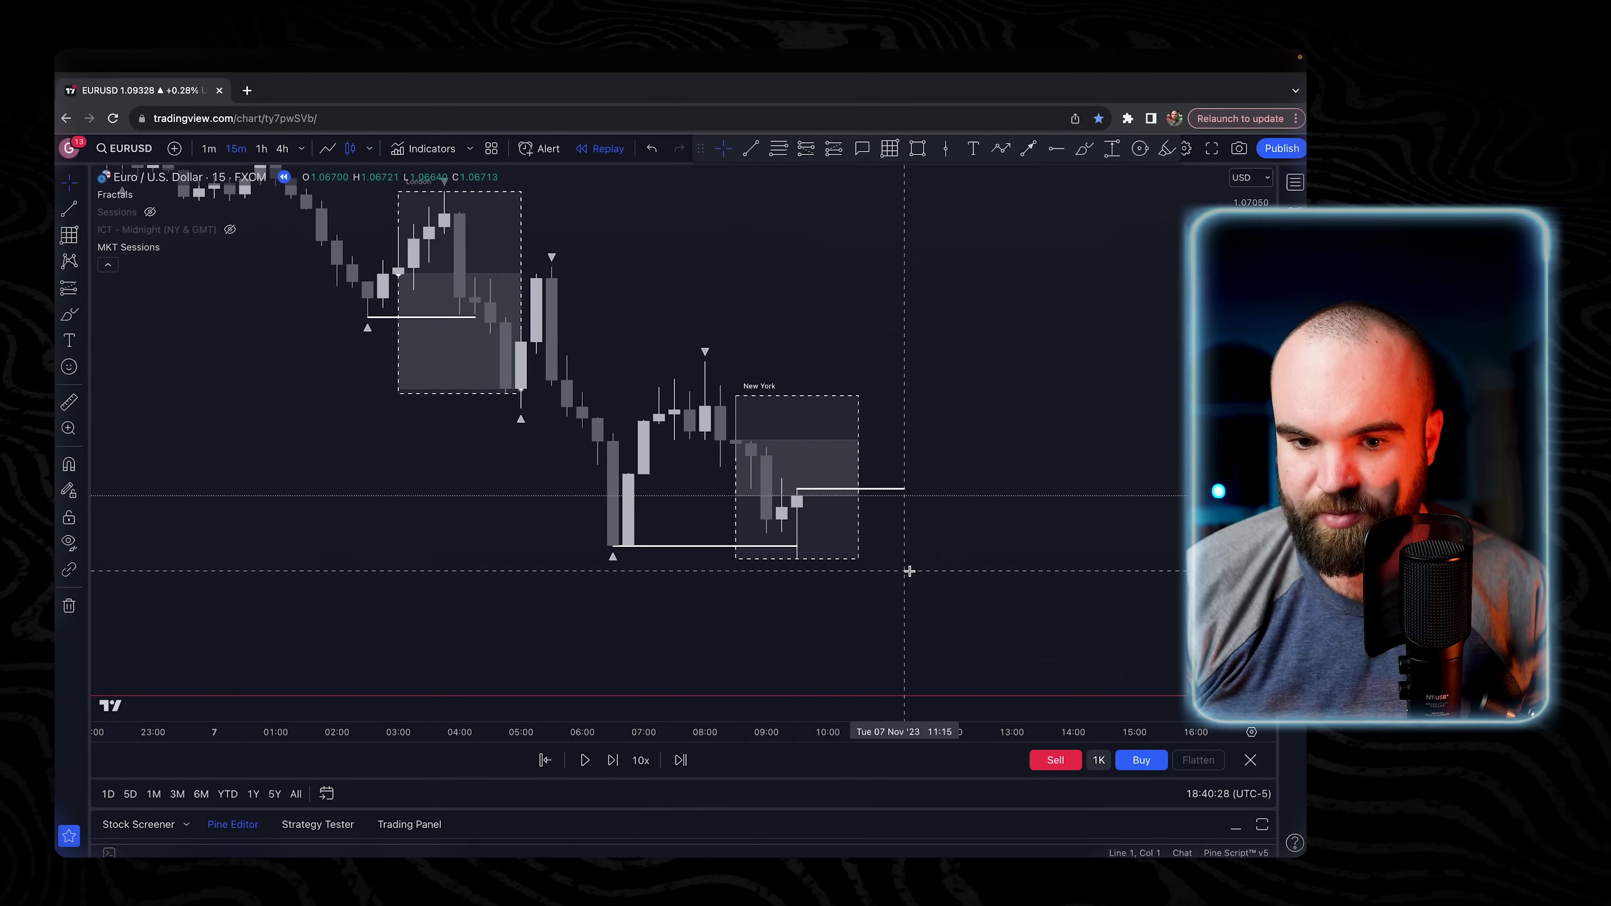
{"action": "left_click_drag", "start_coordinate": [932, 542], "coordinate": [993, 466]}
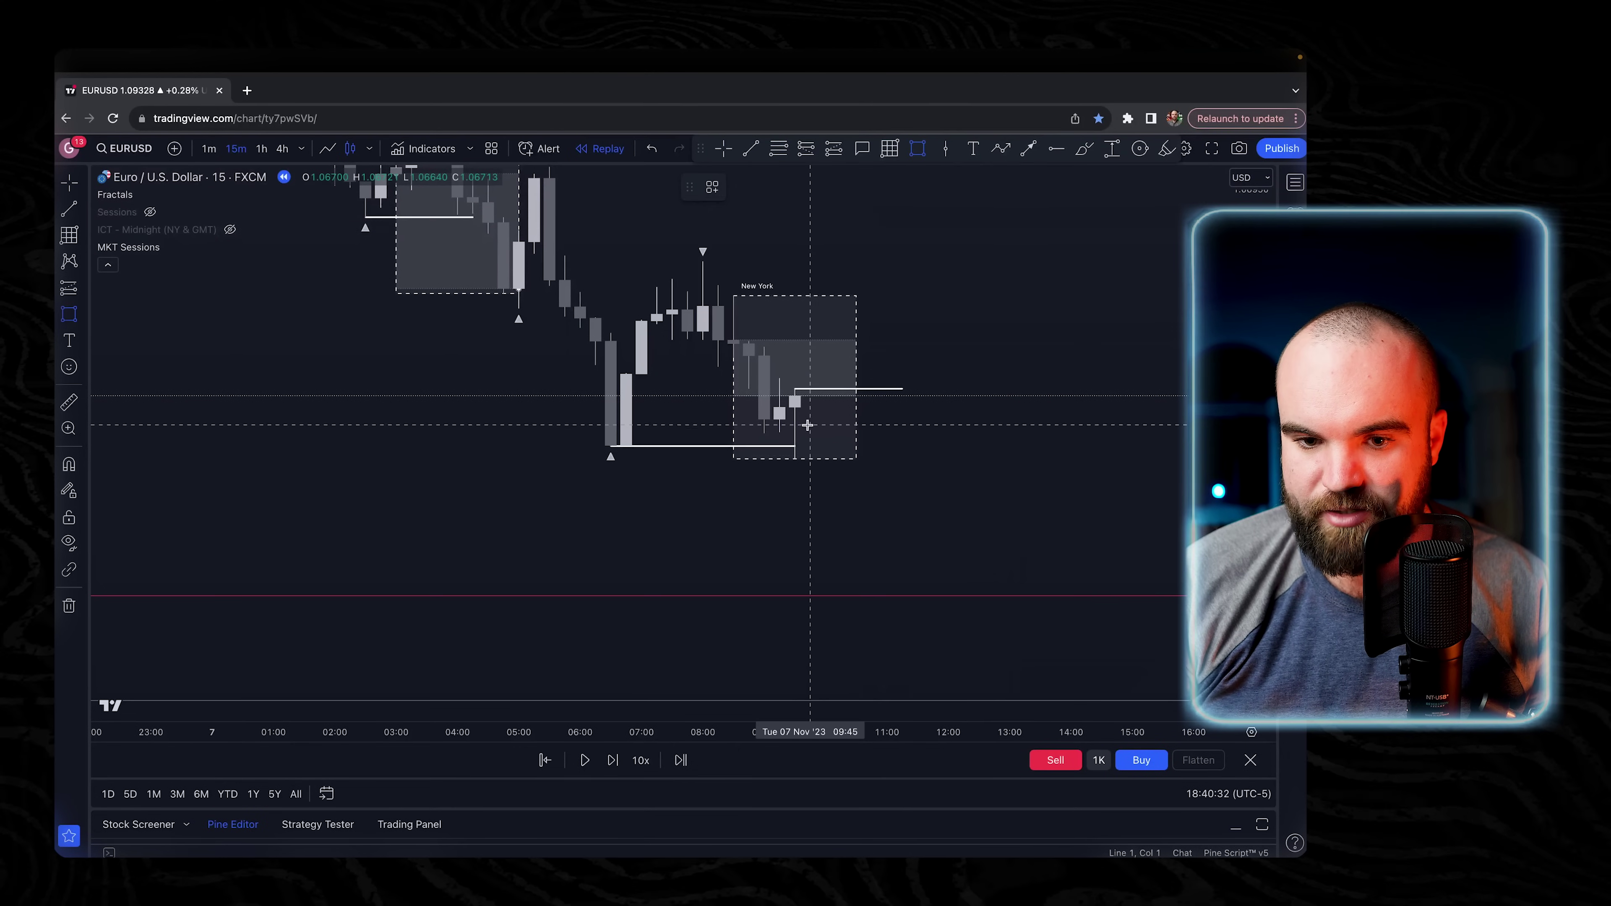
{"action": "left_click_drag", "start_coordinate": [805, 420], "coordinate": [825, 500]}
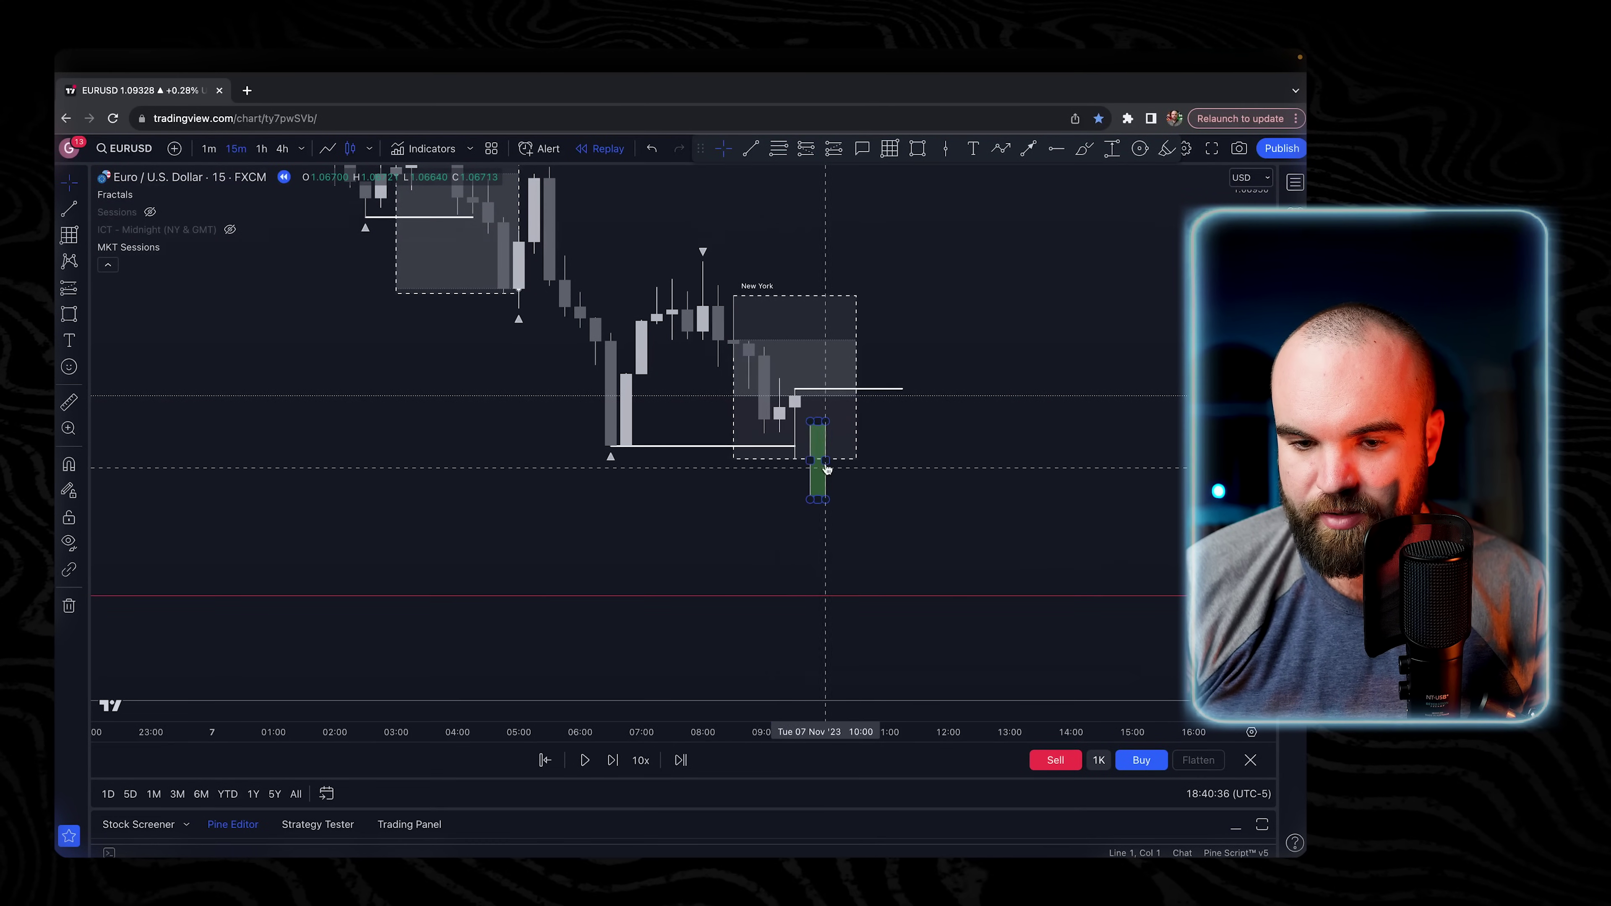
{"action": "left_click", "coordinate": [805, 503]}
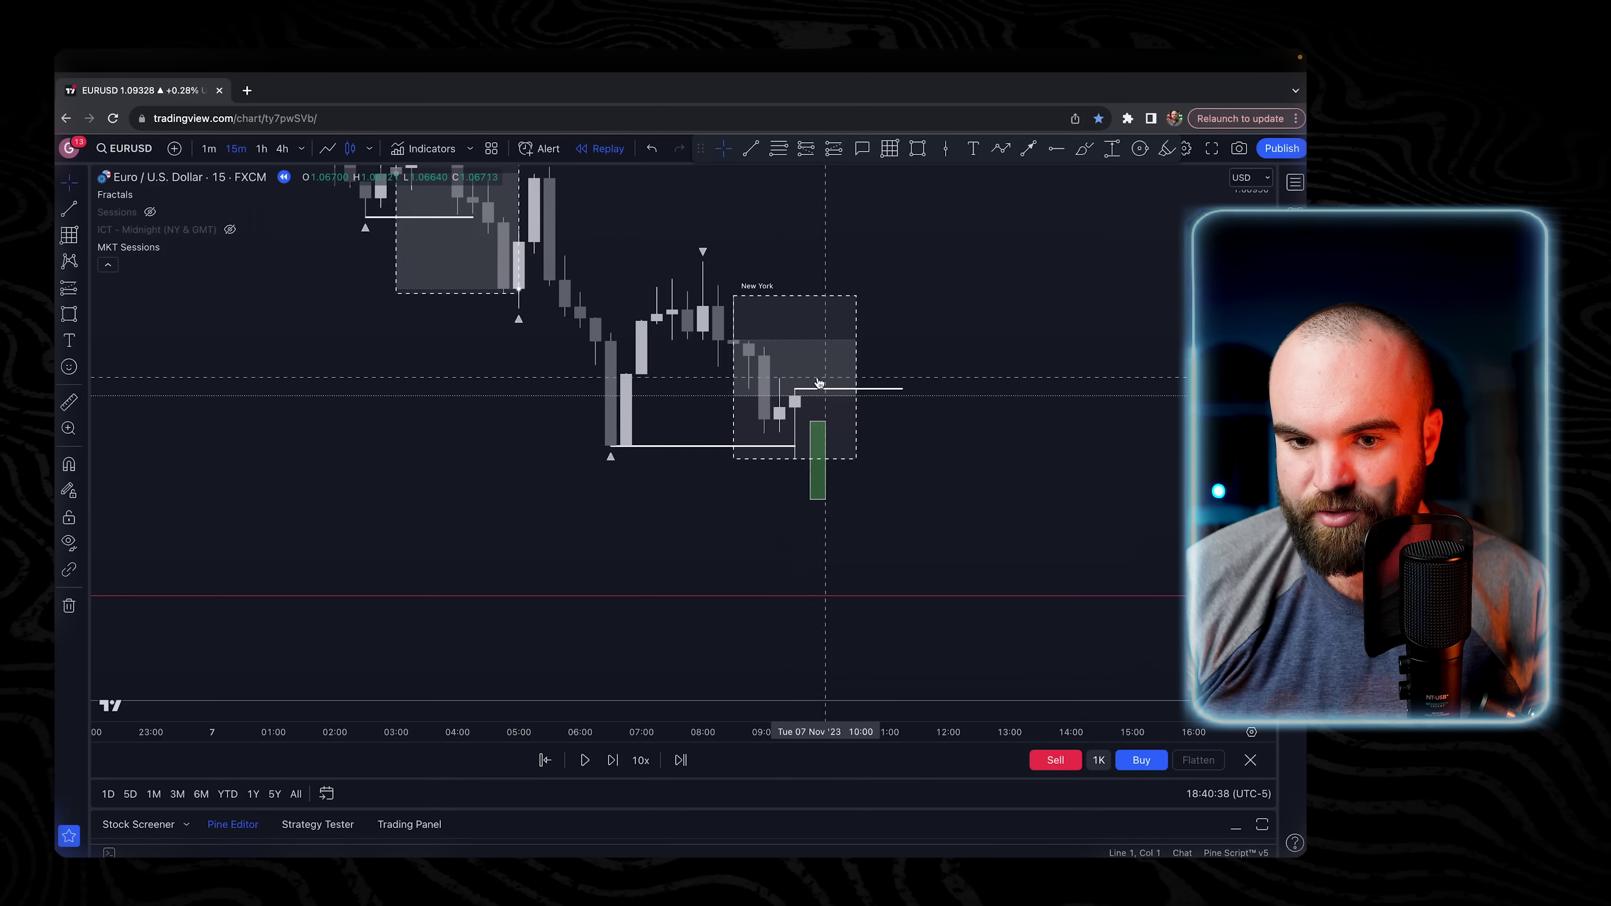
Move the short trend line down to the top of the green rectangle, and delete both drawings.
{"action": "left_click_drag", "start_coordinate": [951, 438], "coordinate": [937, 405]}
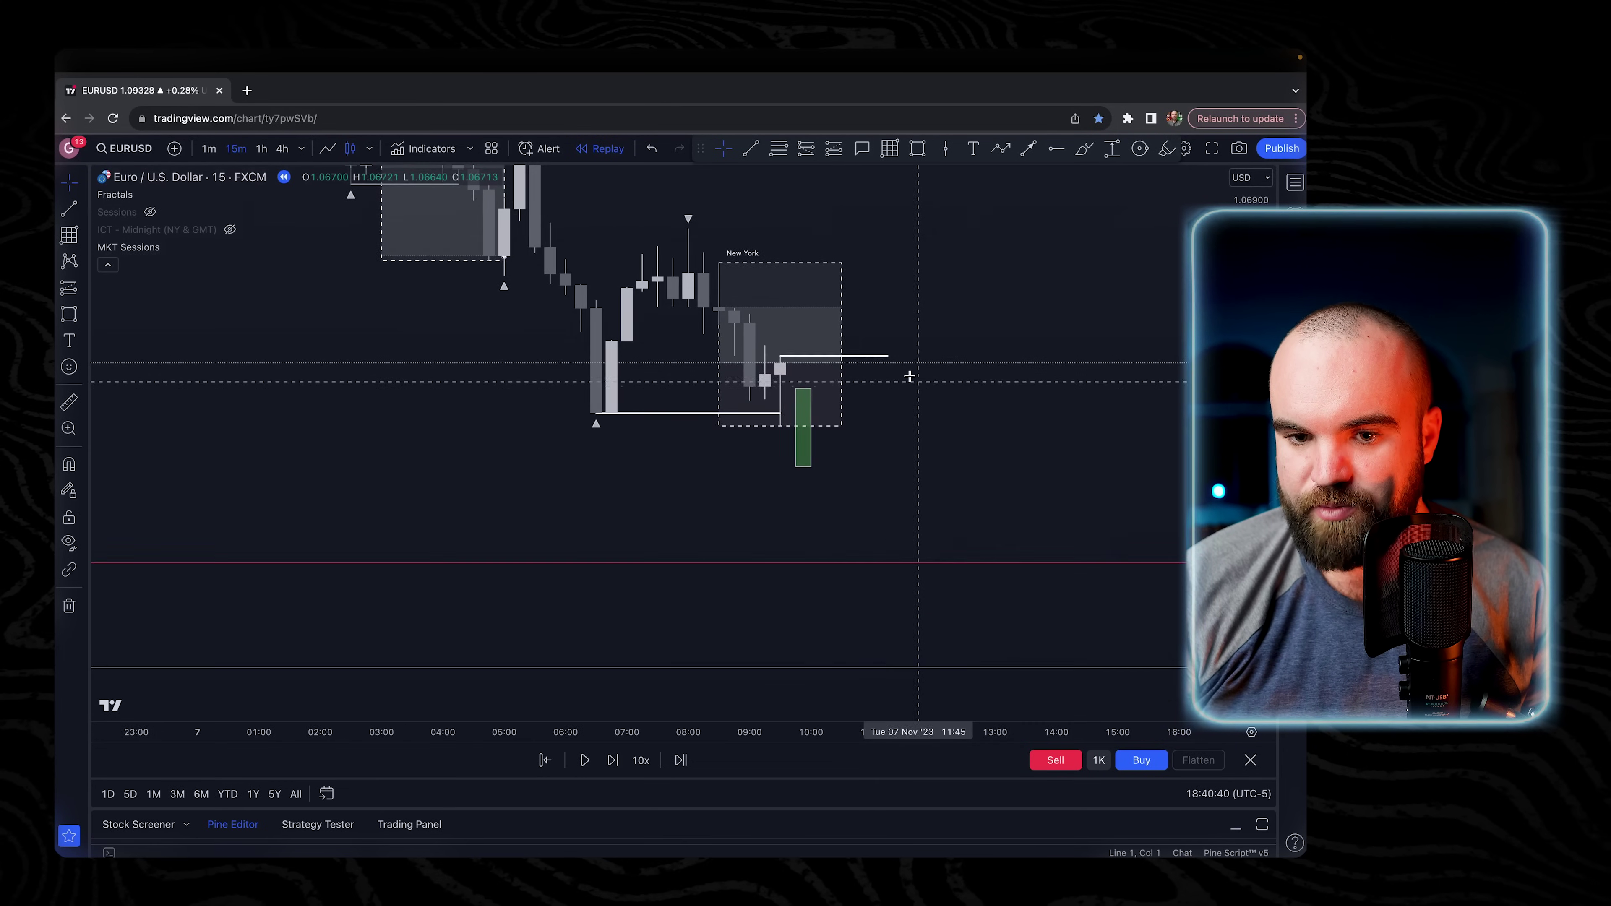
{"action": "left_click_drag", "start_coordinate": [876, 357], "coordinate": [894, 389]}
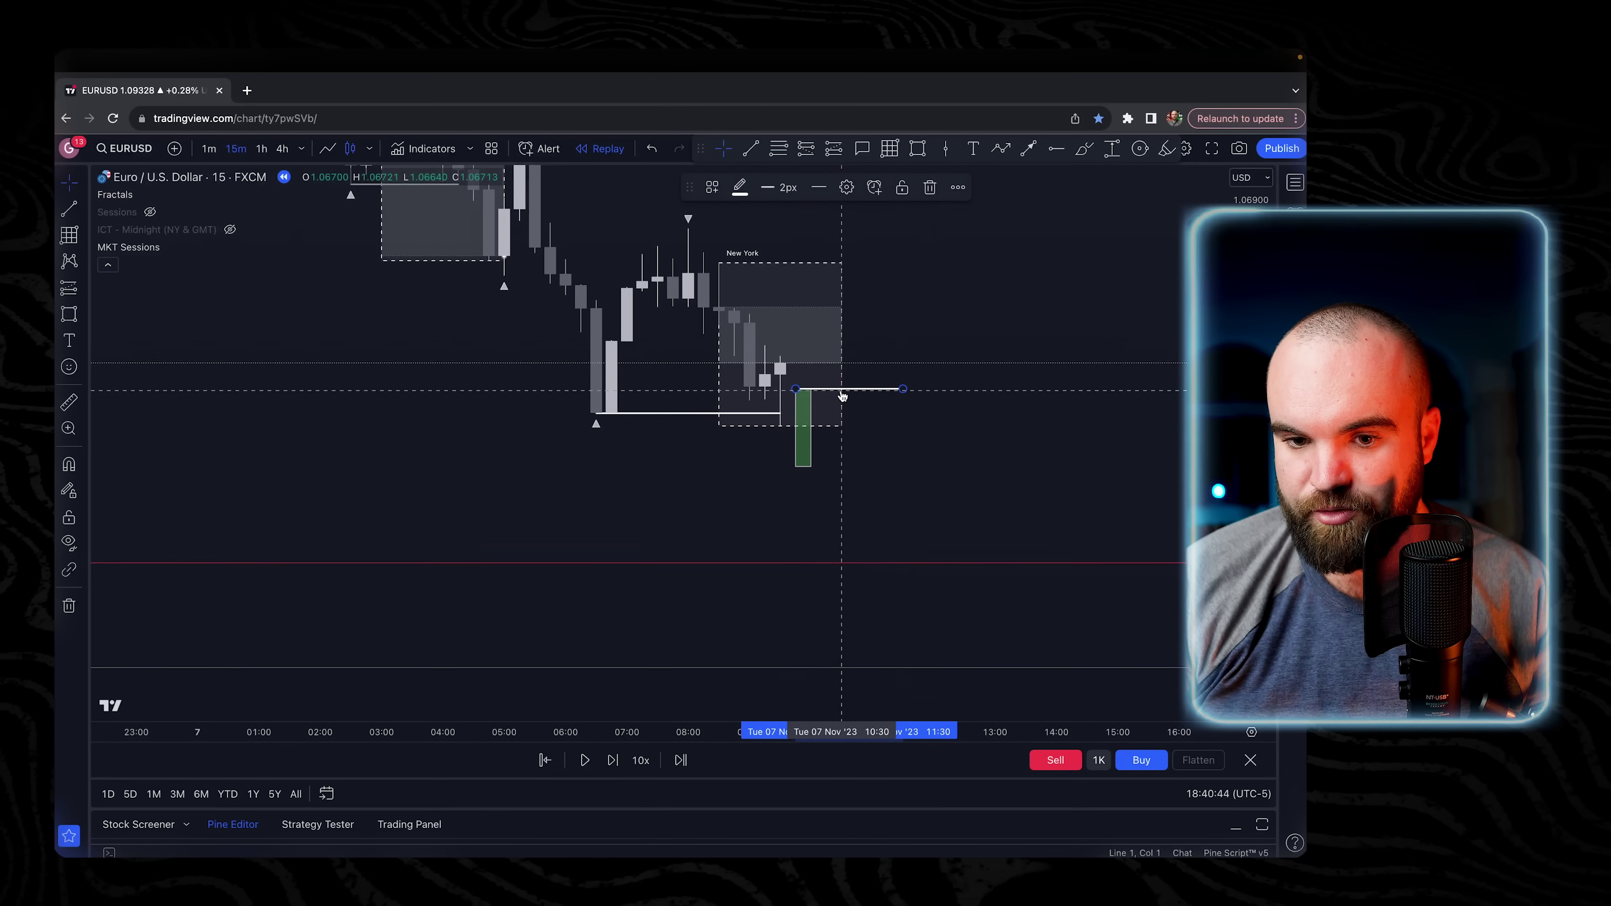
{"action": "left_click", "coordinate": [811, 401]}
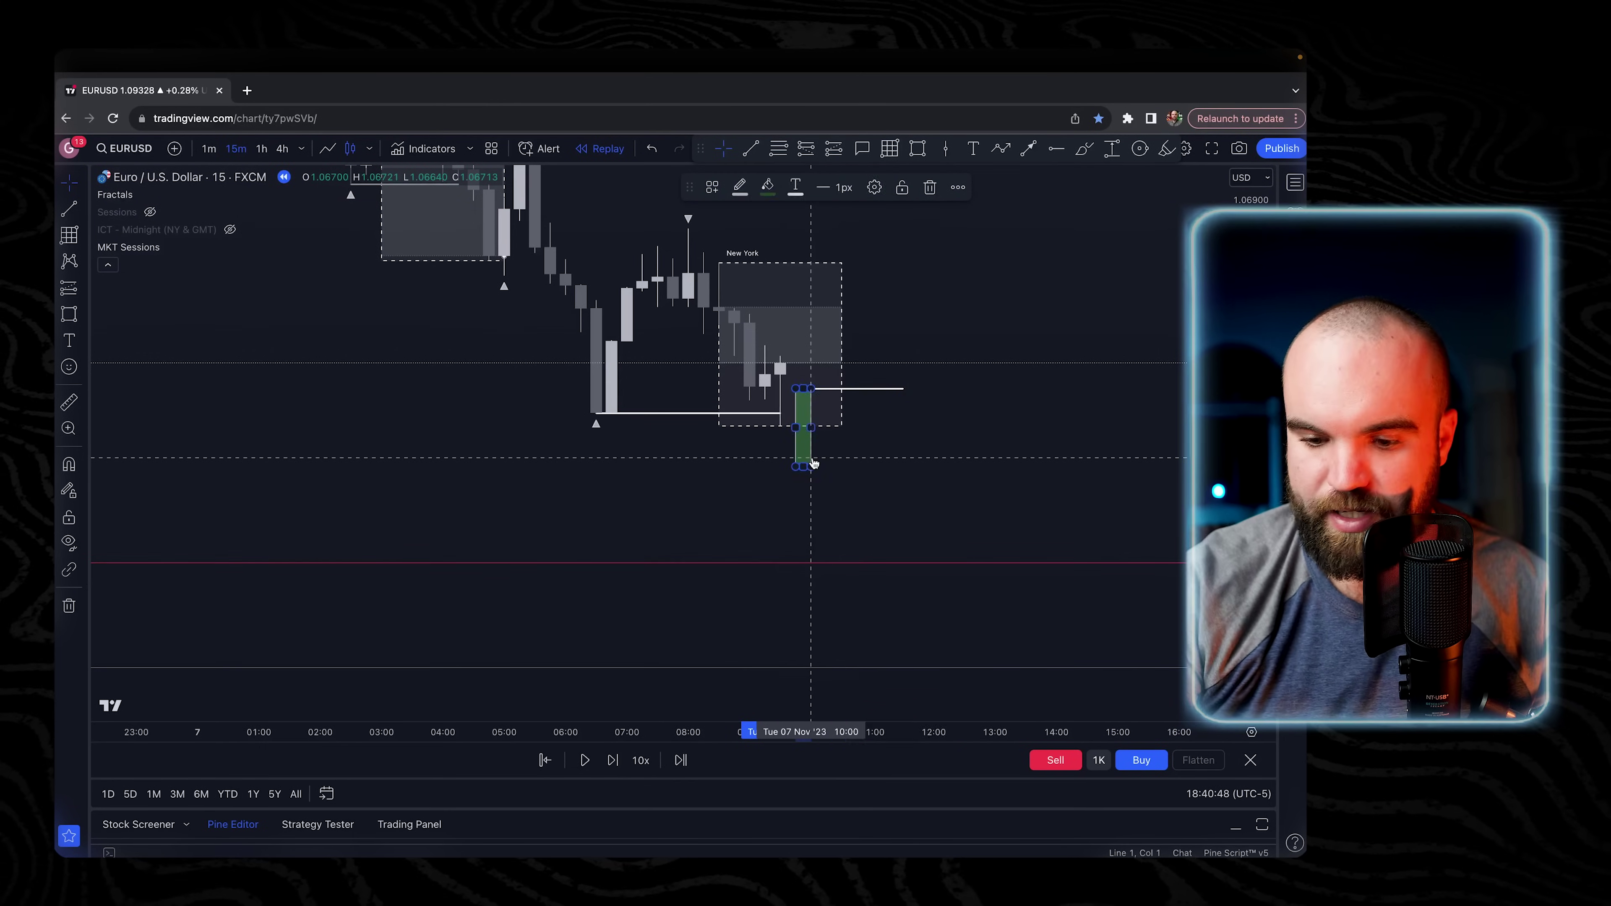
{"action": "key", "text": "Delete"}
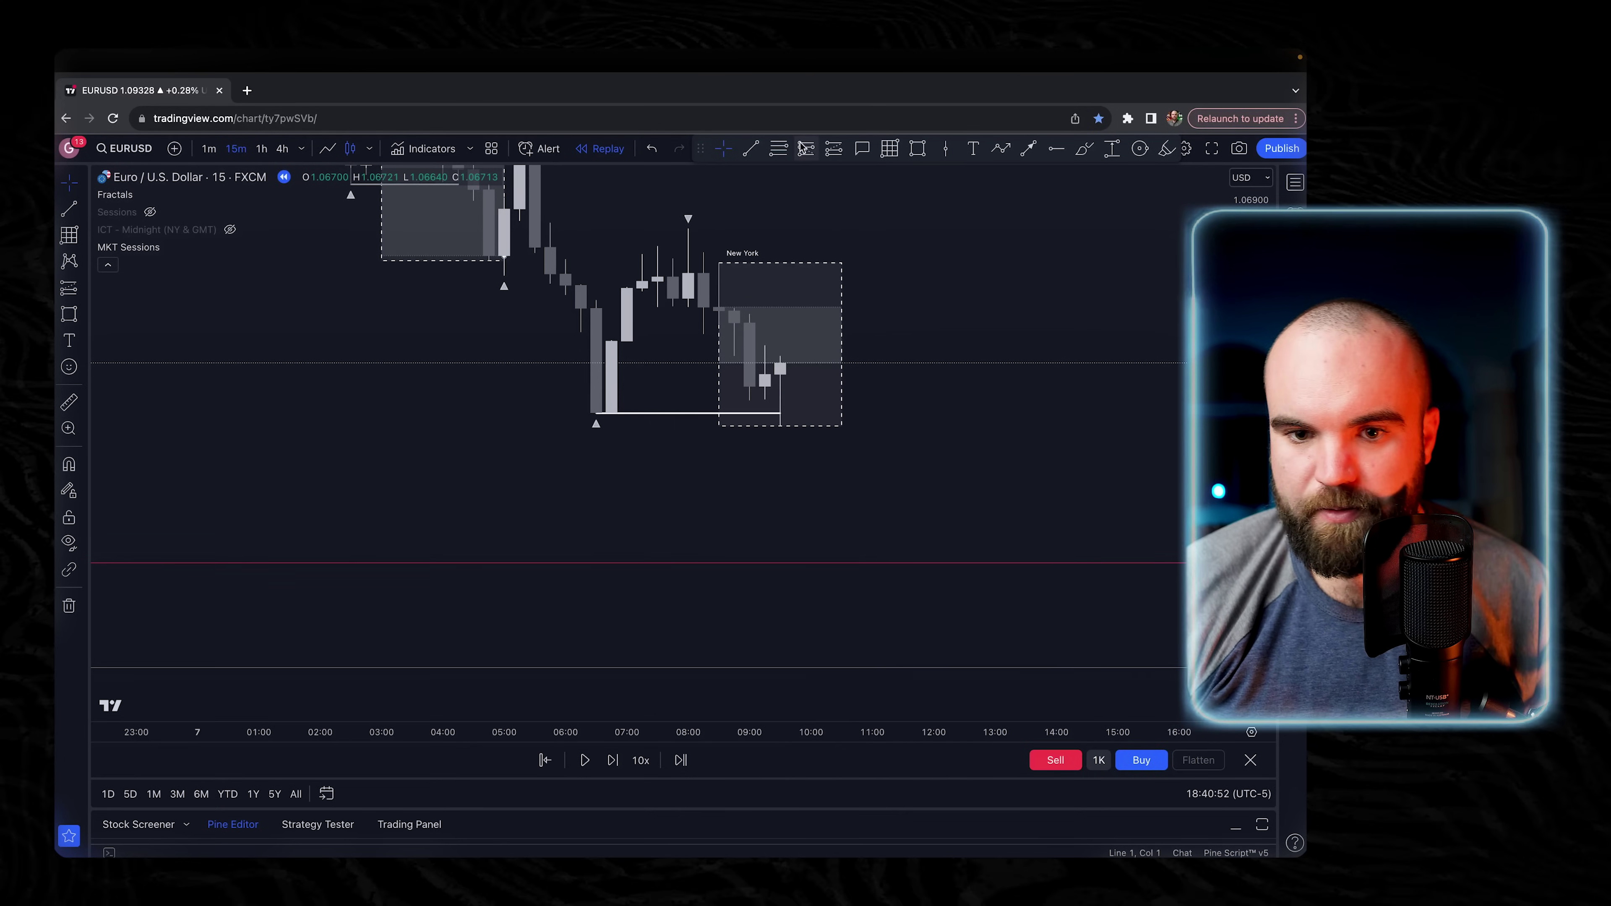
Place a Long Position at the 09:30 candle's high with a 0.00100 stop, and extend its target to a risk/reward ratio of 3.
{"action": "key", "text": "alt+f"}
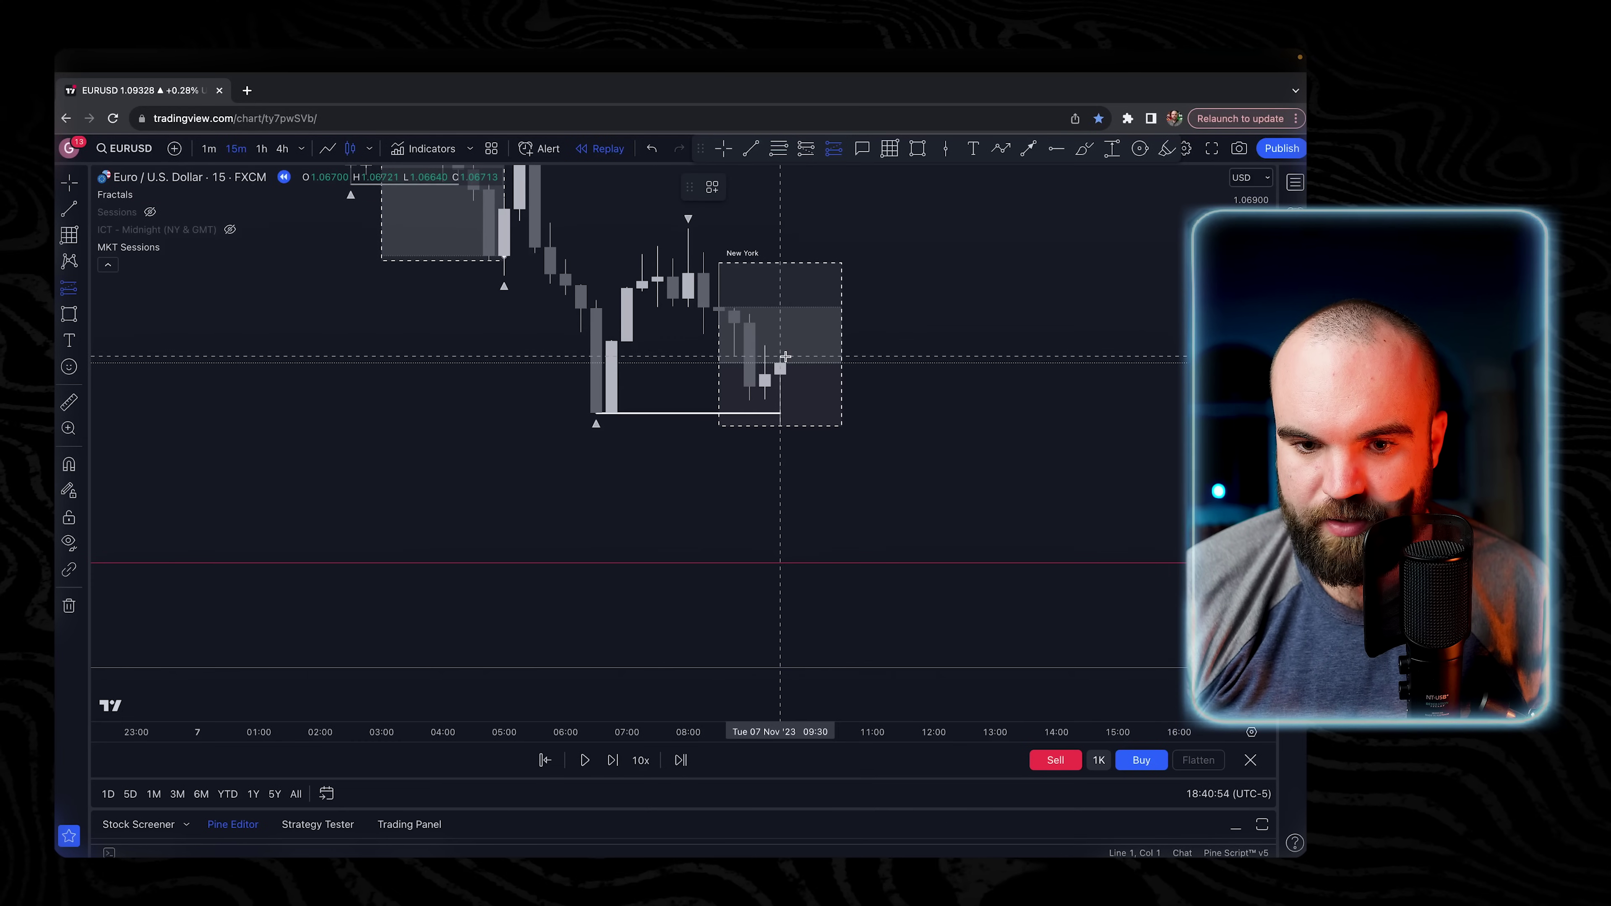
{"action": "left_click", "coordinate": [785, 356]}
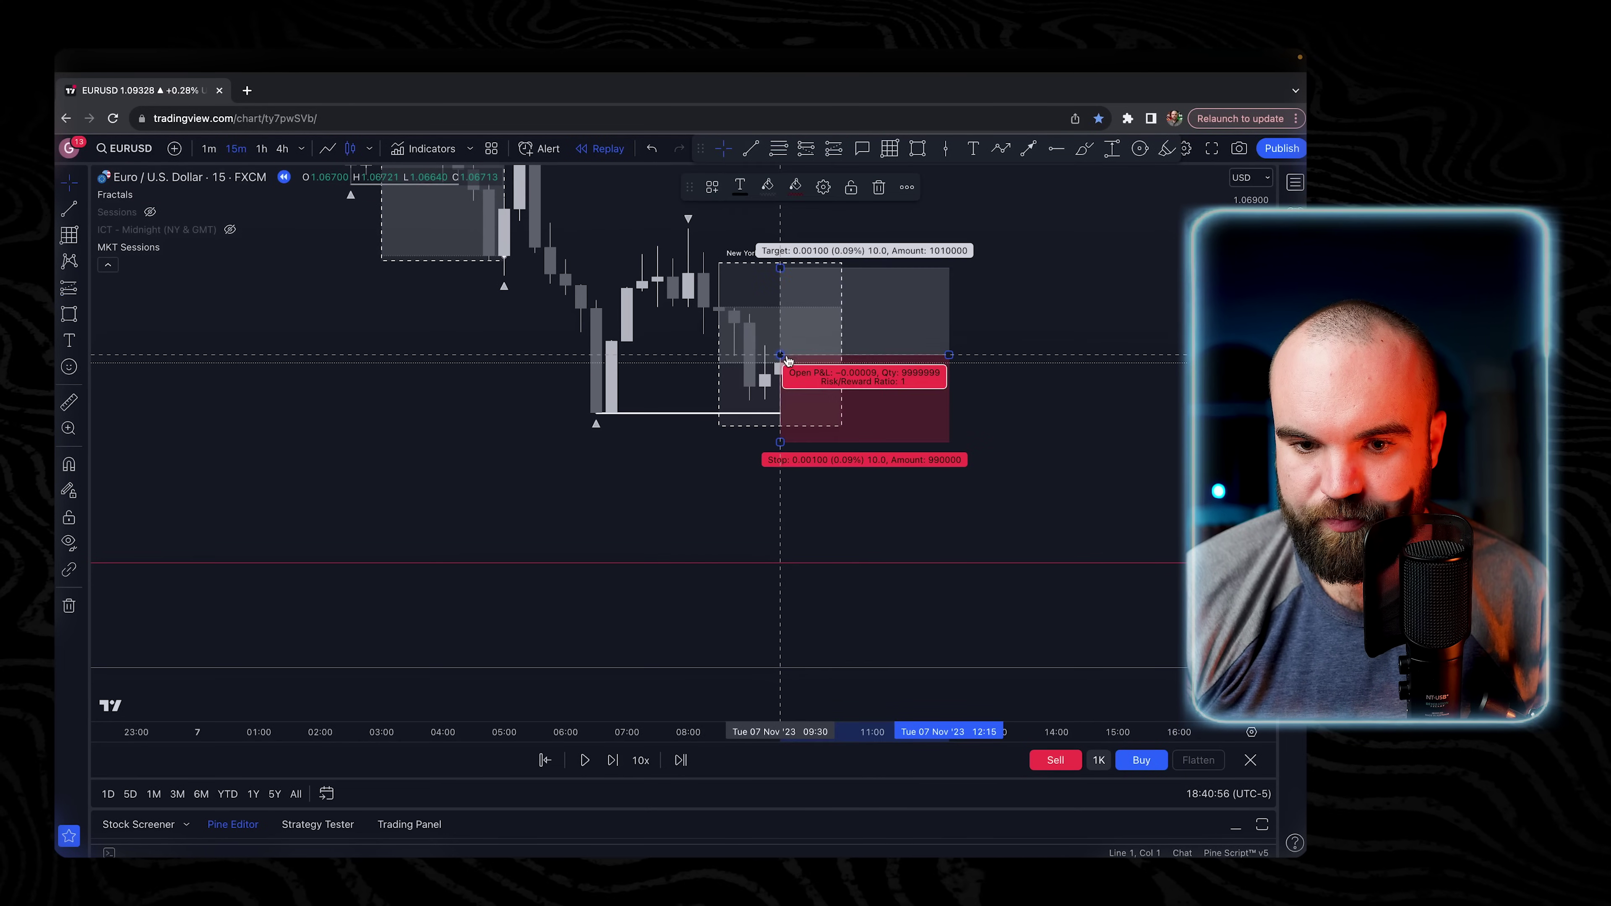
{"action": "left_click_drag", "start_coordinate": [782, 445], "coordinate": [844, 438]}
{"action": "left_click_drag", "start_coordinate": [847, 437], "coordinate": [850, 443]}
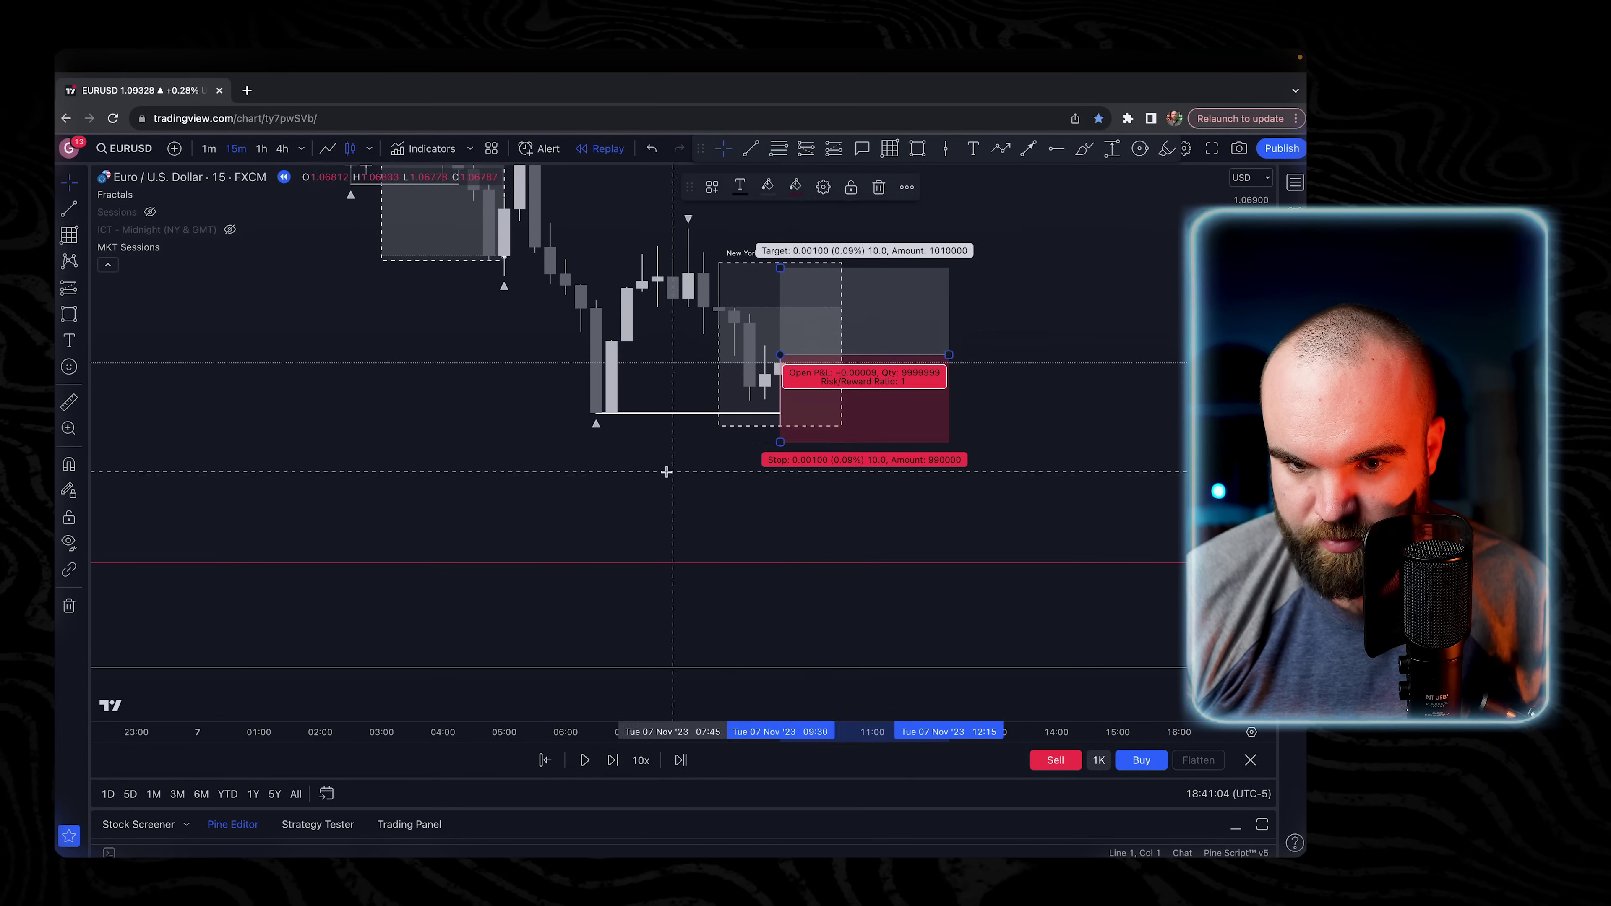
{"action": "left_click_drag", "start_coordinate": [666, 471], "coordinate": [633, 617]}
{"action": "left_click_drag", "start_coordinate": [868, 412], "coordinate": [924, 237]}
{"action": "left_click", "coordinate": [919, 248]}
{"action": "left_click_drag", "start_coordinate": [1055, 374], "coordinate": [990, 407]}
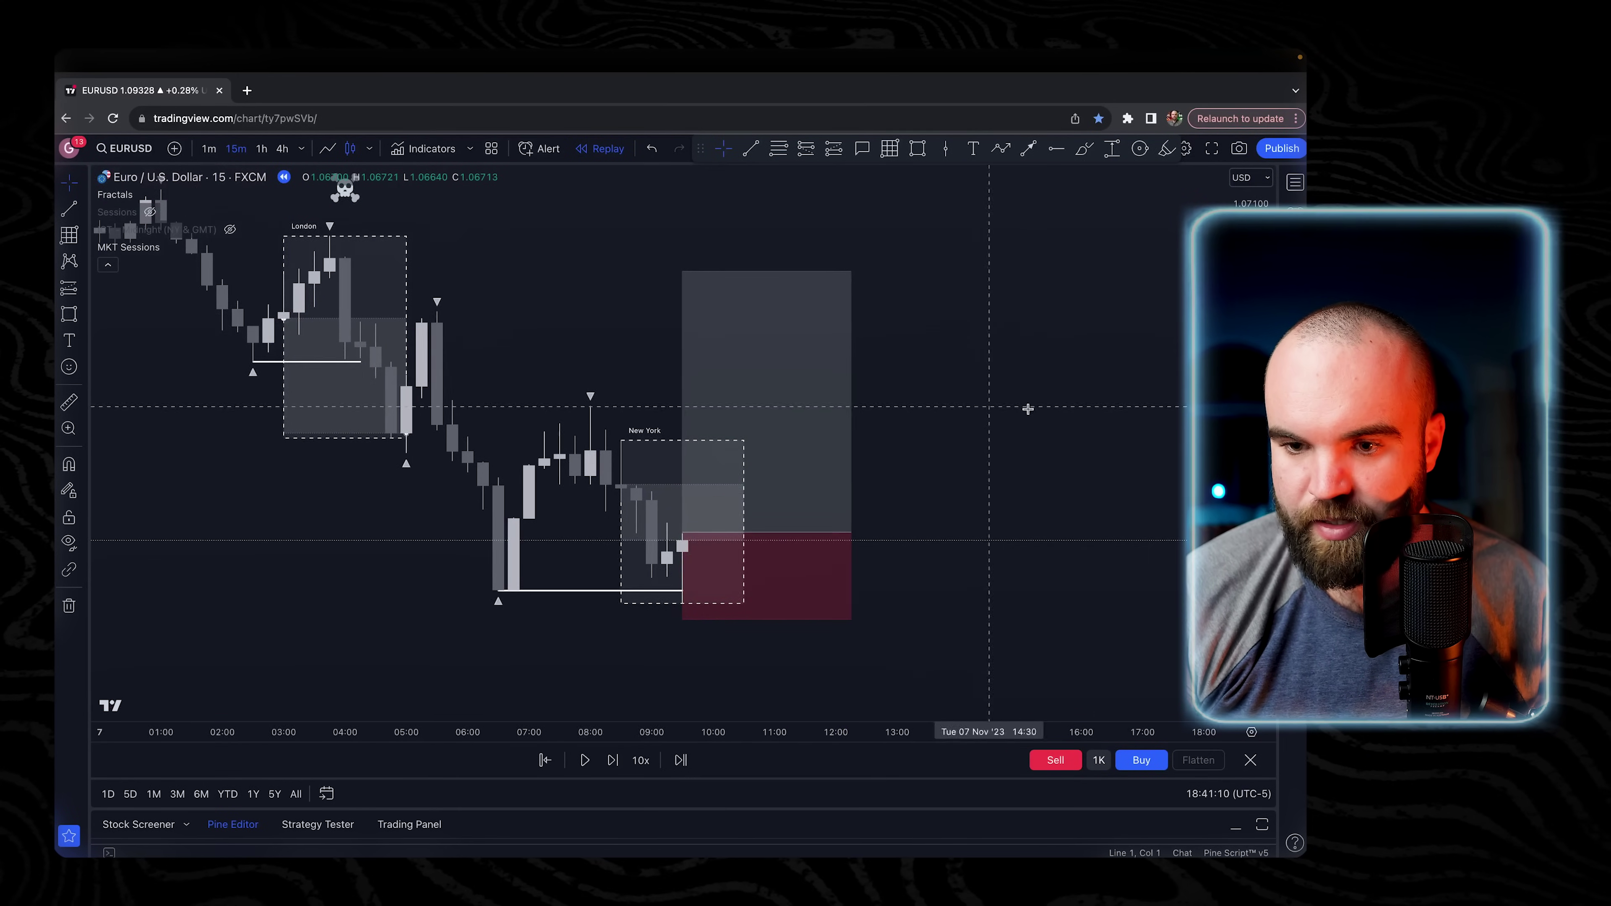
Sketch a rising Brush stroke from the 09:30 candle through the target zone, and remove it.
{"action": "left_click_drag", "start_coordinate": [1250, 412], "coordinate": [1250, 454]}
{"action": "left_click_drag", "start_coordinate": [958, 482], "coordinate": [960, 372]}
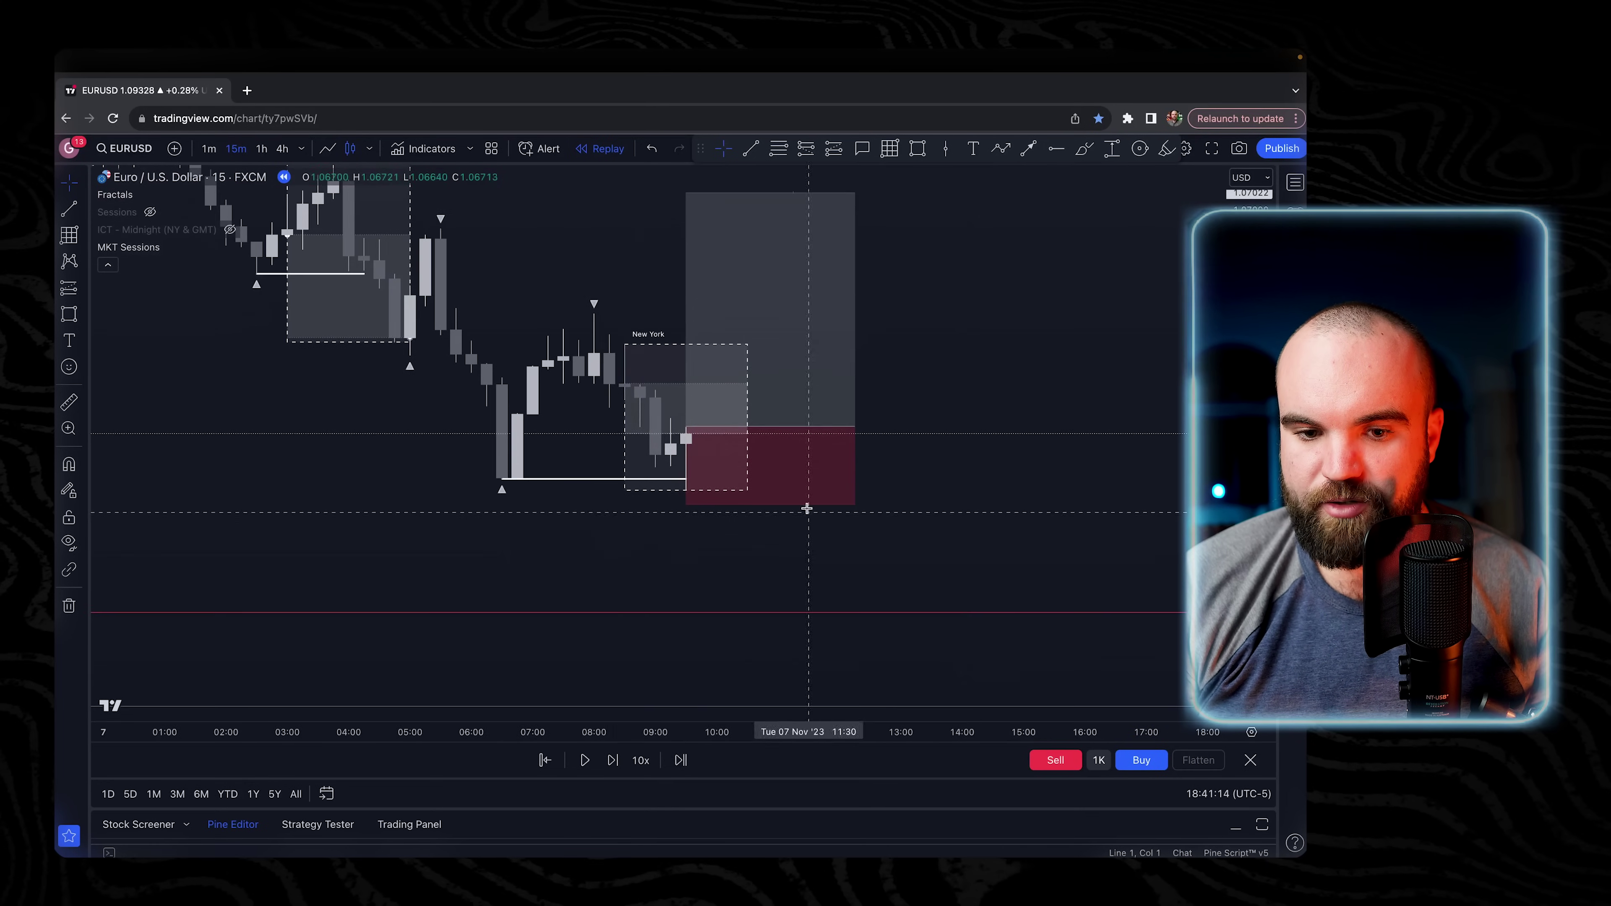
{"action": "left_click", "coordinate": [750, 406]}
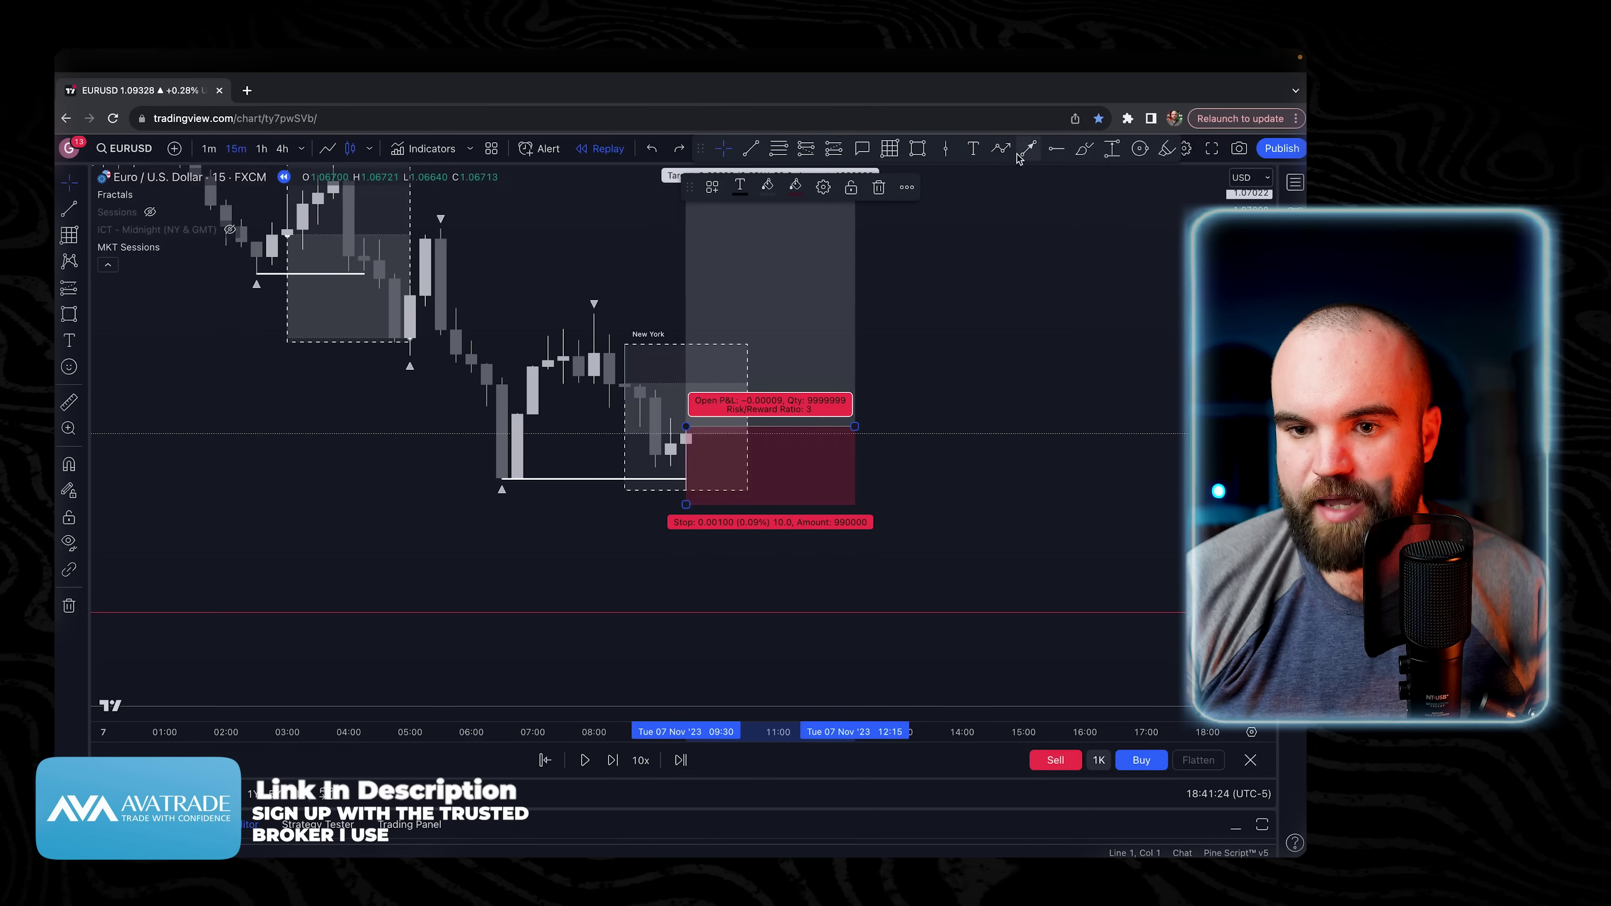
{"action": "left_click", "coordinate": [1083, 149]}
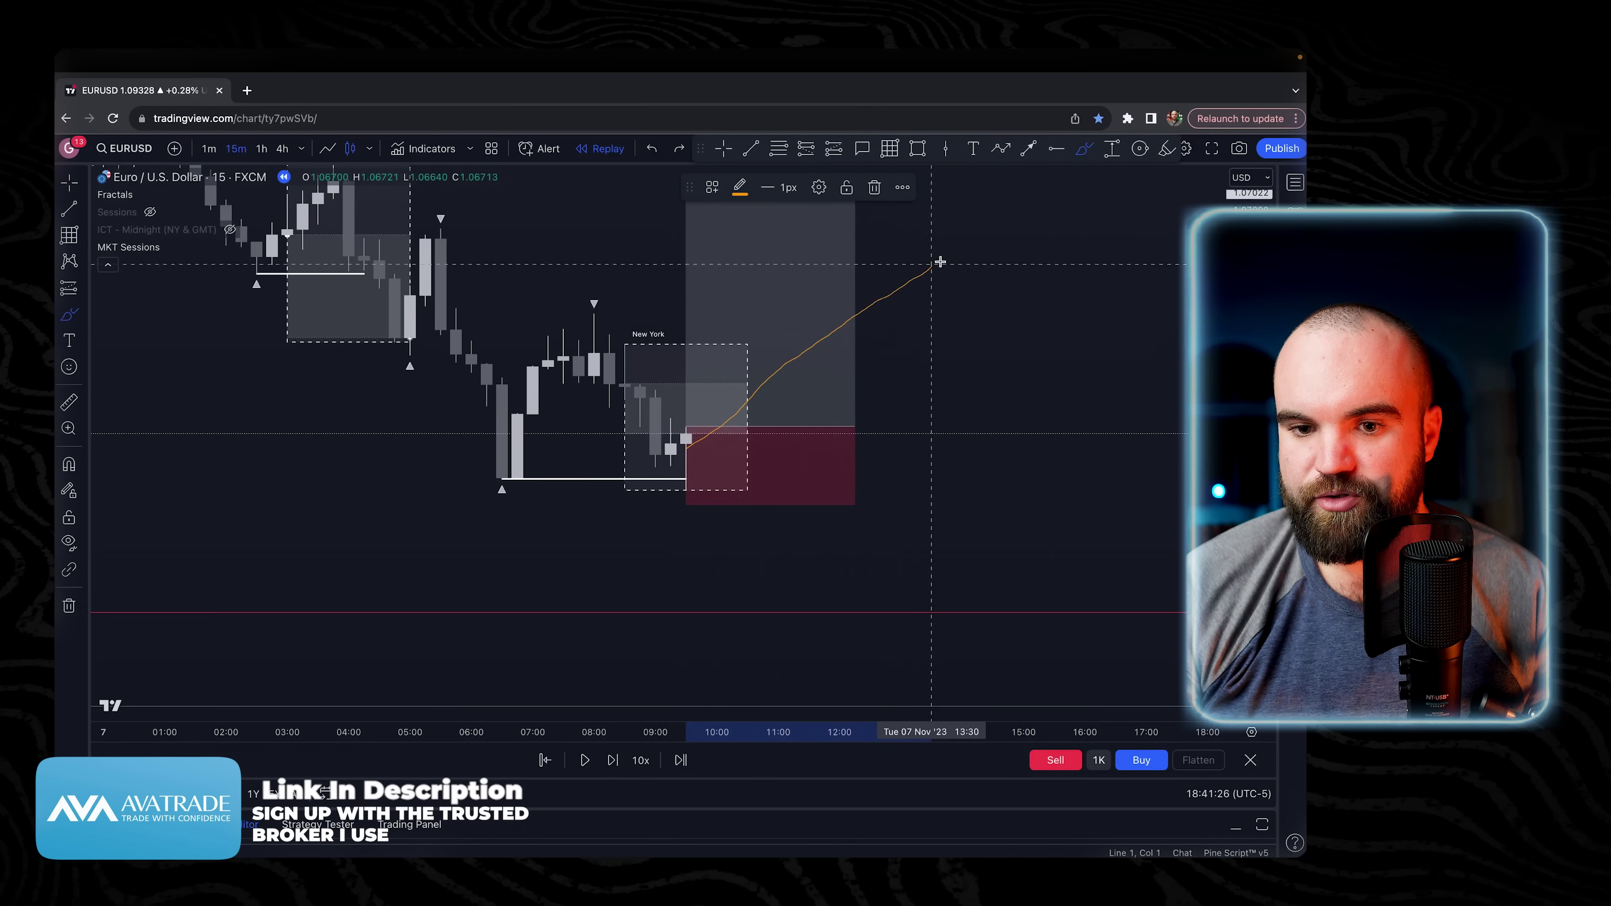
{"action": "key", "text": "Escape"}
Advance the bar replay candle by candle from the 09:30 candle to the 13:45 candle to play out the long trade.
{"action": "mouse_move", "coordinate": [930, 320]}
{"action": "left_mouse_down"}
{"action": "mouse_move", "coordinate": [926, 394]}
{"action": "mouse_move", "coordinate": [908, 412]}
{"action": "left_mouse_up"}
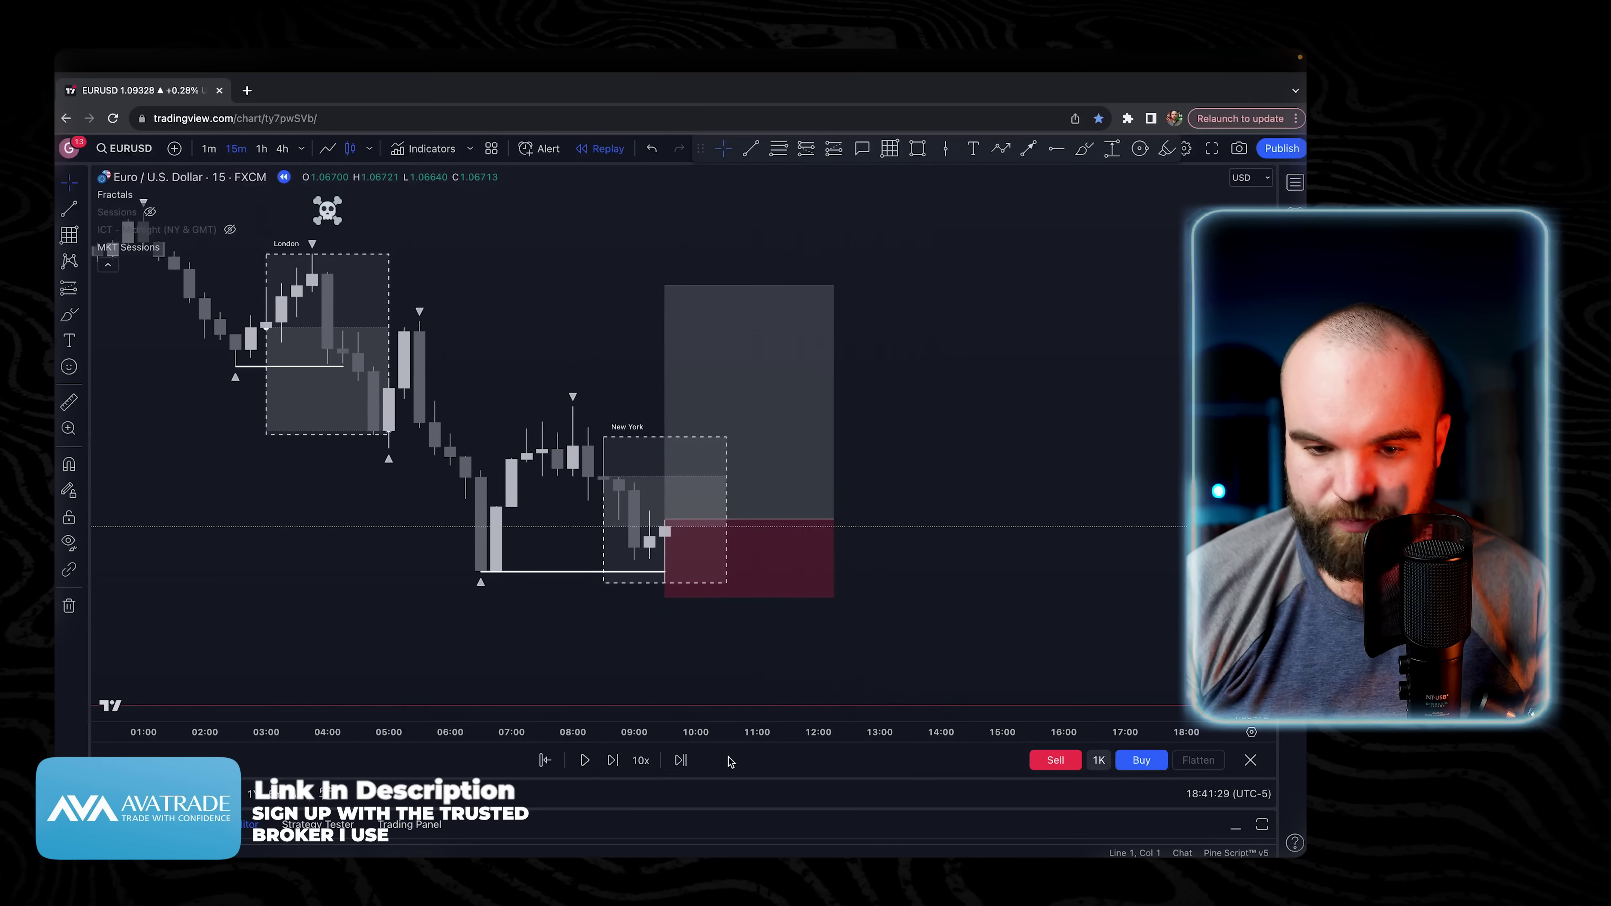
{"action": "left_click", "coordinate": [613, 761]}
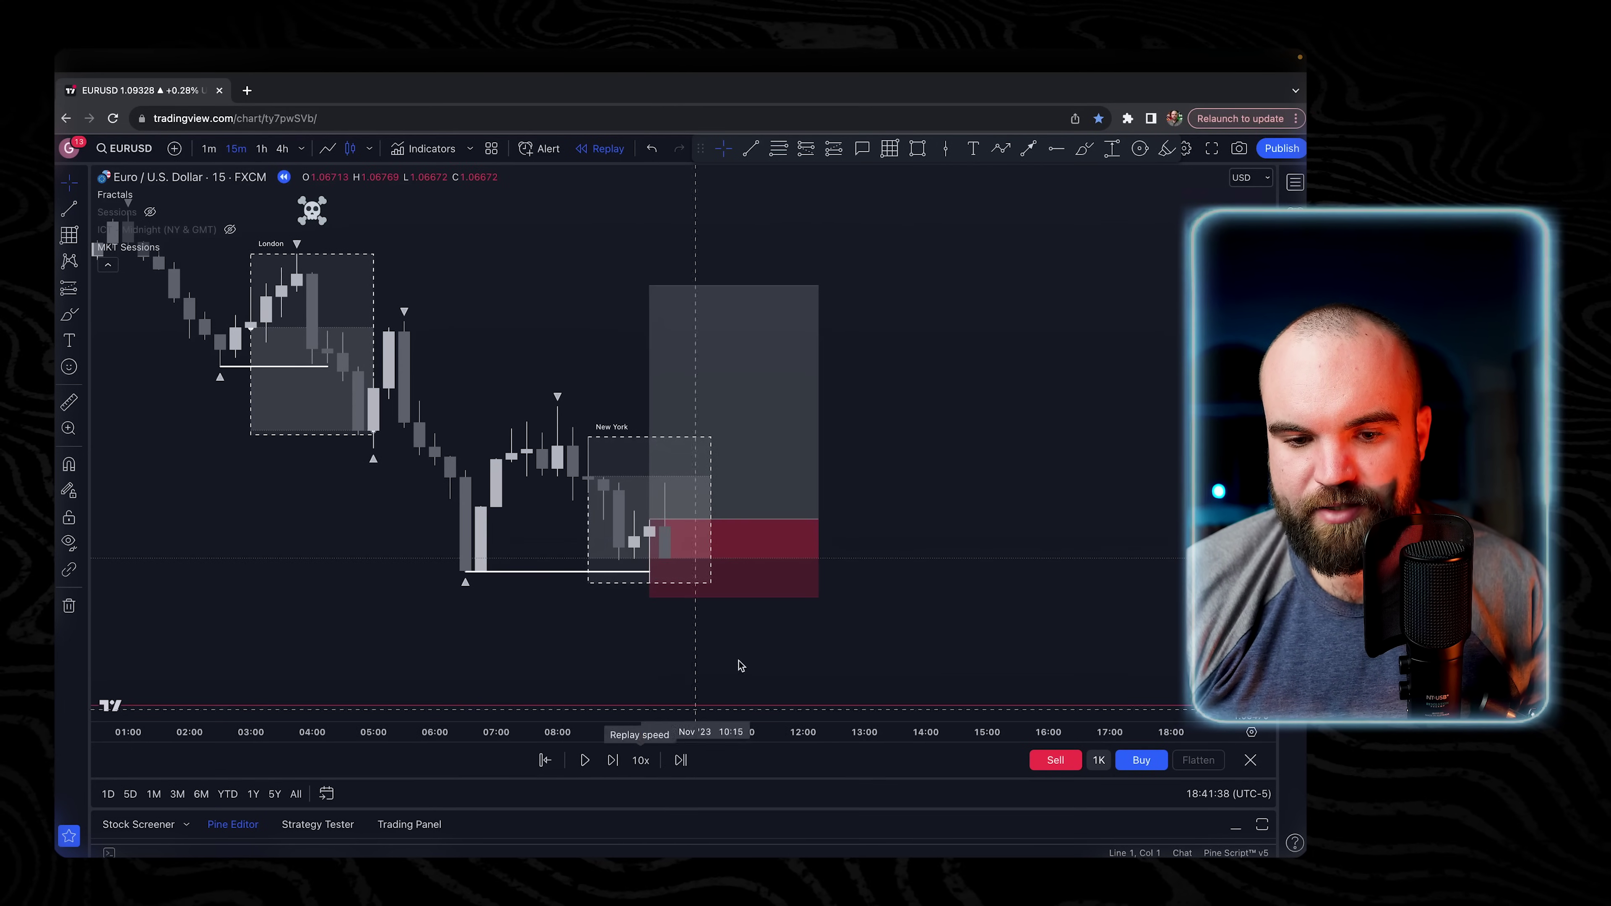
{"action": "left_click", "coordinate": [611, 761]}
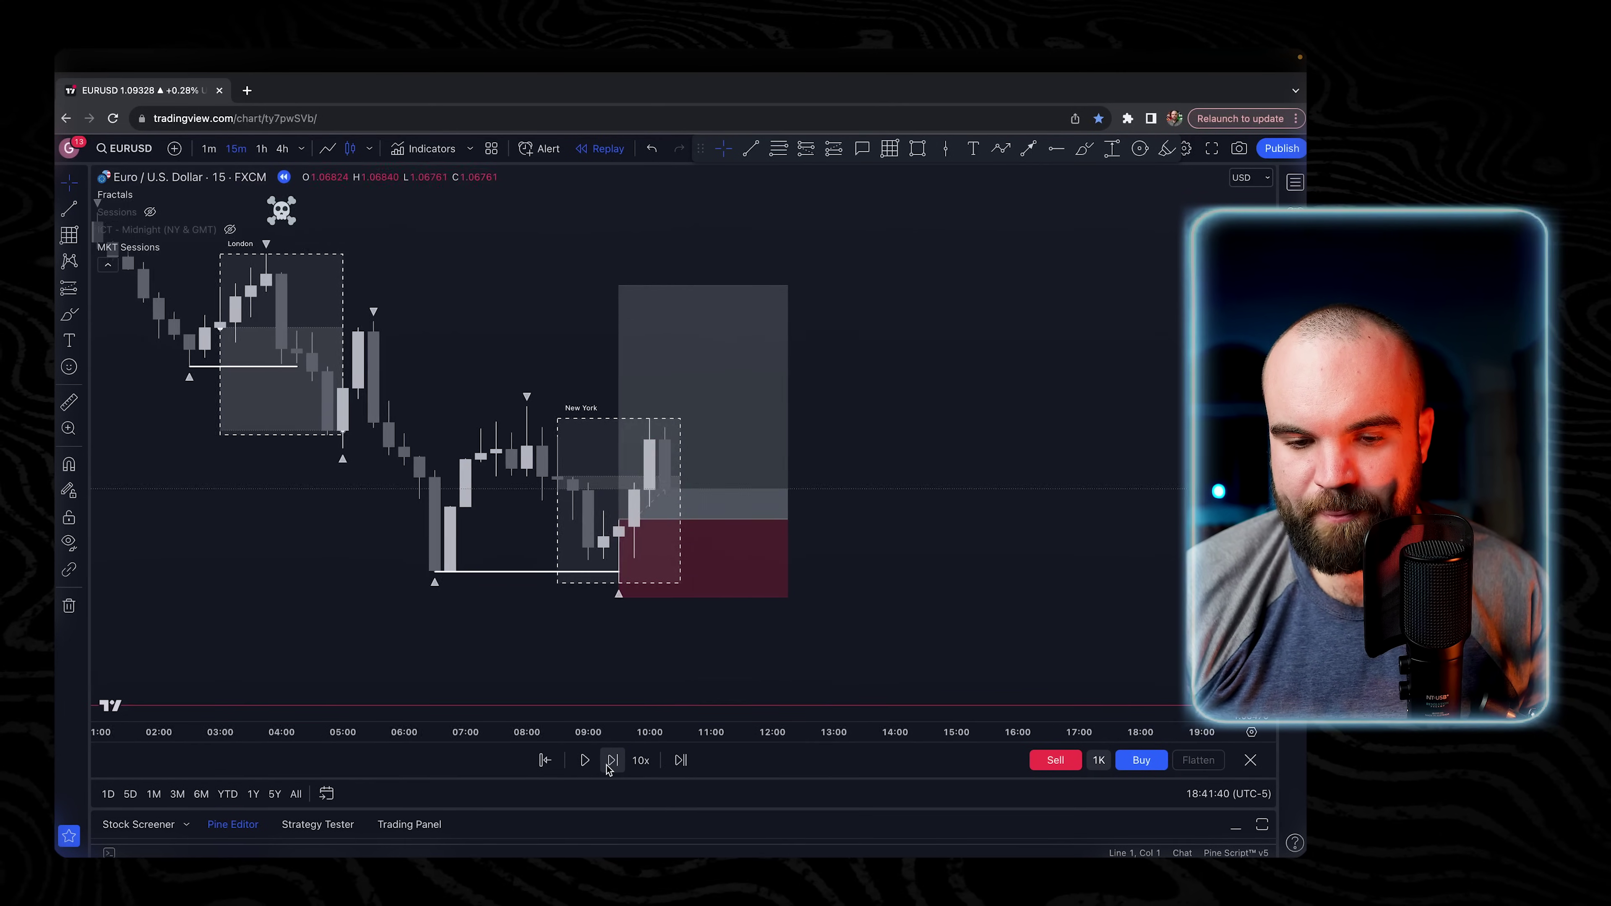
{"action": "left_click", "coordinate": [611, 761]}
{"action": "left_click", "coordinate": [611, 761]}
{"action": "left_click", "coordinate": [611, 761]}
{"action": "left_click", "coordinate": [610, 761]}
{"action": "left_click", "coordinate": [610, 761]}
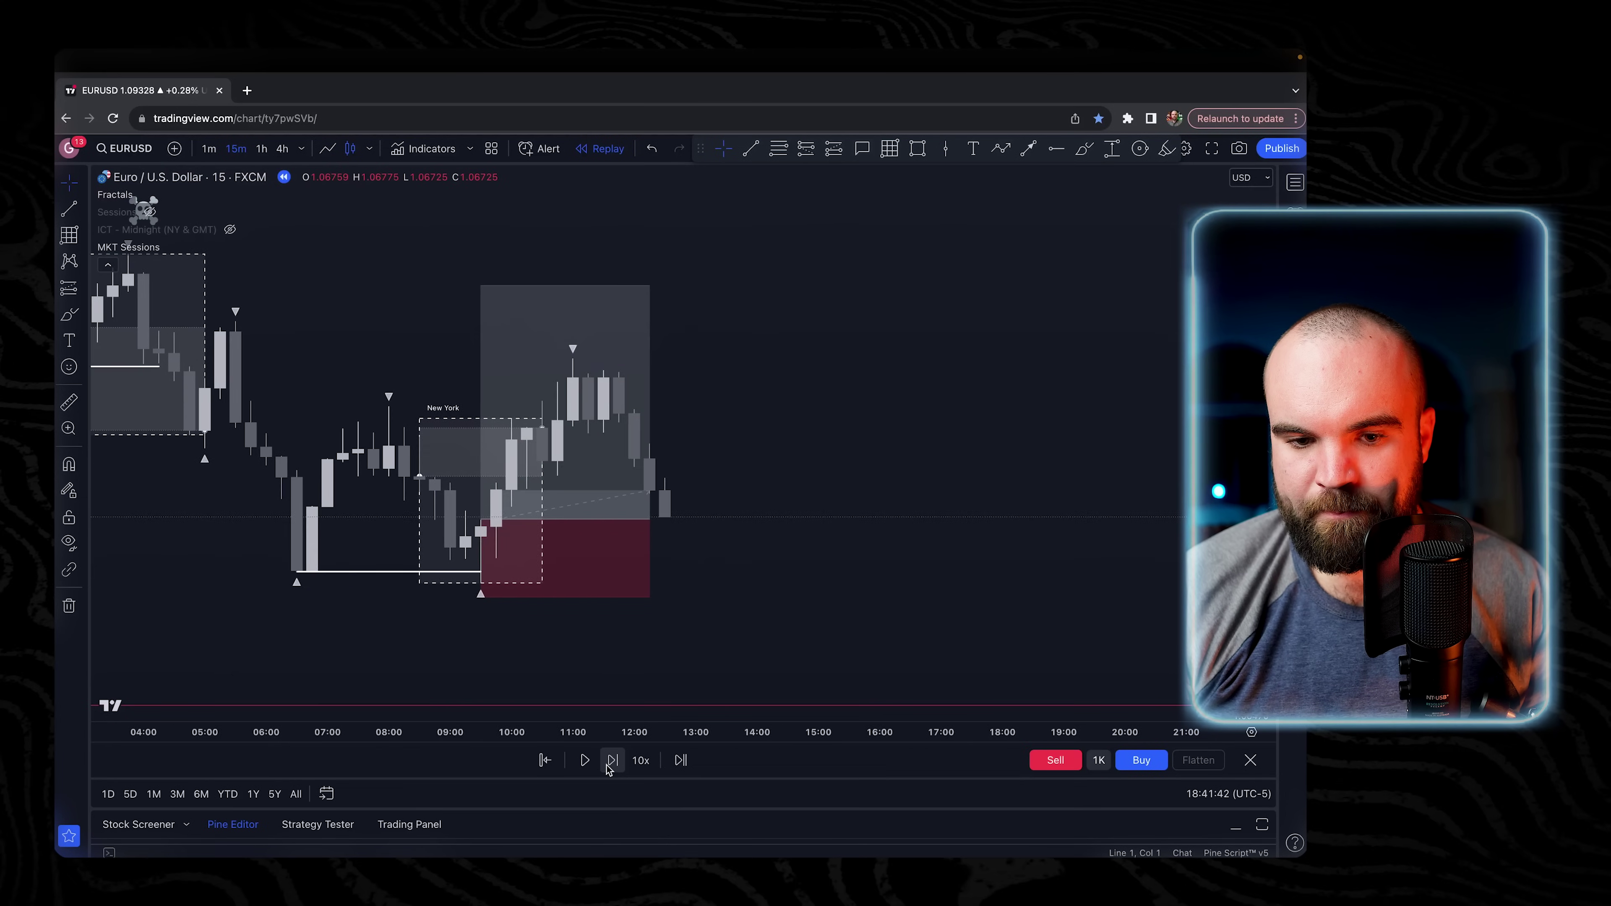
{"action": "left_click", "coordinate": [610, 761]}
{"action": "left_click", "coordinate": [609, 761]}
{"action": "left_click", "coordinate": [610, 760]}
{"action": "left_click", "coordinate": [610, 761]}
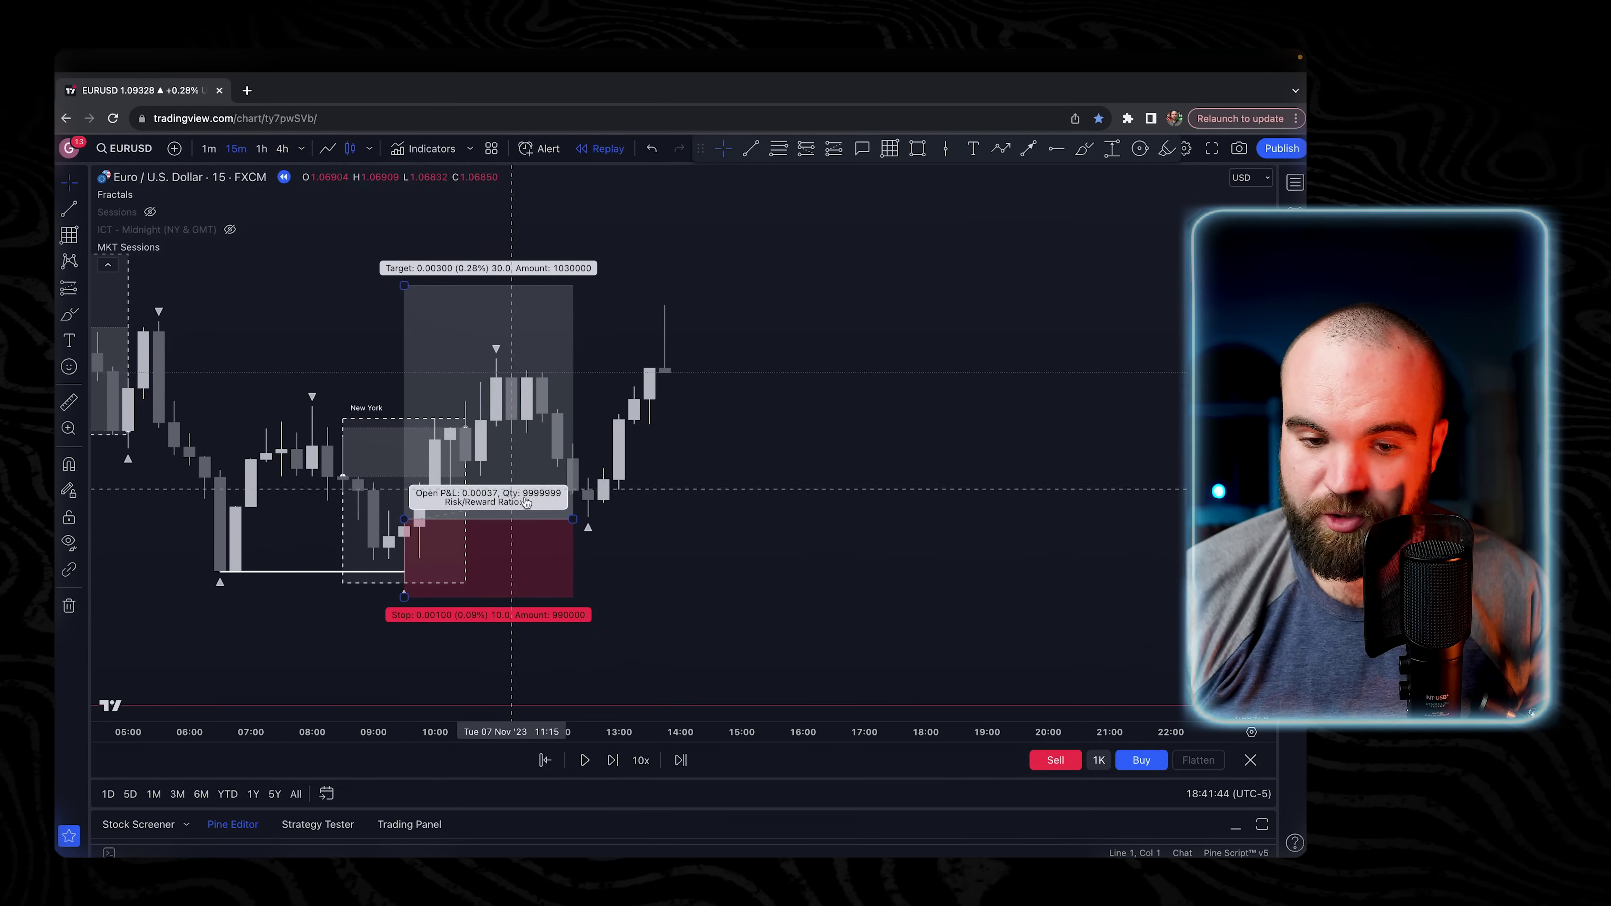
Extend the Long Position's time span to 15:15 and advance the replay to the 14:00 candle.
{"action": "left_click_drag", "start_coordinate": [573, 519], "coordinate": [756, 519]}
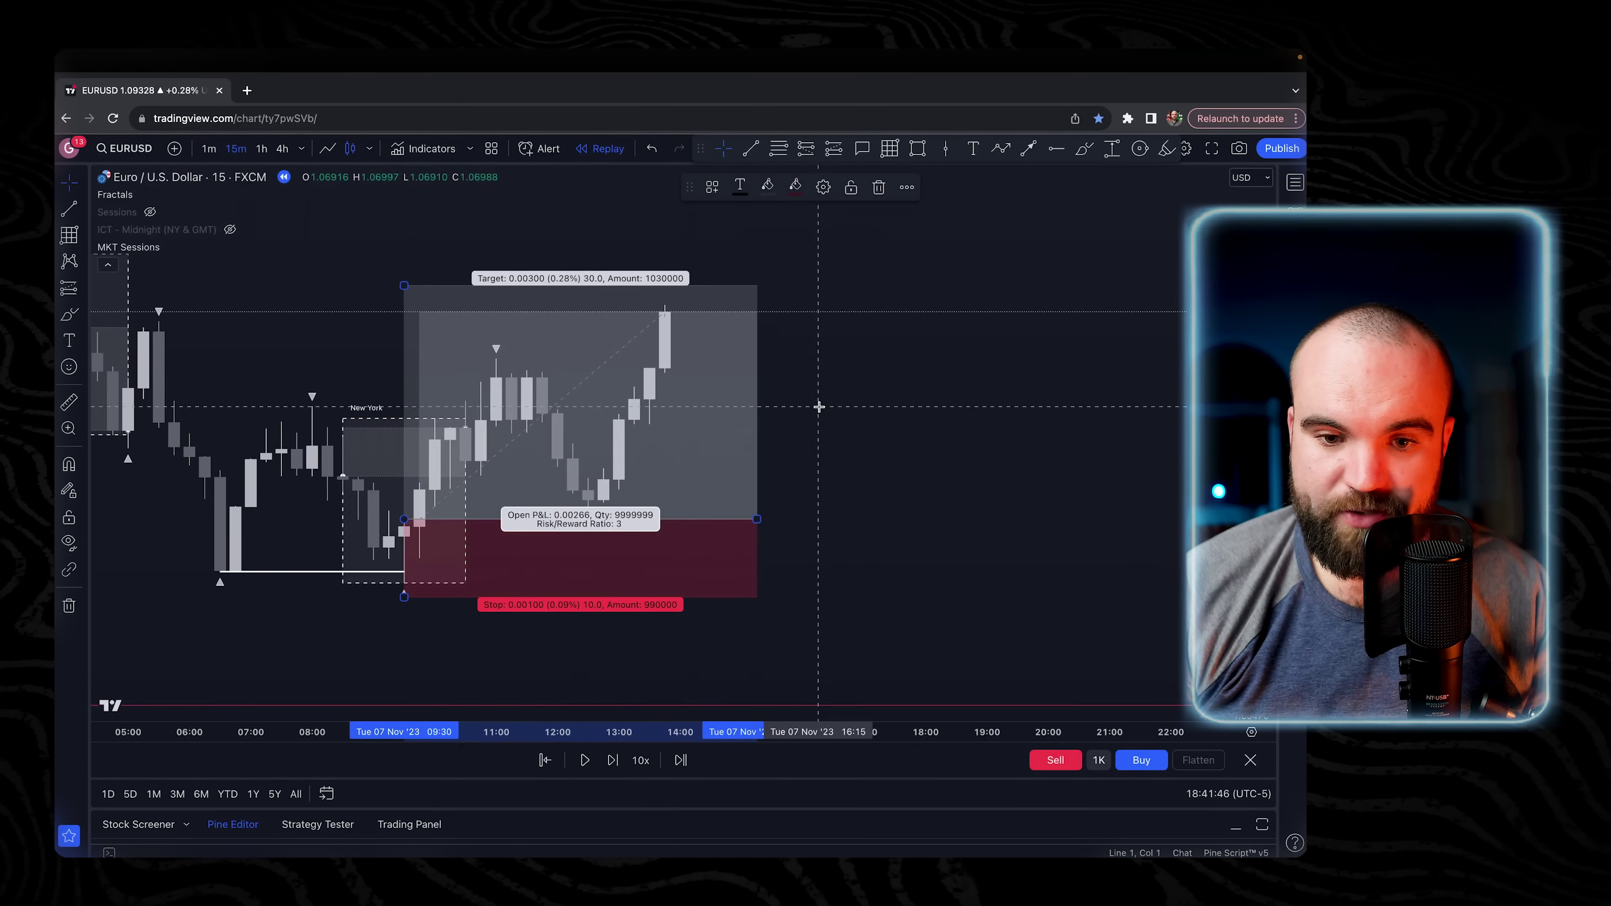
{"action": "left_click", "coordinate": [613, 761]}
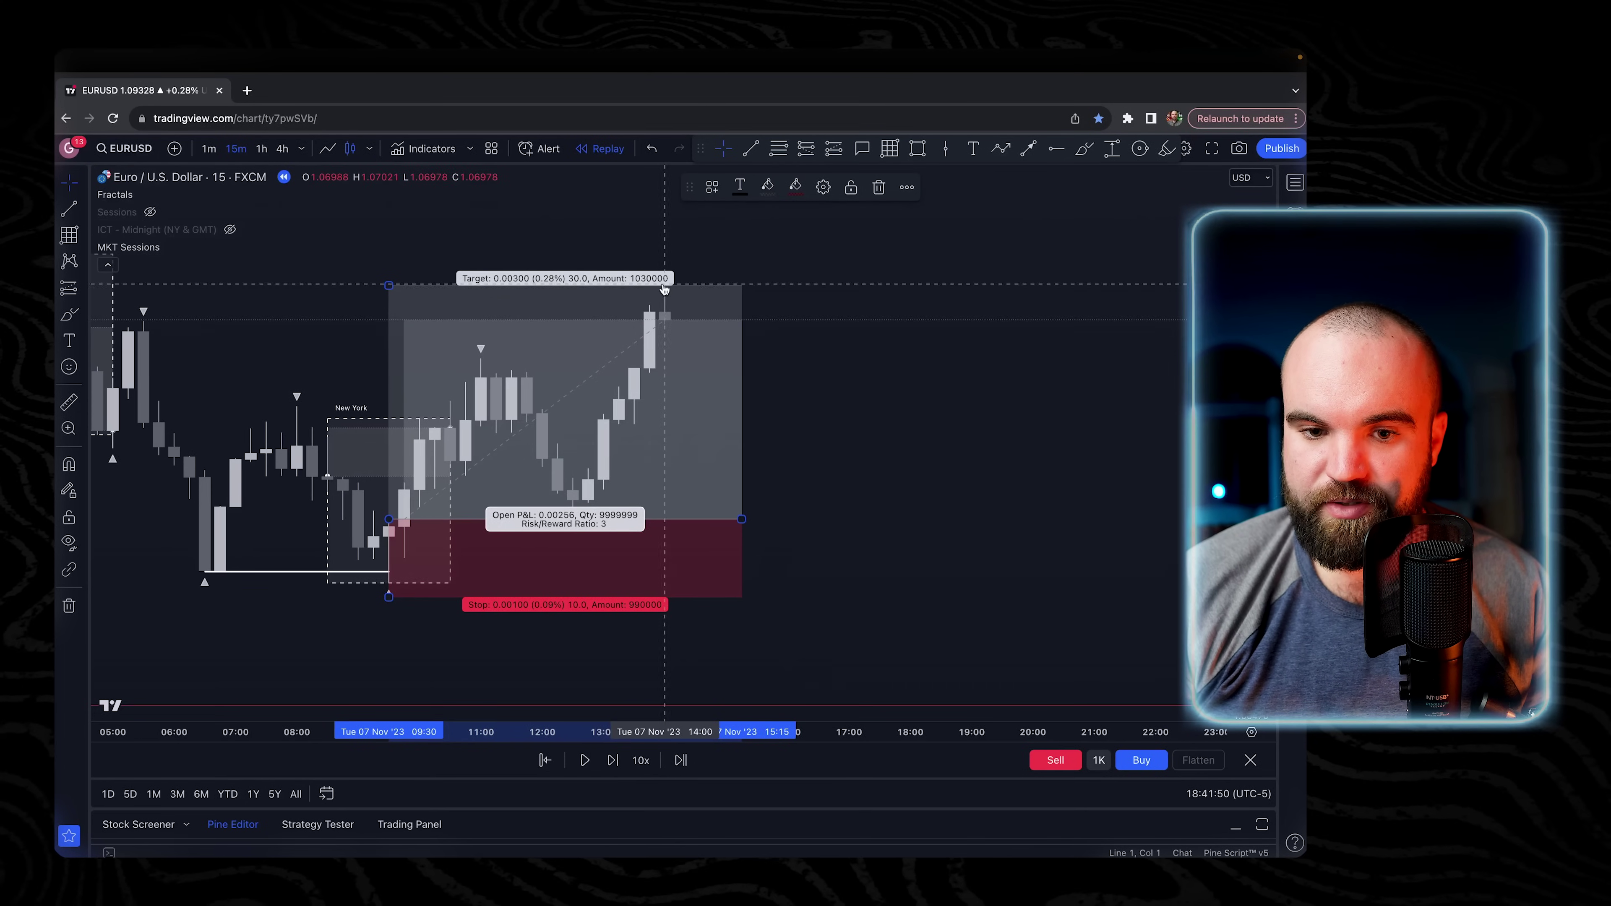
Place a green banknote emoji above the Long Position's target zone to mark the New York trade.
{"action": "left_click", "coordinate": [75, 189]}
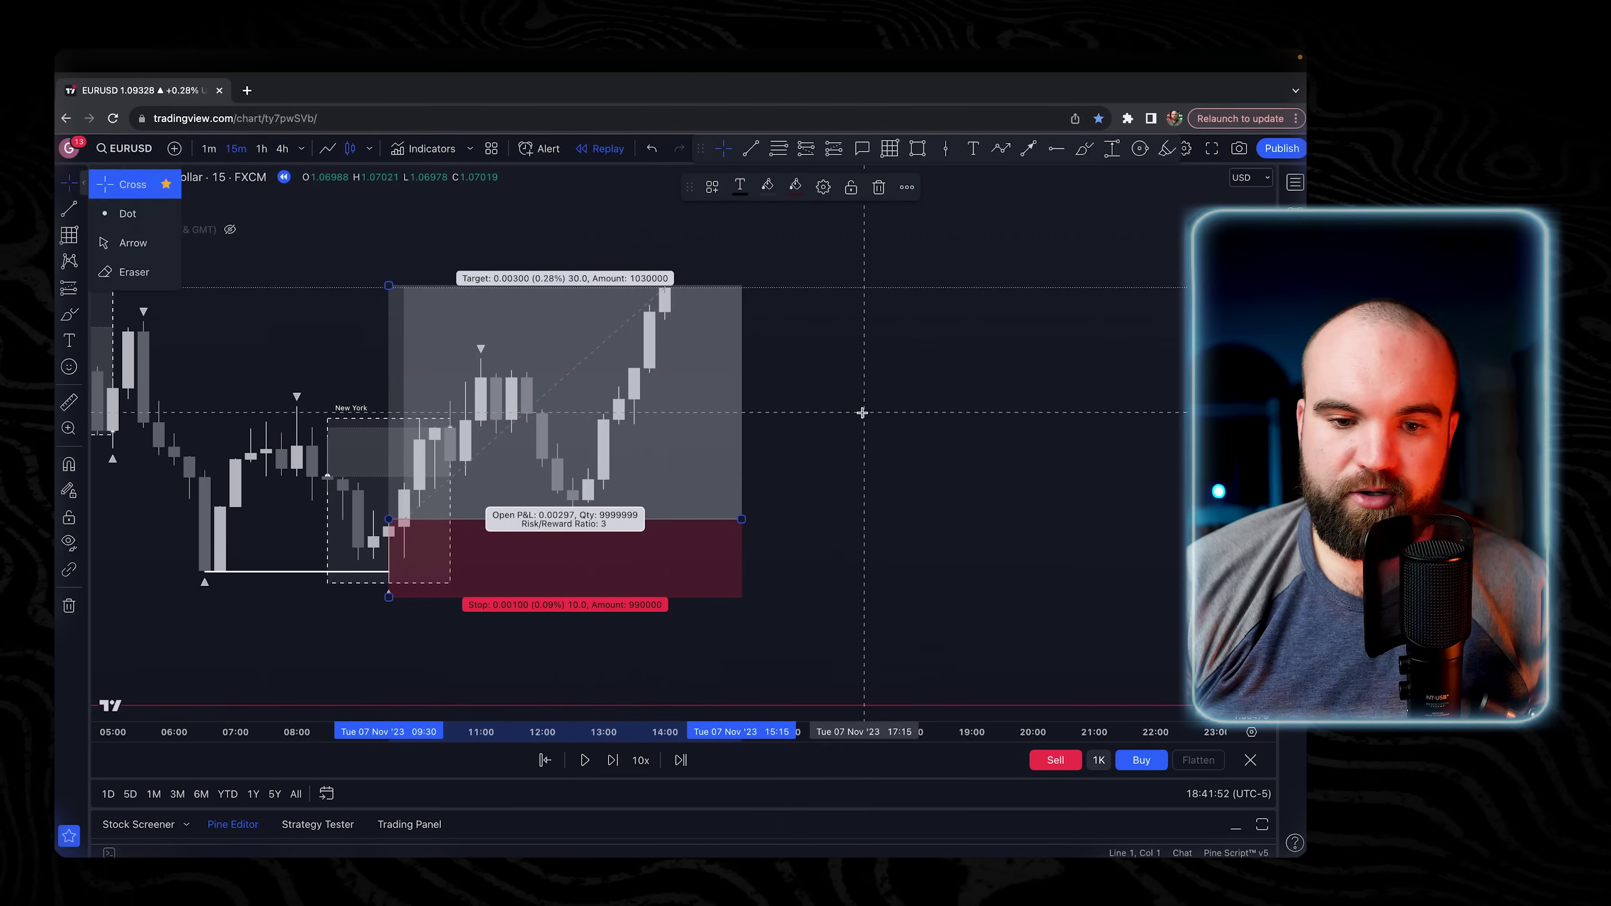
{"action": "left_click_drag", "start_coordinate": [863, 410], "coordinate": [926, 478]}
{"action": "scroll", "coordinate": [246, 455], "scroll_direction": "down", "scroll_amount": 3}
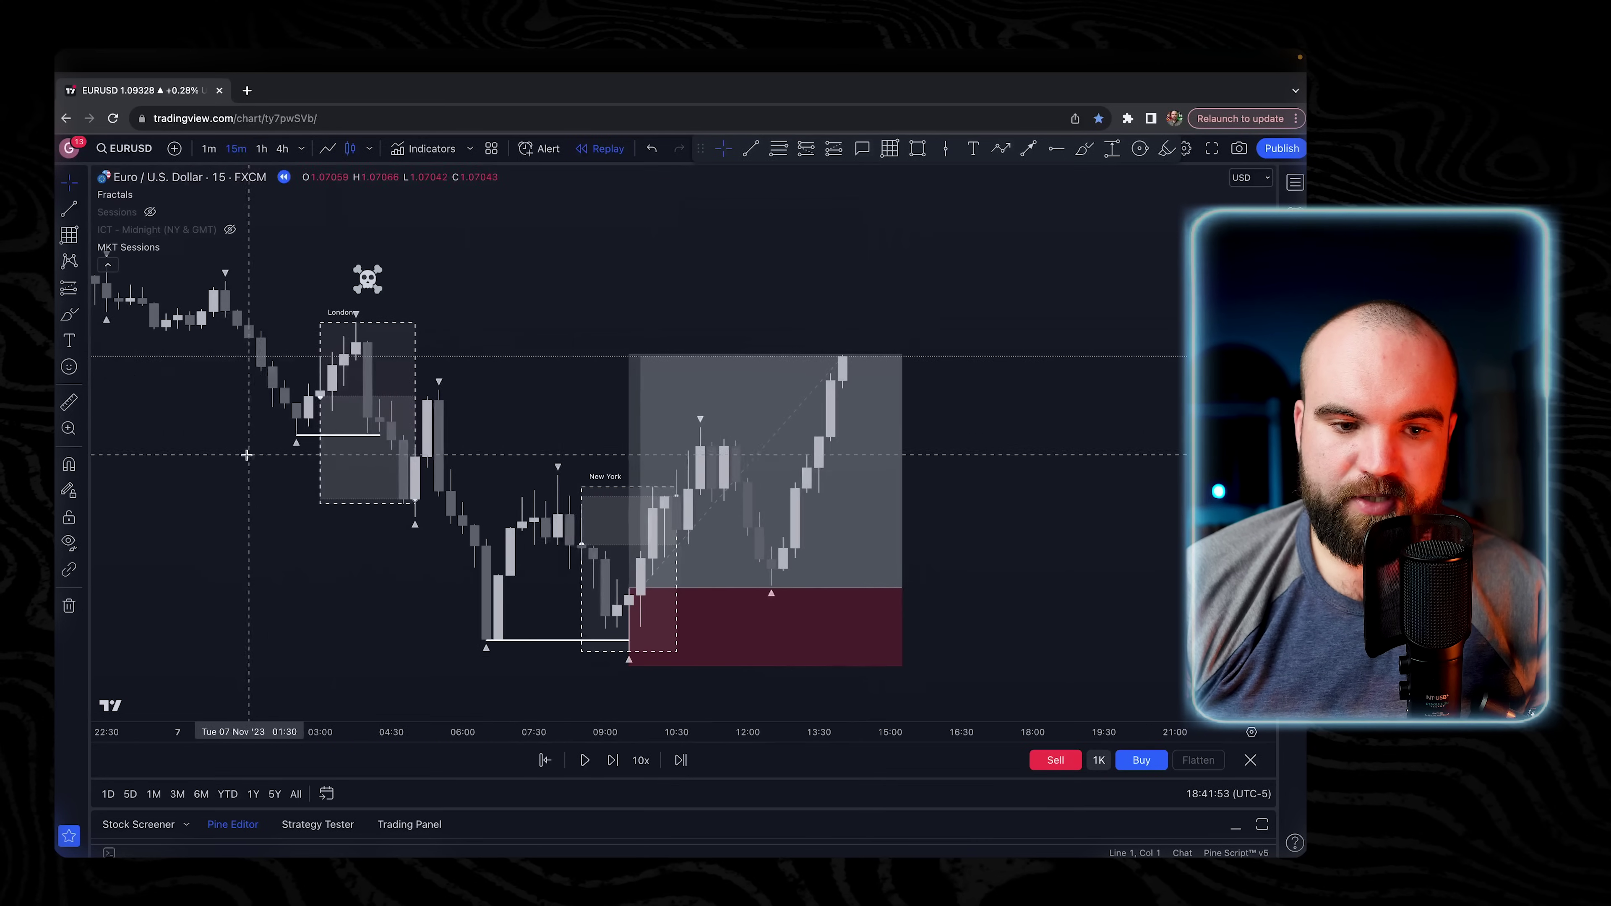
{"action": "left_click", "coordinate": [83, 367]}
{"action": "left_click", "coordinate": [133, 418]}
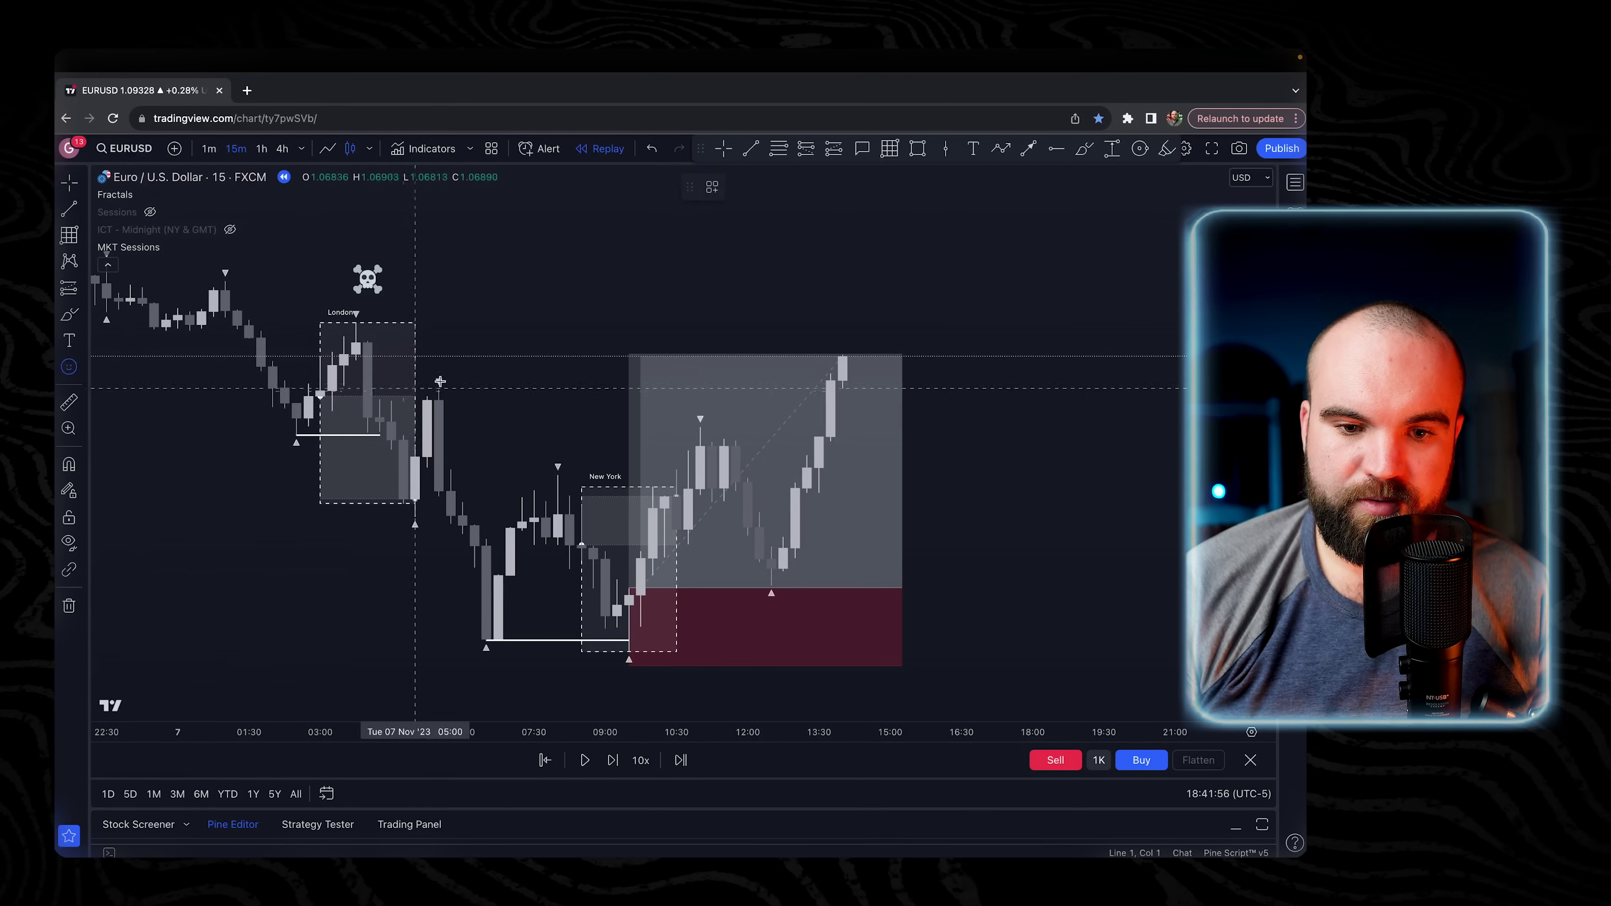
{"action": "left_click", "coordinate": [664, 307]}
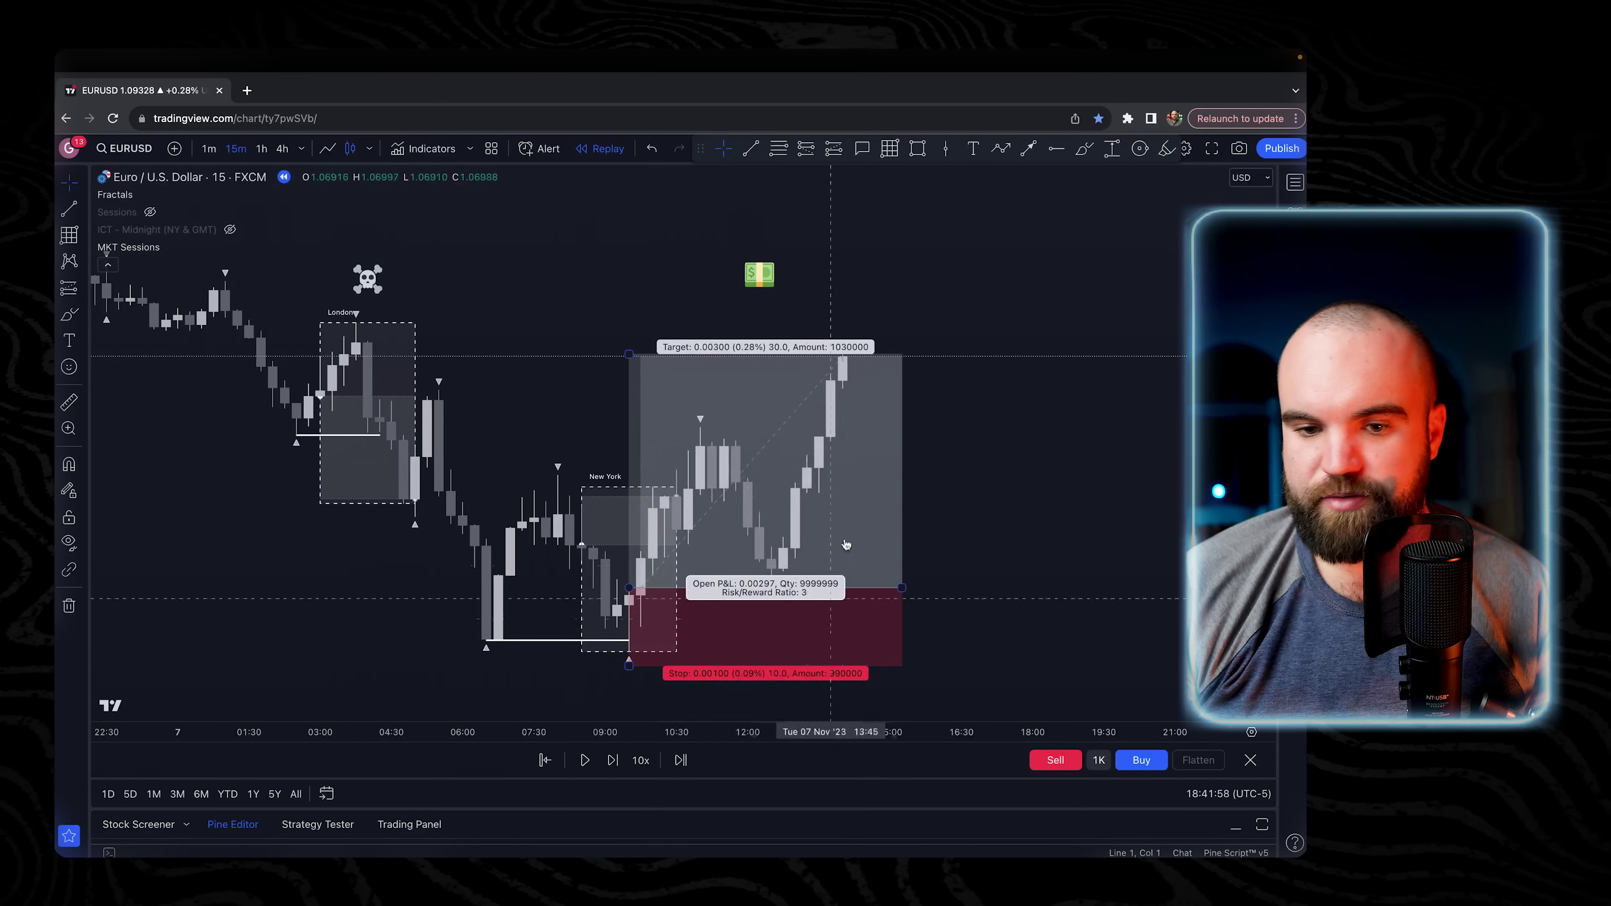
{"action": "left_click_drag", "start_coordinate": [1022, 557], "coordinate": [1087, 533]}
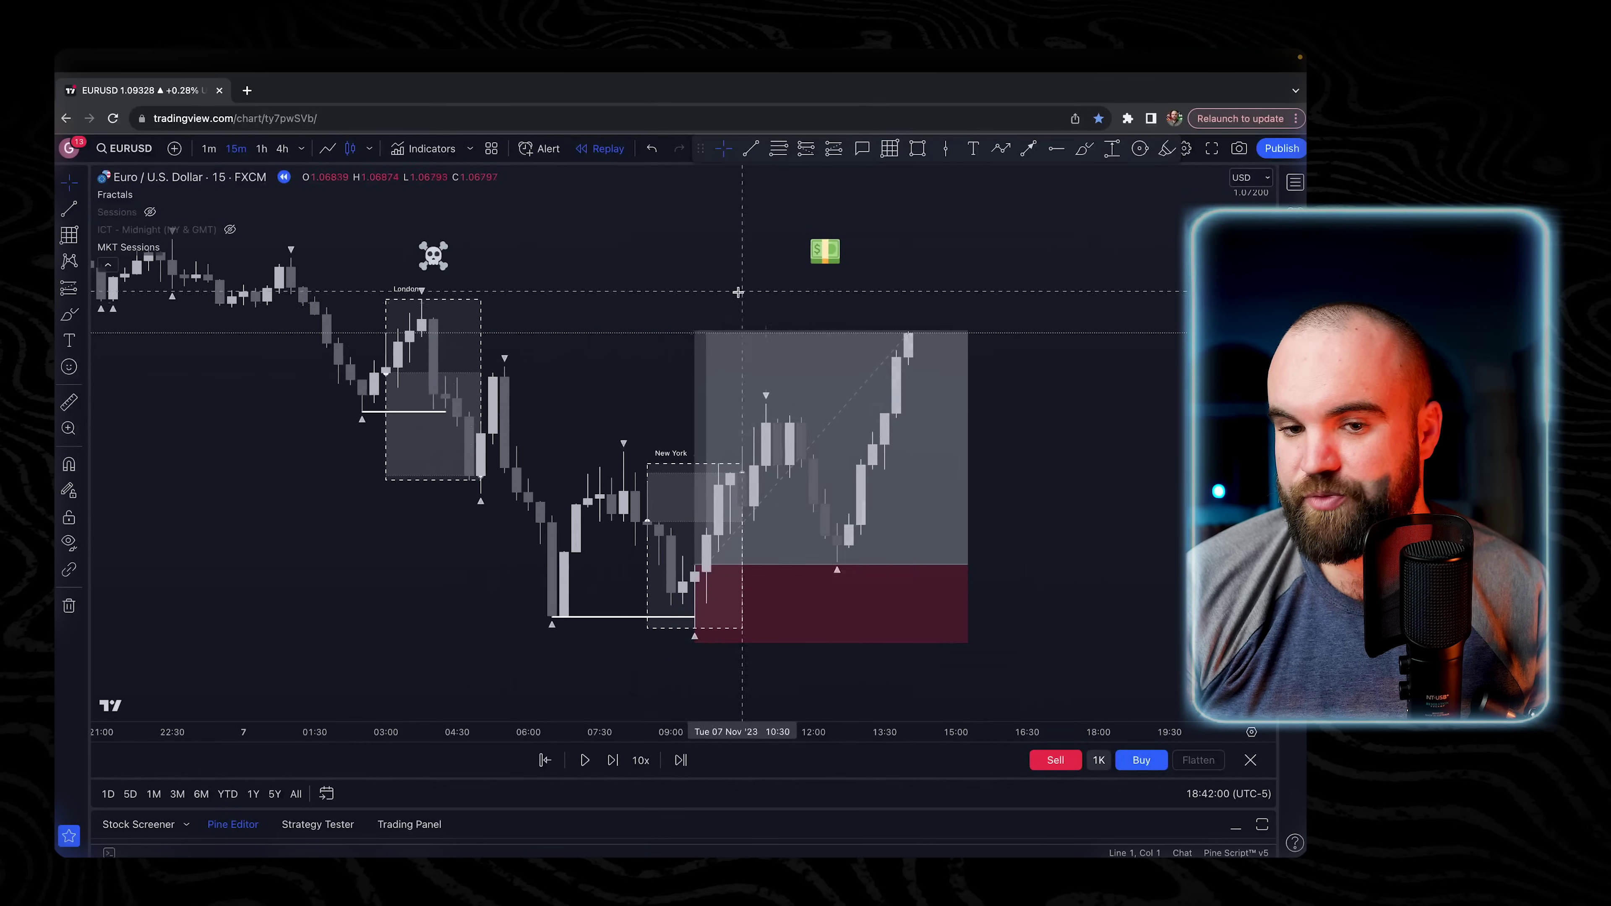